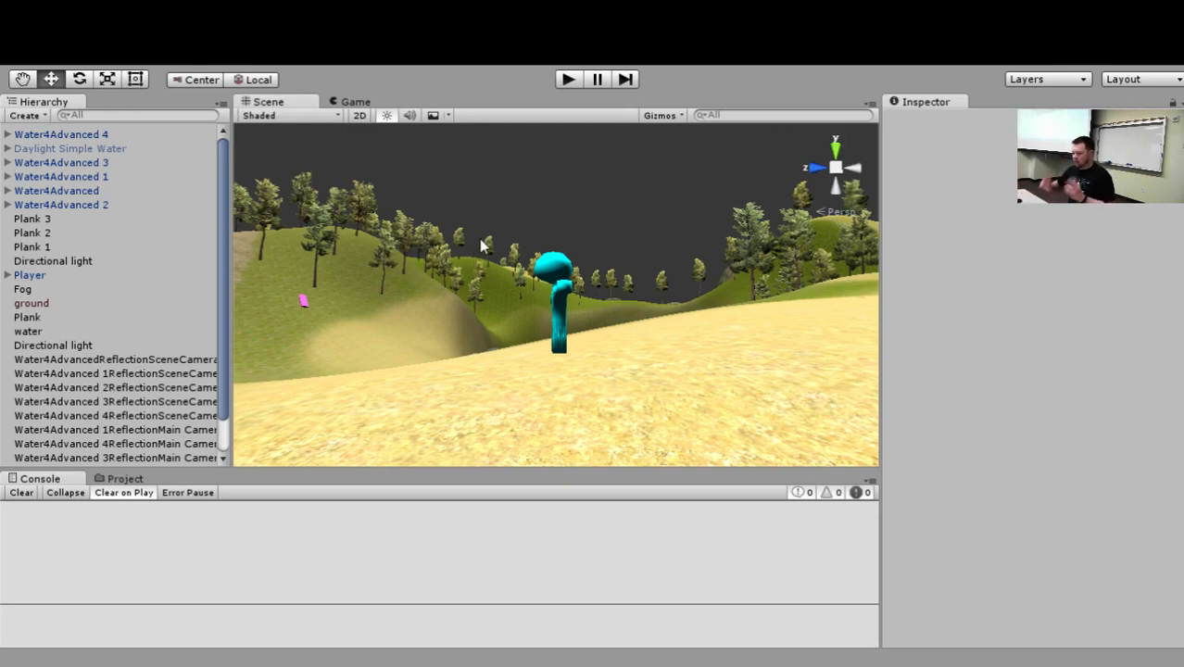
Open the Start scene from the project's Scenes folder.
click(123, 480)
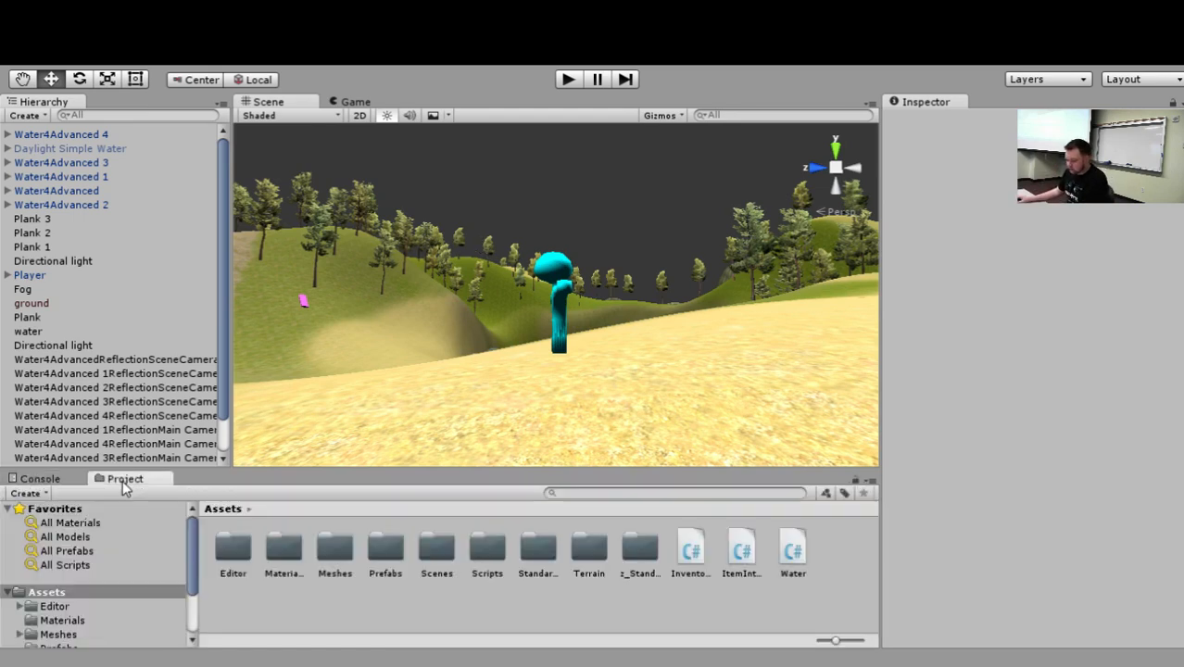
scroll(74, 612, down, 3)
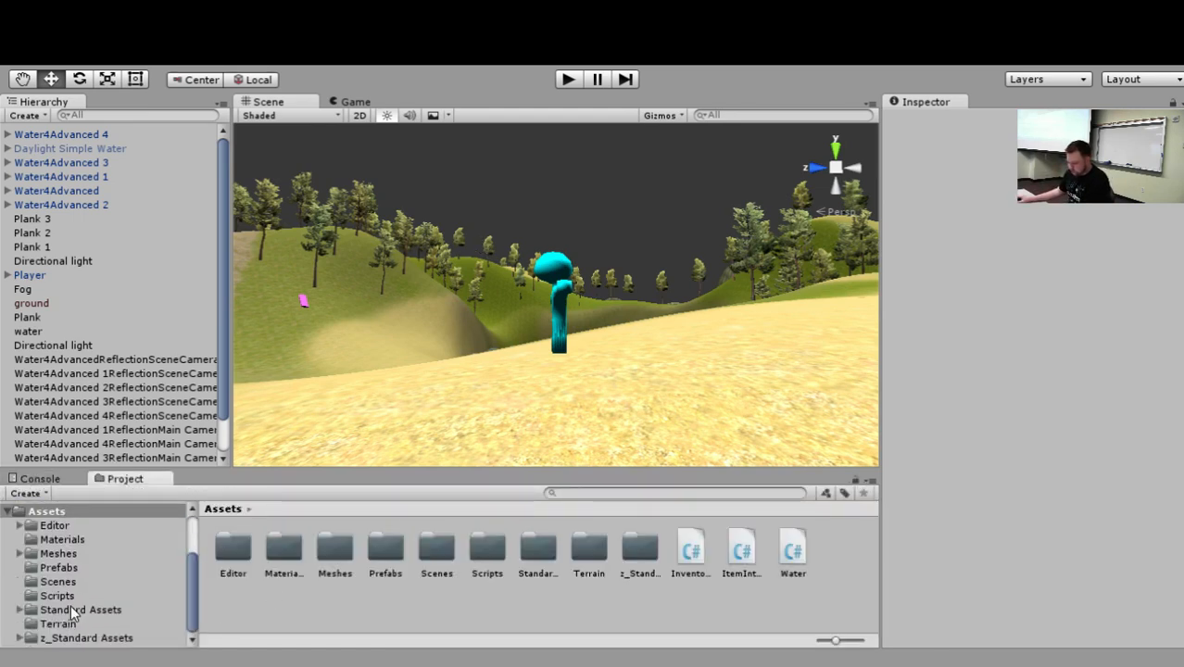
click(74, 583)
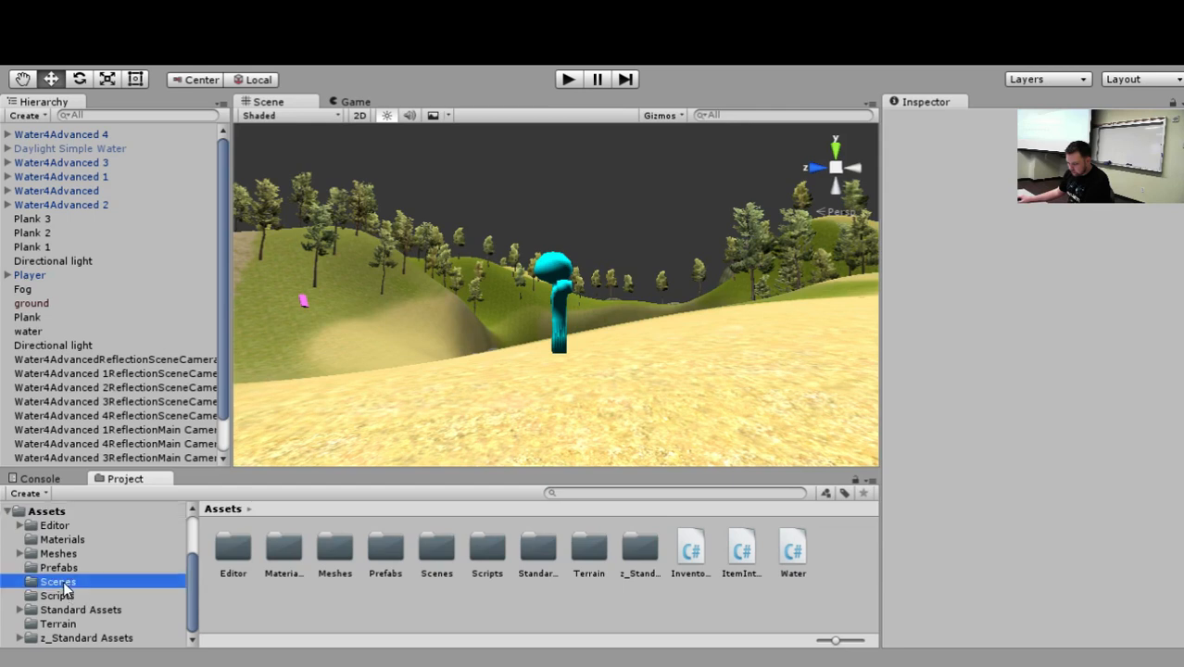
double_click(284, 549)
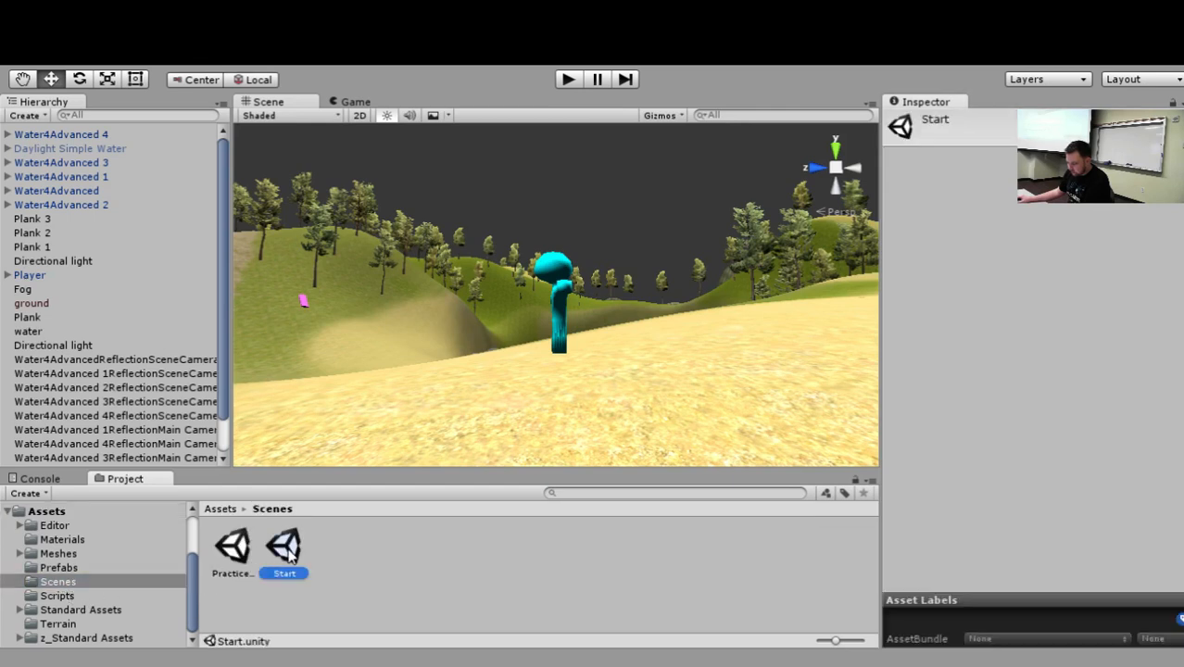
Run the Start scene, start the game from its start page, and stop playback.
click(565, 78)
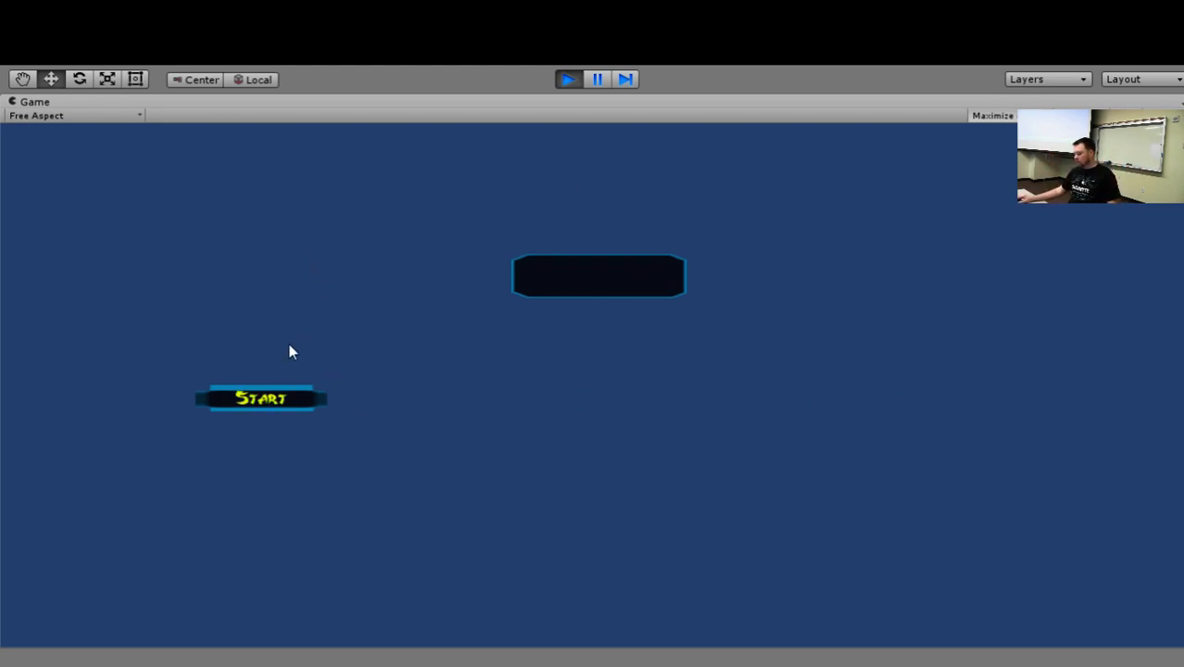
click(328, 408)
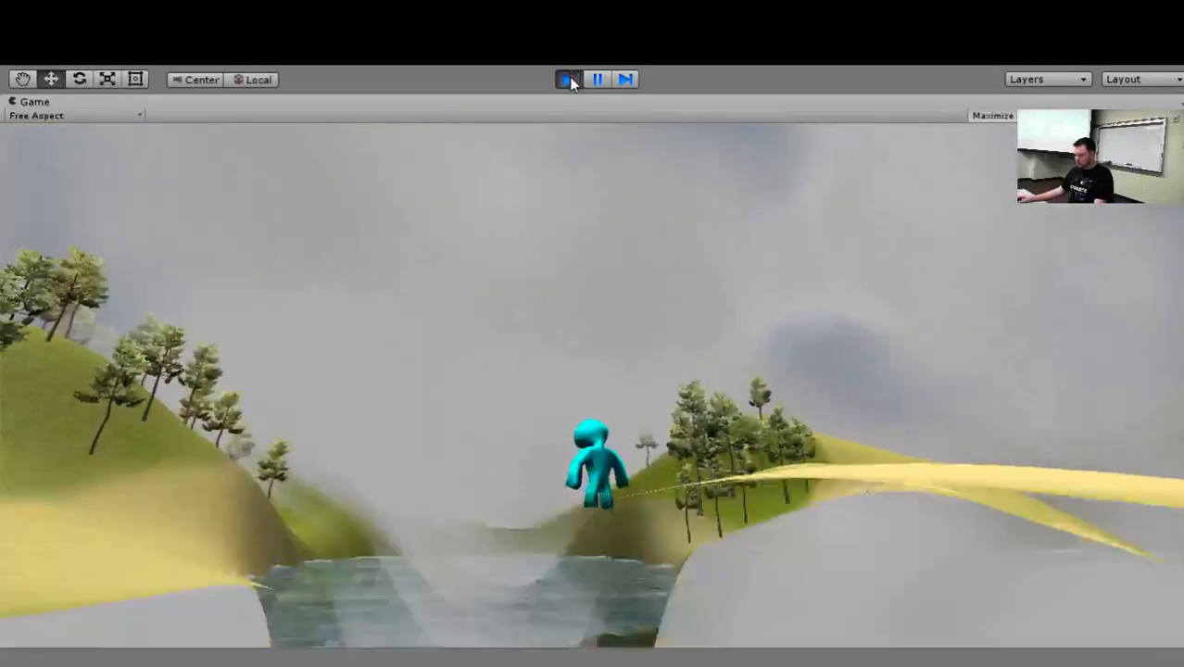
click(566, 79)
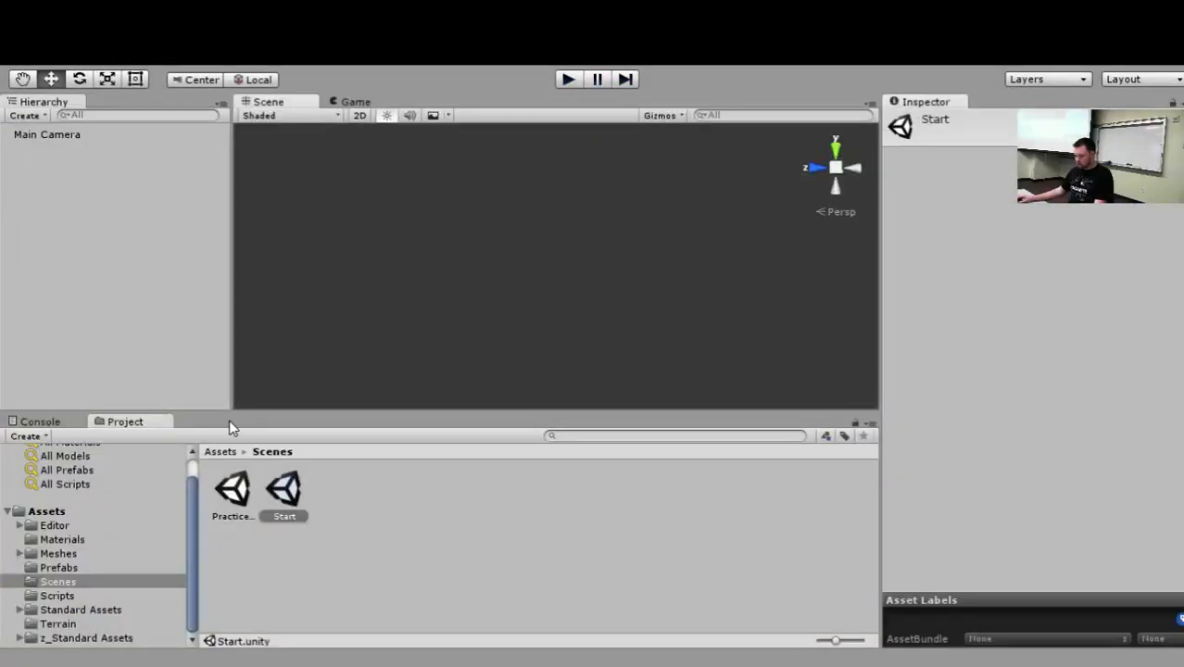
Inspect the Main Camera's components, then preview the game_music_1 (2) clip in Assets and stop it.
click(79, 139)
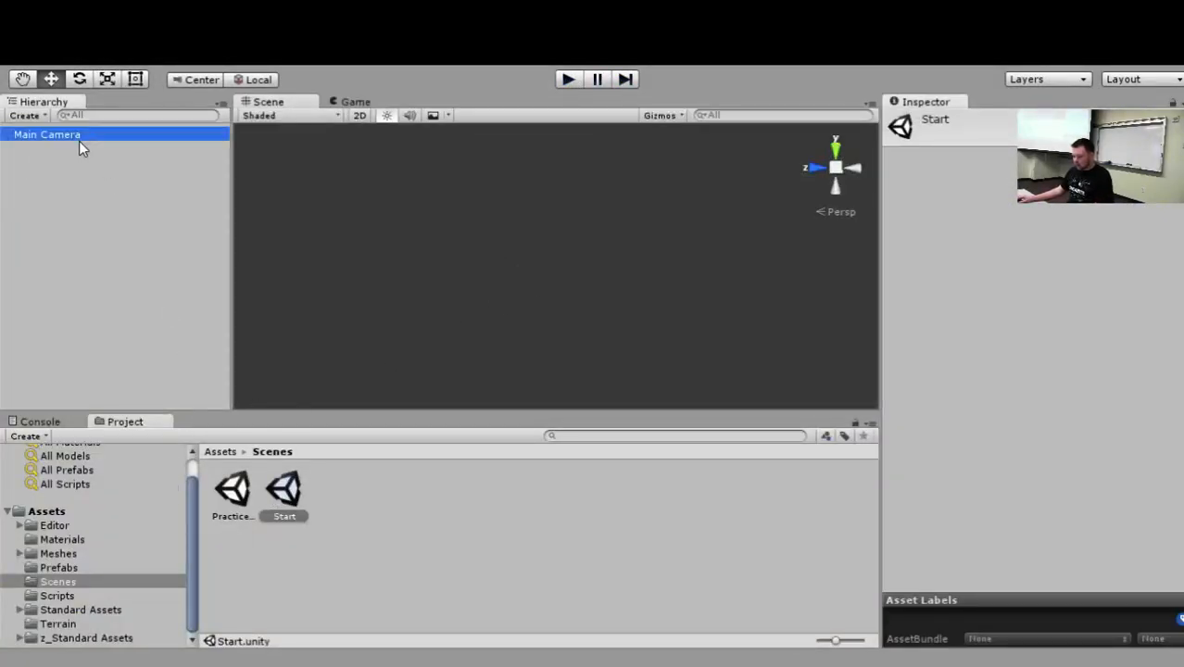
click(76, 139)
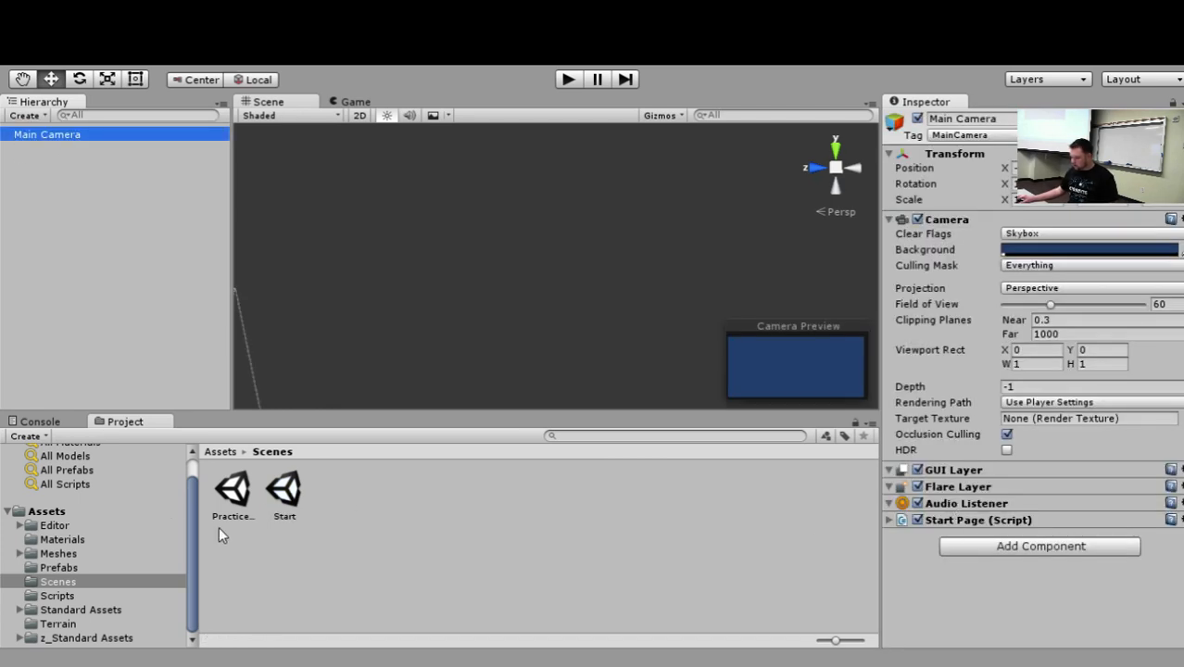
click(46, 511)
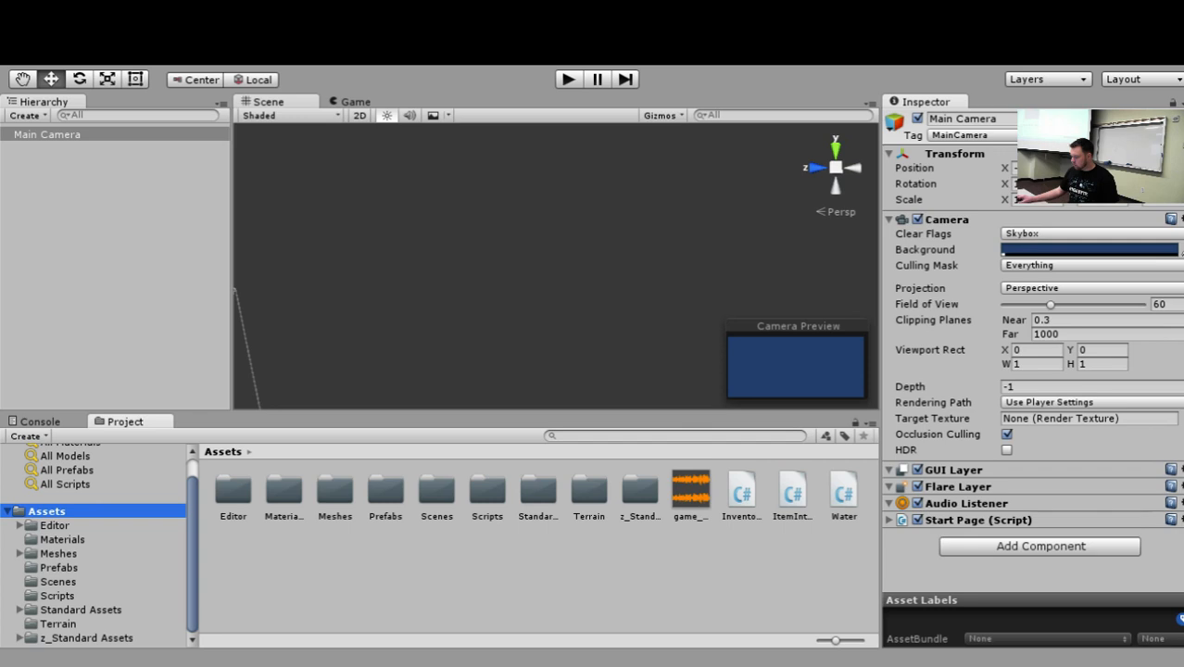
click(691, 491)
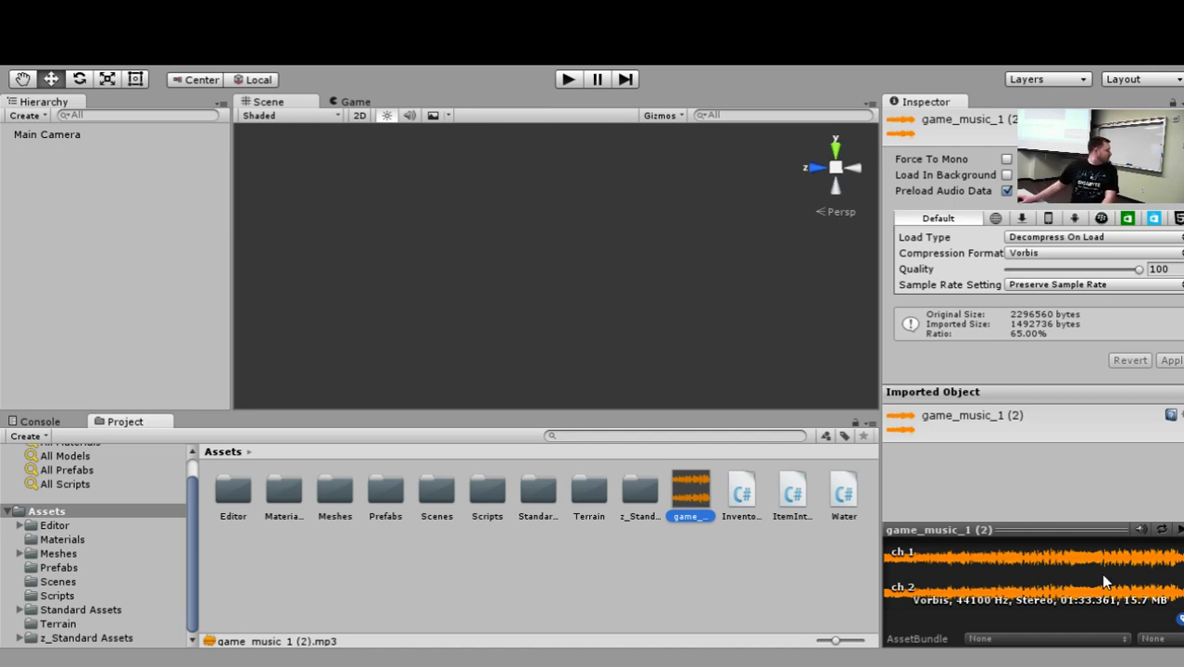
click(1179, 530)
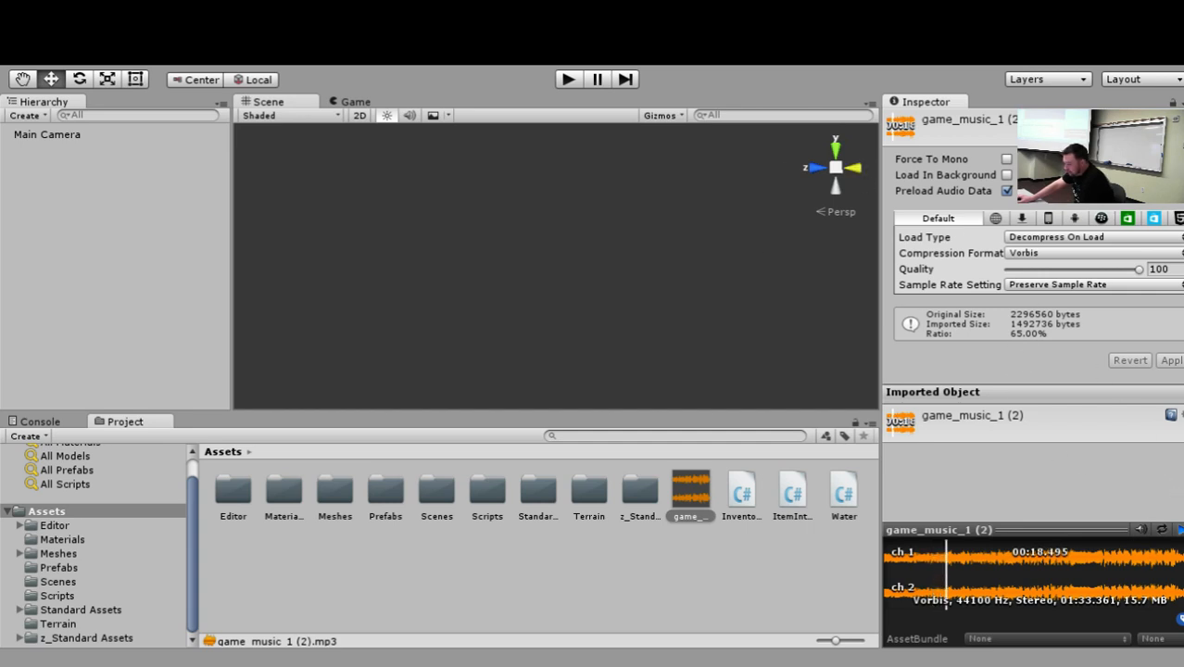
click(1181, 530)
Add an Audio Source component to the Main Camera and assign game_music_1 (2) as its AudioClip.
click(49, 136)
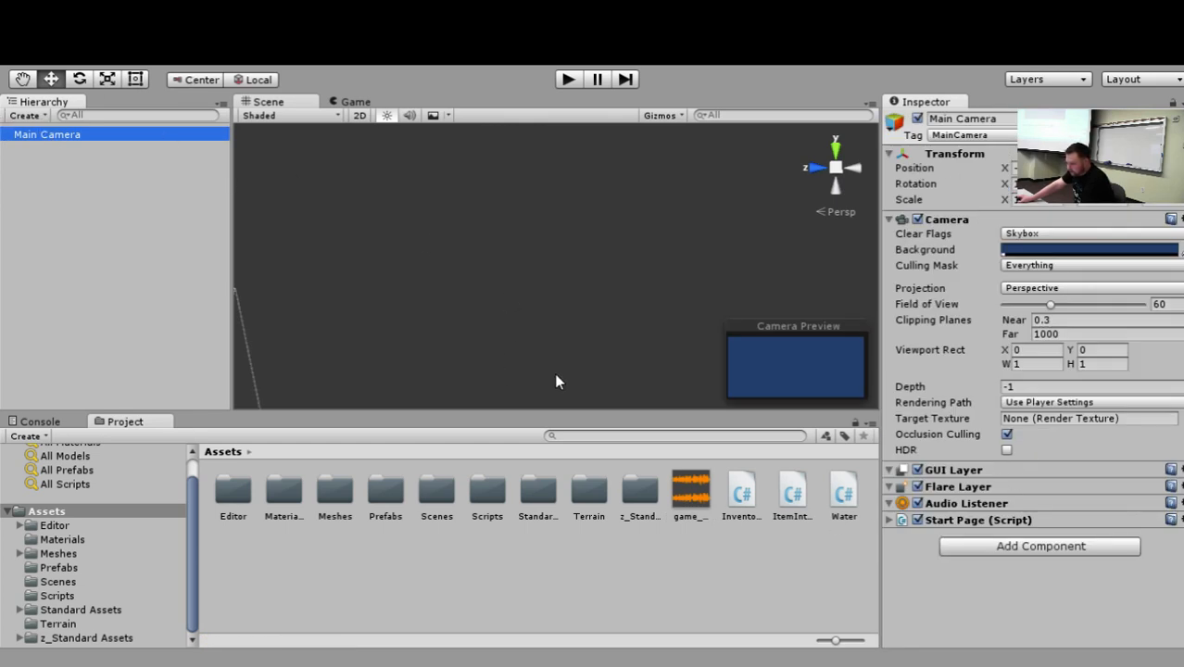
click(1059, 548)
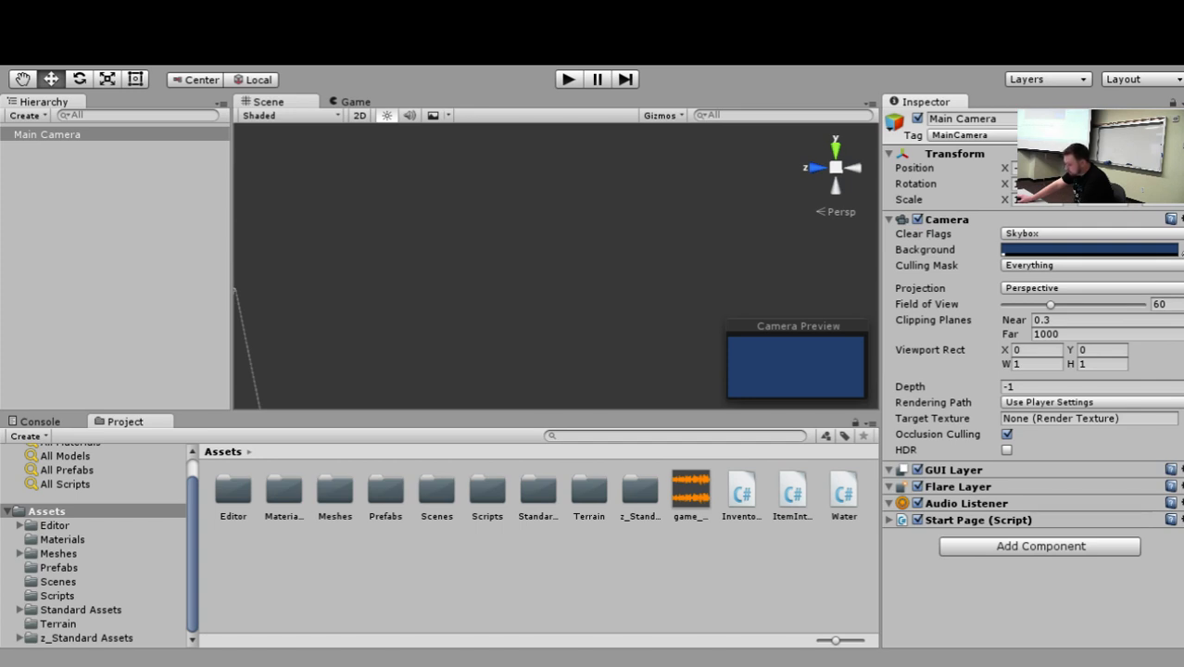
click(1019, 337)
scroll(990, 399, down, 3)
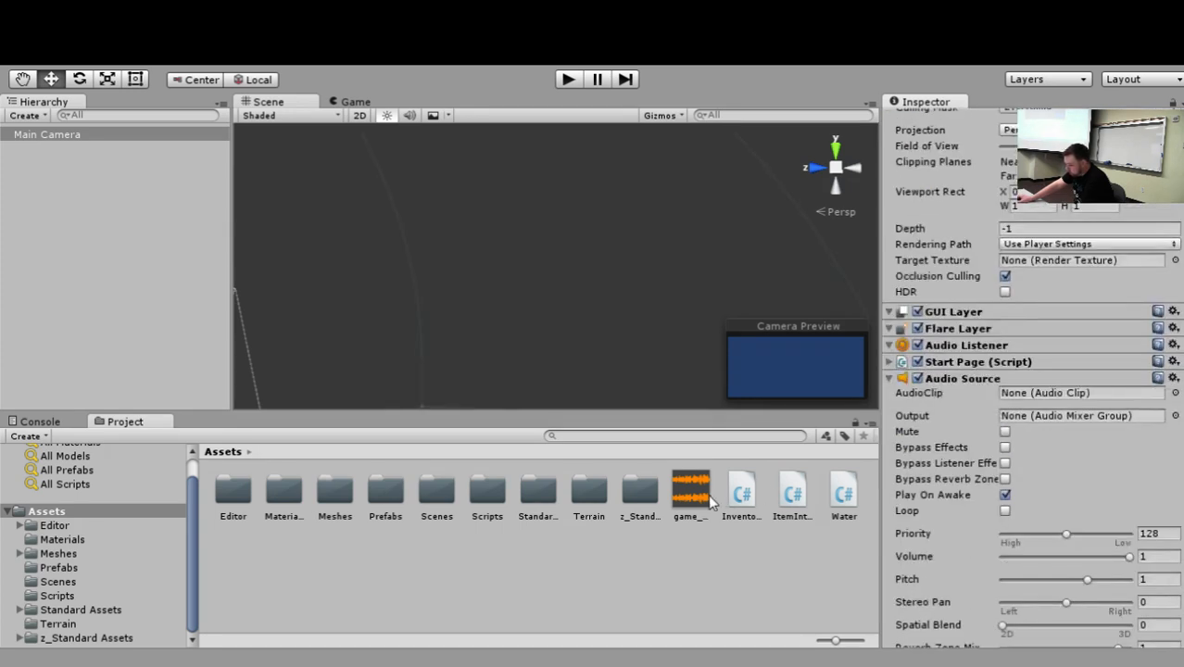
drag(712, 501, 1075, 395)
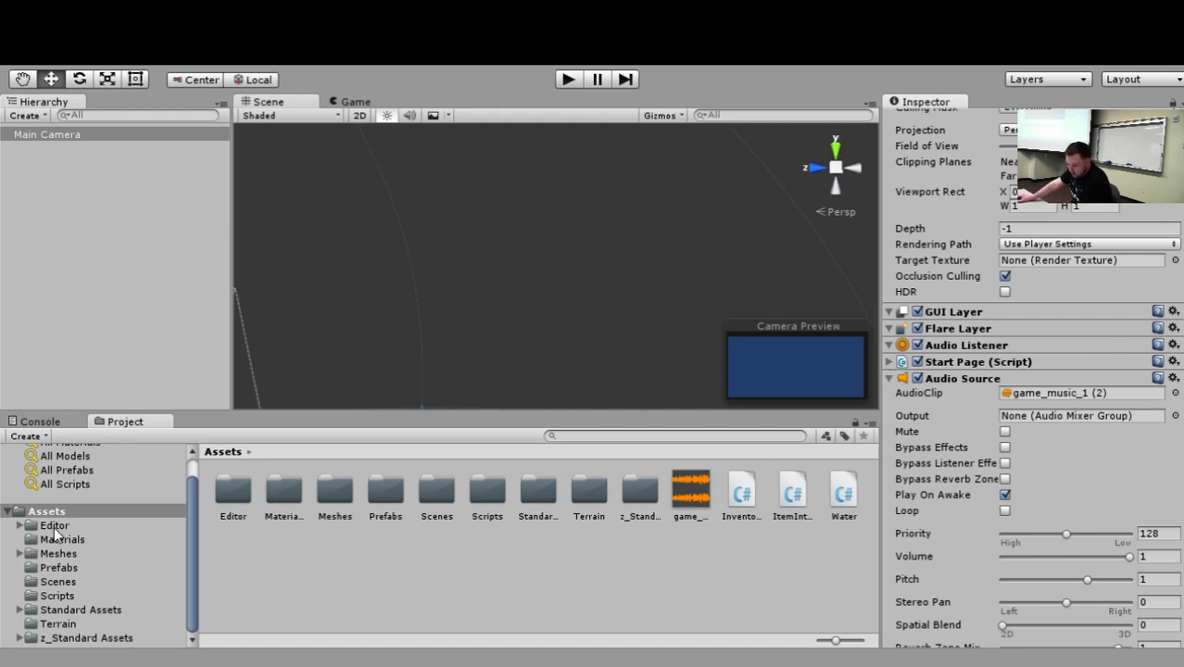
Create a Sounds folder in Assets, move the game_music_1 (2) file into it, and open the folder.
right_click(276, 534)
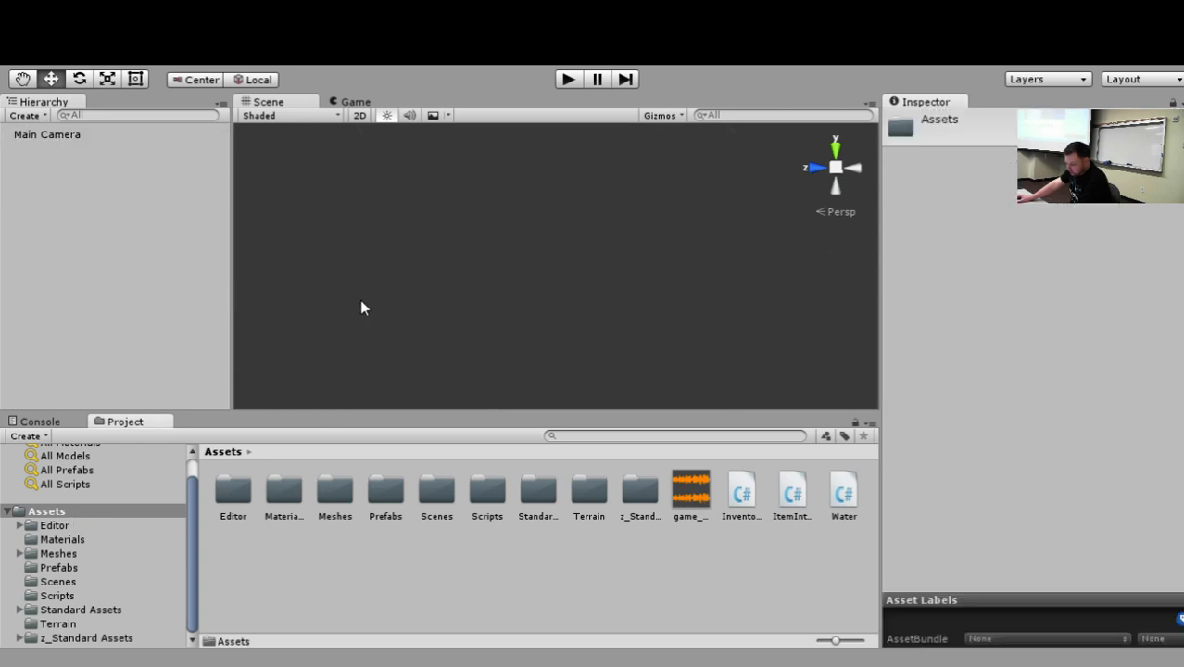
click(602, 239)
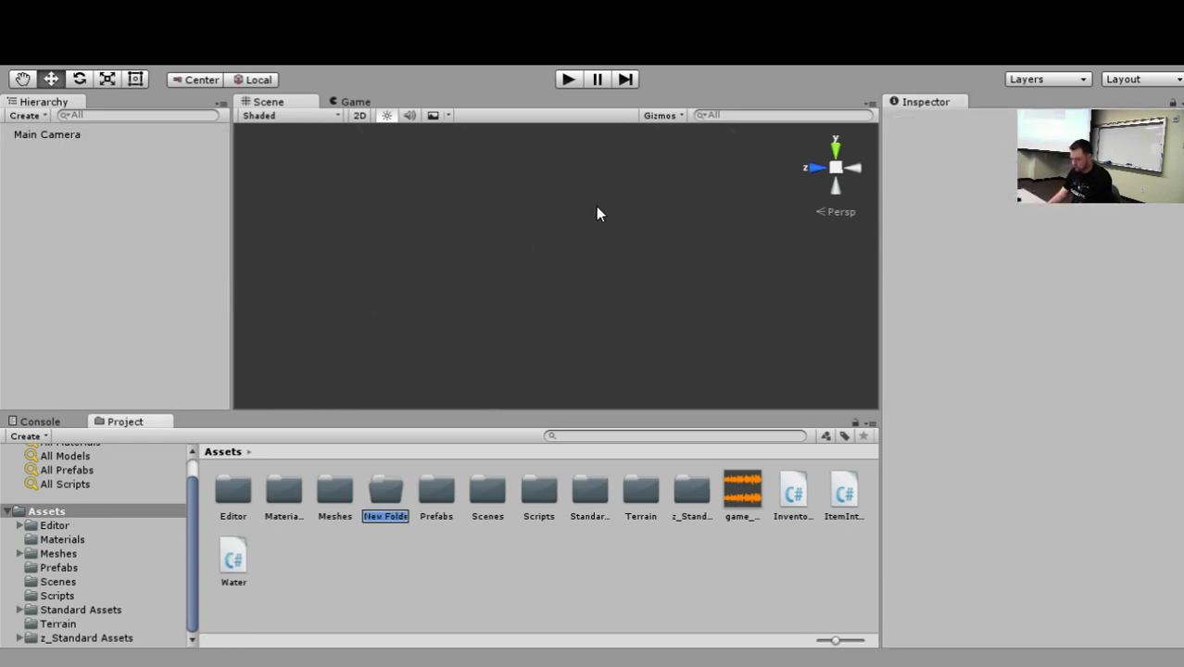
text(Sounds)
key(Return)
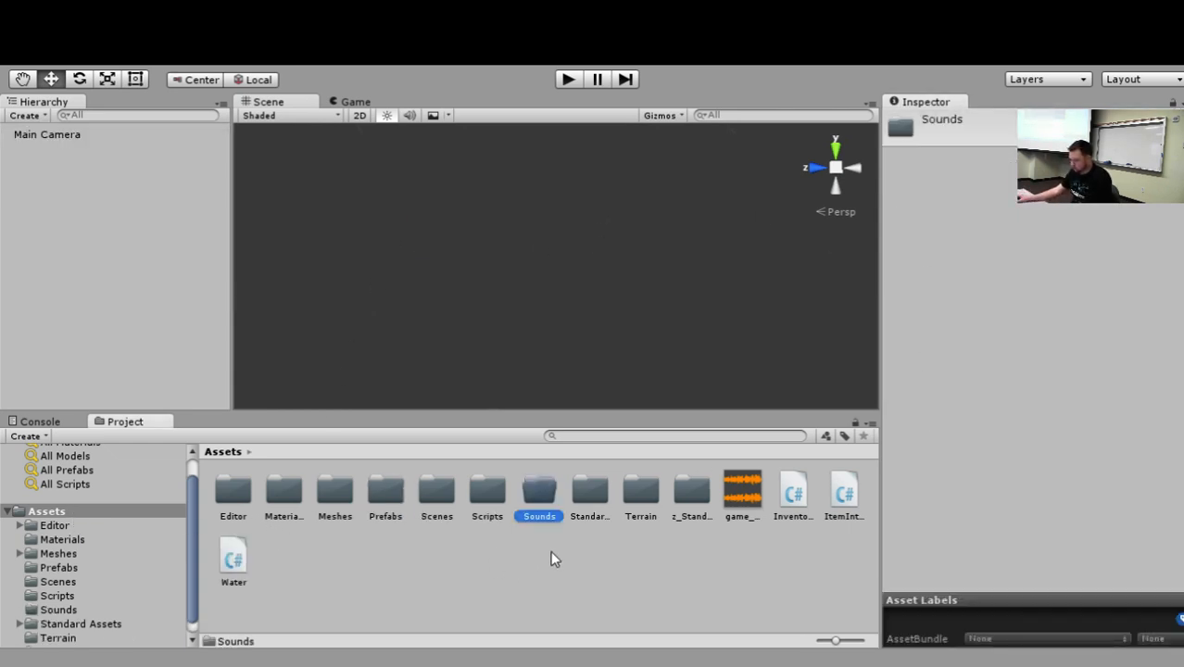
drag(728, 493, 542, 497)
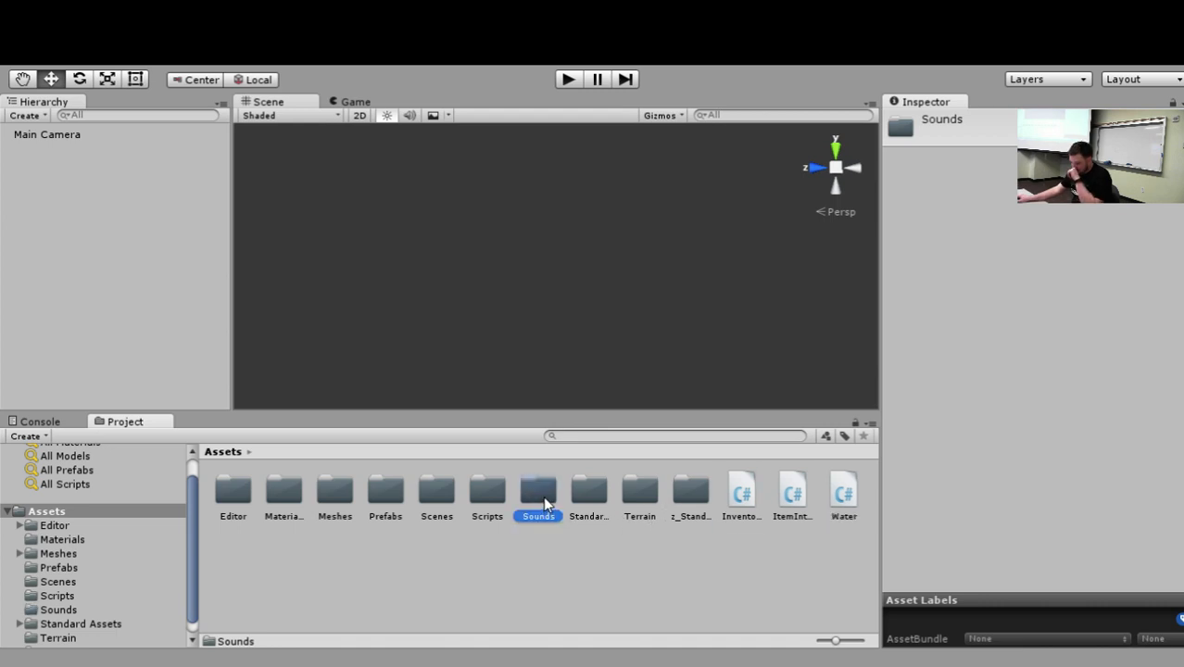
double_click(544, 503)
Check the Main Camera's Audio Source, then run the scene briefly to test the start page music.
click(61, 135)
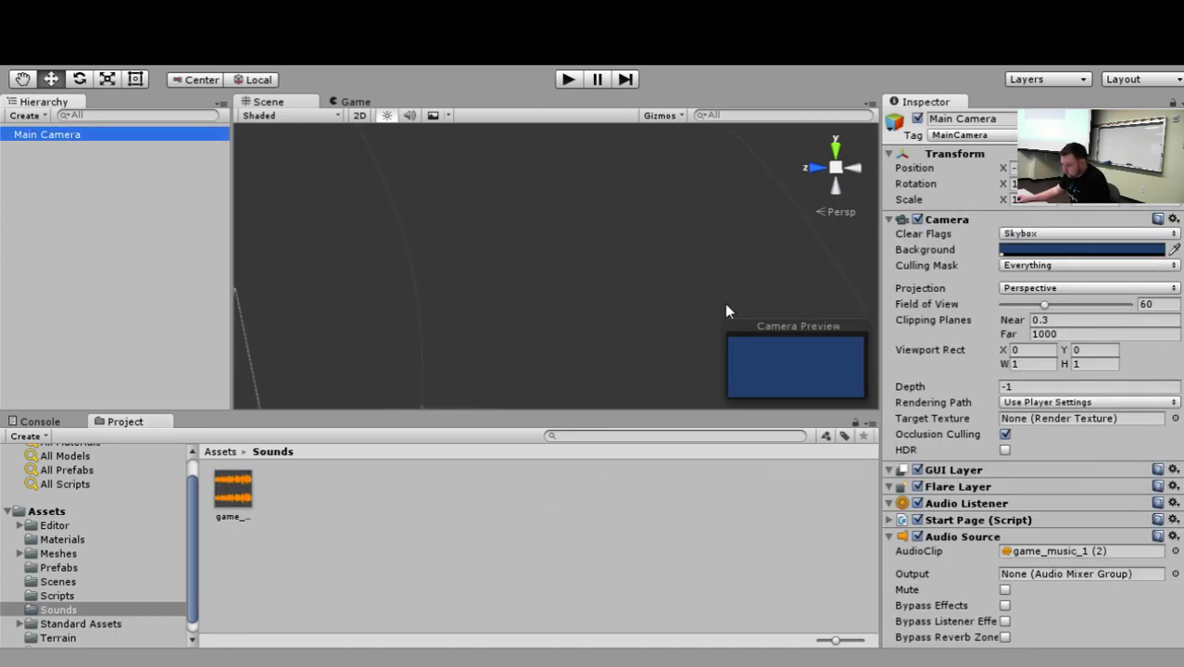
click(565, 81)
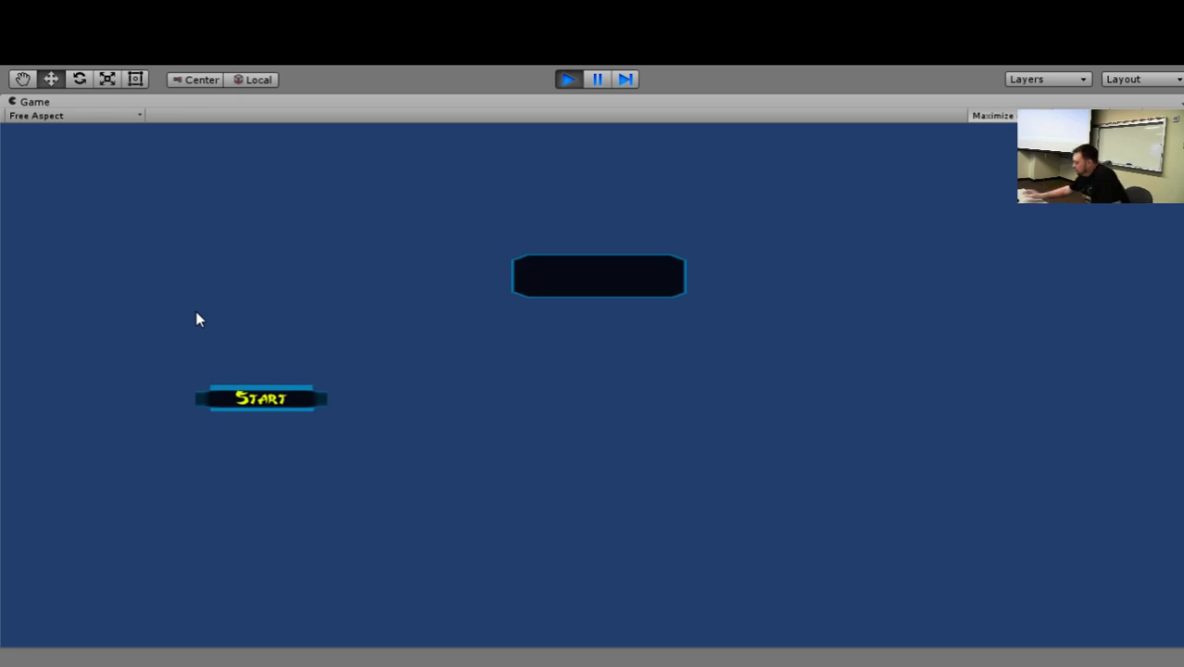
click(567, 79)
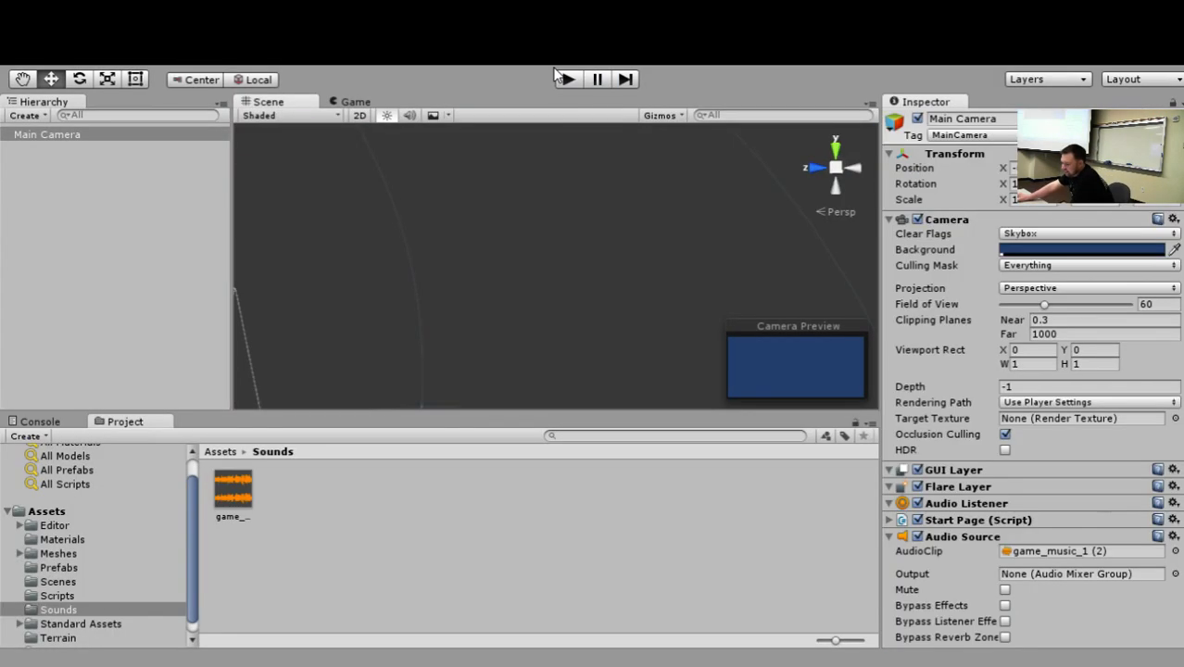
Enable Loop on the Main Camera's Audio Source.
scroll(987, 360, down, 2)
scroll(1008, 362, down, 1)
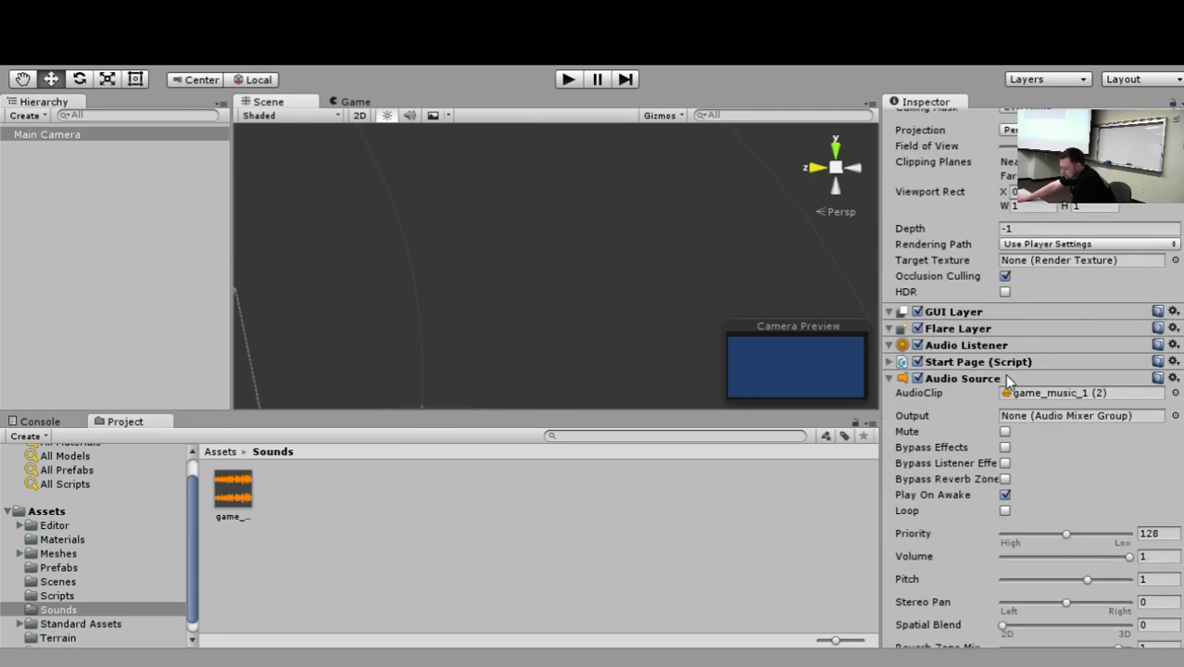
click(1006, 511)
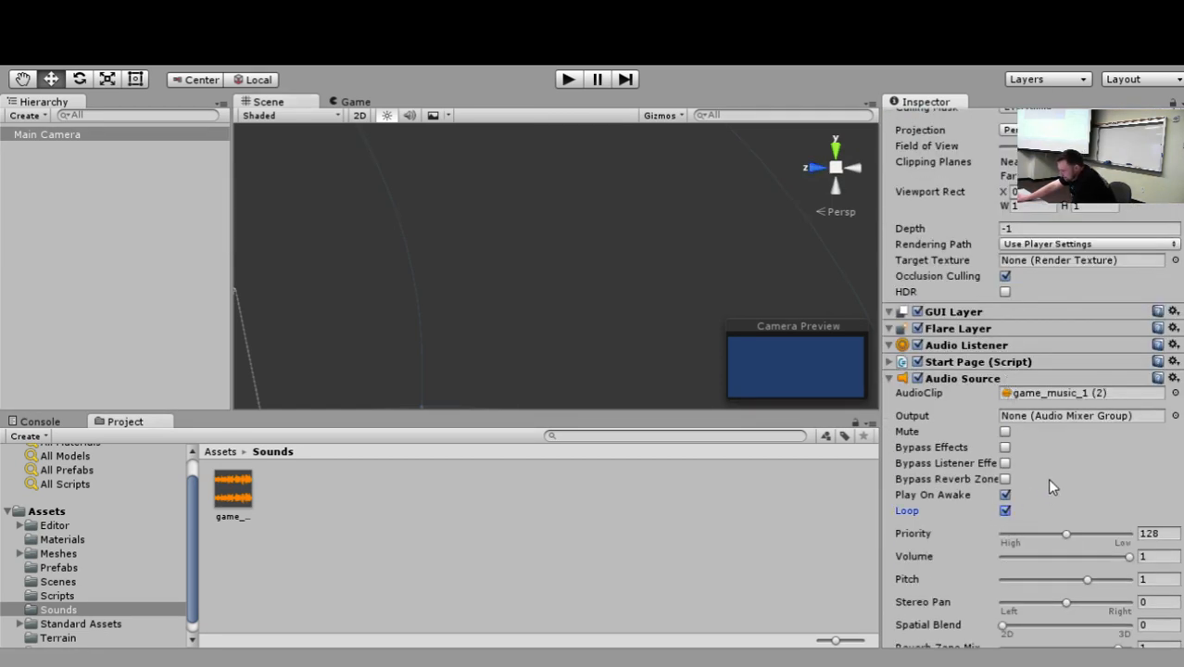
scroll(1049, 481, down, 1)
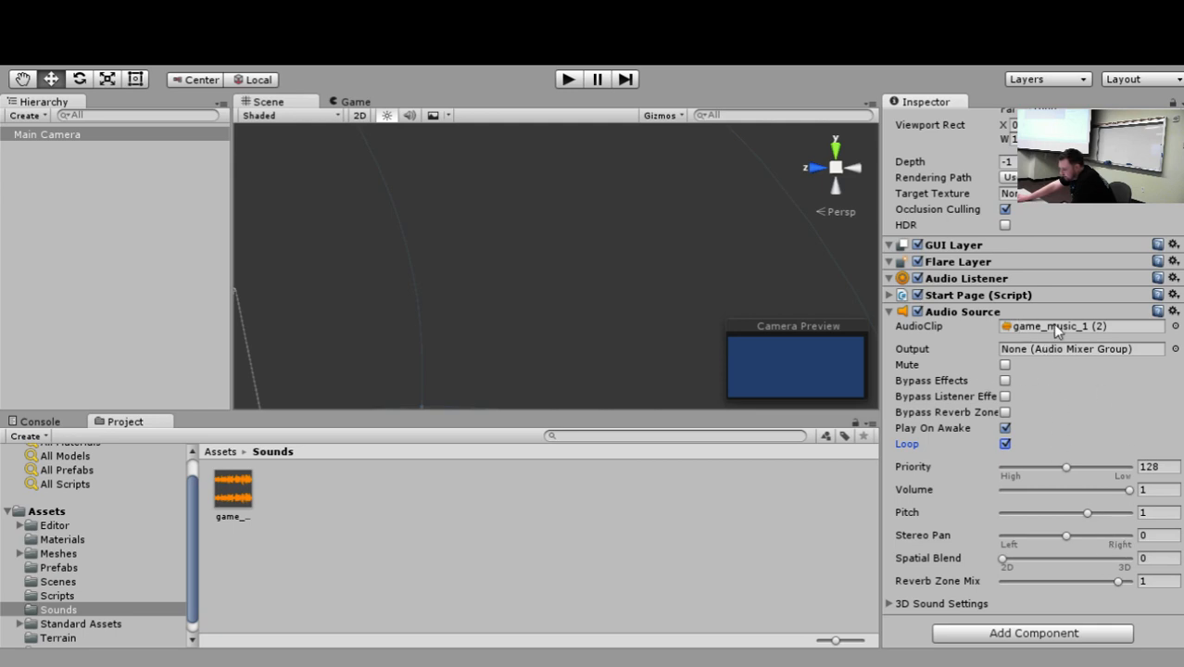
Preview the game_music_1 (2) clip from the Sounds folder with looping on, return to Assets, and stop the preview.
click(230, 492)
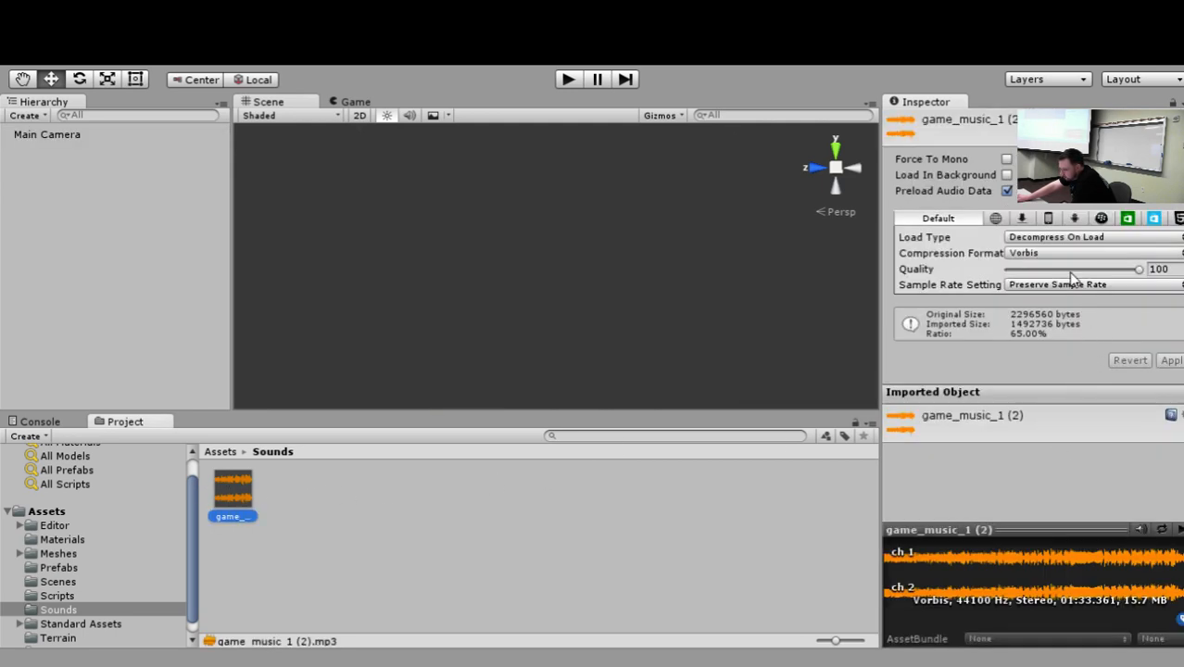
click(1162, 529)
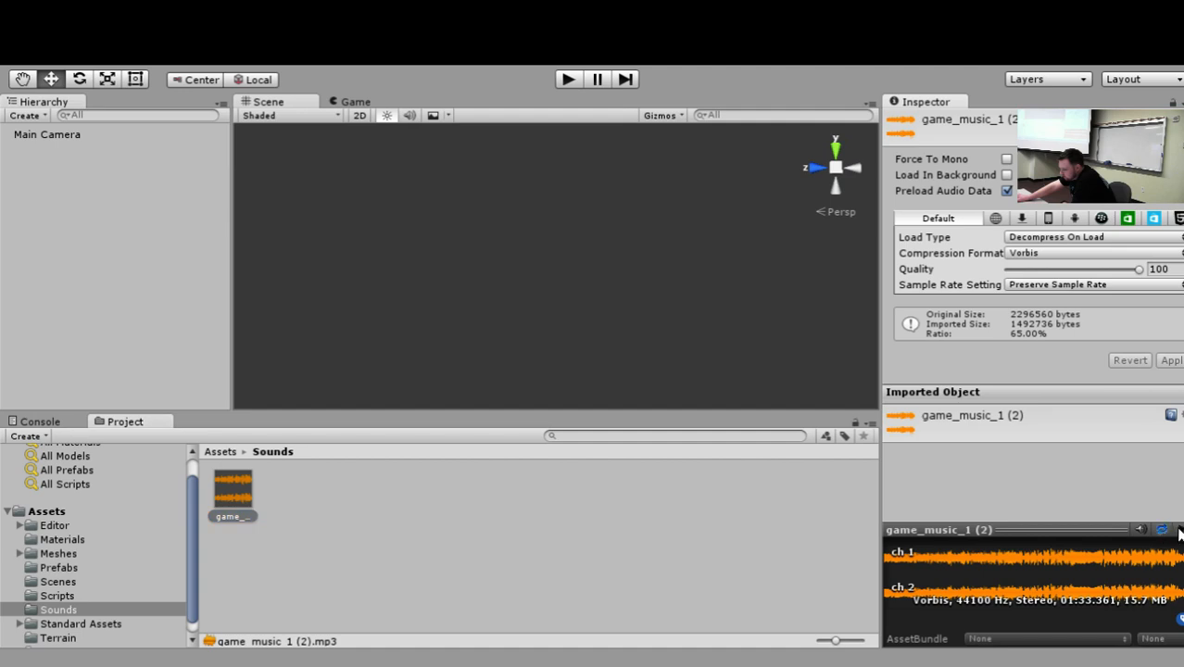
click(1179, 529)
click(1169, 567)
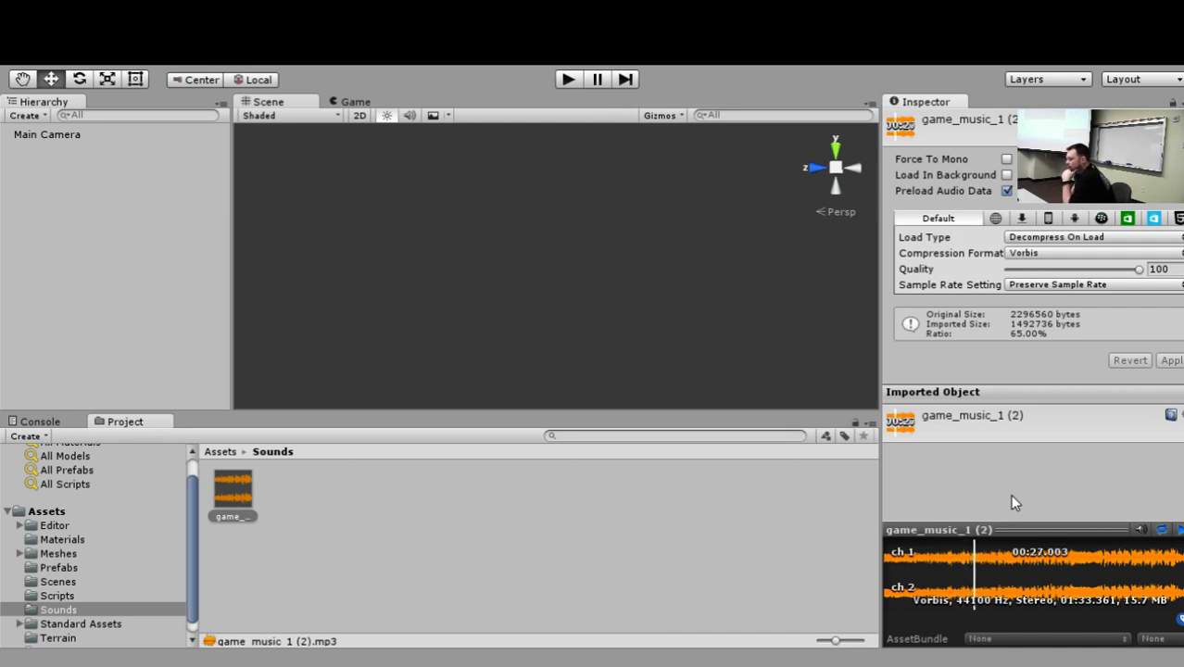
click(349, 102)
click(268, 102)
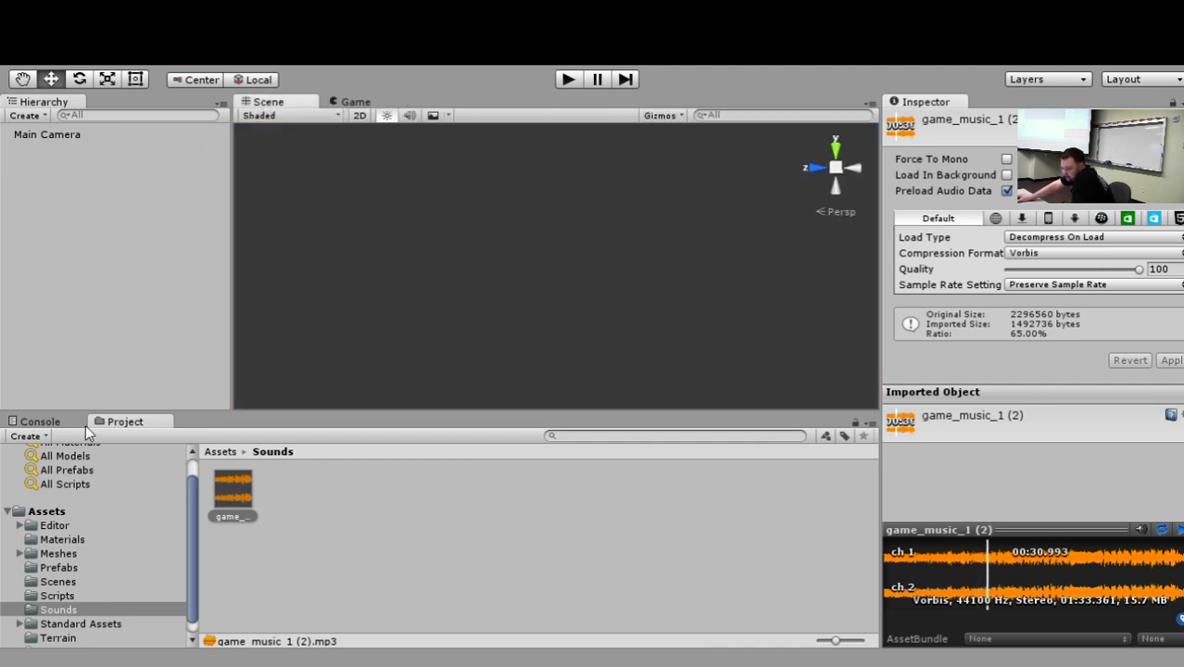
click(46, 512)
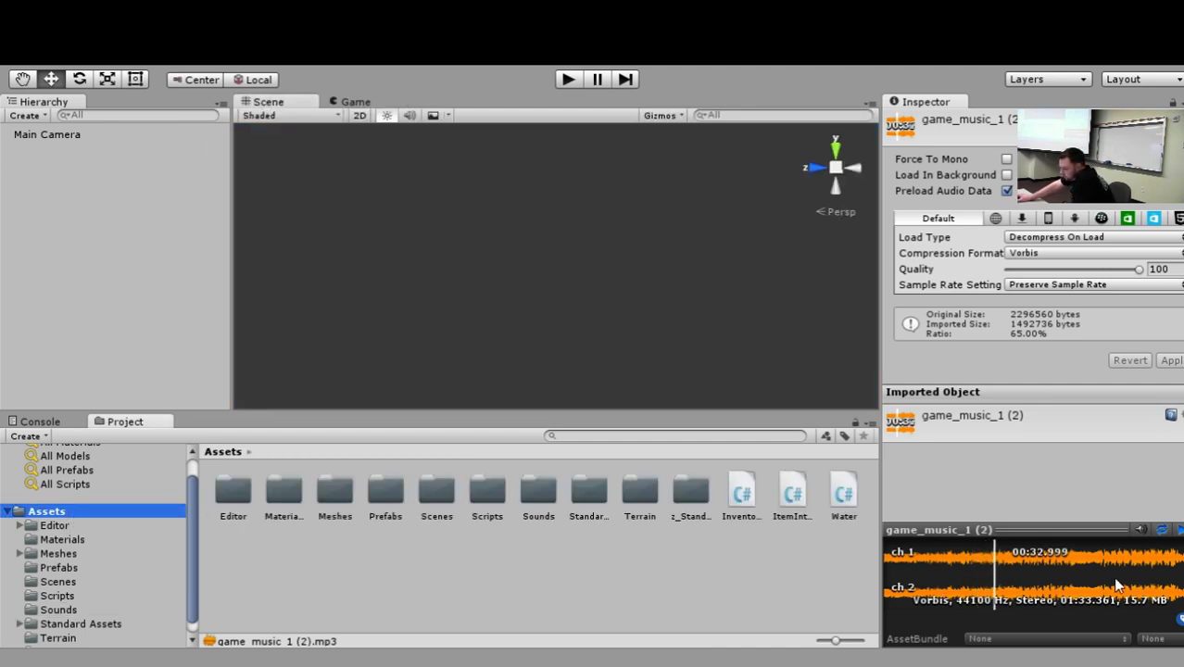
click(1179, 531)
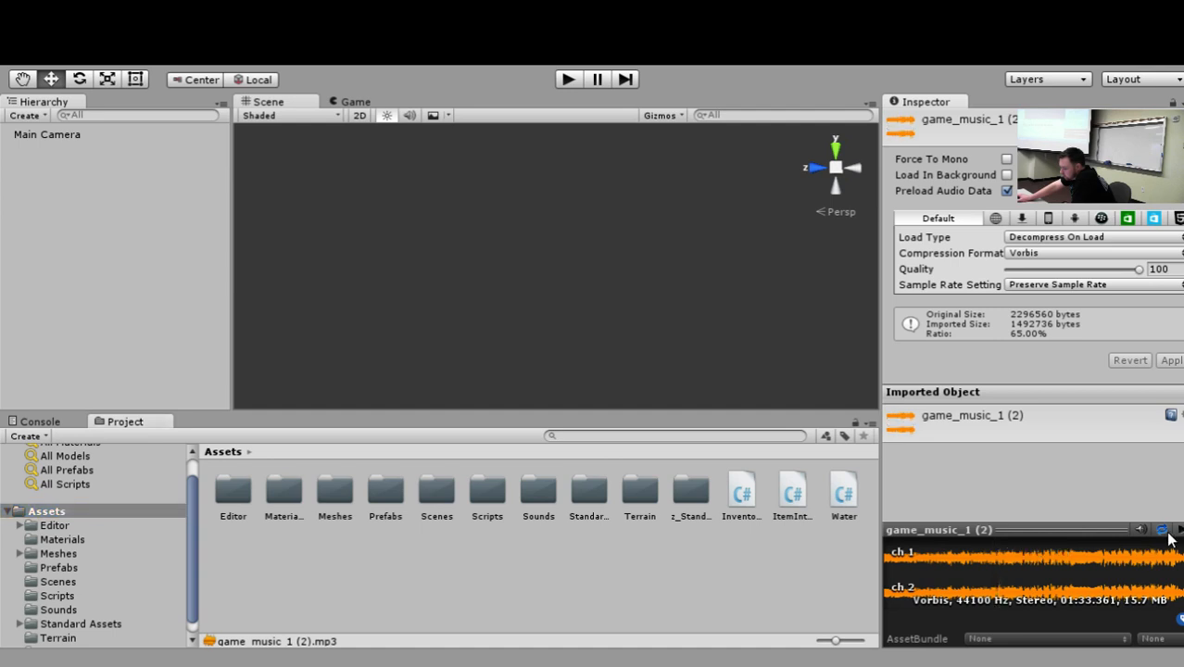
Test the music from the start page into the game level, then exit play mode.
click(567, 79)
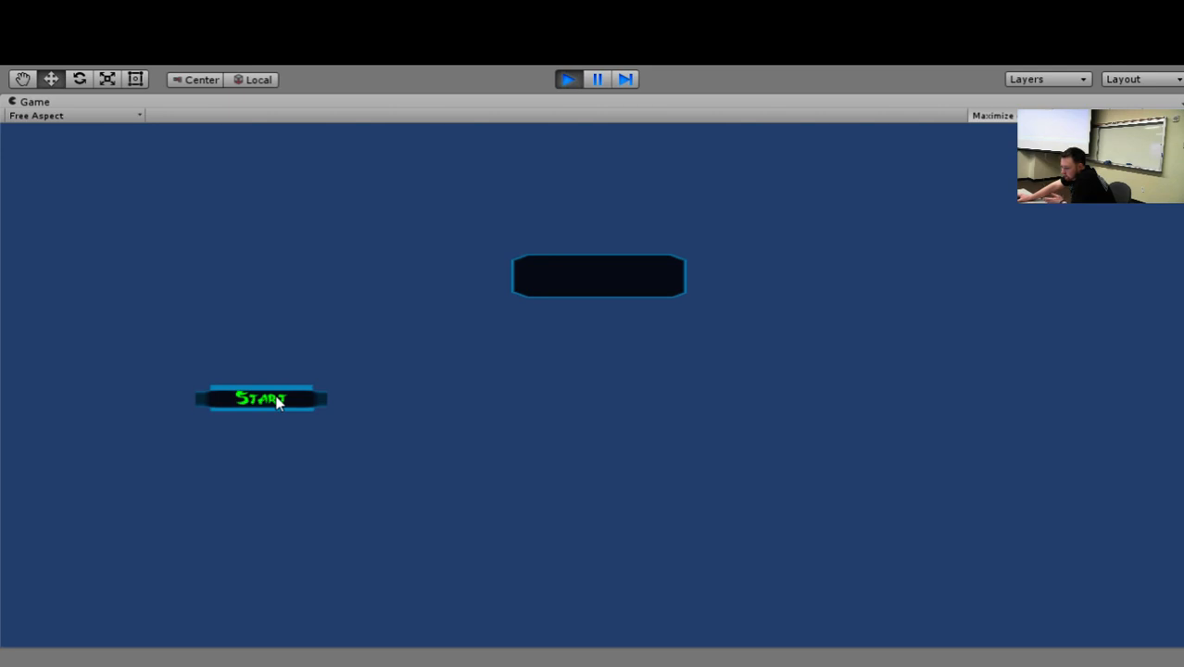
click(278, 401)
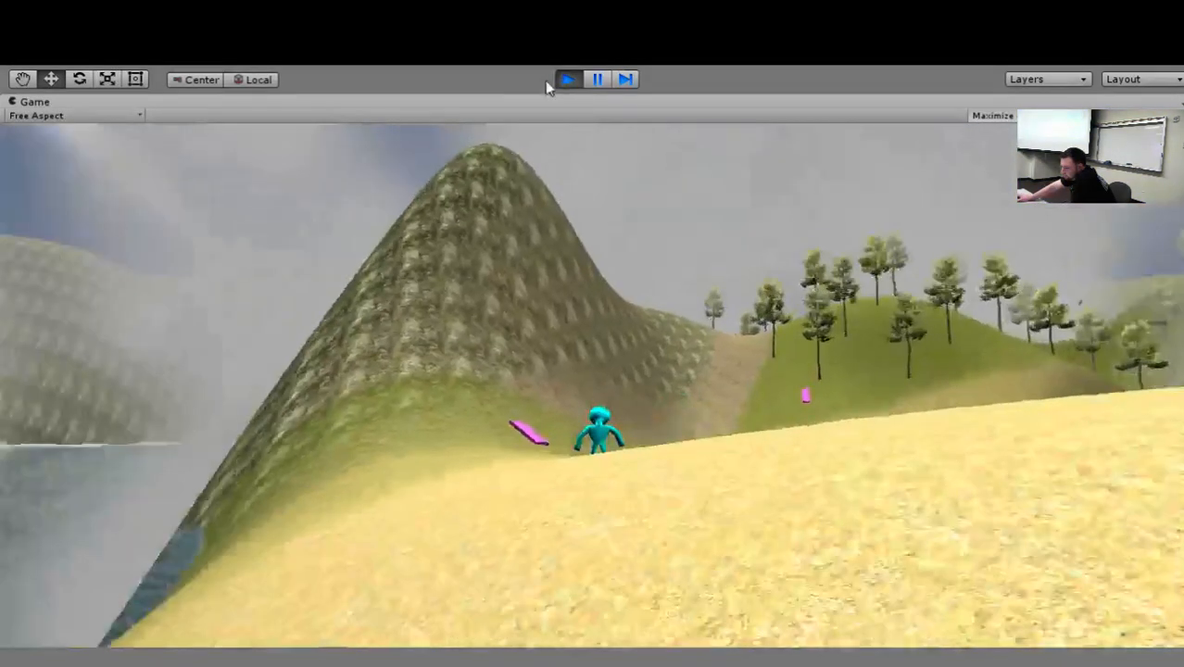
click(562, 82)
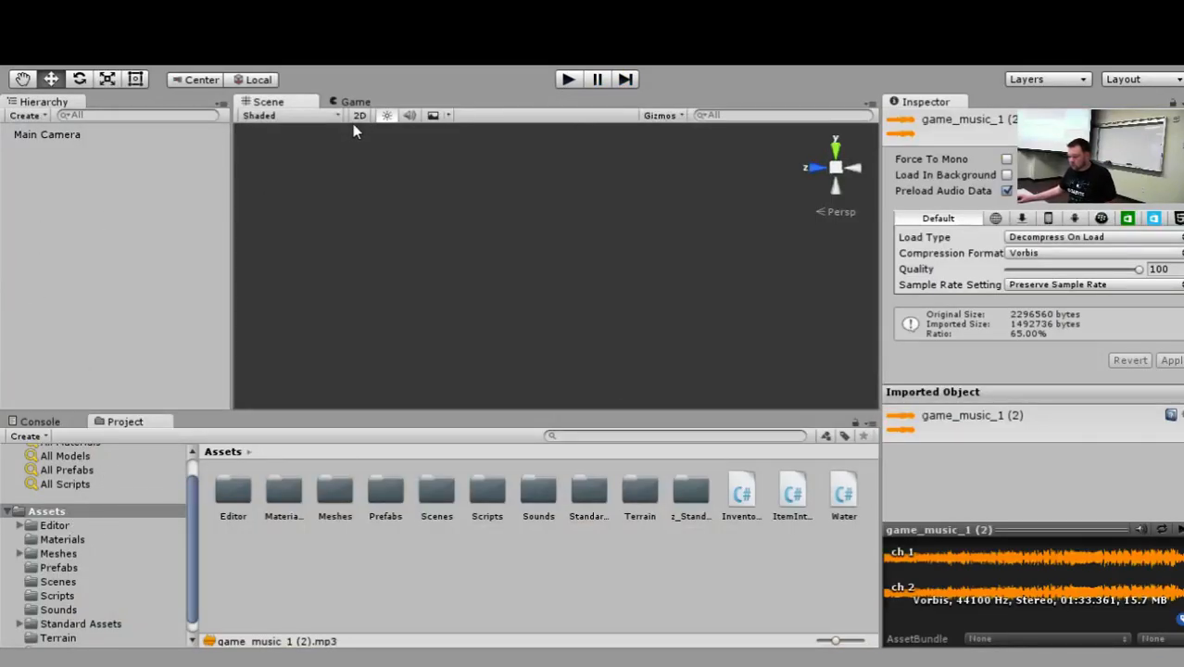
Open the Practice Zone scene from the project's Scenes folder.
click(66, 527)
click(71, 540)
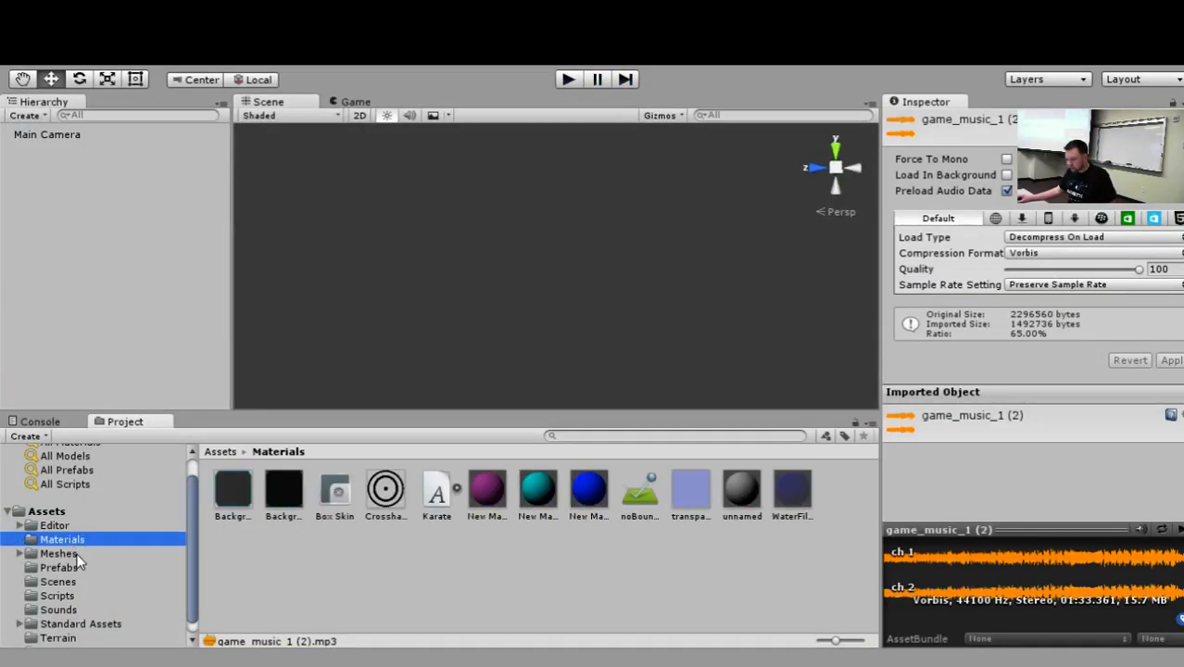
click(76, 554)
click(79, 568)
click(77, 582)
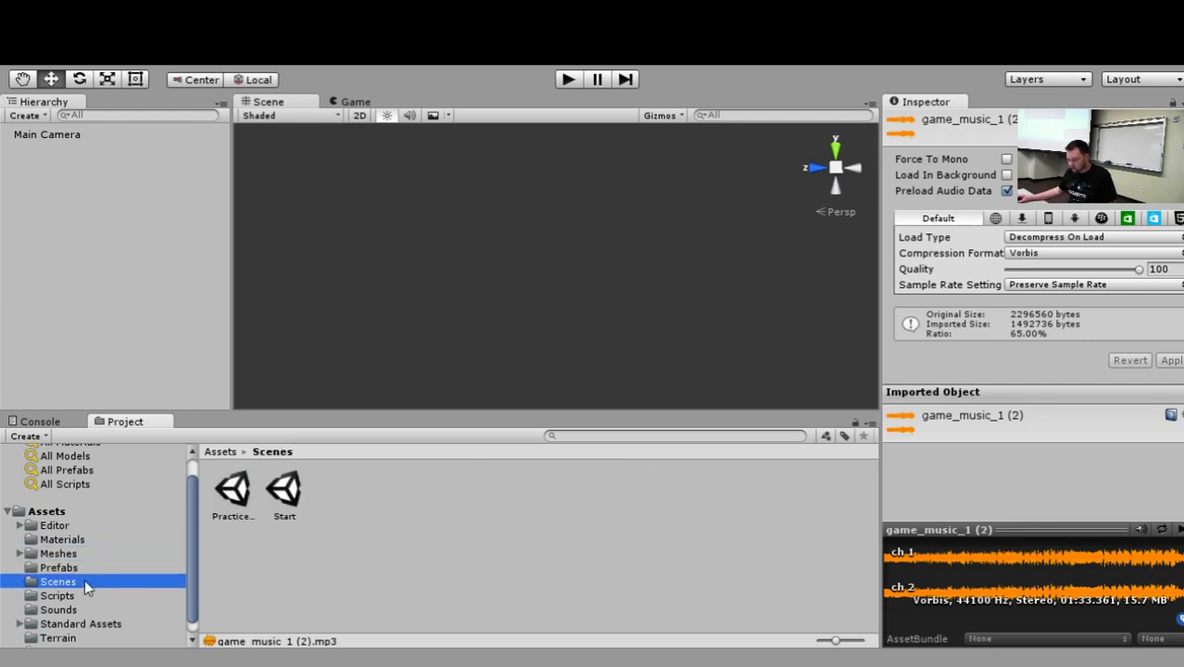
click(233, 491)
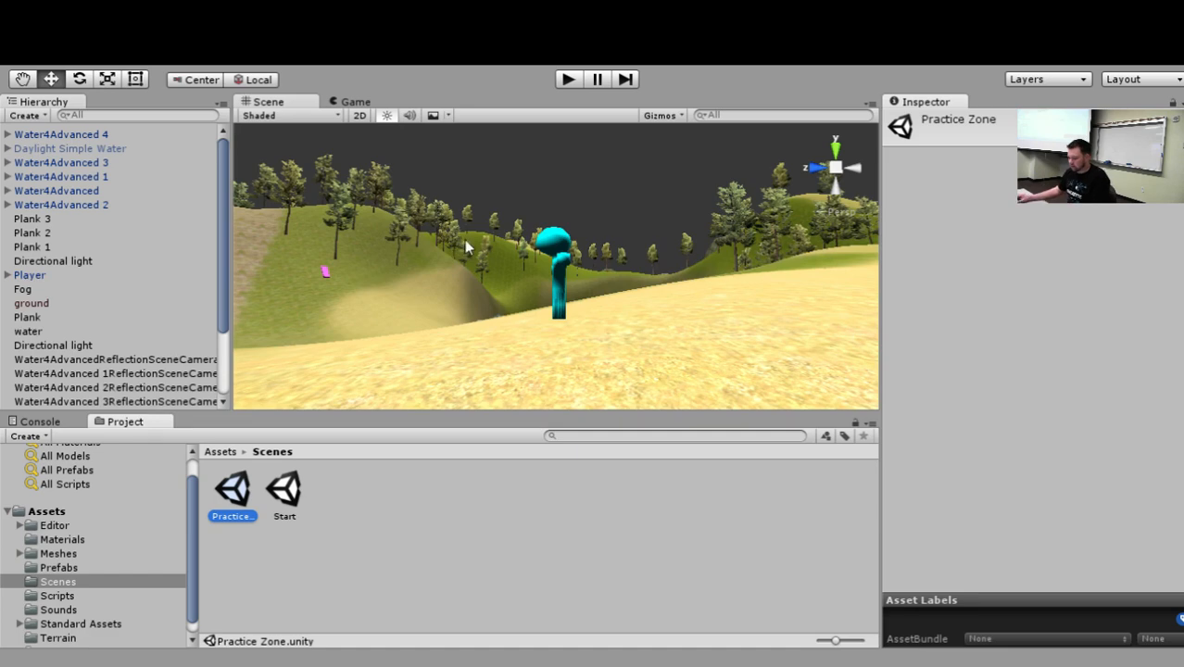
Select Plank 1, the pink plank on the grassy hillside, and frame it in the scene view.
click(455, 296)
scroll(423, 287, down, 4)
scroll(454, 259, up, 3)
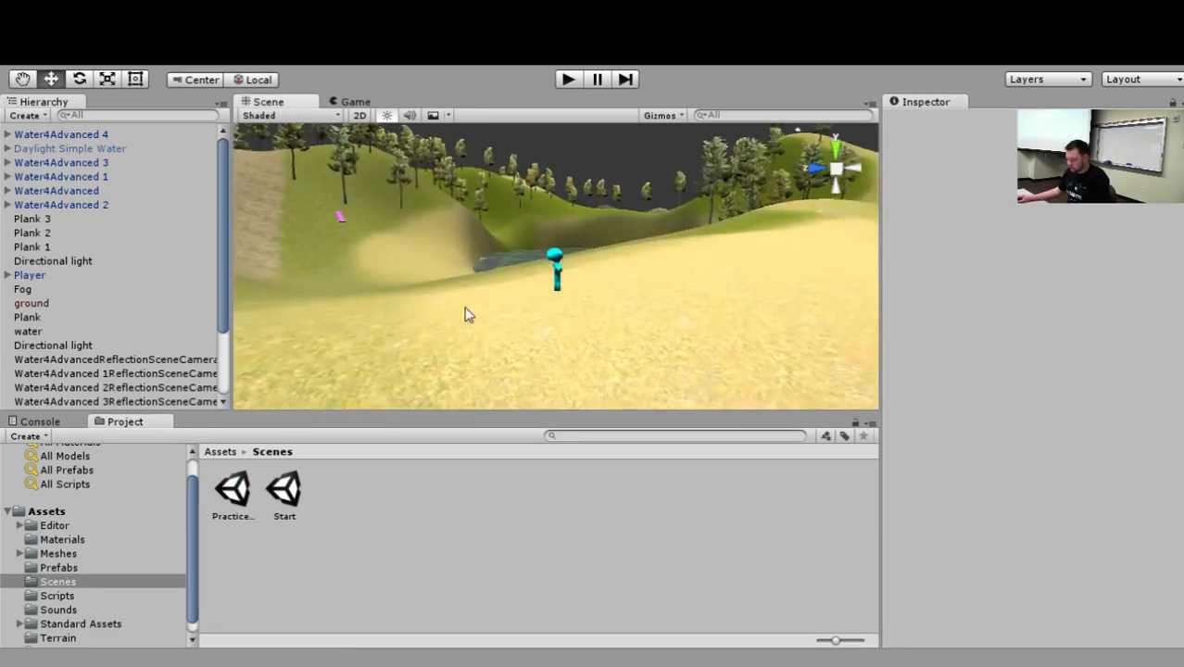
click(340, 214)
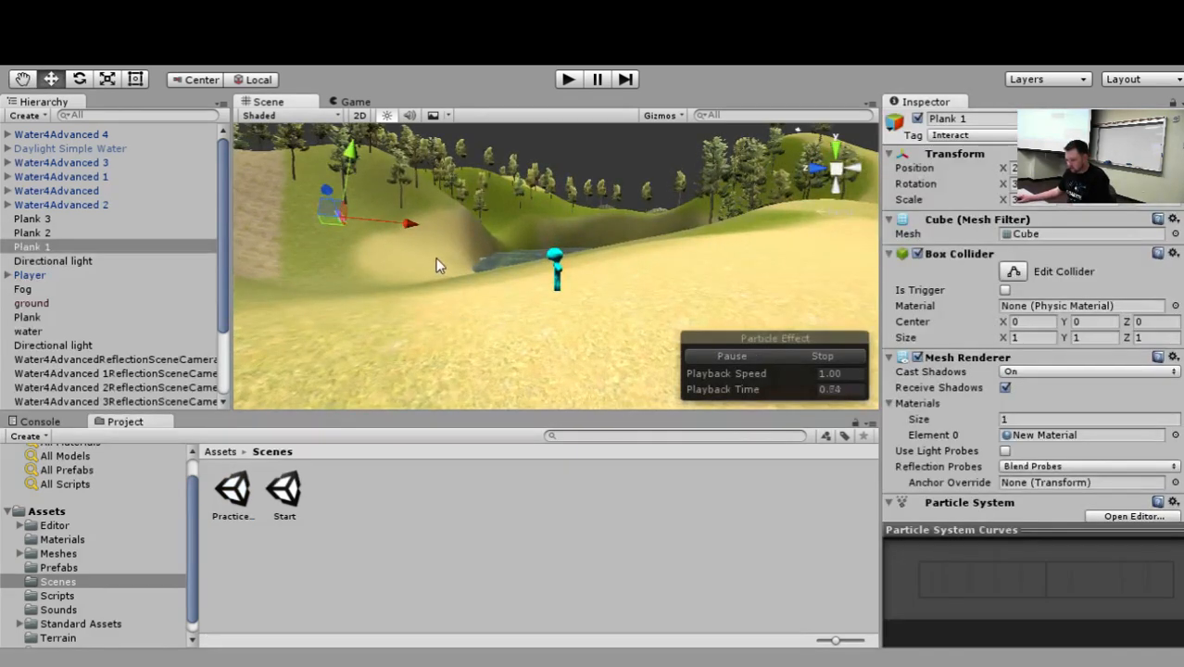
key(f)
Add an Audio Source component to Plank 1 and assign game_music_1 (2) as its AudioClip.
scroll(1098, 472, down, 5)
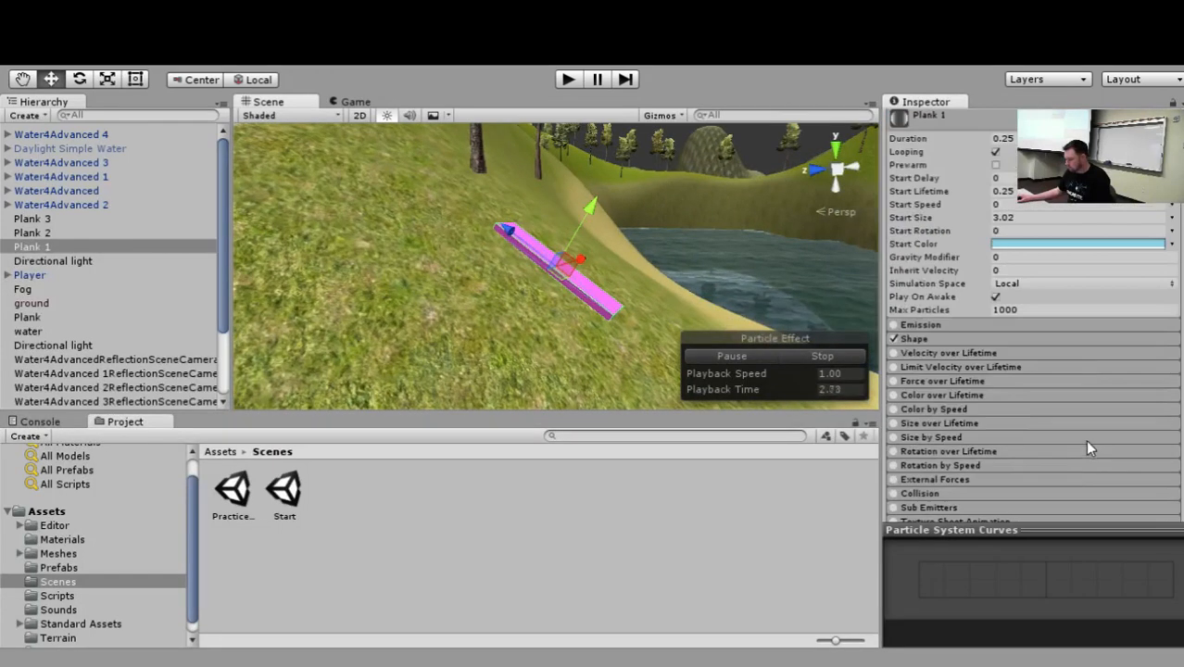
scroll(1083, 436, down, 2)
scroll(1079, 428, up, 4)
click(887, 223)
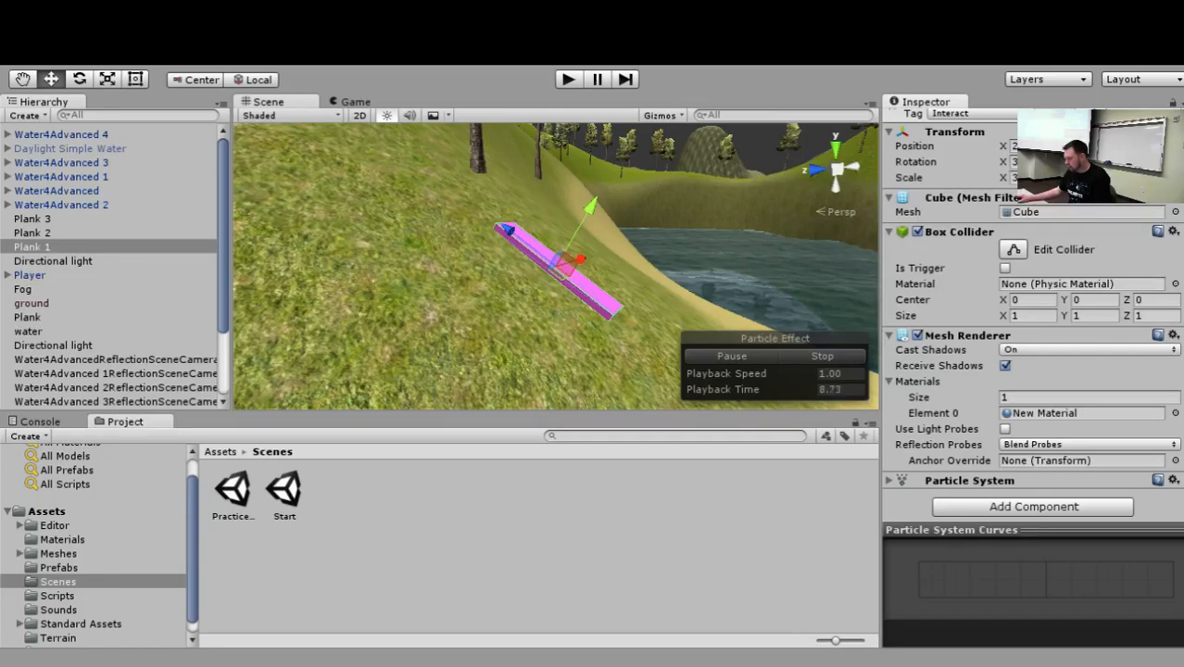
key(Return)
scroll(1047, 341, down, 5)
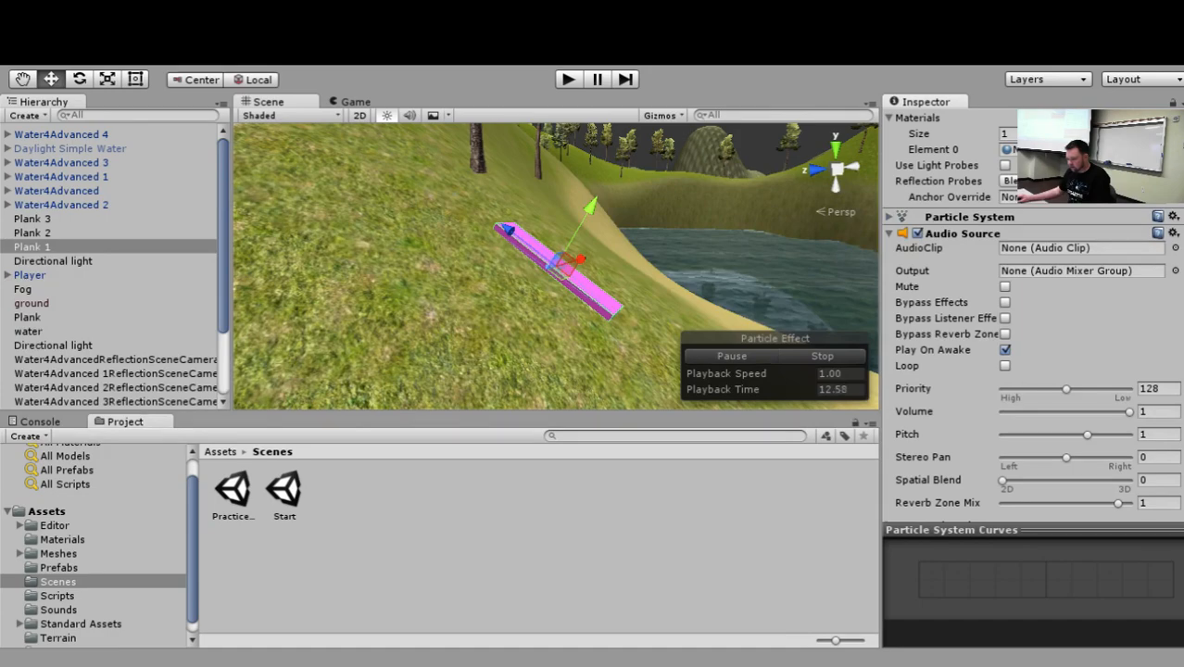
double_click(135, 134)
scroll(753, 249, down, 6)
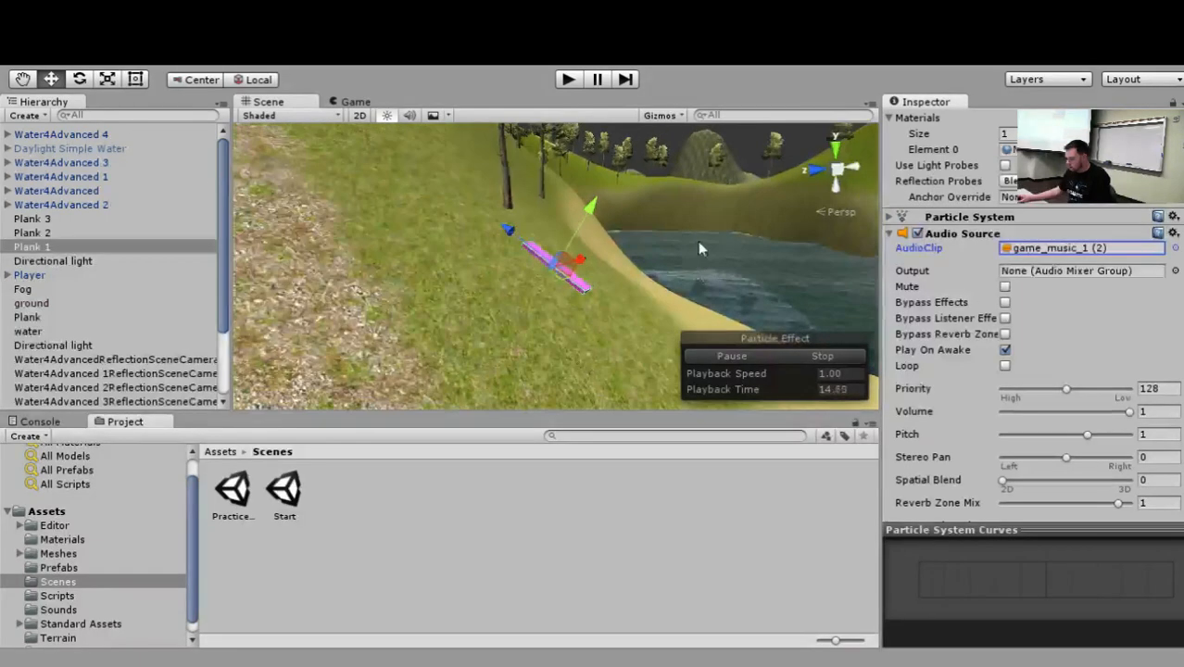
Expand the 3D Sound Settings of Plank 1's Audio Source and set Max Distance to 10.
alt+drag(698, 241, 551, 260)
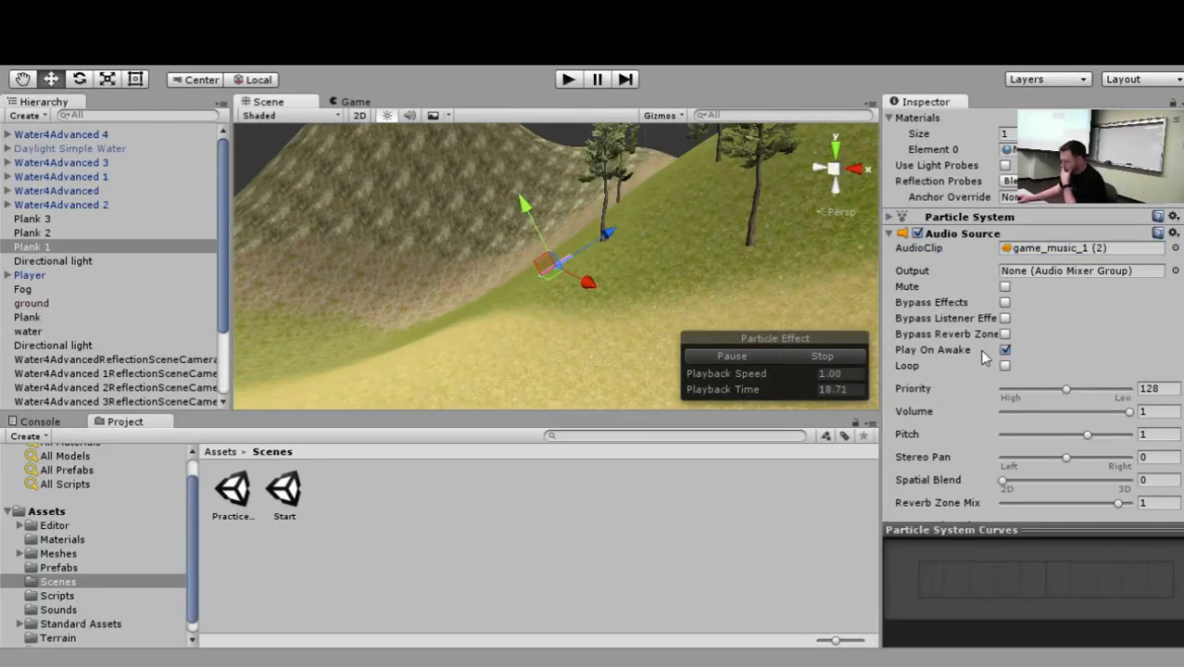
scroll(1087, 312, down, 2)
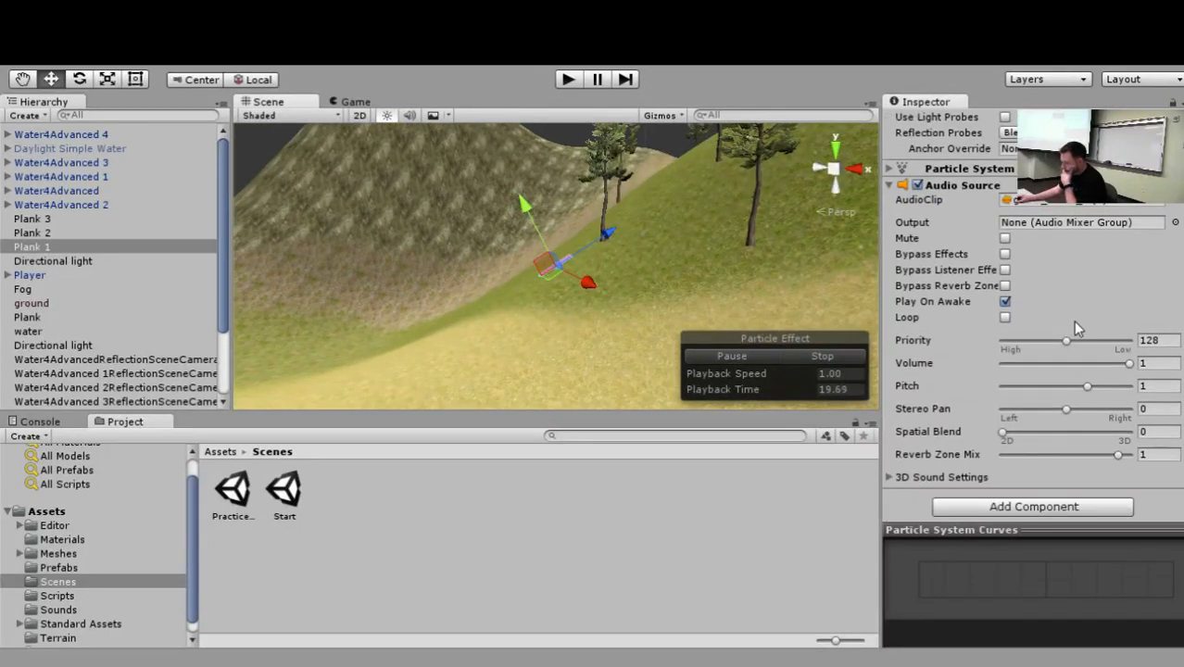
click(890, 478)
scroll(965, 359, down, 6)
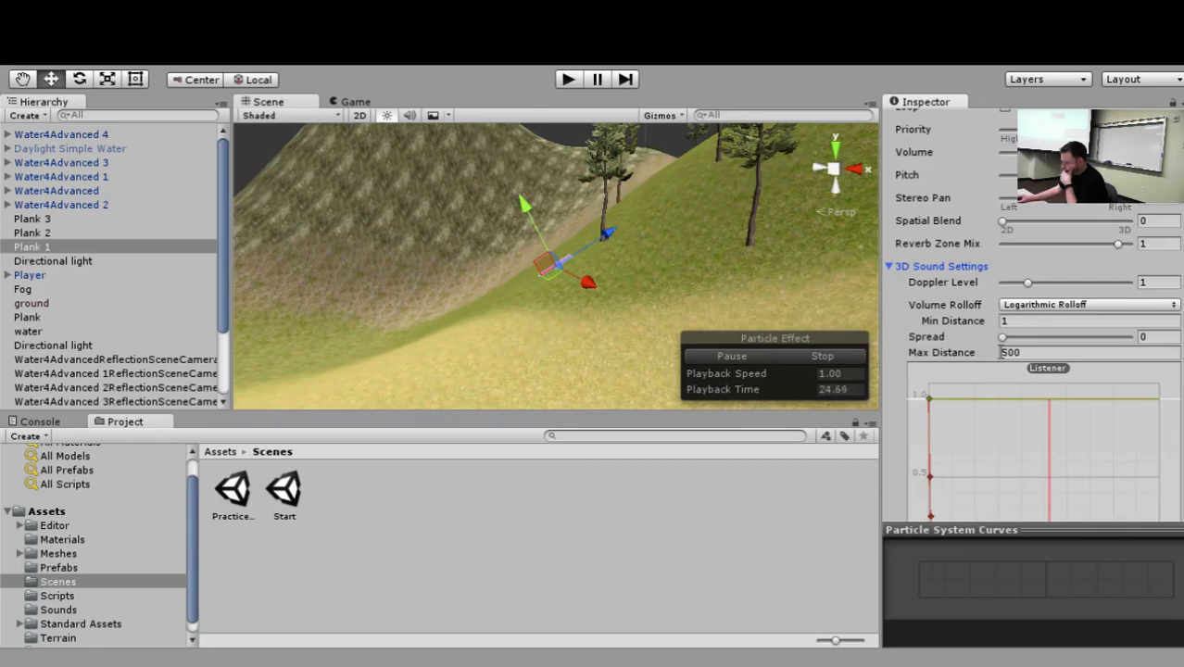
drag(1003, 352, 320, 358)
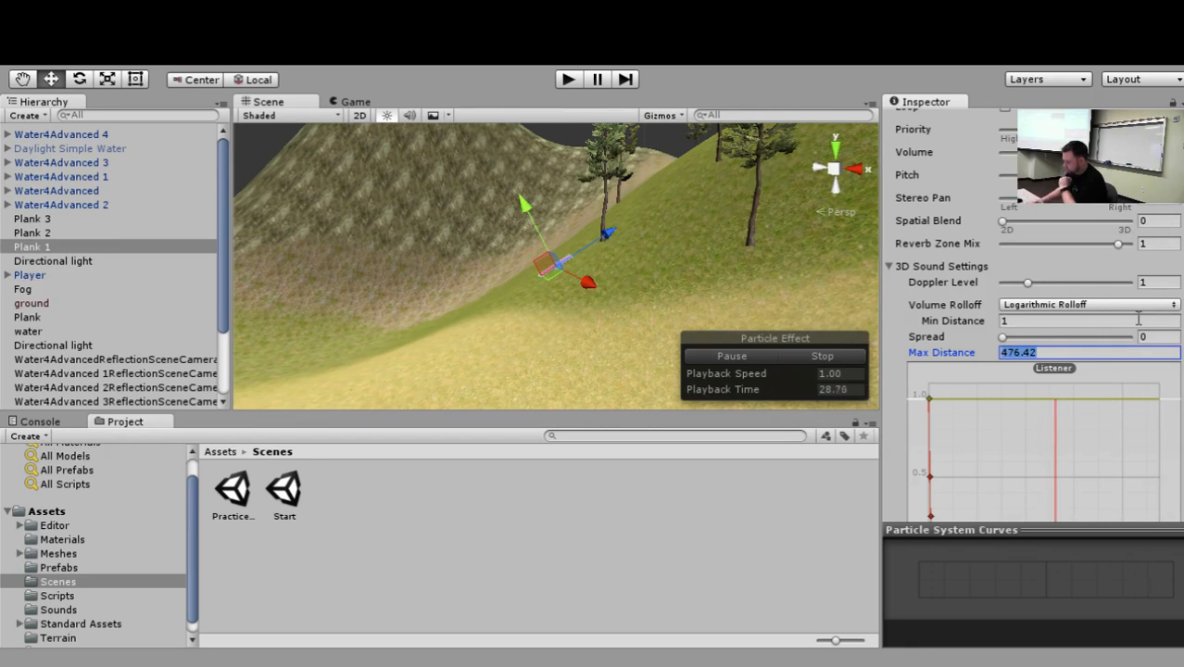
text(500)
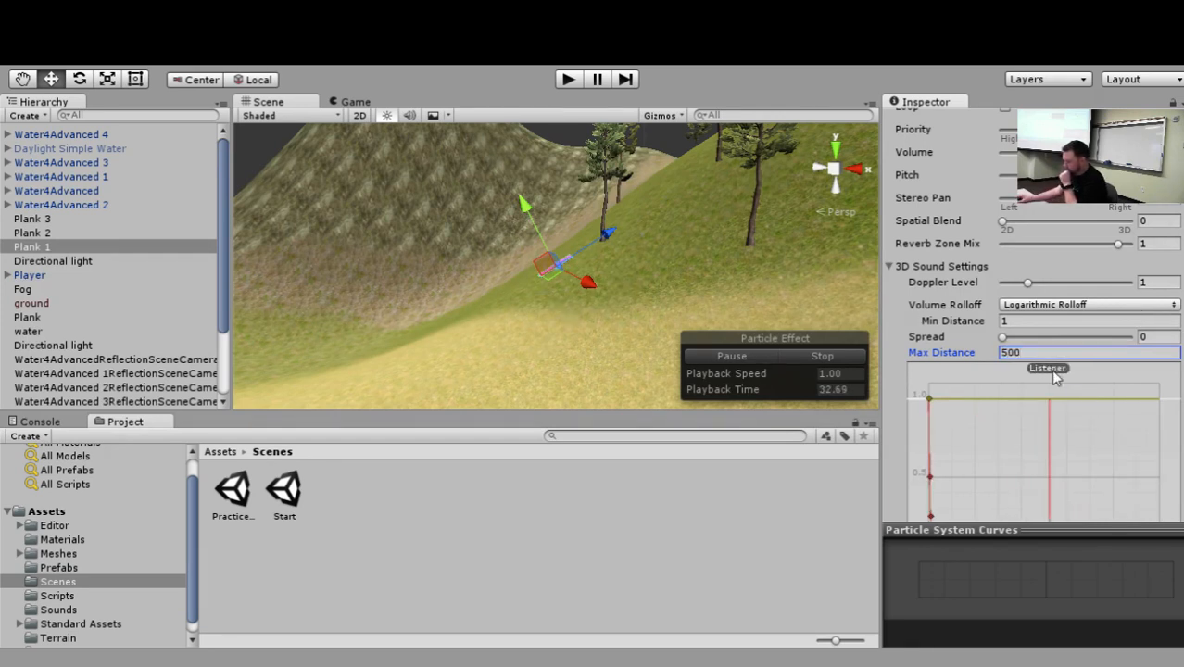
double_click(1020, 350)
text(10)
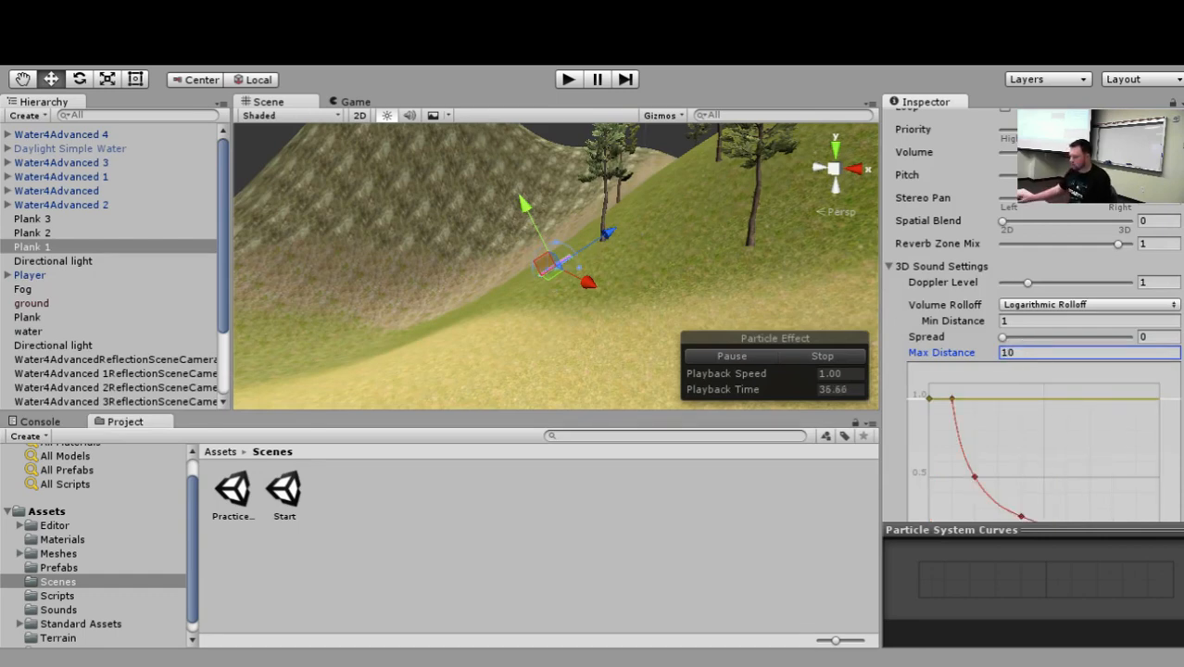
Enlarge Plank 1's sound range sphere in the scene to a Max Distance of about 126.
drag(580, 267, 665, 260)
scroll(665, 260, down, 10)
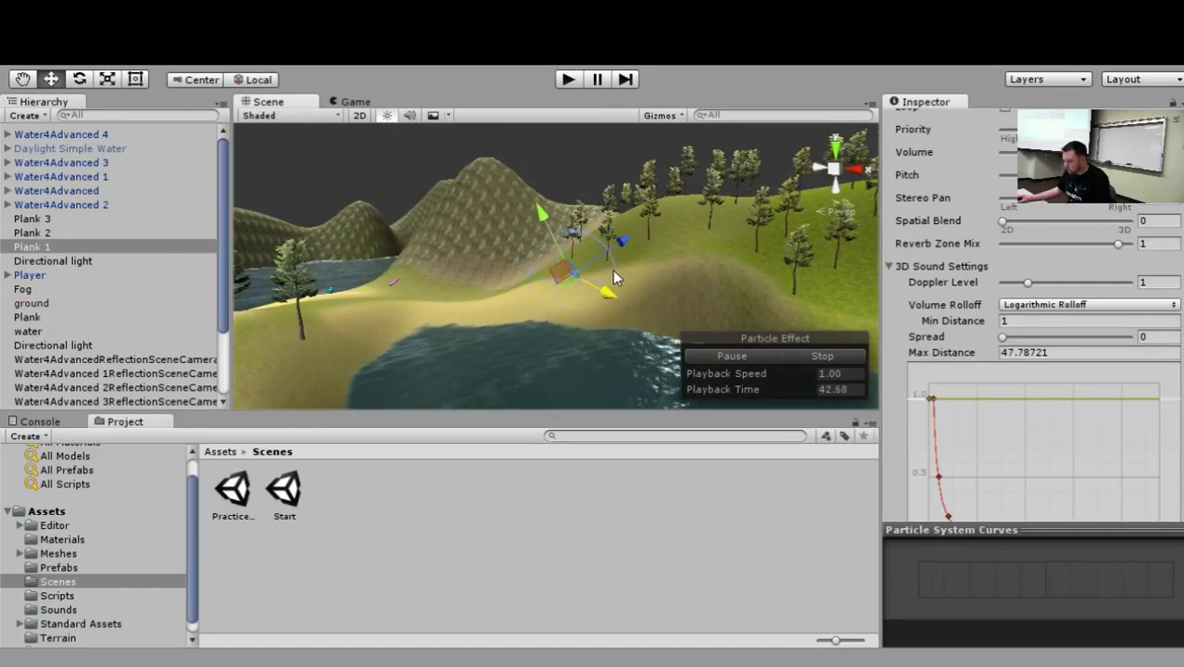
alt+drag(613, 270, 447, 271)
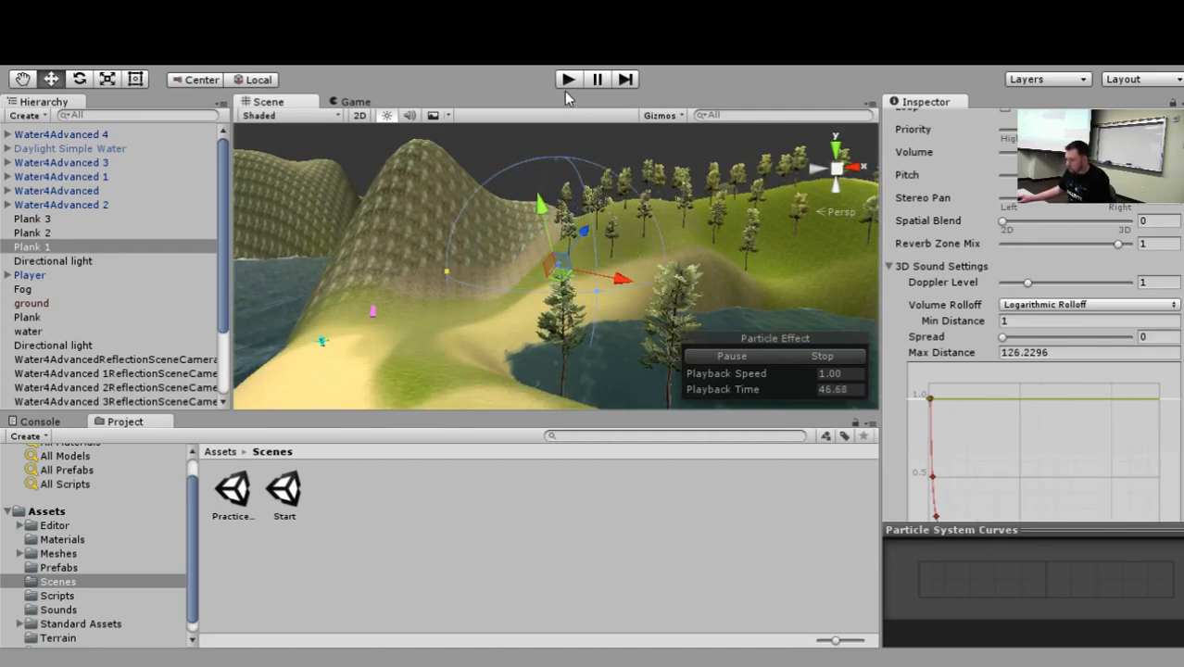
Enable Loop on Plank 1's Audio Source and run the scene briefly to test the sound.
scroll(1010, 389, up, 5)
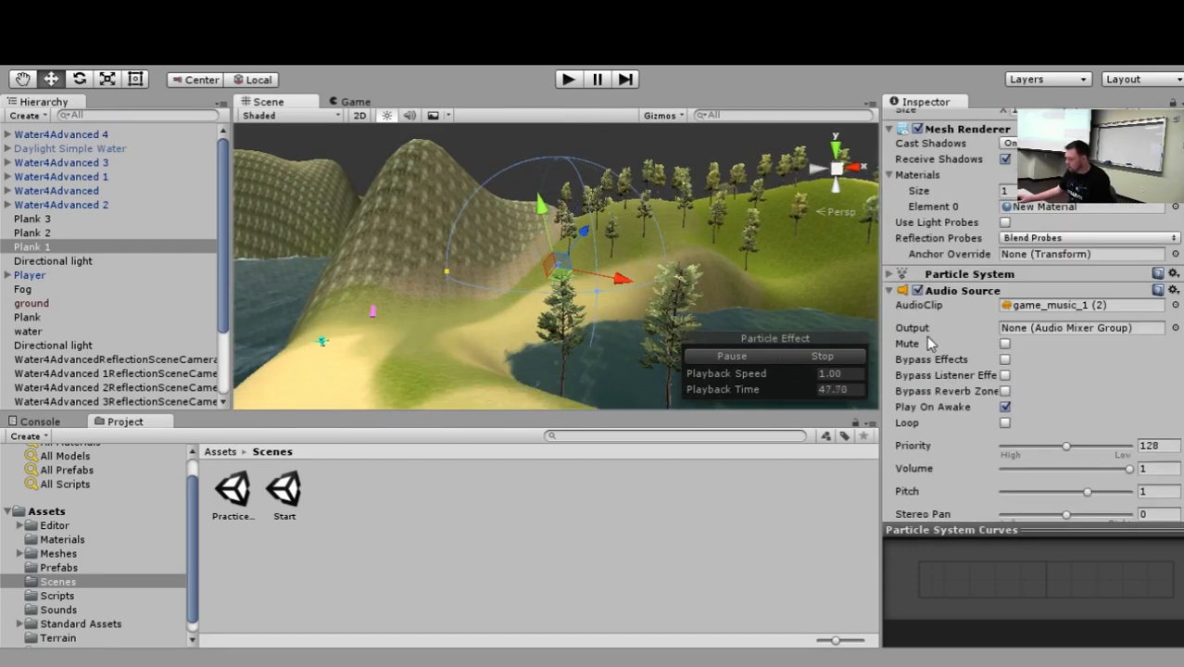
click(1006, 423)
click(566, 82)
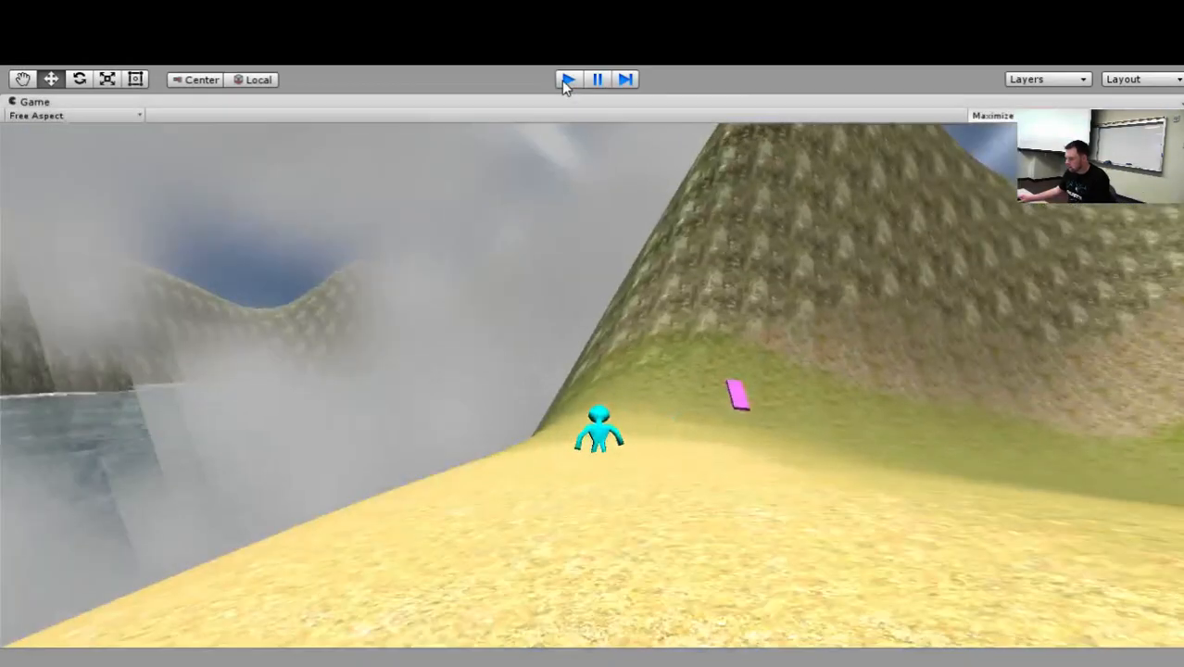
click(566, 80)
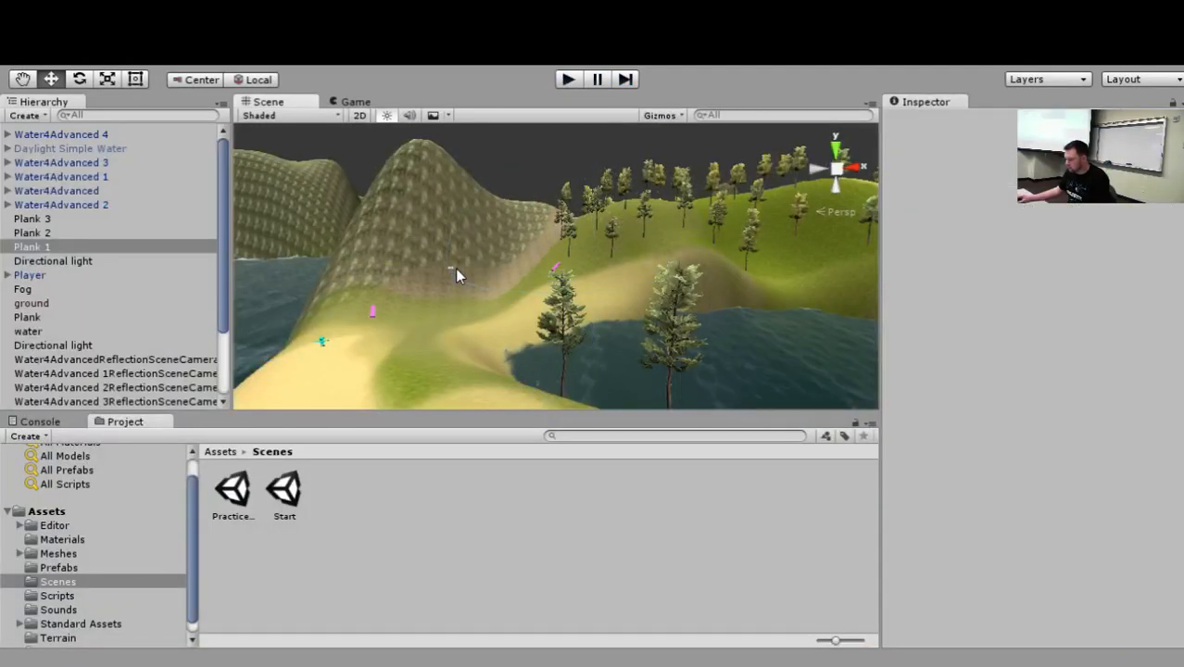
Reduce Plank 1's sound range sphere to a Max Distance of about 34 and briefly test the scene.
click(55, 247)
drag(446, 271, 531, 274)
click(567, 79)
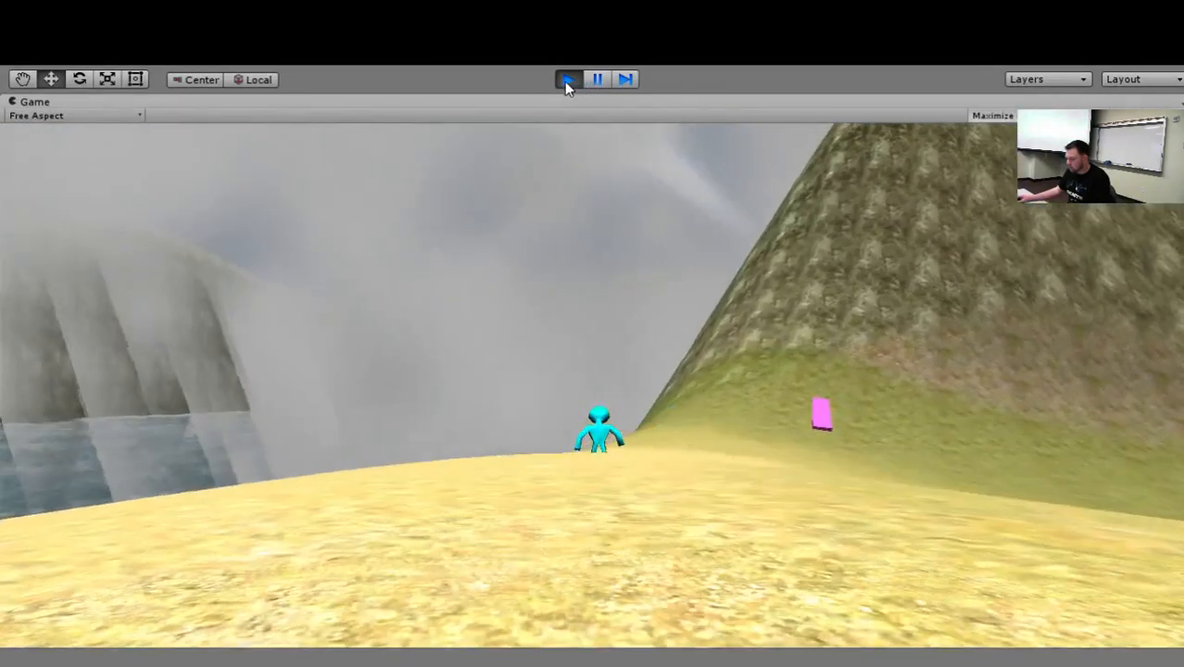
click(567, 80)
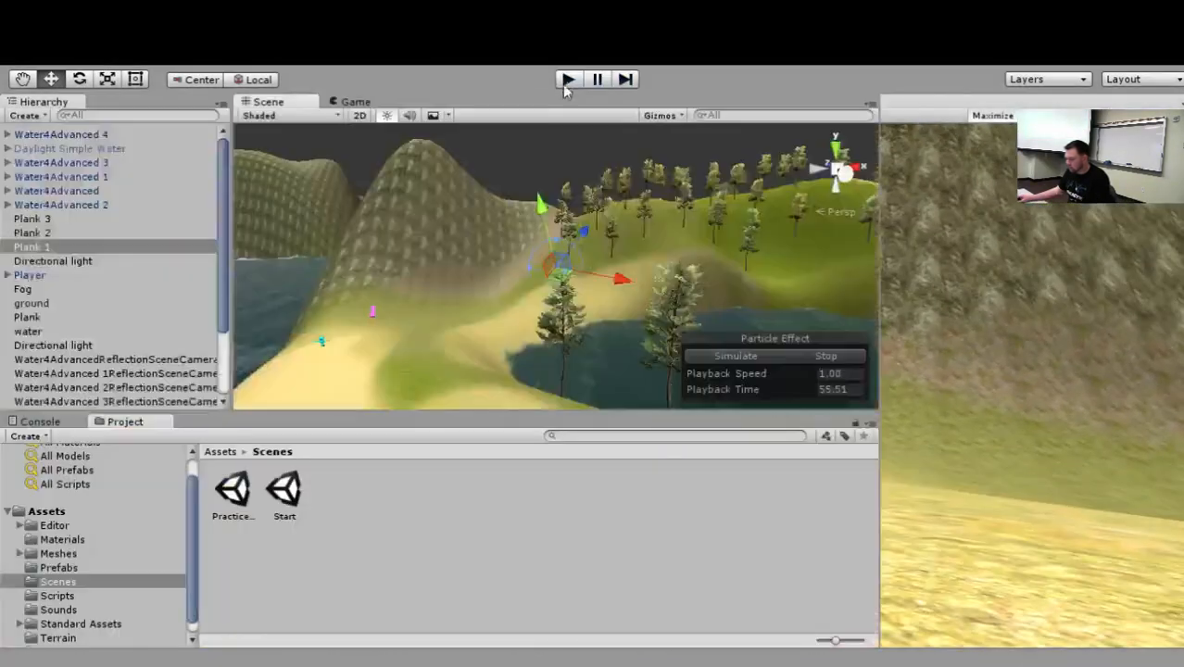
Examine Plank 1's Audio Source settings and the Audio Listener on the Player's Main Camera.
scroll(1042, 378, down, 3)
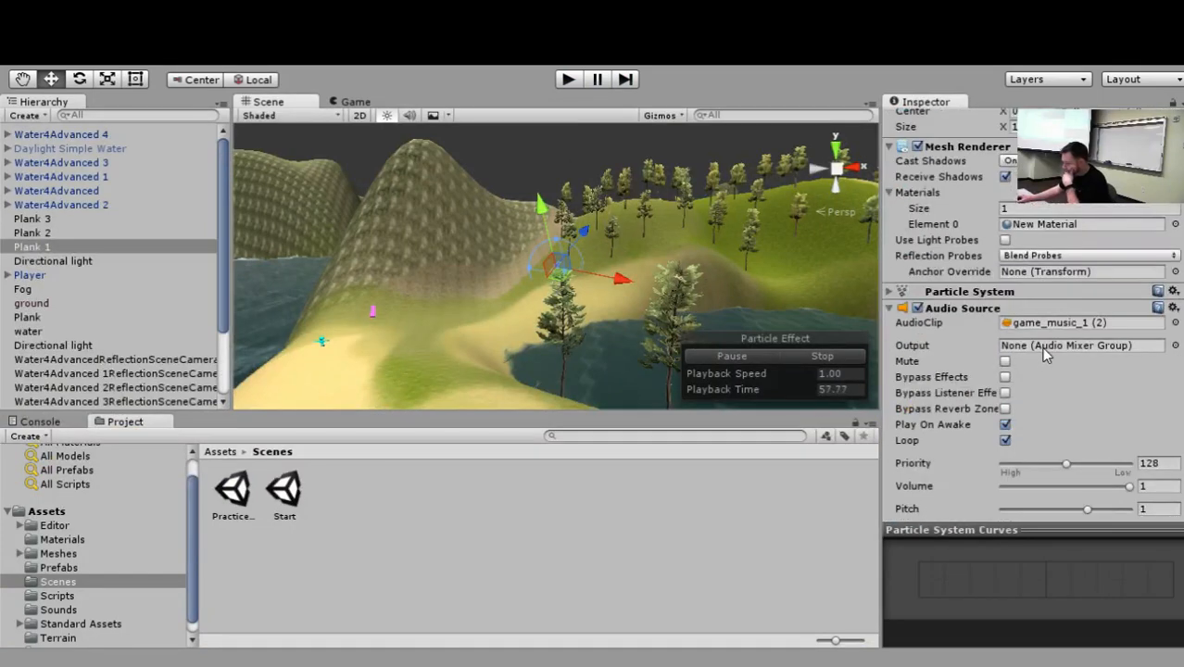
scroll(1053, 358, down, 2)
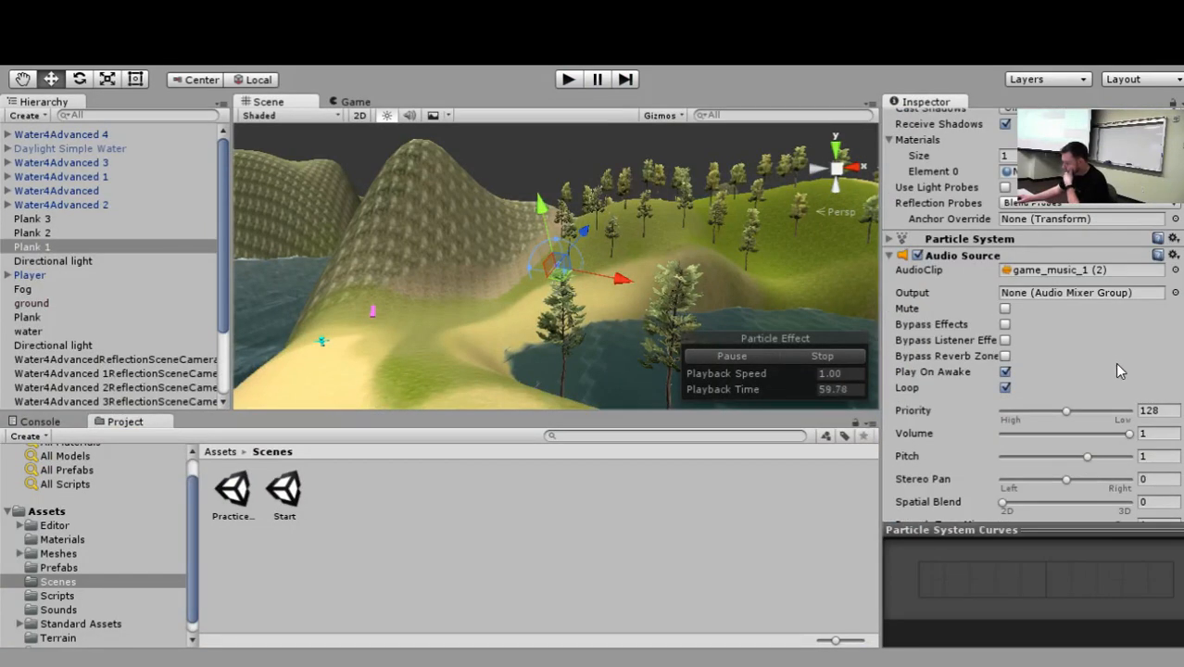
click(7, 275)
click(37, 289)
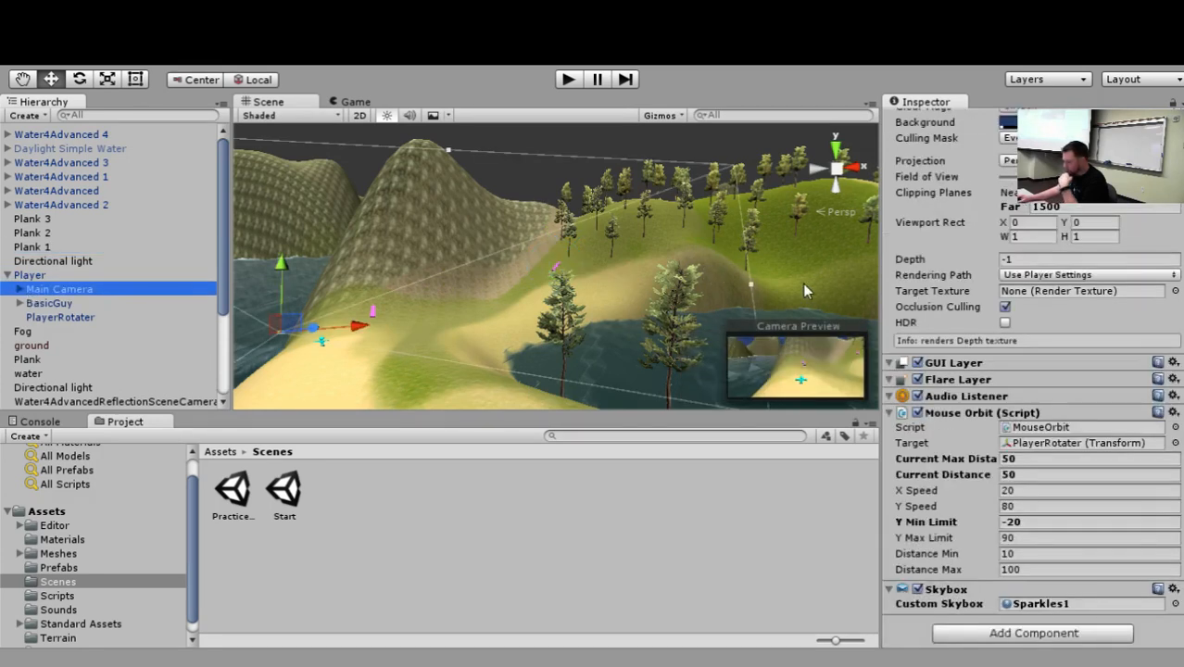
click(953, 410)
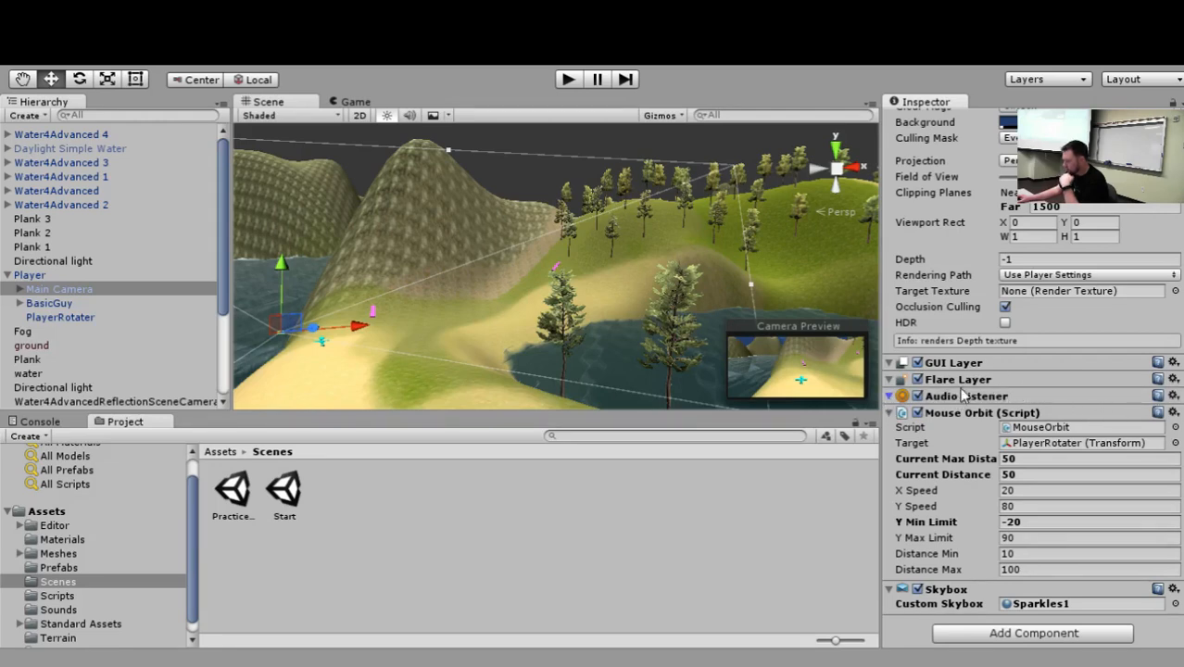
click(1086, 322)
scroll(1082, 324, up, 3)
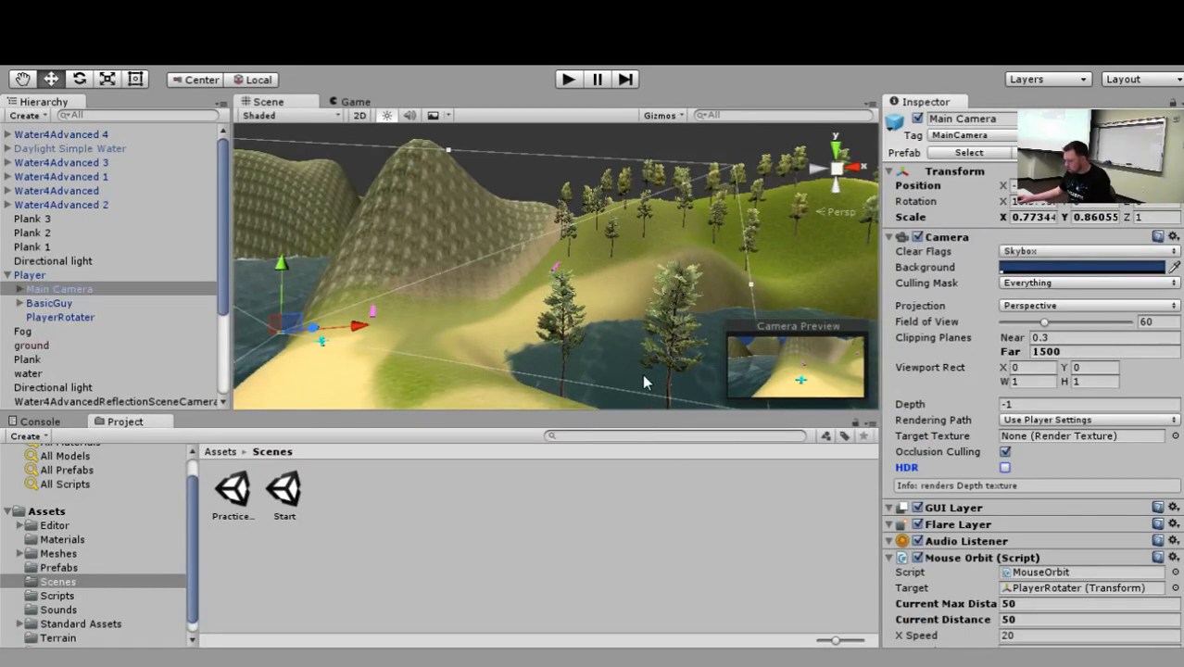
Shrink Plank 1's sound range sphere in the scene to a Max Distance of about 6.4.
click(43, 247)
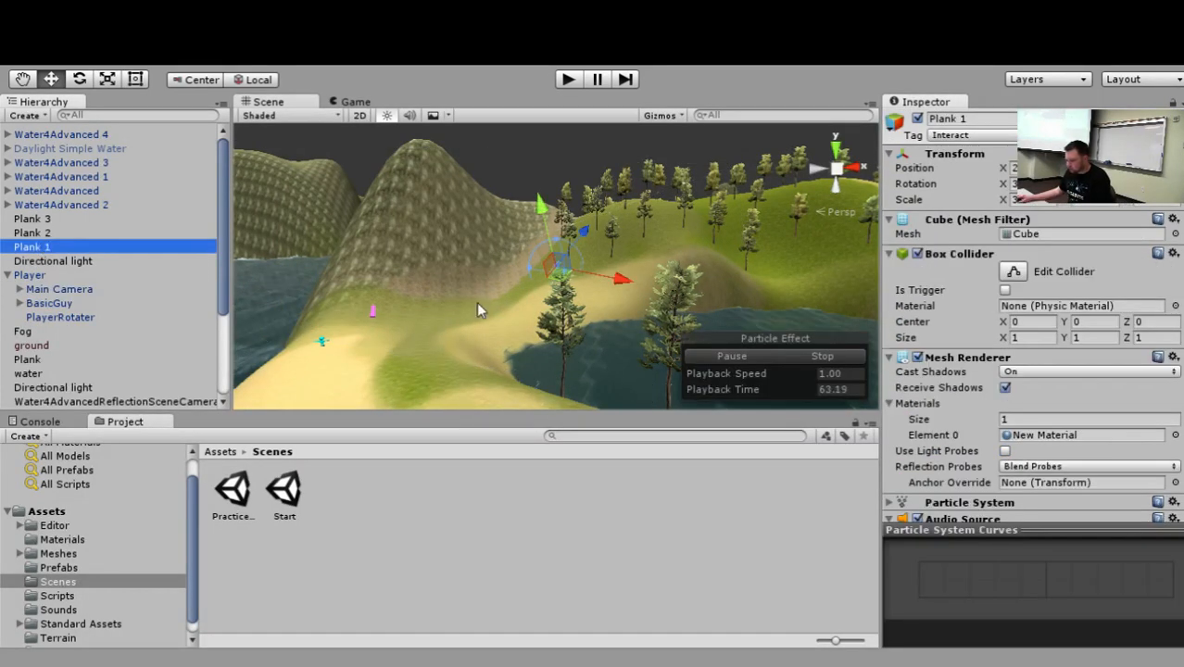
scroll(526, 277, up, 10)
alt+drag(527, 277, 586, 367)
scroll(556, 320, down, 4)
alt+drag(557, 326, 442, 276)
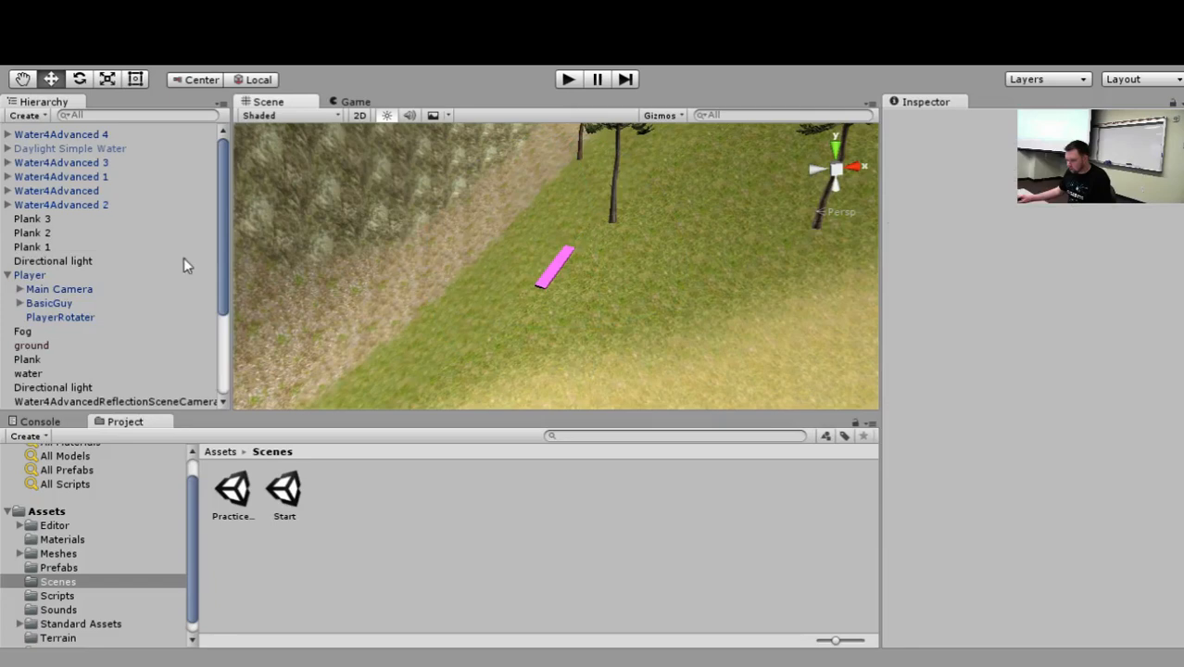
click(30, 233)
click(69, 249)
scroll(1107, 337, down, 3)
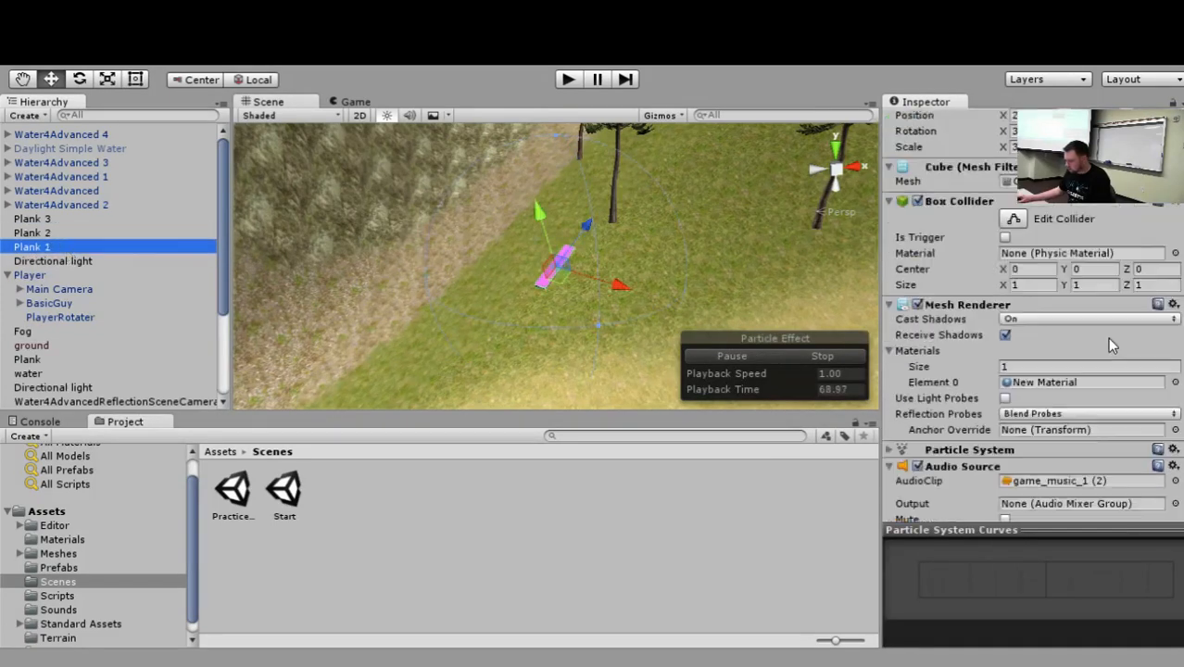
scroll(1117, 345, down, 6)
scroll(1120, 351, up, 3)
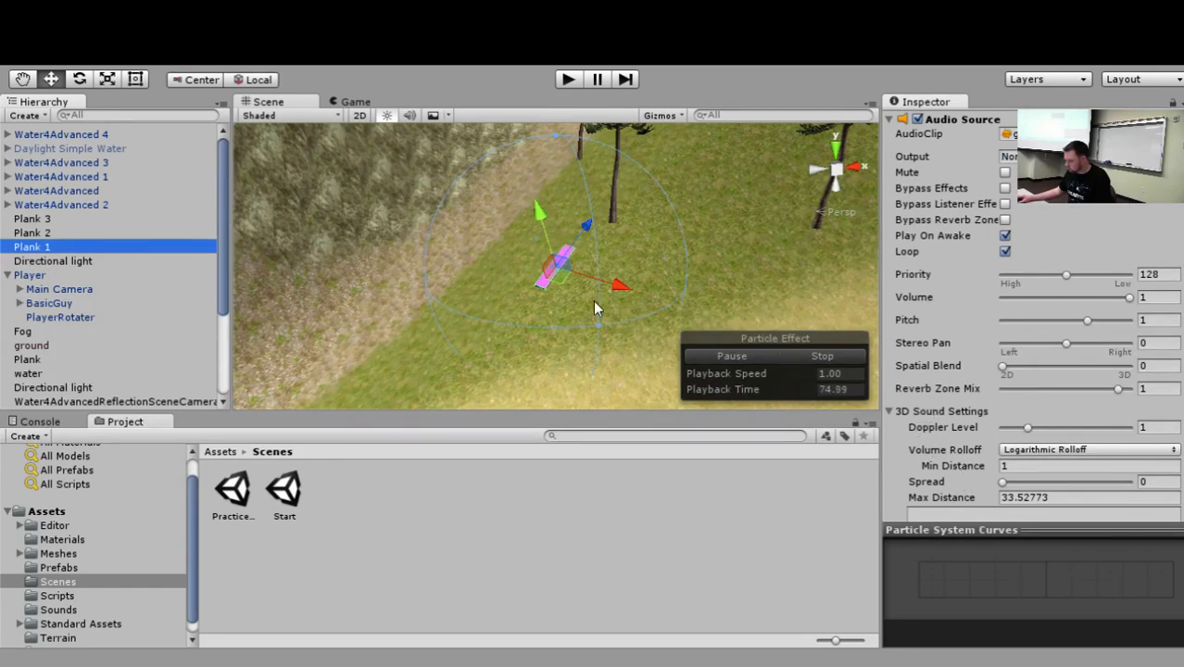
drag(596, 325, 550, 263)
Run the scene briefly to test the smaller sound range, then review Plank 1's Audio Source settings.
click(566, 80)
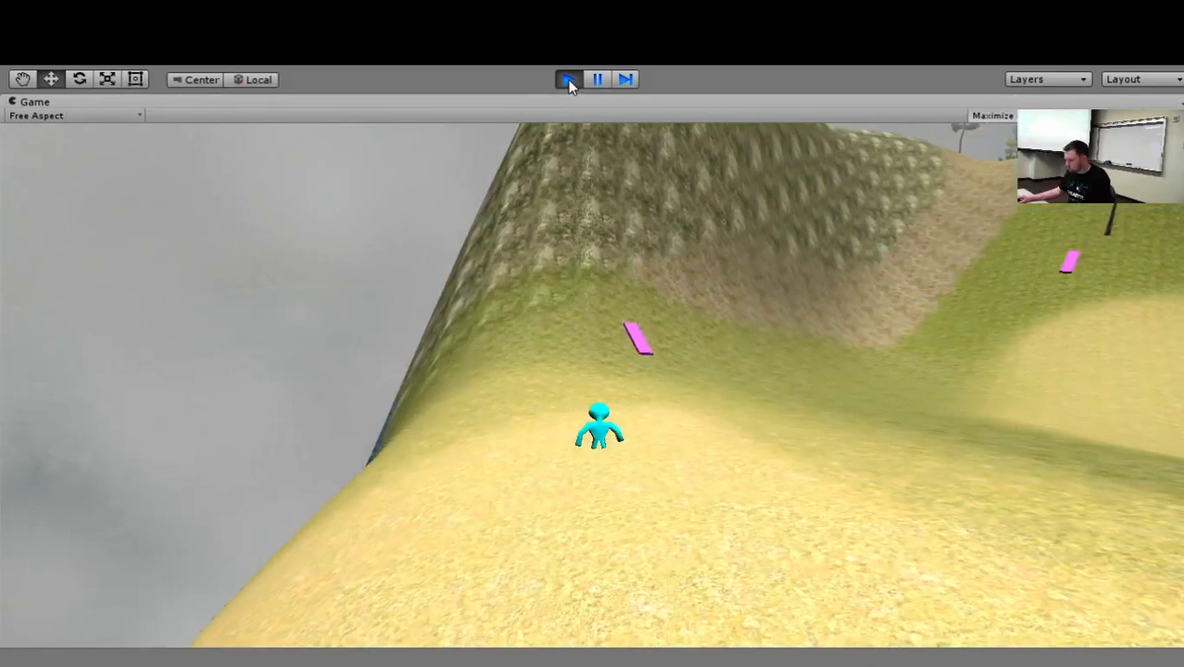
click(568, 80)
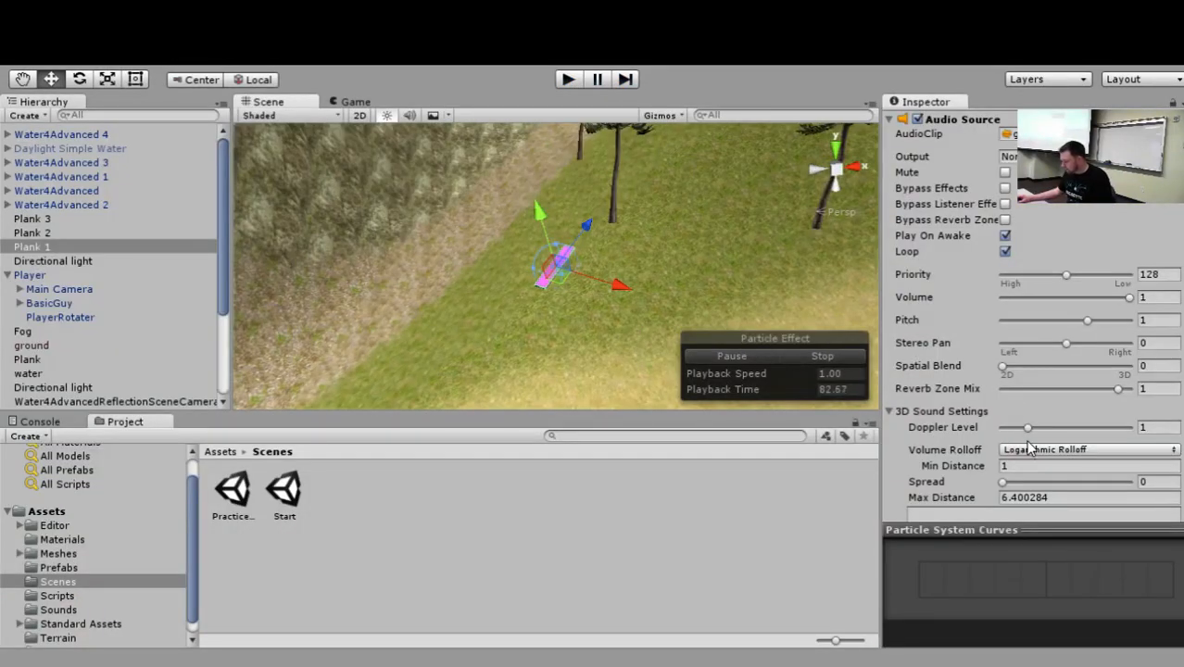
scroll(1001, 389, up, 3)
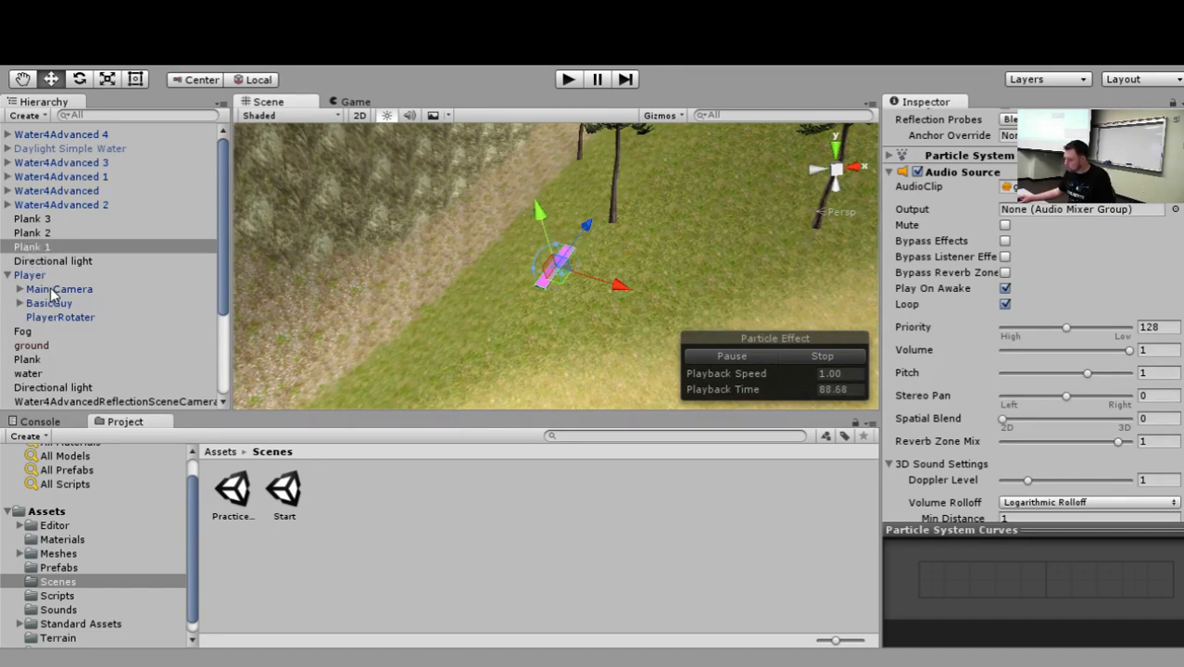
scroll(1003, 248, up, 3)
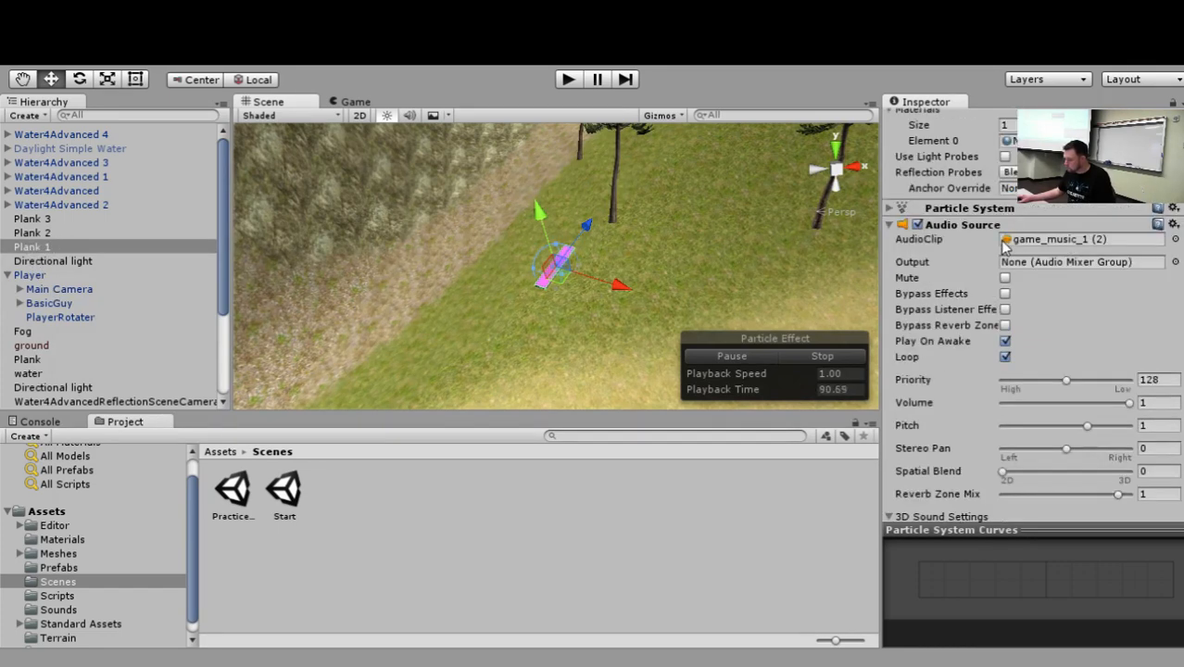
Review Plank 1's Audio Source settings and the components on the Player's Main Camera.
scroll(1001, 246, down, 10)
scroll(1000, 259, up, 20)
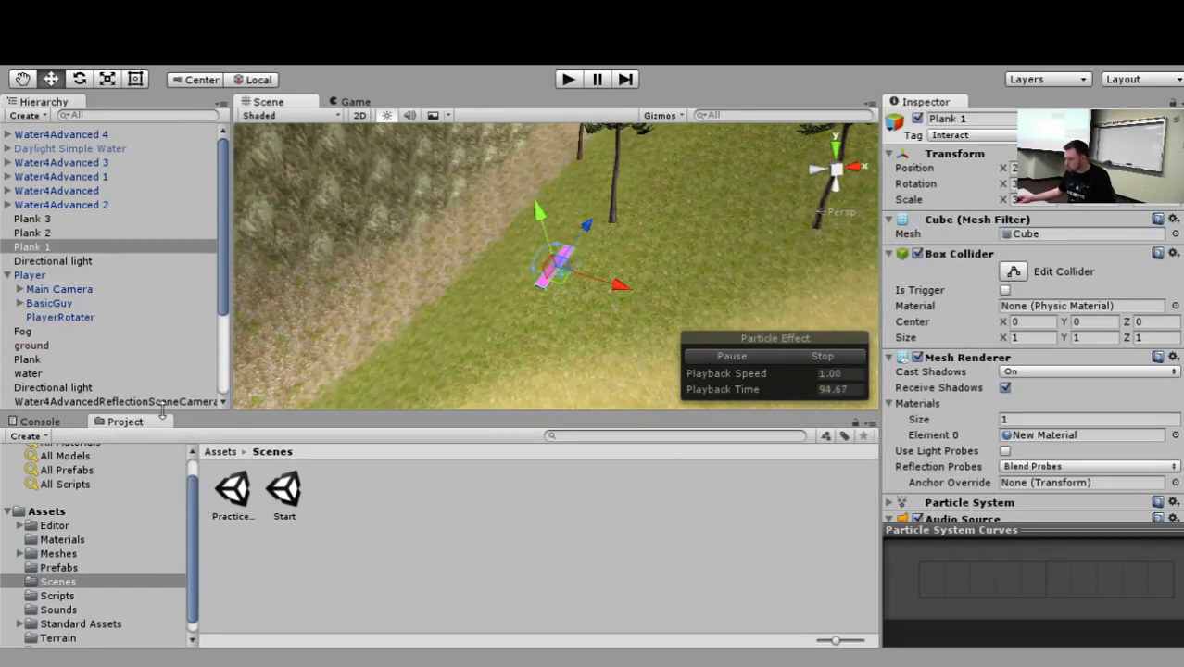
click(73, 293)
scroll(1117, 304, down, 5)
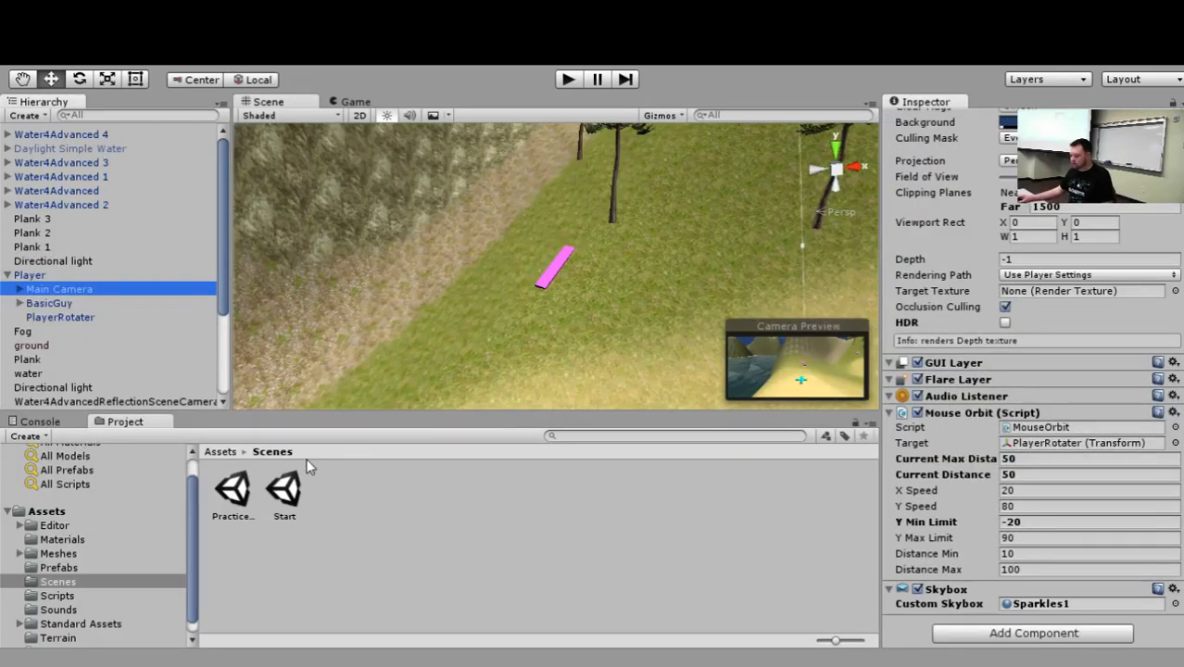
Open the Start scene and examine the Audio Source on its Main Camera.
click(287, 493)
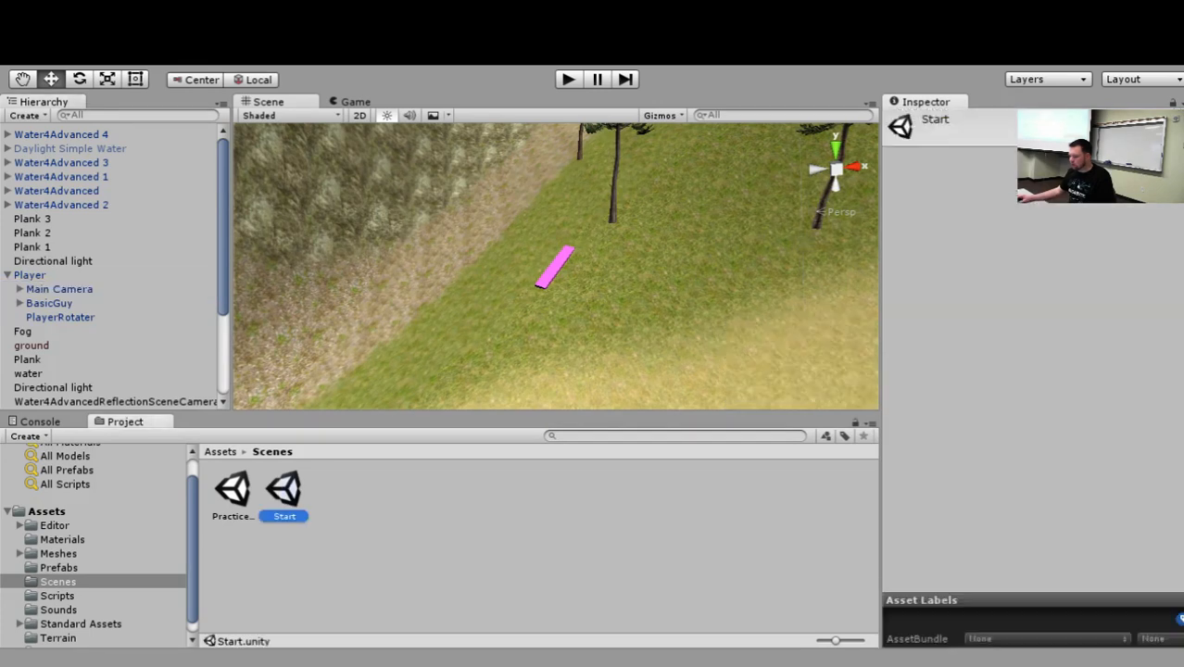
click(73, 136)
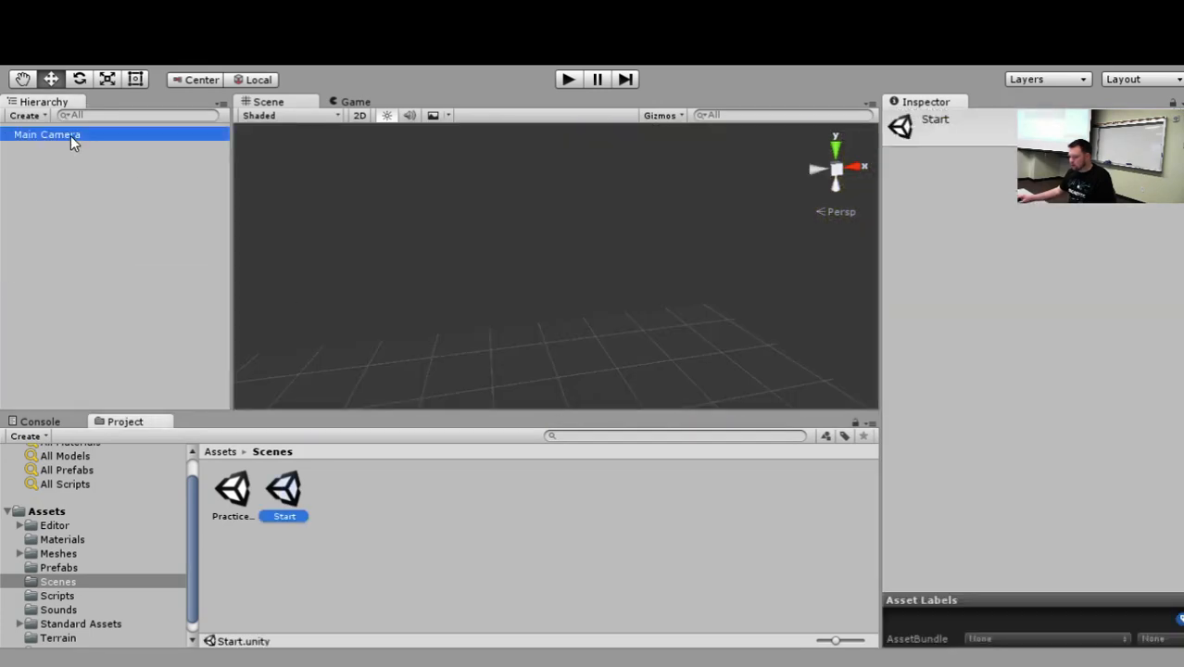
scroll(966, 239, down, 5)
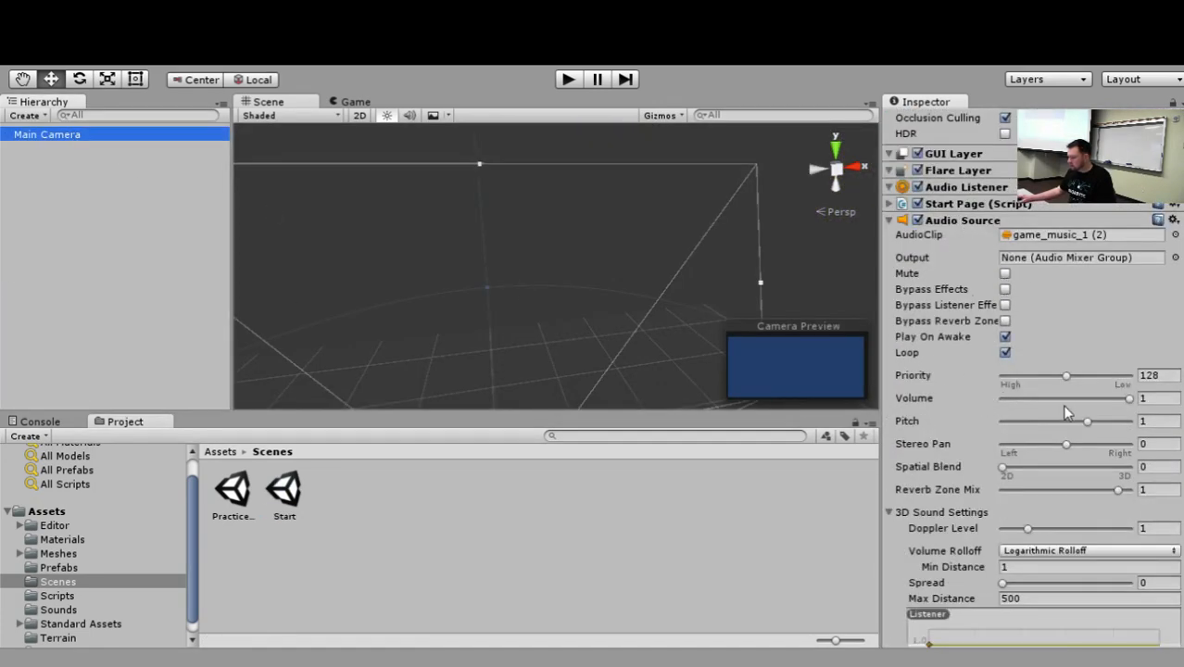
Reopen the Practice Zone scene and examine the Audio Listener on the Player's Main Camera.
double_click(241, 501)
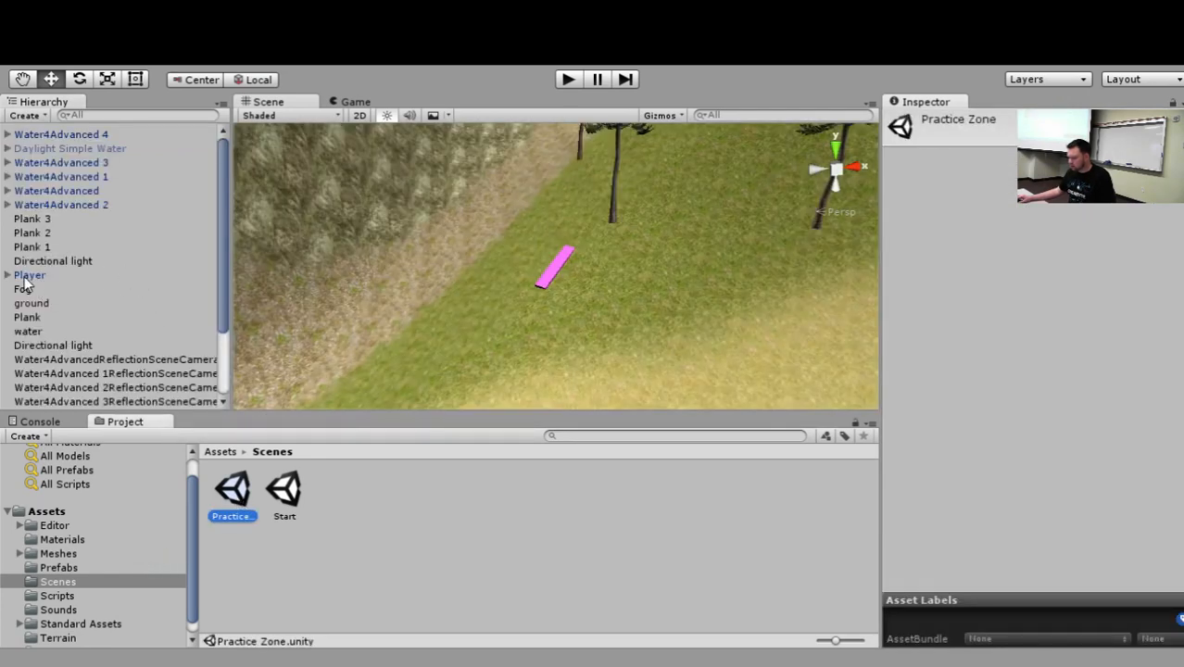
click(7, 275)
click(37, 290)
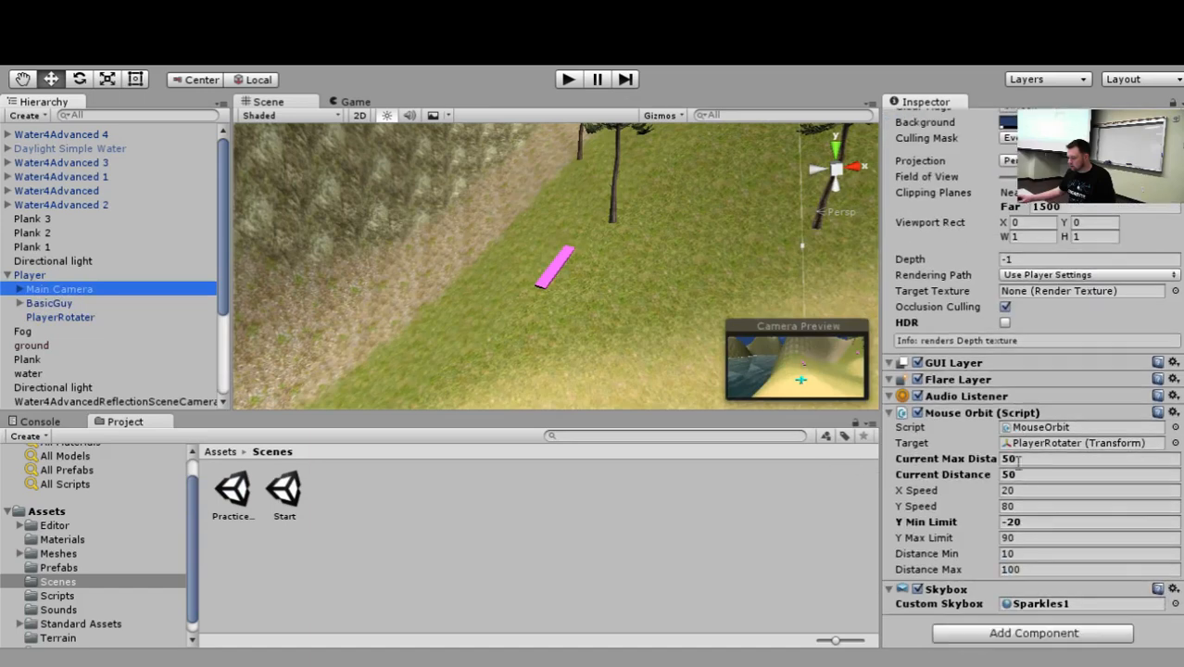
scroll(1044, 502, up, 3)
scroll(1044, 502, down, 3)
Check the components on the Player and on Plank 2 for audio components.
click(44, 277)
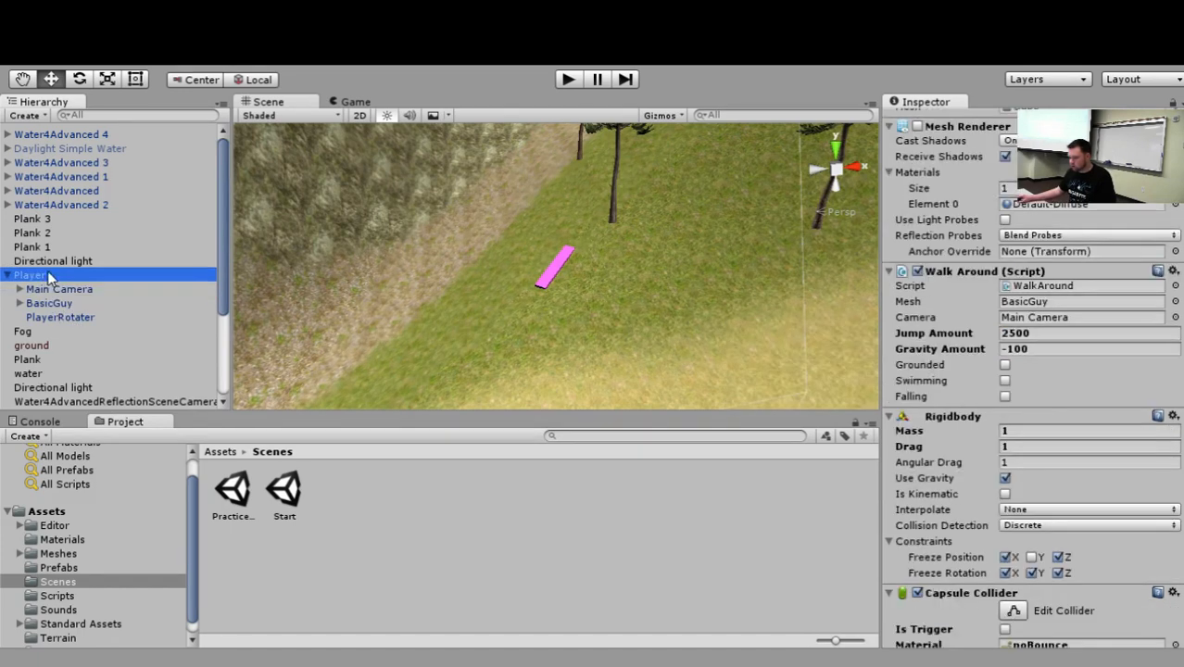
click(31, 234)
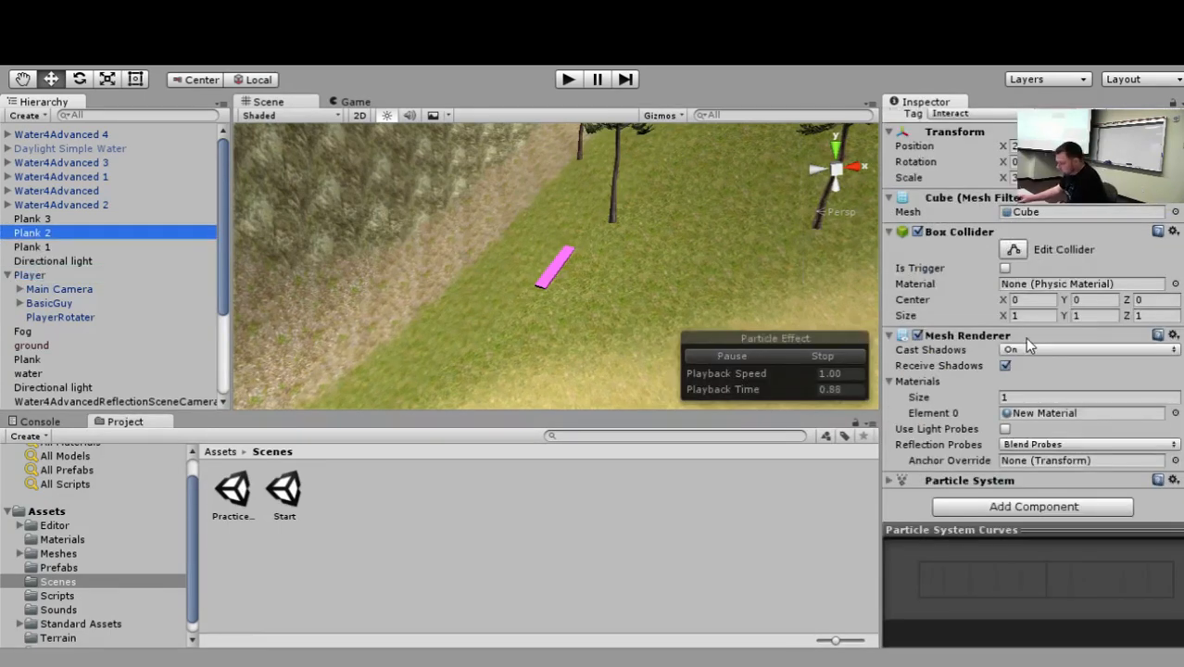
scroll(939, 374, up, 1)
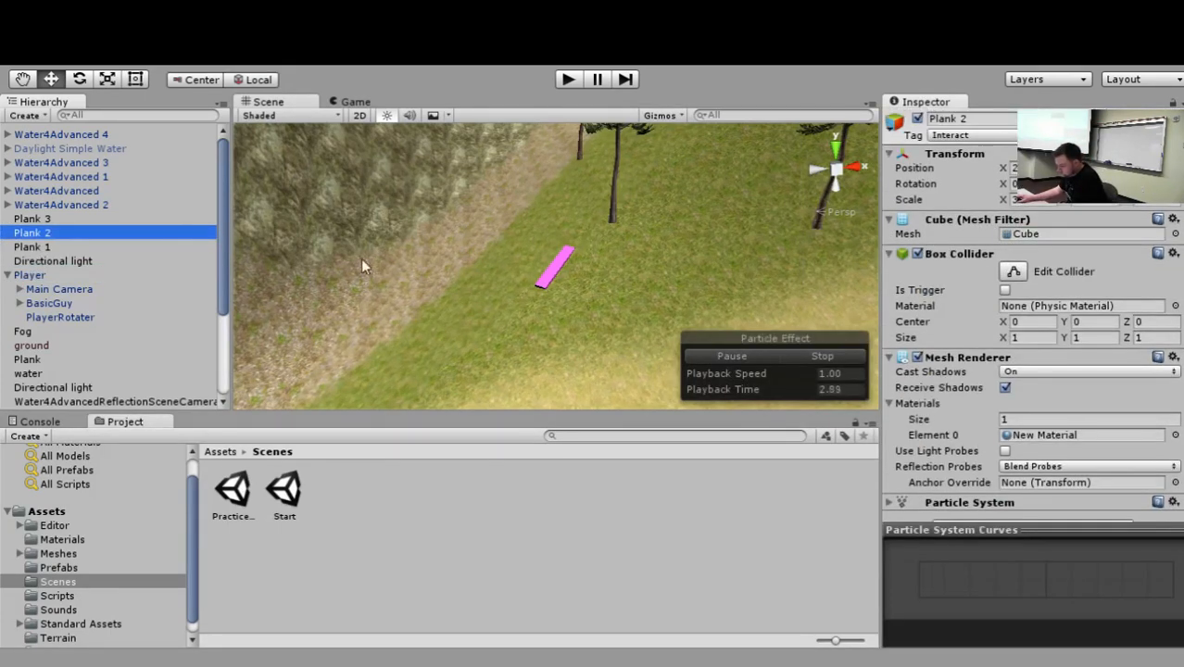
Examine Plank 1's Audio Source, including its playback options, Spatial Blend, 3D Sound Settings and volume rolloff curve.
click(41, 249)
scroll(1058, 337, down, 3)
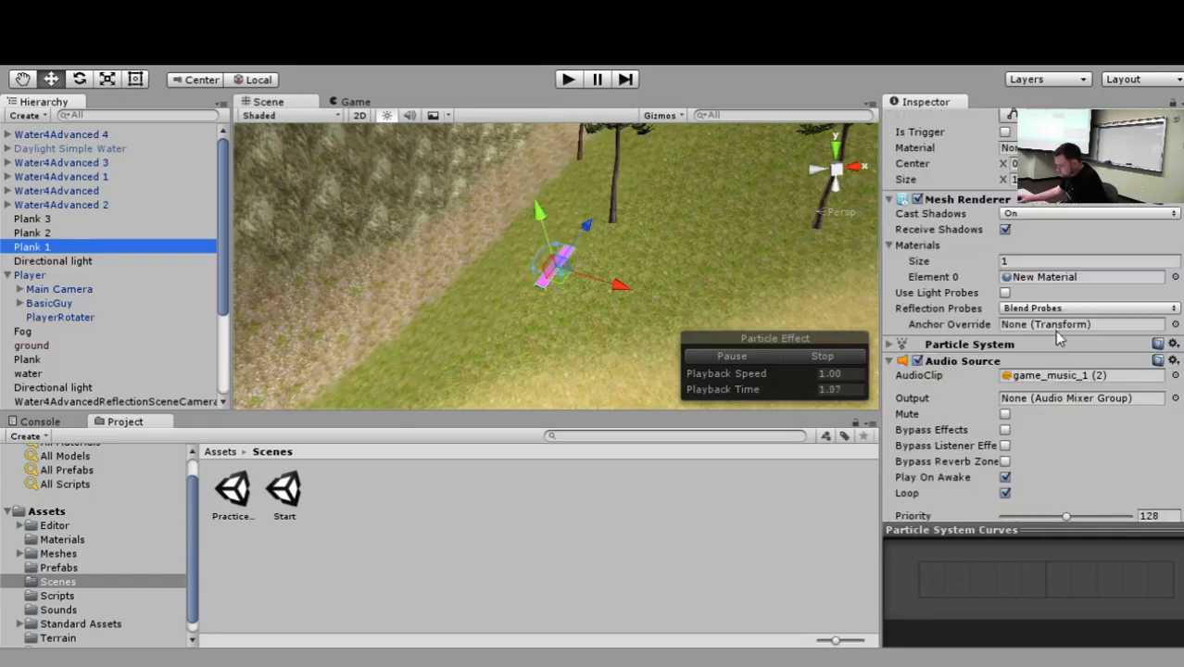
scroll(1034, 341, up, 3)
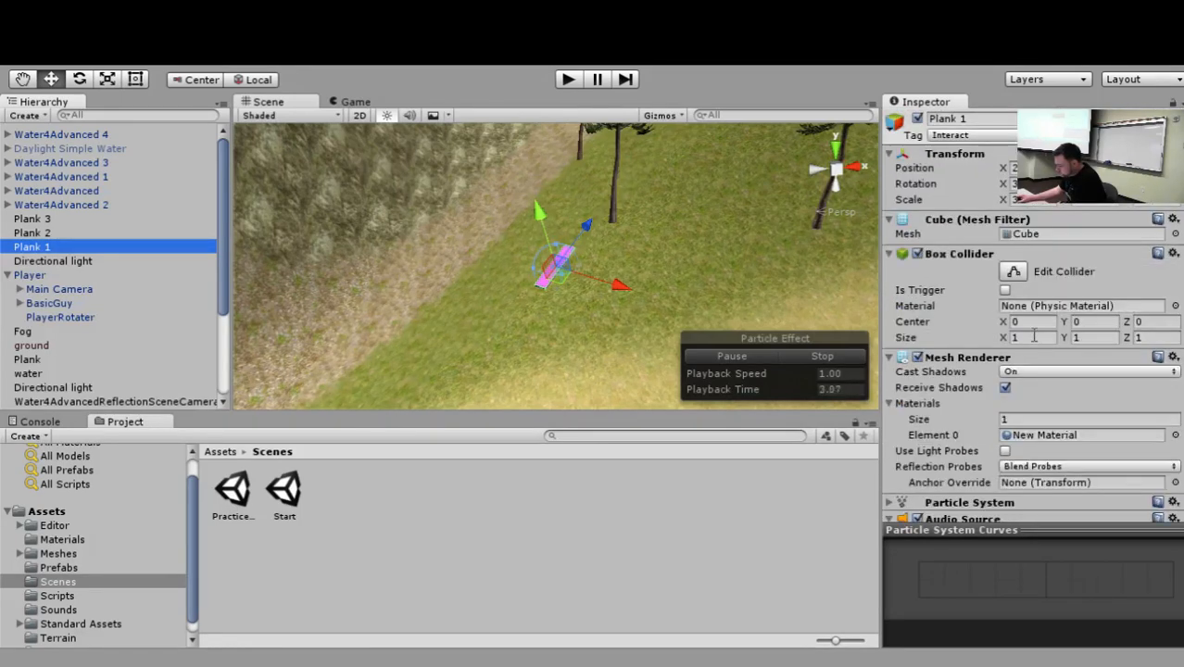
scroll(1033, 337, down, 6)
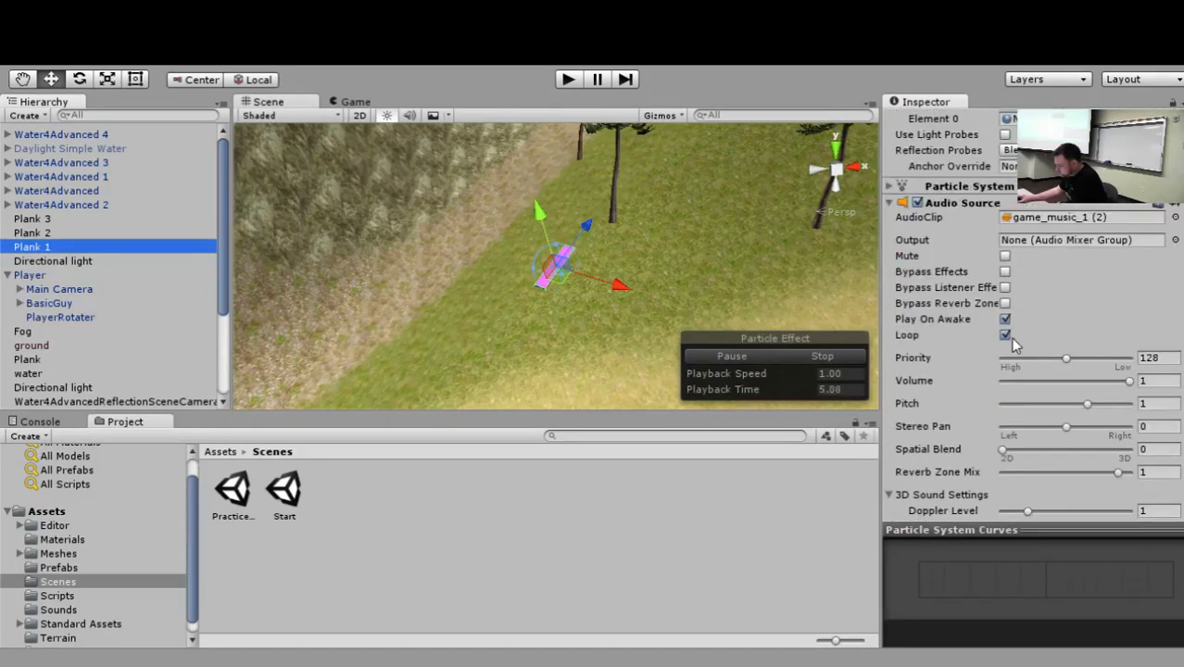
scroll(1031, 389, down, 6)
click(1036, 501)
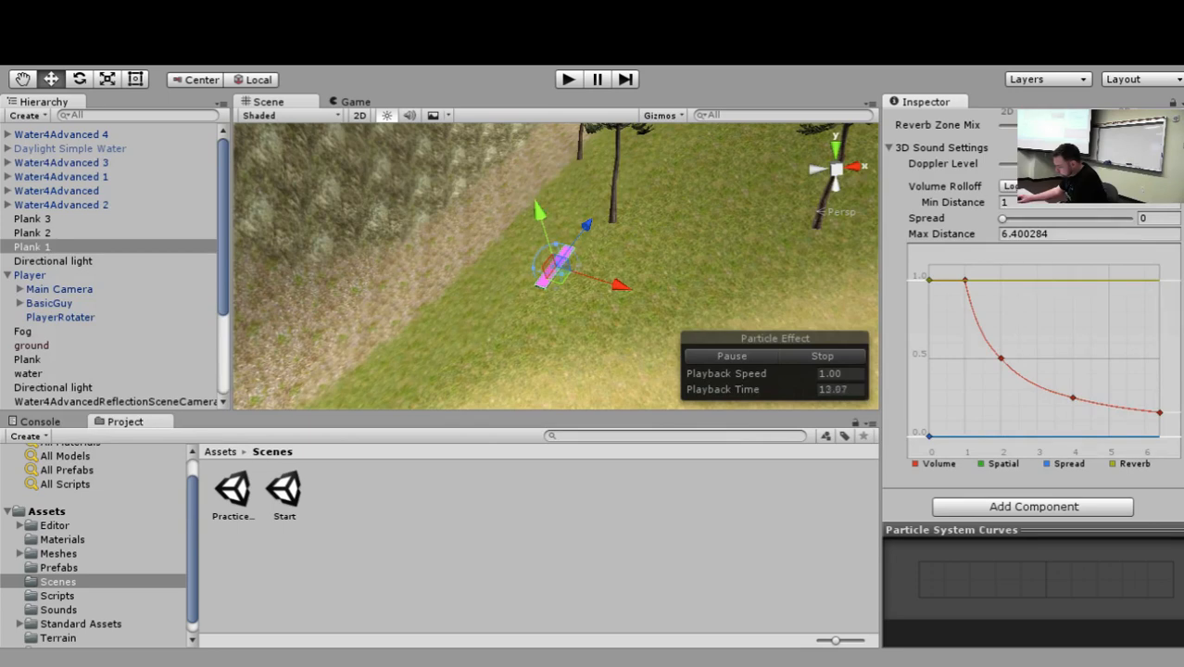
scroll(1038, 295, up, 3)
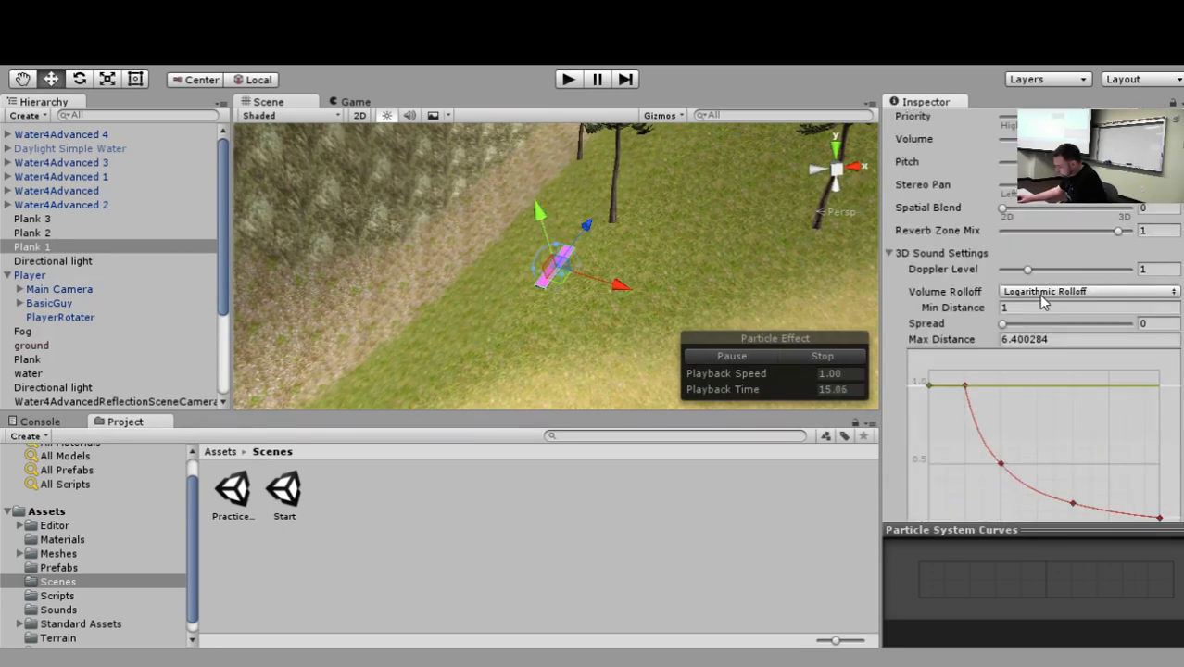
scroll(1000, 326, up, 2)
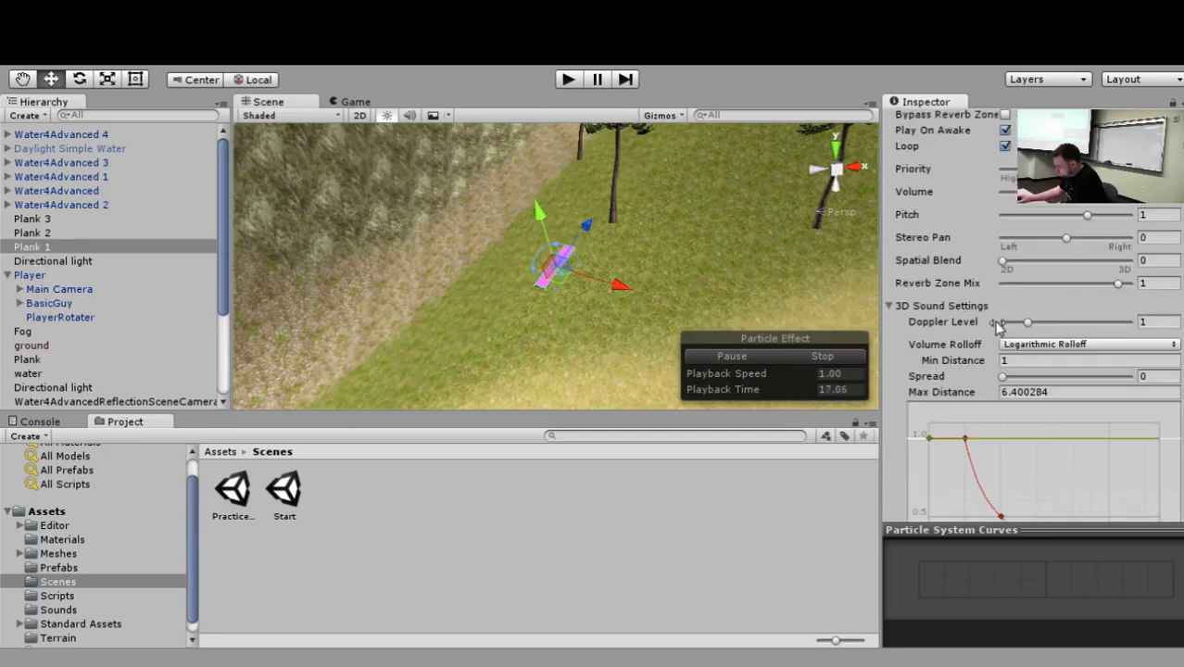
scroll(936, 317, up, 2)
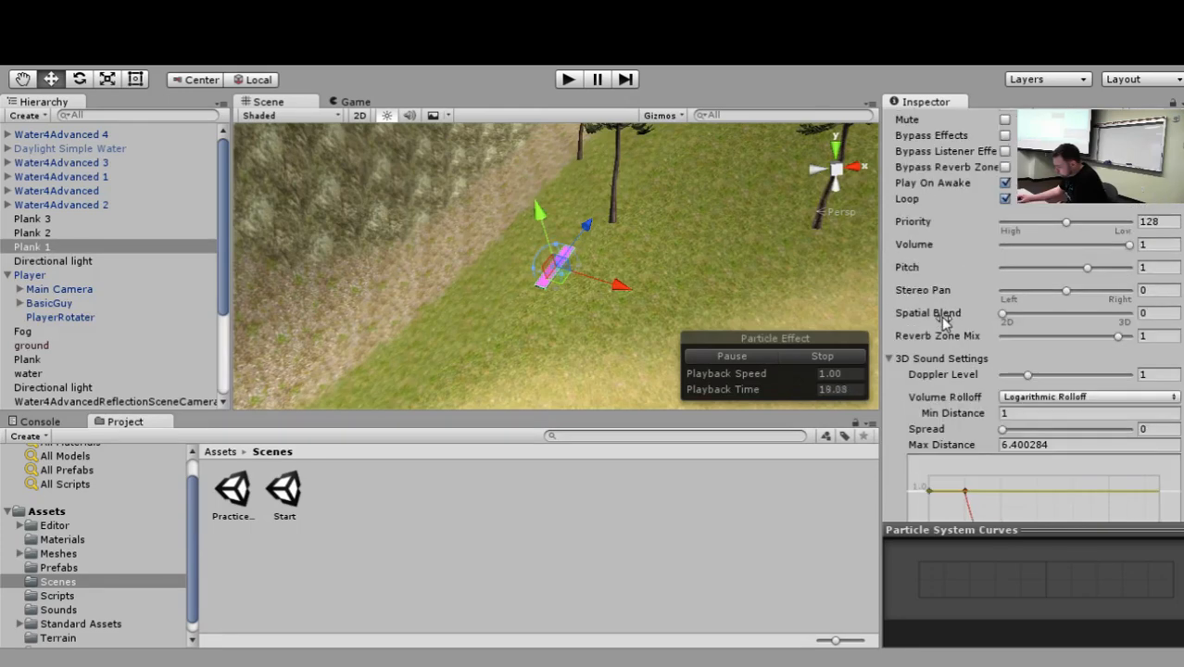
scroll(964, 335, up, 2)
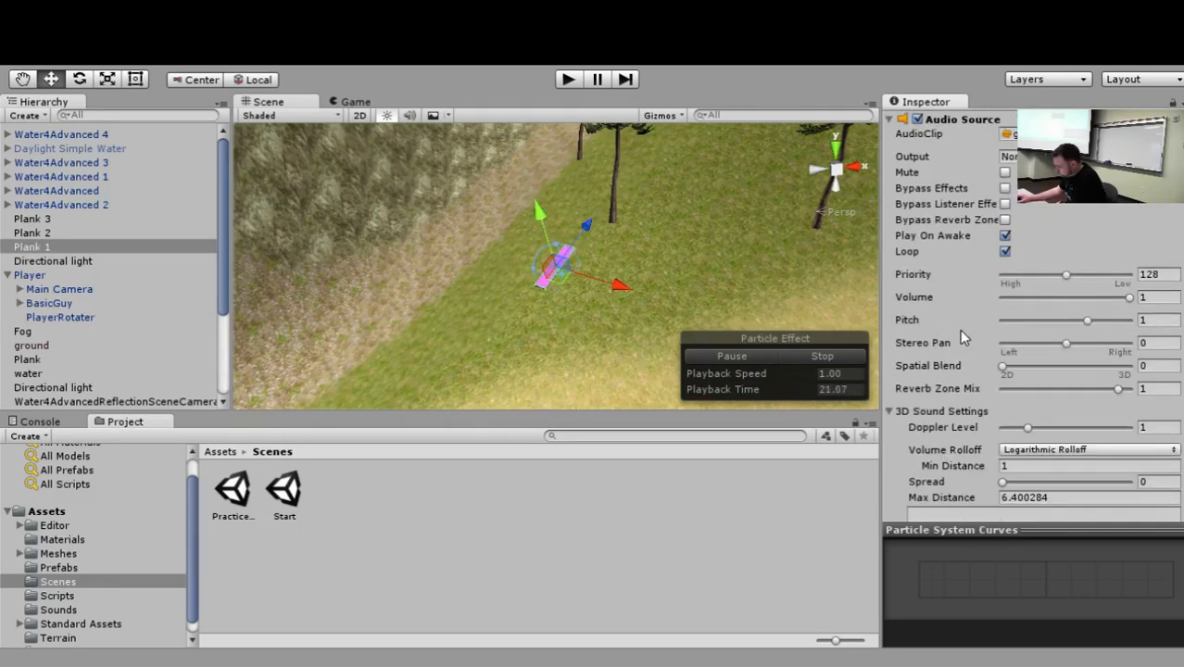
scroll(961, 336, up, 2)
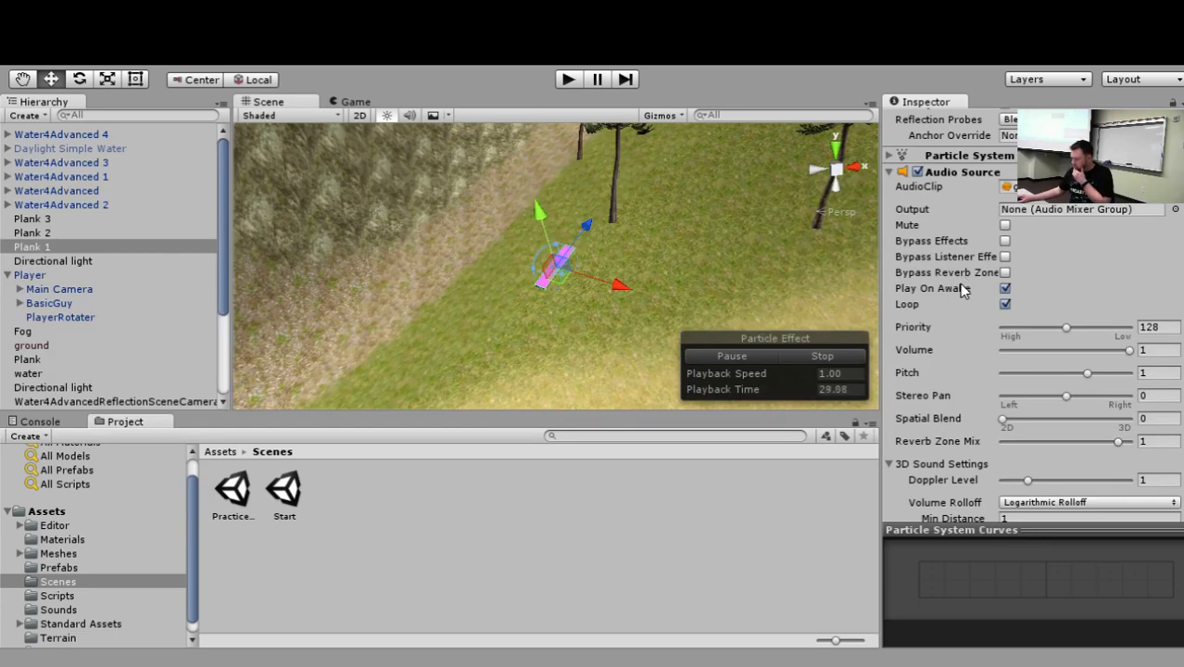
scroll(963, 285, down, 10)
scroll(955, 338, up, 15)
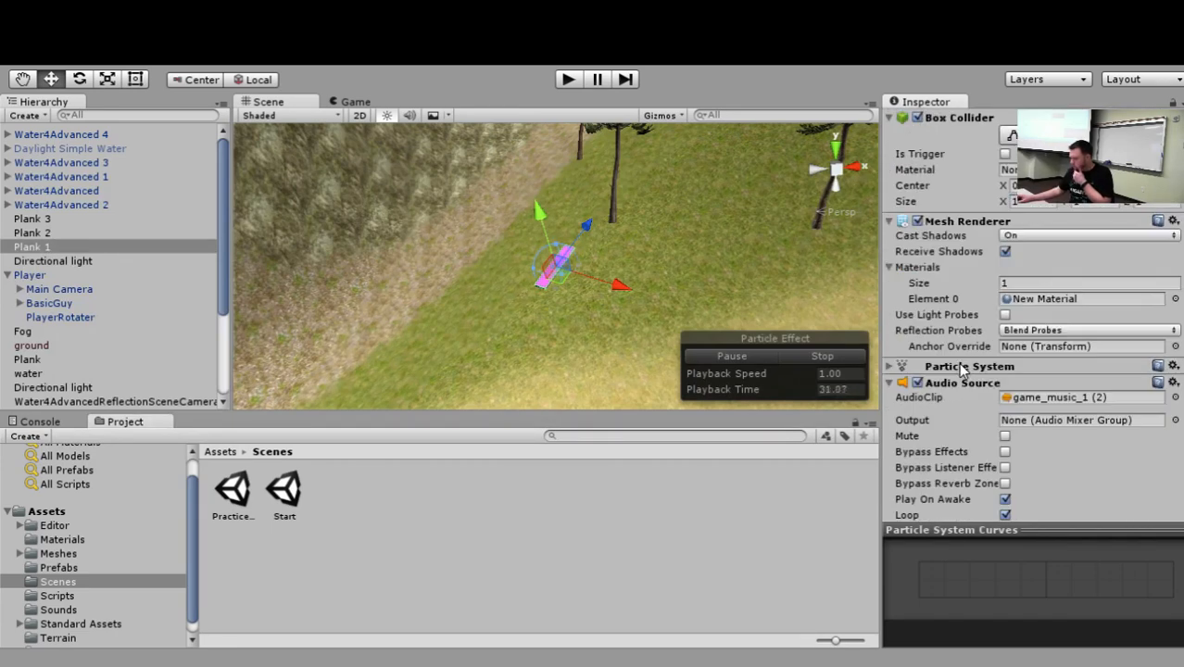
Rotate the Player's Main Camera in the scene so that it faces a different direction.
click(59, 289)
scroll(926, 311, down, 1)
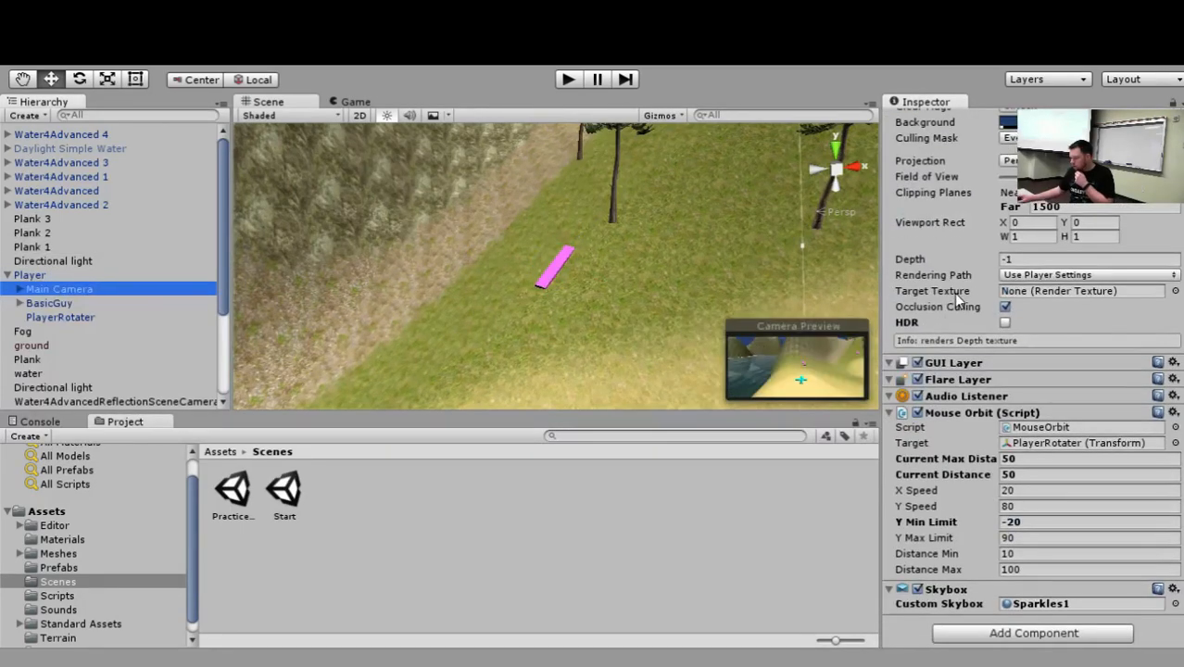
scroll(543, 254, down, 12)
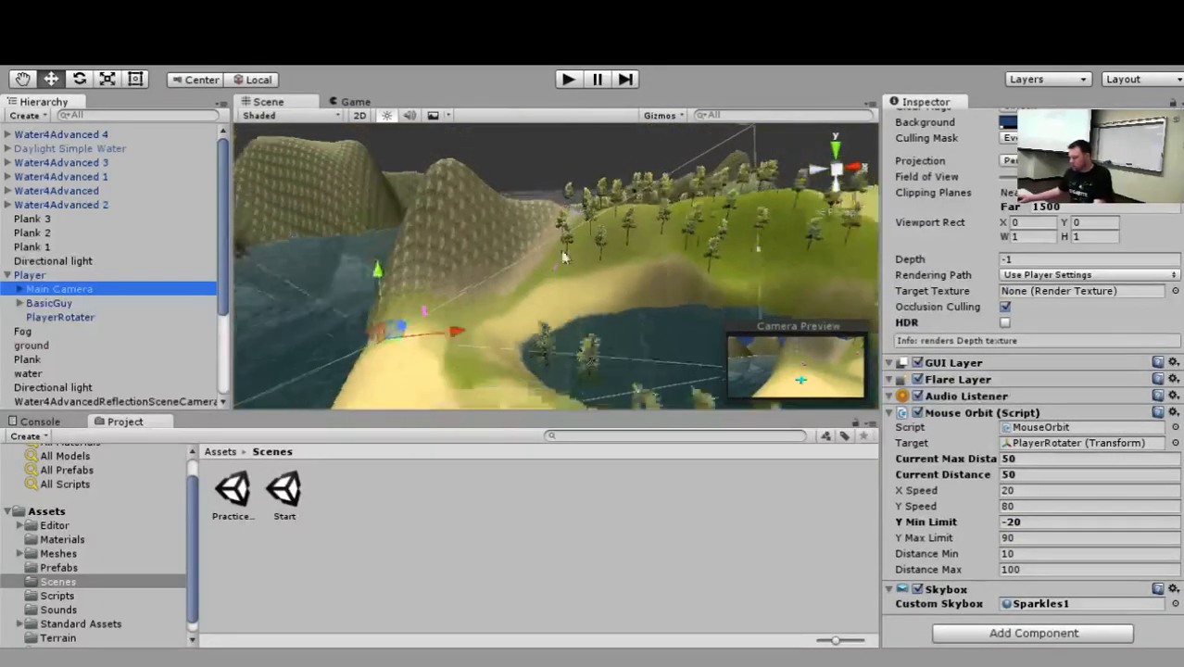
alt+drag(530, 347, 754, 330)
key(e)
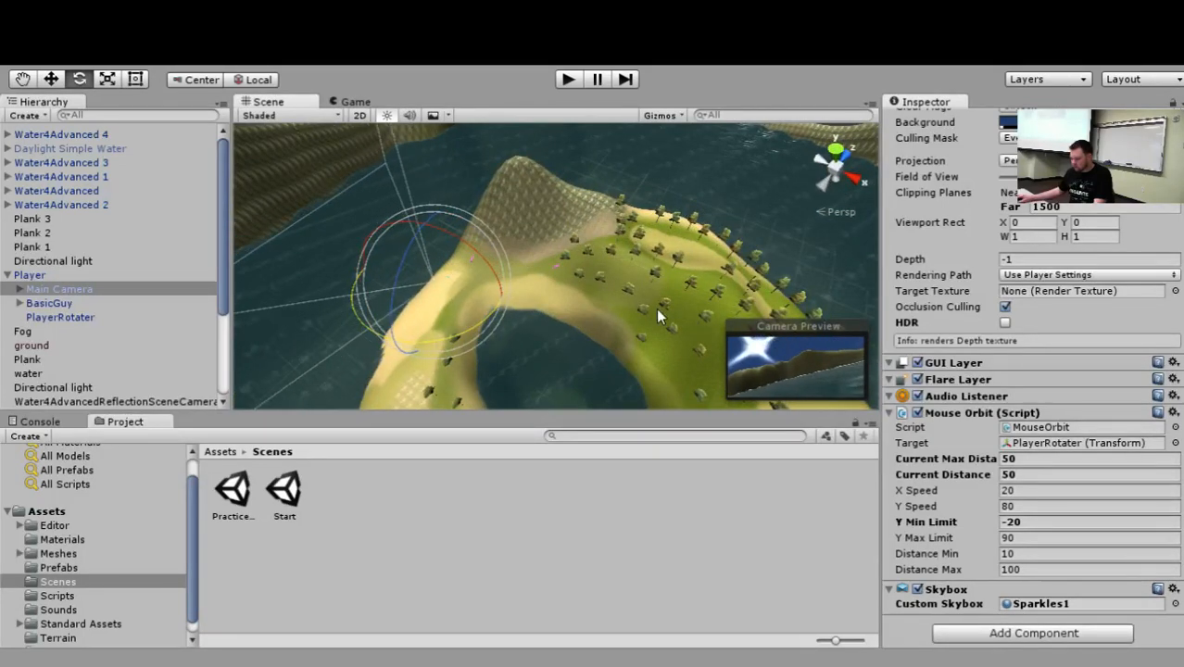
scroll(547, 307, up, 5)
alt+drag(549, 309, 419, 239)
drag(549, 244, 848, 366)
Run the scene with the Player selected, walk the character up to the plank to test its sound range, and stop playback.
click(37, 276)
click(572, 81)
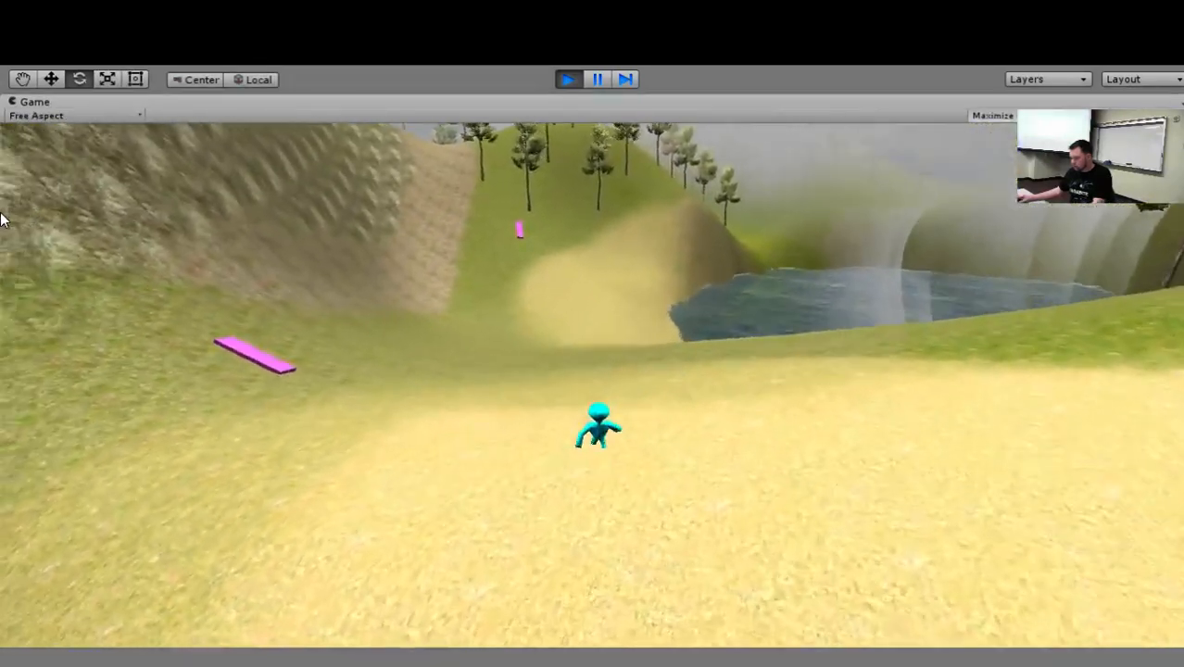
key(w)
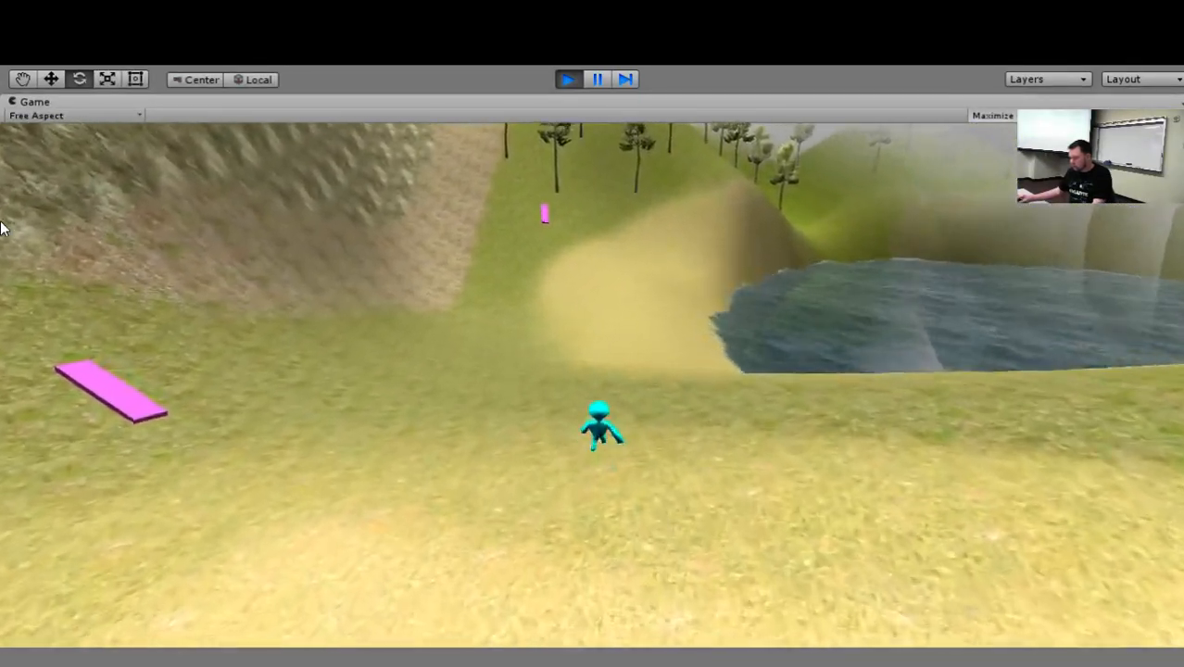
key(w)
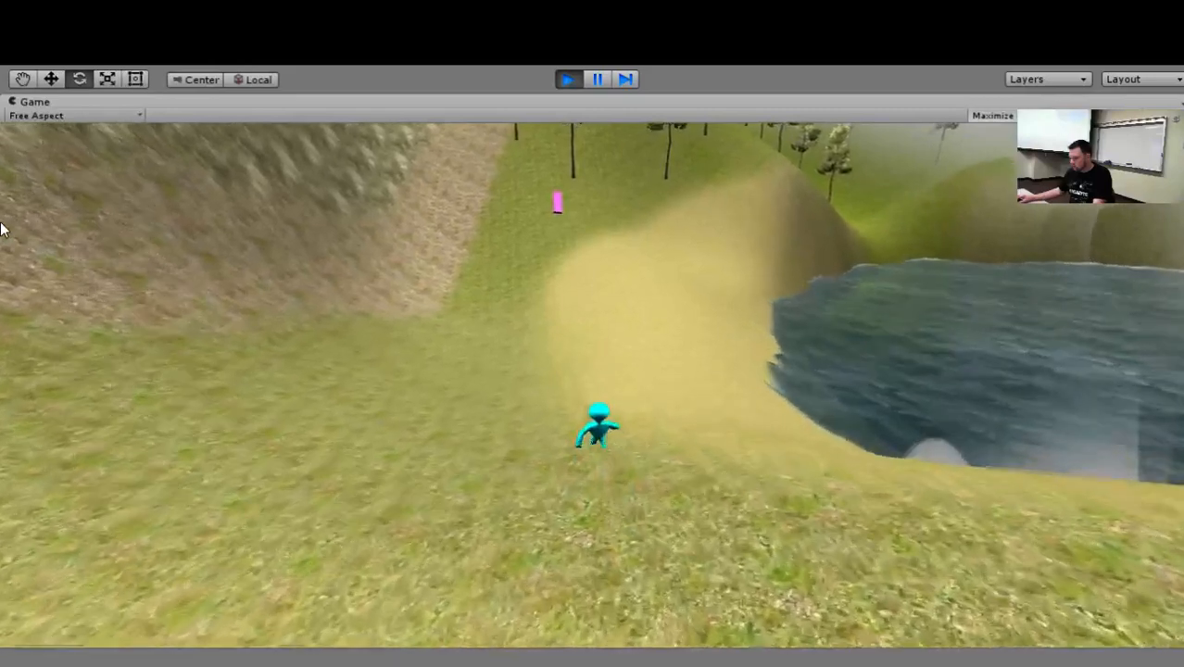
key(w)
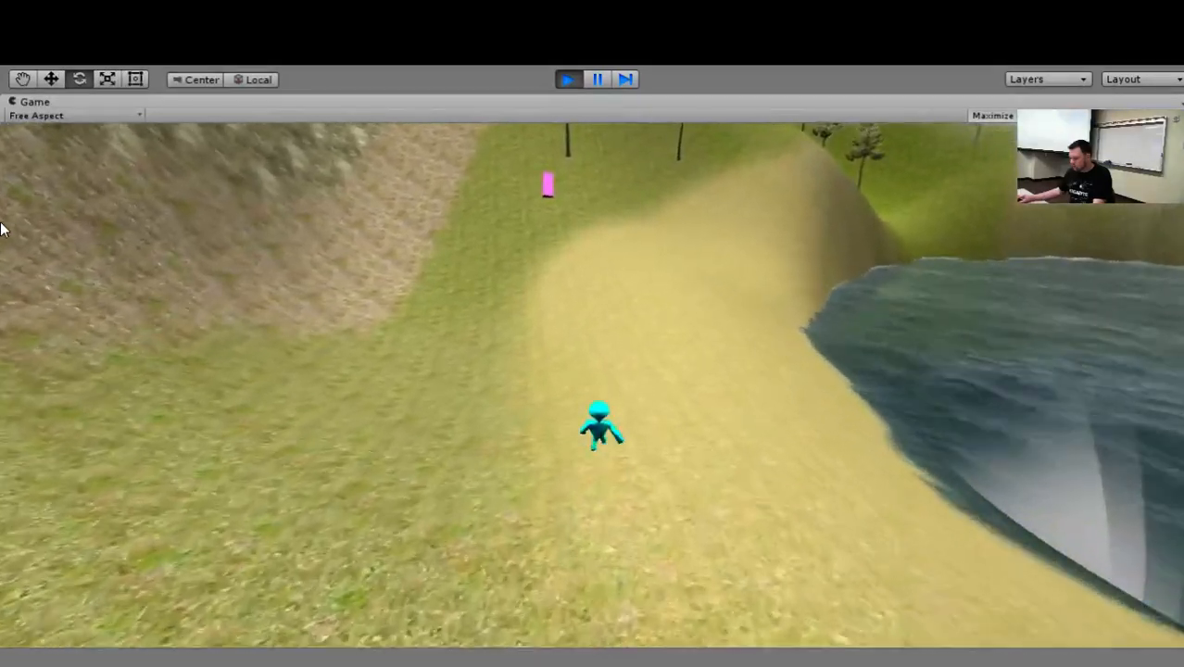
key(w)
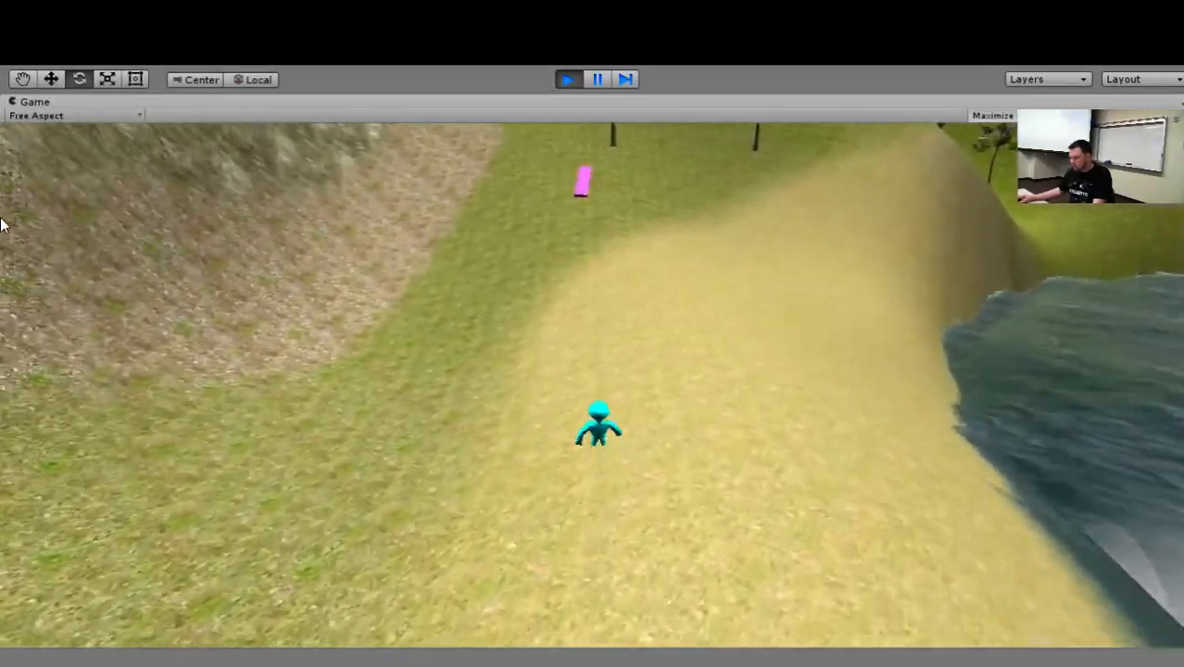
key(w)
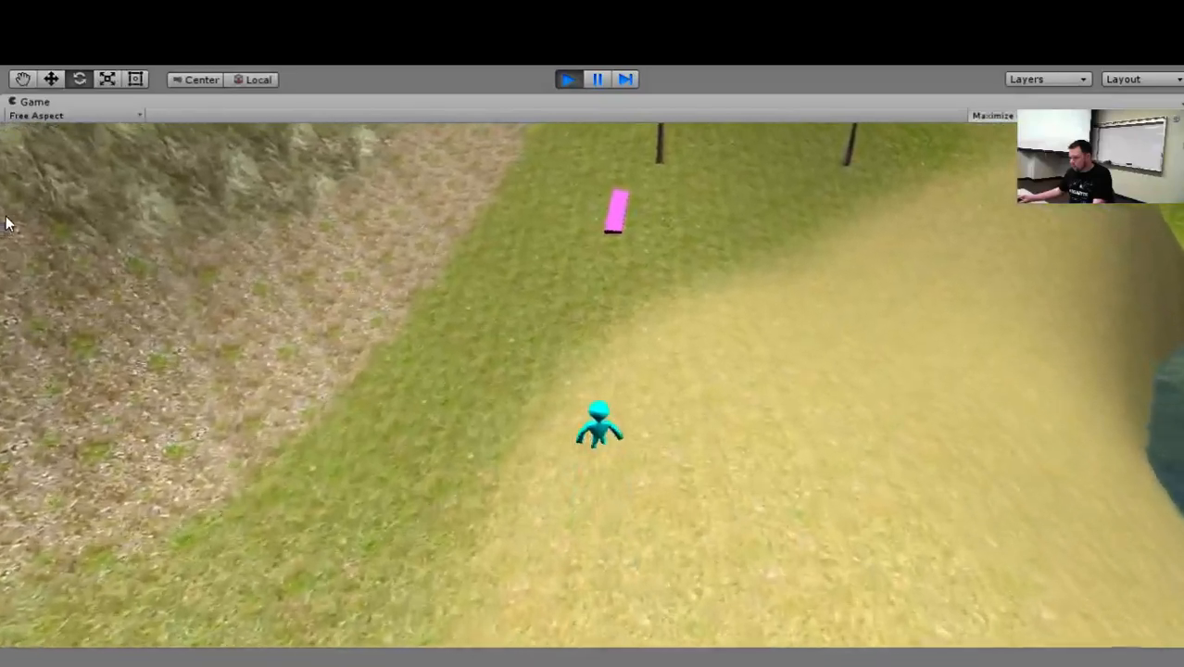
key(w)
key(w)
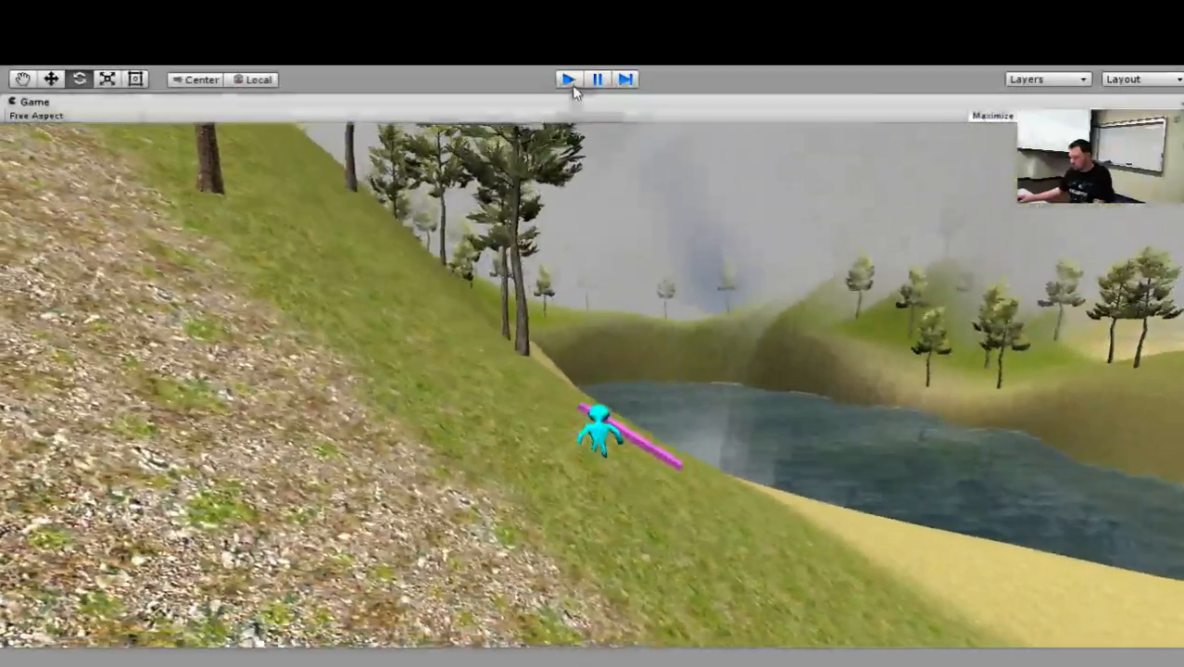
click(568, 79)
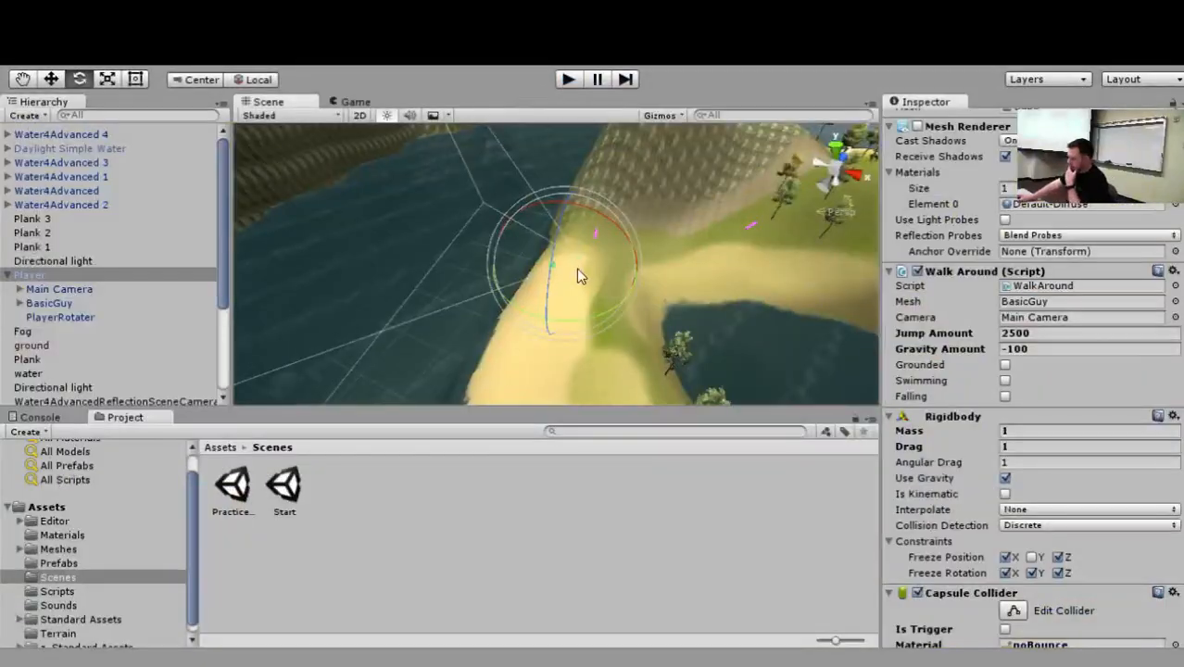
Review the Player's components and the Audio Listener on its Main Camera.
scroll(1036, 375, down, 4)
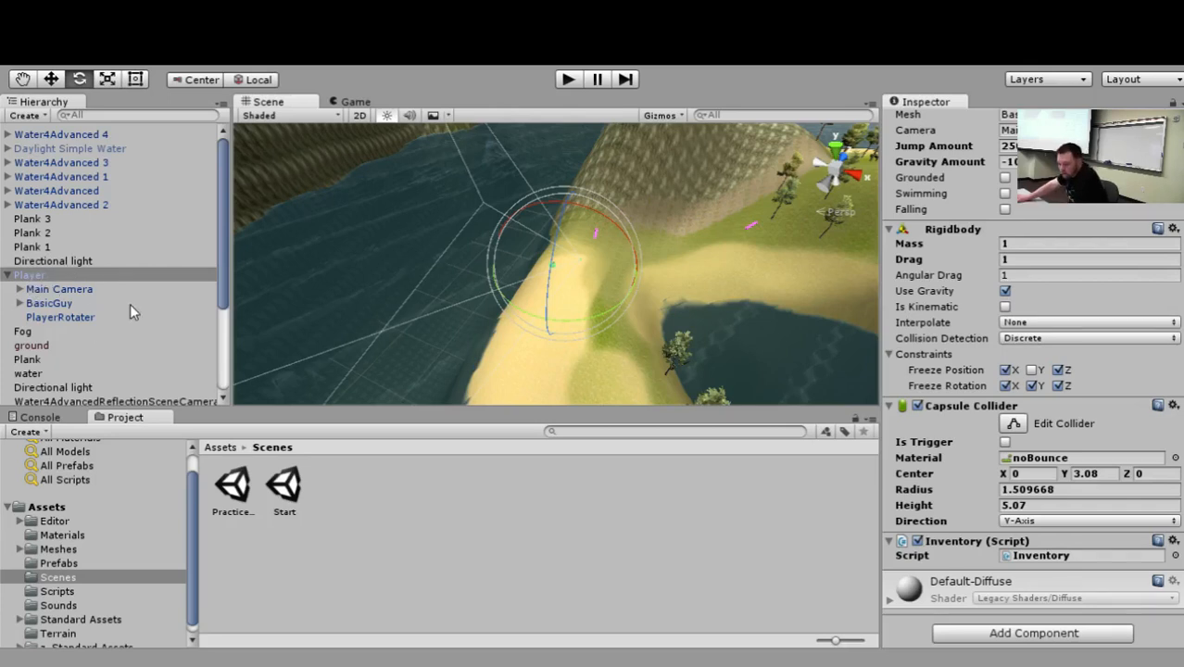
scroll(129, 303, down, 4)
scroll(141, 290, up, 4)
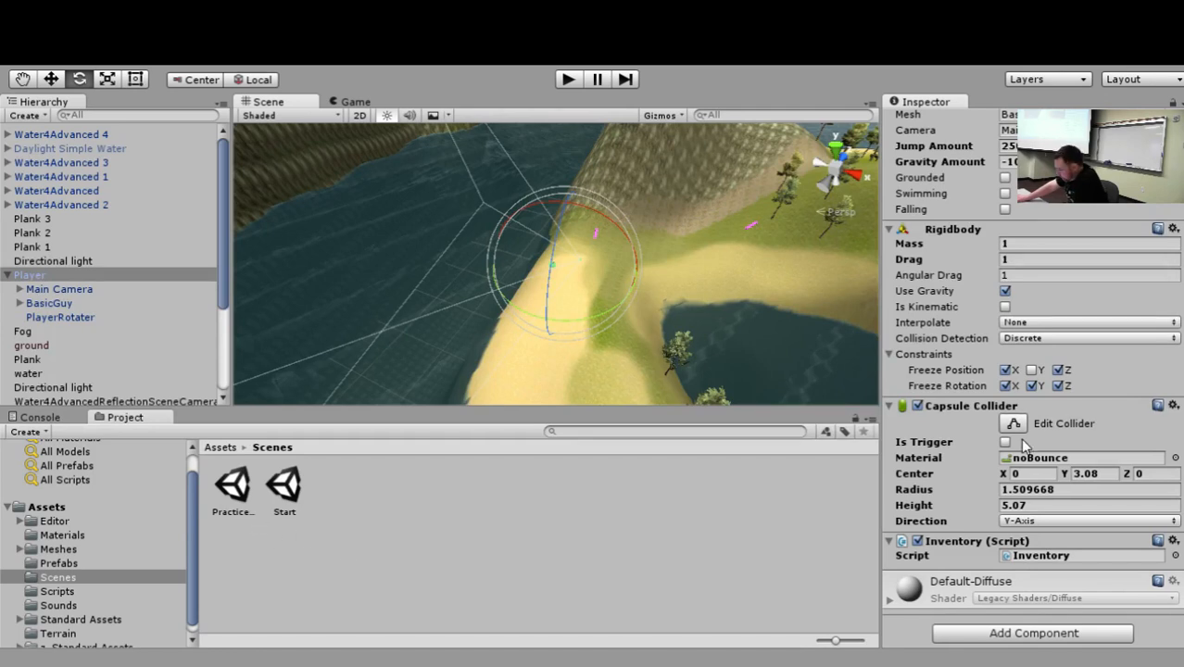
click(54, 290)
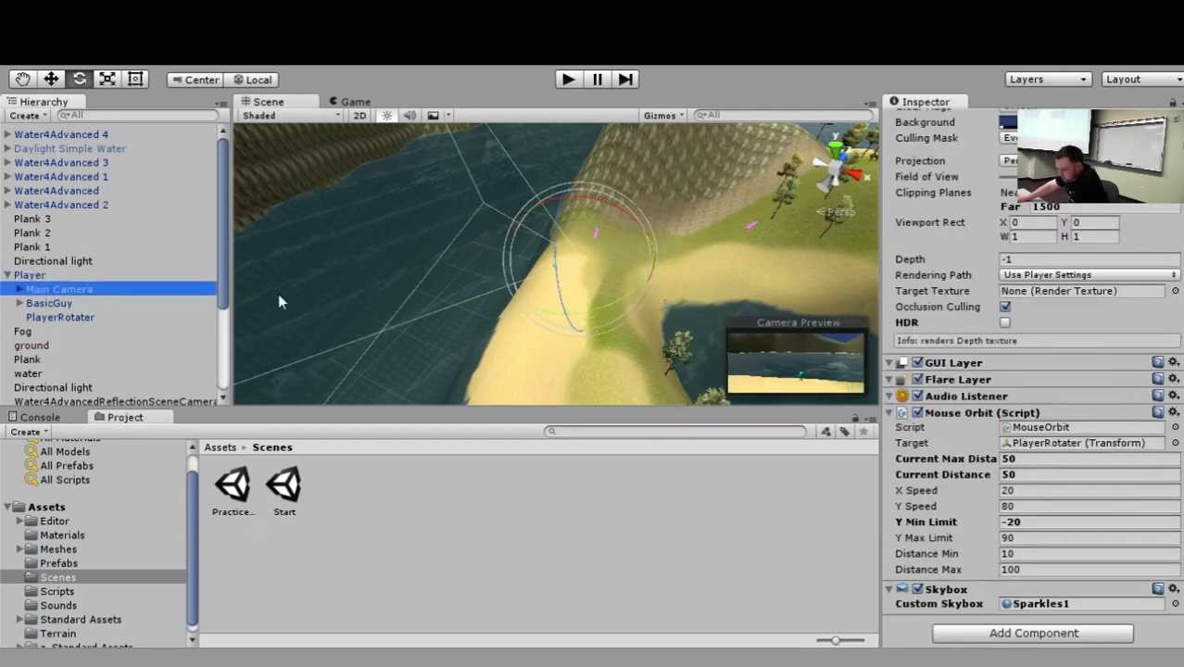
click(945, 396)
click(938, 399)
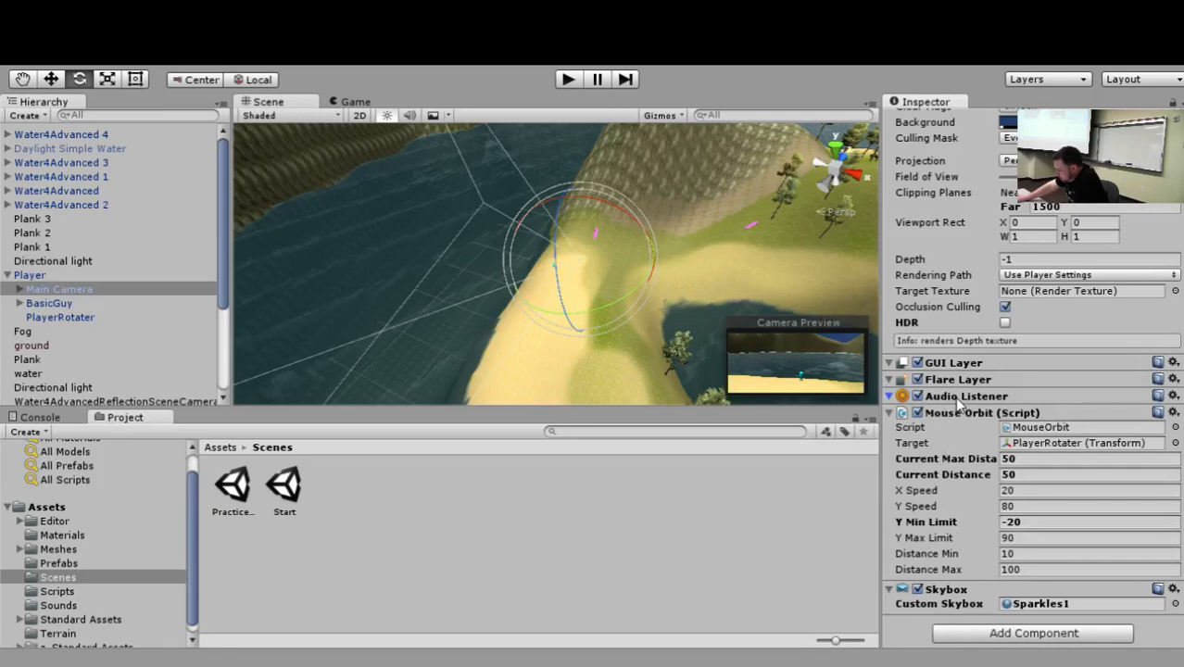
Disable the Audio Listener on the Player's Main Camera, run the scene to test the sound, and stop playback.
click(918, 395)
click(570, 84)
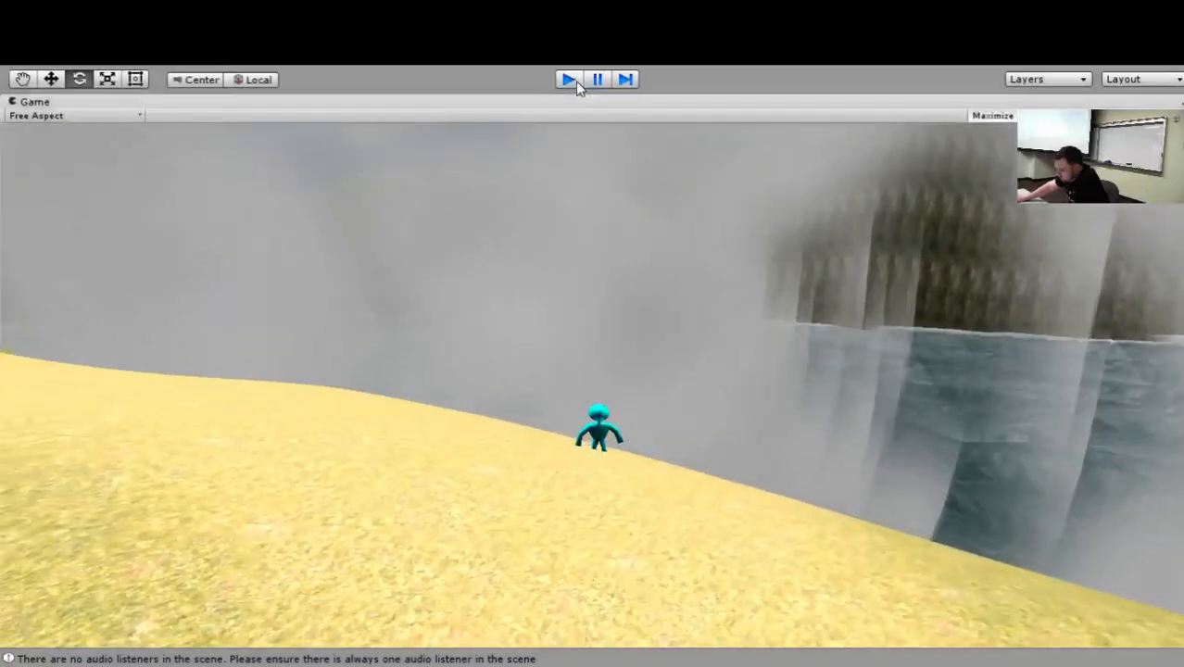
click(571, 81)
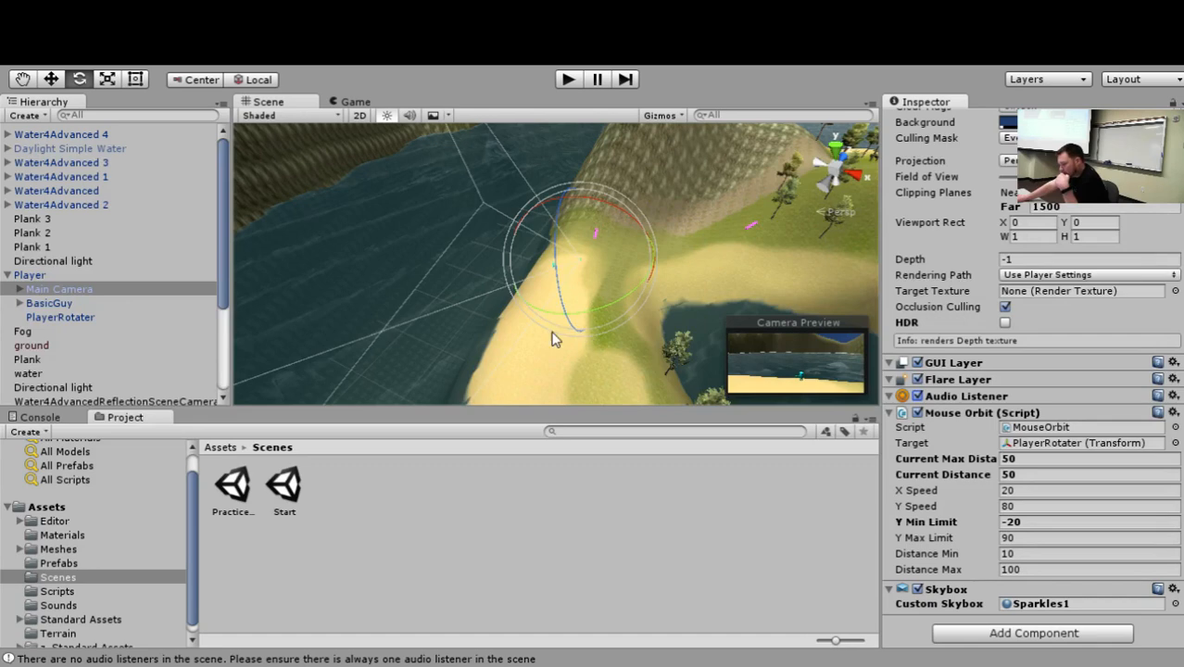
Look through the Player's components, from its Transform and Walk Around script to its Rigidbody, Capsule Collider and Inventory script.
click(43, 276)
scroll(922, 366, down, 3)
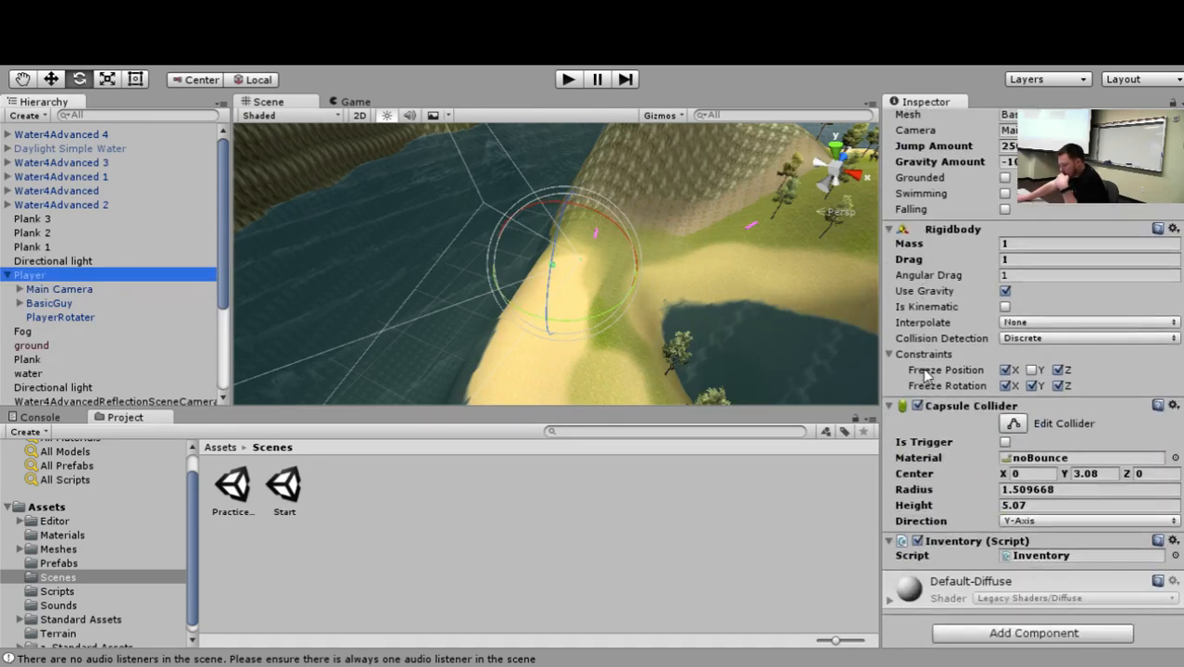
scroll(929, 366, up, 3)
scroll(930, 362, up, 3)
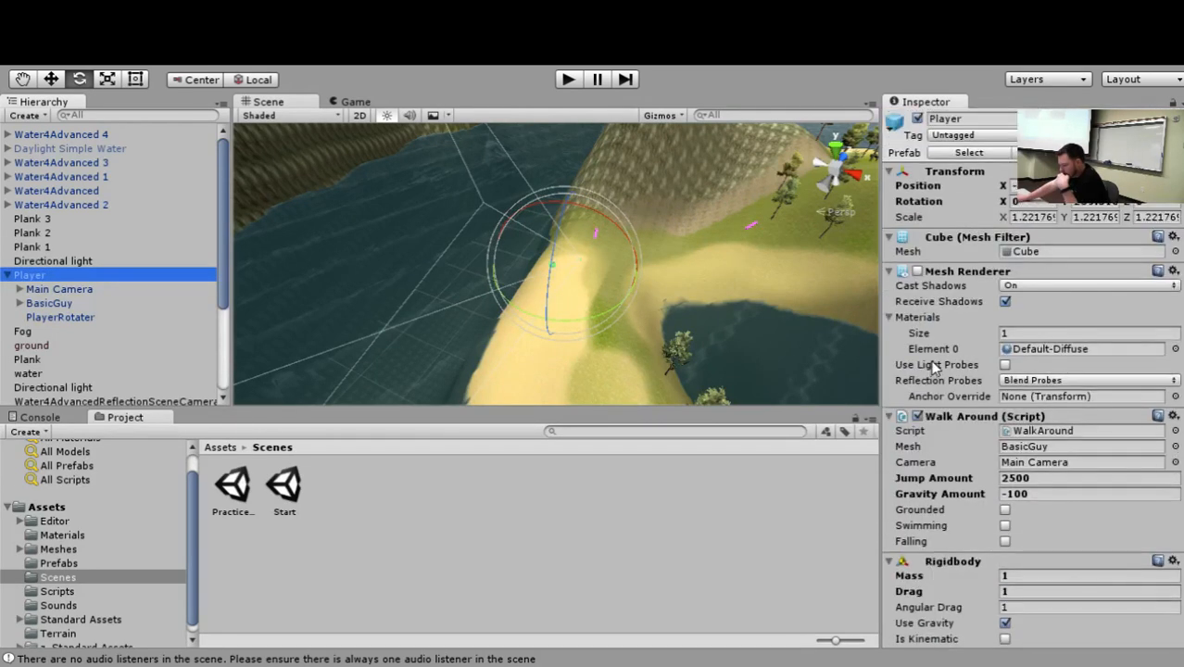
Open the Start scene, run it, enter the game through its Start option, and stop playback.
click(237, 474)
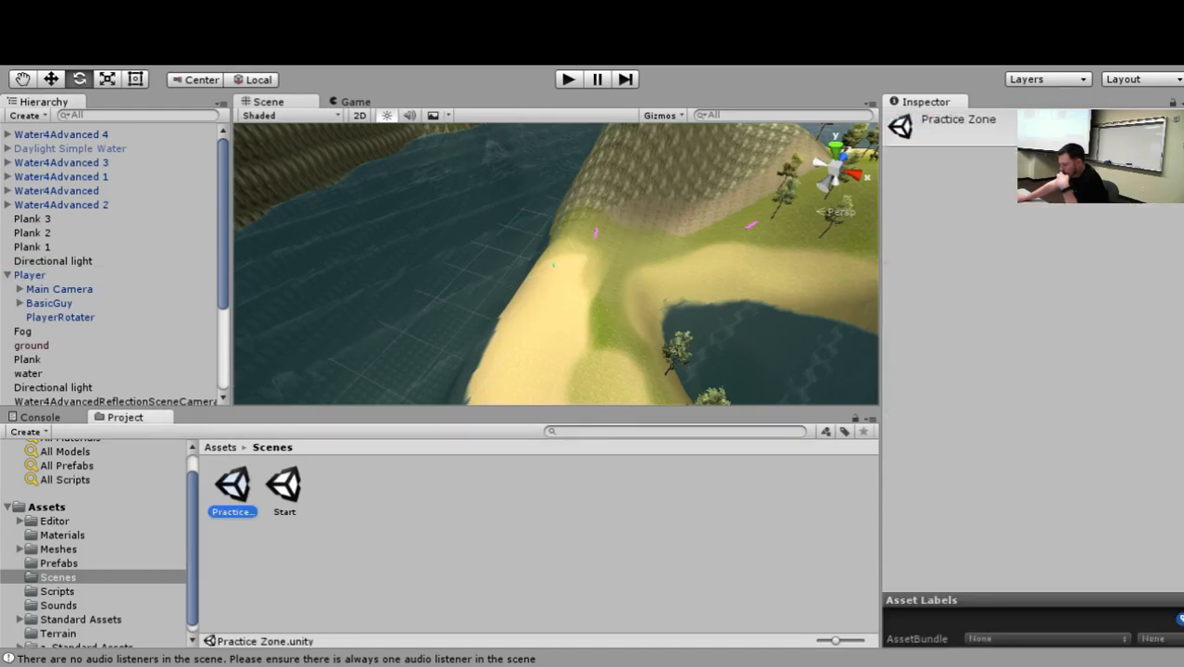
double_click(283, 486)
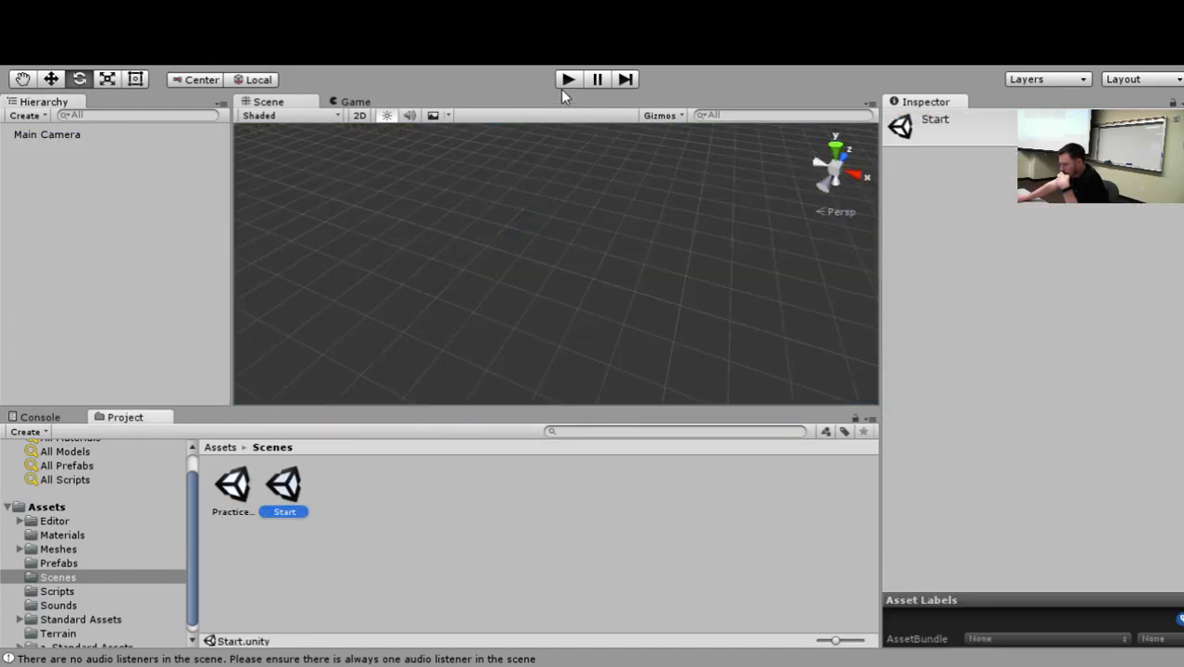
click(556, 84)
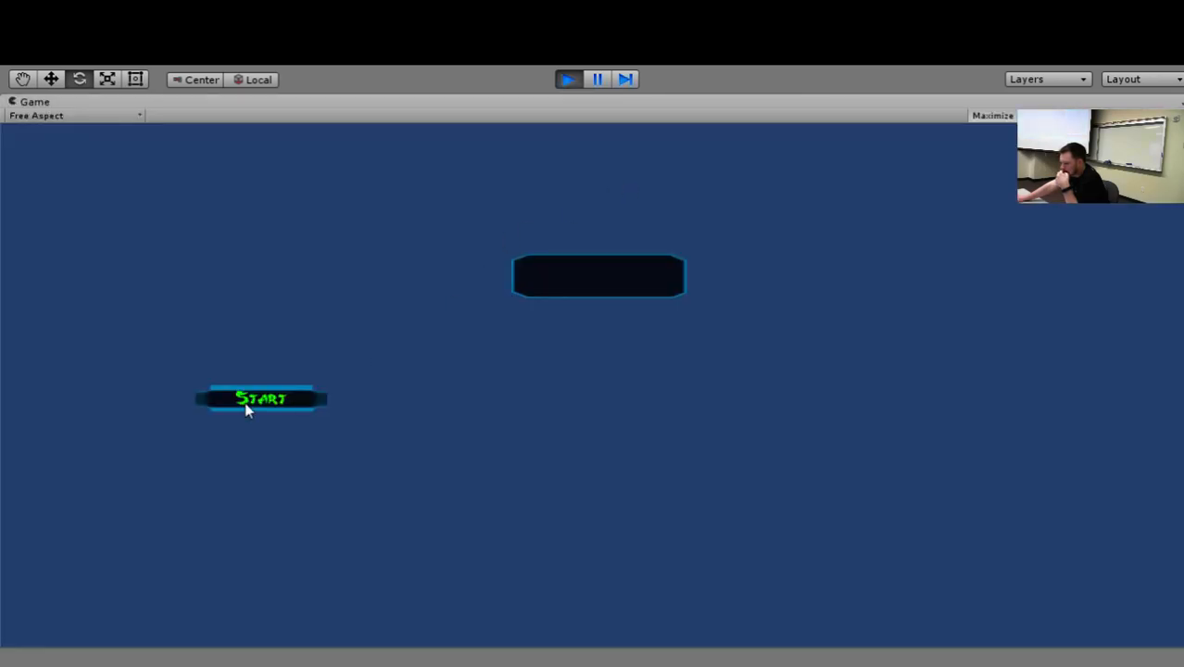
click(249, 406)
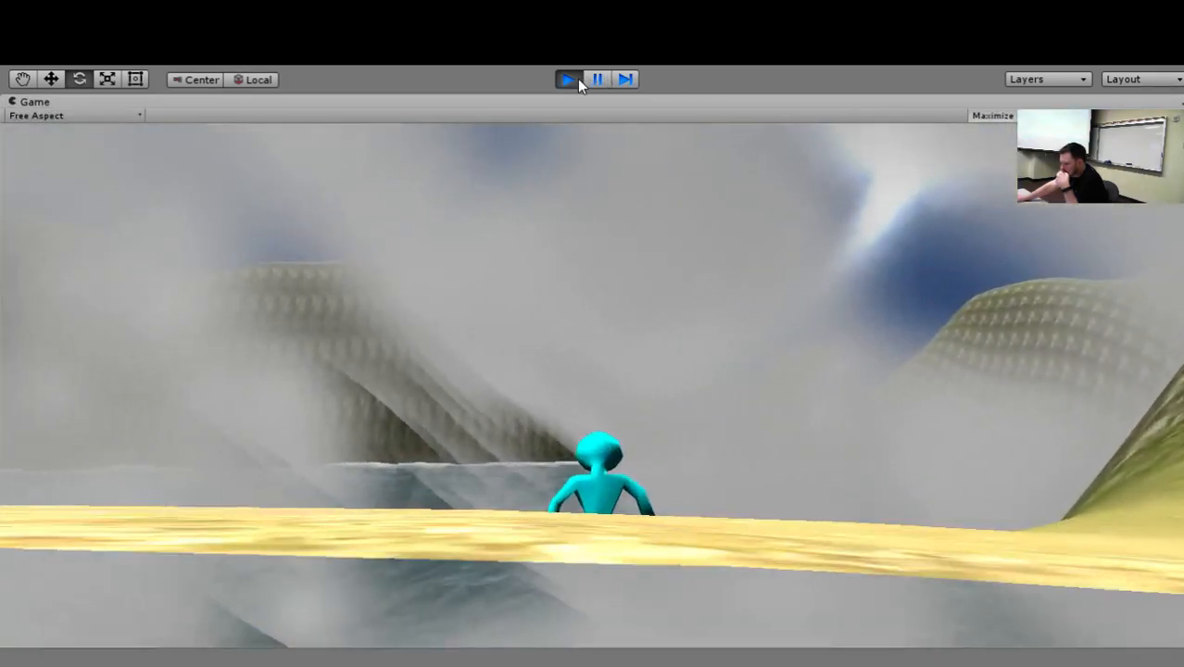
click(569, 80)
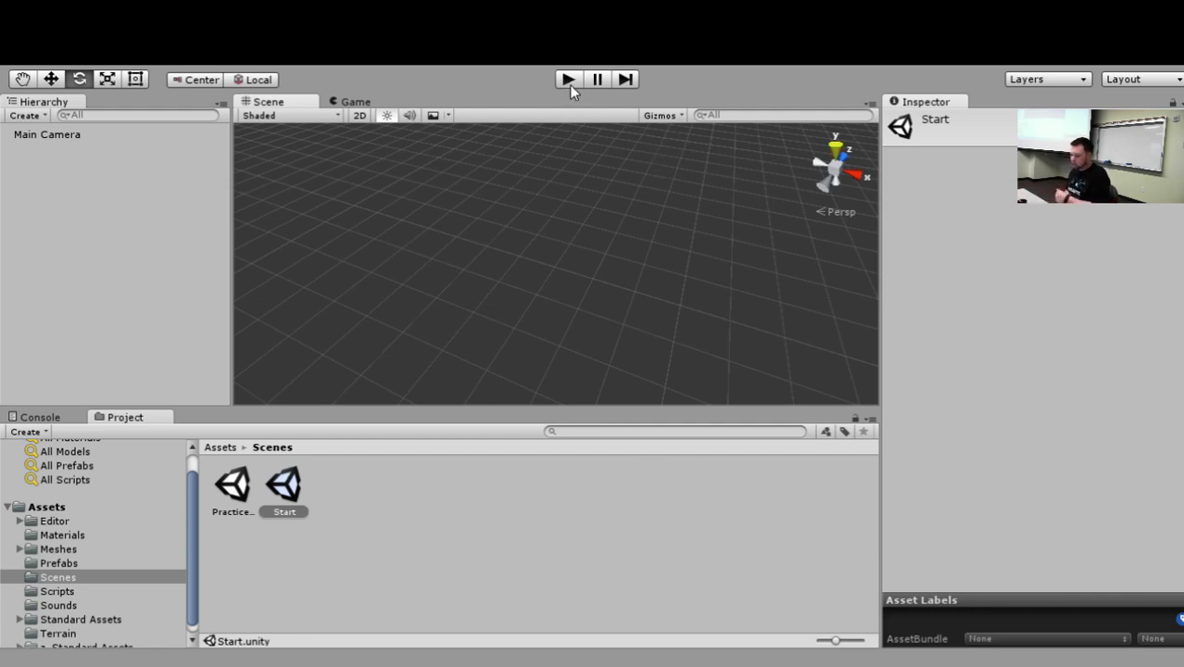
Open the Practice Zone scene again, run it directly for a short test, and stop playback.
click(236, 490)
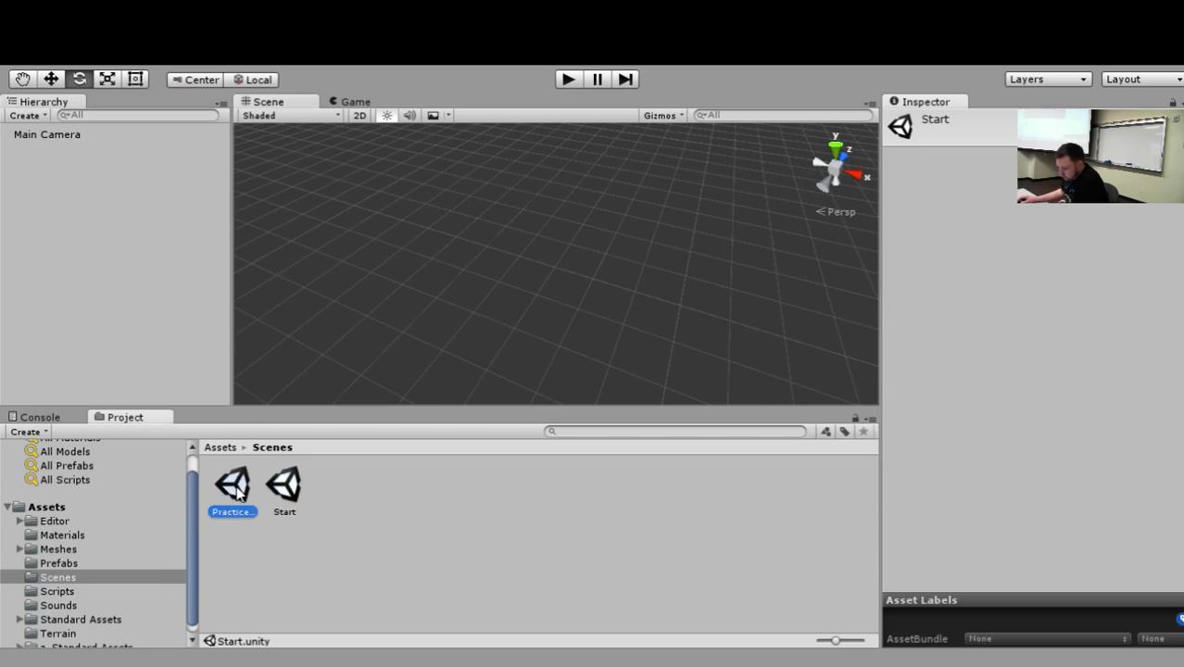
double_click(237, 491)
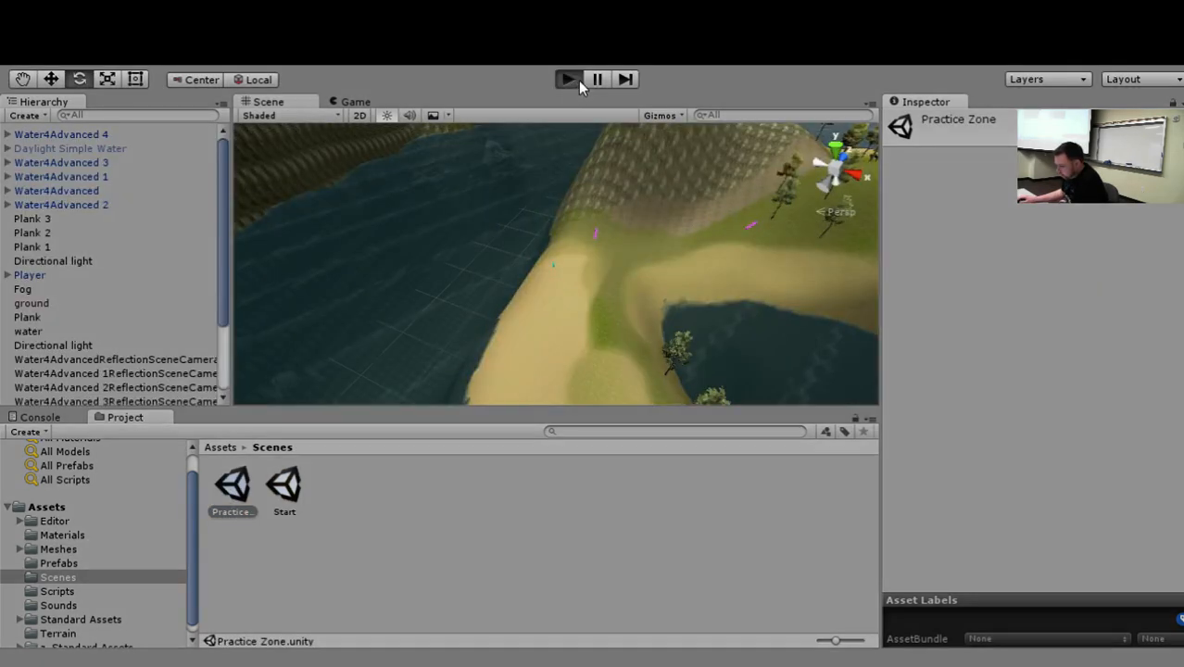
click(577, 80)
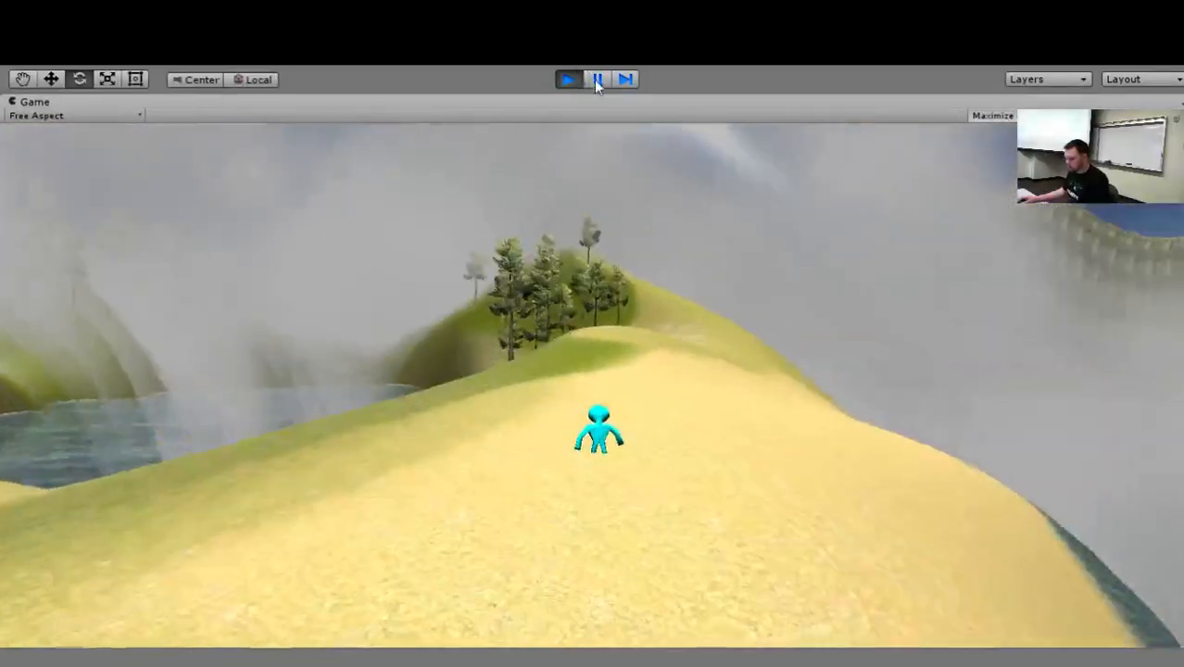
click(568, 79)
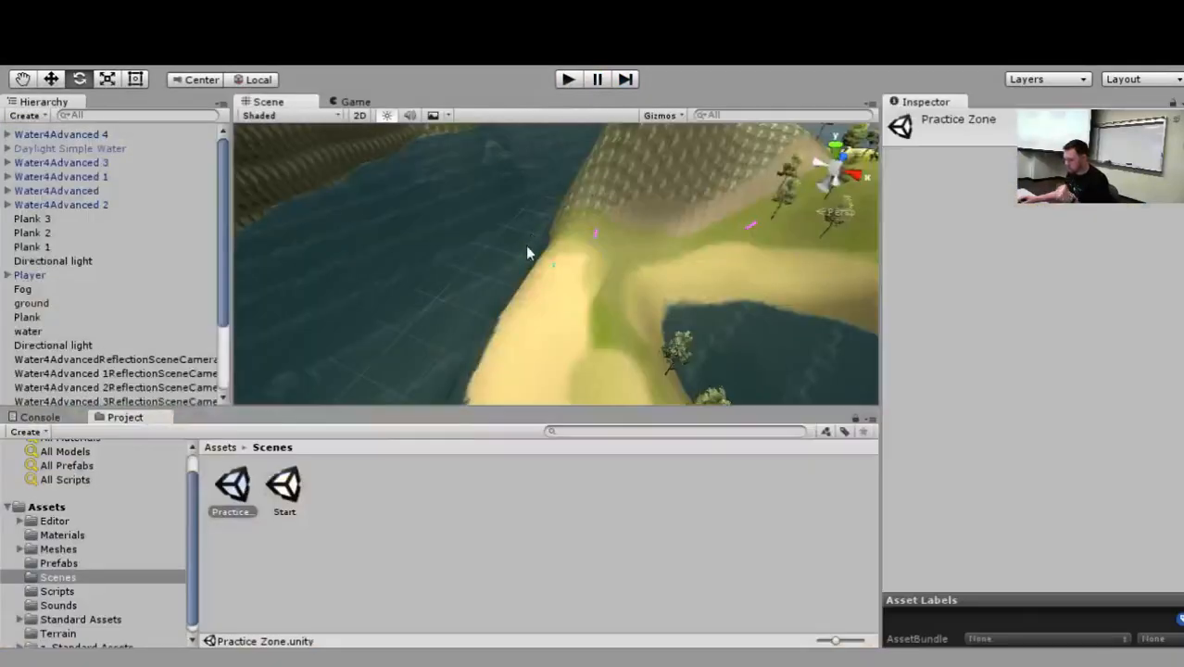
Frame the Player in the scene and edit its Capsule Collider to widen the radius to about 1.6.
double_click(30, 276)
alt+drag(638, 365, 784, 115)
key(w)
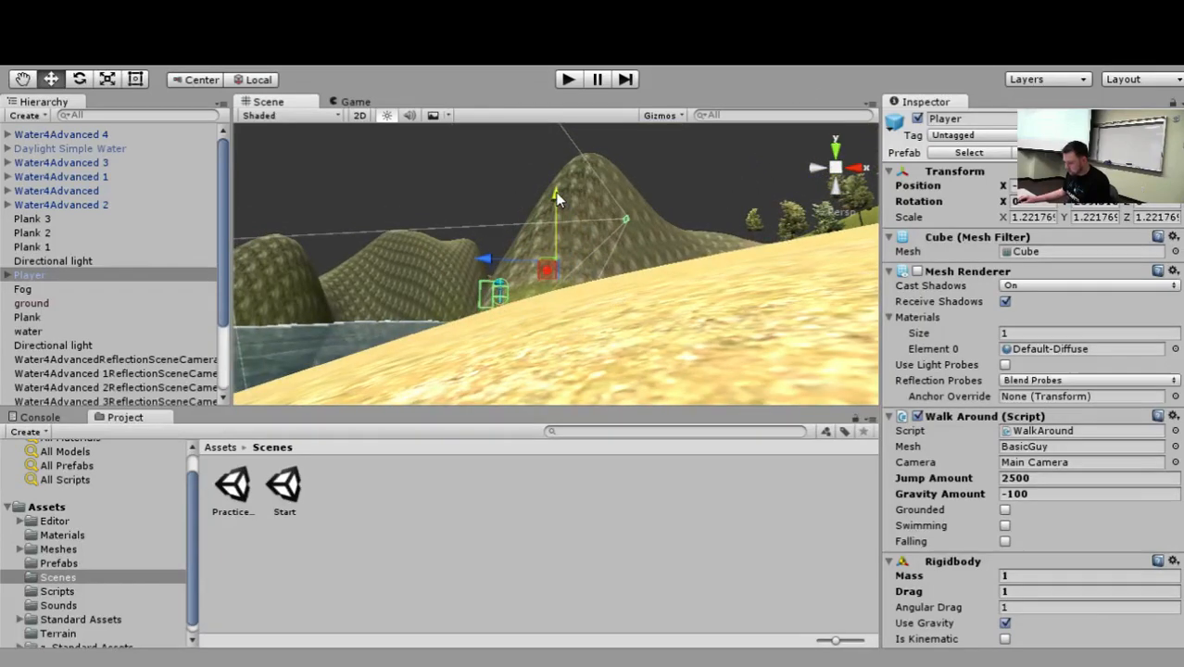
scroll(500, 316, up, 5)
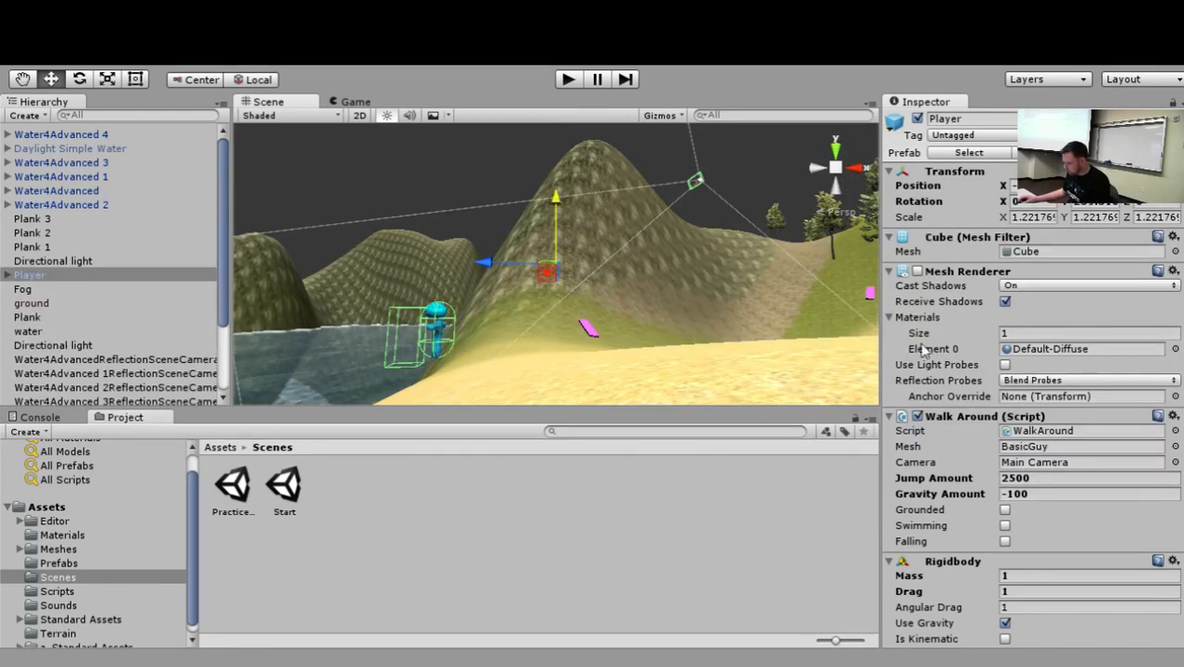
scroll(950, 326, down, 5)
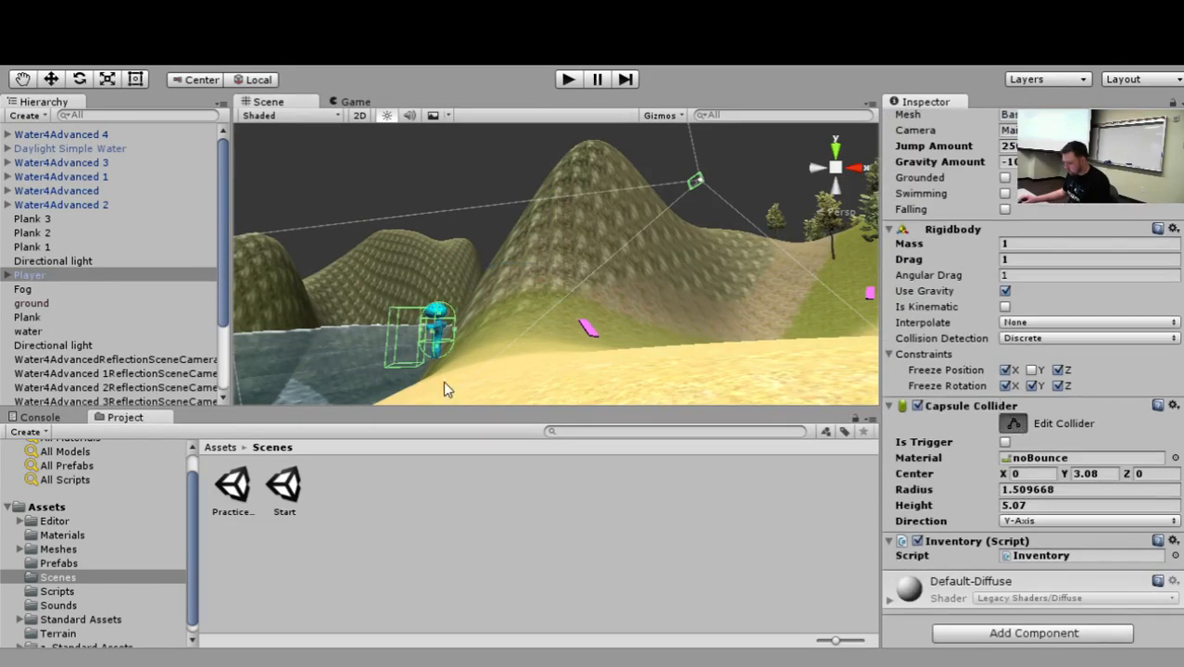
drag(437, 352, 668, 366)
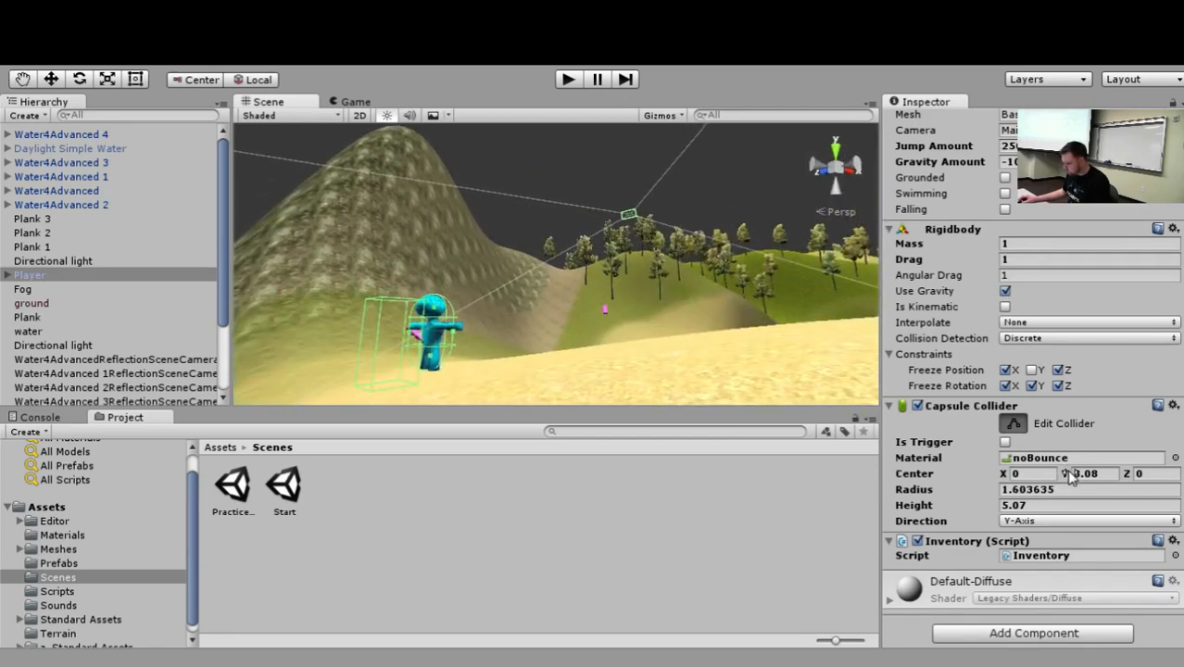
Set the height of the Player's Capsule Collider to 5.7 and check its fit around the character.
click(996, 506)
drag(996, 506, 1017, 508)
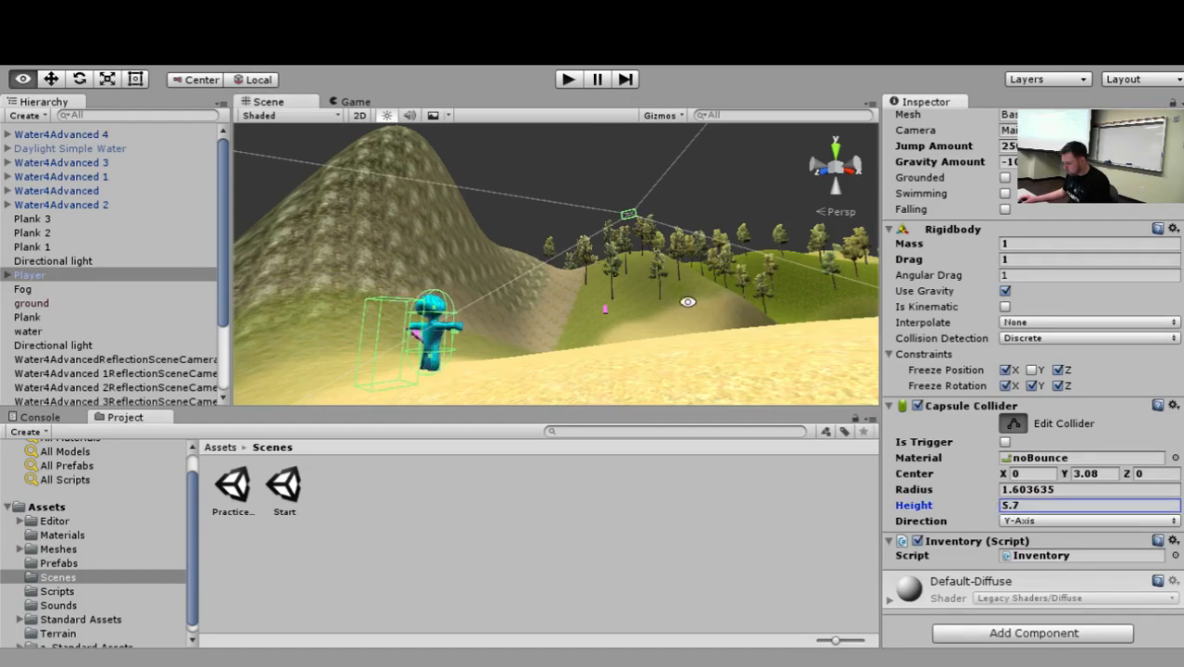
alt+drag(687, 302, 542, 304)
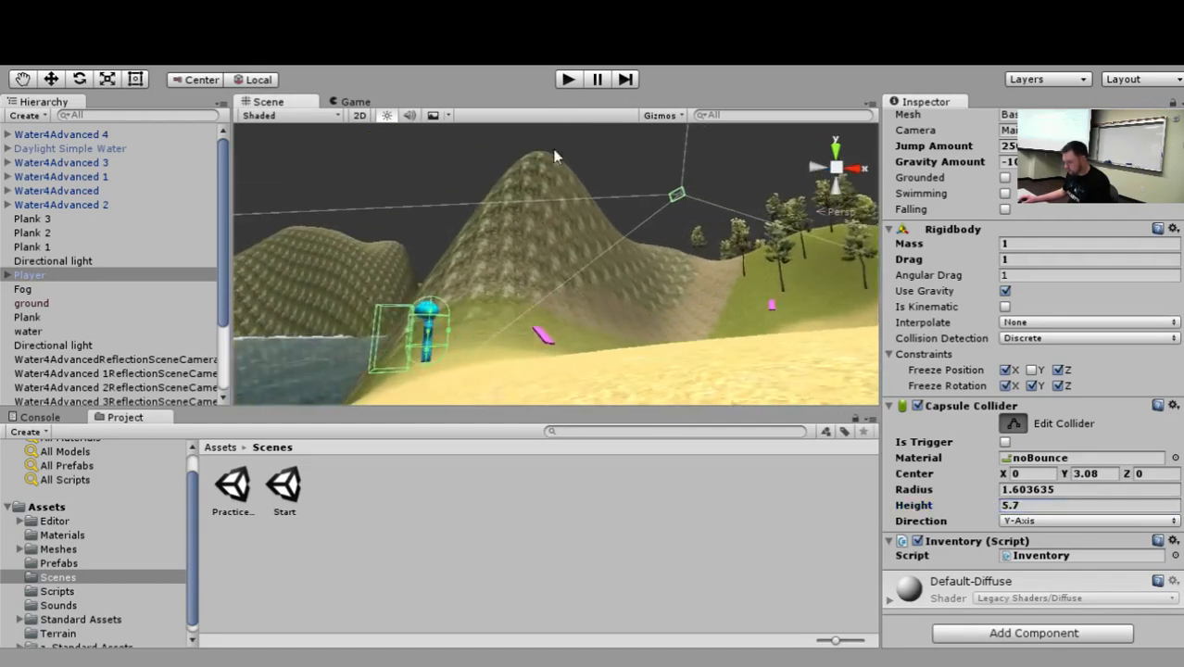
Run the scene, walk the character past the plank and over the mountain to test movement and sound range, and stop playback.
click(567, 81)
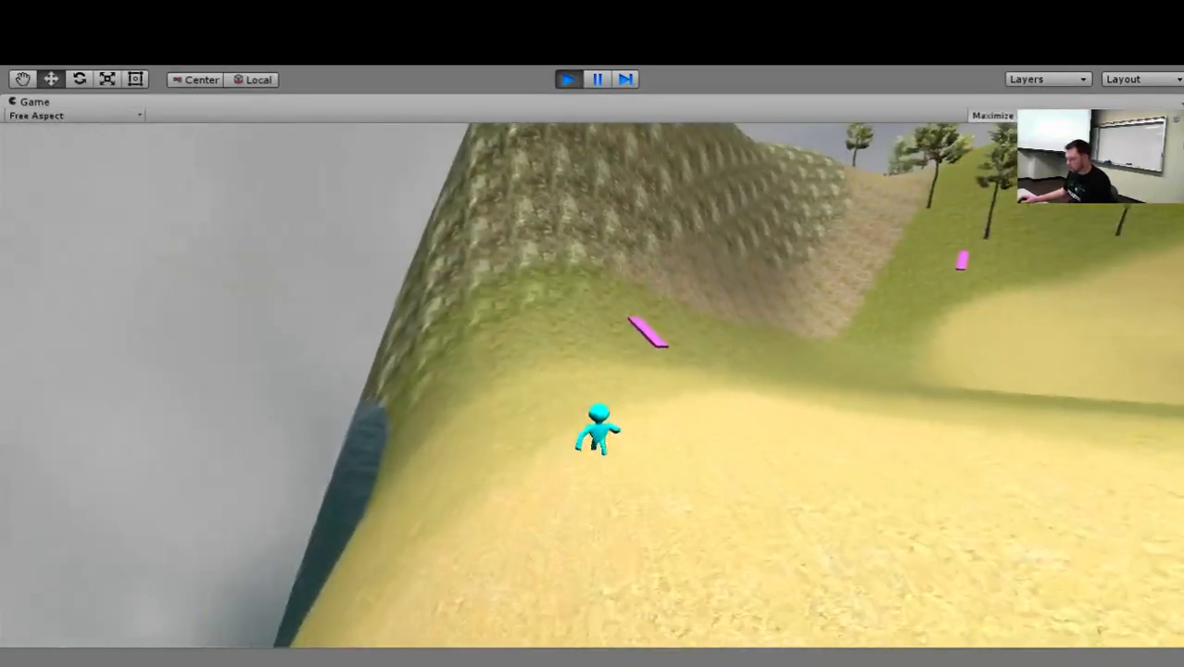
key(w)
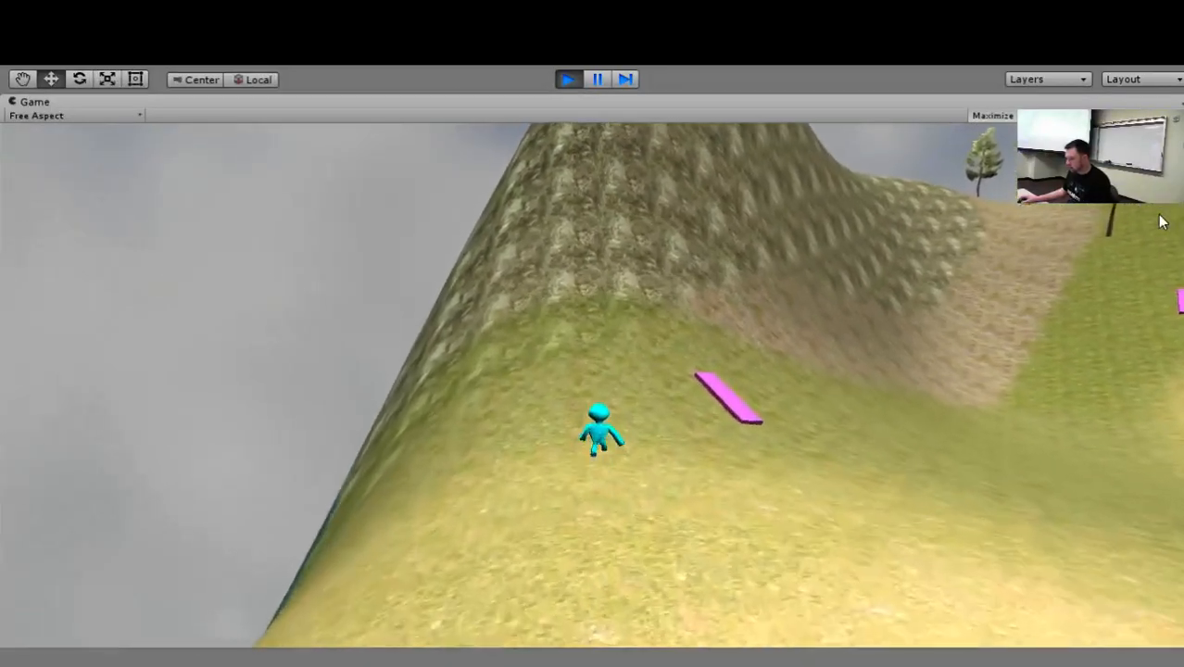
key(w)
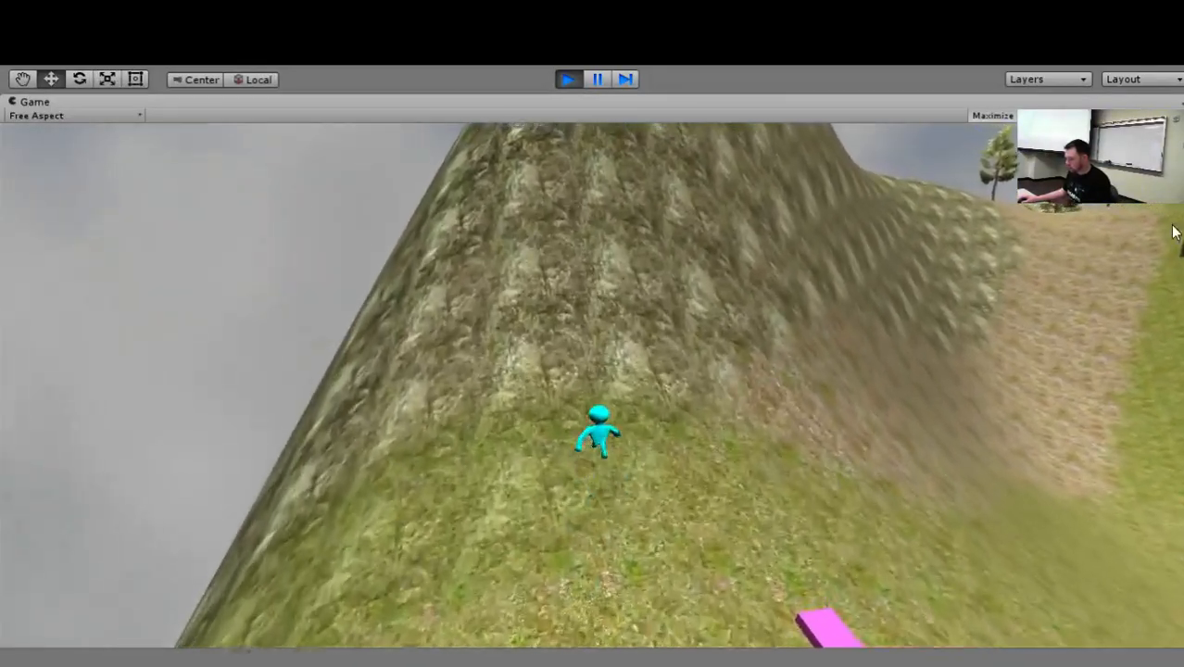
key(w)
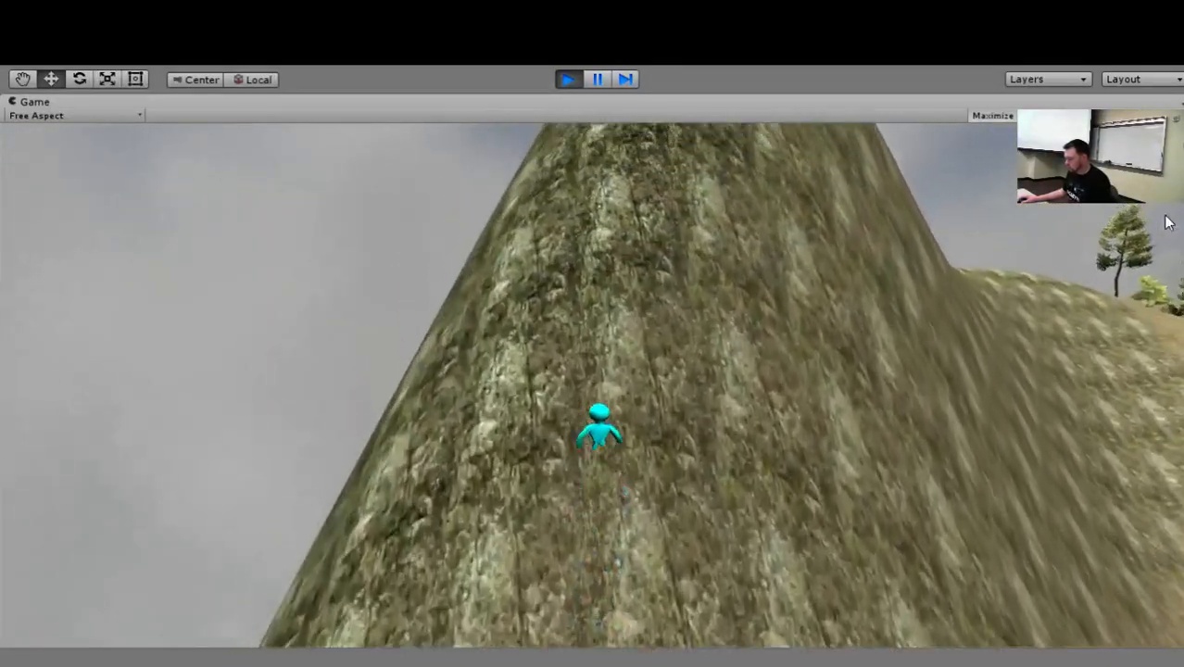
key(w)
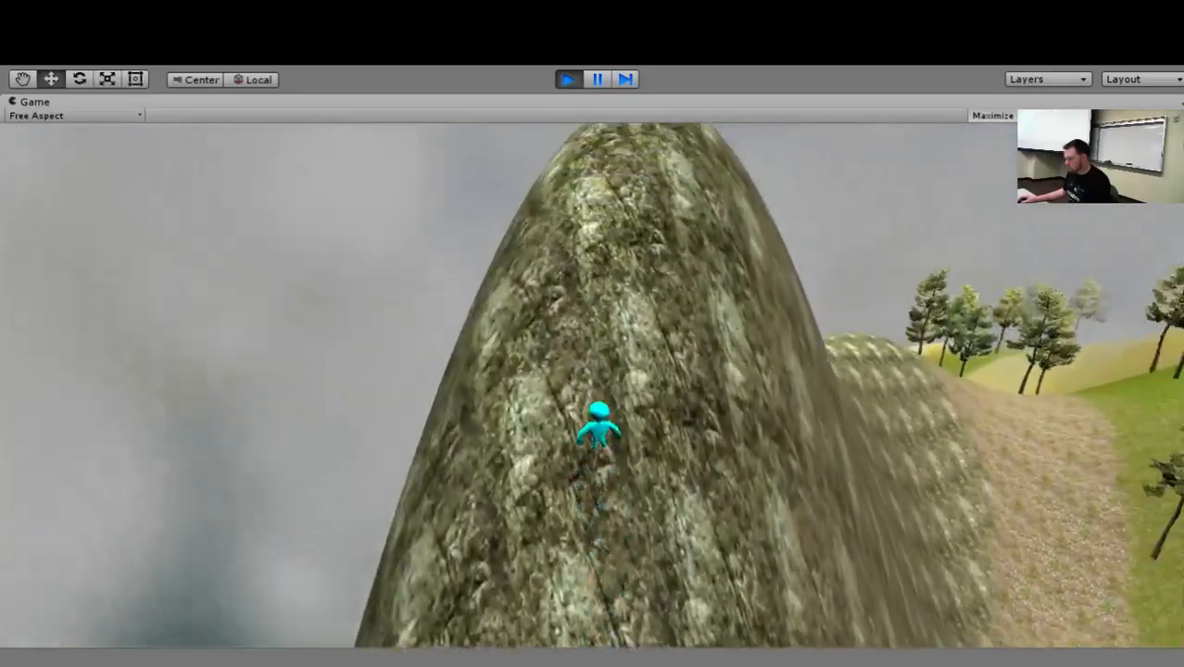
key(w)
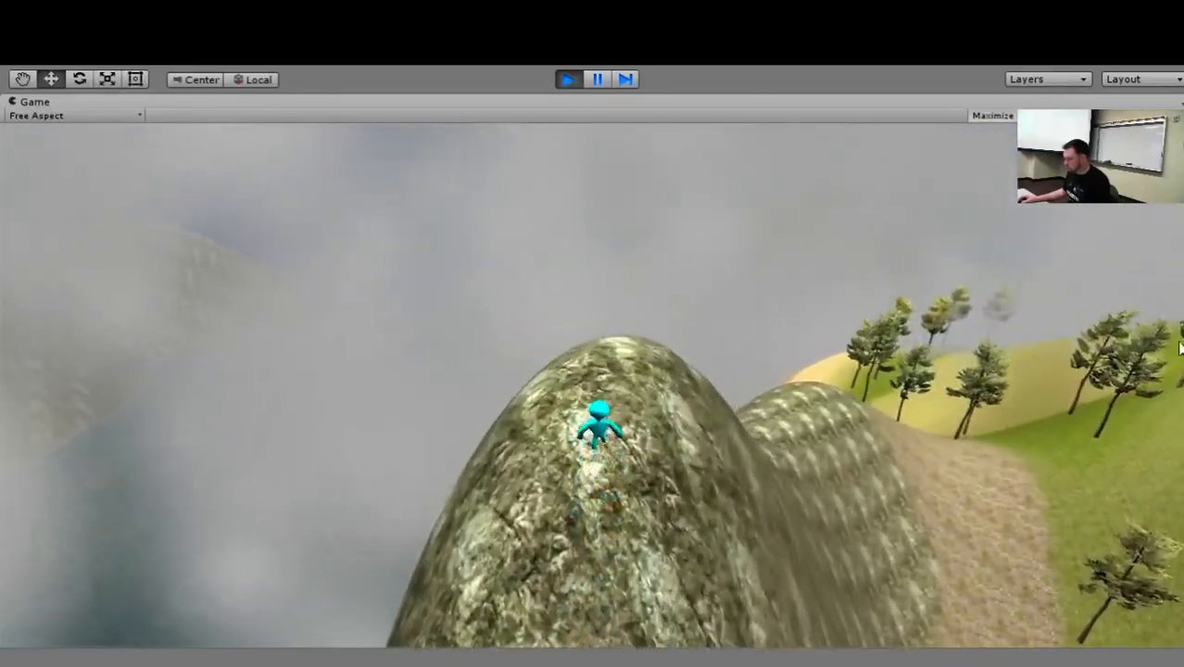
key(w)
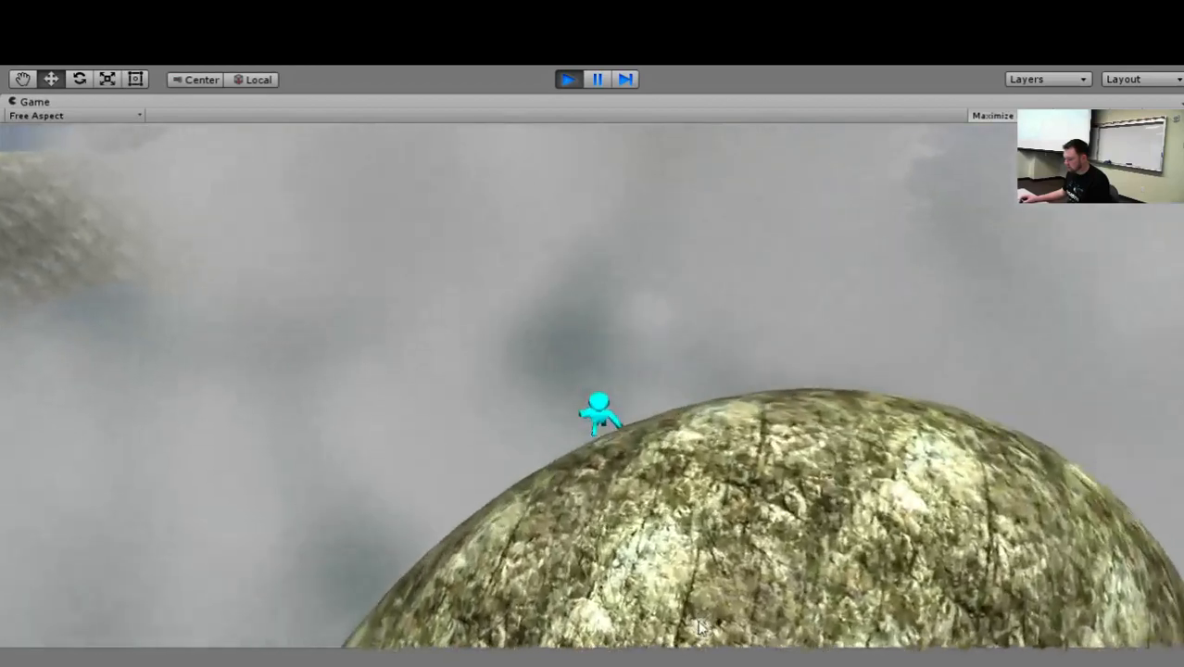
key(w)
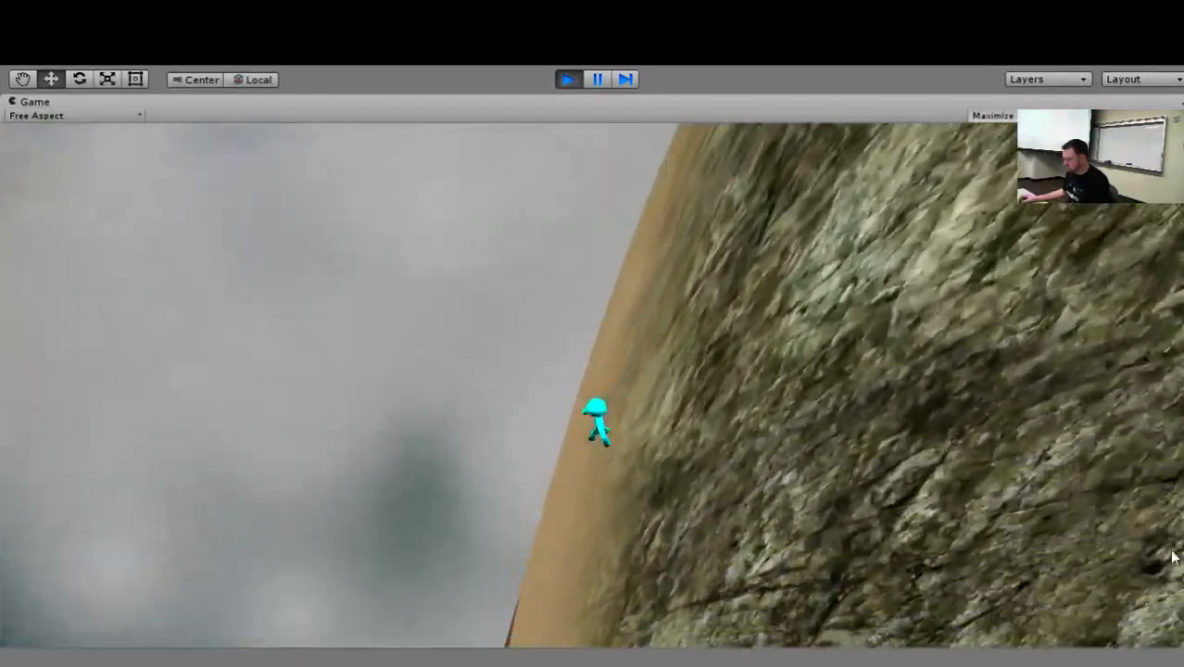
key(w)
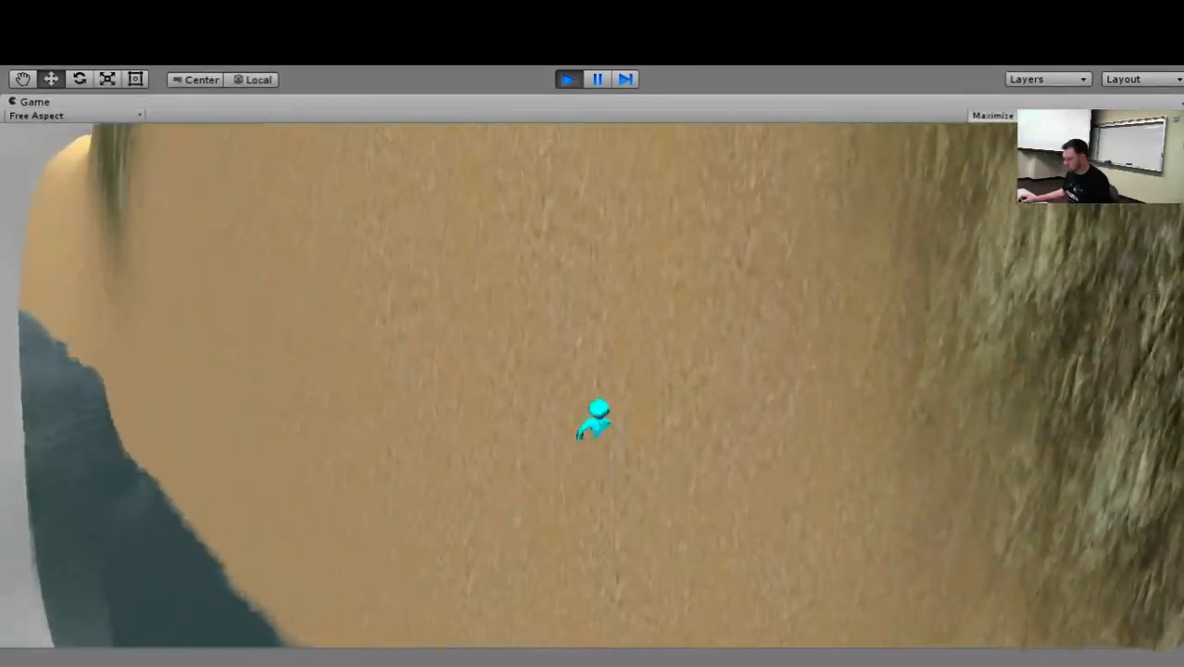
key(w)
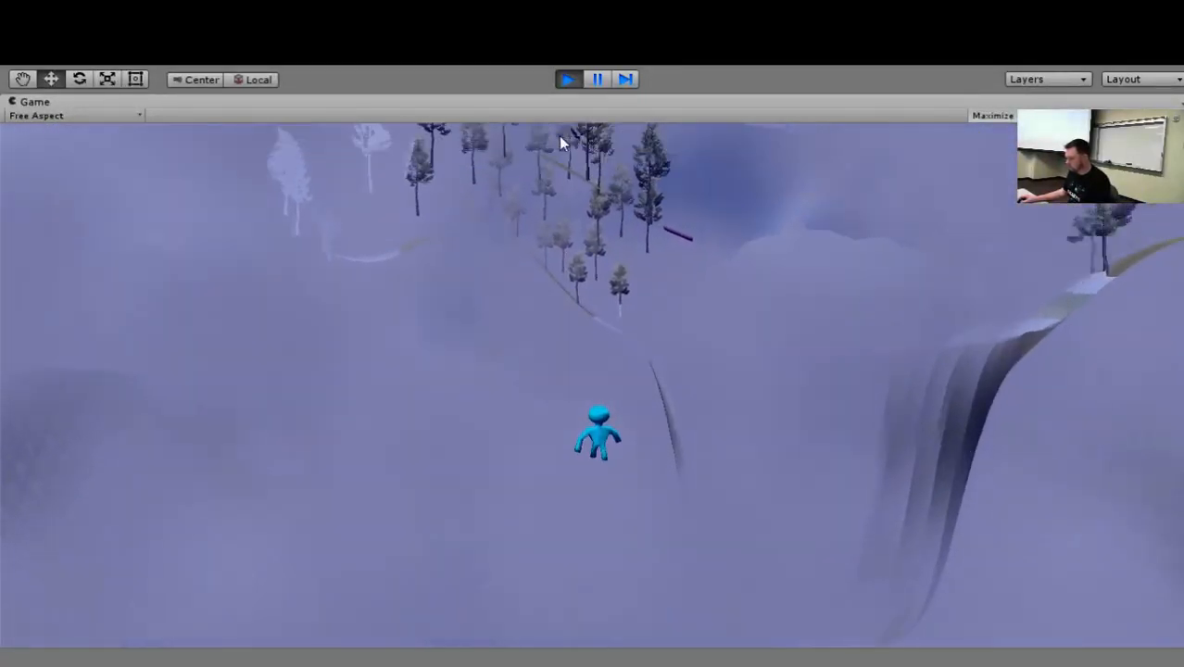
click(573, 79)
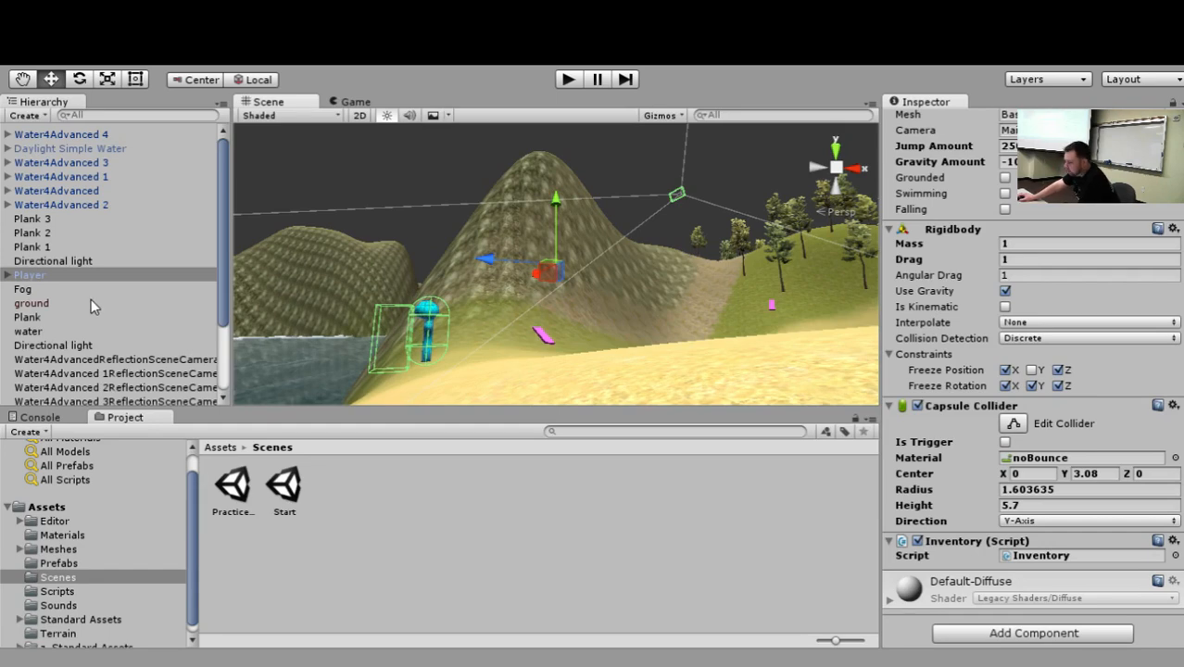
Examine the scene's object list, the Player's collider in the scene, and the components of its Main Camera.
scroll(94, 289, down, 3)
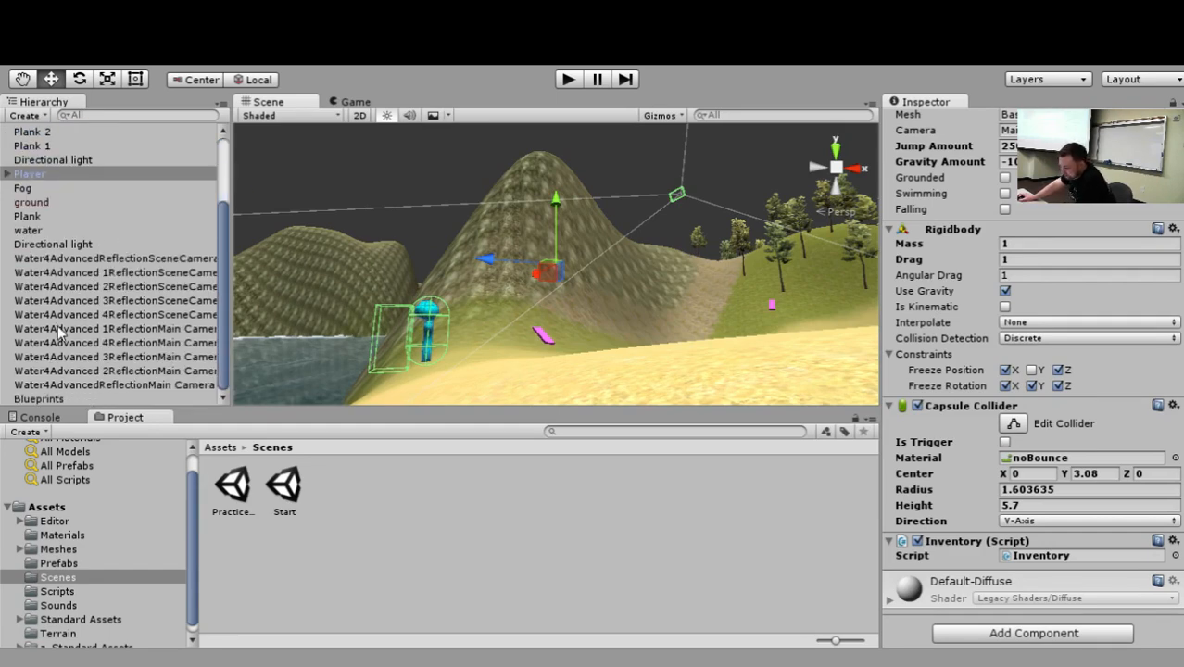
scroll(597, 323, down, 6)
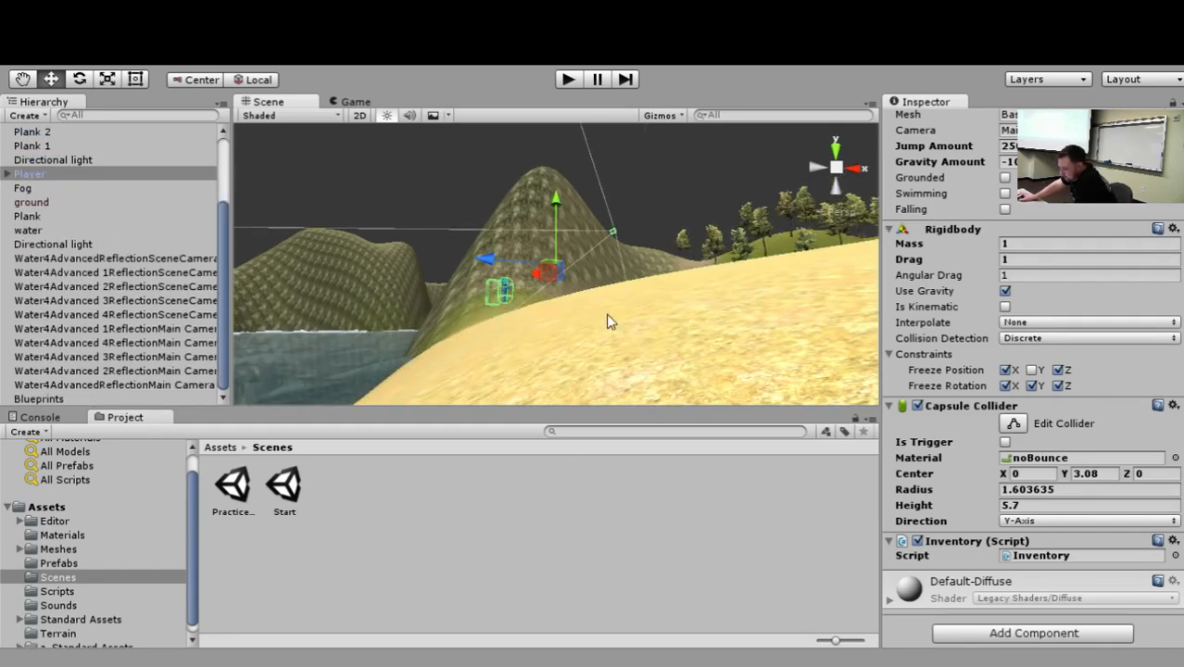
scroll(680, 343, up, 3)
scroll(683, 338, up, 2)
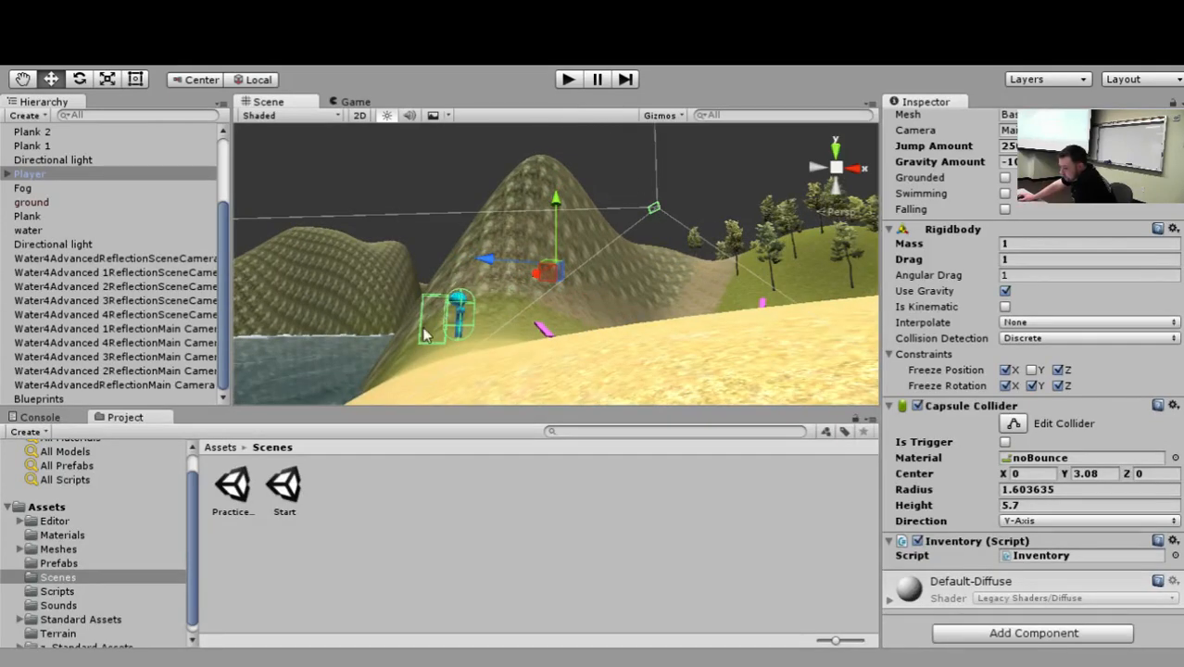
click(9, 174)
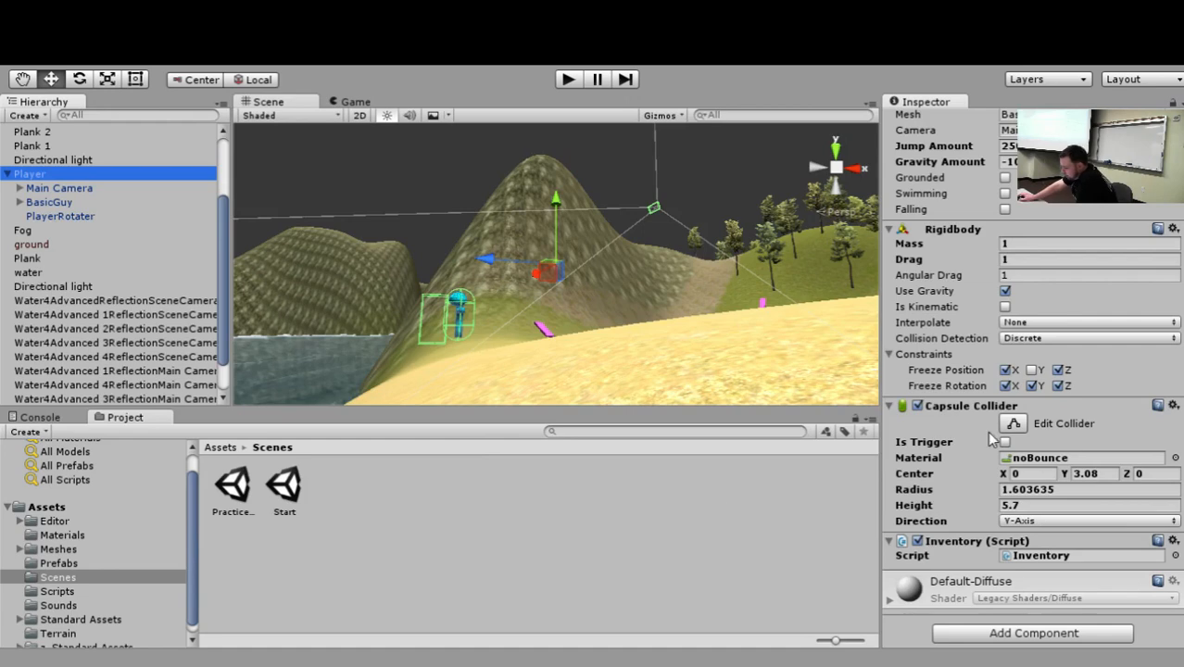
scroll(964, 479, up, 8)
click(26, 190)
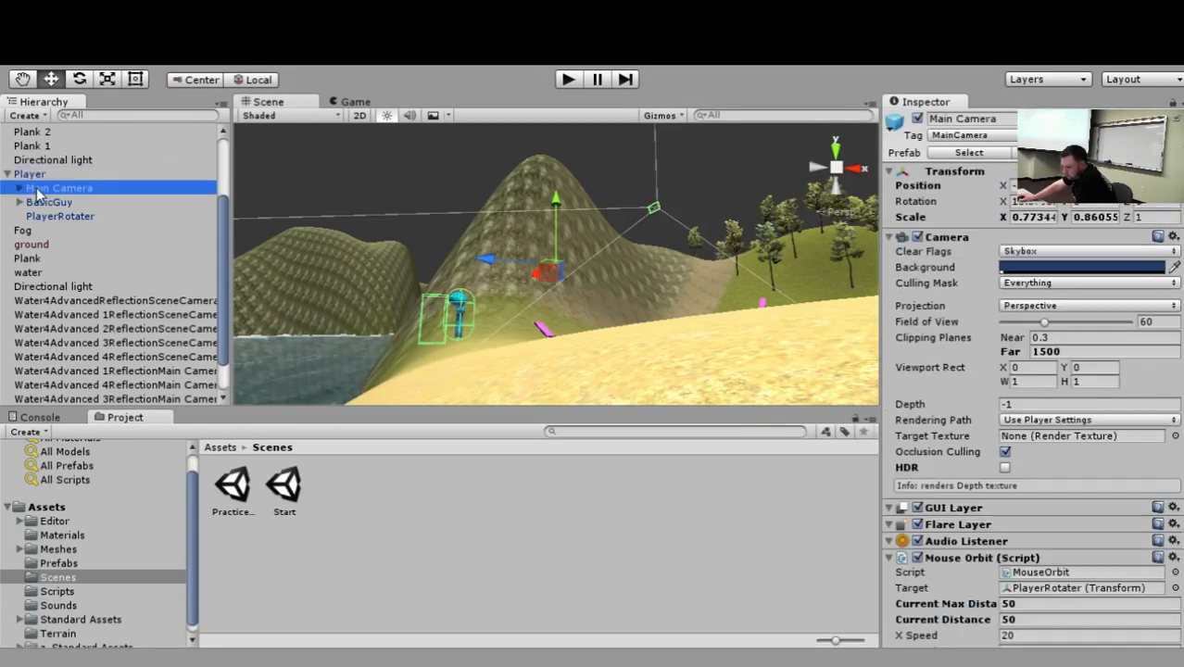
Expand BasicGuy under the Player and examine the components of its Armature and Cube, then frame the Cube and reselect the Player.
click(20, 202)
click(47, 202)
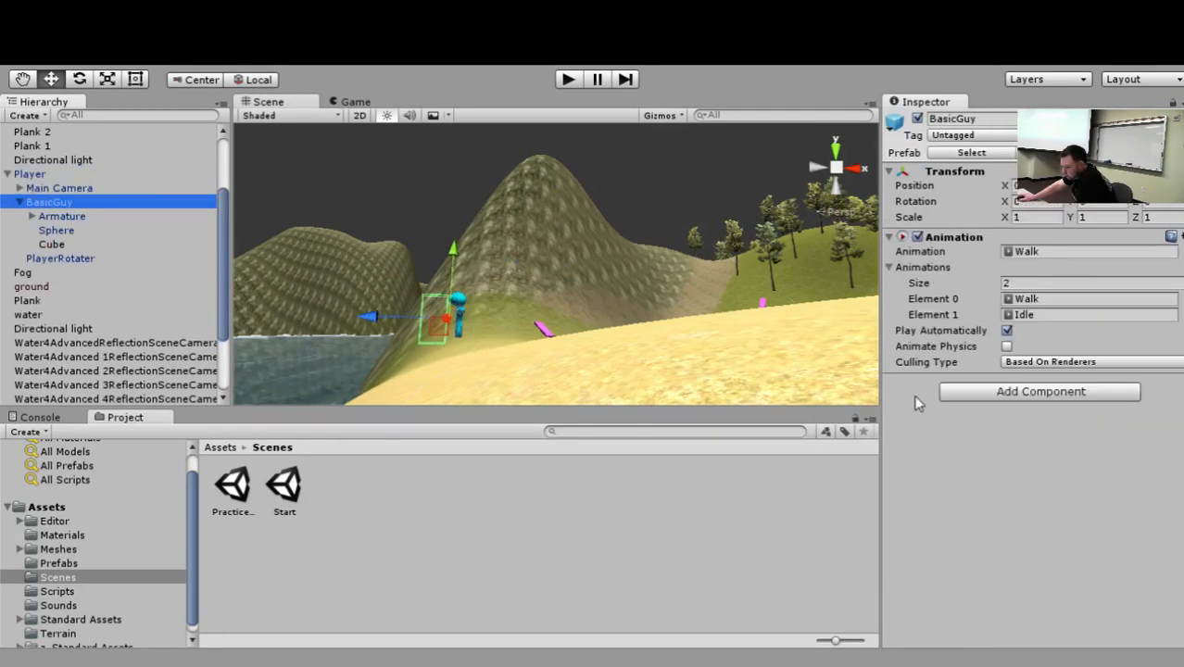
click(63, 218)
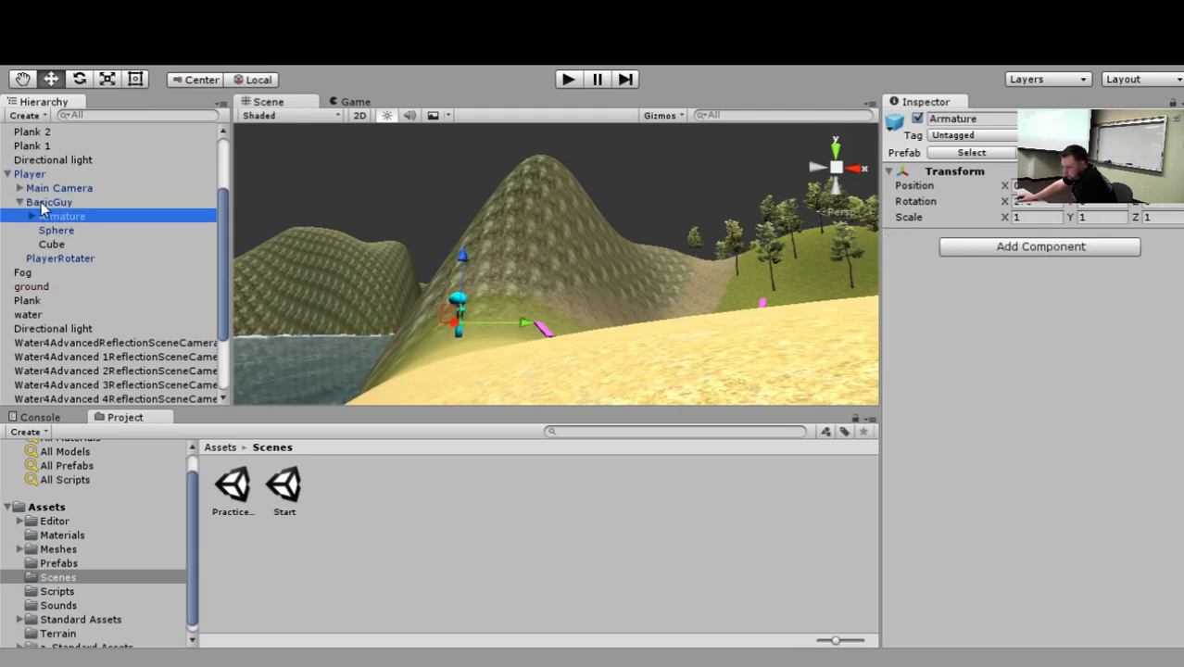
click(48, 202)
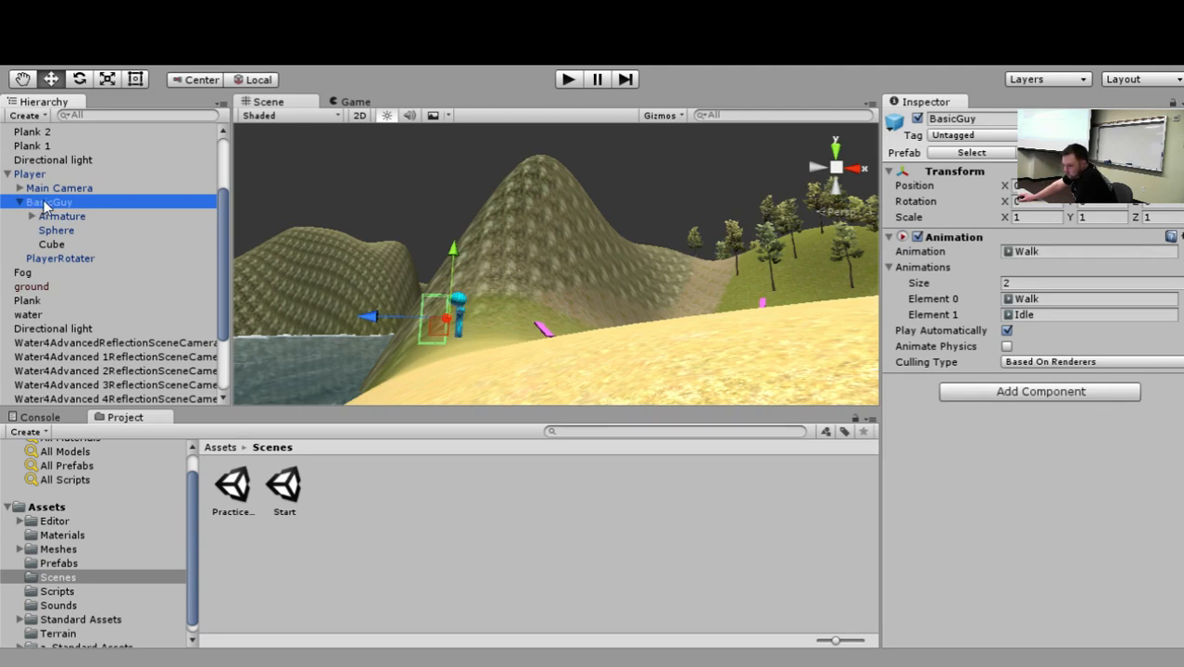
click(56, 244)
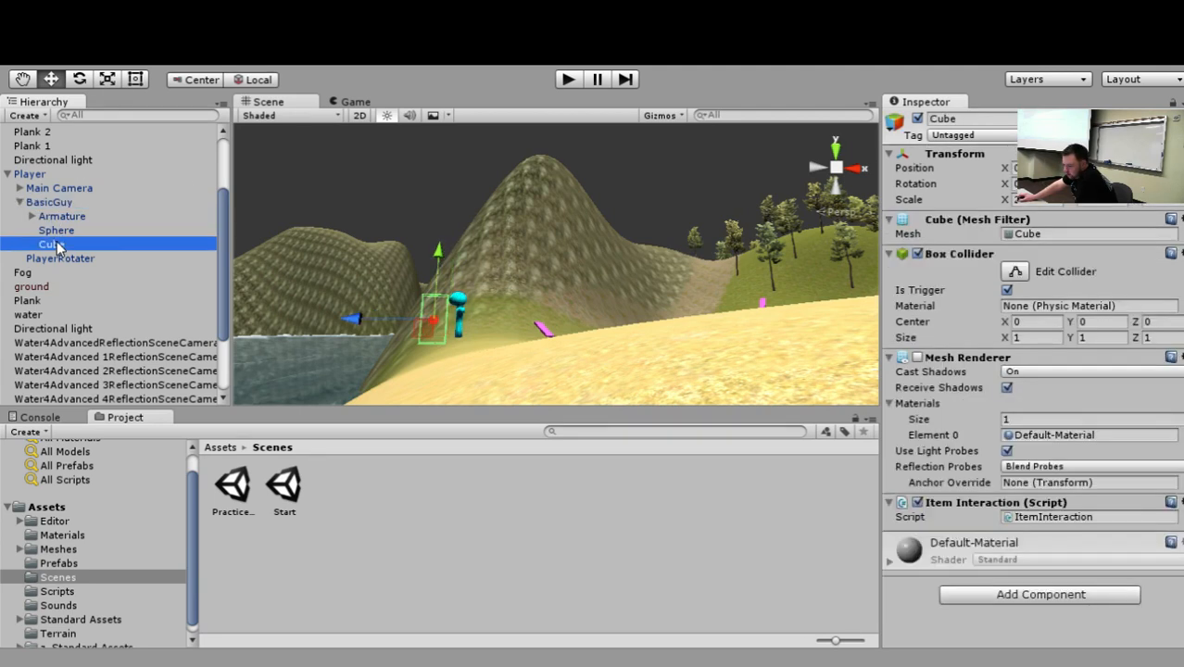
key(f)
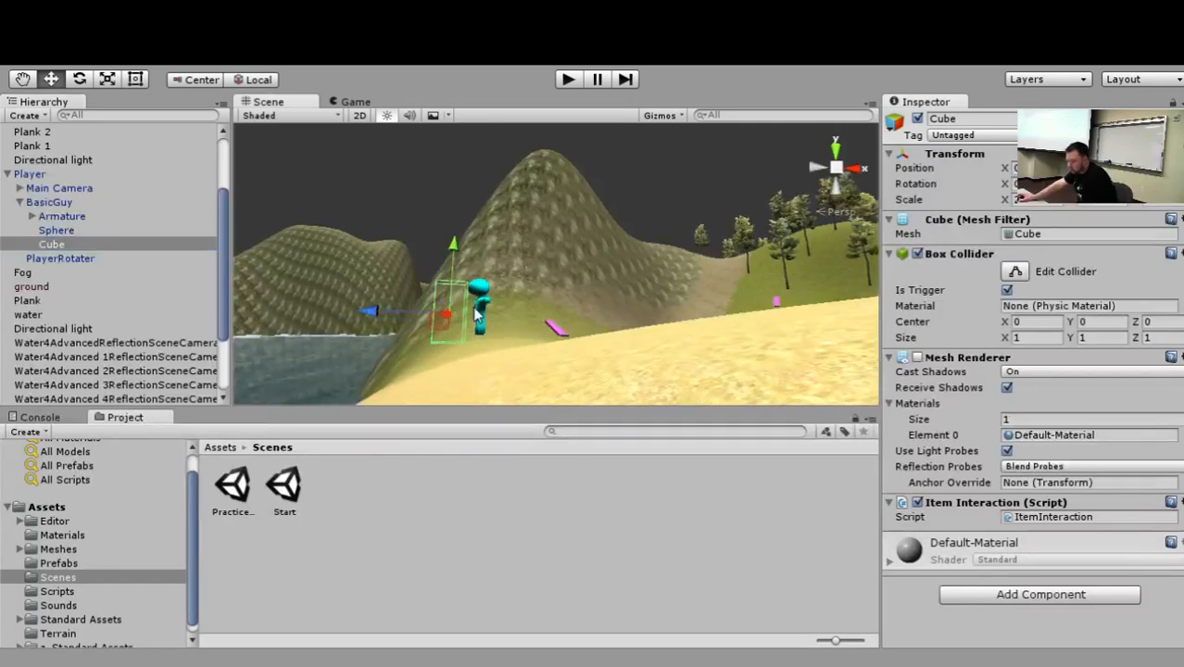
click(755, 292)
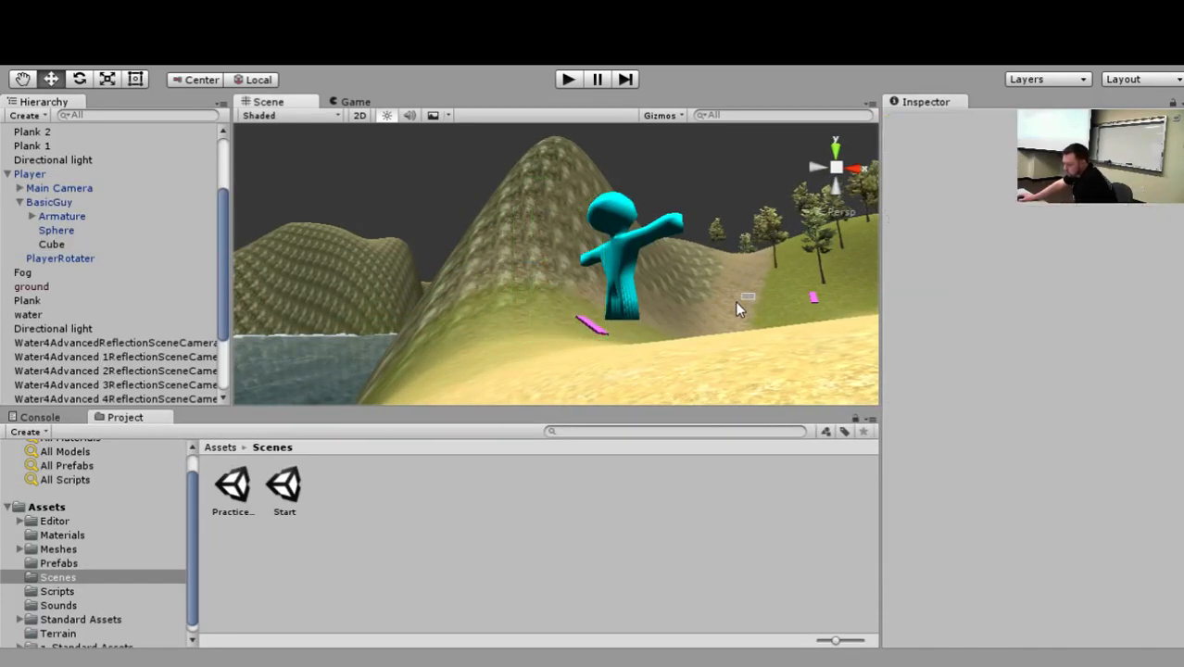
click(655, 280)
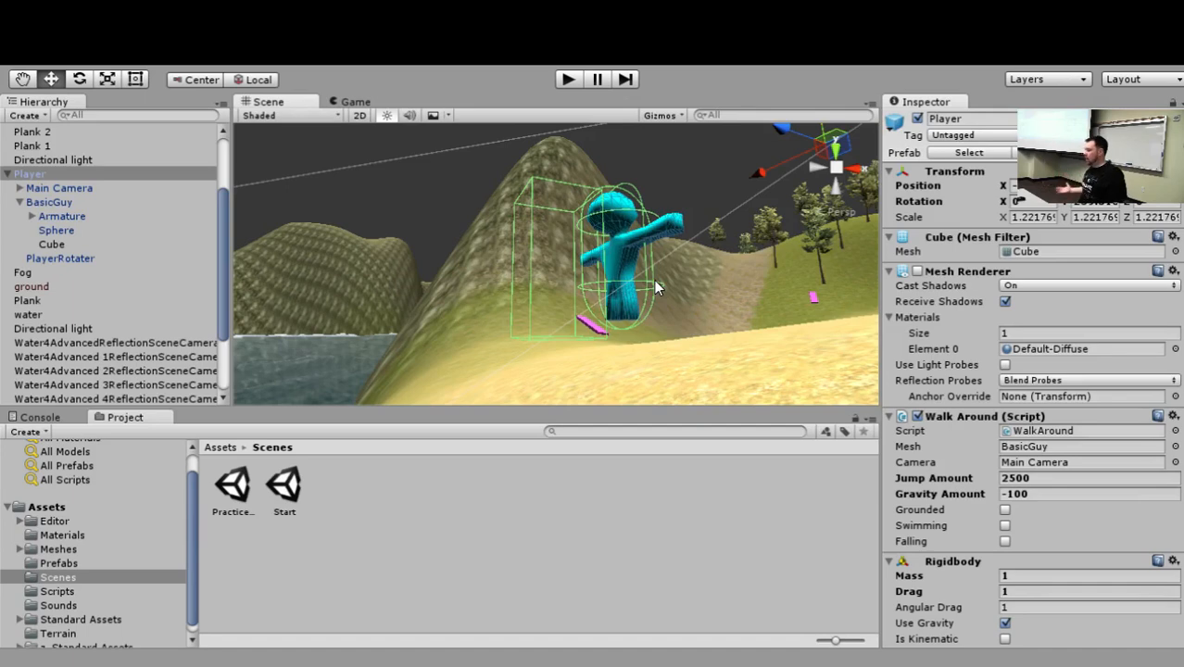
Run the scene, open the inventory, walk the character onto the nearest plank, and pause the game.
click(568, 79)
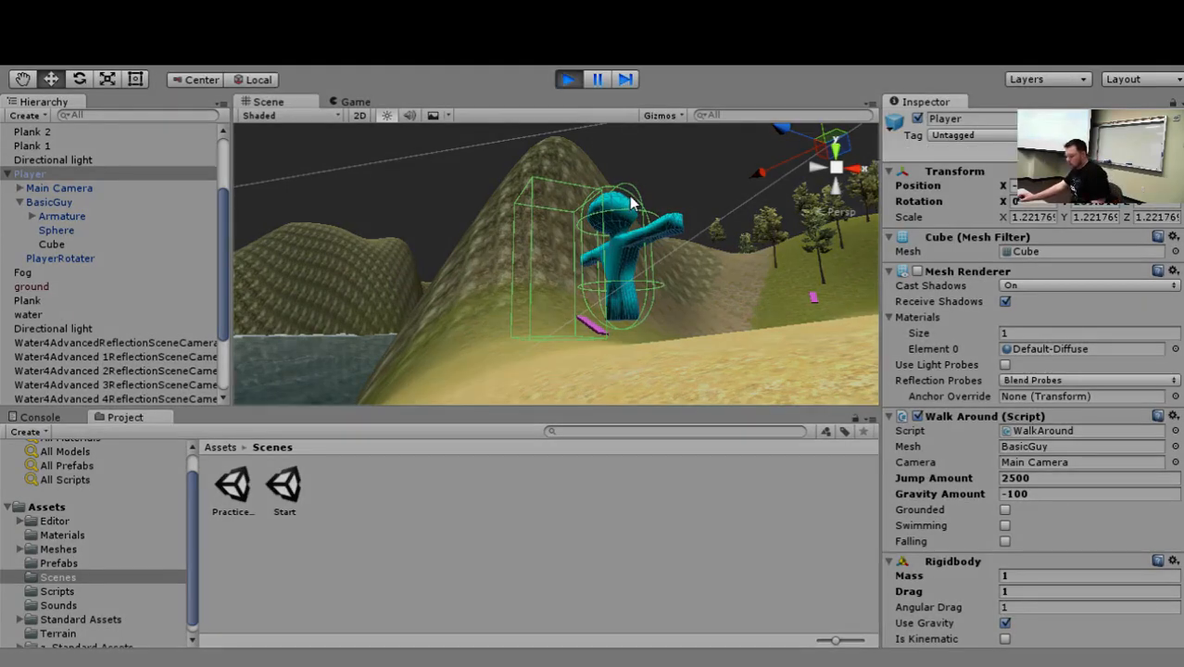
key(w)
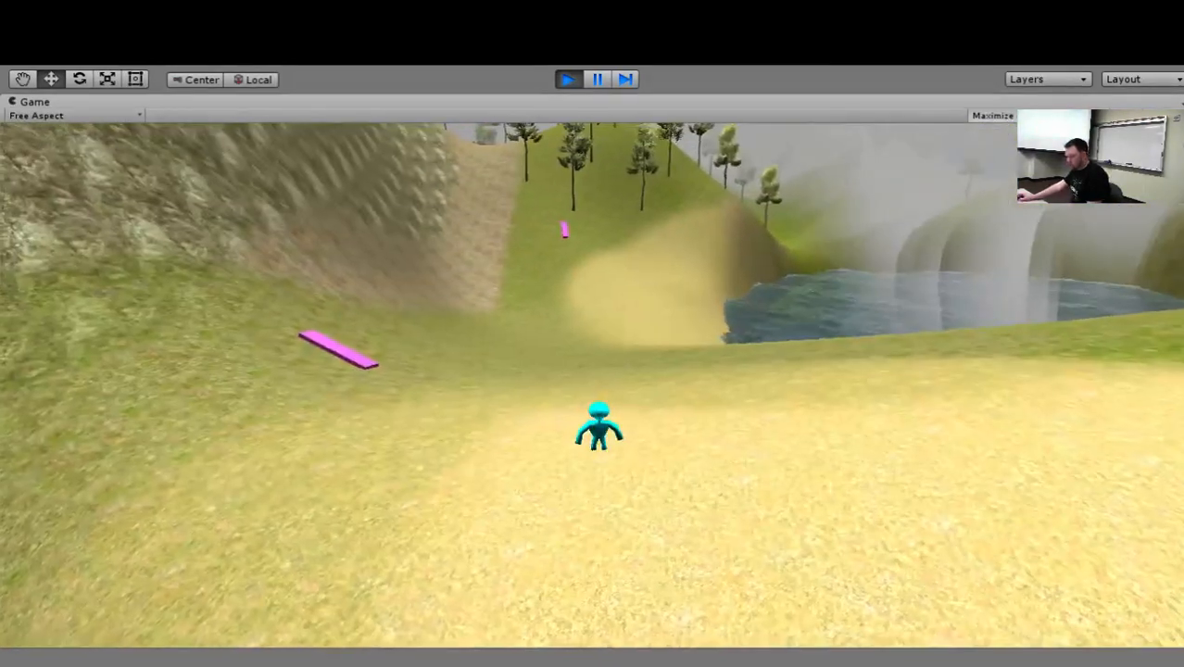
key(i)
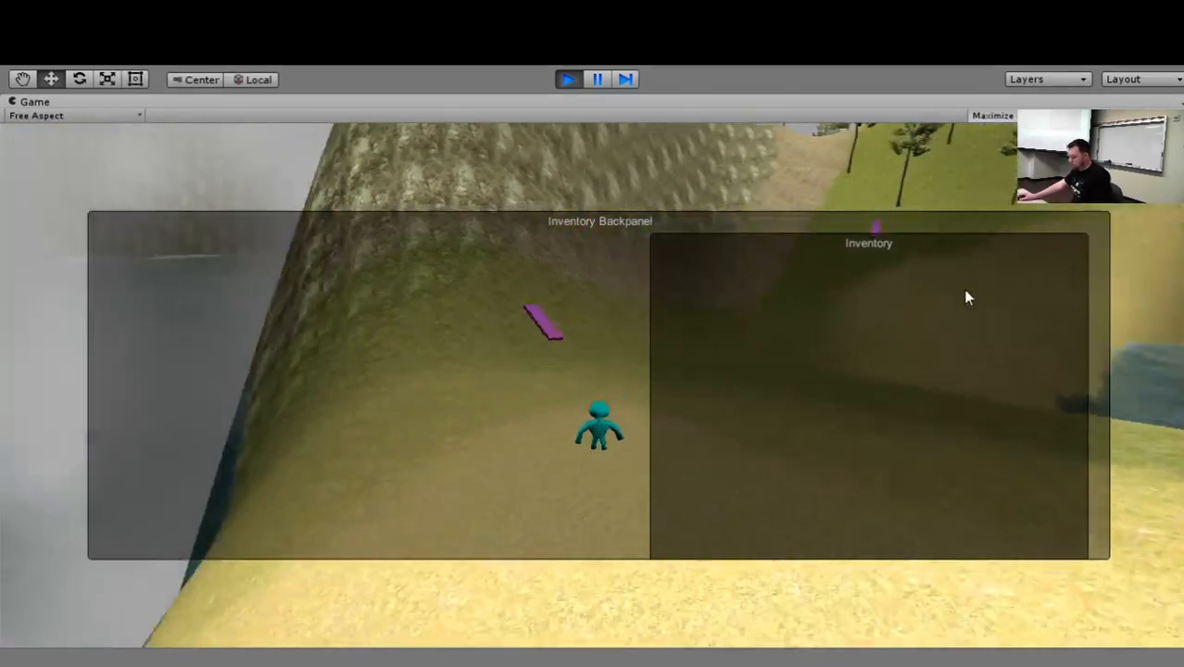
key(a)
key(w)
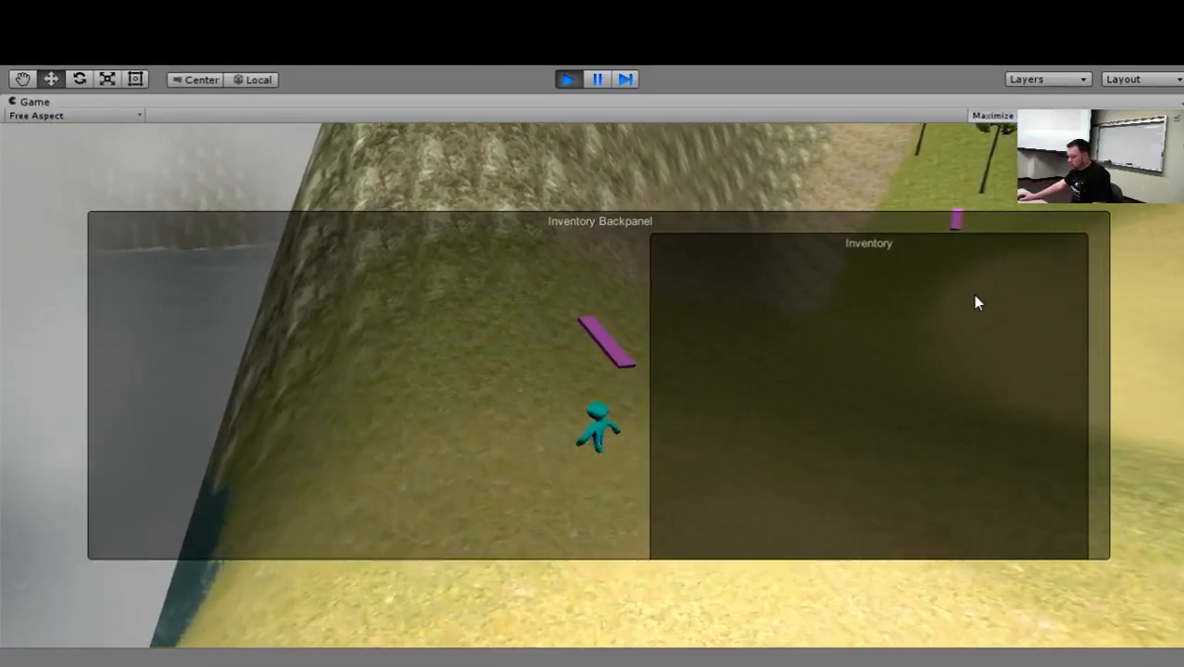
key(w)
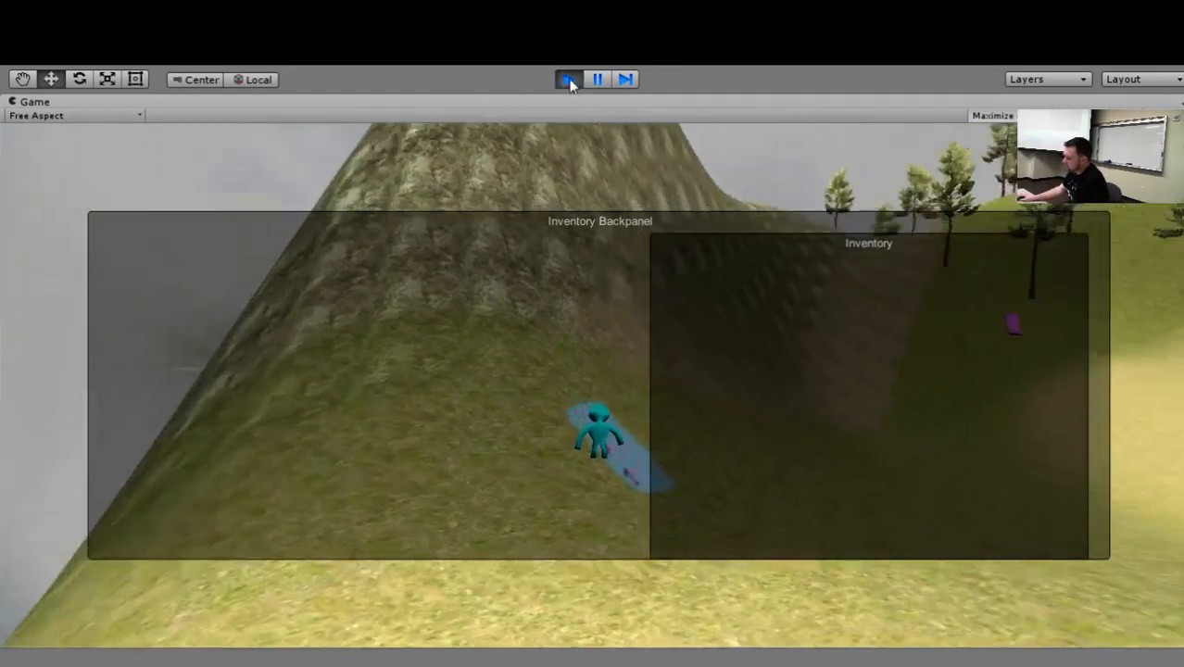
click(568, 81)
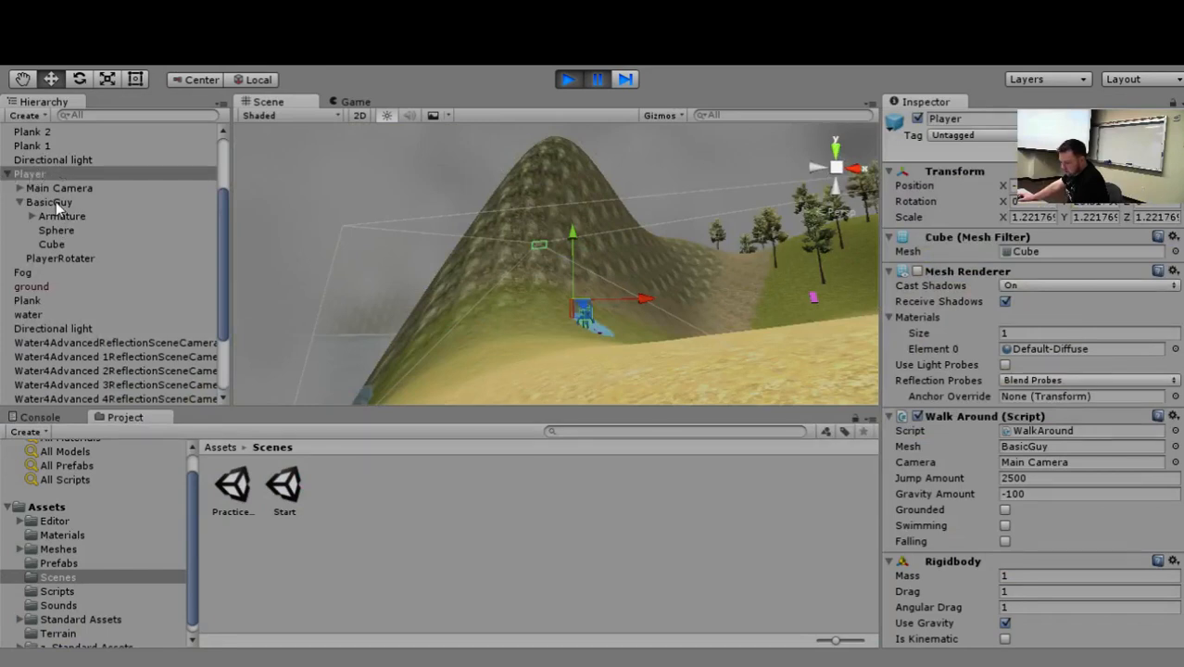
Deactivate the Plank object in the paused game, review its collider, renderer and particle components, and stop playback.
click(55, 301)
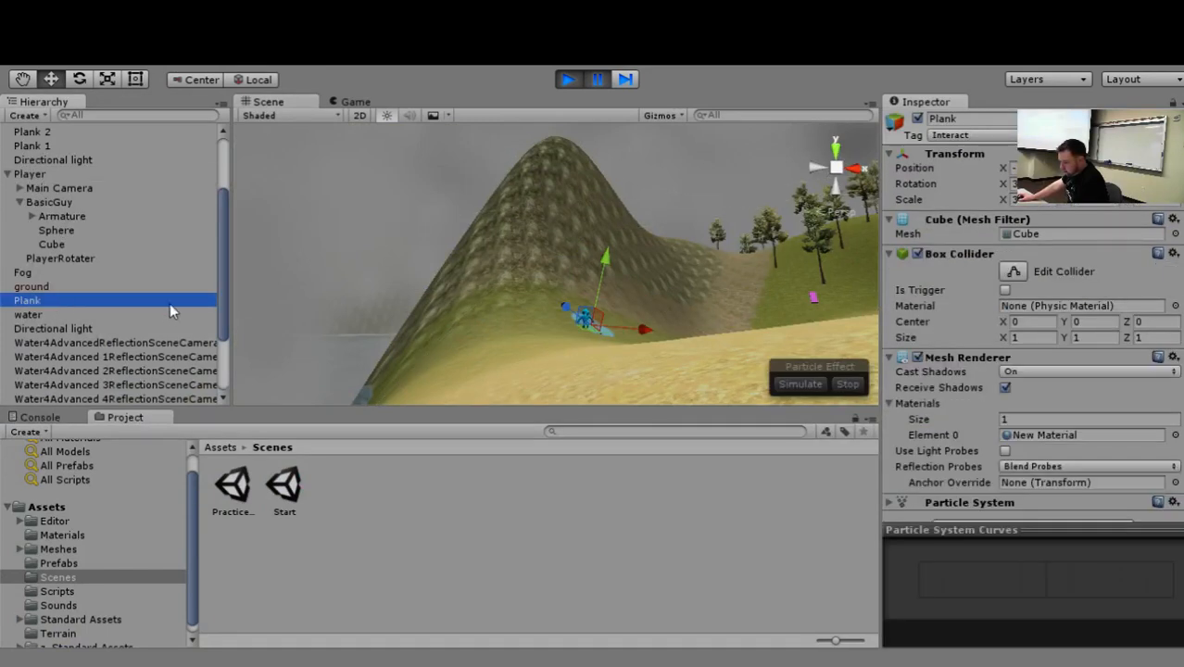
click(917, 118)
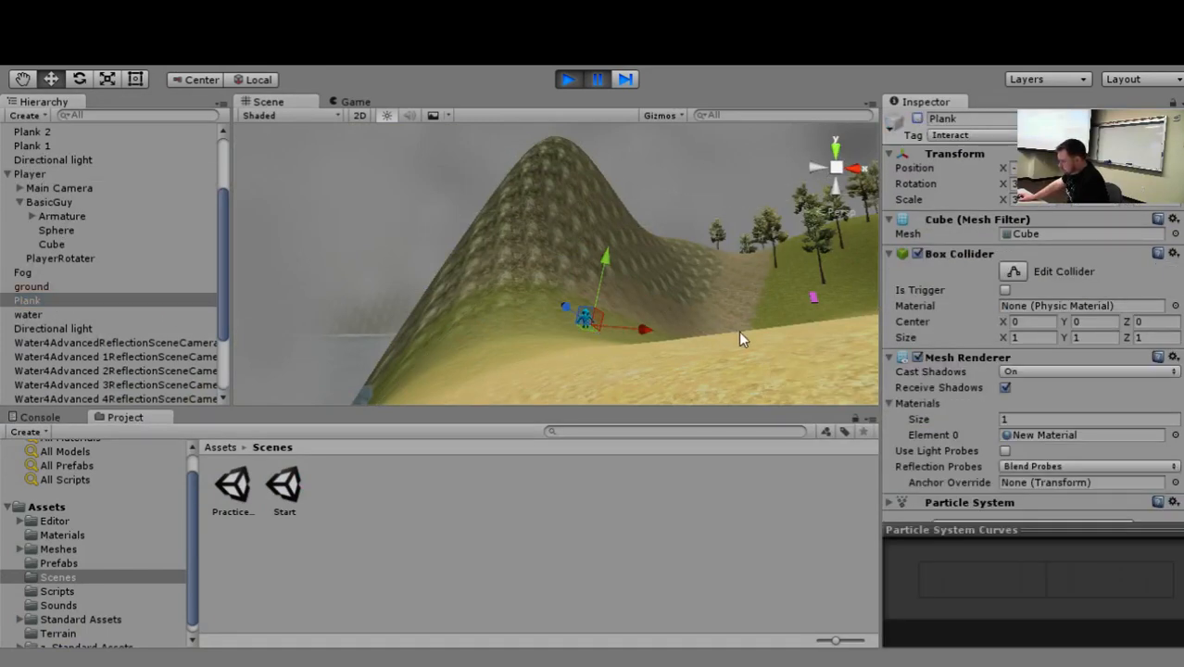
scroll(991, 327, down, 2)
scroll(992, 327, up, 2)
scroll(985, 315, down, 1)
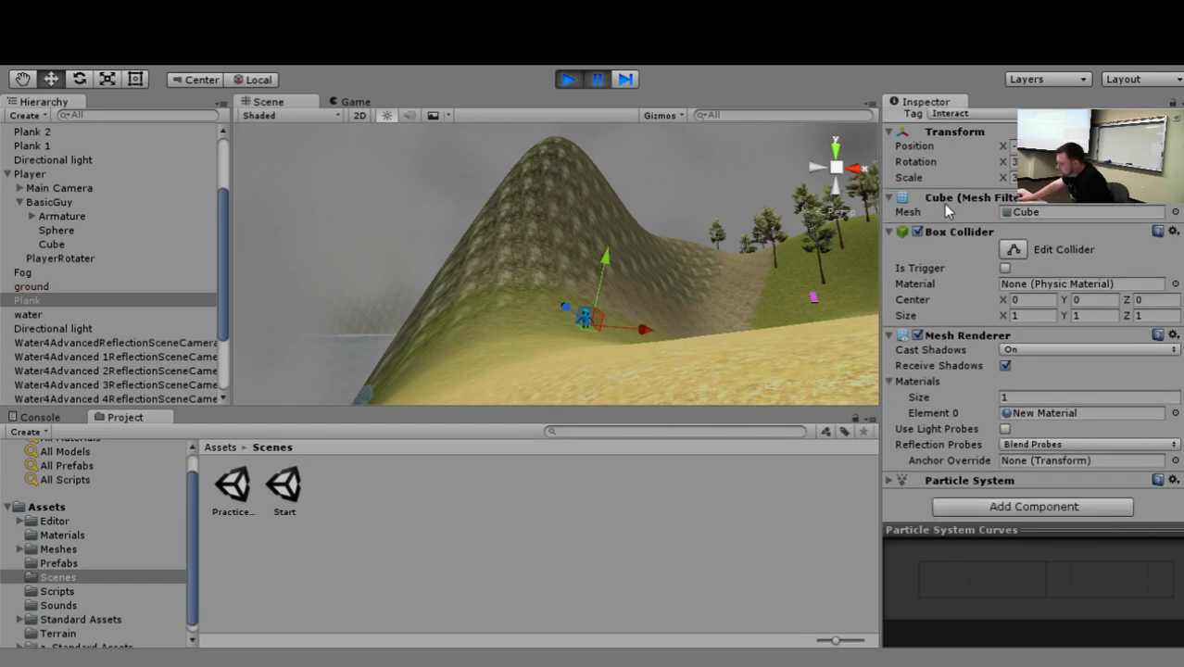
scroll(943, 199, up, 1)
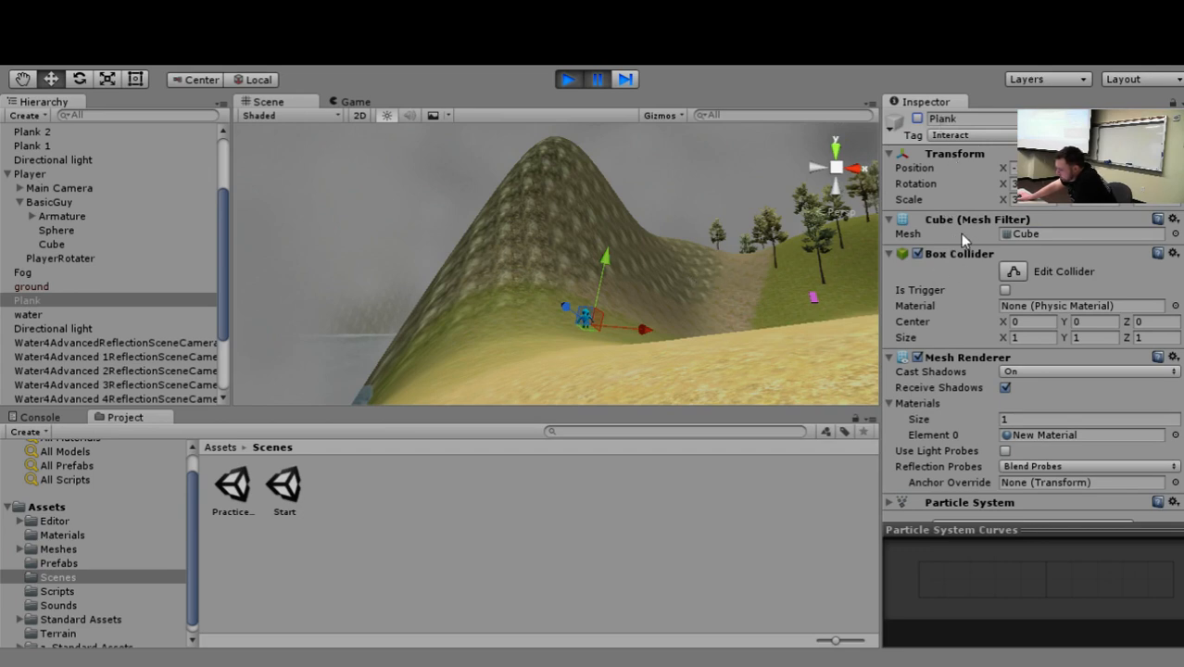
scroll(925, 229, down, 1)
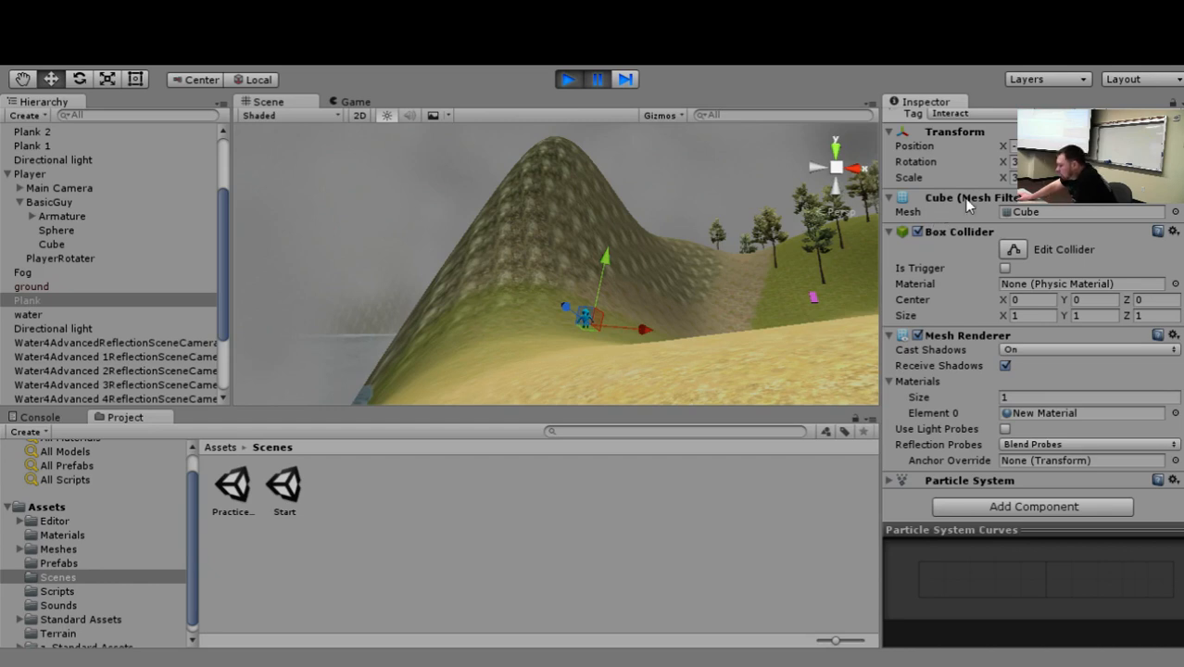
scroll(965, 188, up, 1)
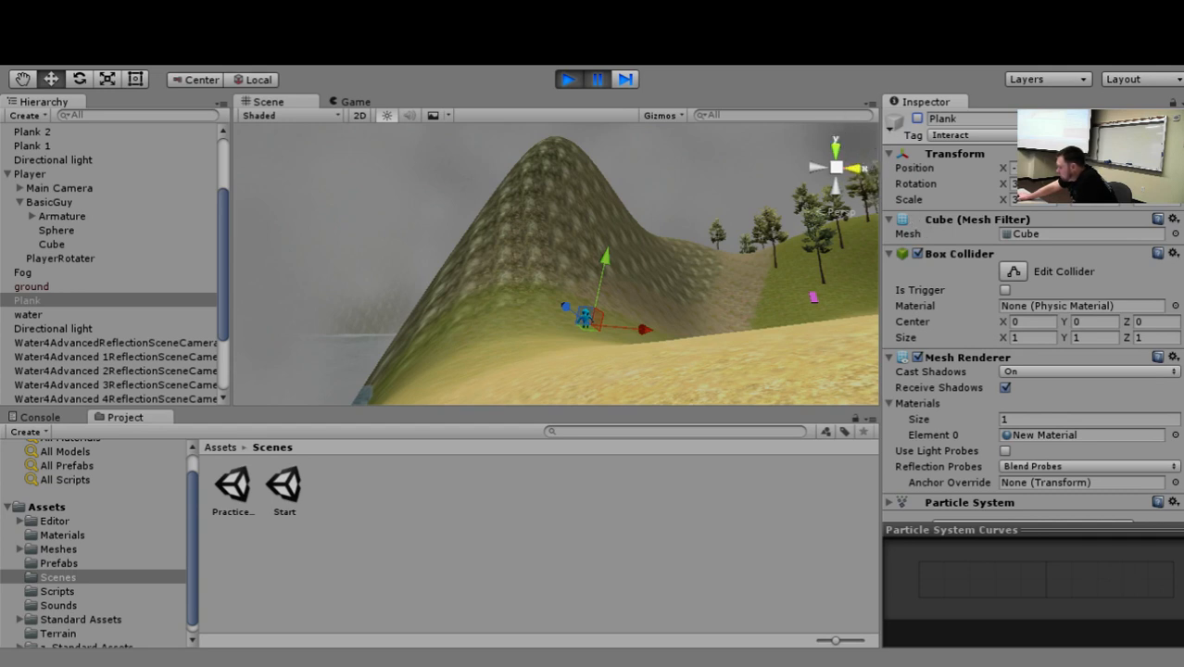
scroll(901, 271, down, 1)
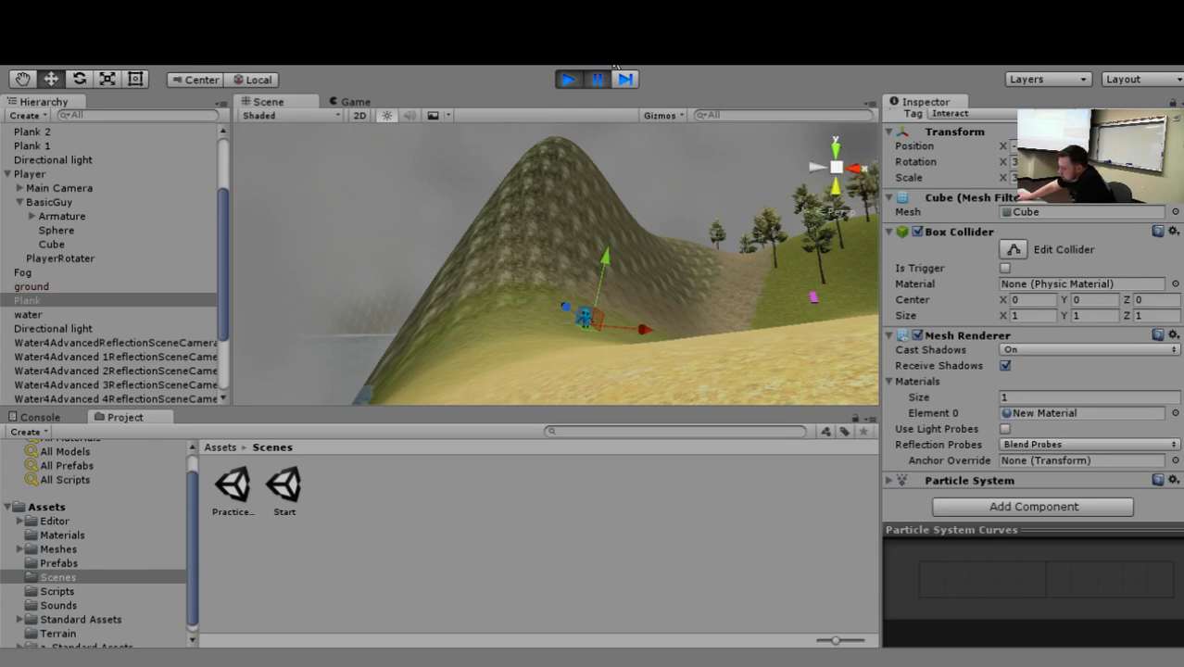
click(576, 76)
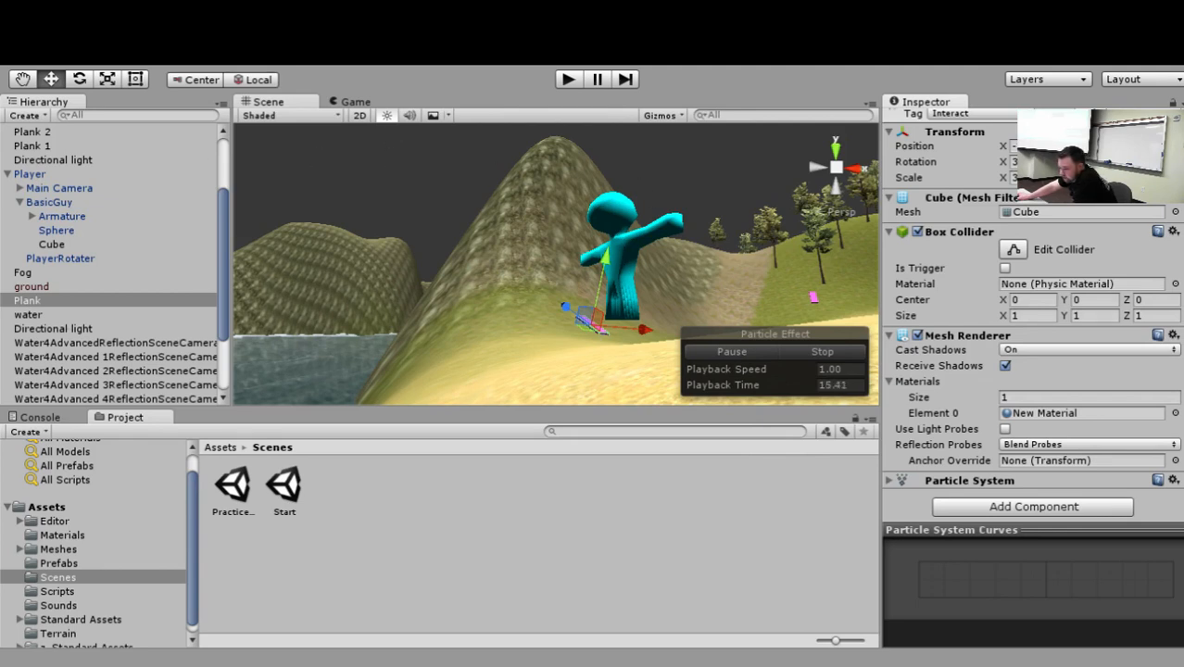
Examine the ground object's name and Terrain Collider in the scene, and the components of the Player.
drag(222, 250, 216, 222)
scroll(220, 213, up, 1)
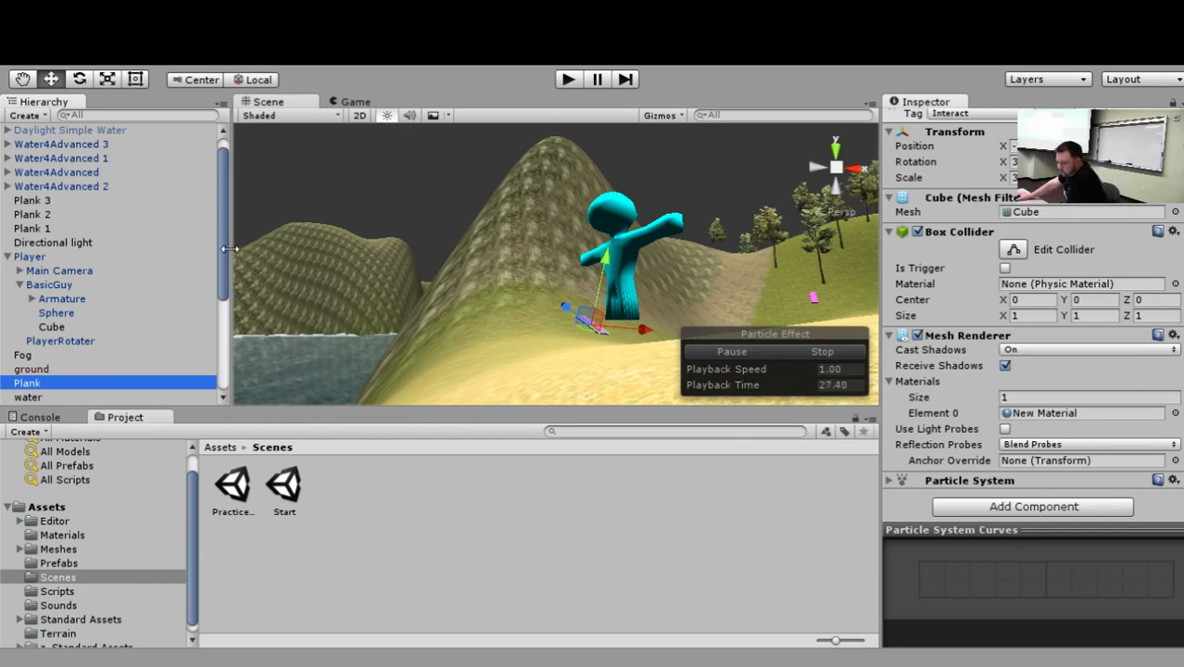
scroll(229, 251, up, 1)
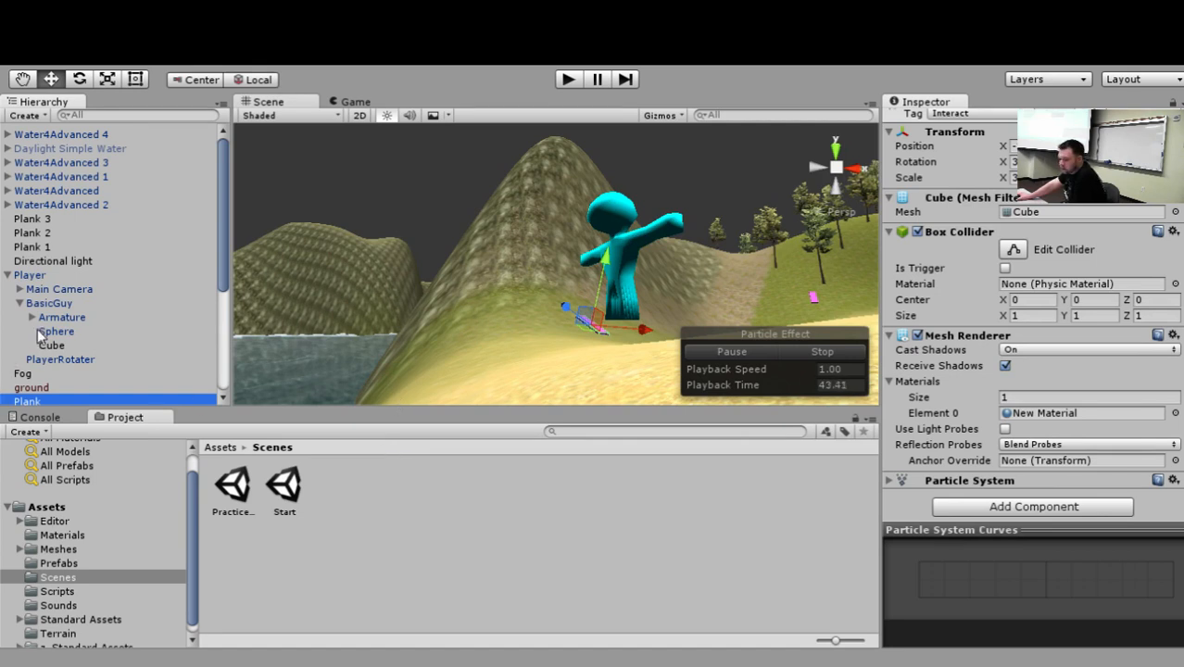
click(32, 387)
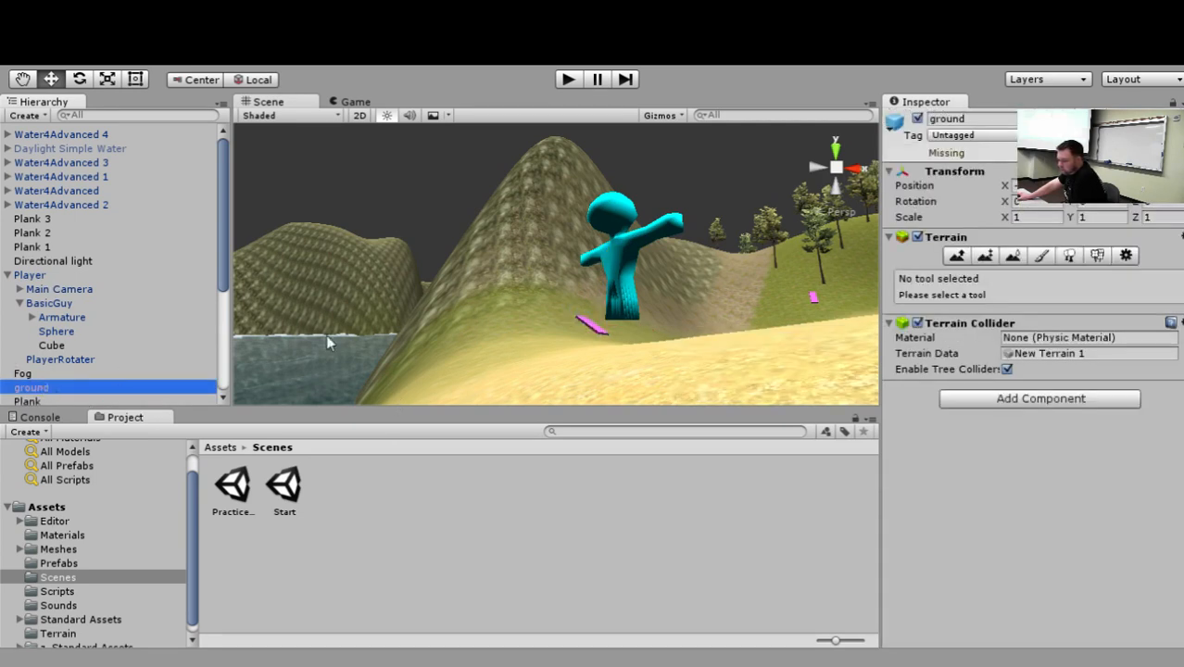
click(973, 118)
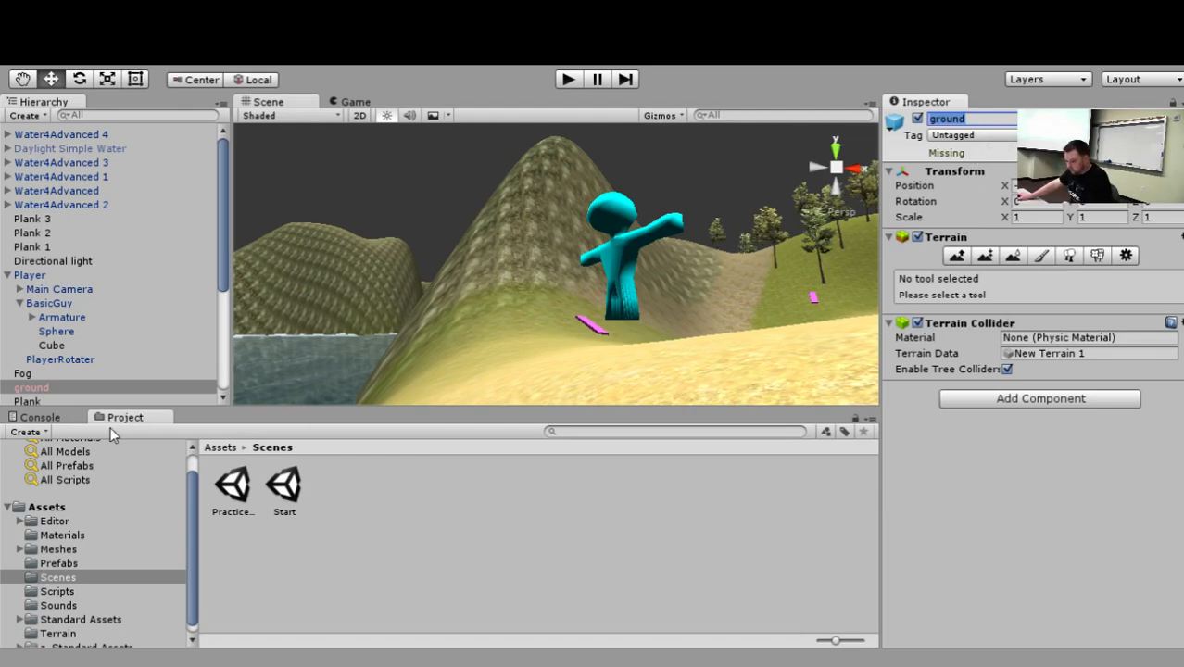
click(65, 290)
click(52, 277)
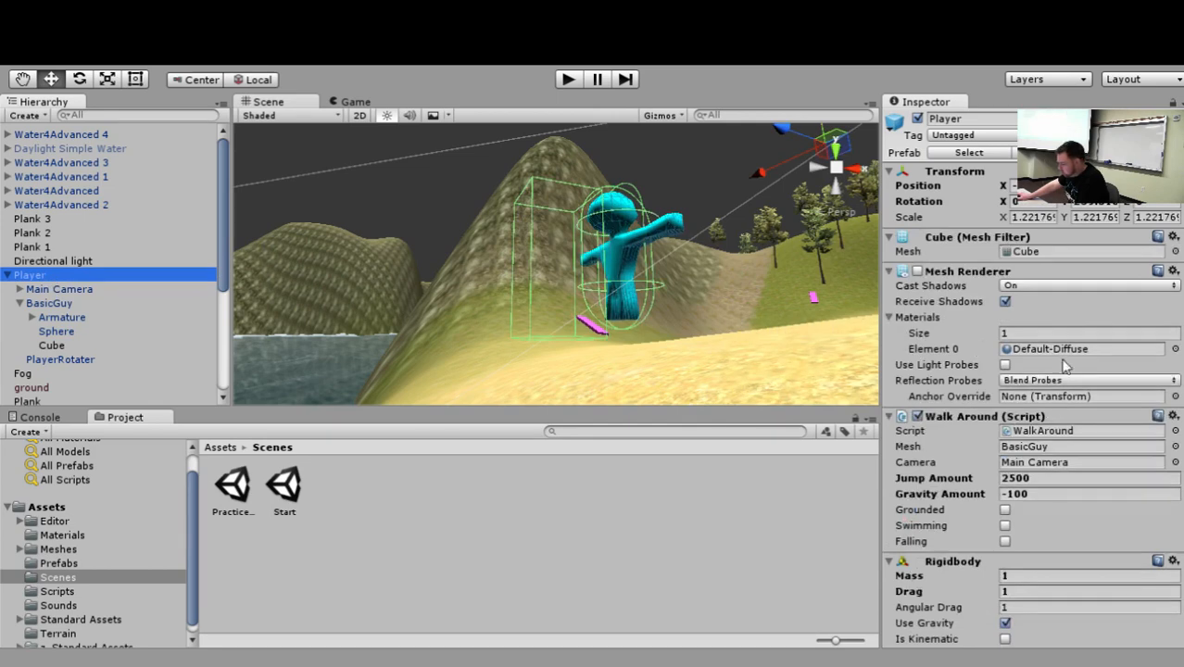
Open the Player's WalkAround script and read through it to the OnCollisionExit, OnCollisionStay and OnCollisionEnter functions.
click(1064, 432)
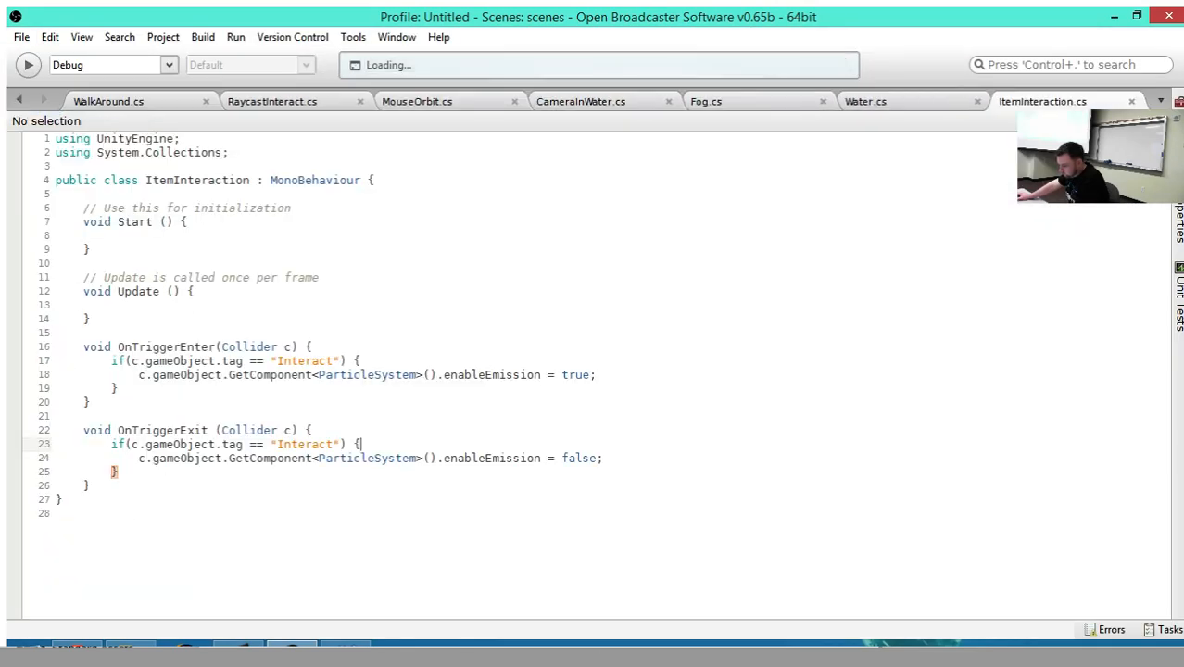
click(177, 102)
scroll(405, 300, down, 10)
scroll(405, 300, down, 7)
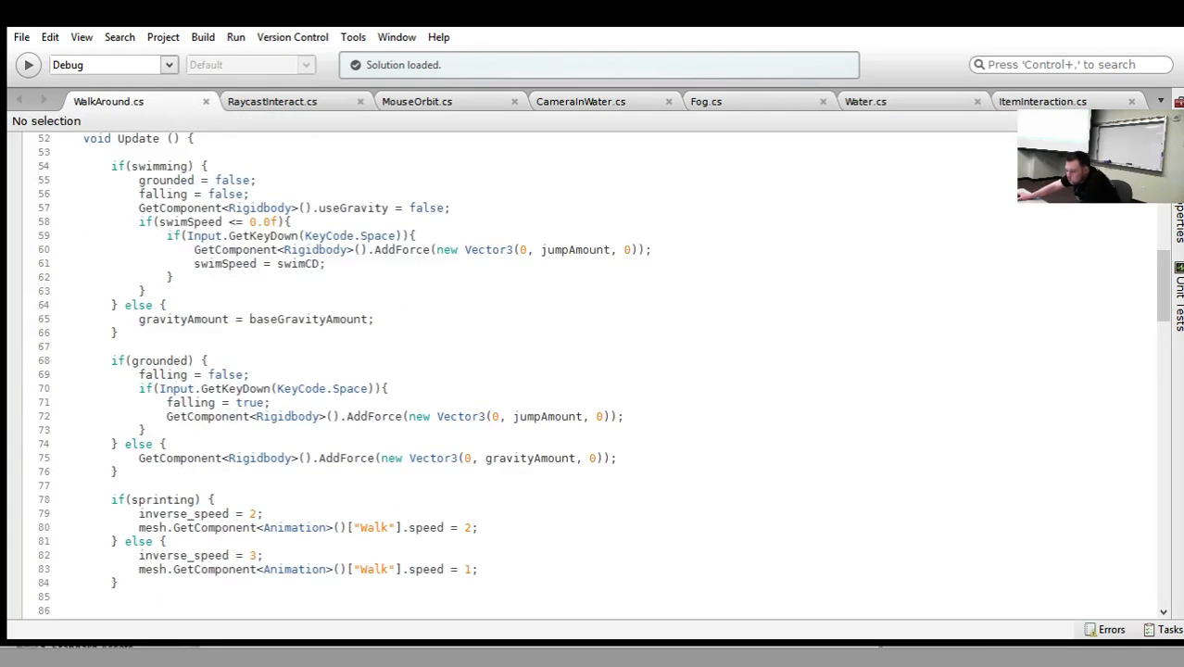
scroll(378, 335, down, 17)
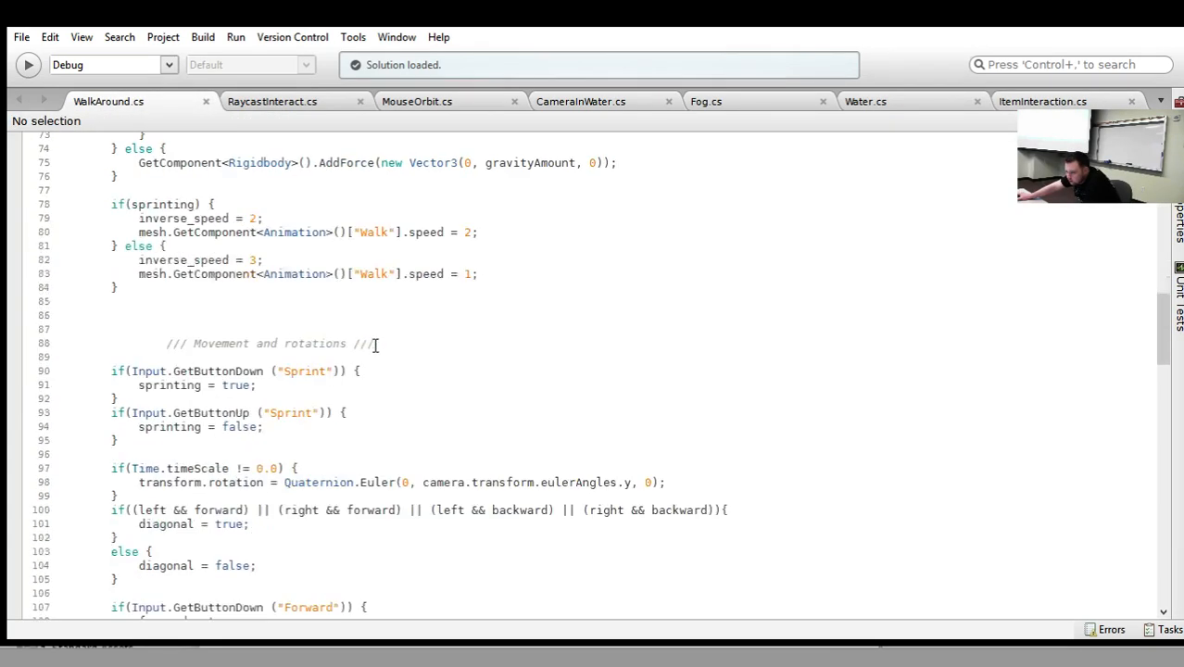
scroll(381, 340, down, 20)
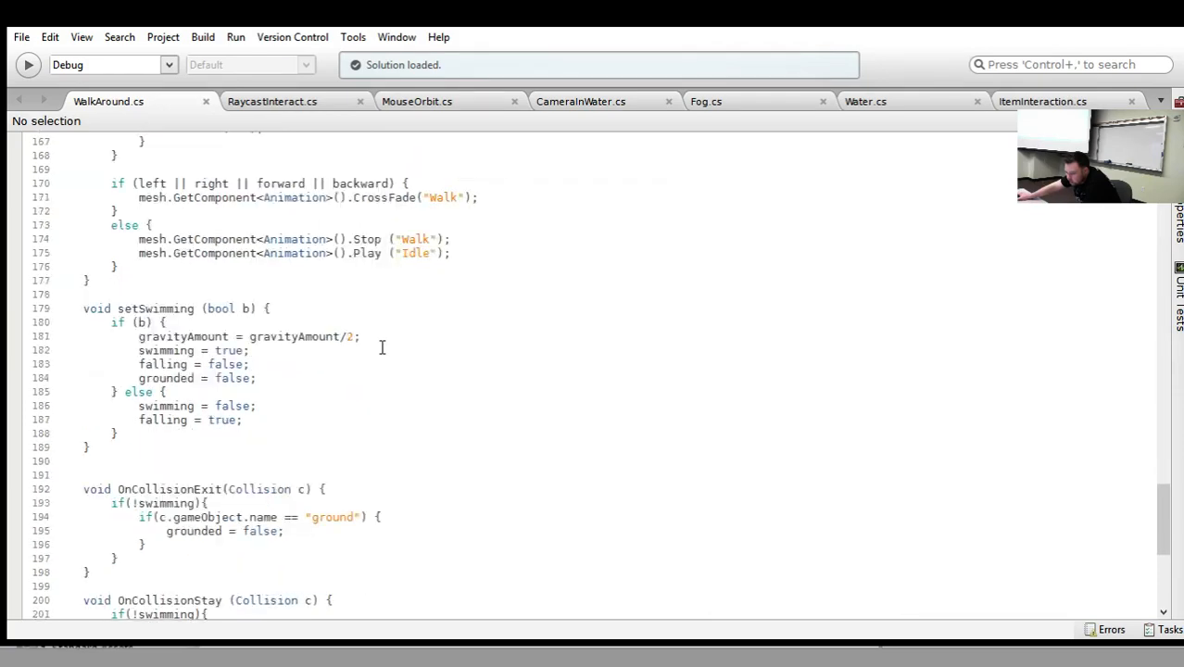
scroll(404, 360, down, 3)
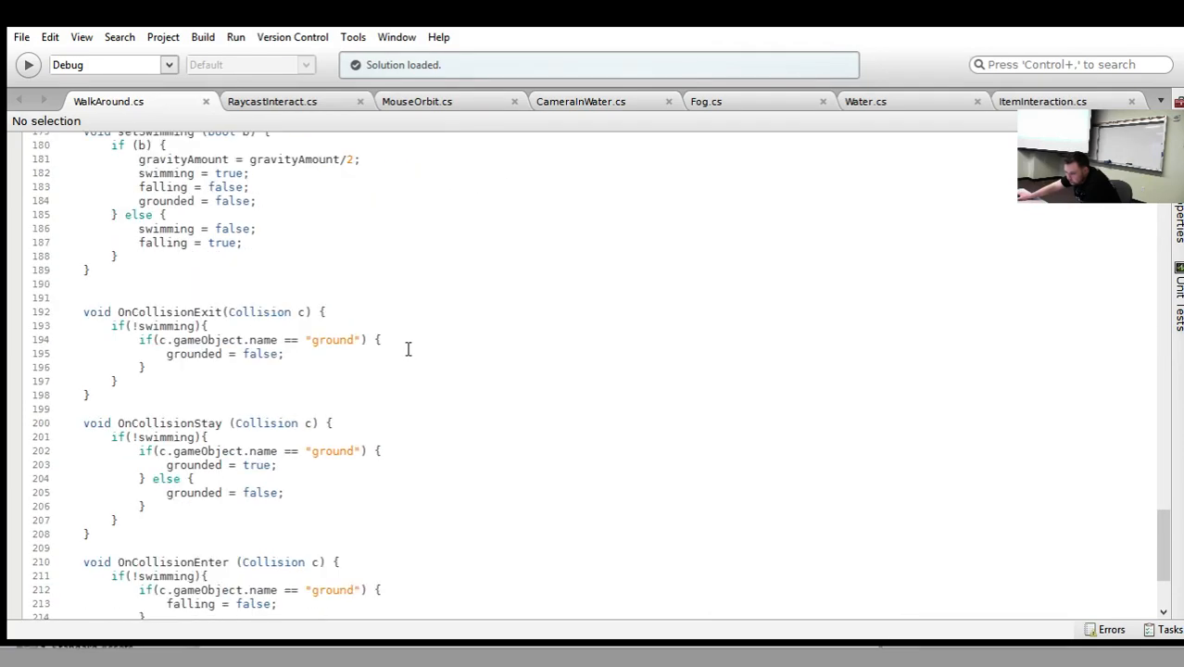
scroll(414, 348, down, 2)
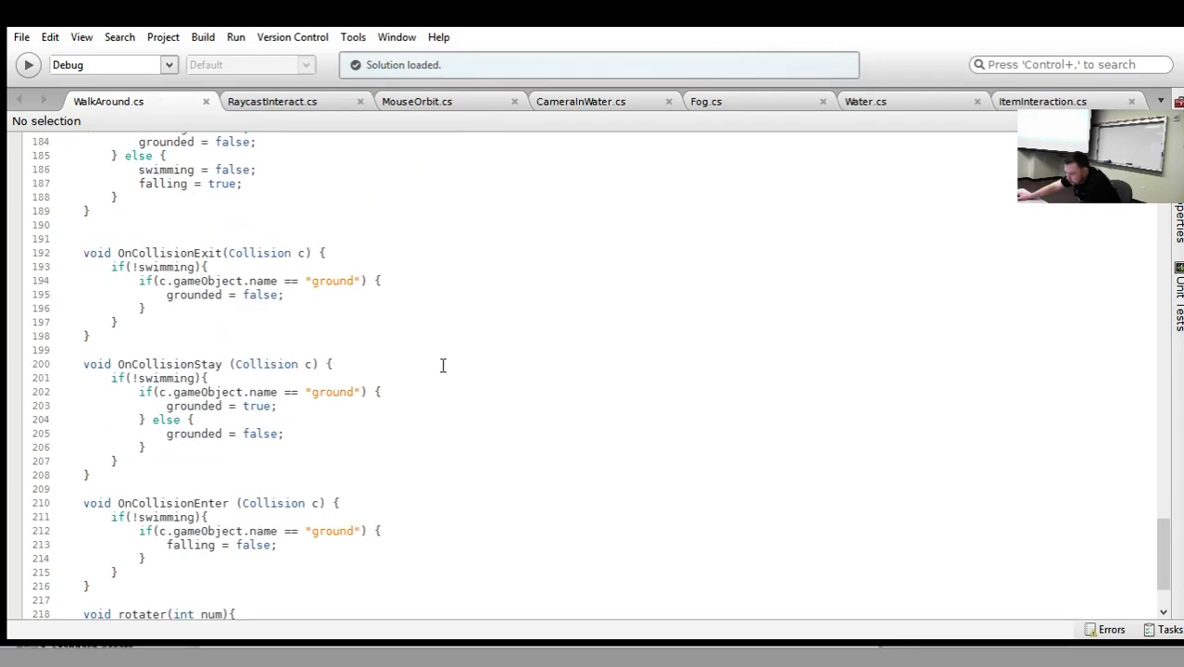
Highlight the ground name check and the "grounded = true;" line in OnCollisionStay, then clear the selection.
drag(83, 364, 369, 394)
click(155, 387)
drag(172, 406, 298, 406)
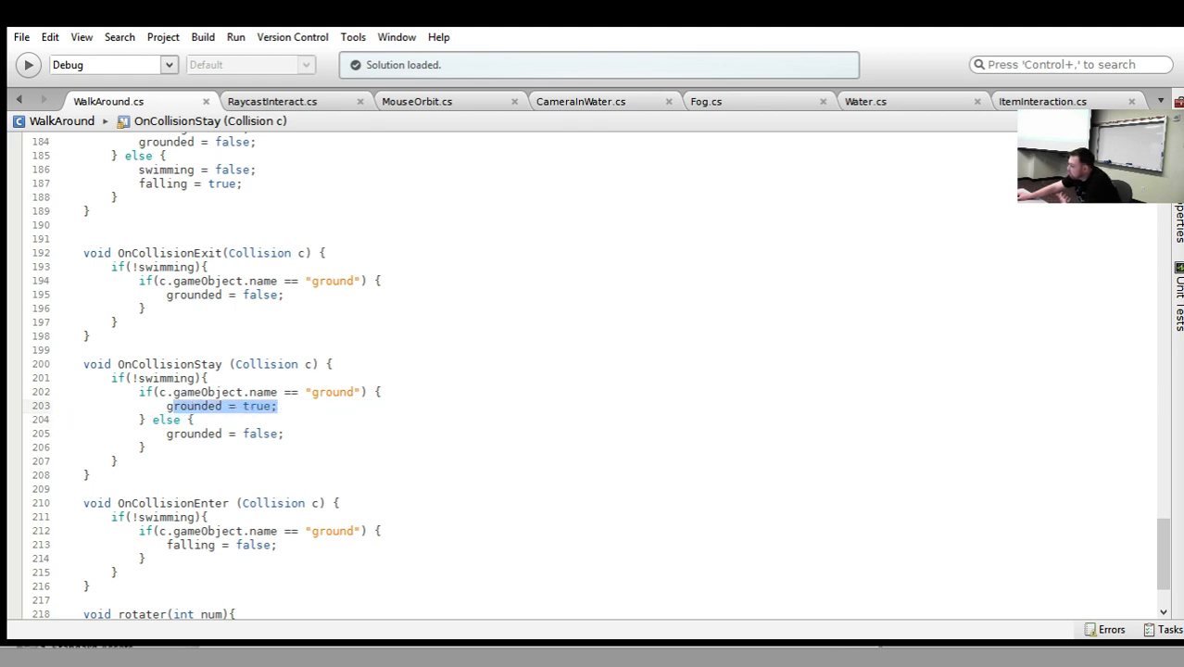
click(382, 362)
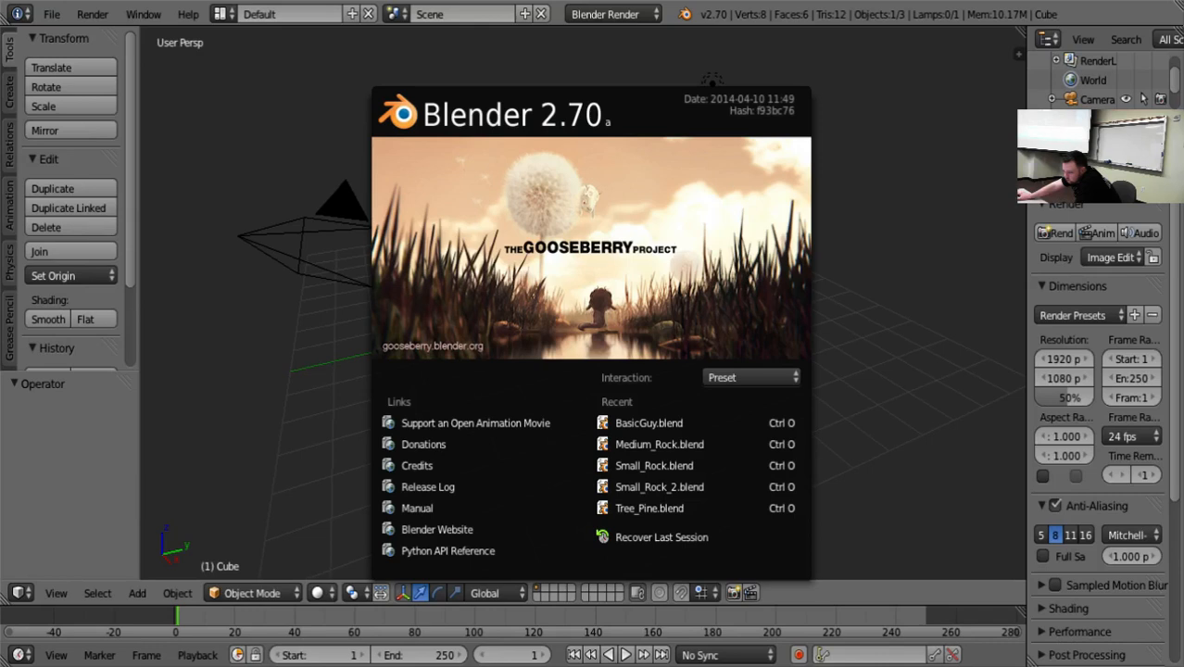
Review the interaction presets on the splash screen and close it to reach the default cube.
click(794, 379)
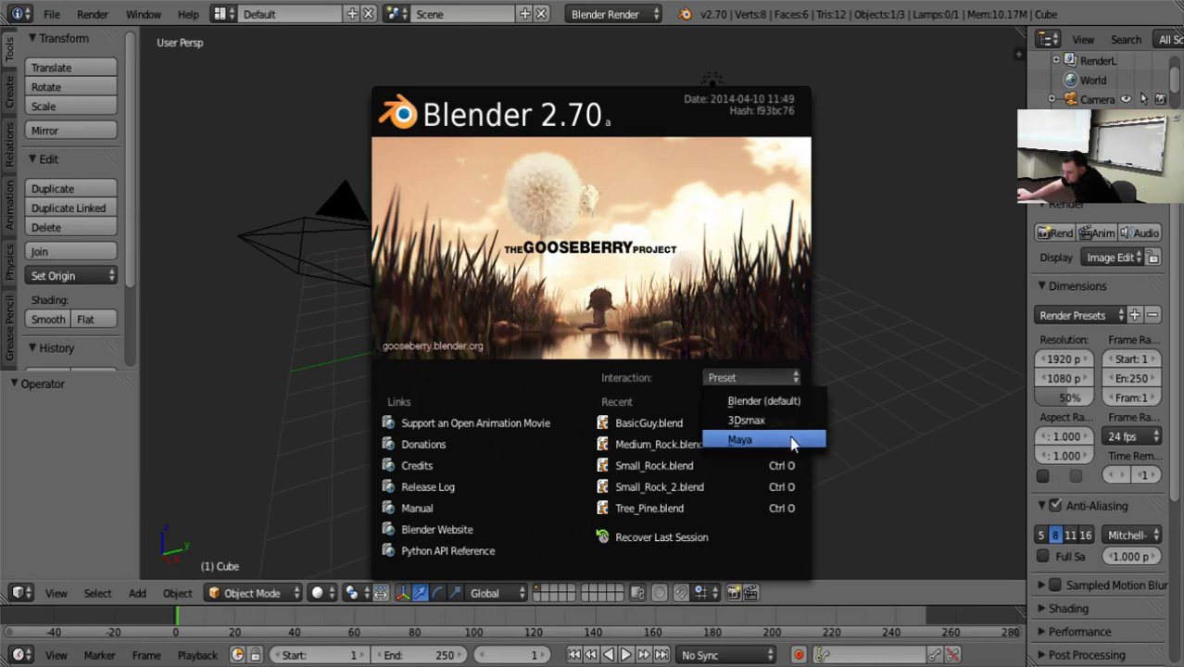
click(921, 339)
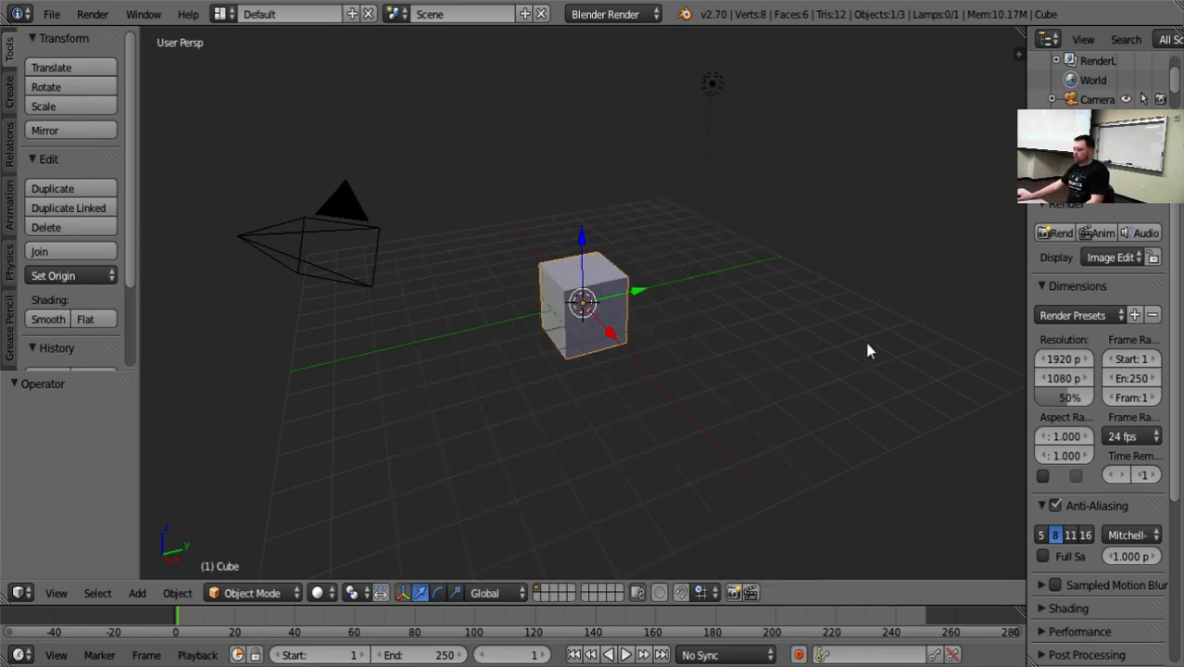
middle_drag(869, 351, 574, 439)
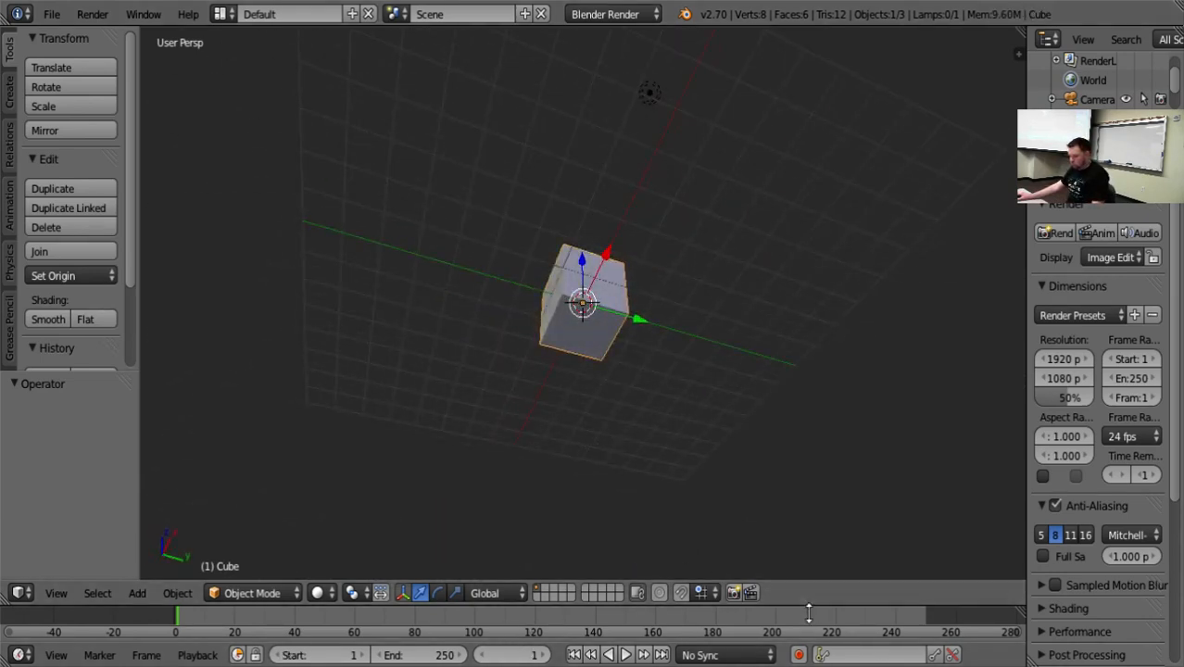
Turn the timeline area into a Text Editor, cancel opening a file, and create a new text block.
click(22, 655)
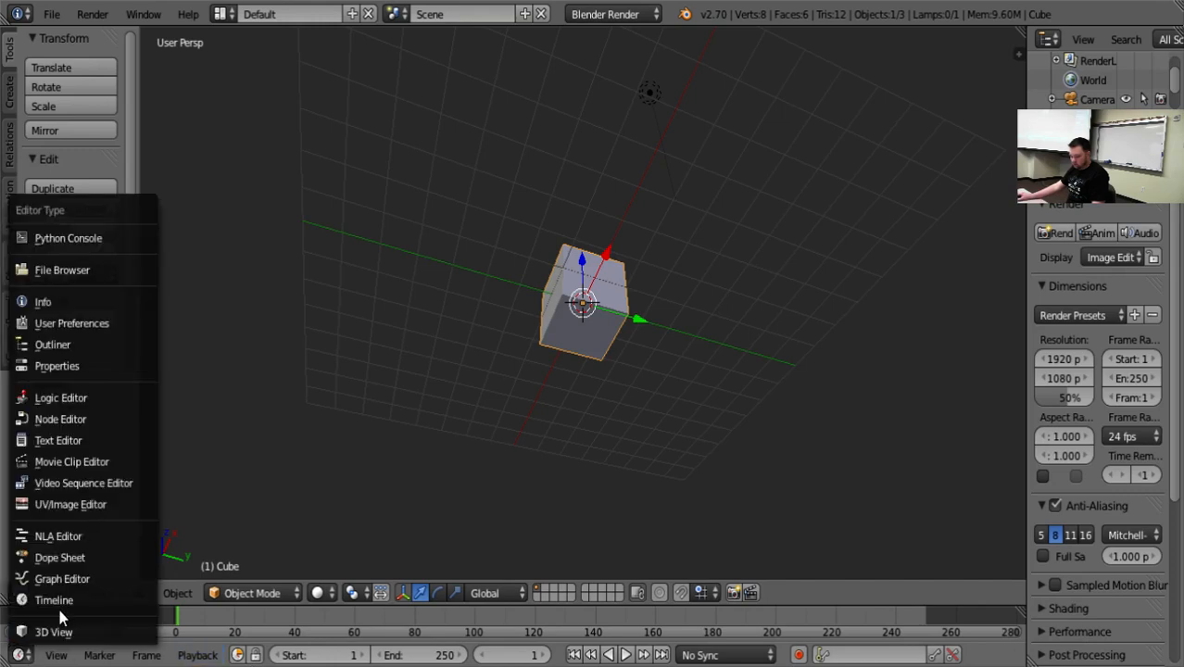
click(103, 441)
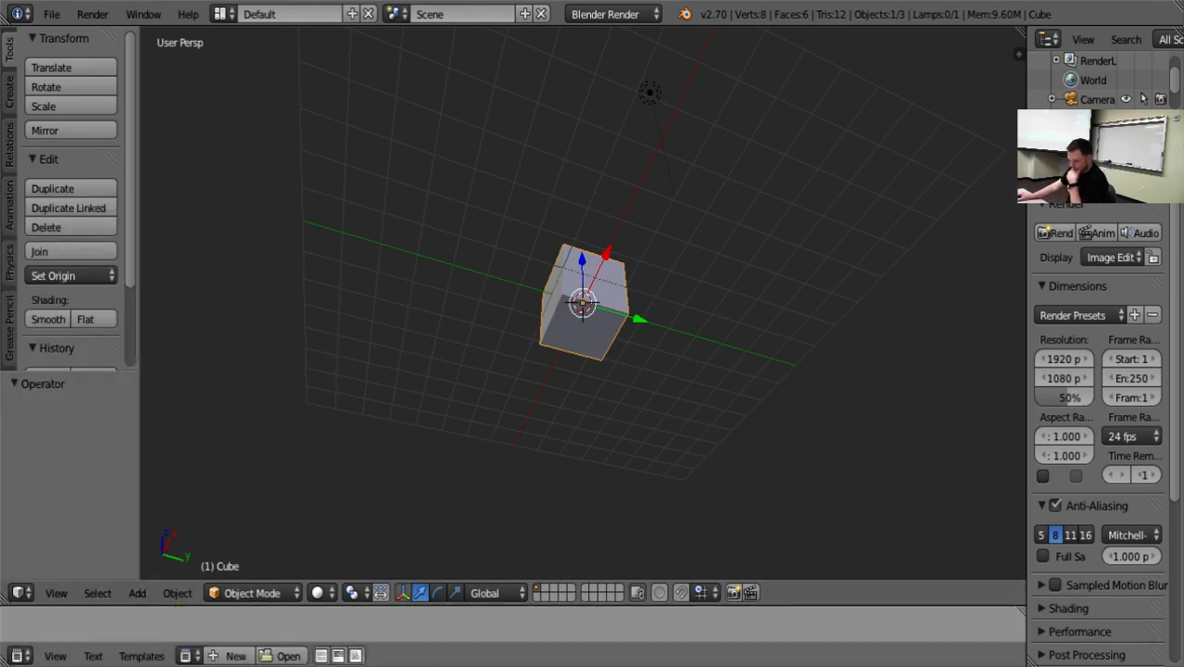
click(269, 656)
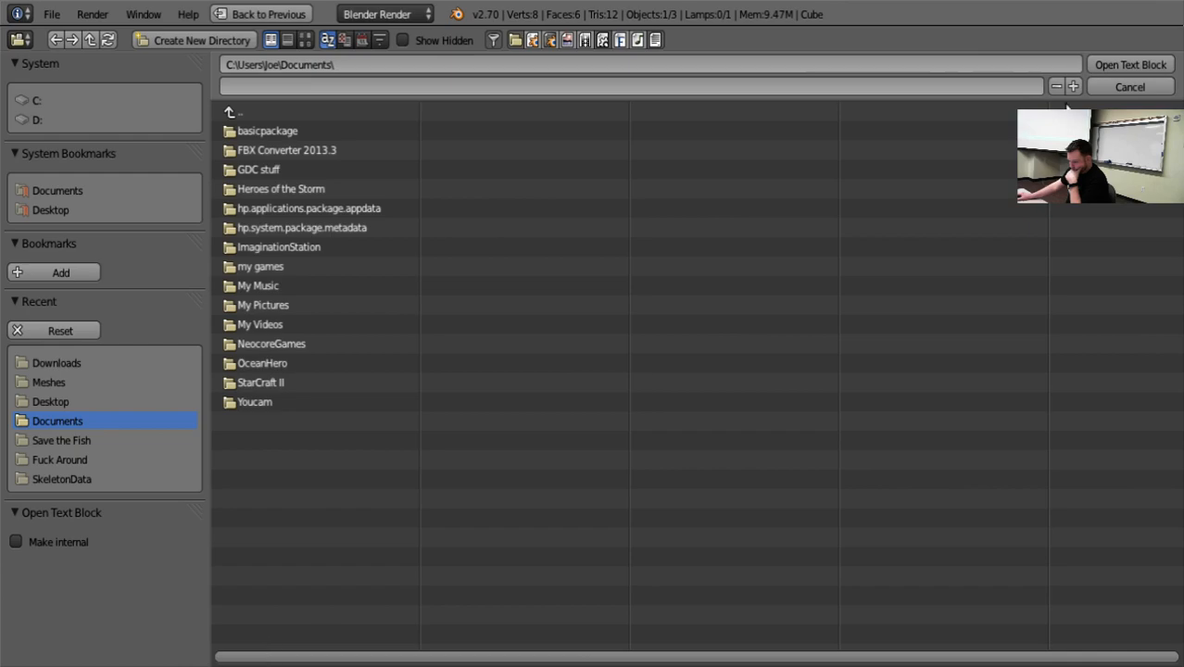
click(1148, 88)
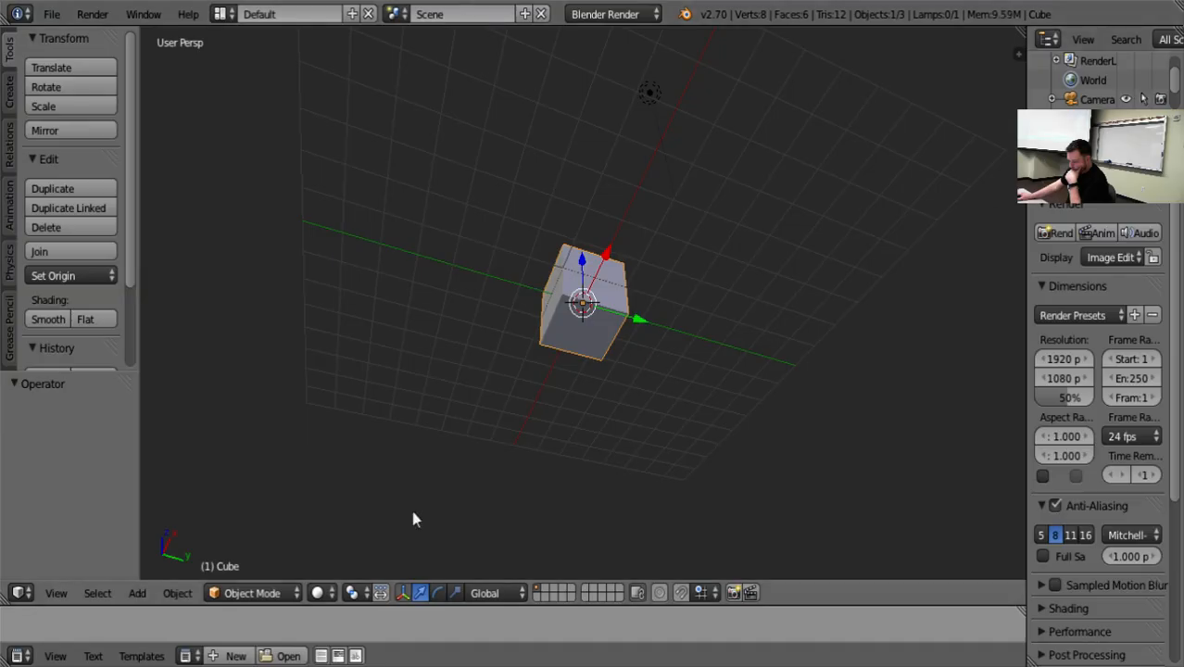
key(space)
click(230, 656)
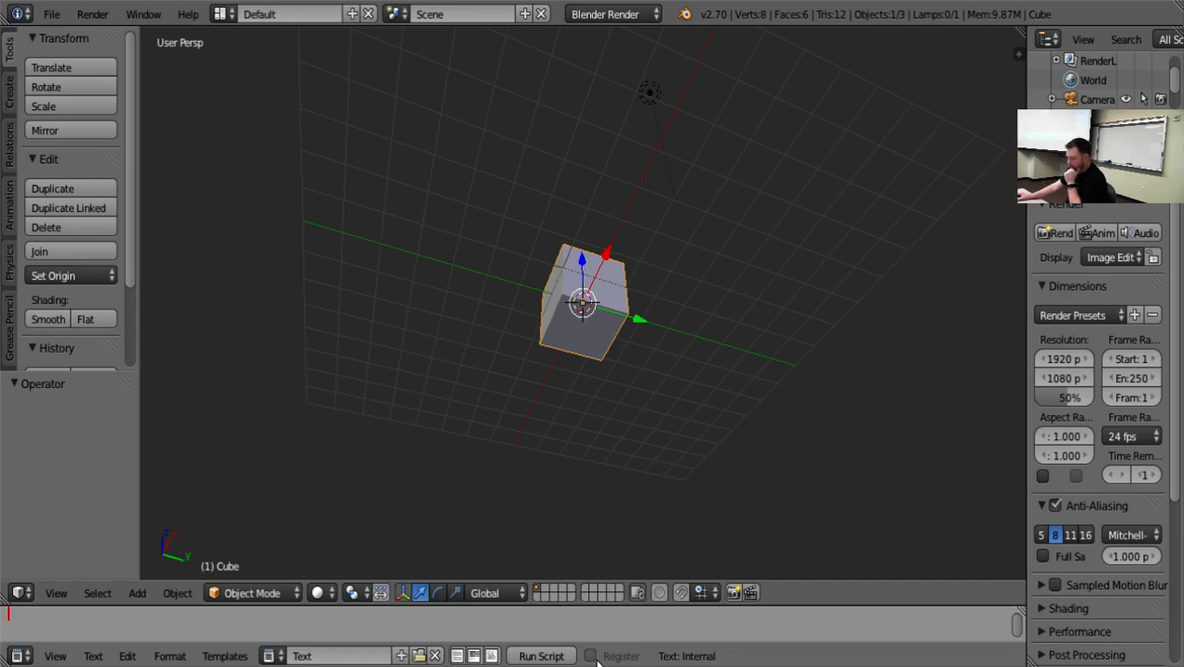
Merge the text editor area into the 3D View so that the view fills the space.
click(19, 656)
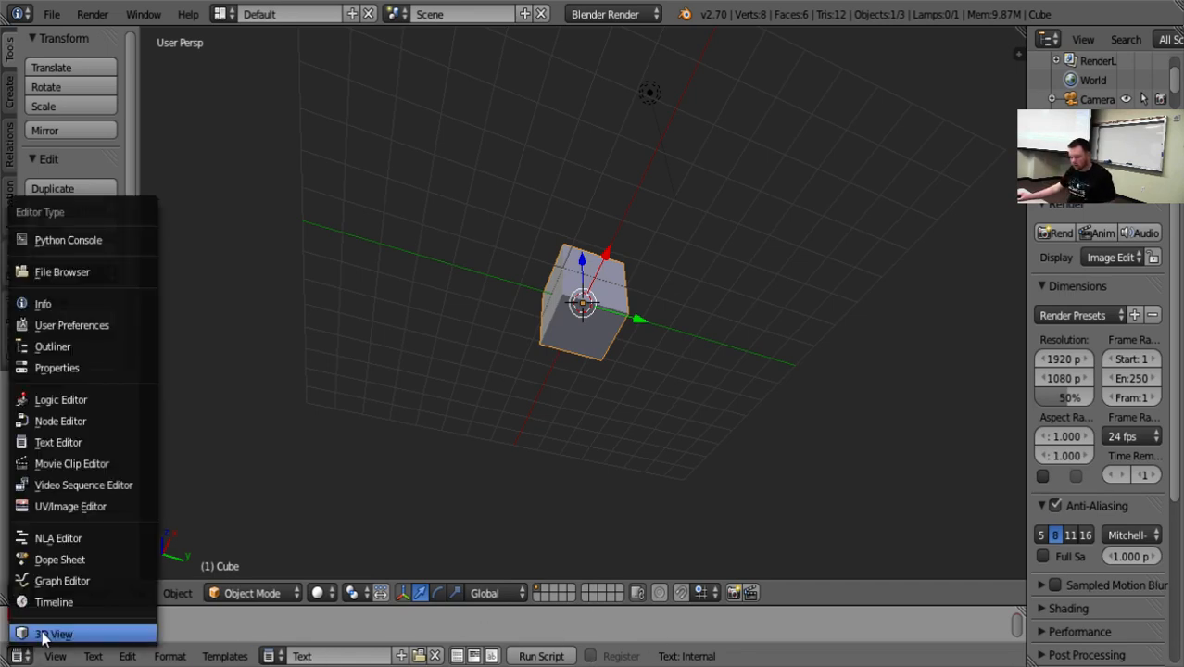
drag(6, 600, 17, 636)
middle_drag(957, 299, 676, 411)
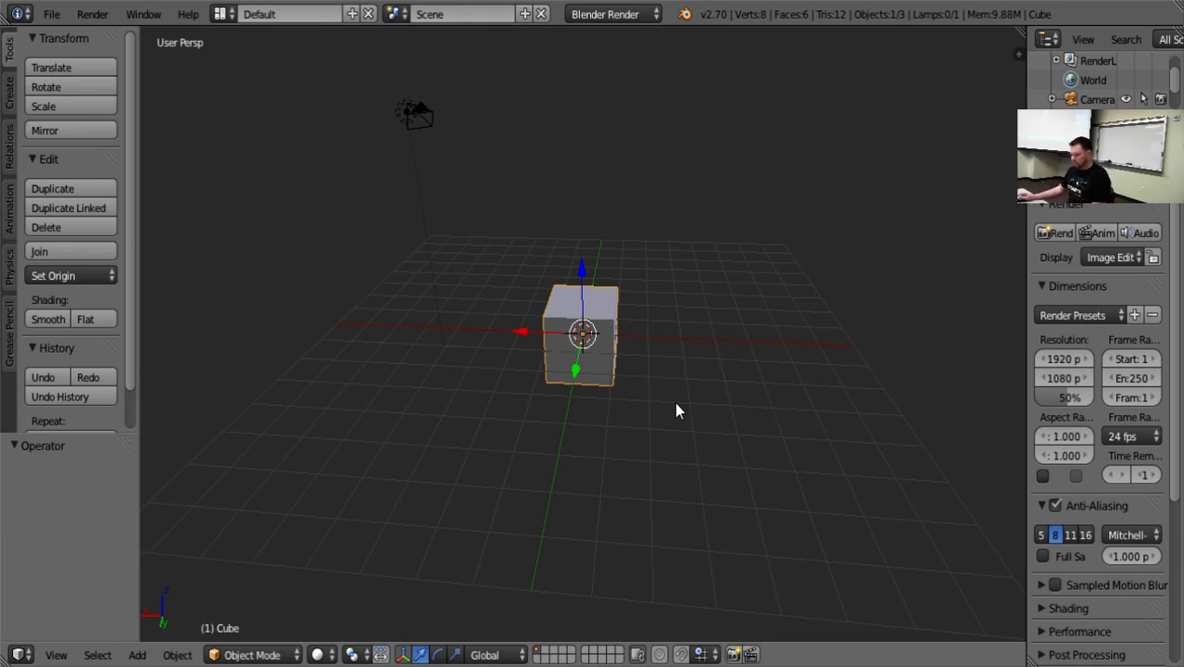
Examine the cube in quad view and in a single orthographic view, and return to perspective.
key(ctrl+alt+q)
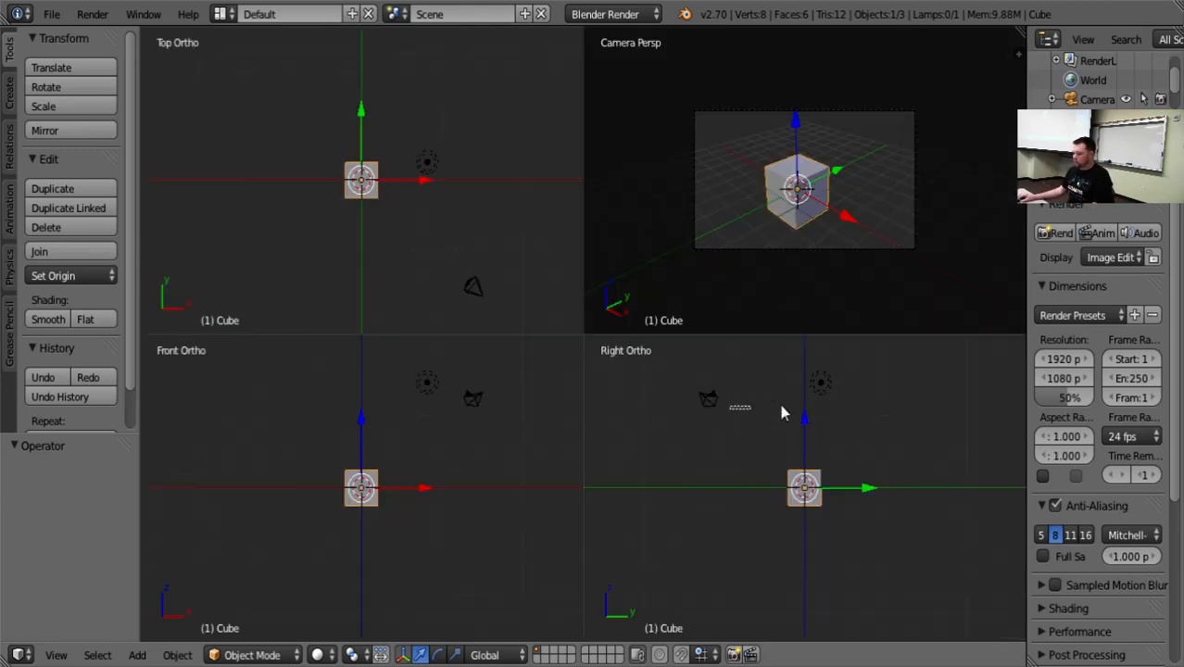
key(ctrl+Up)
key(ctrl+Up)
key(ctrl+Up)
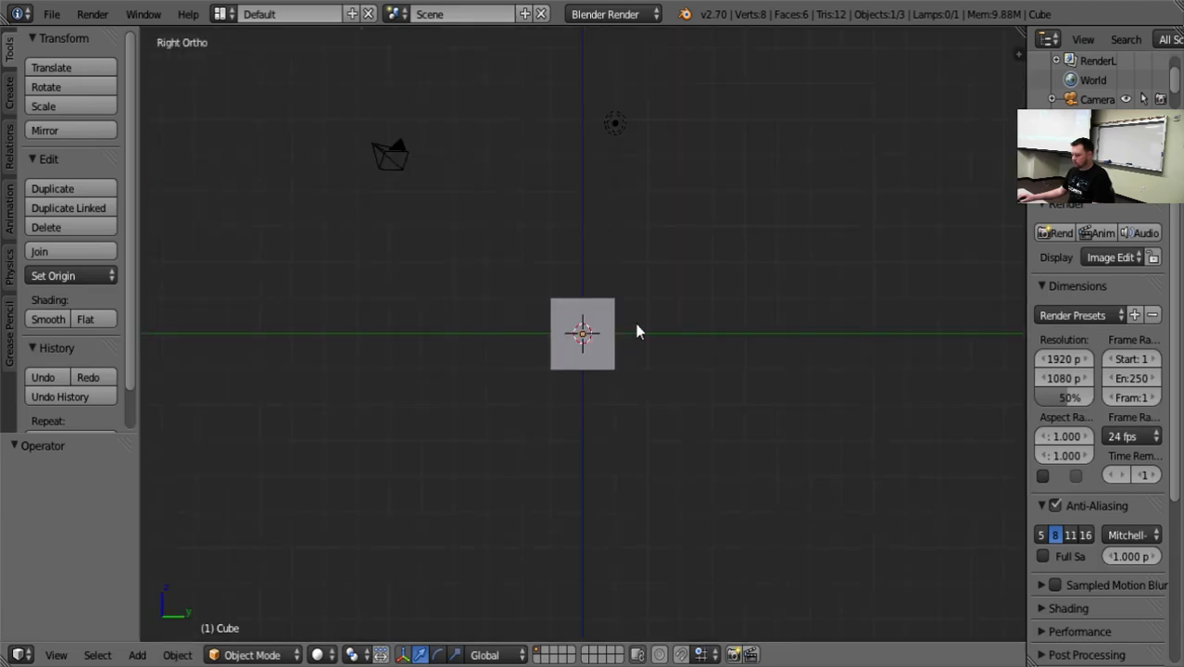
key(KP_1)
middle_drag(577, 366, 700, 415)
Select the cube and move it about -5.308 along the Y axis.
right_click(611, 327)
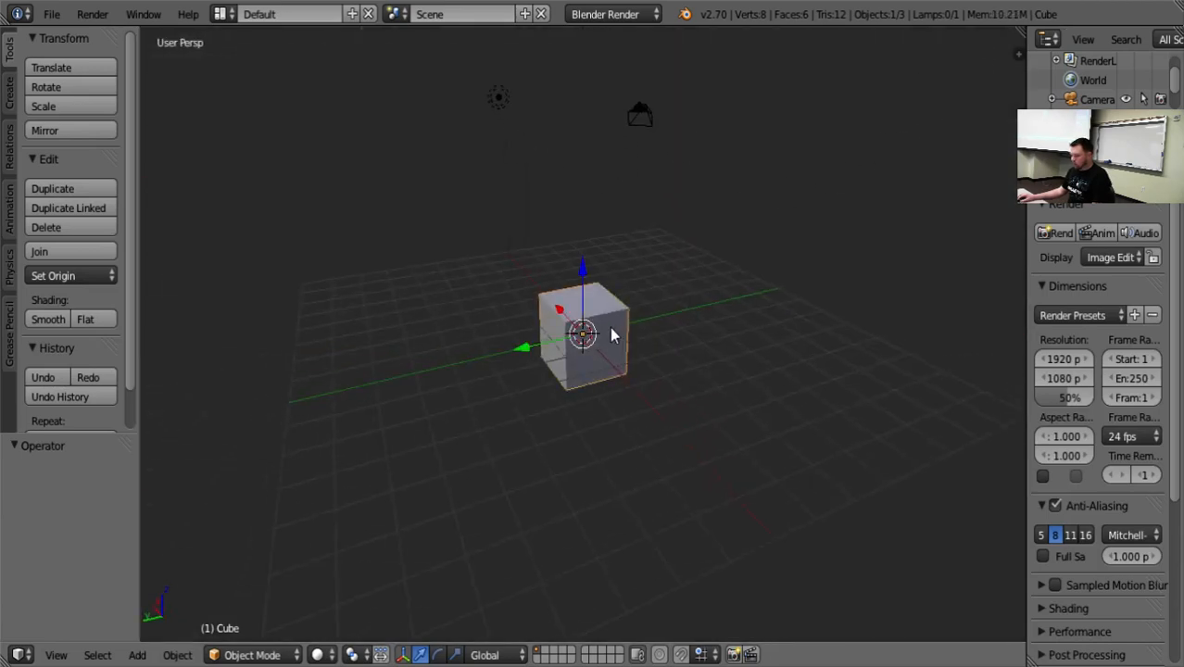
middle_drag(753, 368, 592, 364)
drag(519, 331, 700, 341)
Scale the cube into a thin wall by about 0.231 on Y, 7.181 on X and 2.970 on Z.
key(s)
key(y)
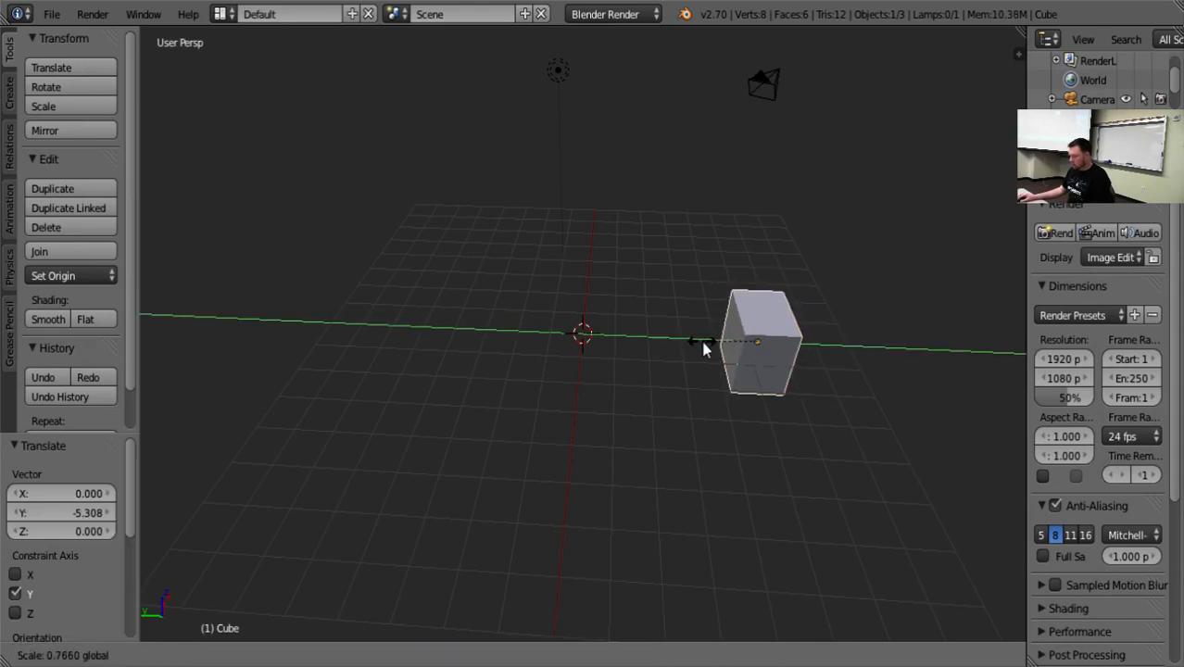
click(746, 351)
middle_drag(838, 389, 1003, 356)
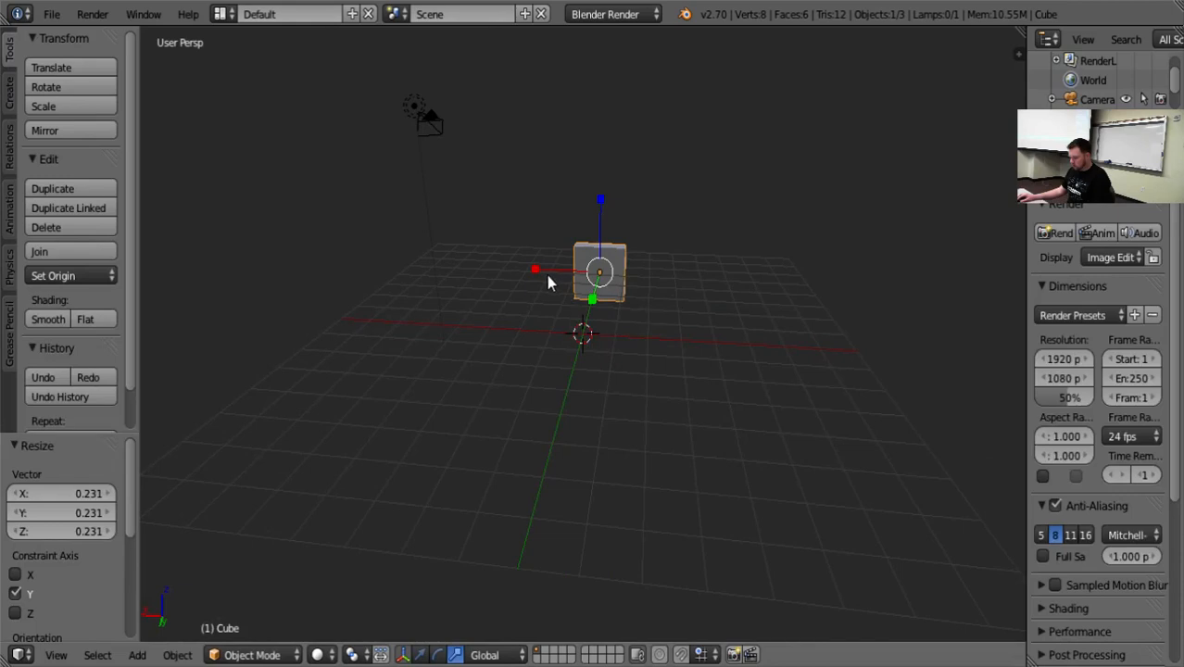
key(s)
key(x)
click(1171, 260)
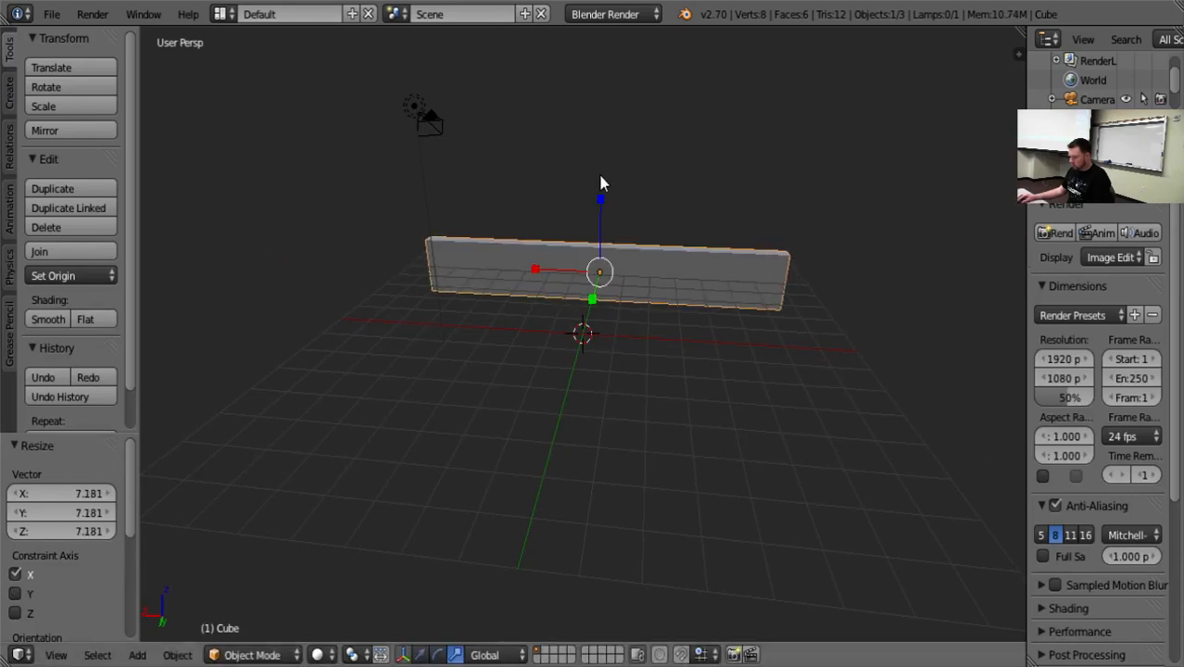
key(s)
key(z)
click(592, 87)
middle_drag(592, 87, 674, 378)
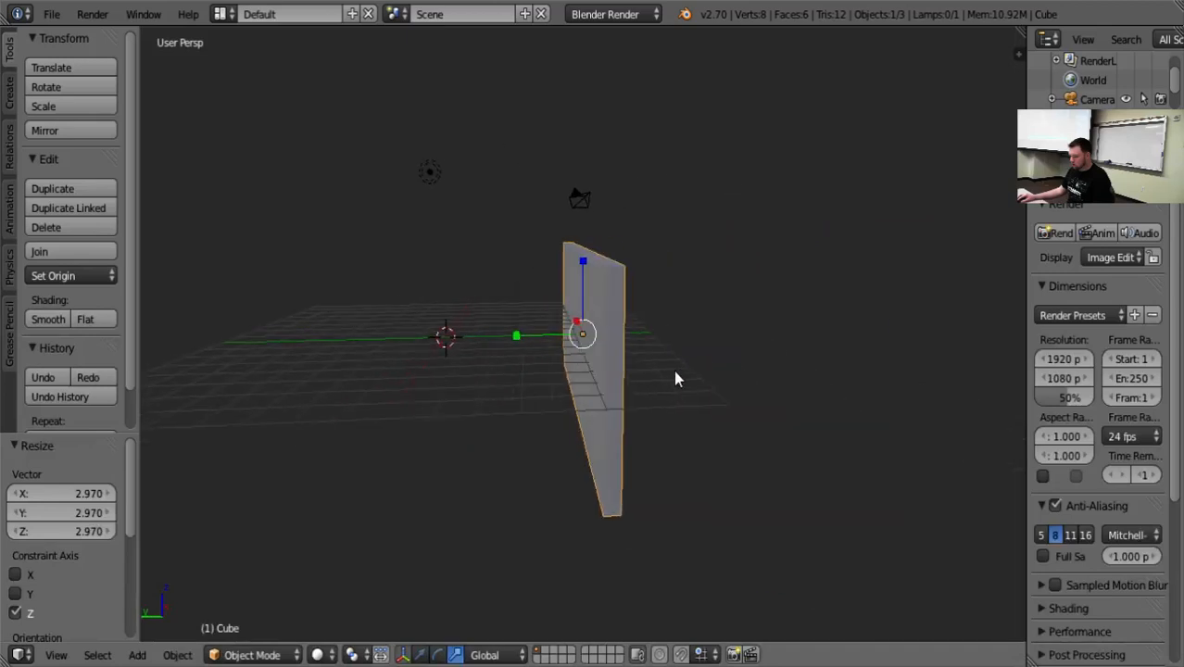
Raise the wall about 3.223 along the Z axis and enlarge the Outliner area.
key(g)
key(z)
click(565, 176)
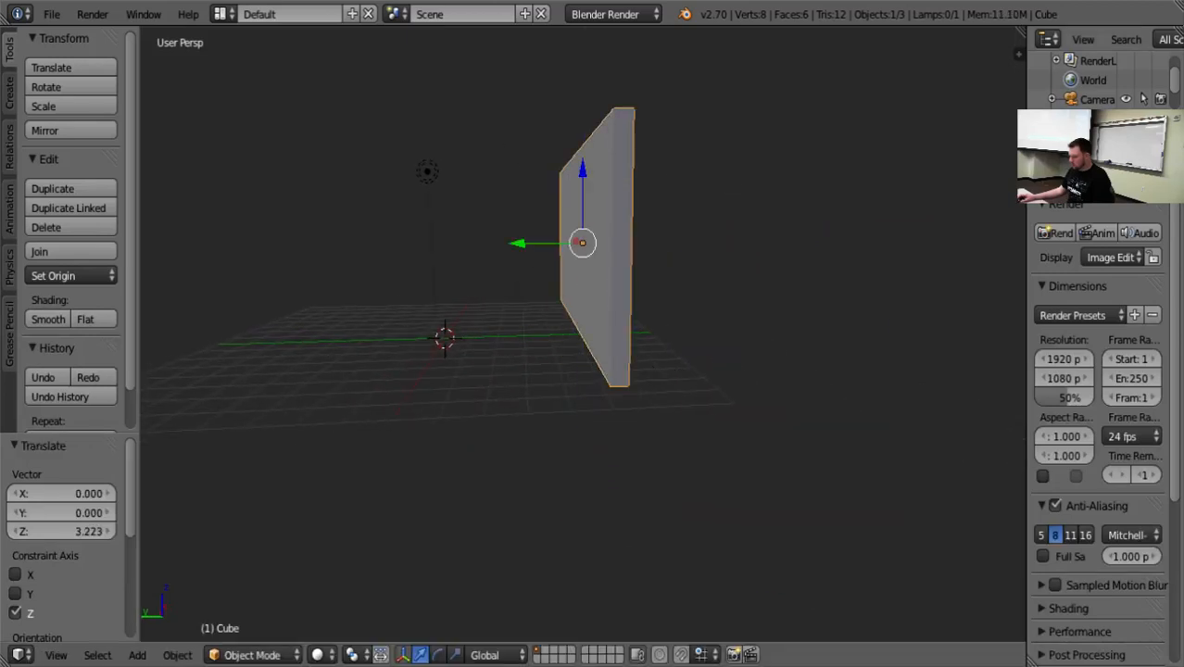
drag(1103, 131, 1102, 342)
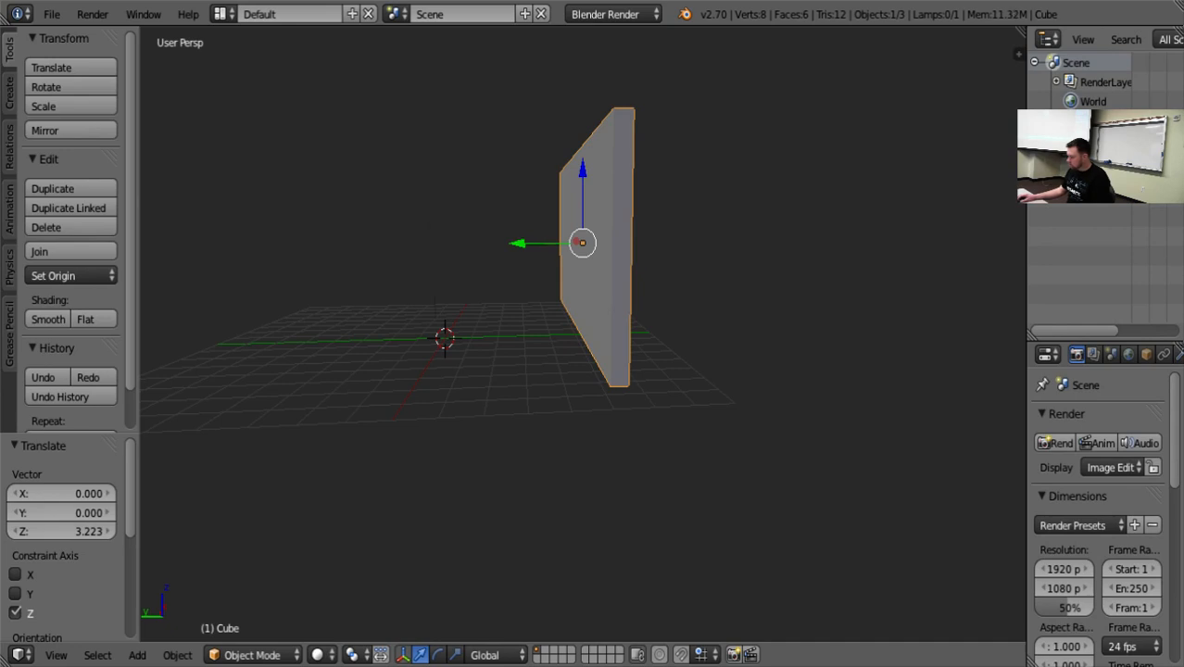
Enter Edit Mode on the wall, deselect everything, and add a vertical loop cut near one end with a slide of about -0.914.
middle_drag(686, 268, 774, 352)
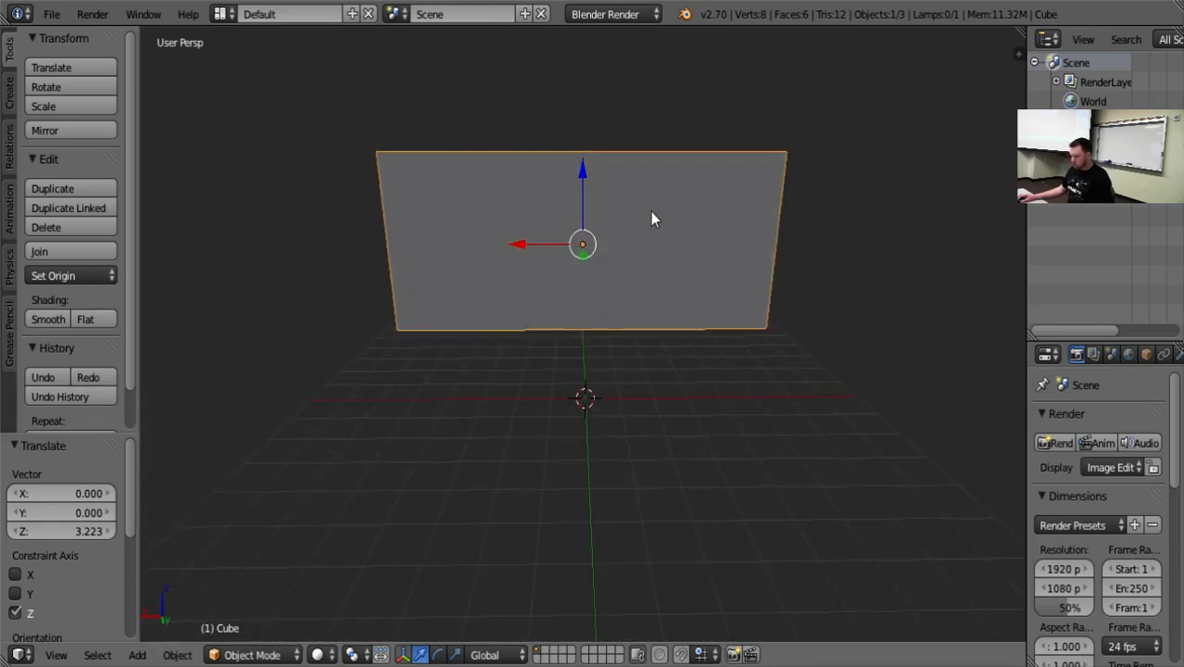
key(Tab)
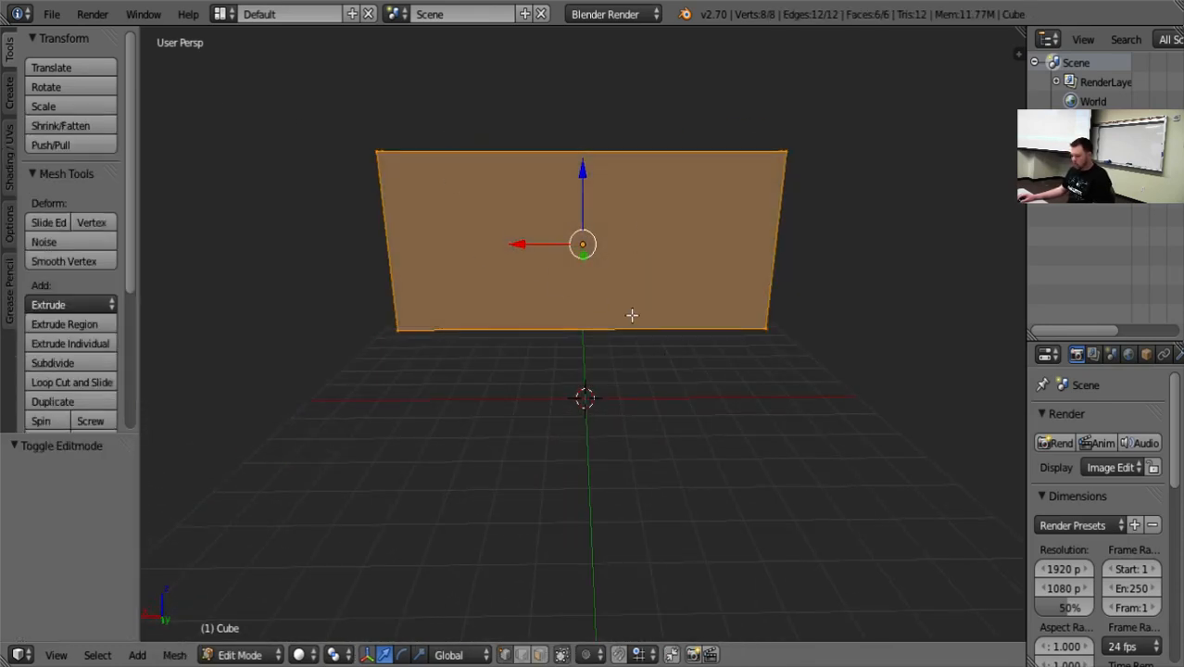
key(a)
key(ctrl+r)
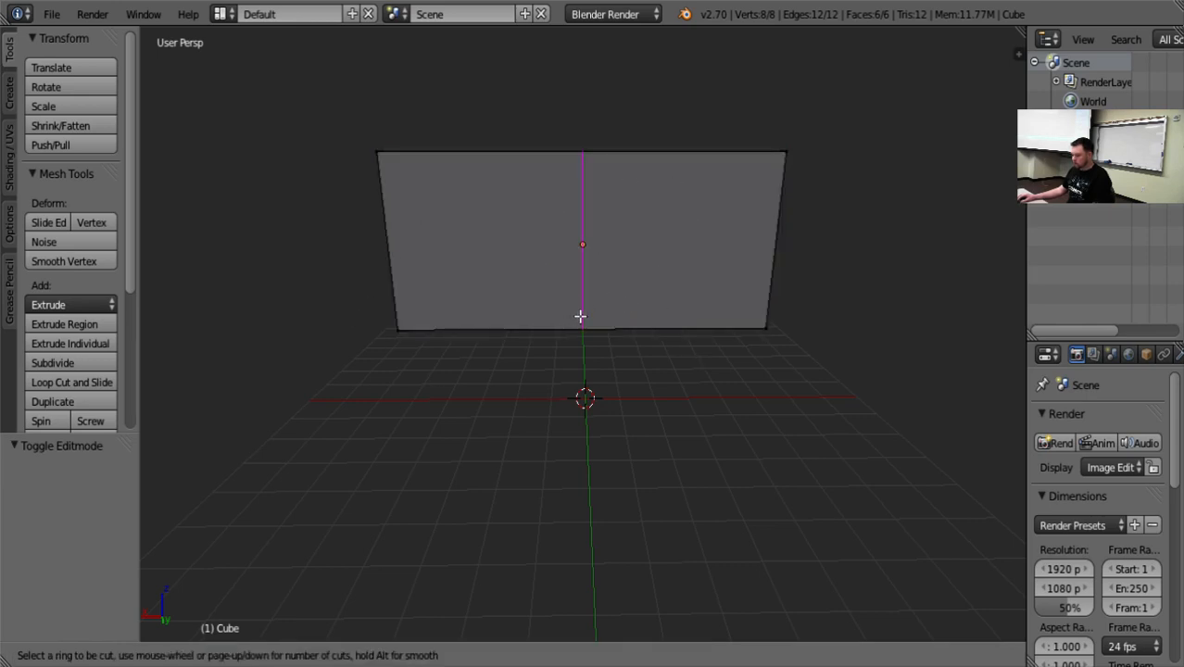
click(581, 317)
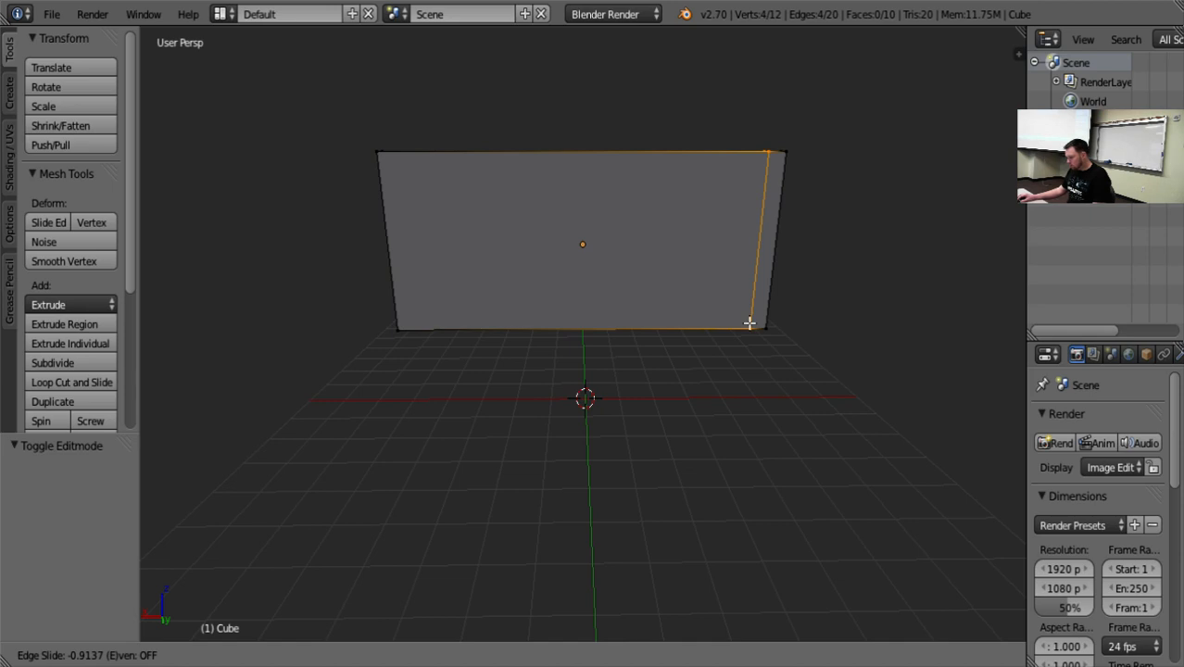
click(750, 322)
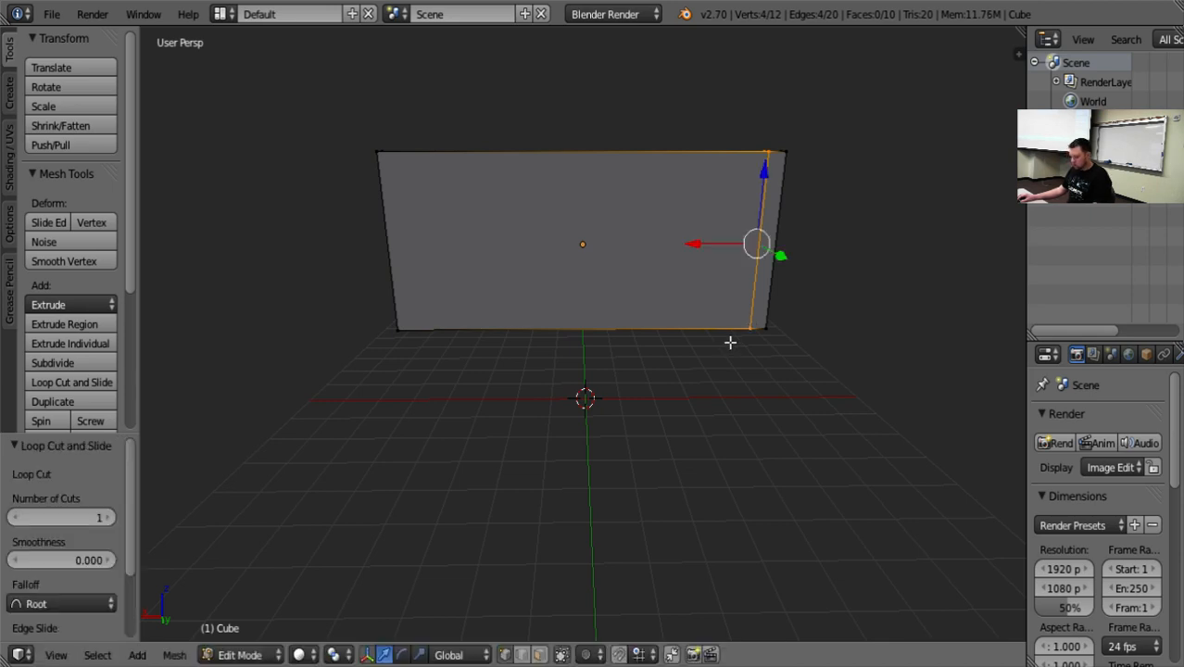
Add a second vertical loop cut near the wall's opposite end with an edge slide of about 0.88.
key(ctrl+r)
click(667, 320)
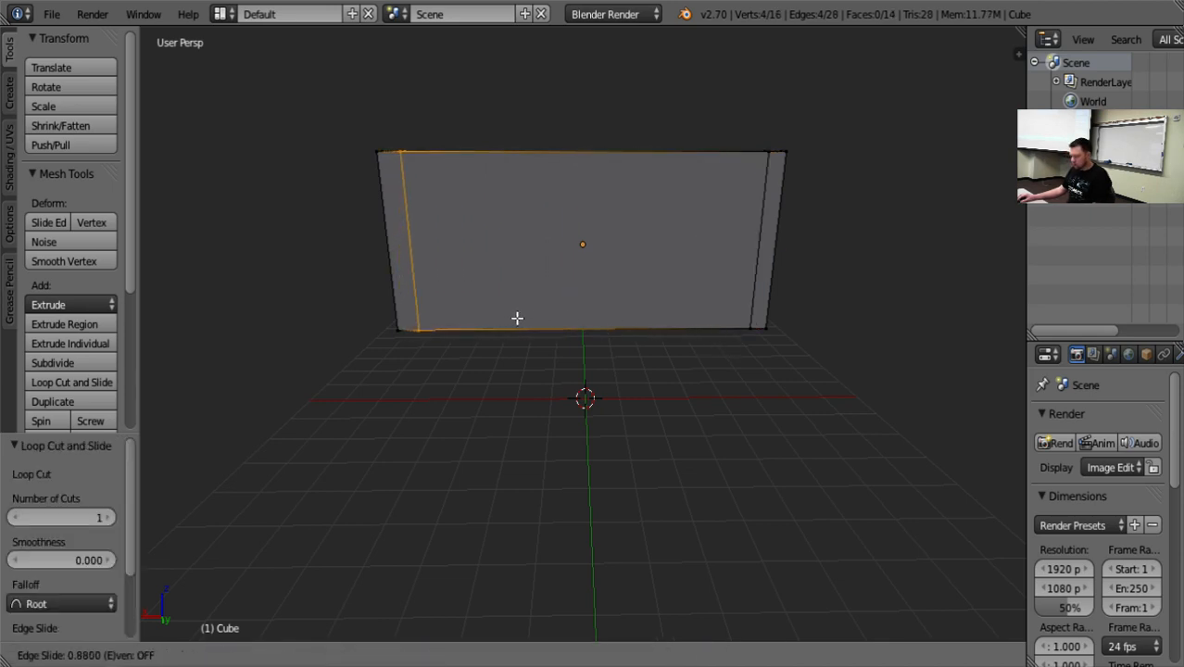
click(515, 318)
middle_drag(673, 460, 706, 470)
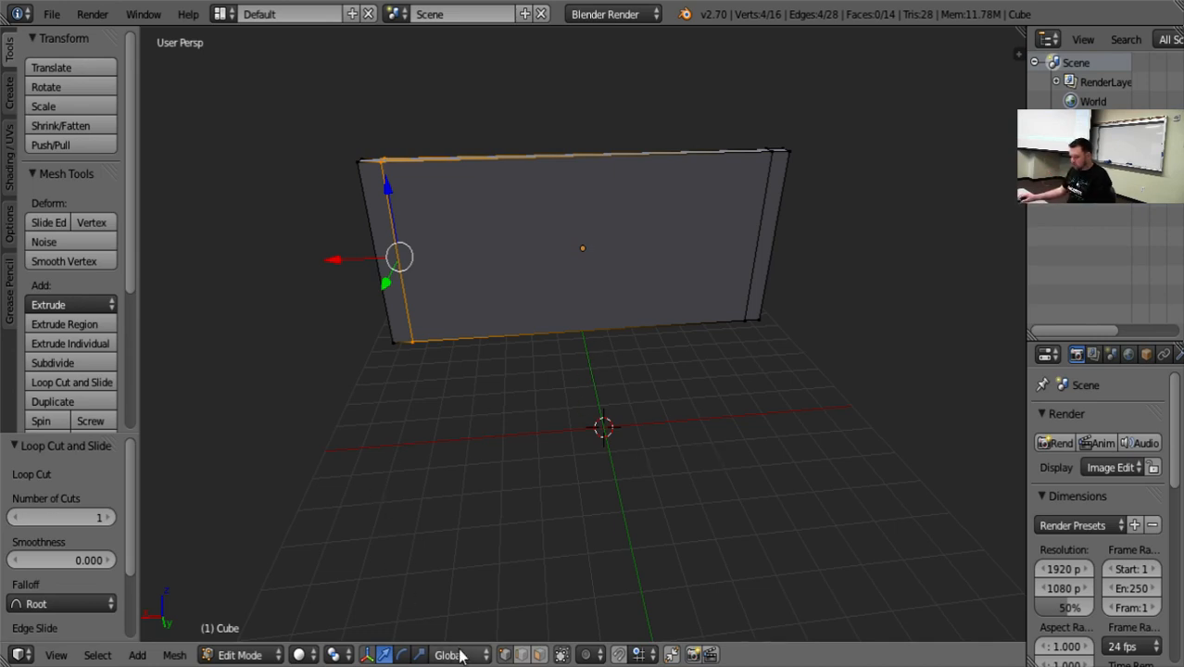
Switch to face selection and select the narrow face strip at one end of the wall.
click(540, 655)
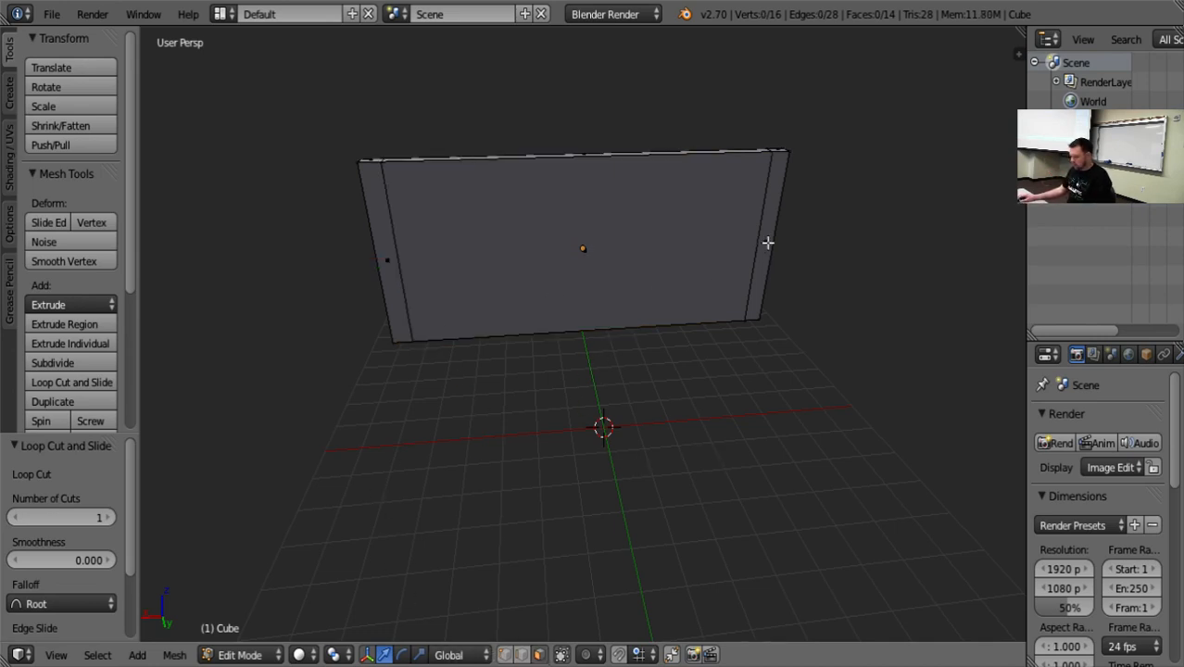
right_click(768, 242)
middle_drag(811, 331, 883, 343)
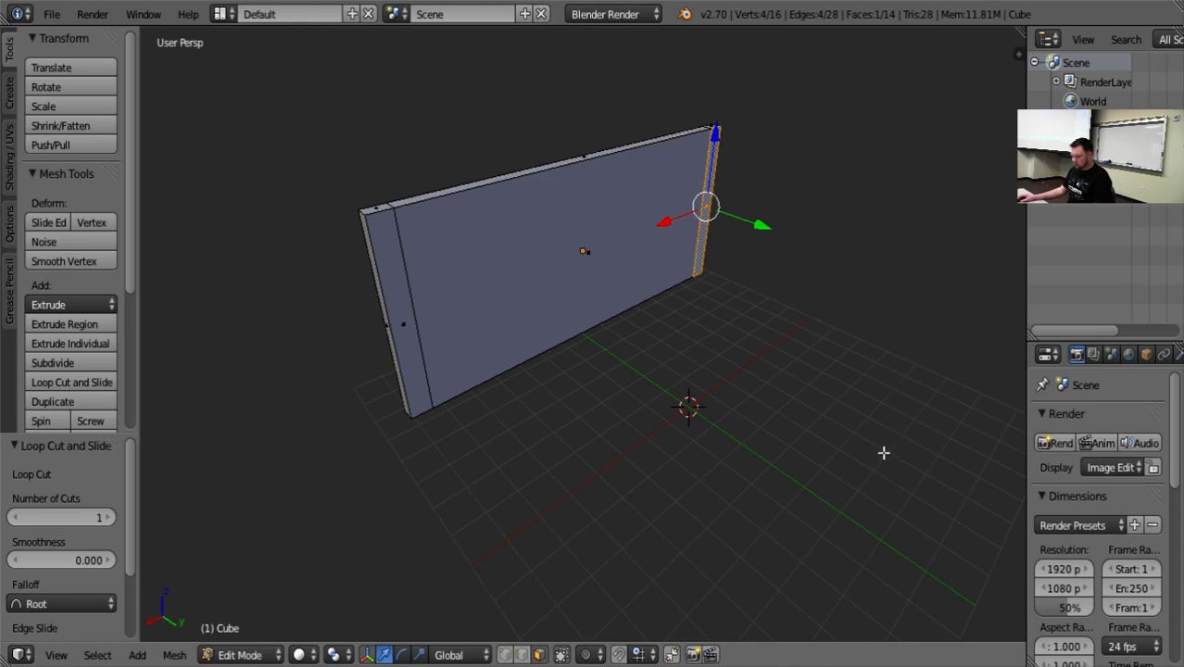
Try extruding only the selected end strip about 10.873 along Y, and select the strip at the other end.
click(78, 346)
right_click(394, 339)
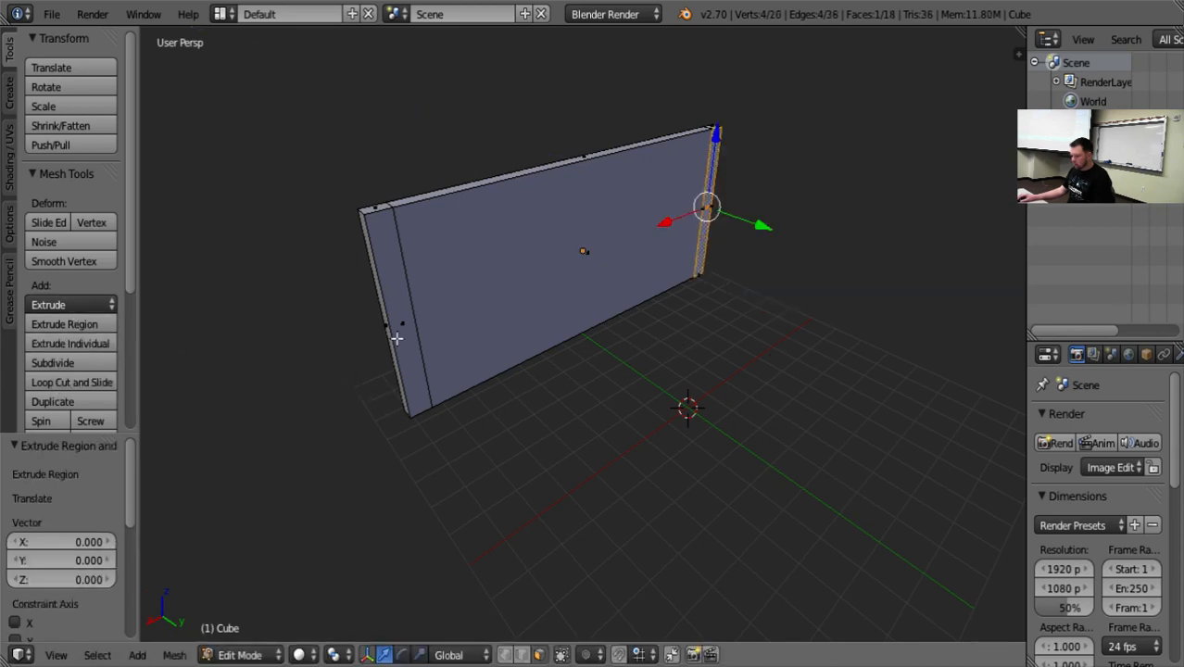
middle_drag(787, 296, 828, 339)
drag(682, 172, 937, 205)
middle_drag(930, 338, 822, 250)
scroll(823, 255, down, 6)
middle_drag(816, 324, 586, 379)
right_click(560, 352)
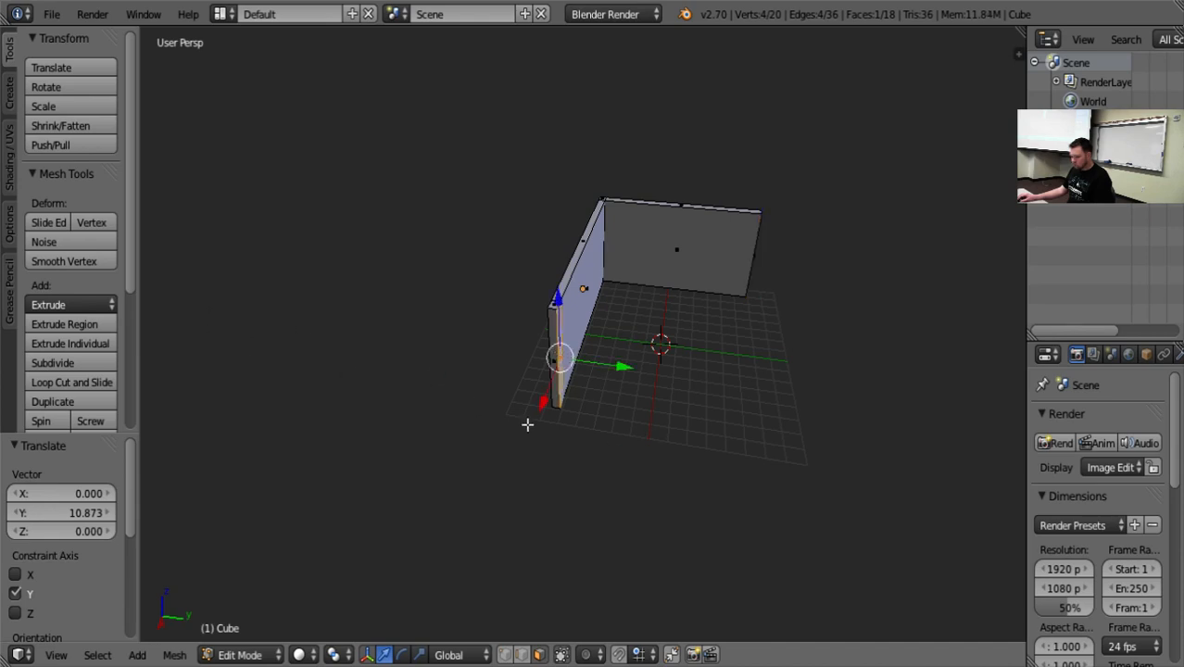
middle_drag(528, 425, 655, 411)
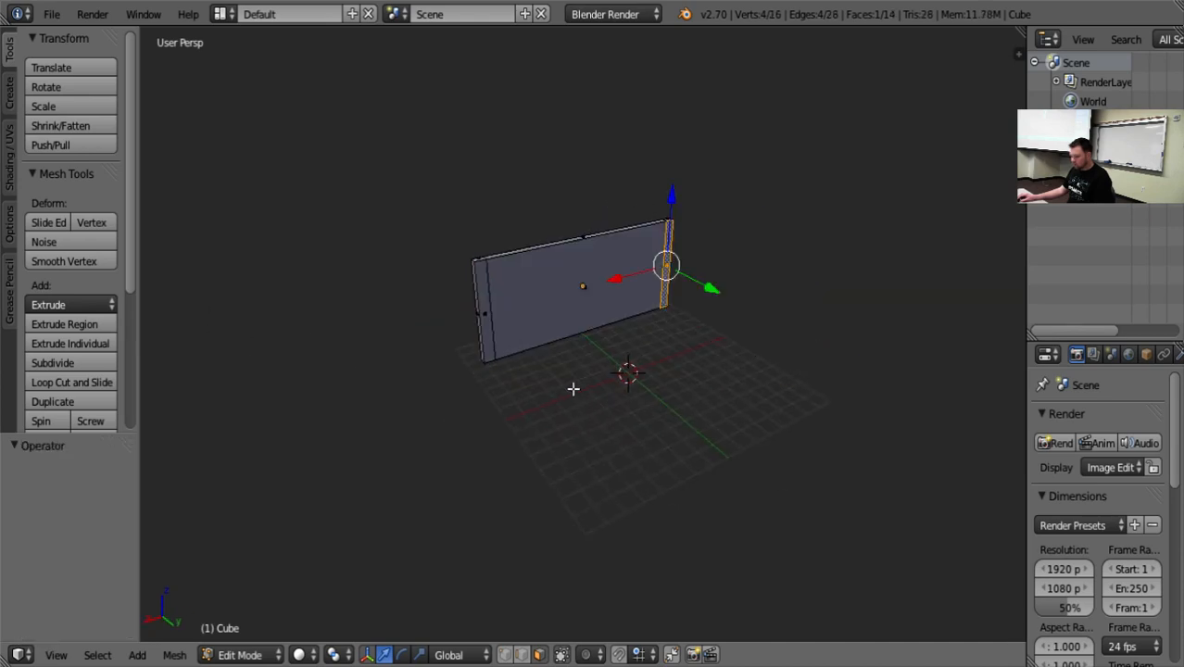
Add the opposite end strip to the selection and extrude both faces about 10.985 along Y to form two side walls.
shift+right_click(481, 313)
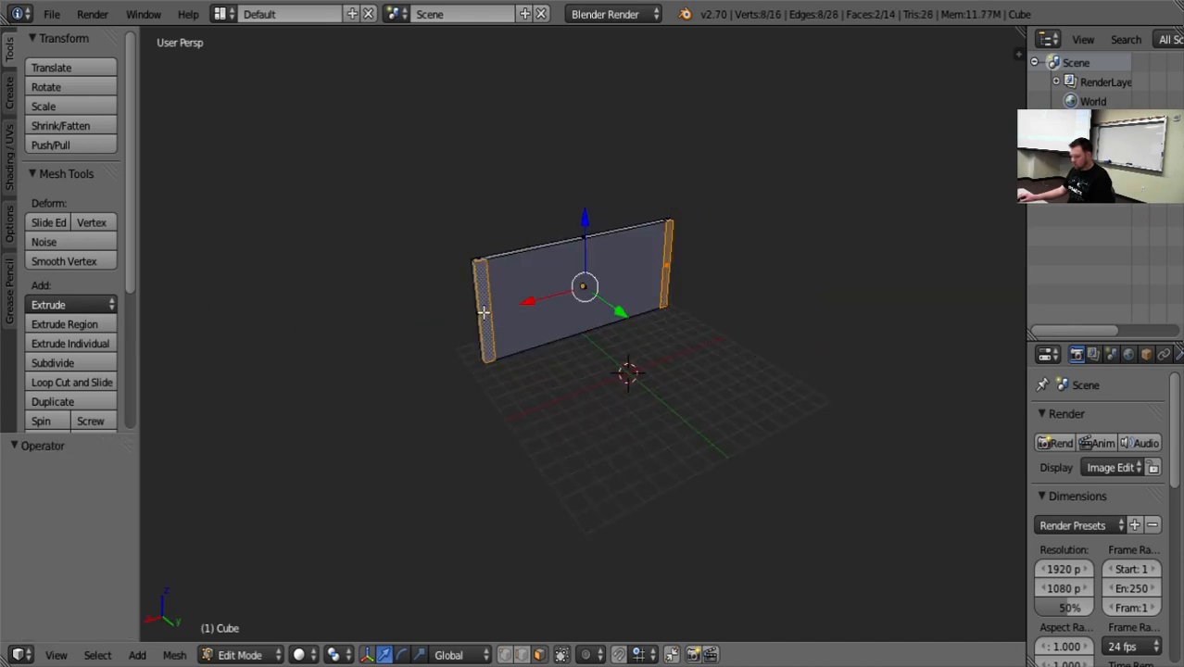
click(73, 344)
key(Escape)
key(g)
key(y)
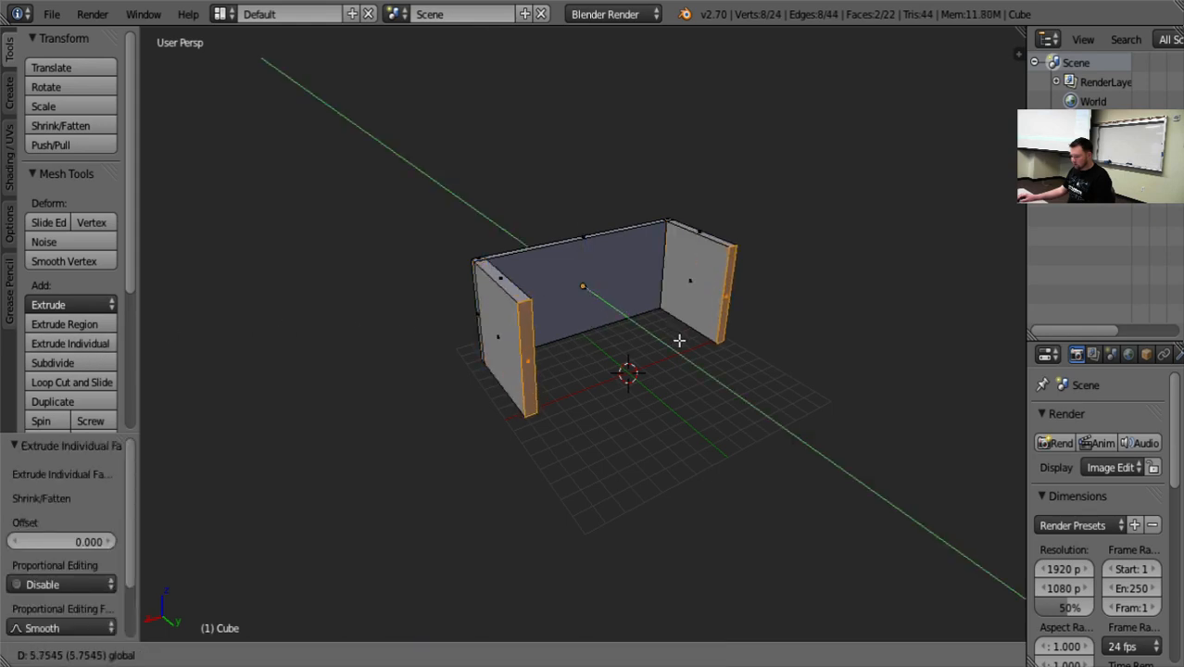
click(741, 391)
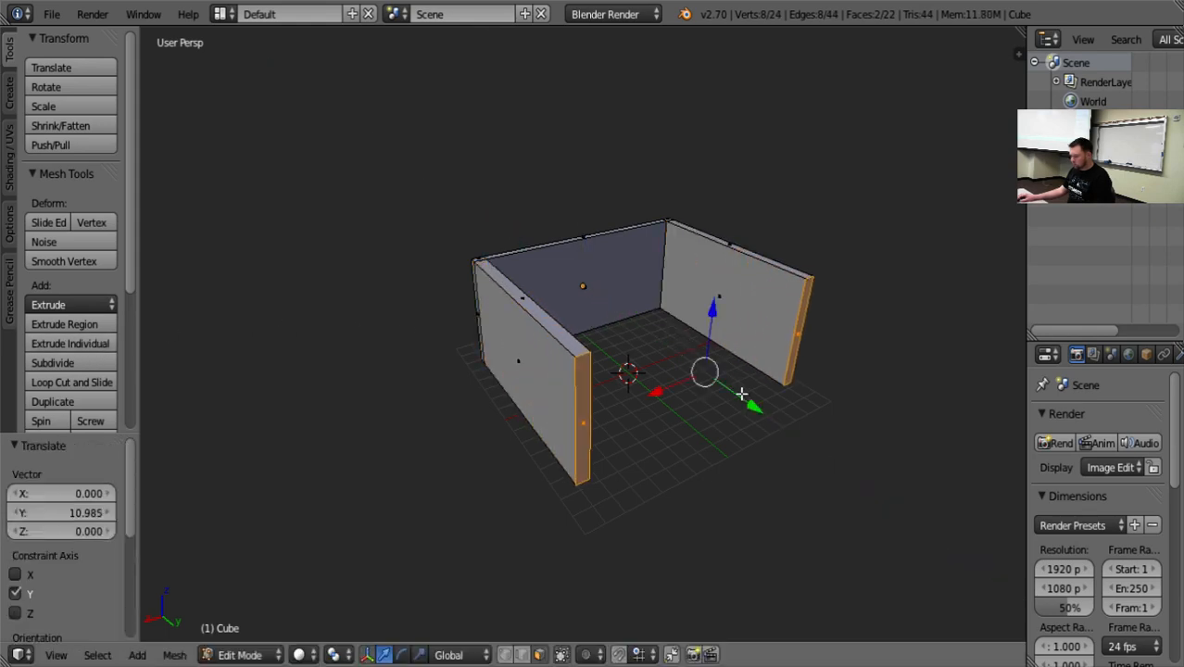
middle_drag(788, 501, 530, 486)
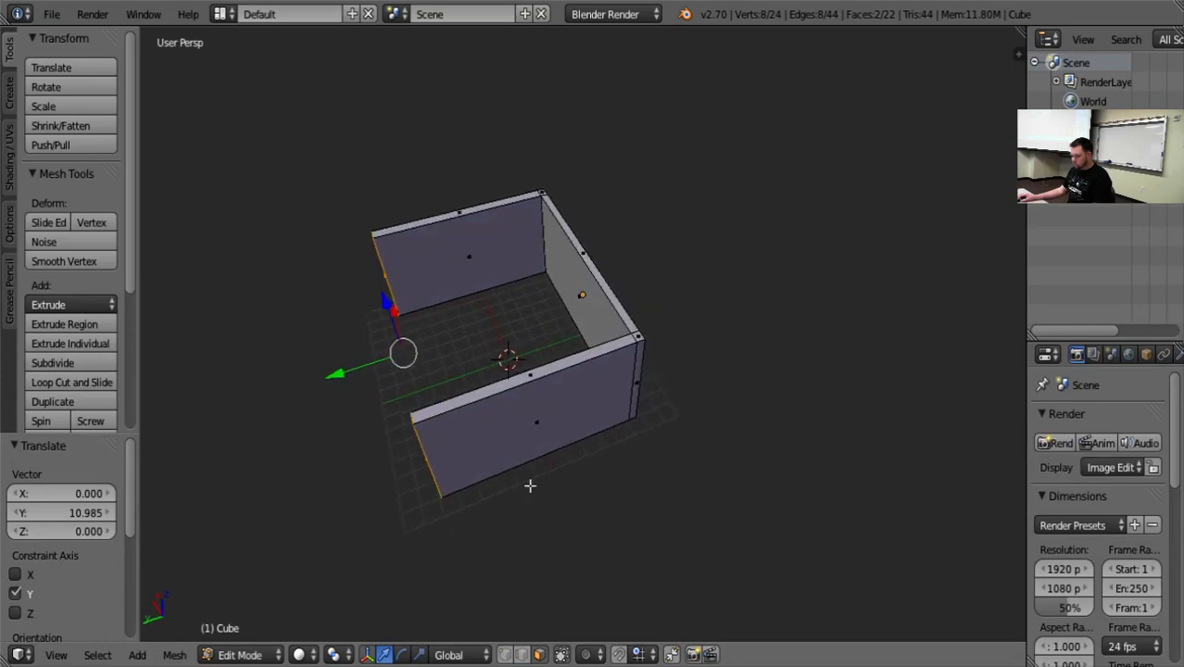
Add a vertical loop cut close to the free end of one side wall.
right_click(472, 267)
key(ctrl+r)
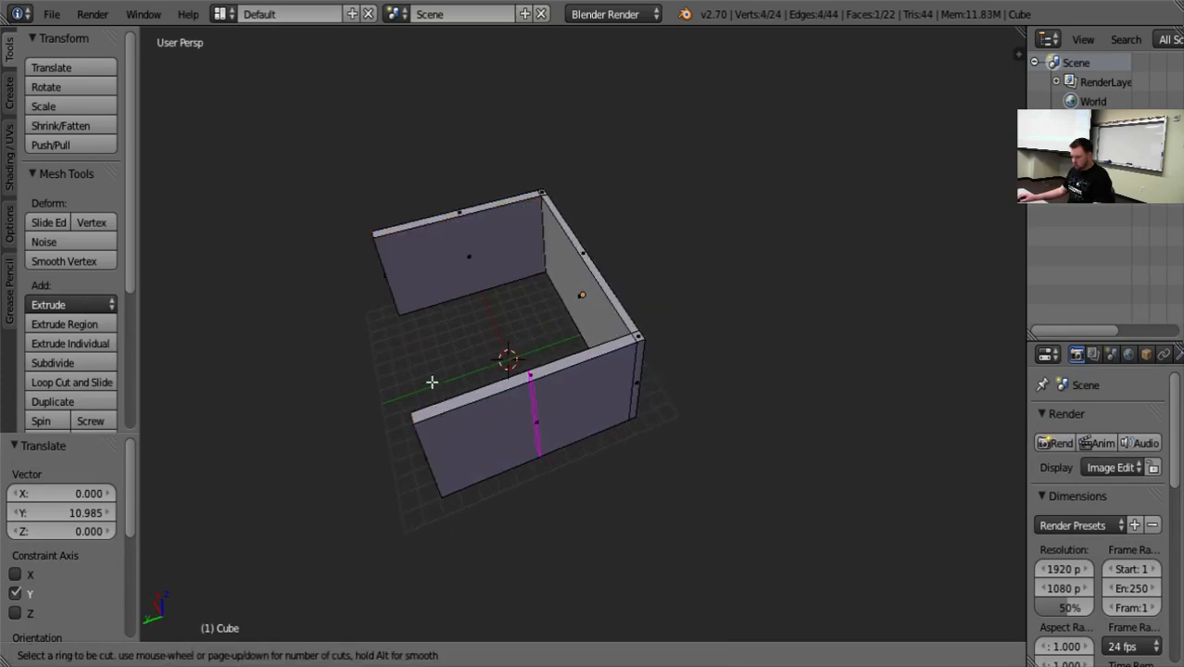
key(Escape)
key(ctrl+r)
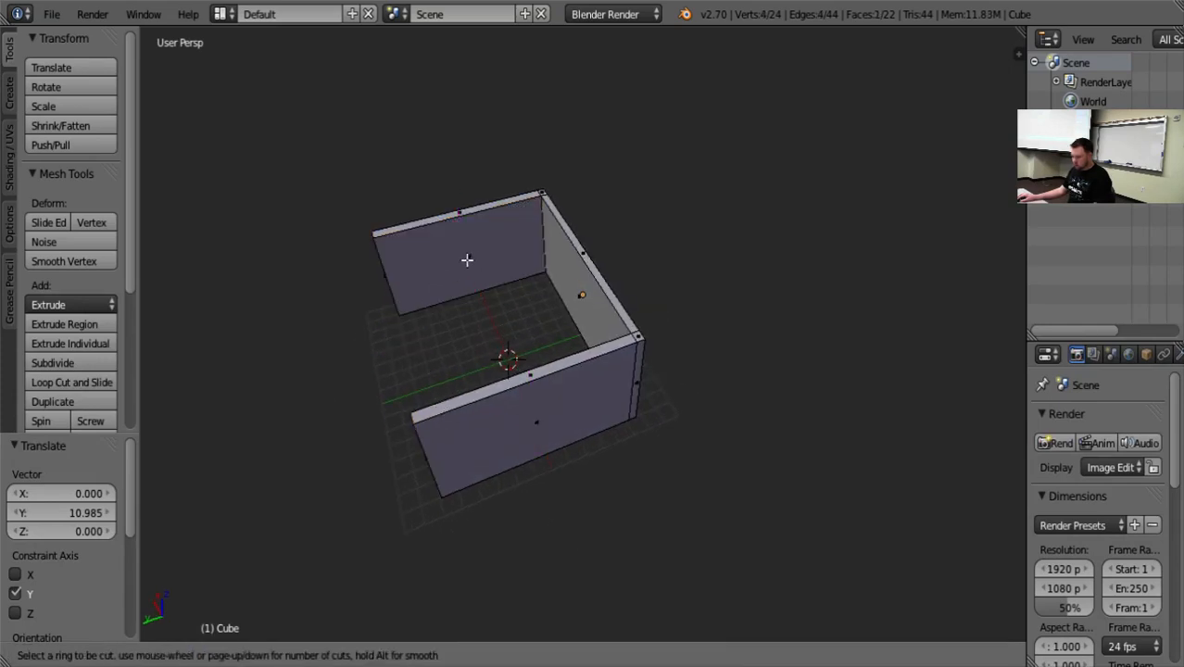
click(473, 293)
click(412, 317)
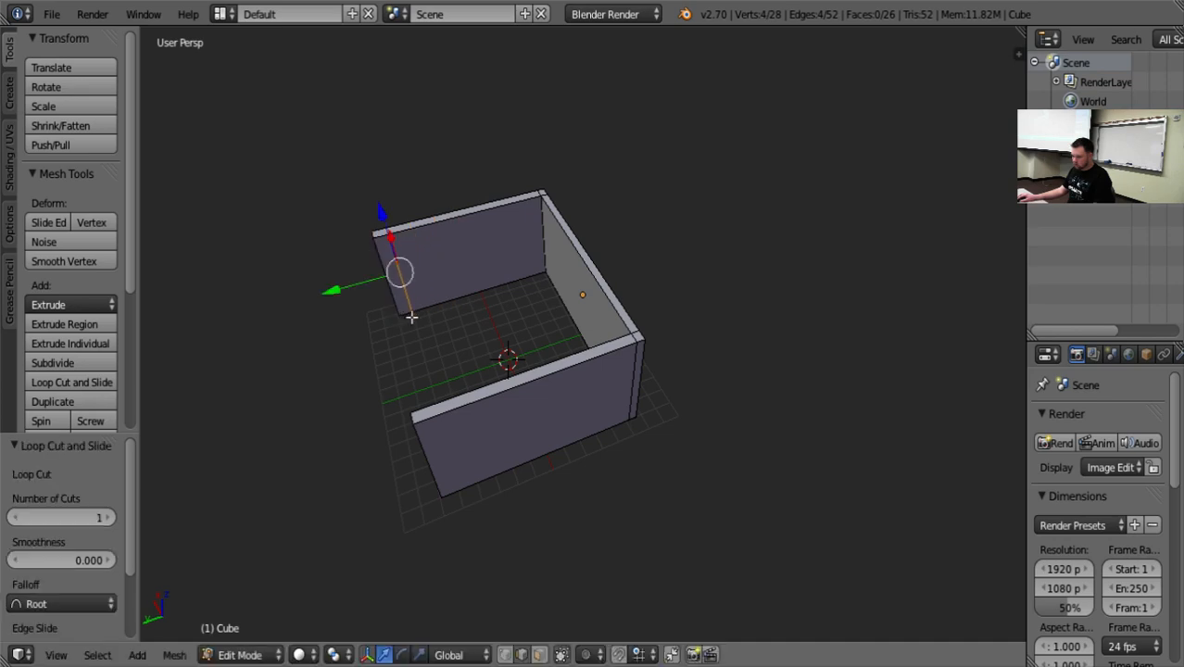
Switch to face selection and add a vertical loop cut near the opposite side wall's free end, with an edge slide of about 0.84.
middle_drag(349, 390, 669, 365)
right_click(696, 280)
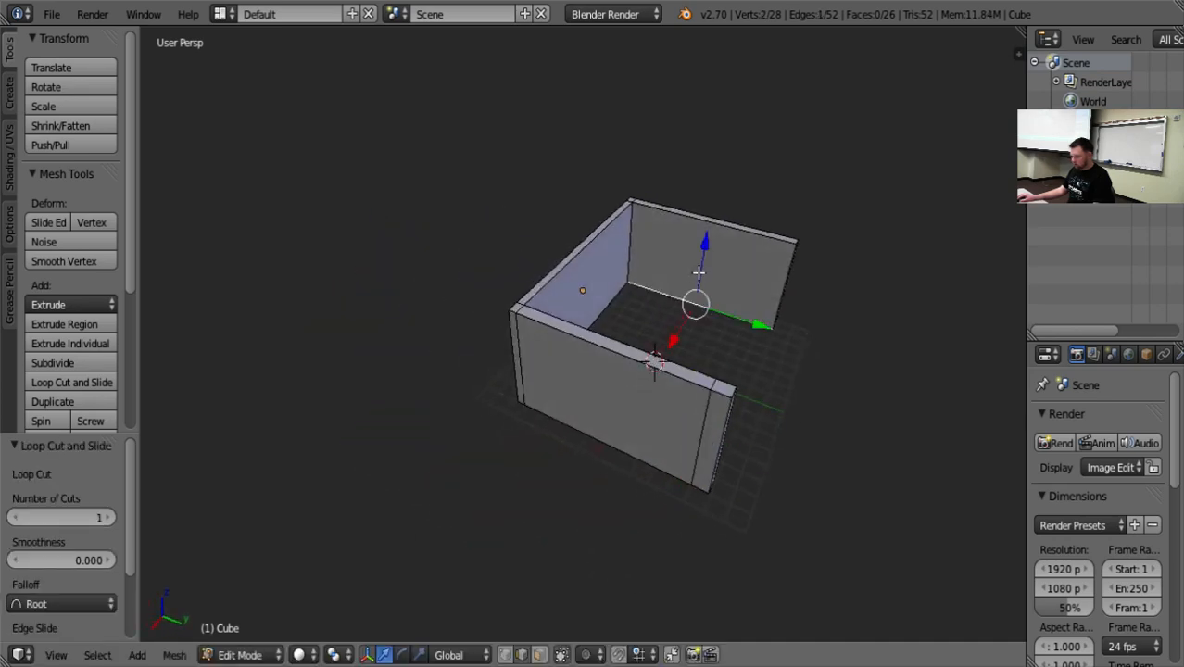
drag(698, 273, 698, 272)
click(538, 656)
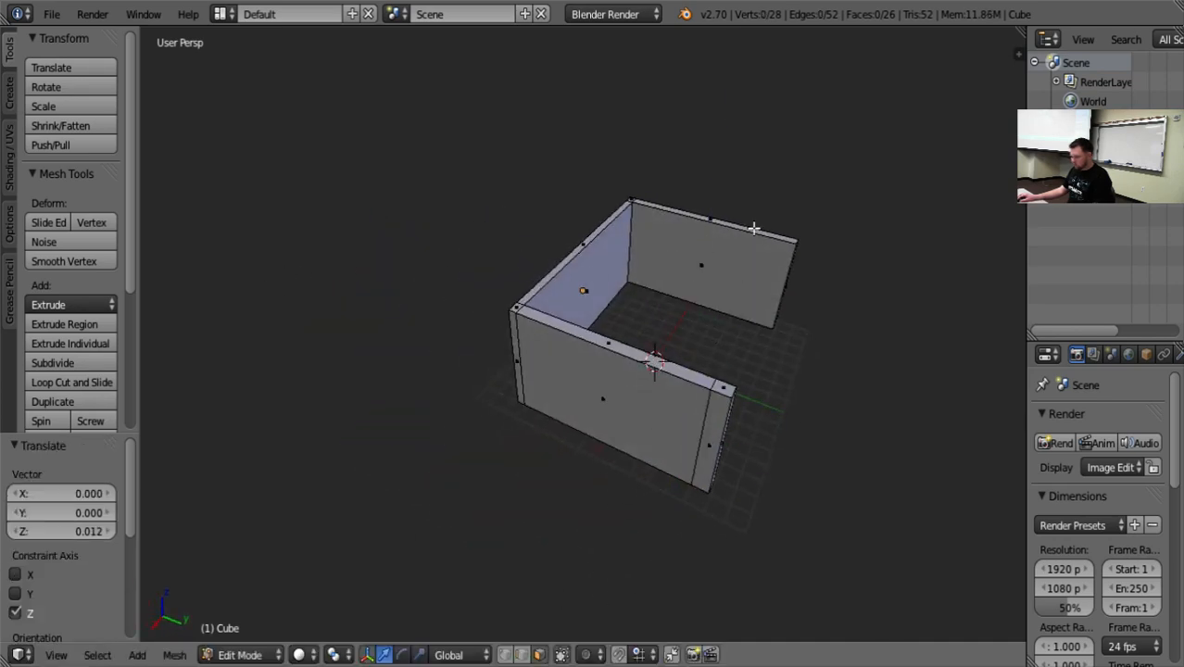
right_click(728, 268)
key(ctrl+r)
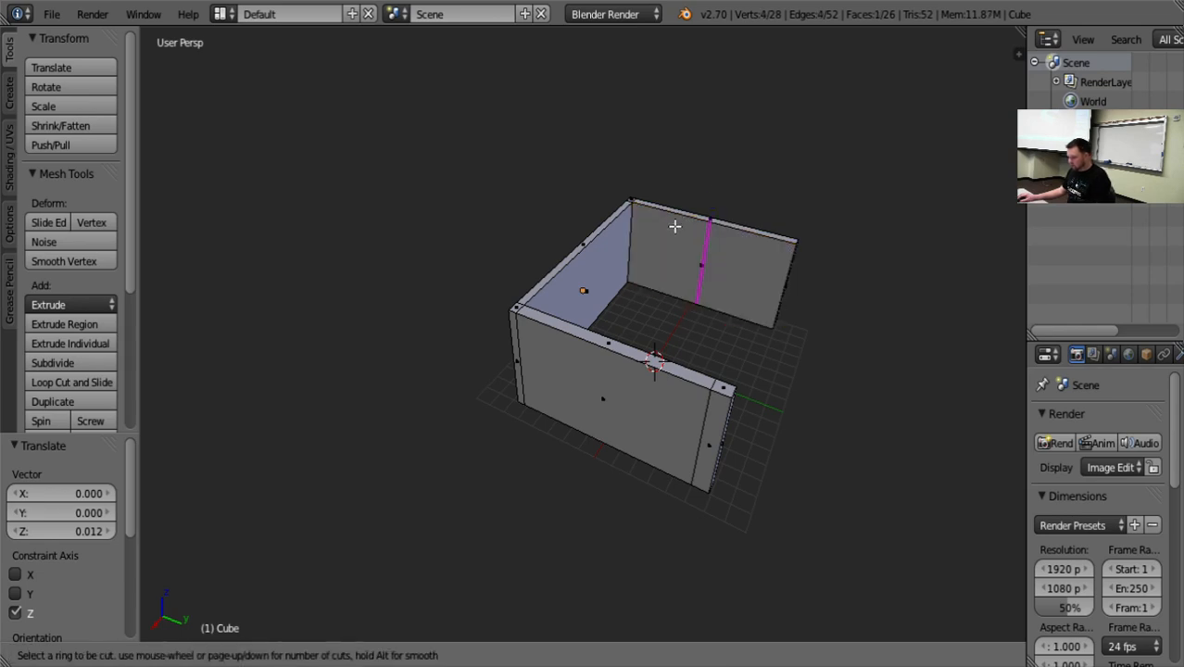
click(690, 220)
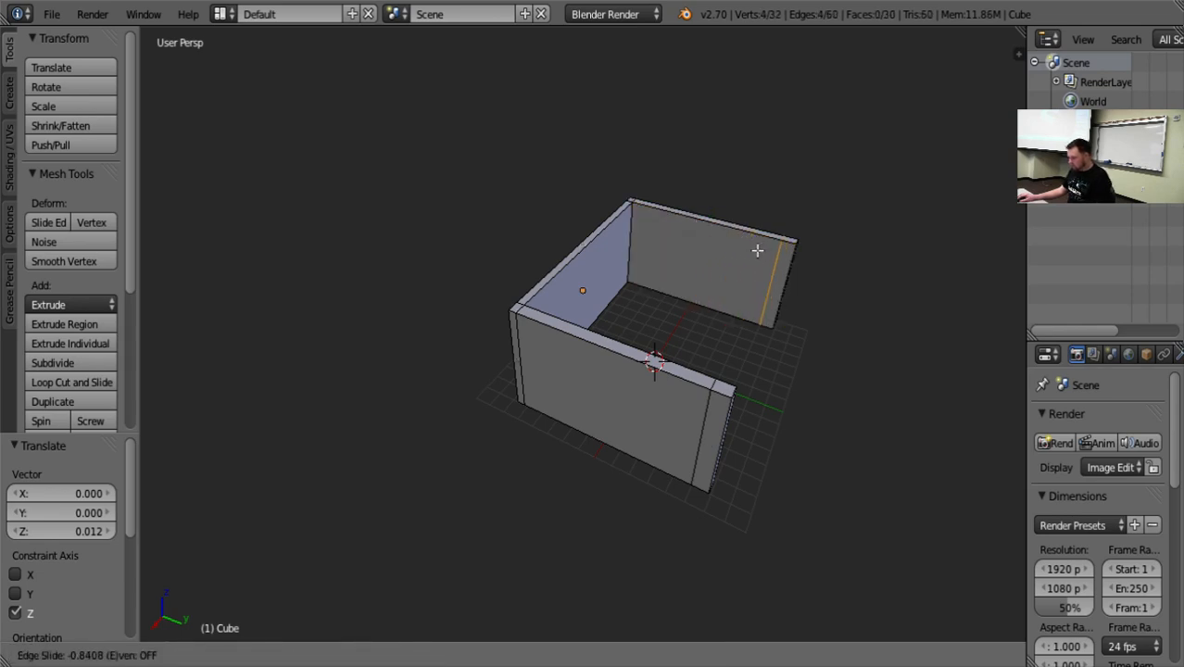
click(756, 250)
key(a)
Extrude the inner end faces of both side walls individually and scale them to 0.218 along X, leaving a doorway gap between them.
middle_drag(846, 390, 579, 484)
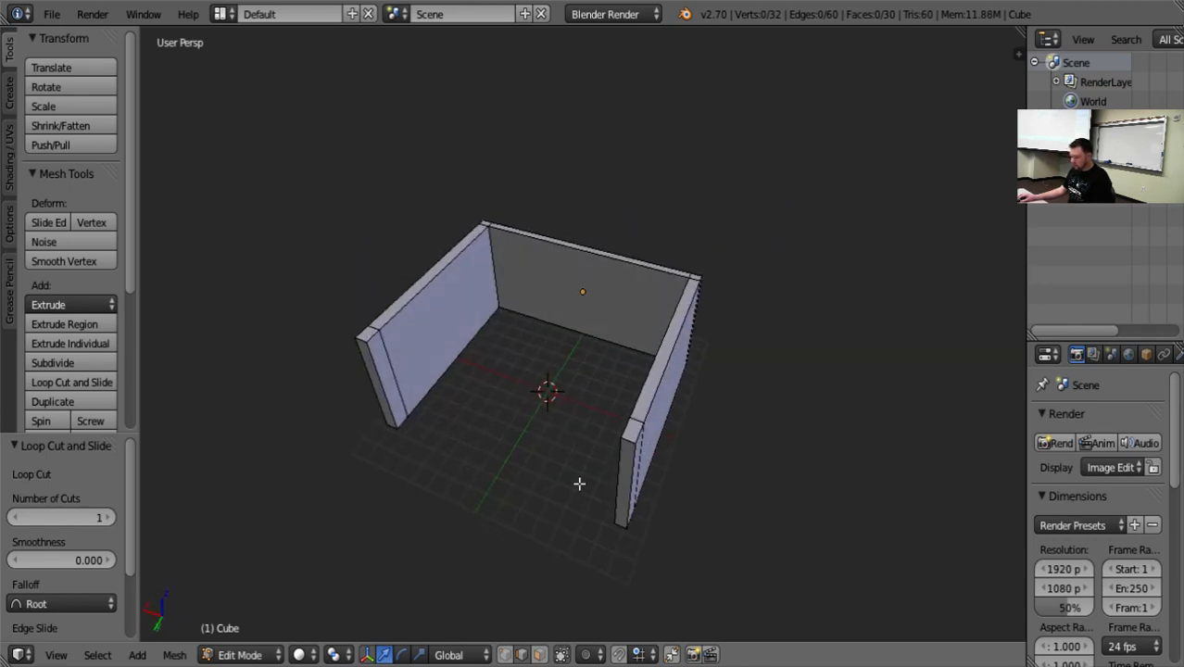
click(540, 656)
right_click(389, 389)
middle_drag(390, 389, 697, 480)
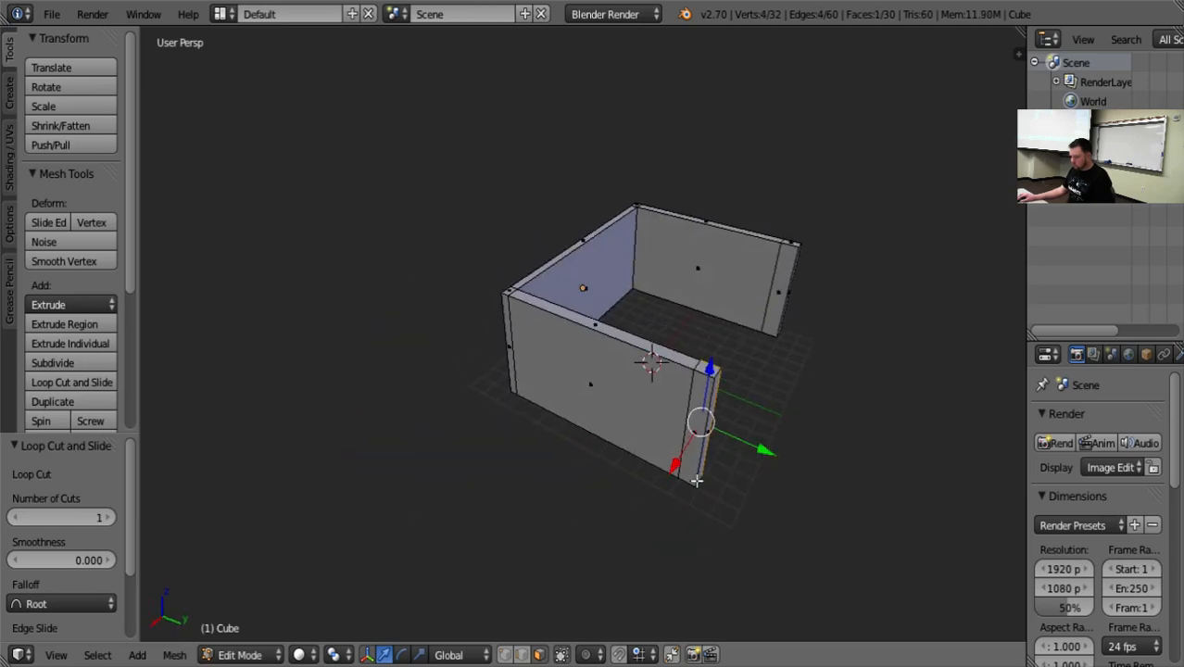
shift+right_click(784, 298)
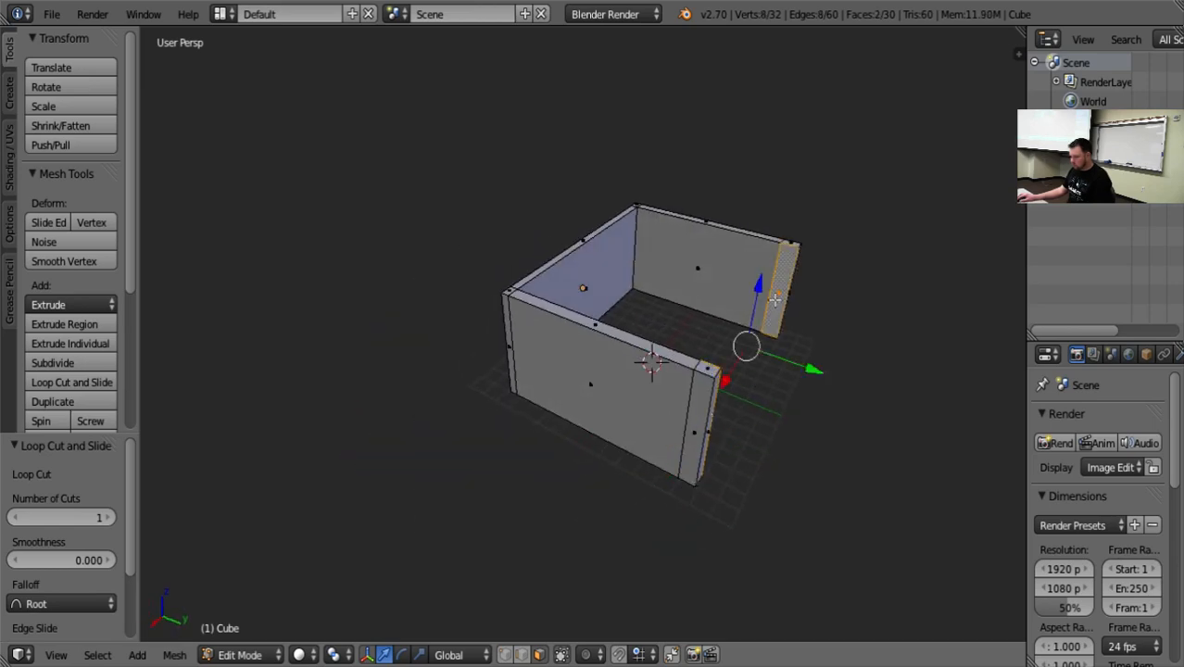
click(69, 348)
right_click(199, 372)
middle_drag(198, 372, 472, 487)
drag(528, 446, 581, 443)
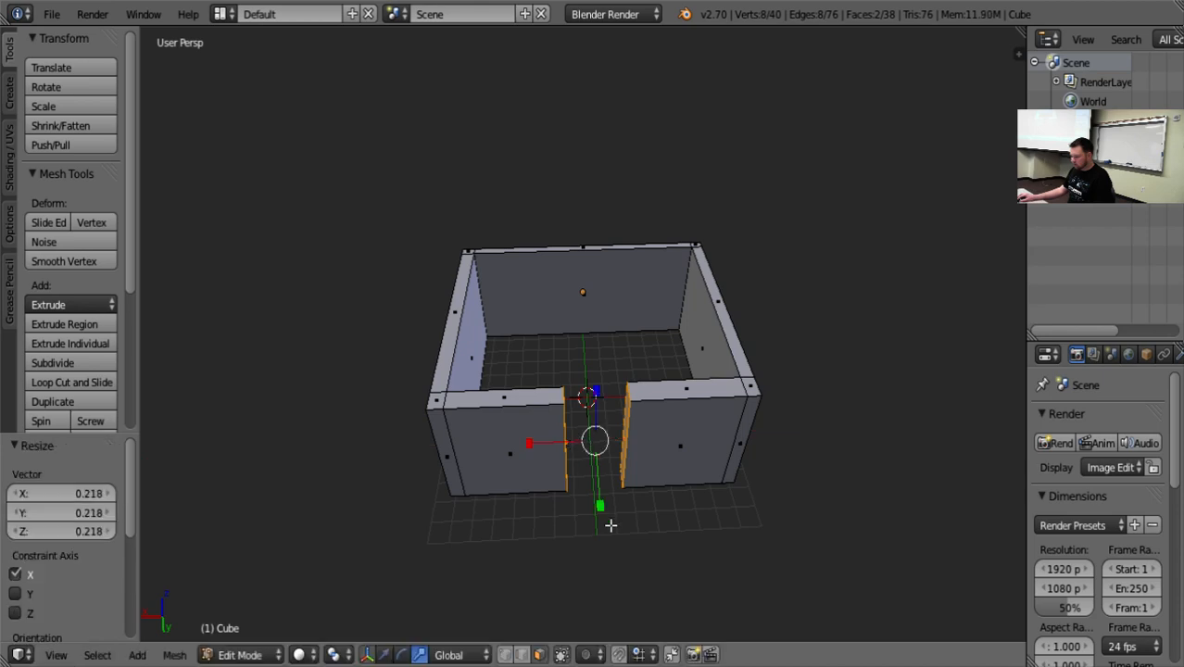
middle_drag(611, 521, 607, 473)
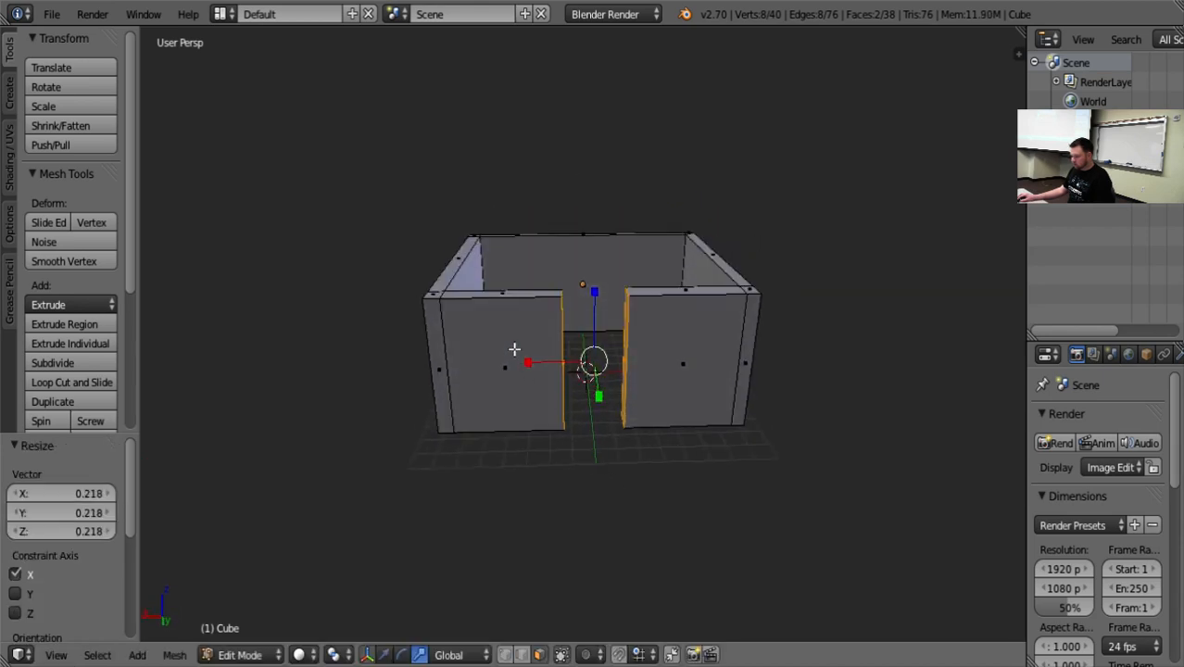
right_click(505, 294)
shift+right_click(451, 271)
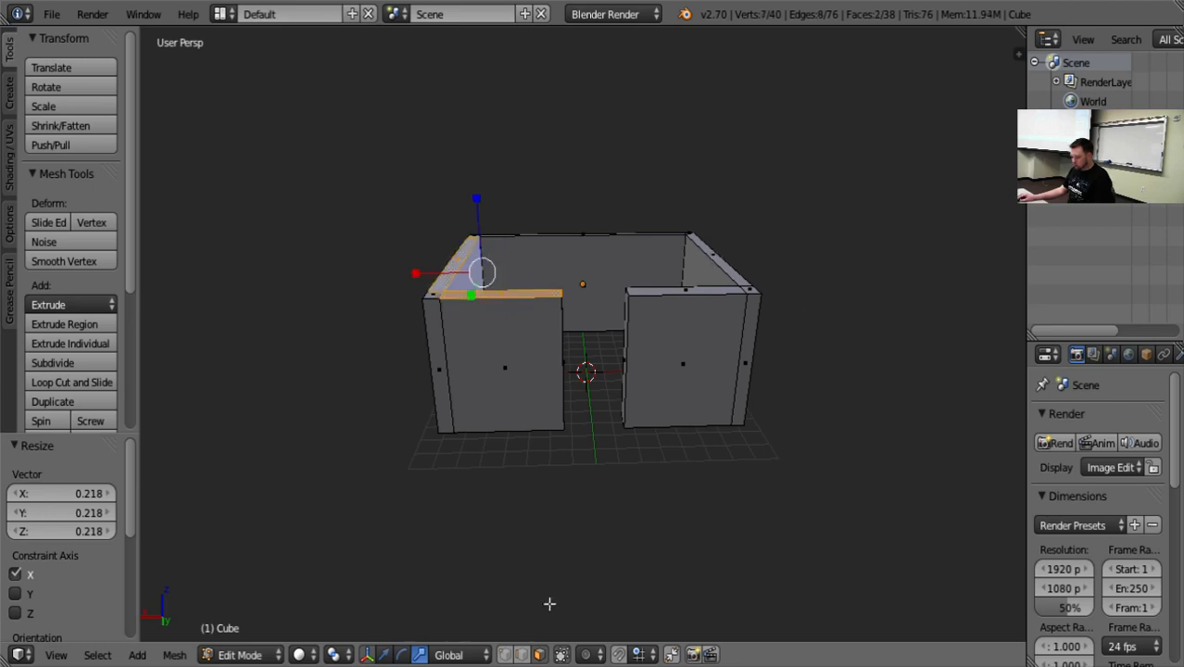
middle_drag(988, 502, 978, 463)
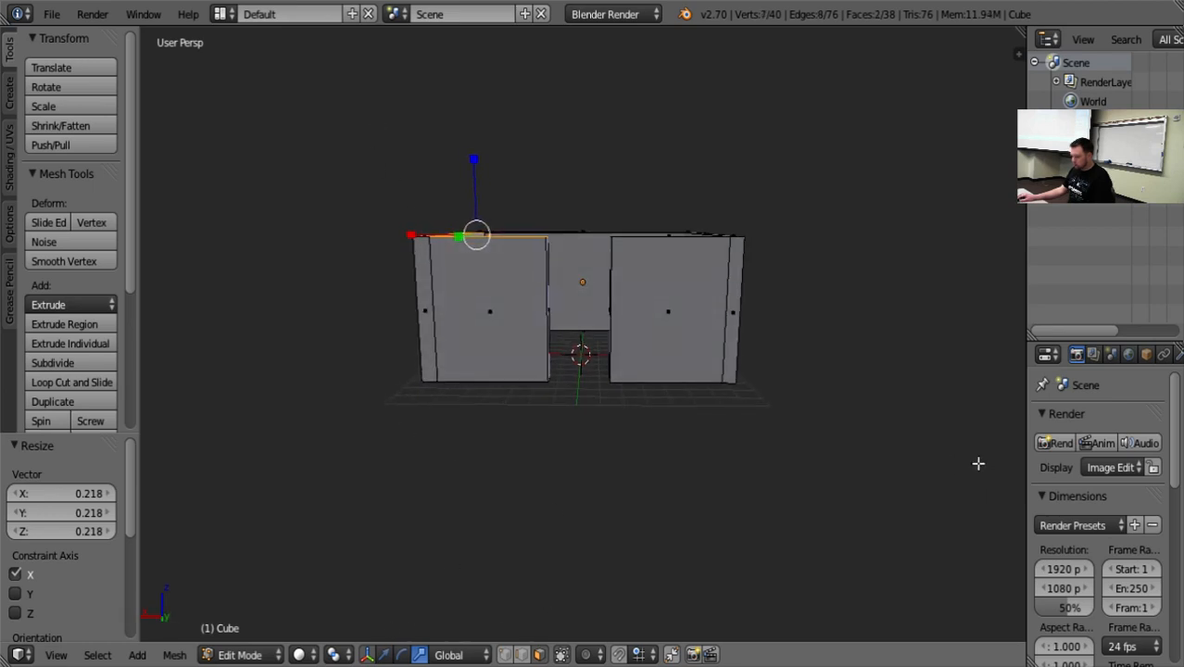
key(b)
drag(391, 146, 786, 264)
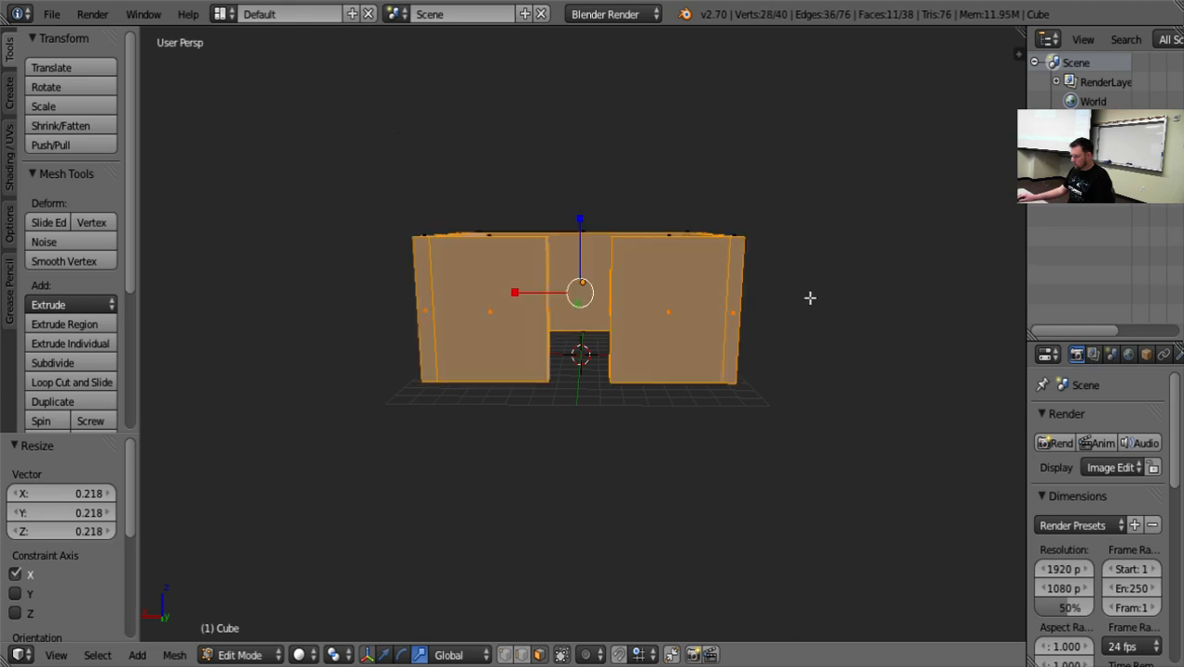
middle_drag(809, 296, 651, 239)
key(a)
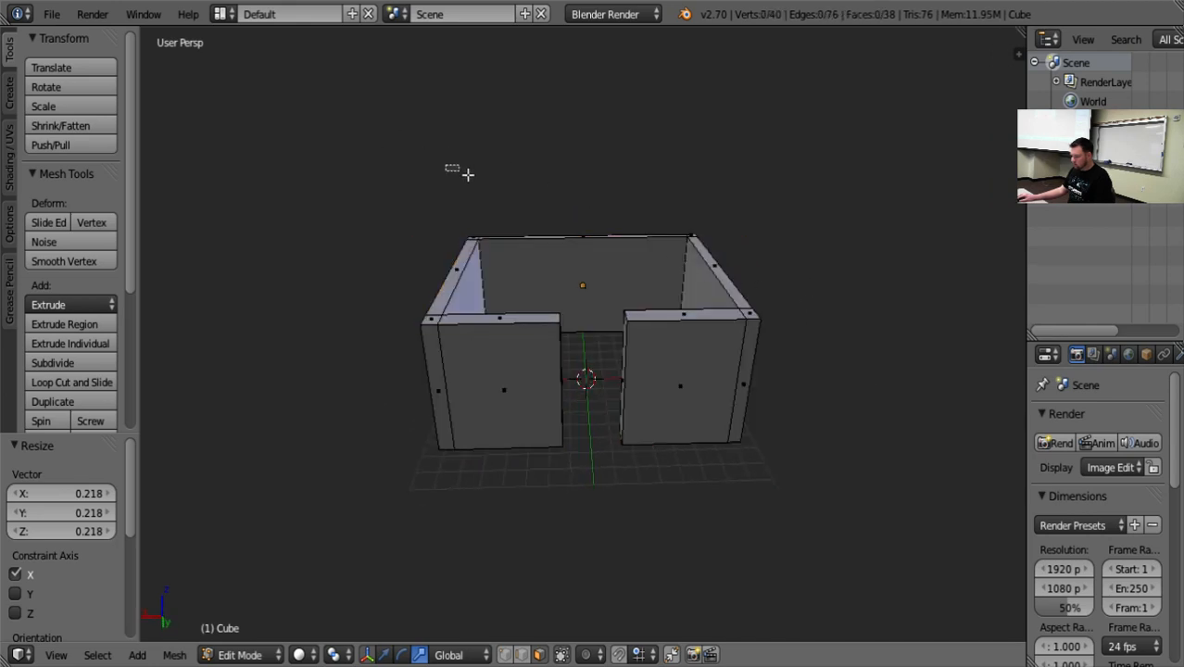
drag(444, 165, 737, 254)
key(a)
Box-select all top vertices of the walls, including hidden ones, in vertex selection and lower them 2.135 along Z.
middle_drag(751, 489, 747, 484)
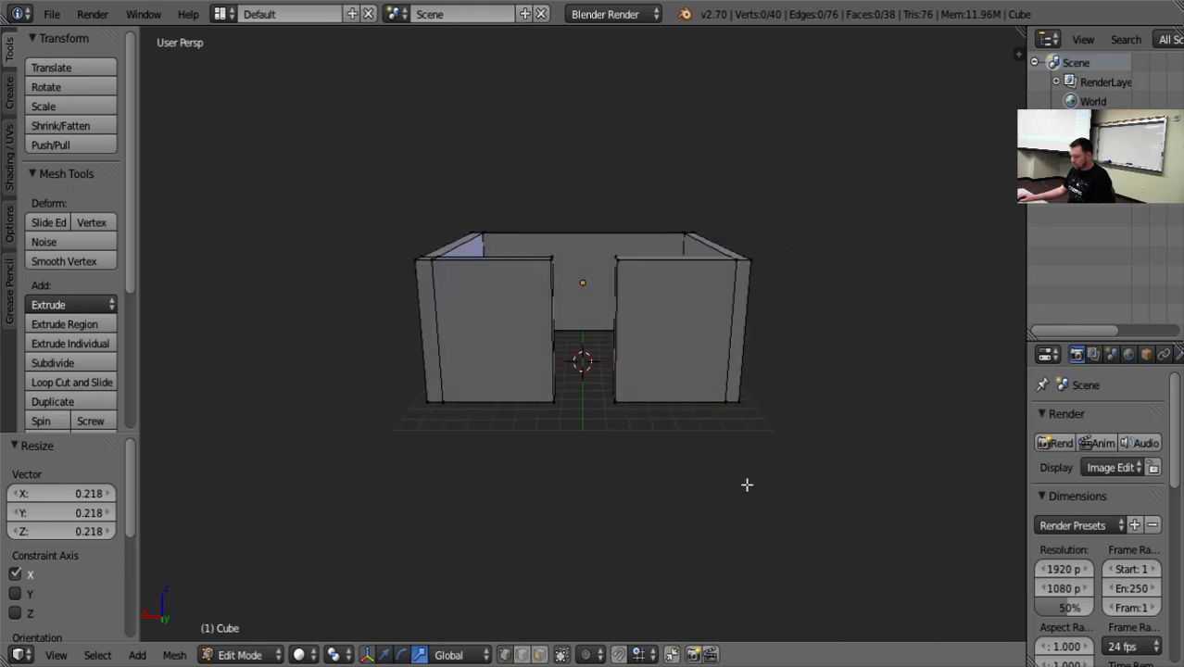
middle_drag(612, 603, 498, 422)
drag(413, 154, 771, 249)
drag(346, 150, 547, 245)
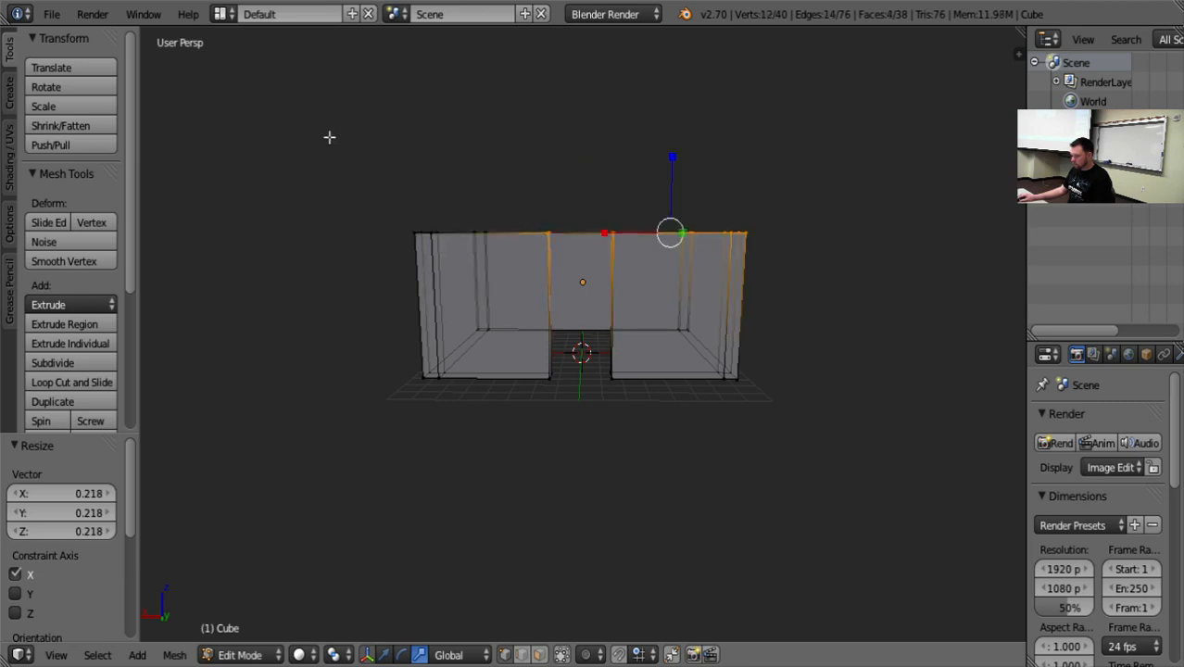
drag(377, 164, 809, 254)
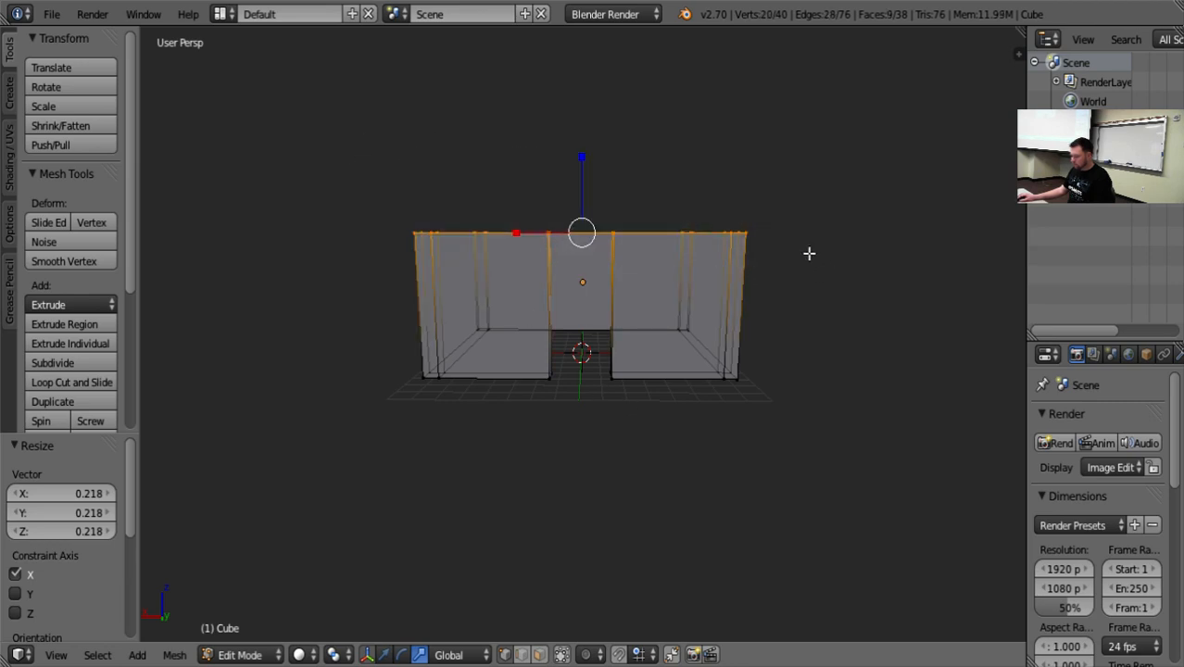
key(g)
key(z)
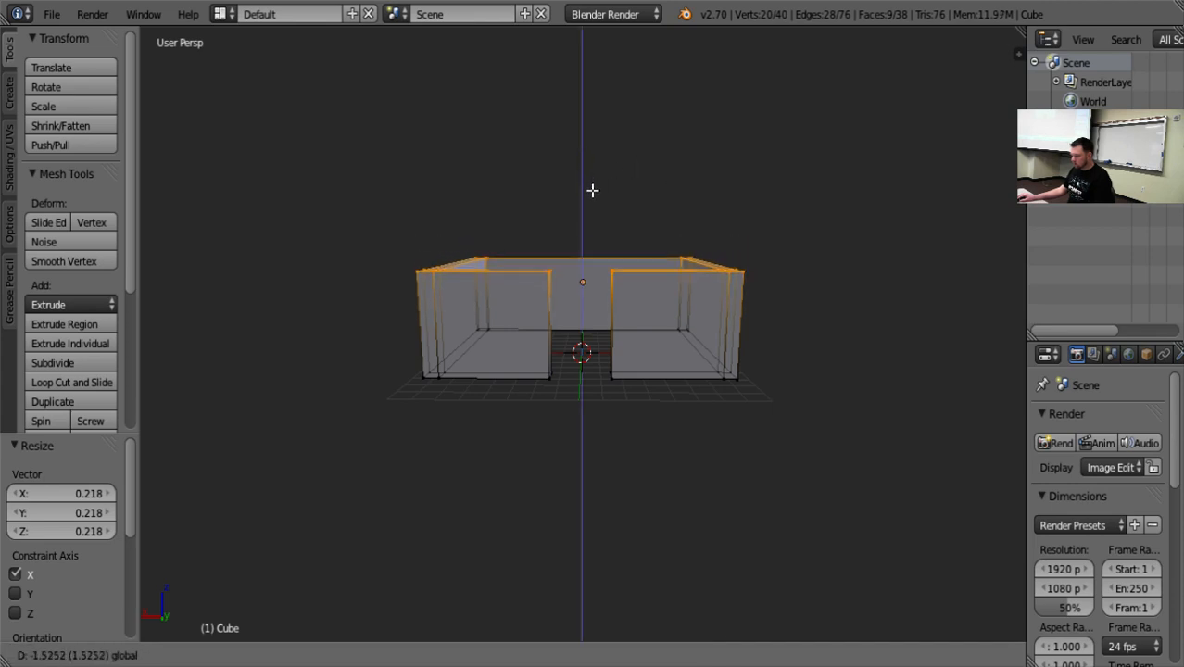
click(593, 204)
key(a)
Add a centered vertical loop cut to the back wall opposite the doorway.
middle_drag(782, 241, 868, 328)
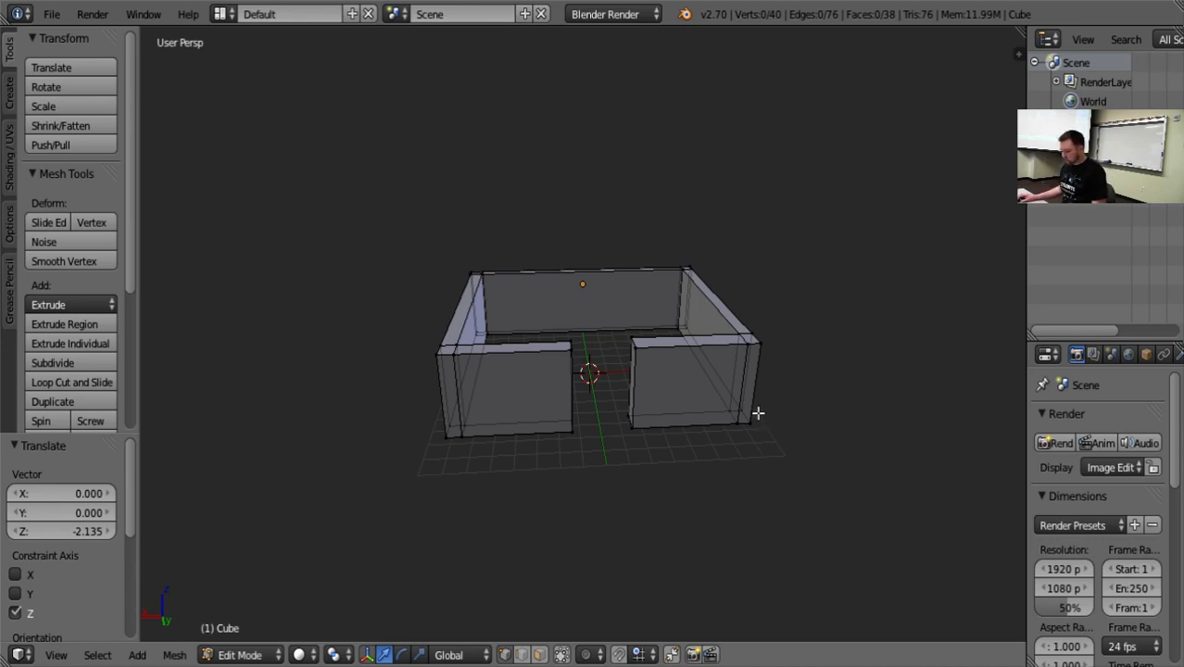
key(ctrl+r)
click(596, 308)
right_click(597, 308)
key(ctrl+space)
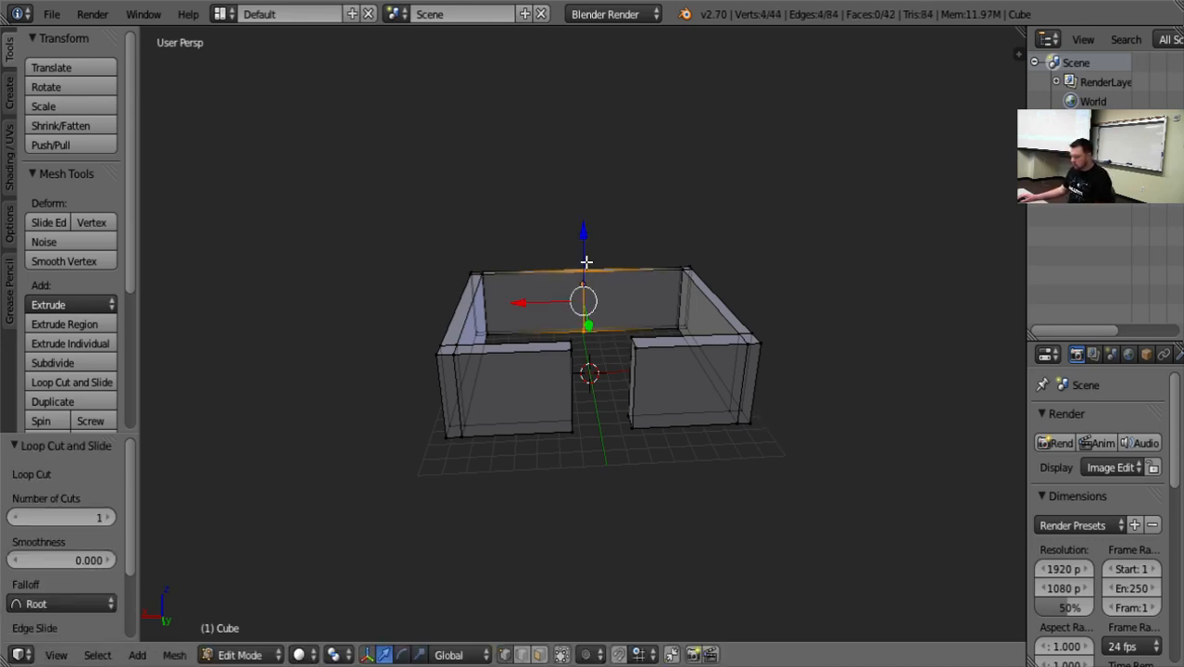
key(a)
Raise the back wall's top middle vertices 3.777 along Z to form a gable peak.
middle_drag(682, 504, 670, 442)
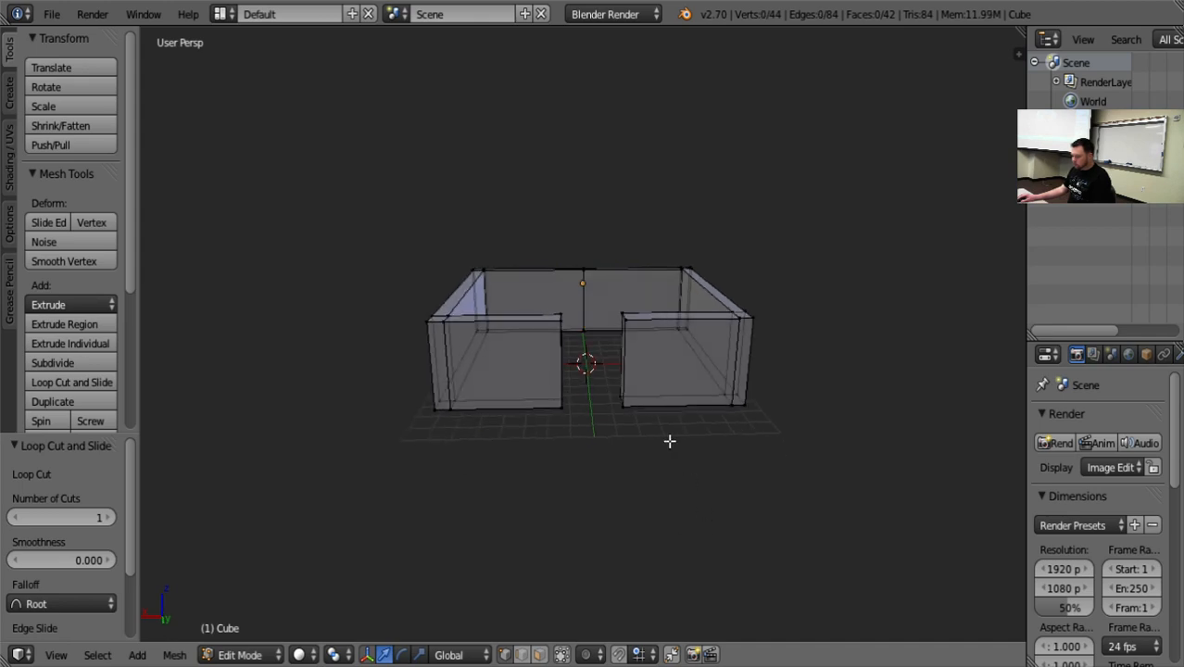
drag(567, 250, 607, 278)
key(g)
key(z)
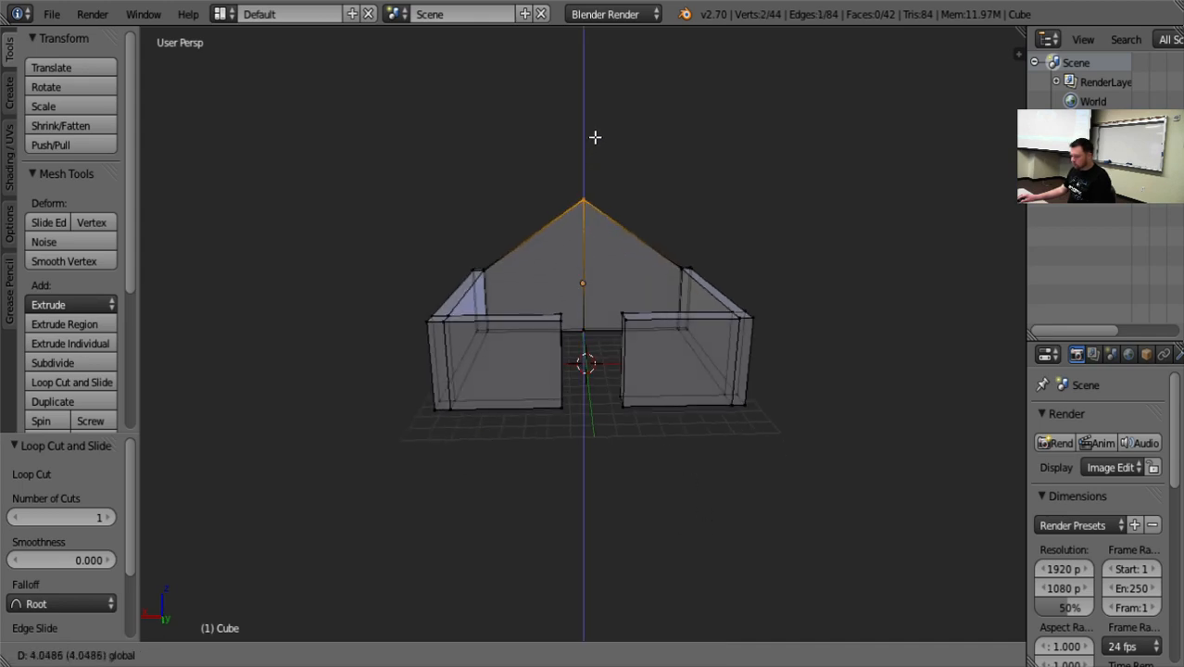
click(596, 141)
key(a)
Extrude the top faces of both front wall sections individually and raise them along Z to slightly above the back gable's peak.
mouse_move(706, 531)
middle_down()
mouse_move(706, 496)
mouse_move(693, 537)
middle_up()
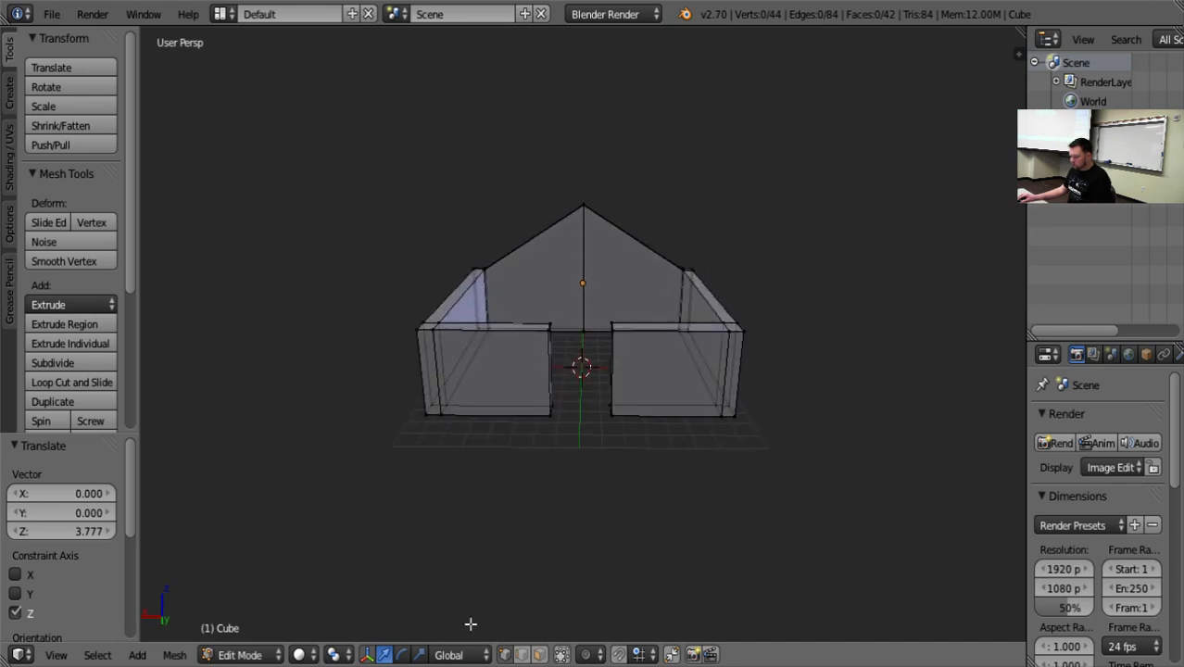
click(540, 657)
right_click(676, 328)
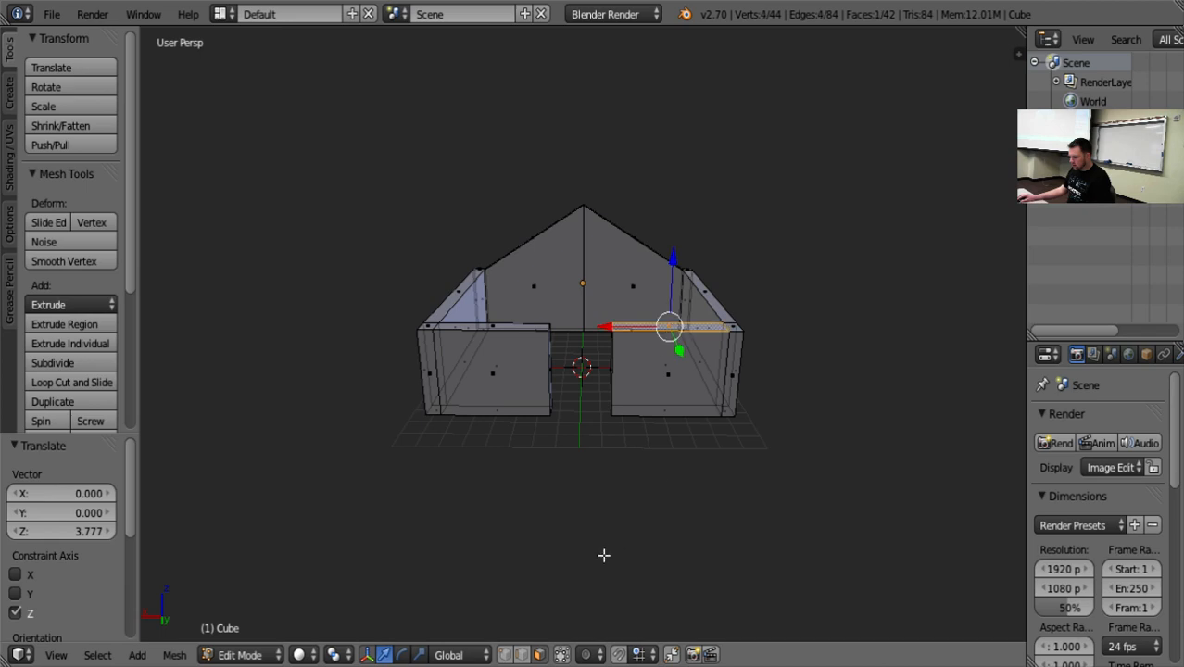
middle_drag(603, 555, 711, 592)
shift+right_click(708, 390)
middle_drag(832, 579, 713, 535)
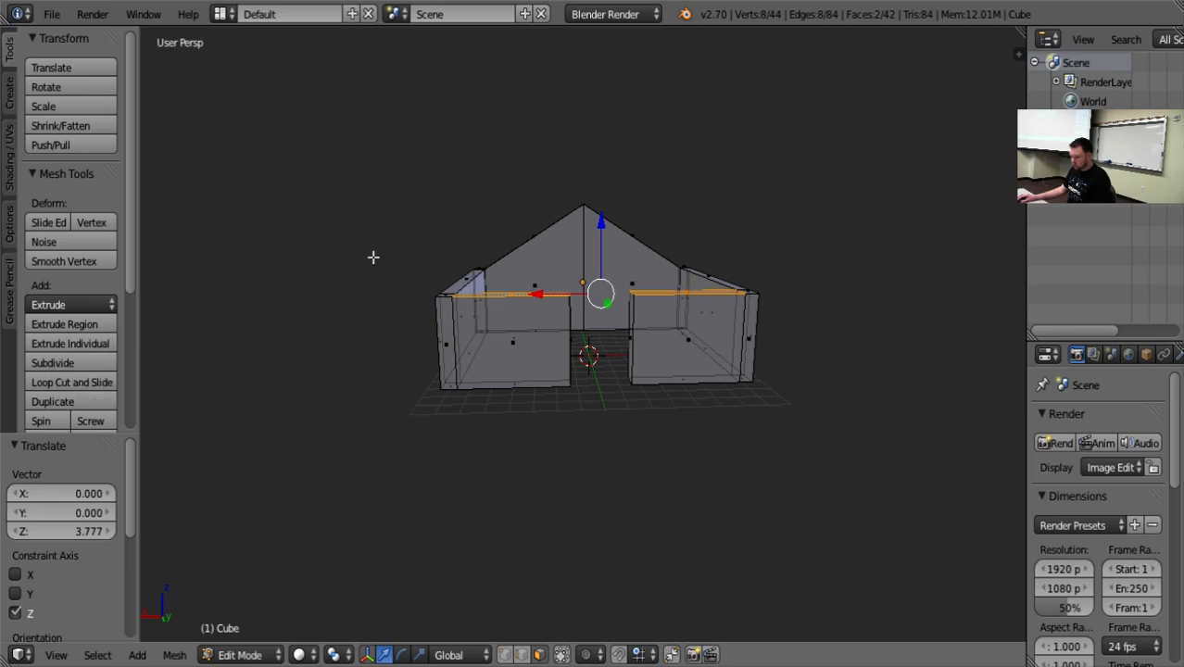
key(g)
right_click(606, 237)
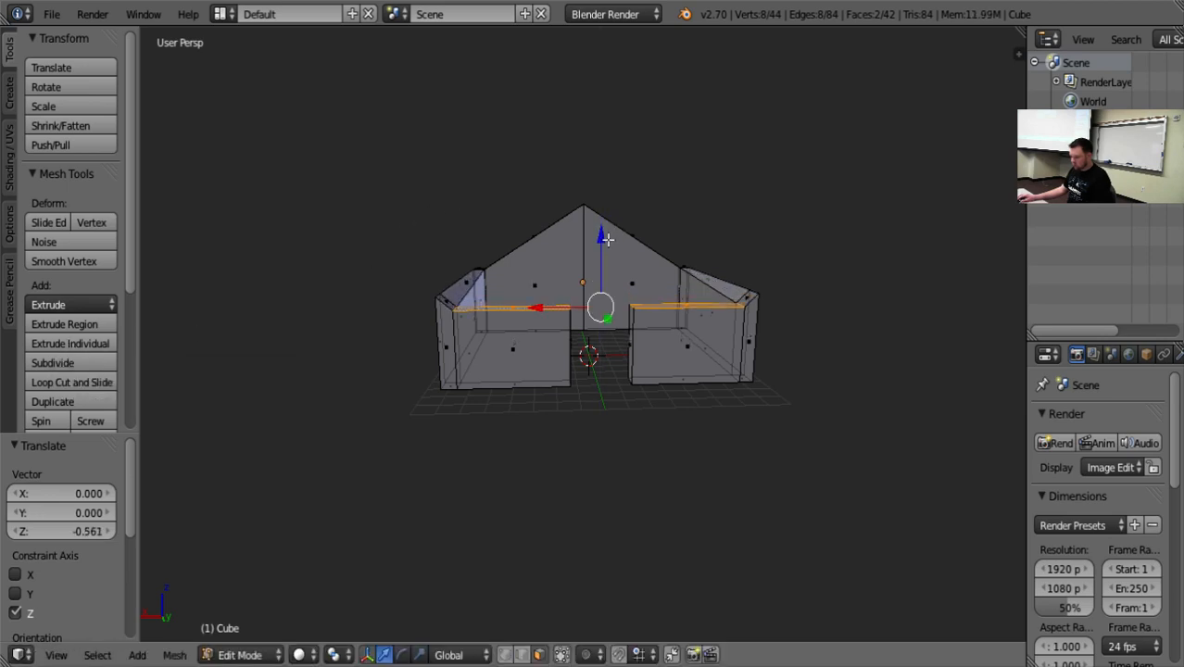
click(64, 341)
drag(601, 226, 602, 147)
middle_drag(840, 330, 869, 342)
drag(589, 137, 590, 133)
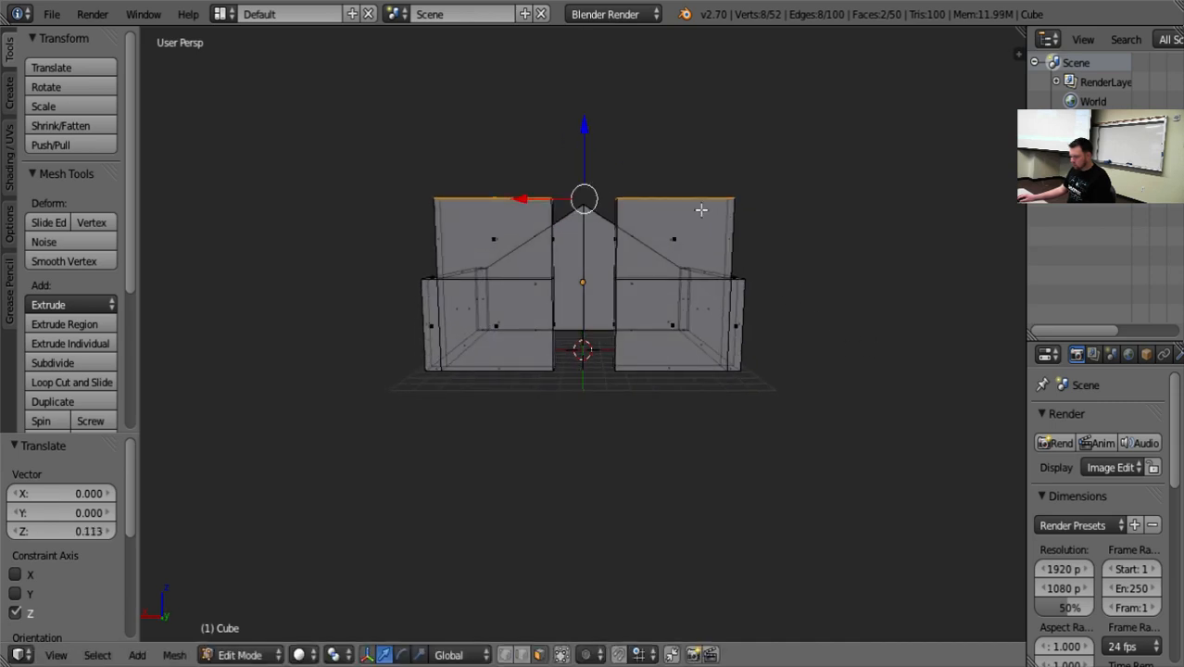
key(a)
middle_drag(868, 298, 856, 342)
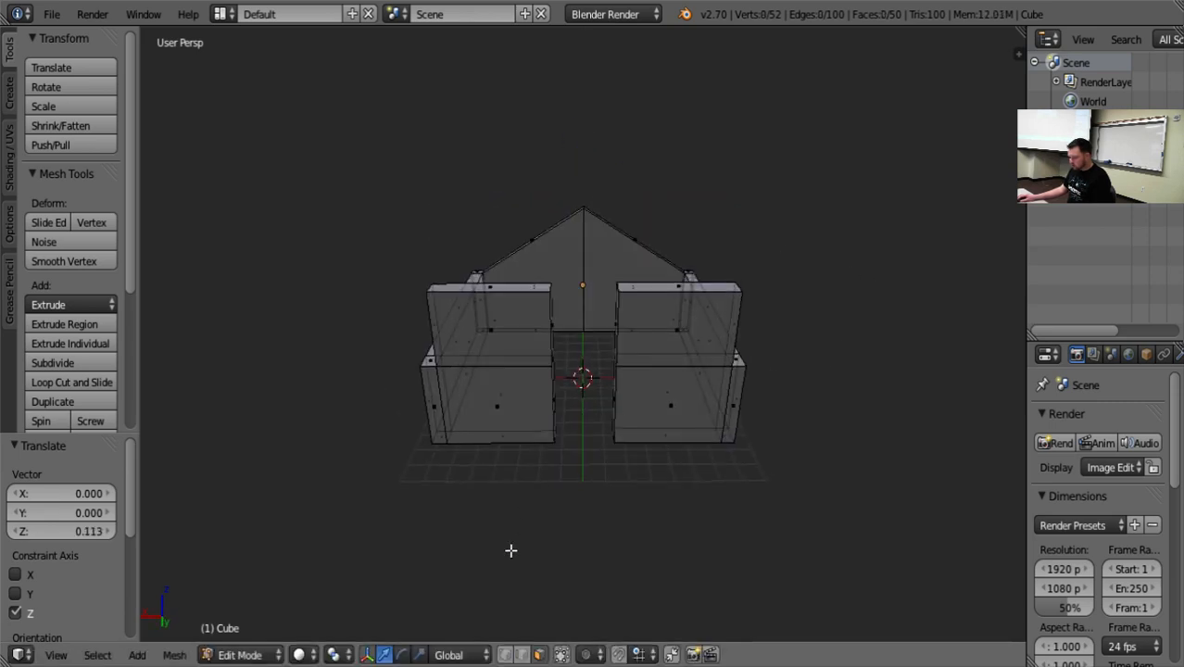
In vertex selection, merge one front section's inside outer top vertex into its doorway-side top vertex using At Last.
click(505, 655)
key(b)
drag(733, 262, 771, 305)
key(a)
middle_drag(865, 344, 716, 418)
right_click(465, 369)
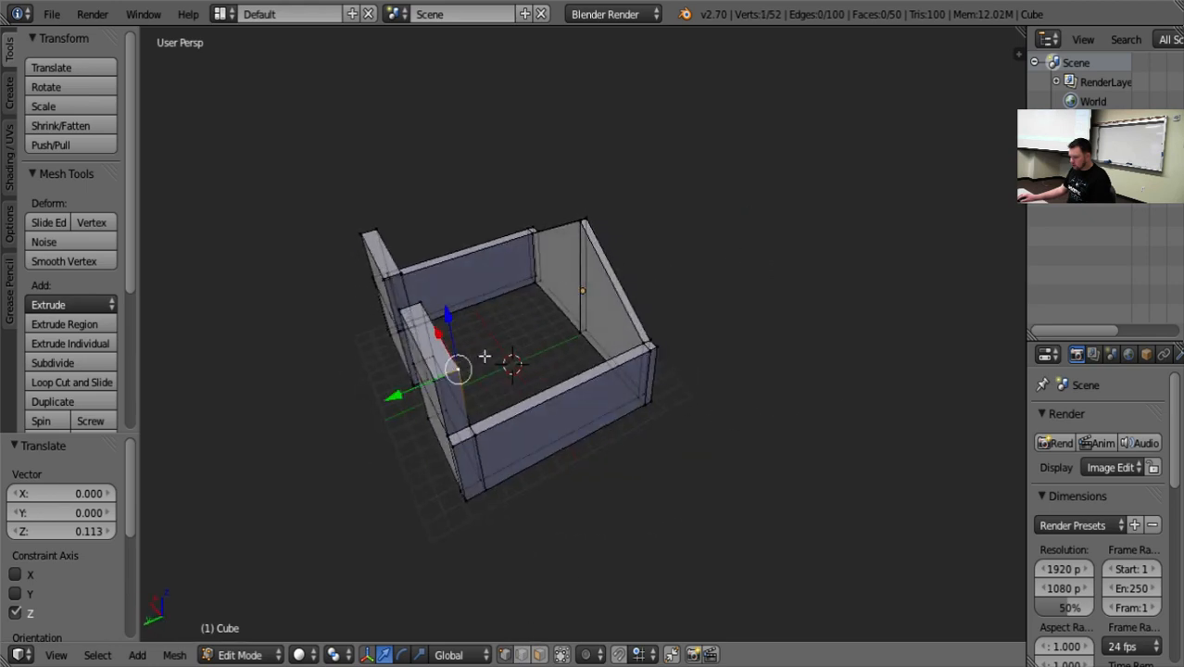
middle_drag(484, 351, 463, 341)
shift+right_click(479, 340)
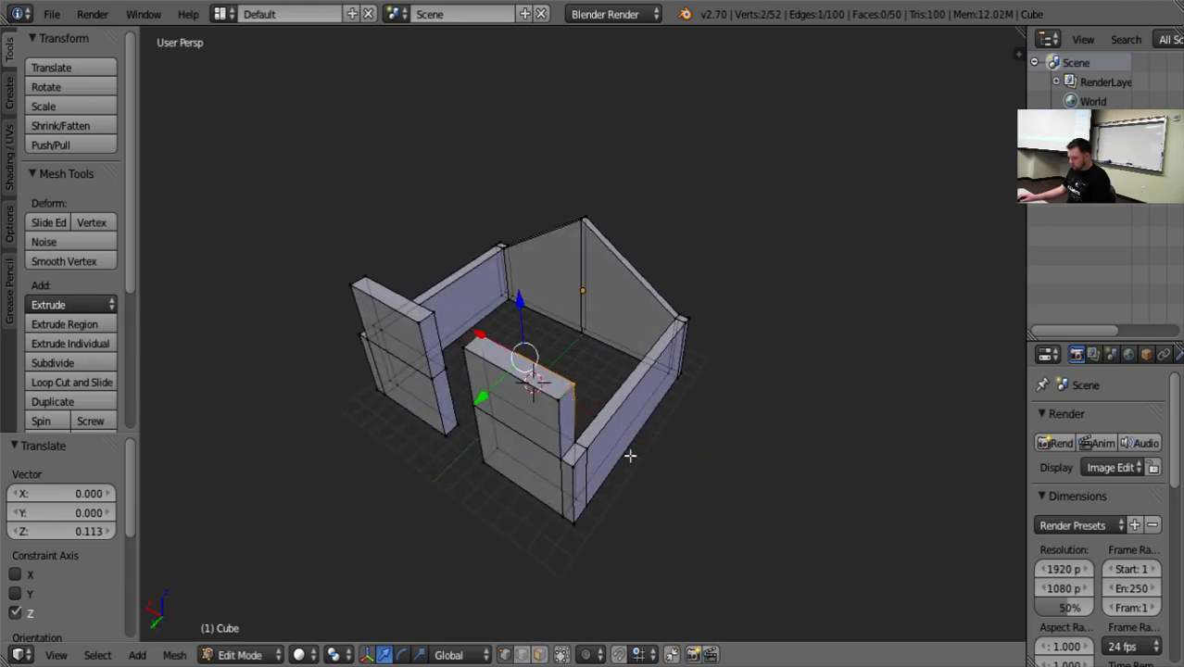
key(alt+m)
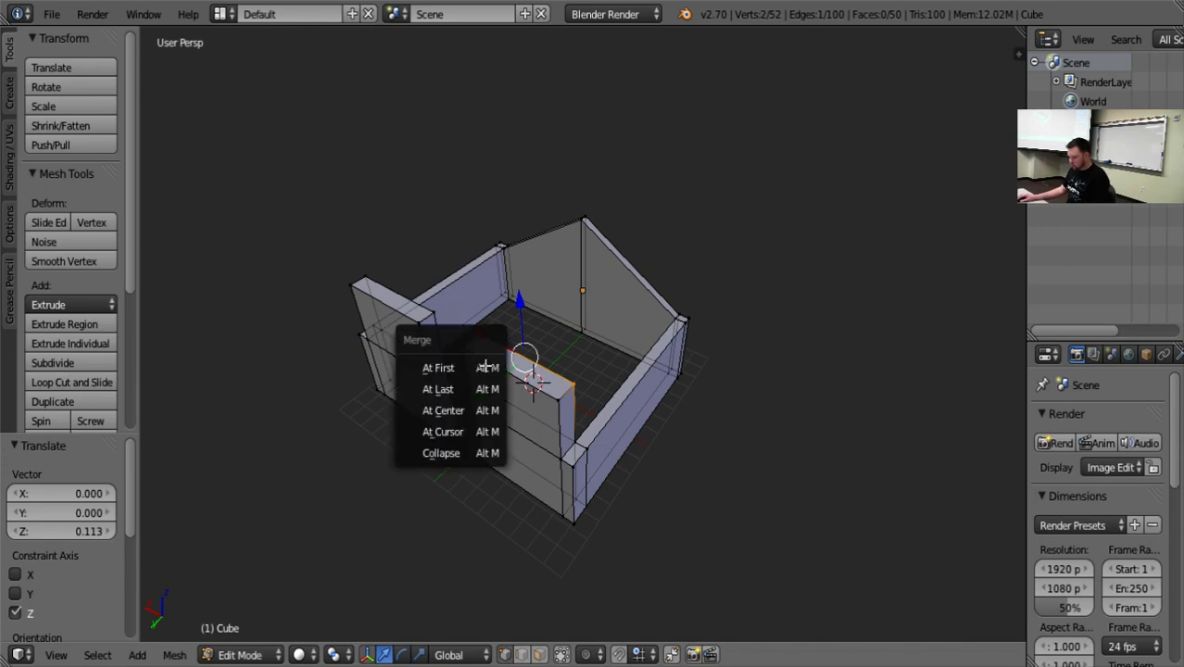
click(493, 393)
Merge the same section's outside outer top vertex into its doorway-side vertex with At Last to complete the sloped top.
middle_drag(730, 550, 530, 471)
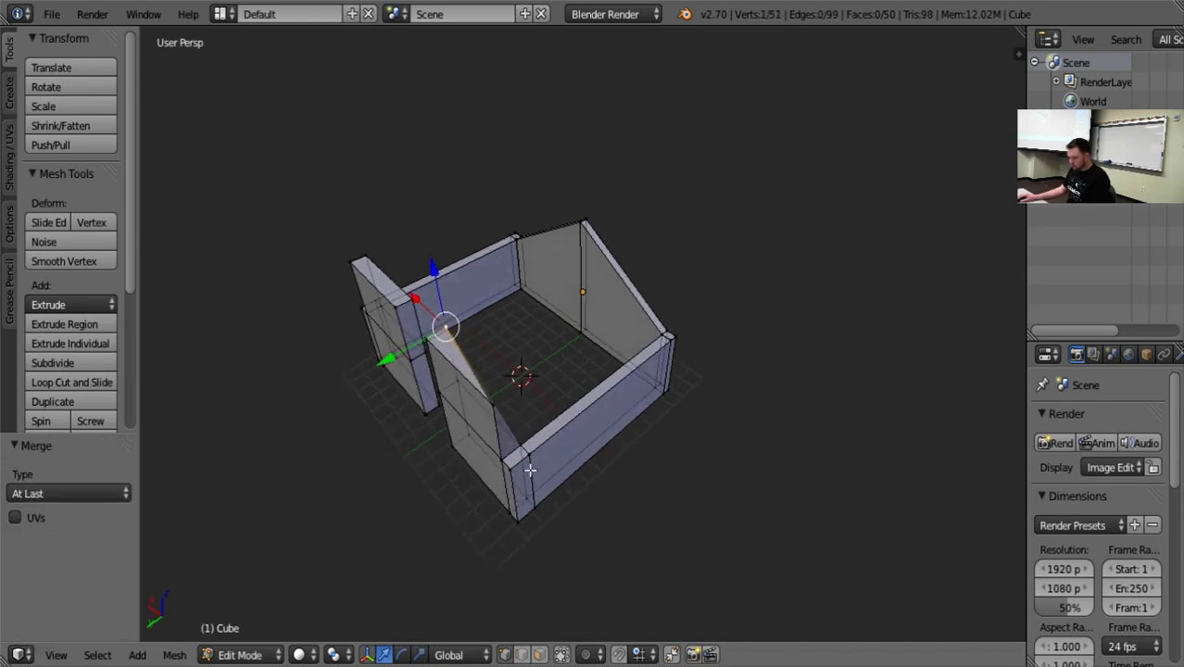
right_click(497, 406)
shift+right_click(428, 341)
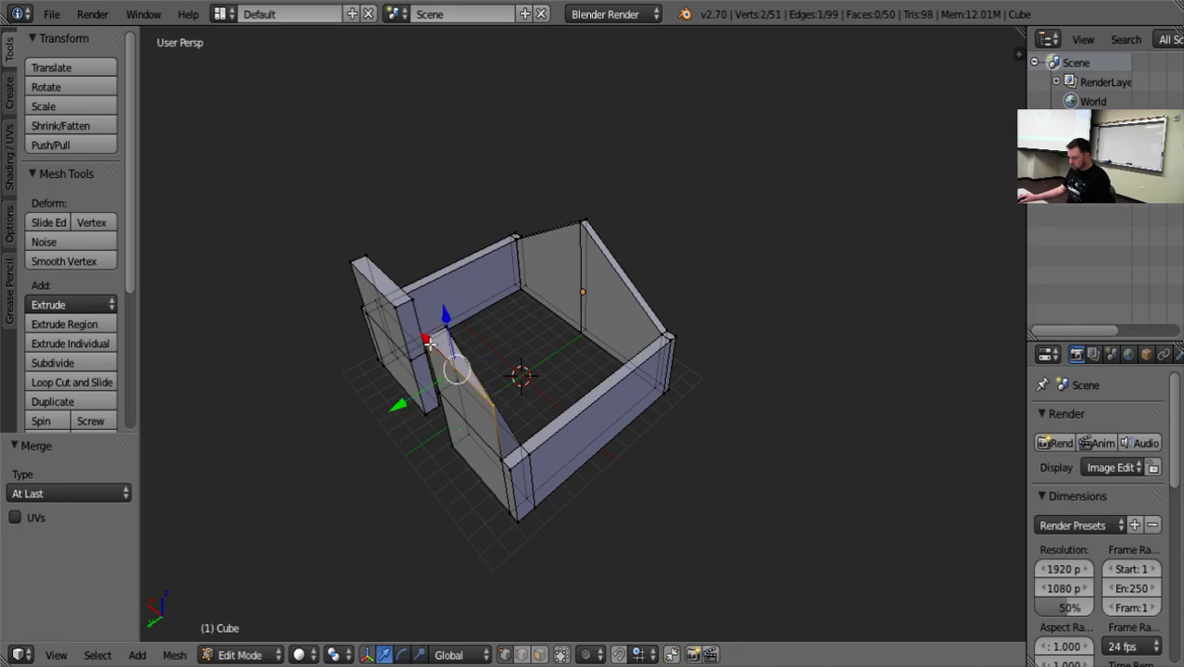
key(alt+m)
click(476, 365)
middle_drag(370, 487, 470, 424)
key(a)
scroll(546, 479, up, 2)
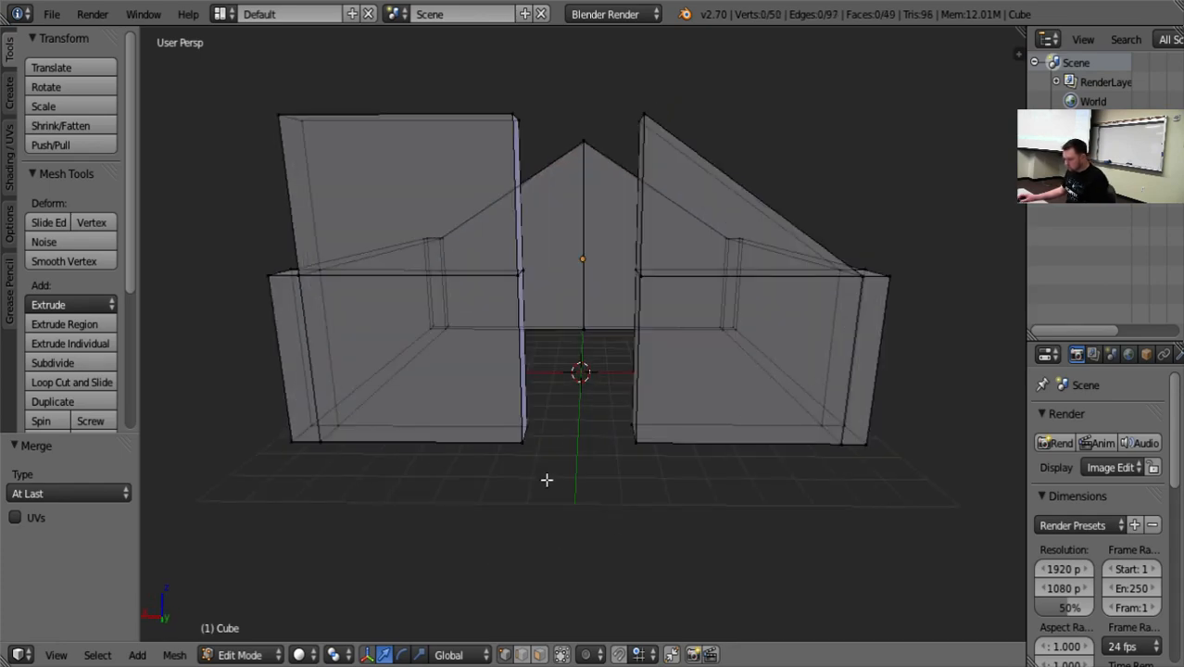
Merge the remaining flat-topped front section's inside outer top vertex into its inside doorway-side top vertex using At Last.
middle_drag(623, 492, 671, 458)
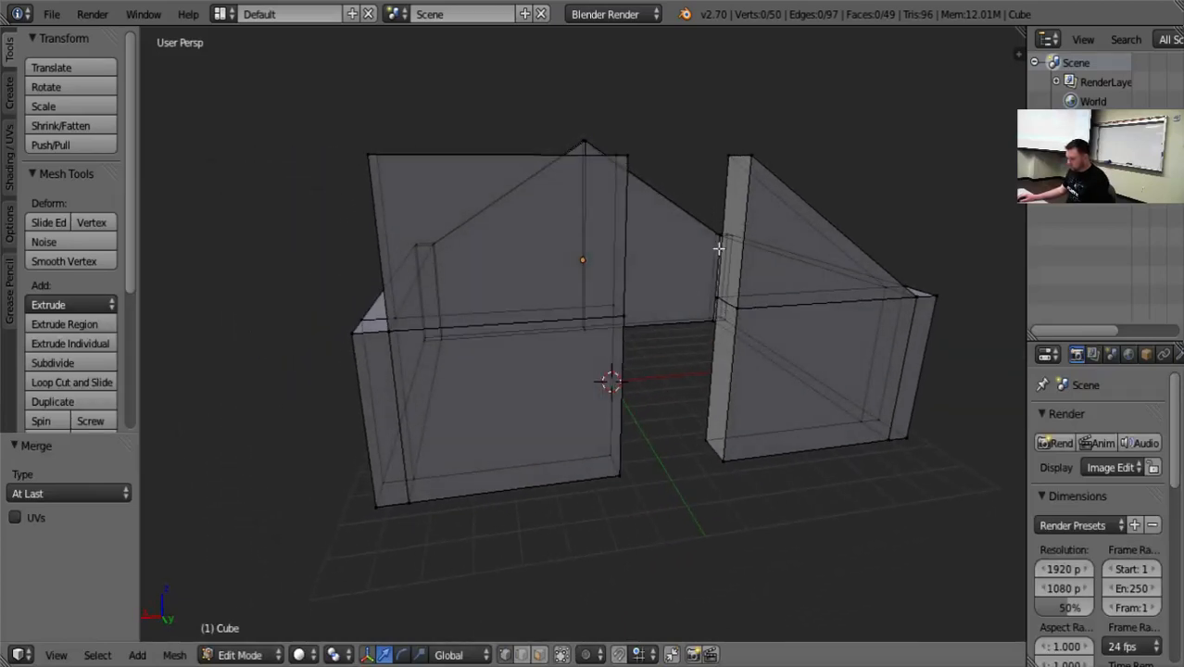
middle_drag(710, 367, 668, 368)
right_click(477, 216)
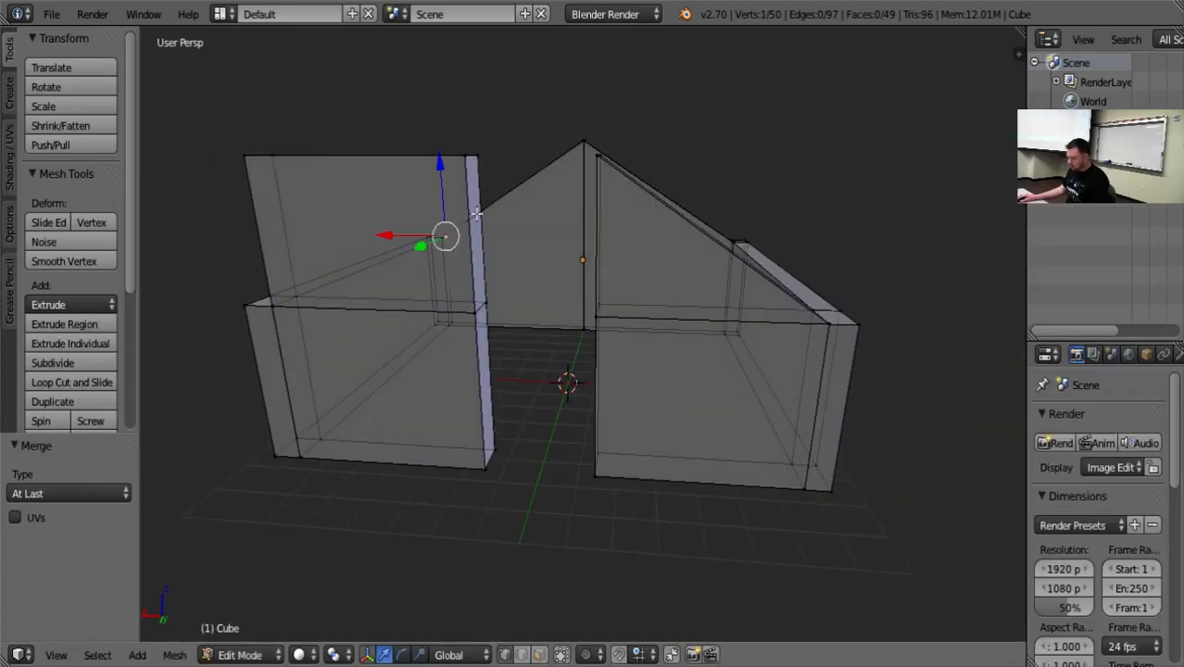
middle_drag(481, 222, 603, 262)
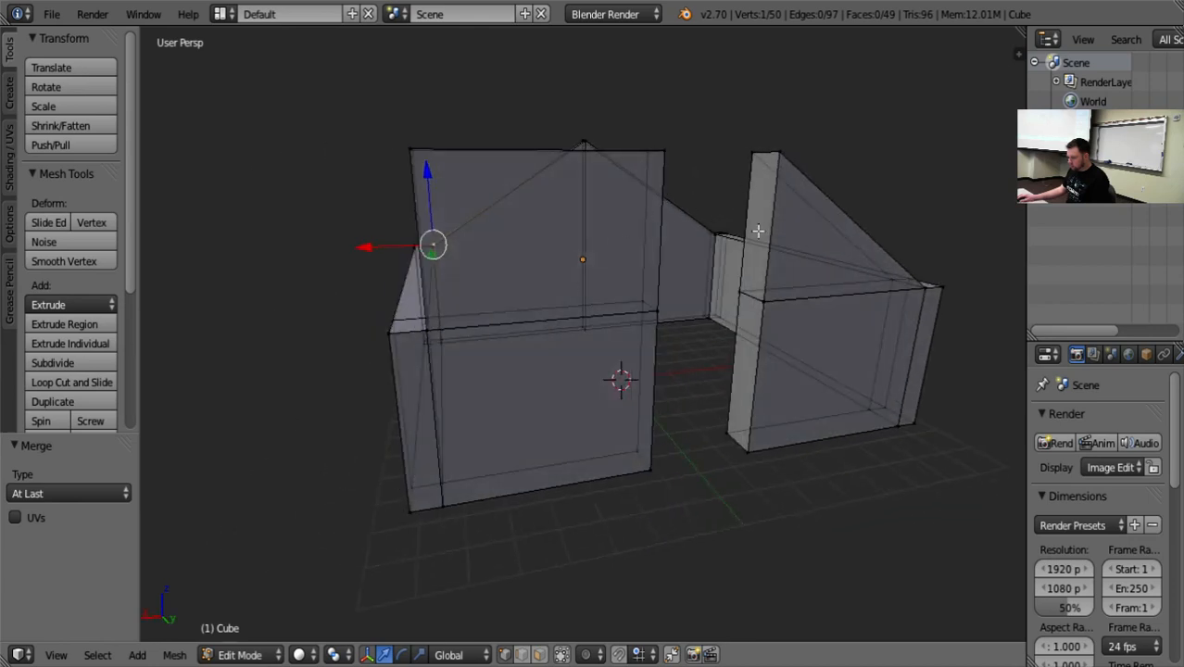
middle_drag(758, 231, 664, 360)
right_click(369, 491)
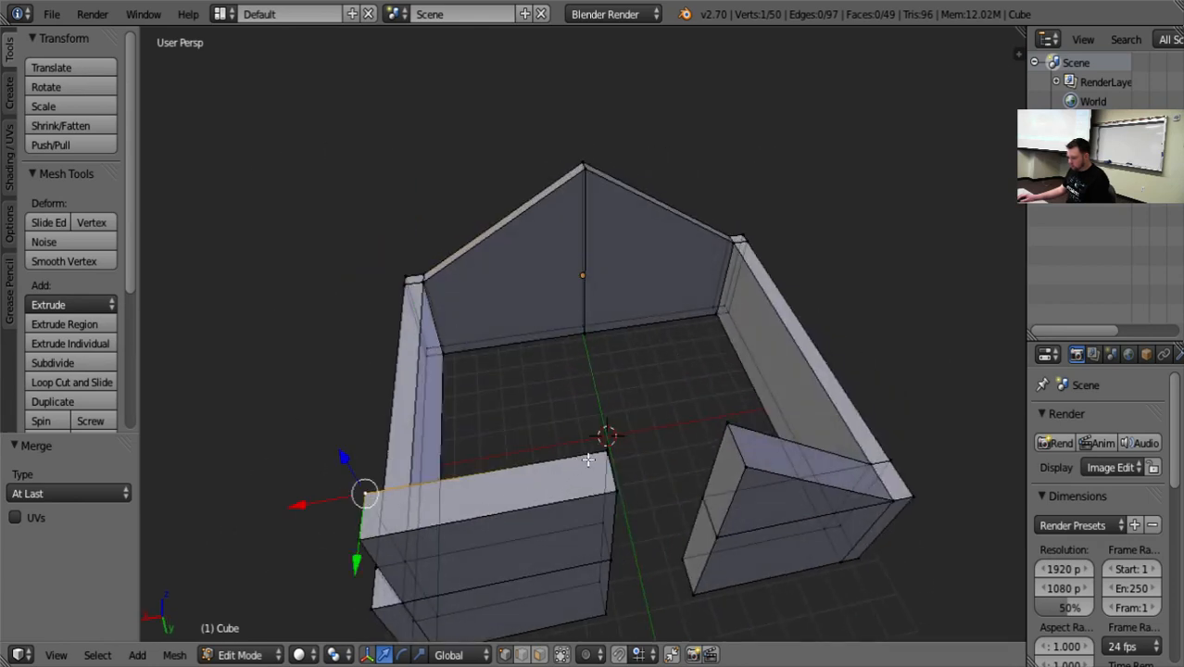
middle_drag(678, 547, 682, 424)
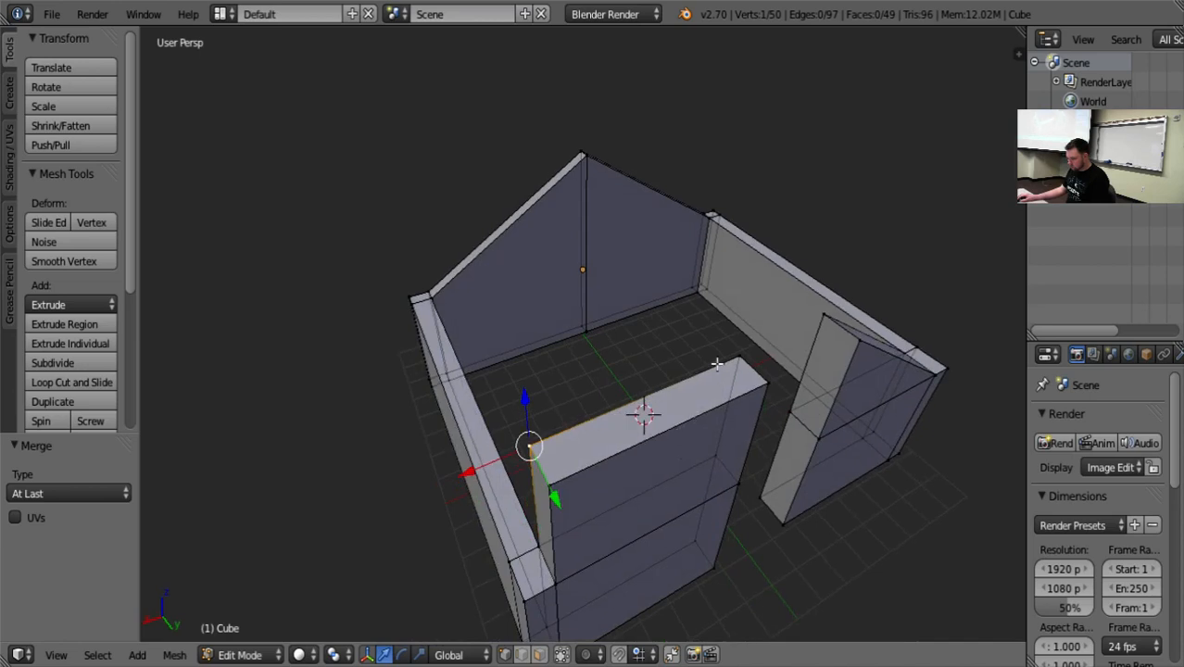
shift+right_click(745, 356)
key(alt+m)
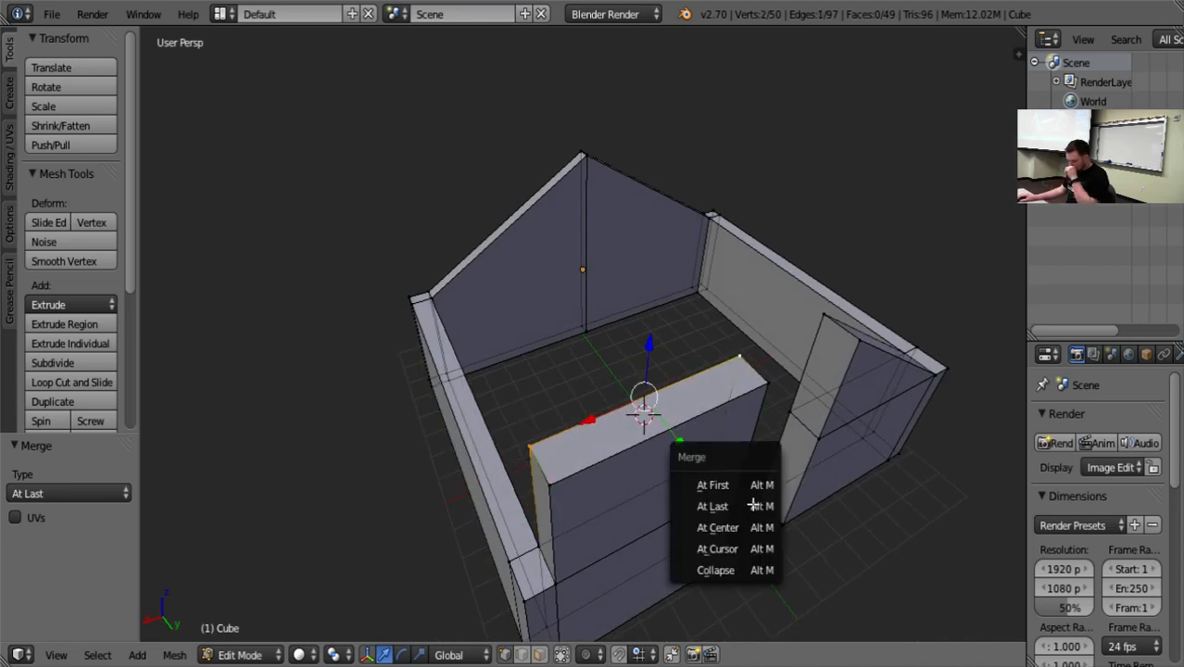
click(753, 505)
Merge the same front section's outside outer top vertex into its outside doorway-side vertex with At Last, then deselect everything.
right_click(556, 484)
shift+right_click(761, 403)
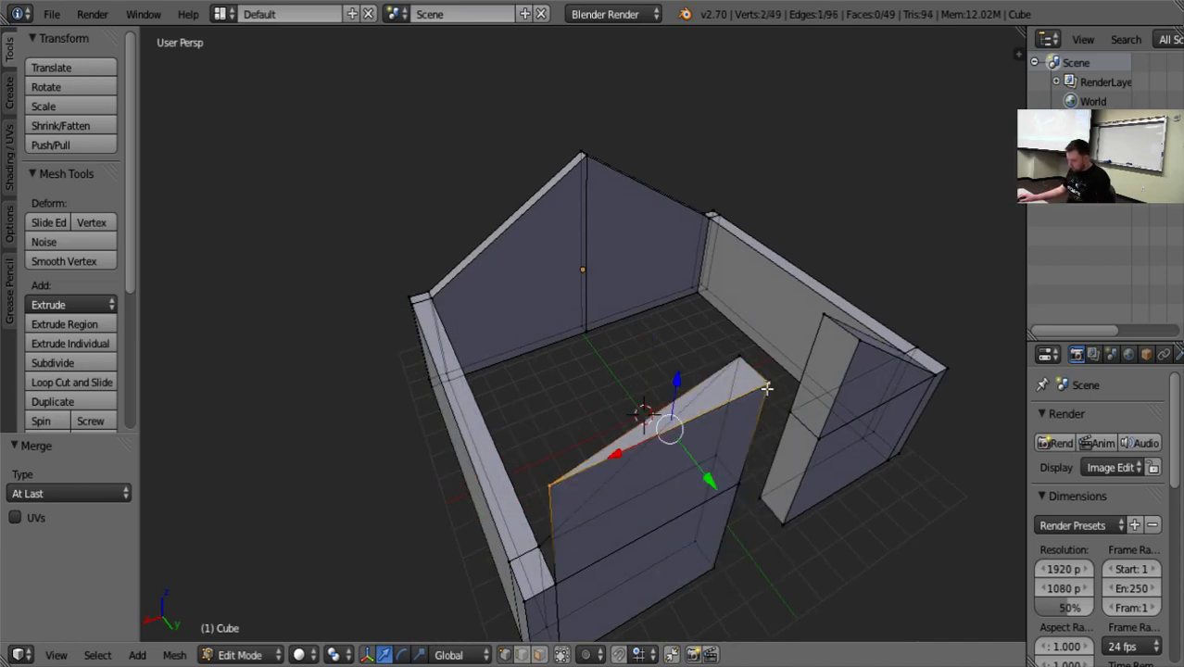
key(alt+m)
click(769, 405)
key(a)
middle_drag(872, 609, 801, 548)
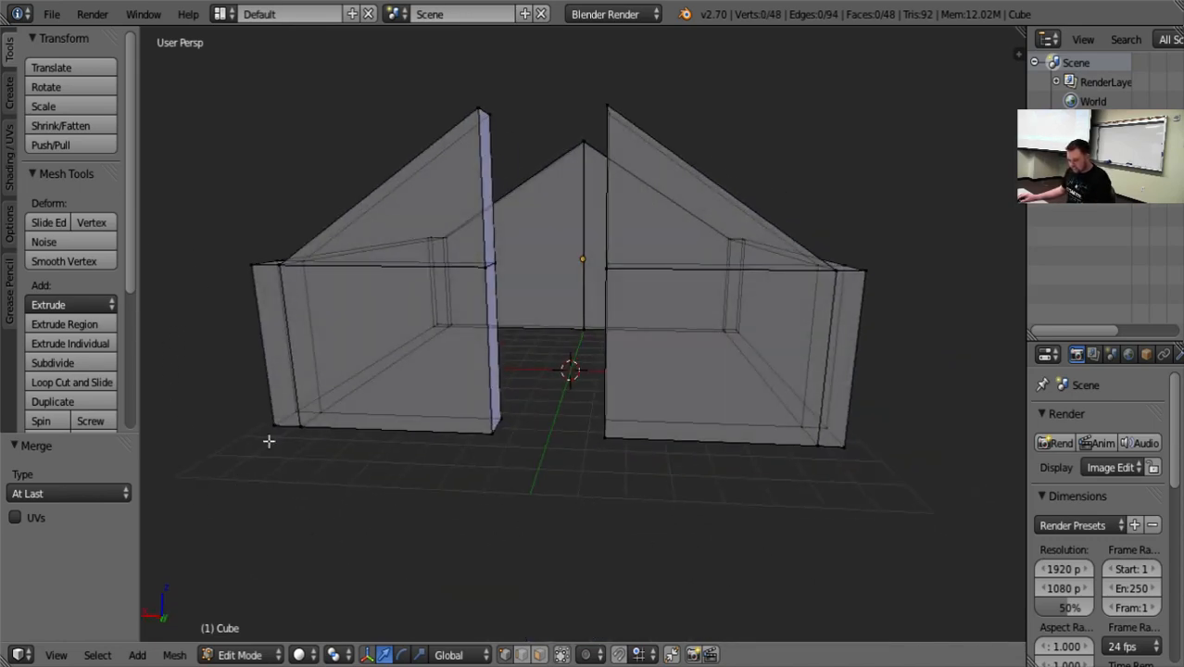
In face selection, select the upper doorway-facing faces of both front wall sections.
click(539, 655)
middle_drag(568, 519, 514, 485)
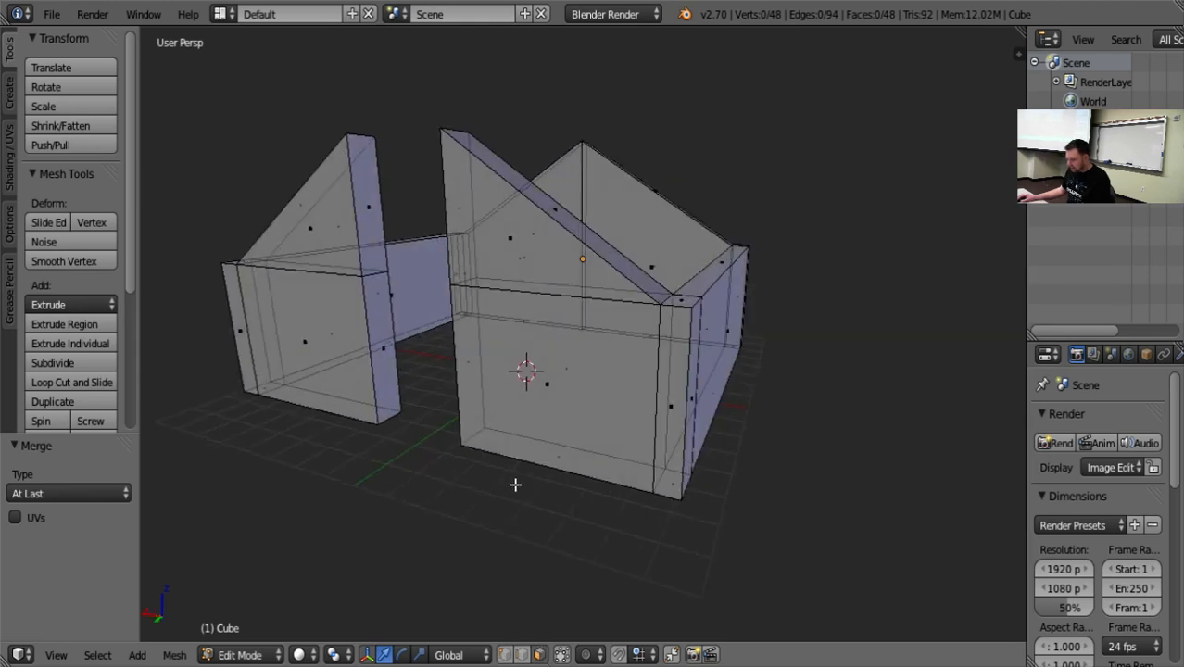
right_click(396, 227)
click(368, 183)
key(a)
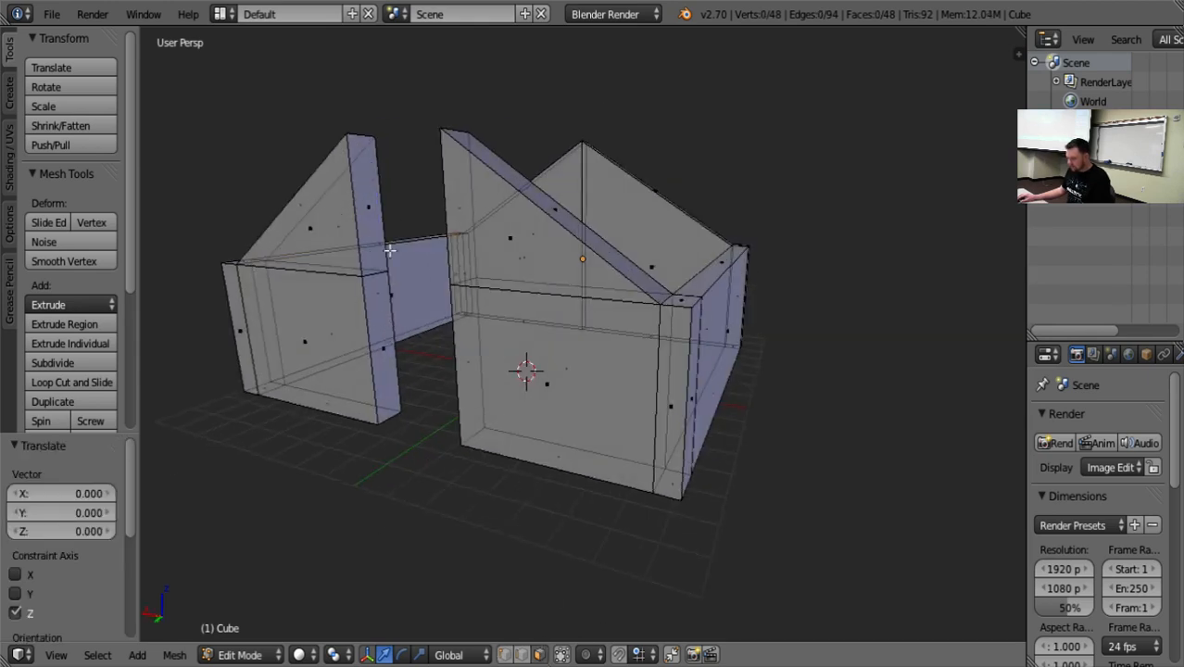
right_click(372, 218)
middle_drag(423, 464, 559, 418)
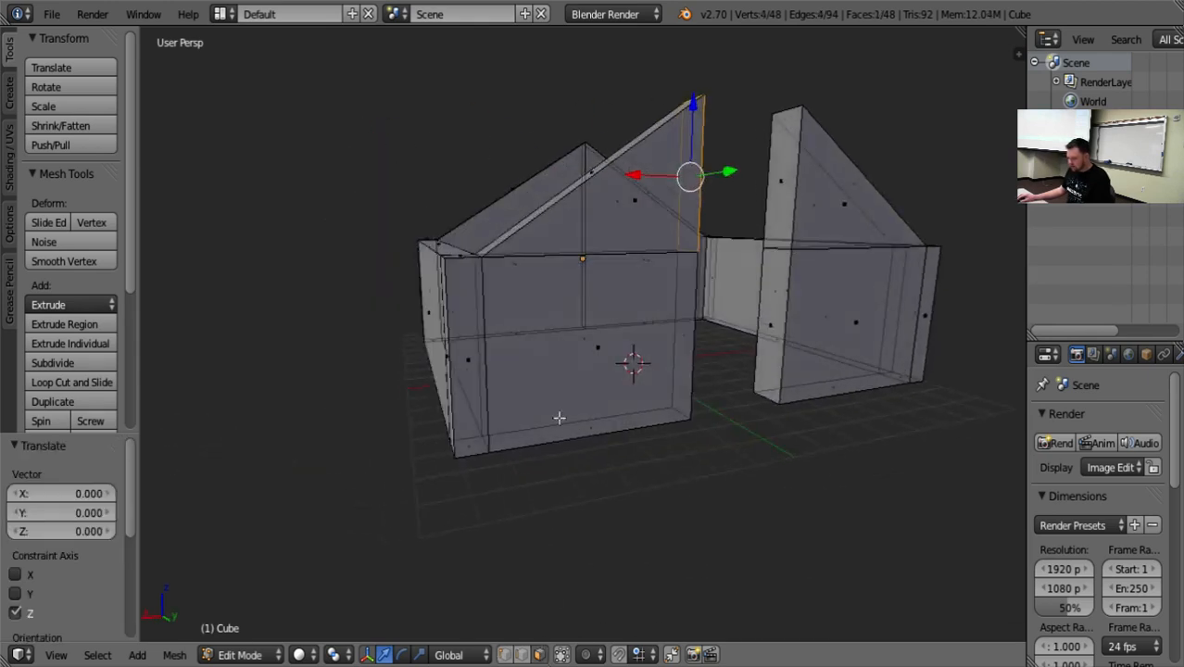
shift+right_click(779, 196)
middle_drag(740, 432, 700, 472)
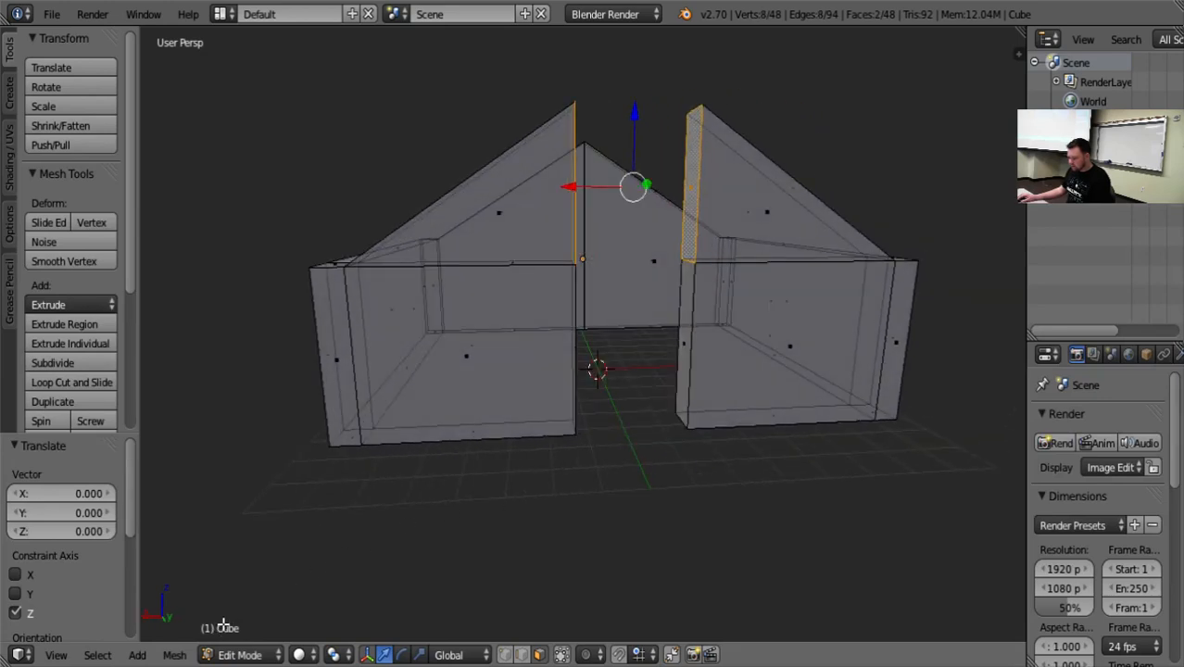
key(KP_Decimal)
scroll(246, 607, down, 5)
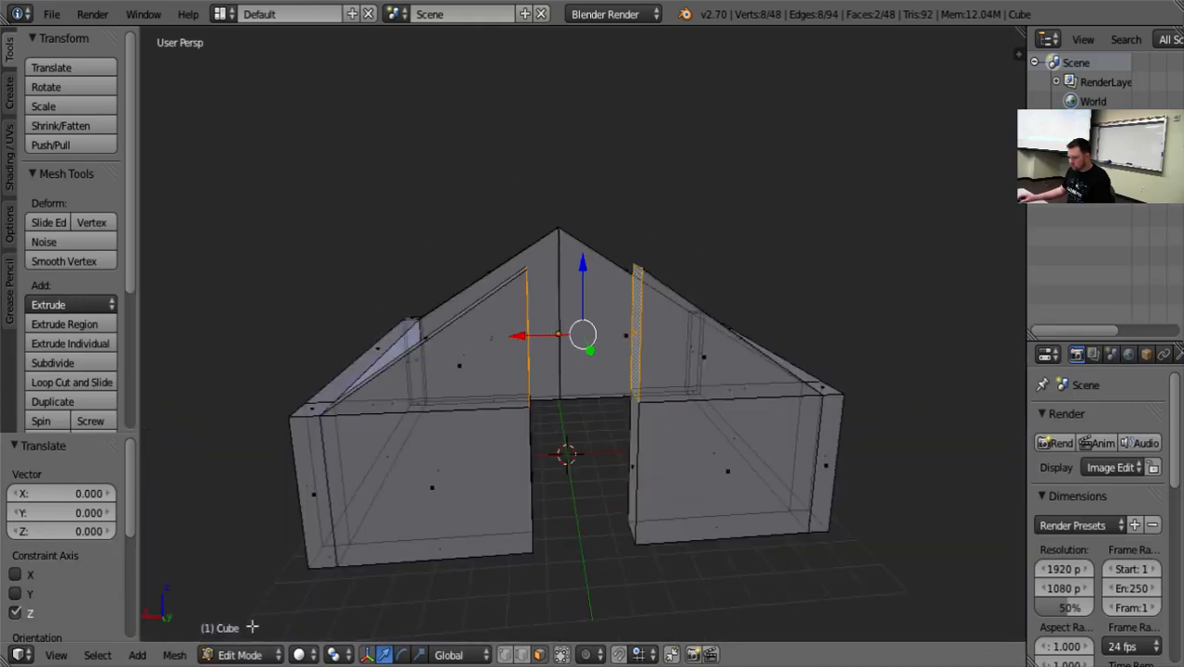
Try to merge the two selected upper doorway faces At Center, and undo the merge.
click(139, 655)
click(174, 655)
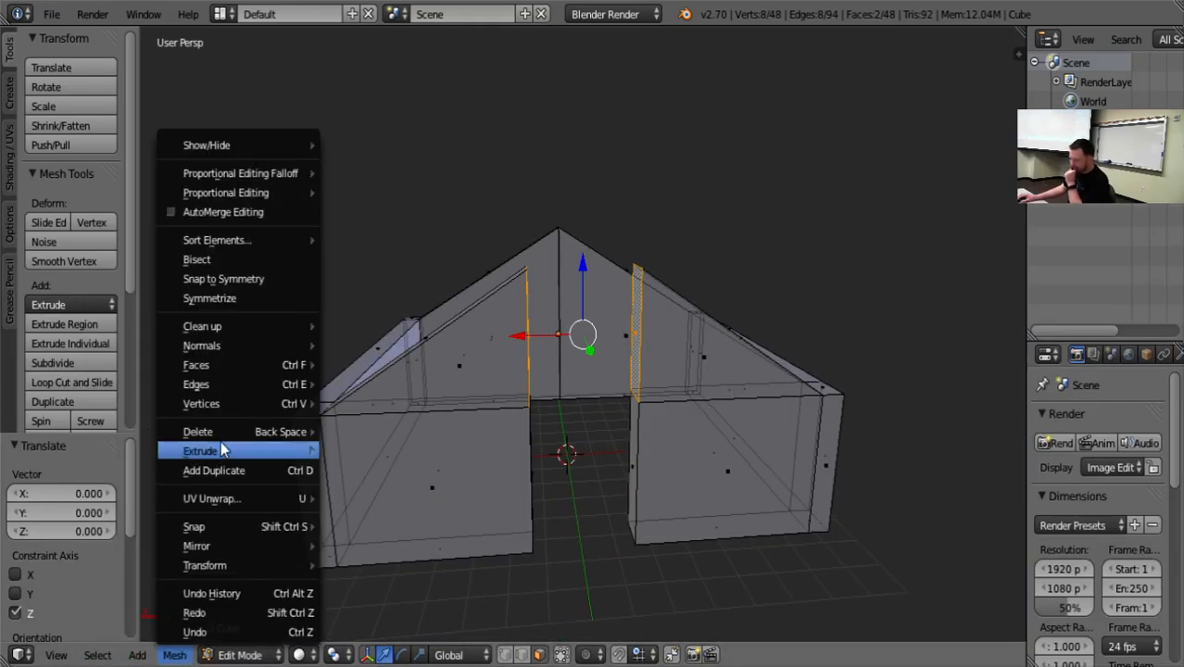
mouse_move(232, 408)
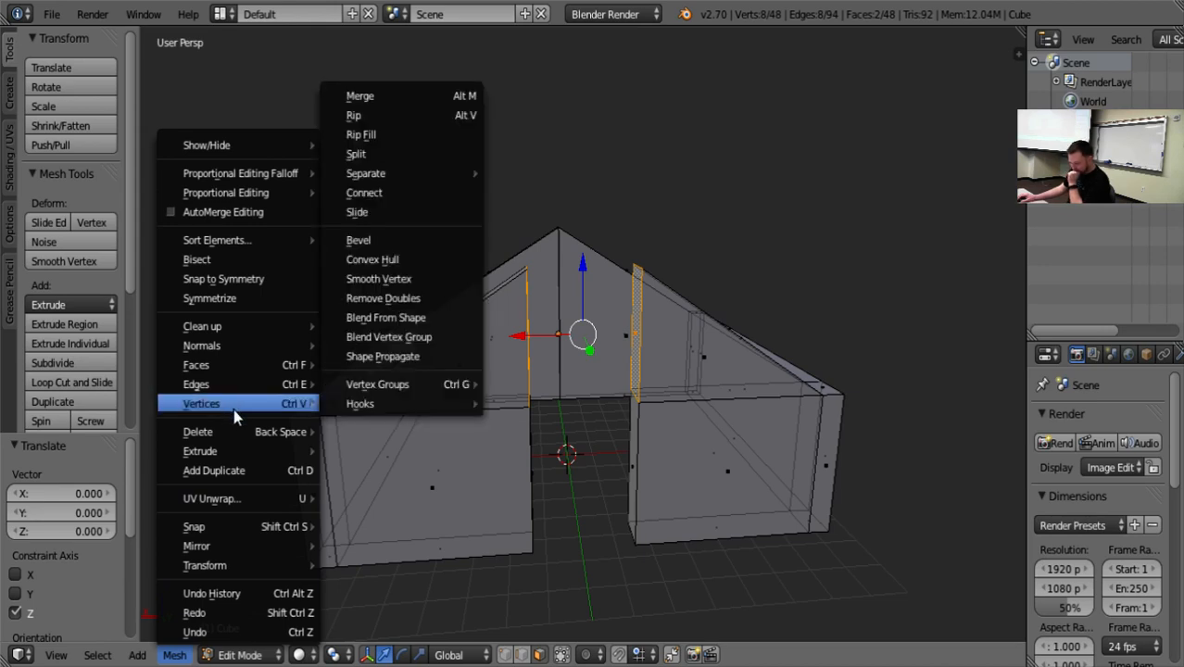
mouse_move(246, 372)
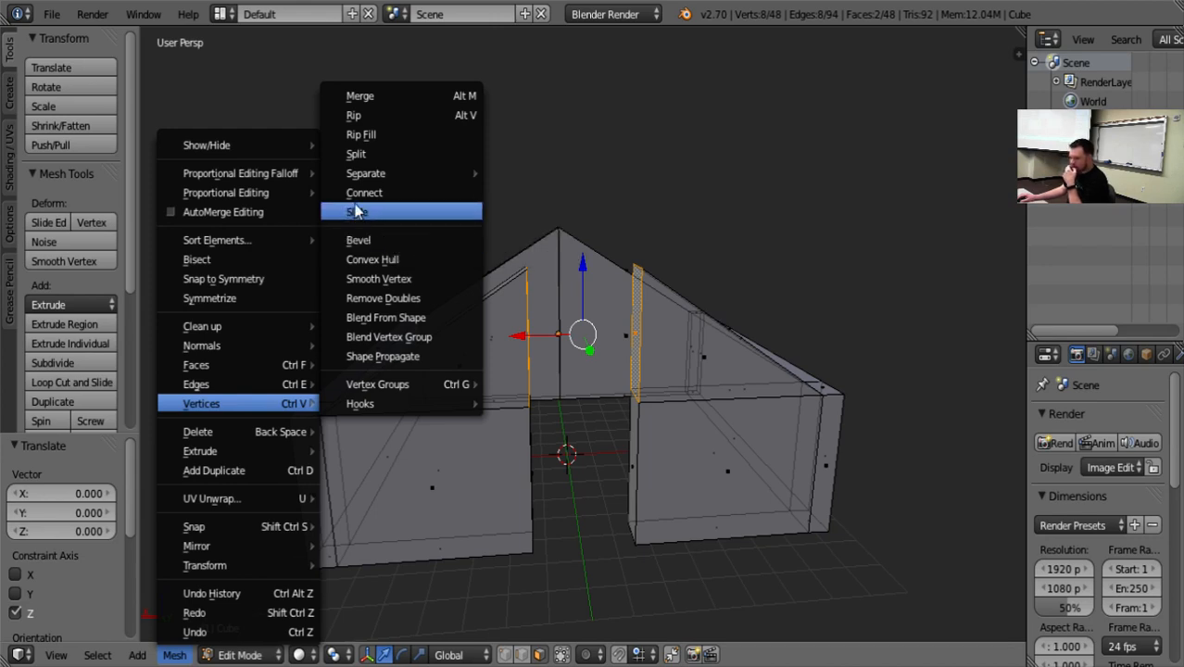
click(386, 97)
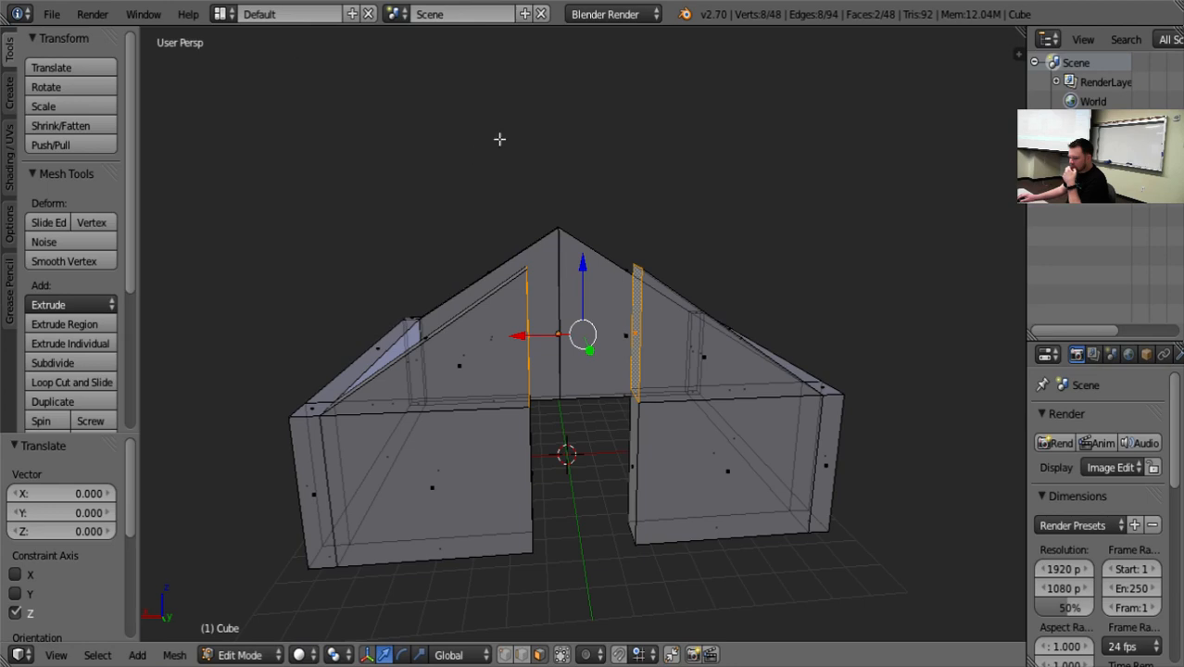
key(alt+m)
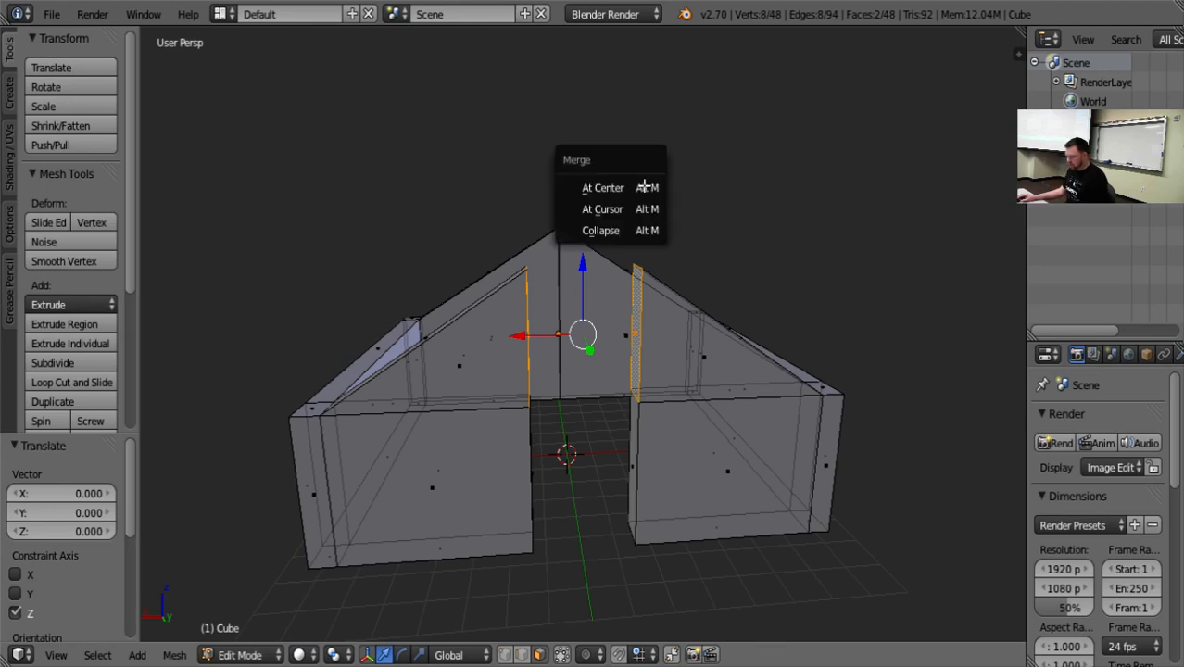
click(639, 186)
key(ctrl+z)
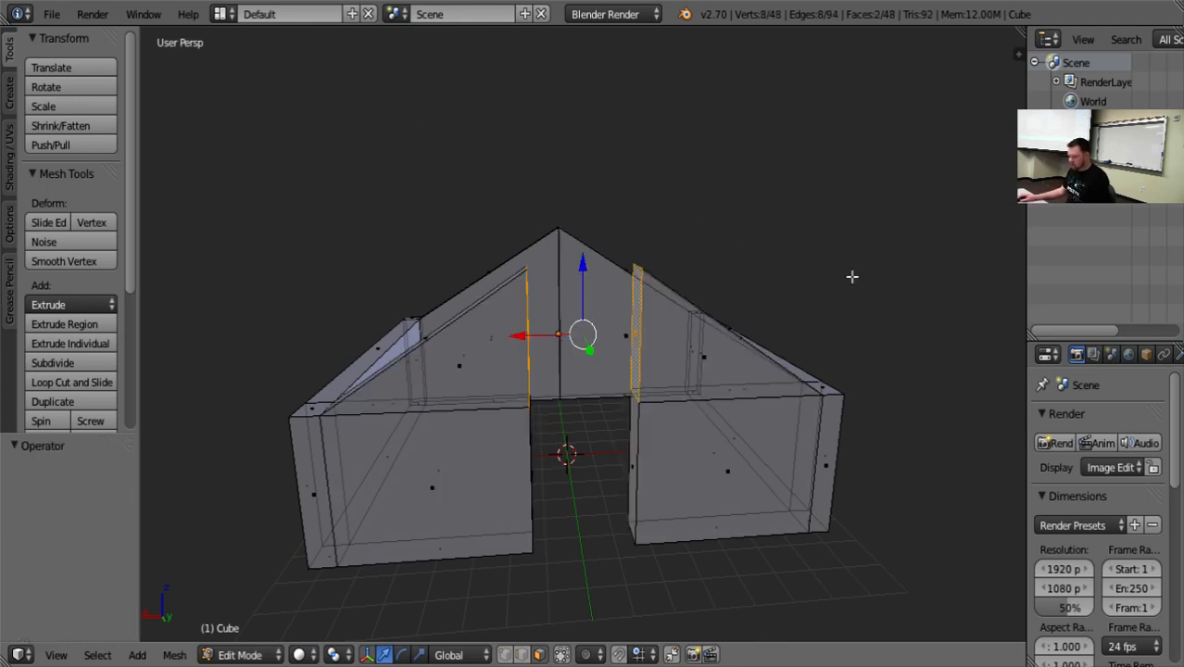
Deselect all faces and return the building to Object Mode.
key(a)
middle_drag(852, 277, 690, 471)
key(Tab)
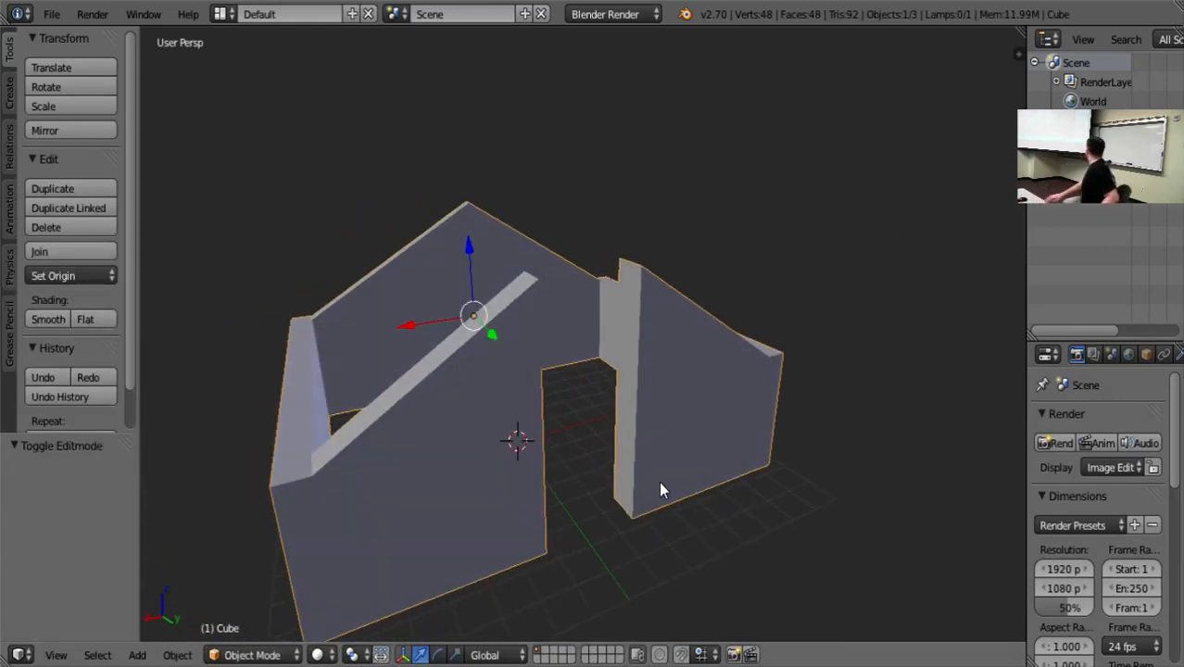
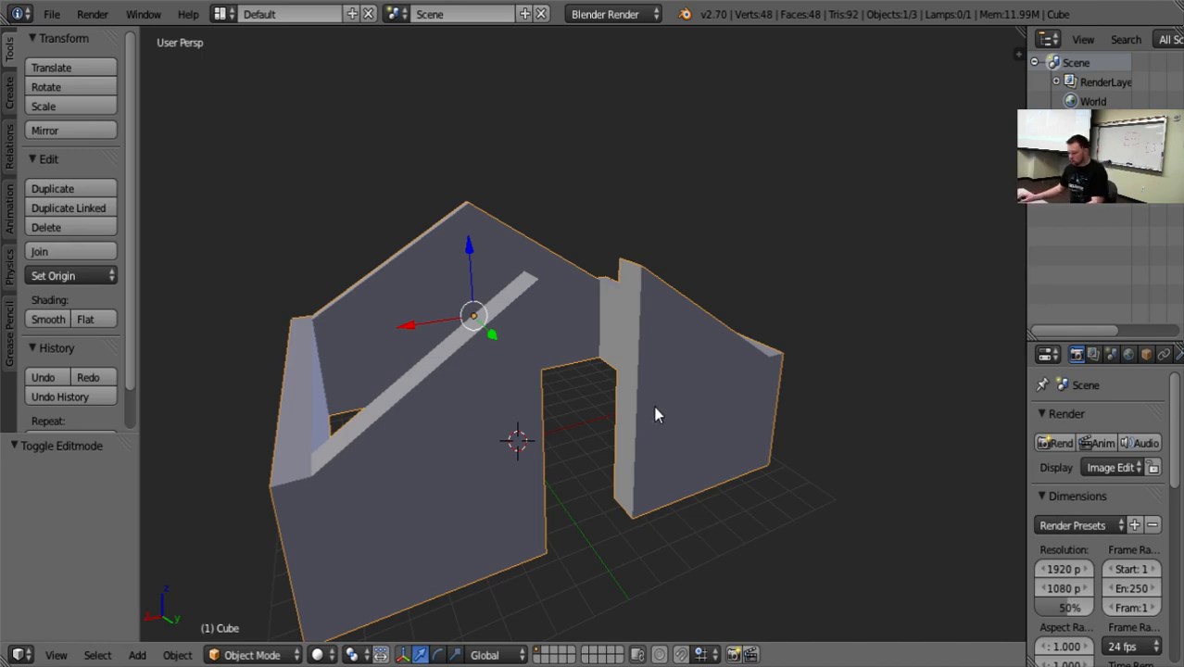
Examine the front wall gap and the building's interior from several angles.
middle_drag(656, 409, 855, 338)
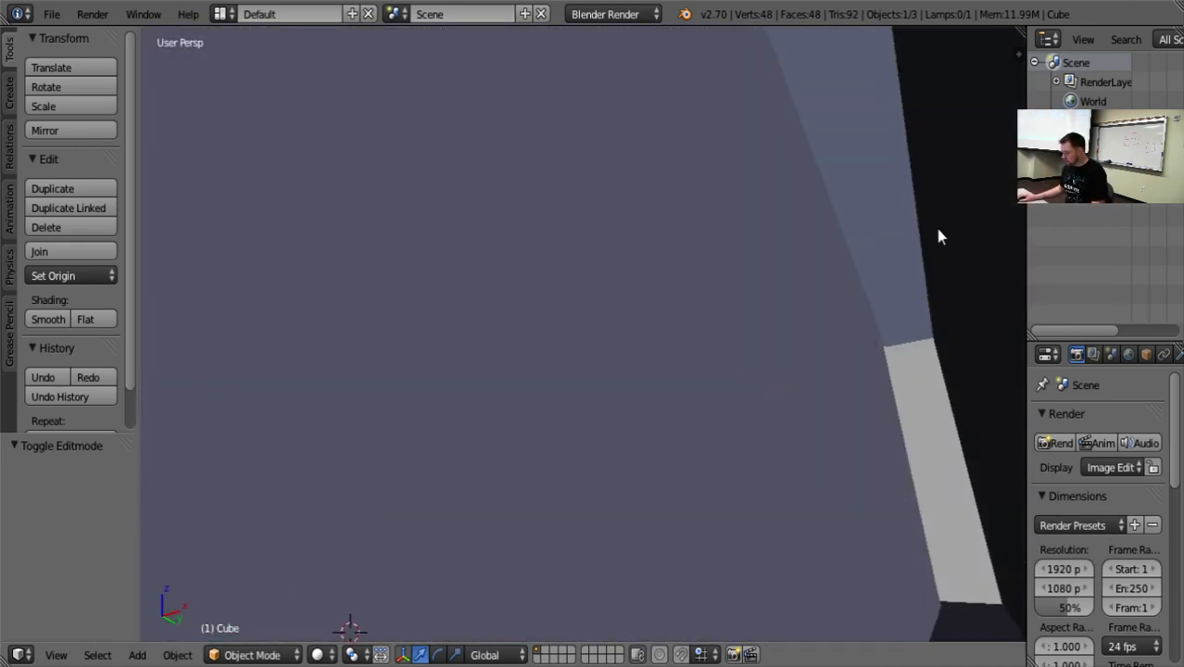
middle_drag(920, 219, 895, 311)
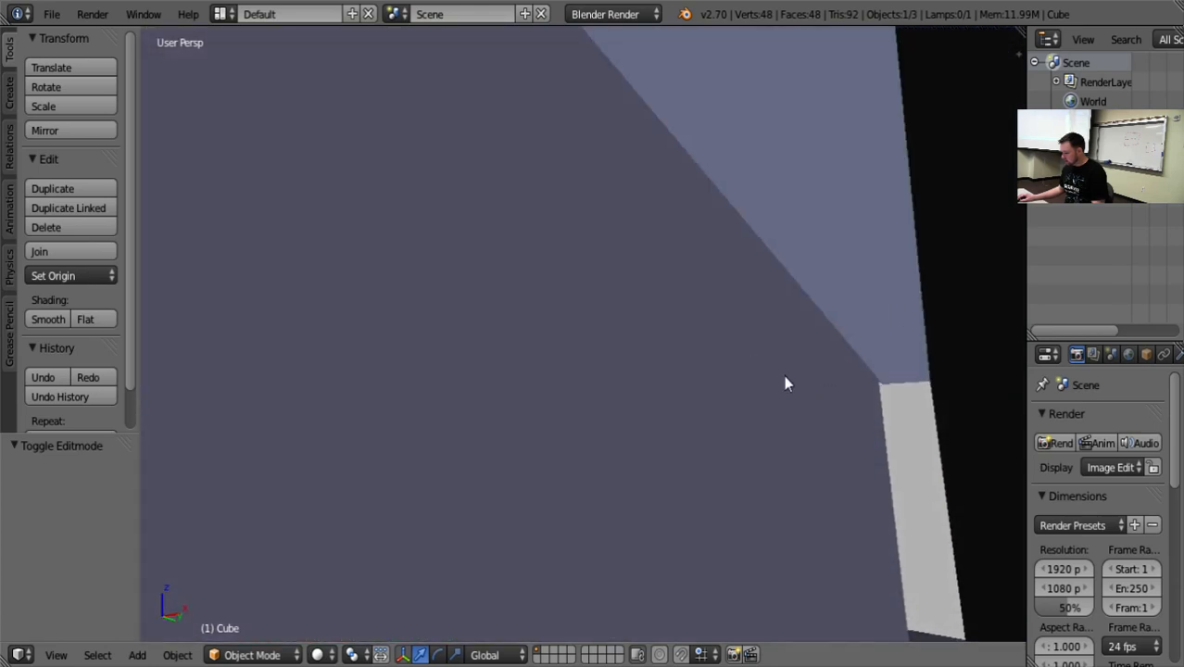
middle_drag(598, 311, 613, 330)
scroll(612, 334, down, 5)
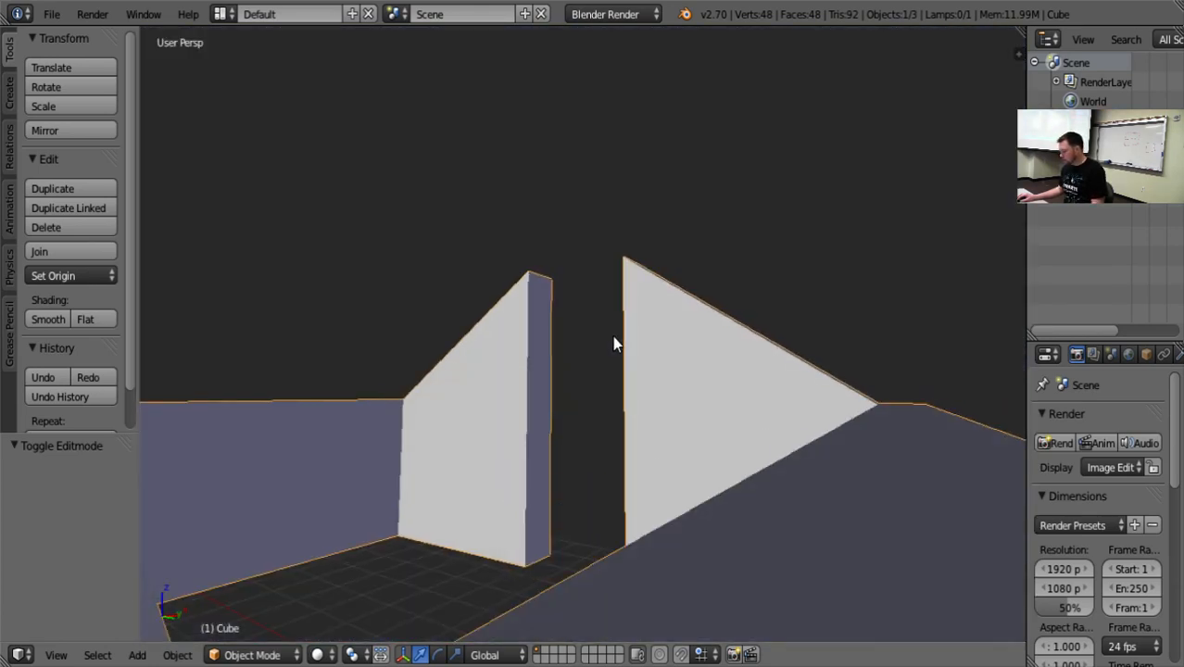
scroll(613, 334, up, 5)
scroll(607, 335, down, 5)
middle_drag(600, 336, 471, 375)
middle_drag(608, 415, 586, 388)
Put the building in Edit Mode and switch from face to vertex selection.
key(Tab)
middle_drag(638, 421, 647, 404)
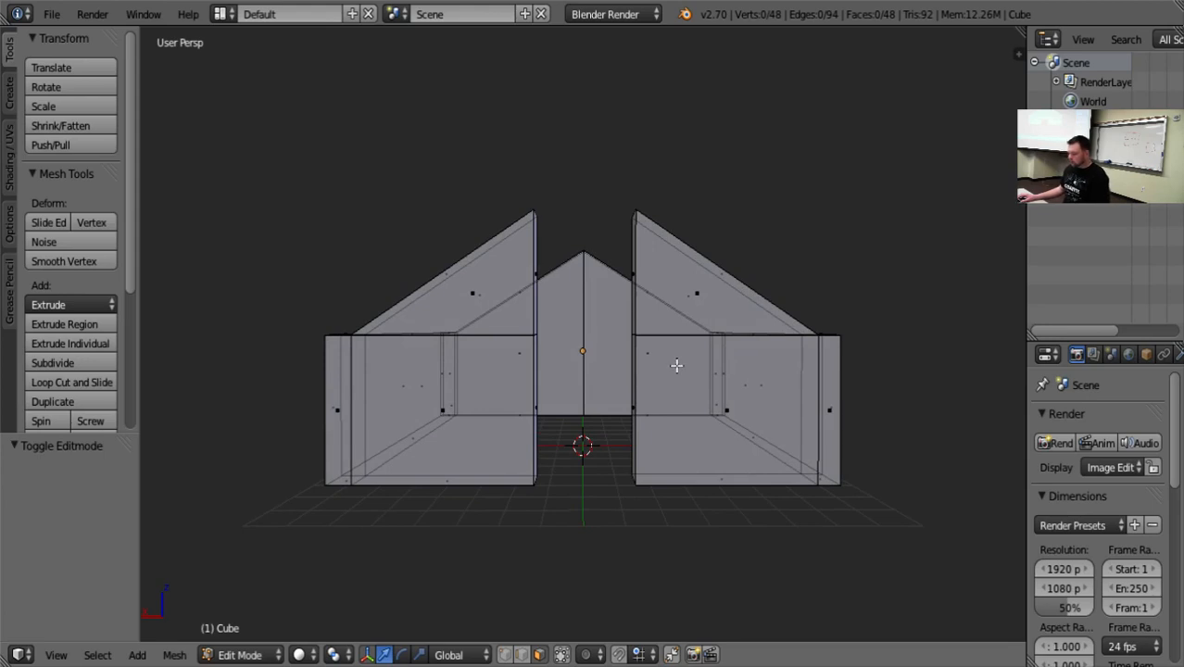
right_click(535, 274)
middle_drag(635, 382, 643, 367)
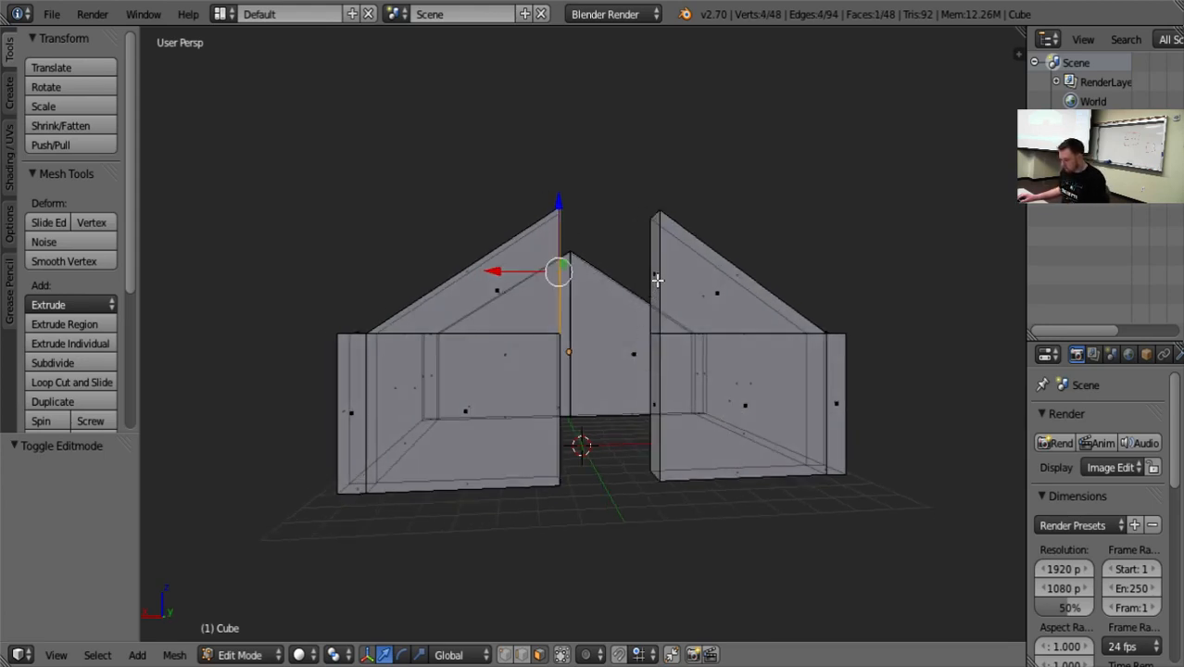
click(506, 655)
middle_drag(633, 530, 579, 550)
Hide the transform manipulator and select the four vertices of one front section's upper doorway-facing face.
right_click(490, 252)
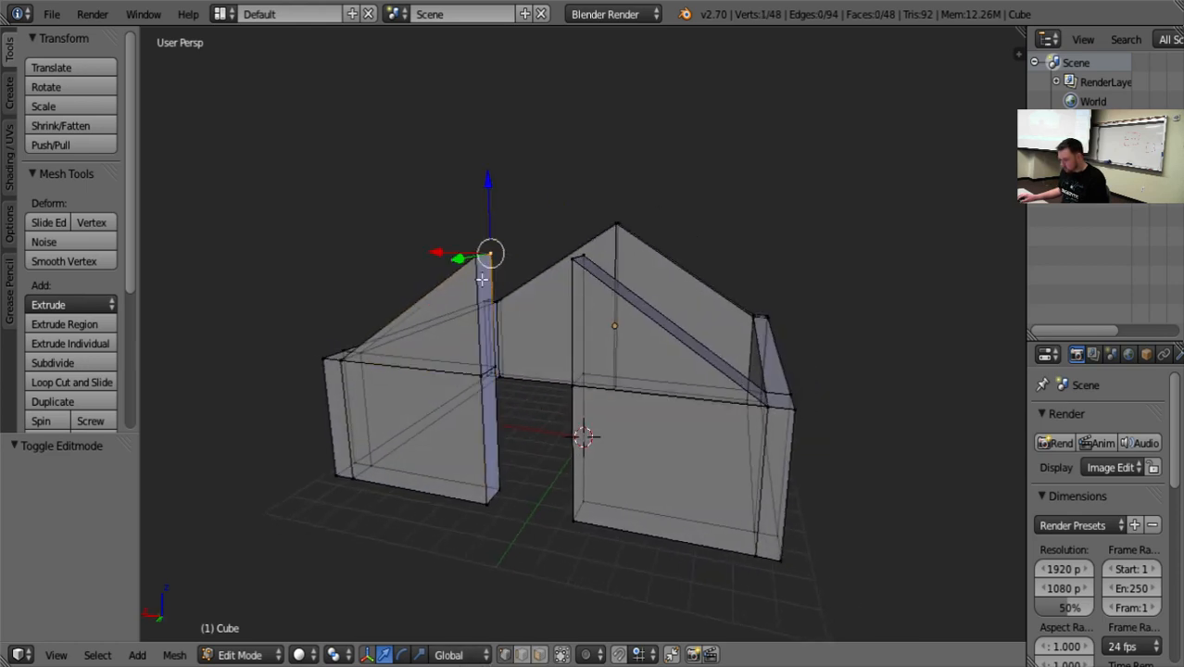
key(a)
right_click(469, 259)
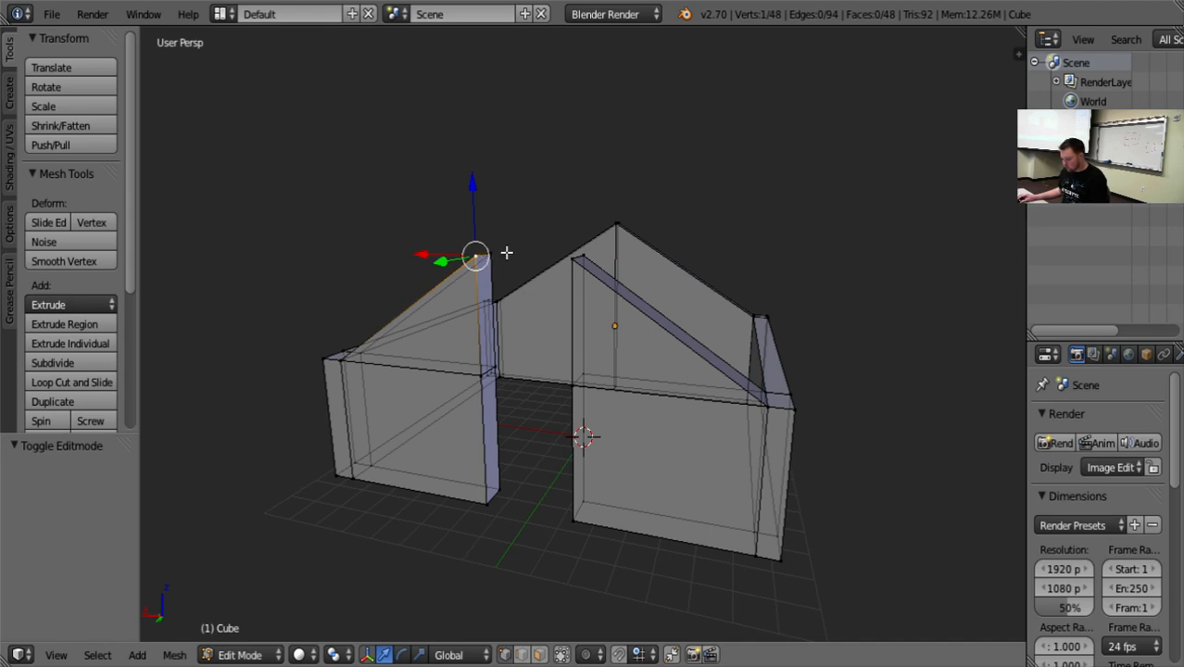
key(ctrl+space)
shift+right_click(490, 256)
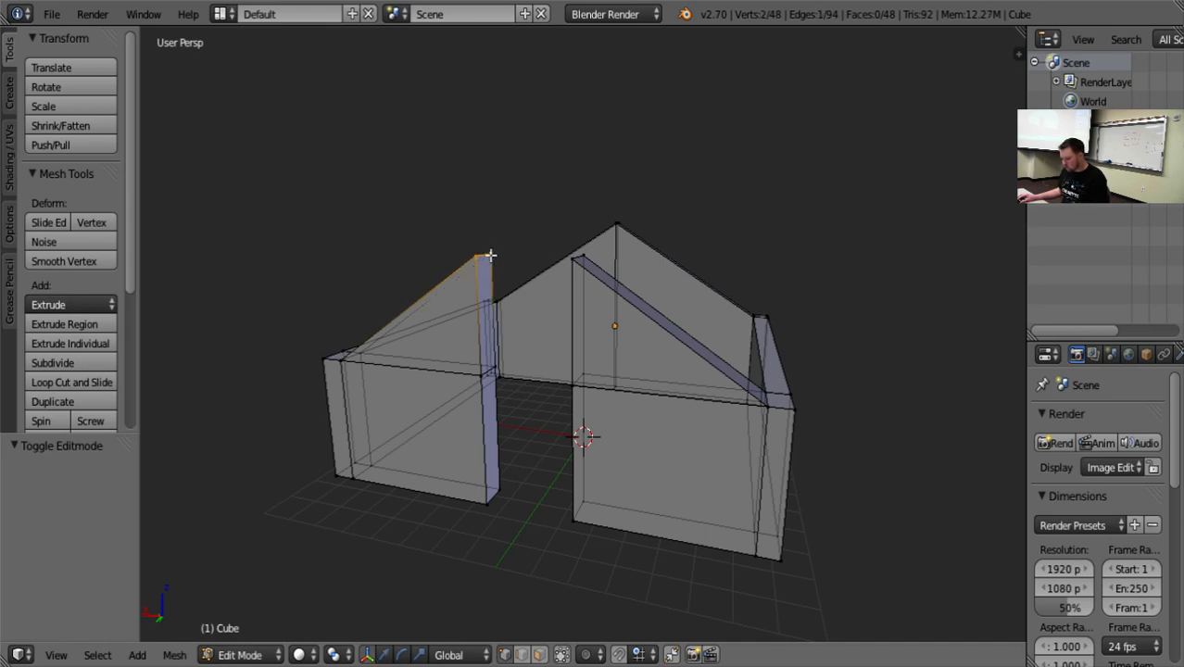
shift+right_click(499, 370)
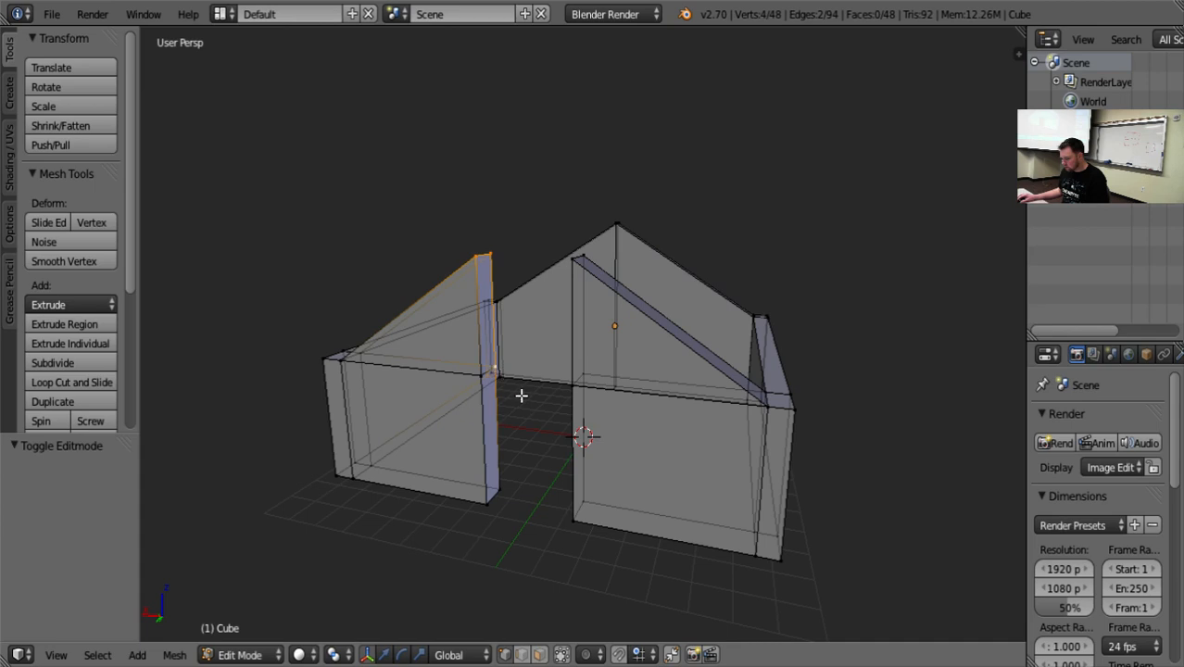
key(ctrl+z)
middle_drag(528, 421, 446, 414)
shift+right_click(453, 383)
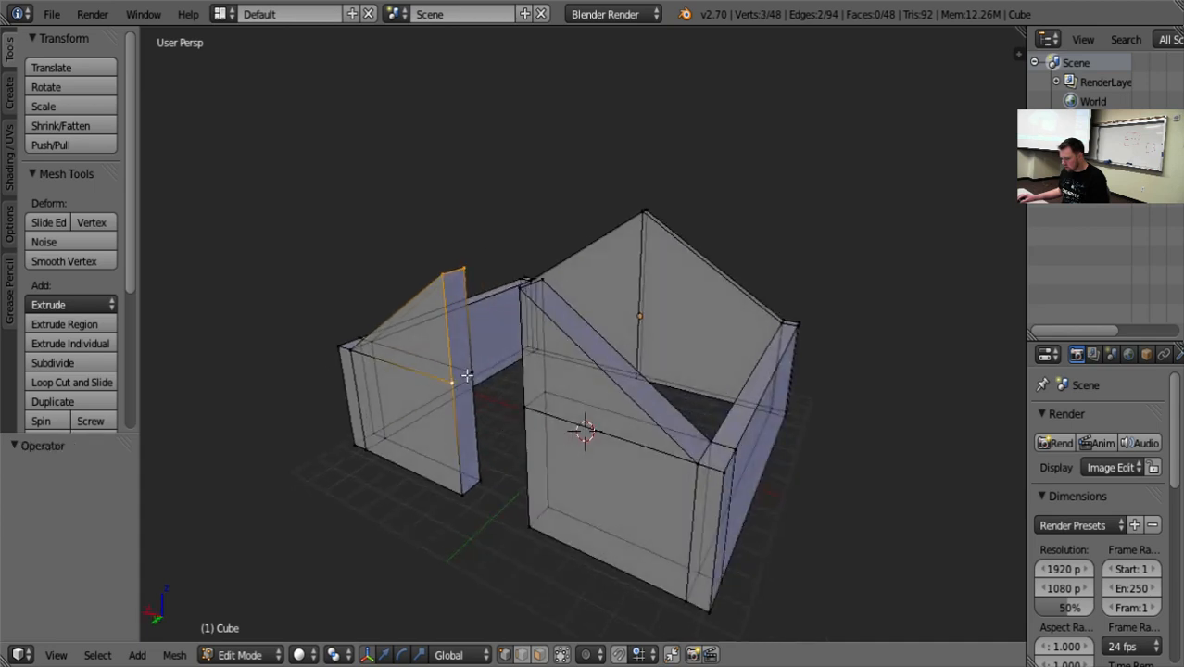
shift+right_click(467, 375)
middle_drag(467, 376, 644, 400)
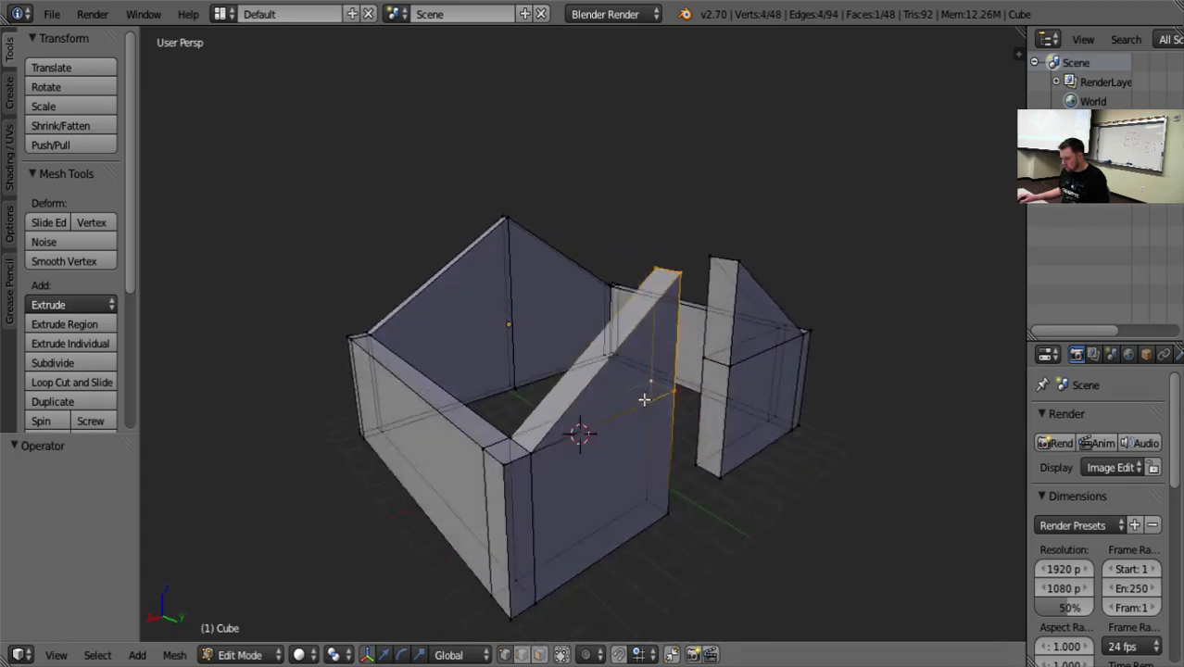
Add the four vertices of the opposite front section's upper doorway-facing face to the selection.
shift+right_click(710, 261)
shift+right_click(706, 359)
shift+right_click(728, 364)
shift+right_click(739, 258)
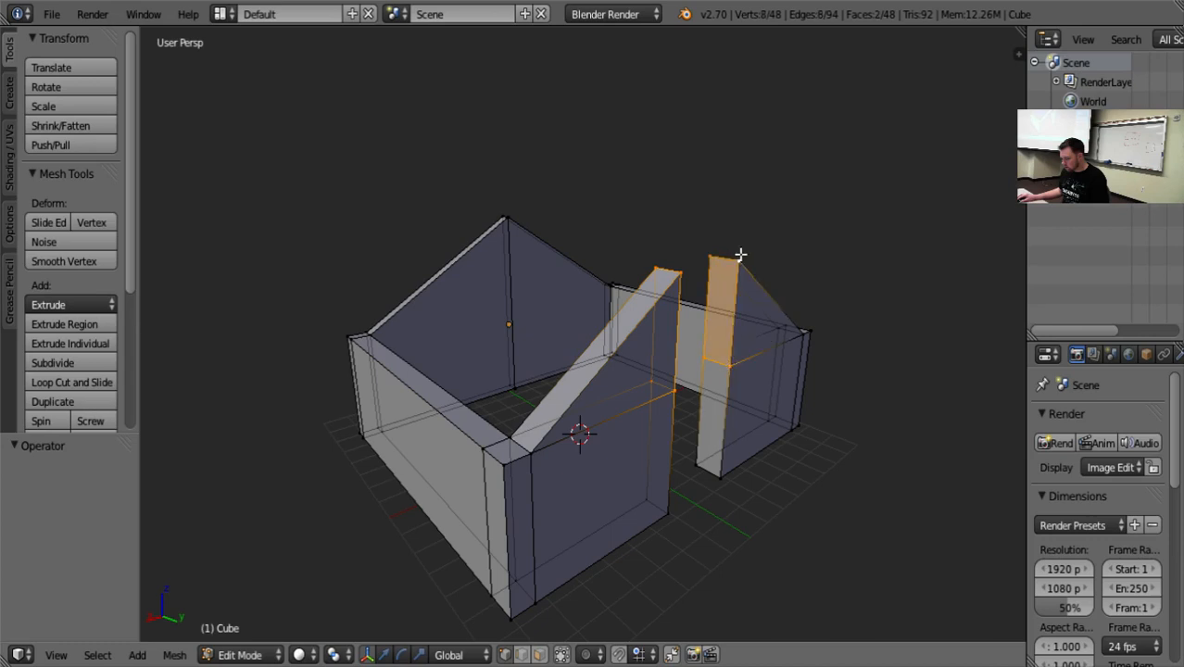
Try to bridge the gap between the two selected upper doorway faces with the Fill command.
click(174, 655)
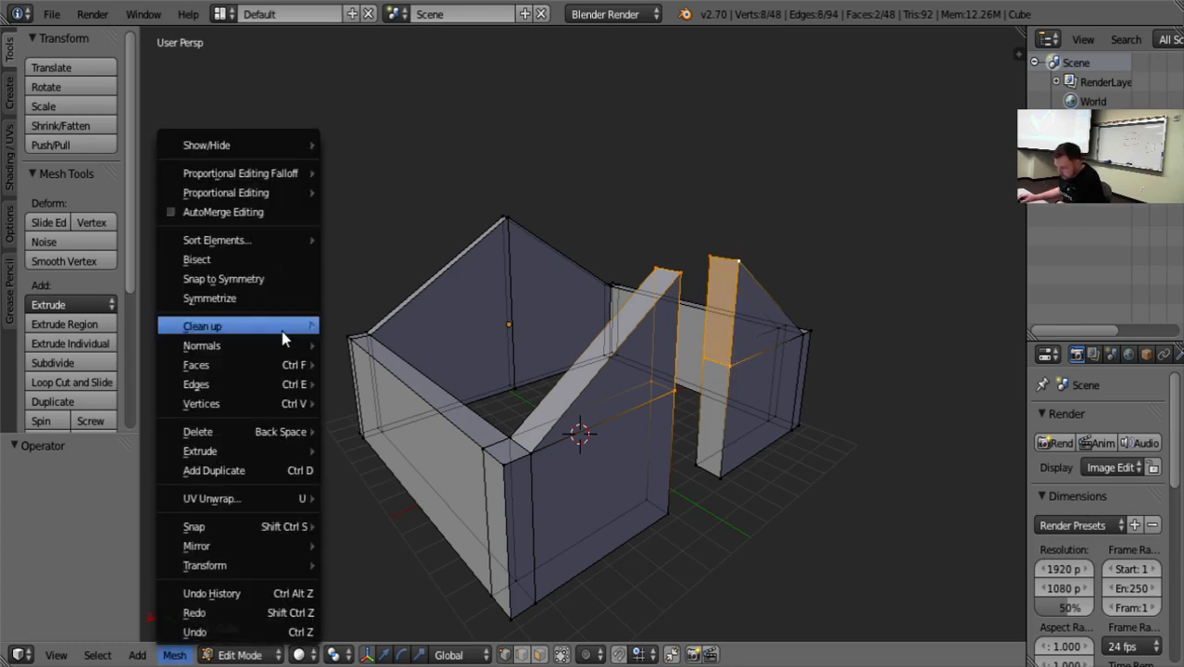
mouse_move(292, 404)
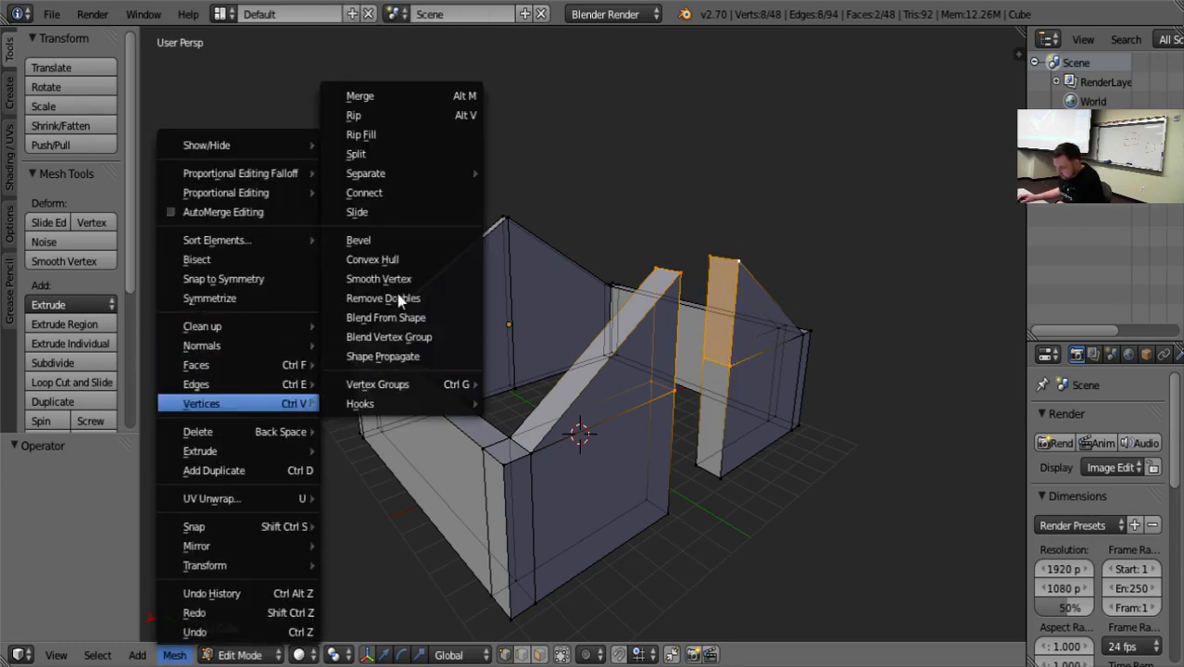
click(446, 136)
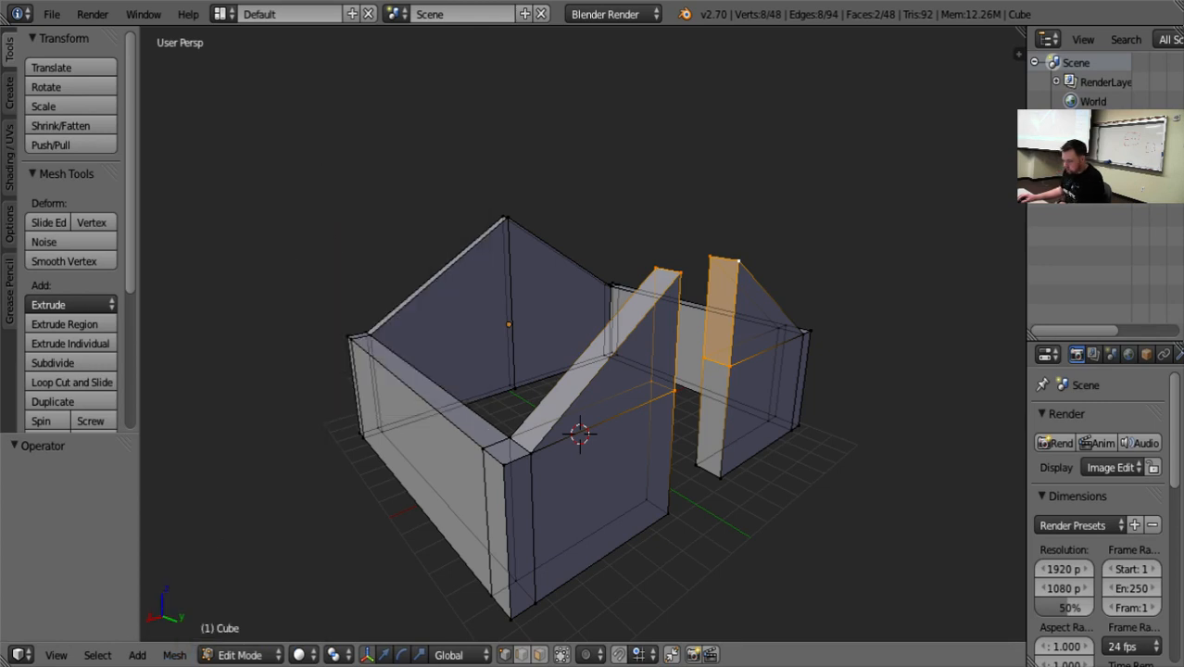
click(174, 655)
mouse_move(309, 333)
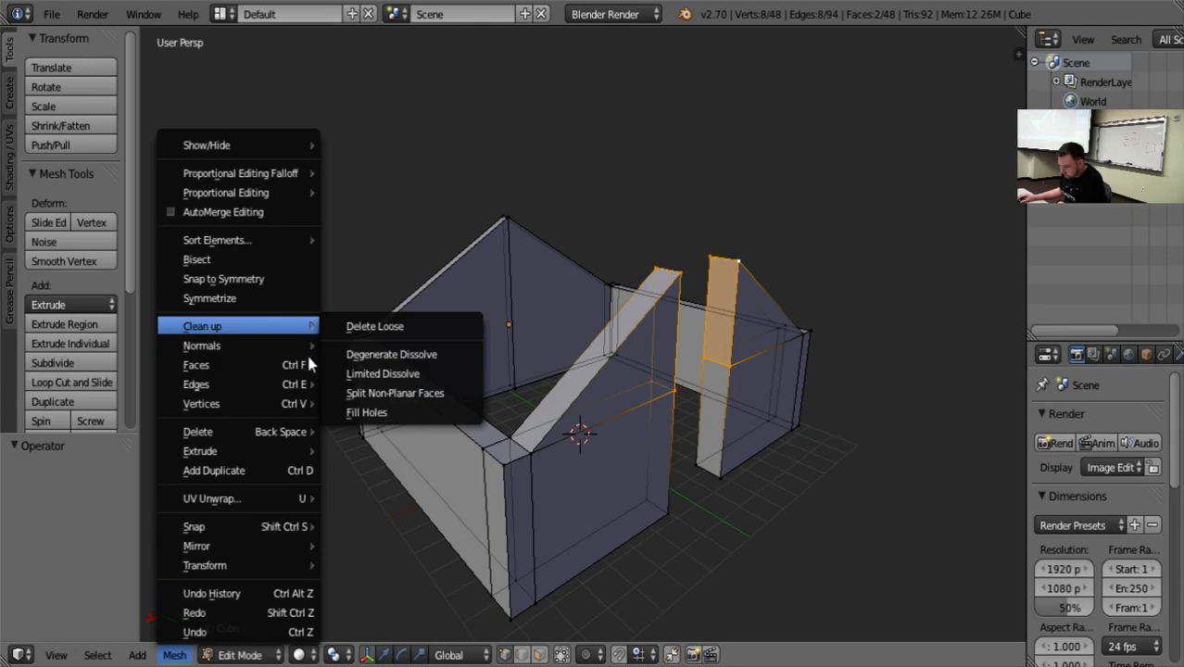
mouse_move(280, 384)
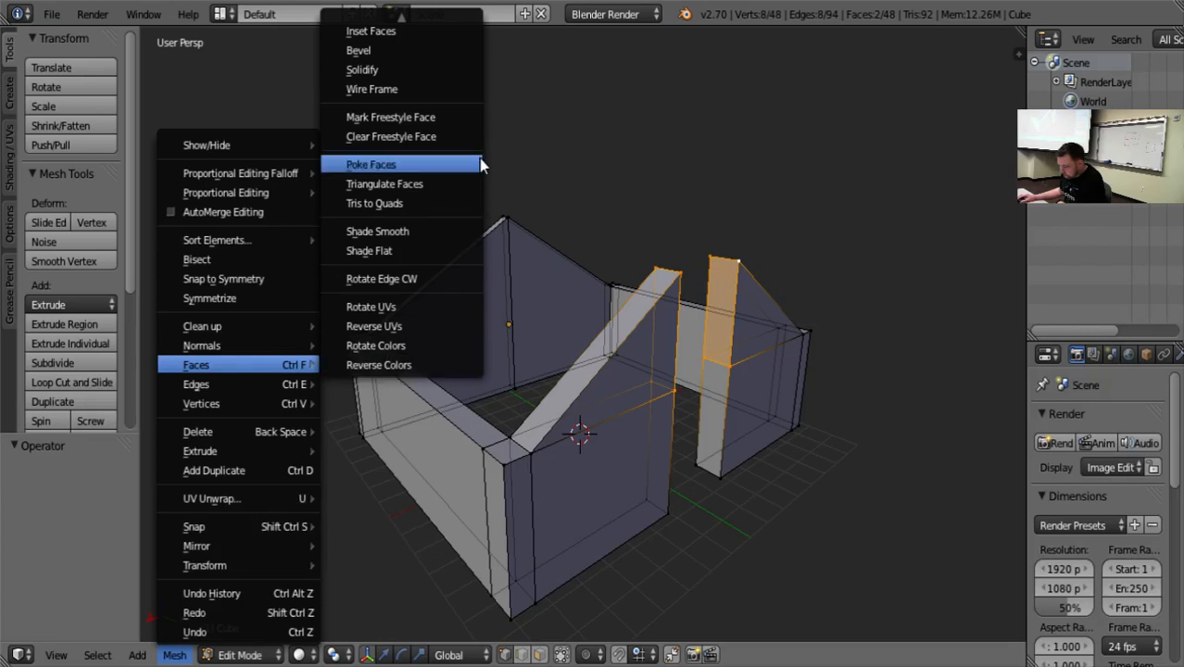
click(389, 28)
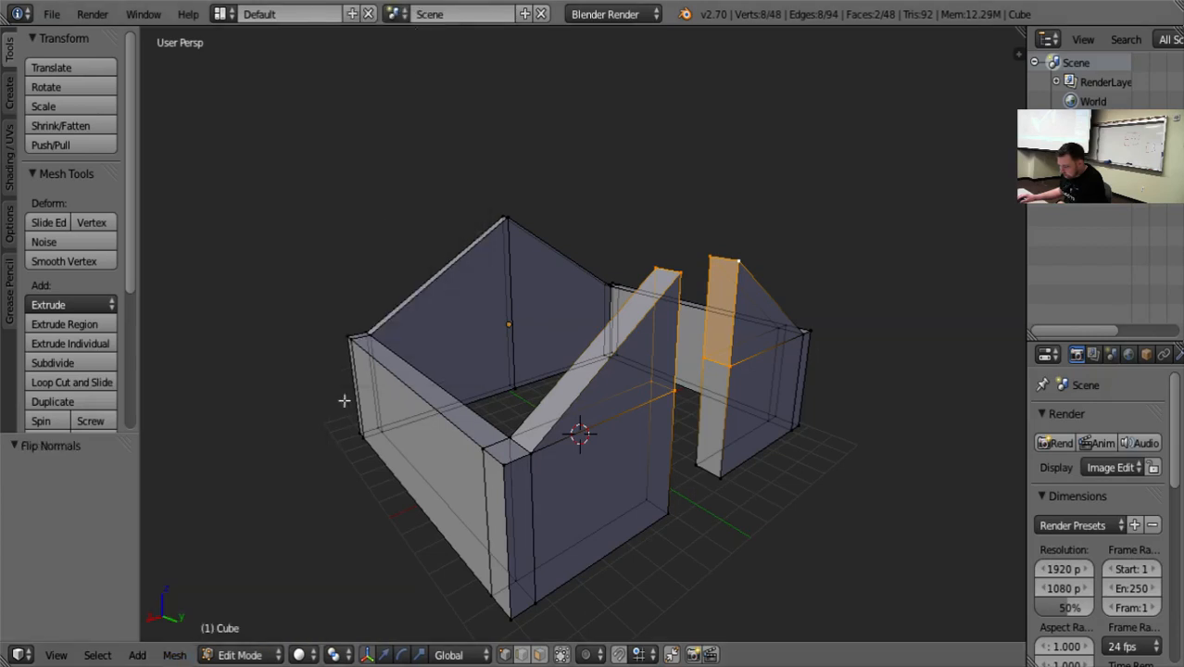
click(175, 655)
mouse_move(234, 365)
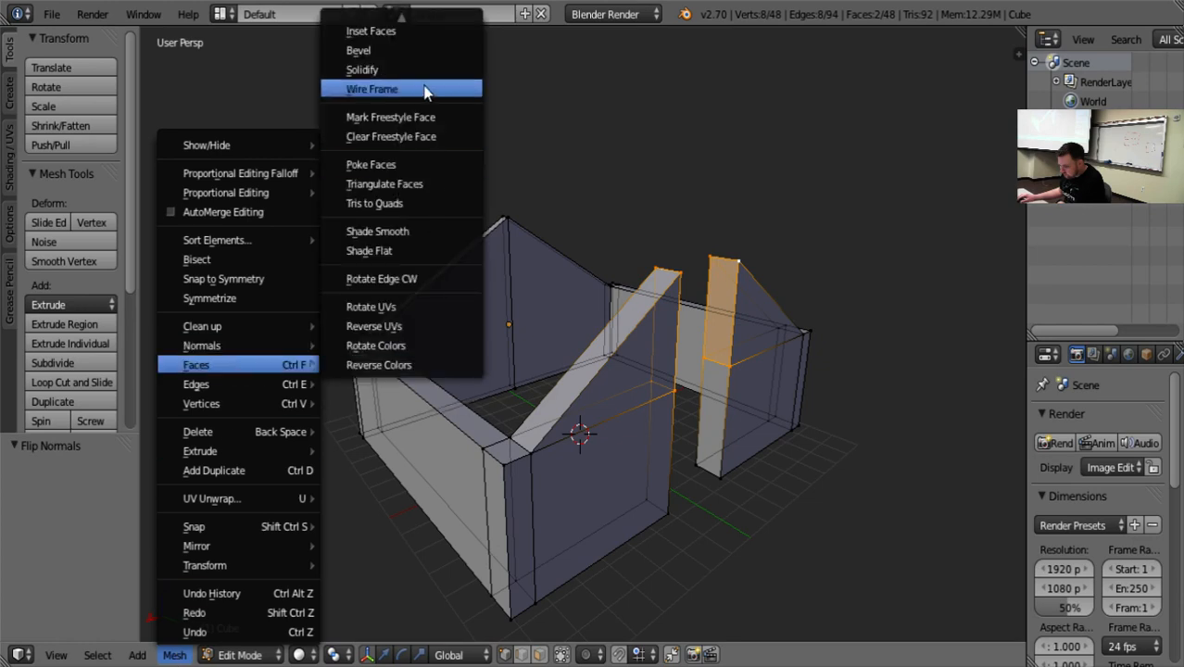
mouse_move(405, 20)
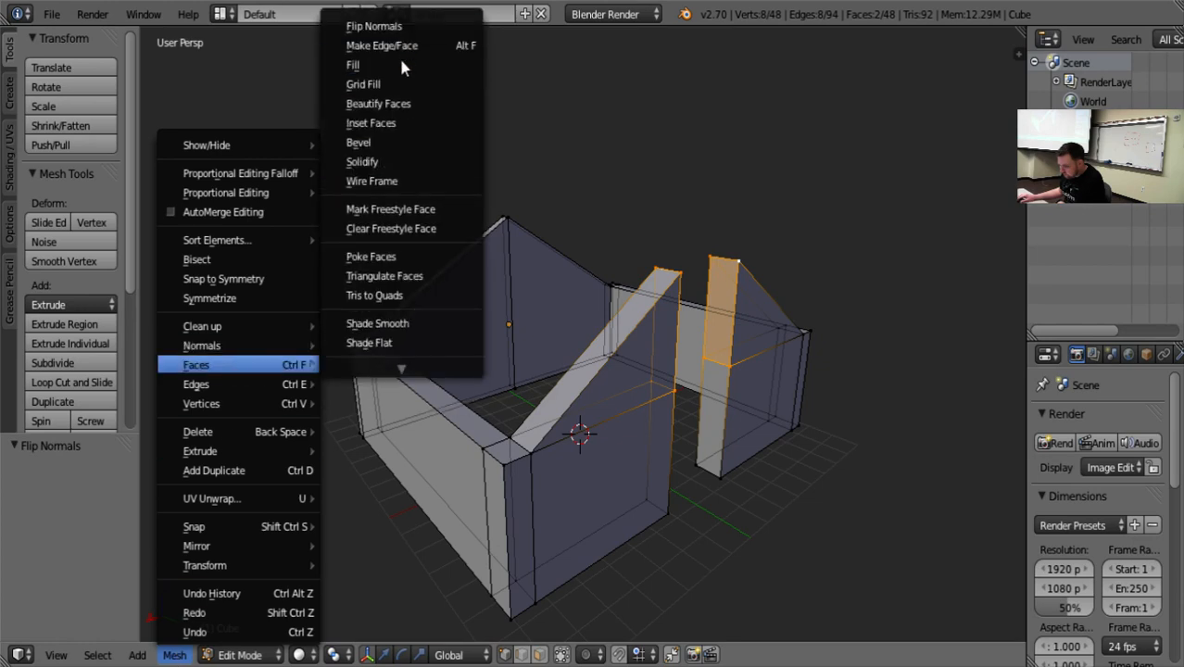
click(399, 63)
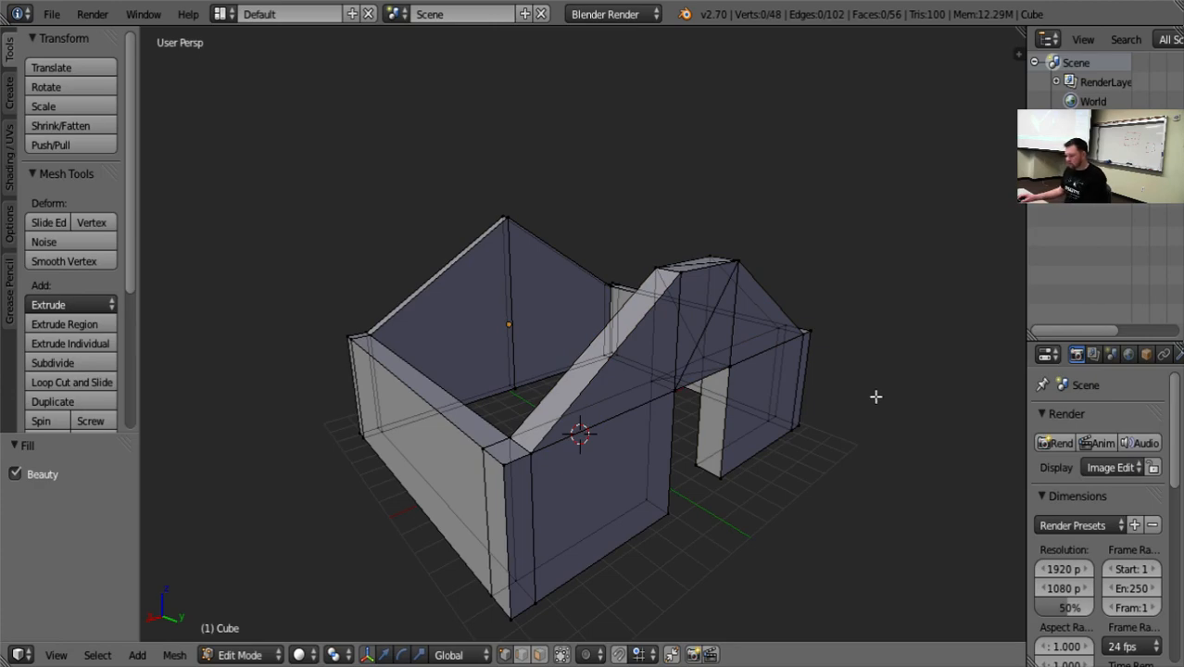
Examine the filled section above the doorway from the front, and undo the fill.
middle_drag(874, 394, 780, 351)
scroll(717, 392, up, 5)
scroll(716, 392, down, 5)
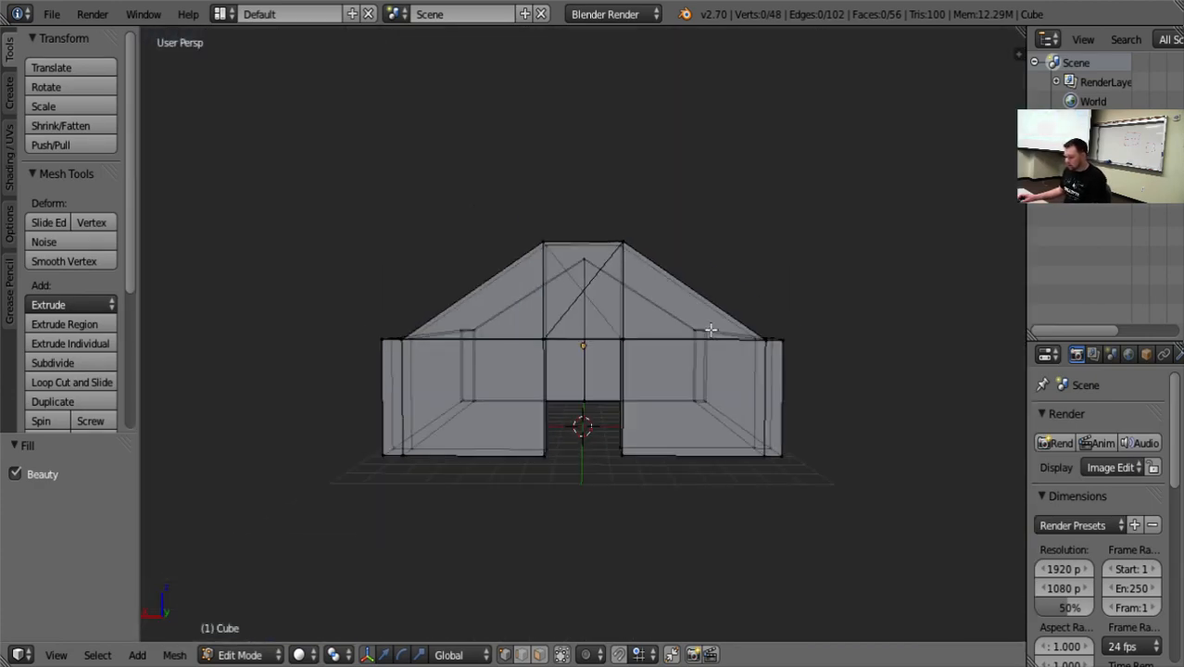
middle_drag(716, 392, 787, 315)
key(ctrl+z)
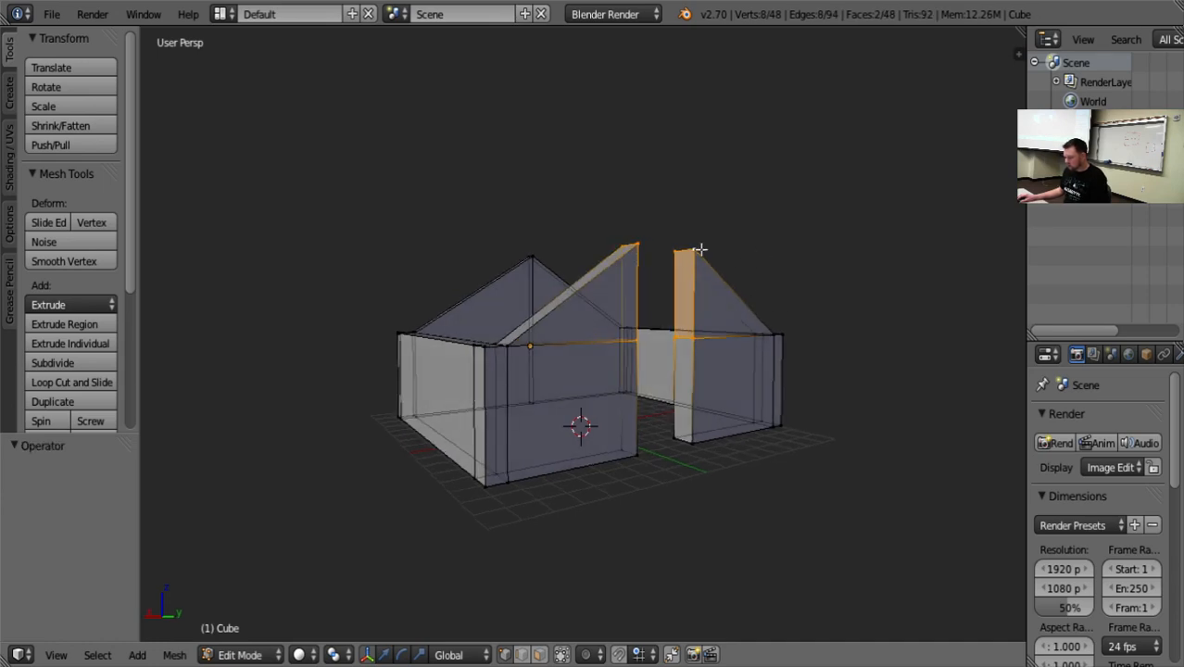
Try to merge the front sections' two inside top vertices beside the doorway At Center, and undo the merge.
right_click(682, 251)
middle_drag(682, 251, 601, 294)
shift+right_click(517, 320)
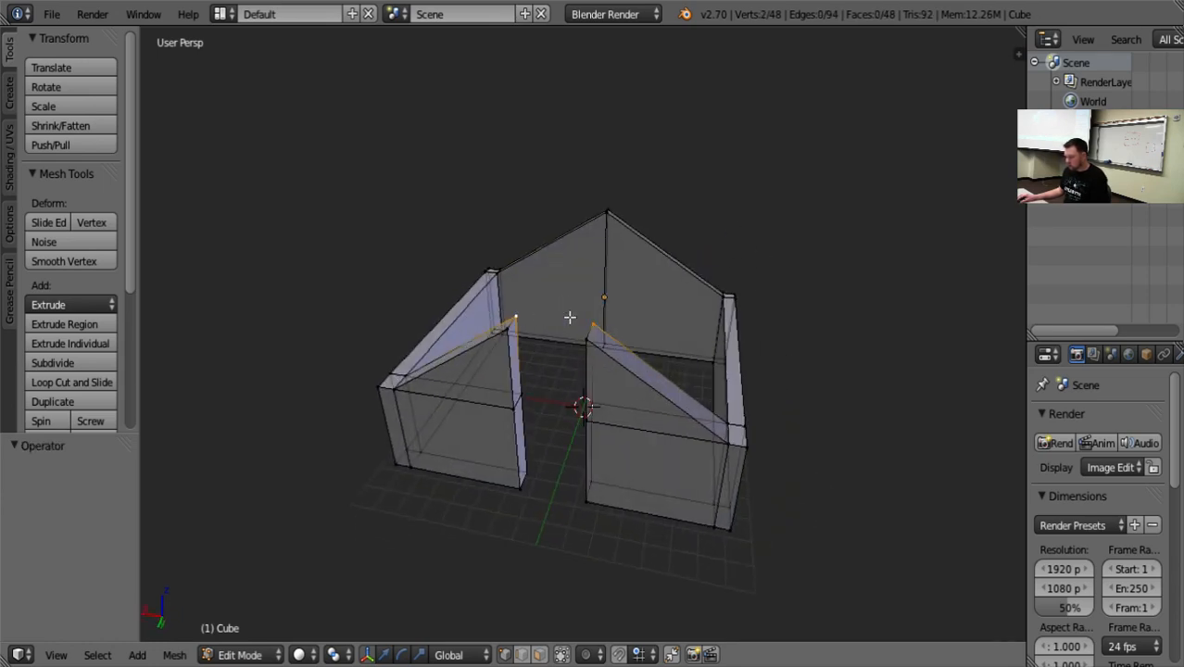
key(alt+m)
key(alt+m)
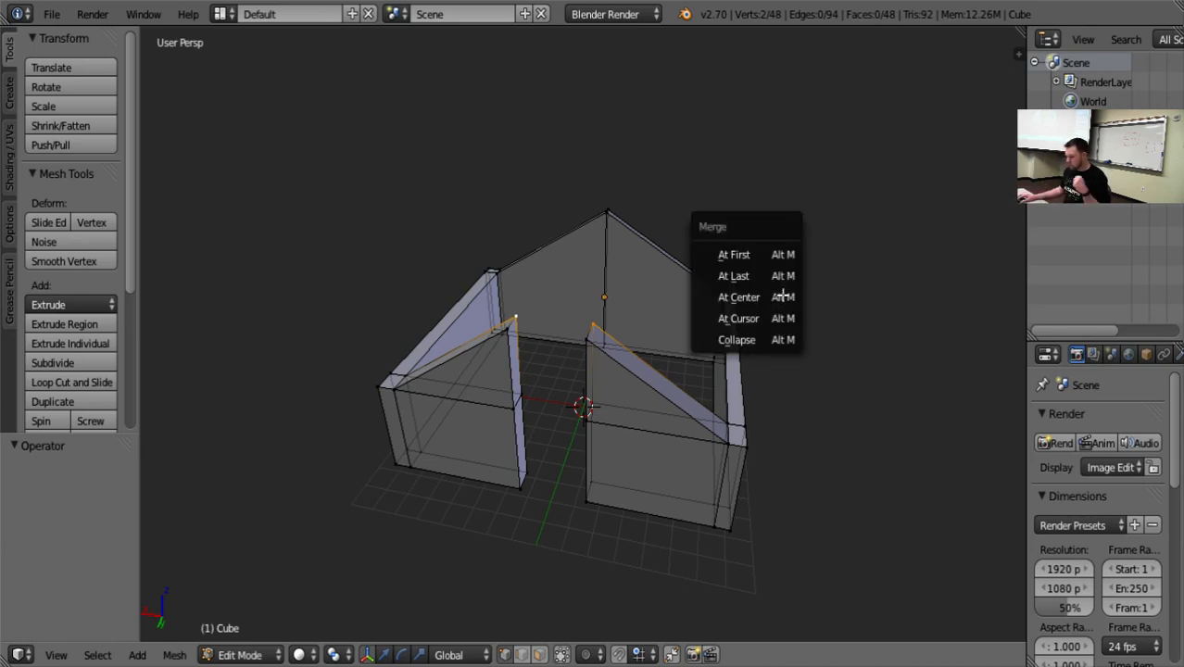
click(741, 296)
key(ctrl+z)
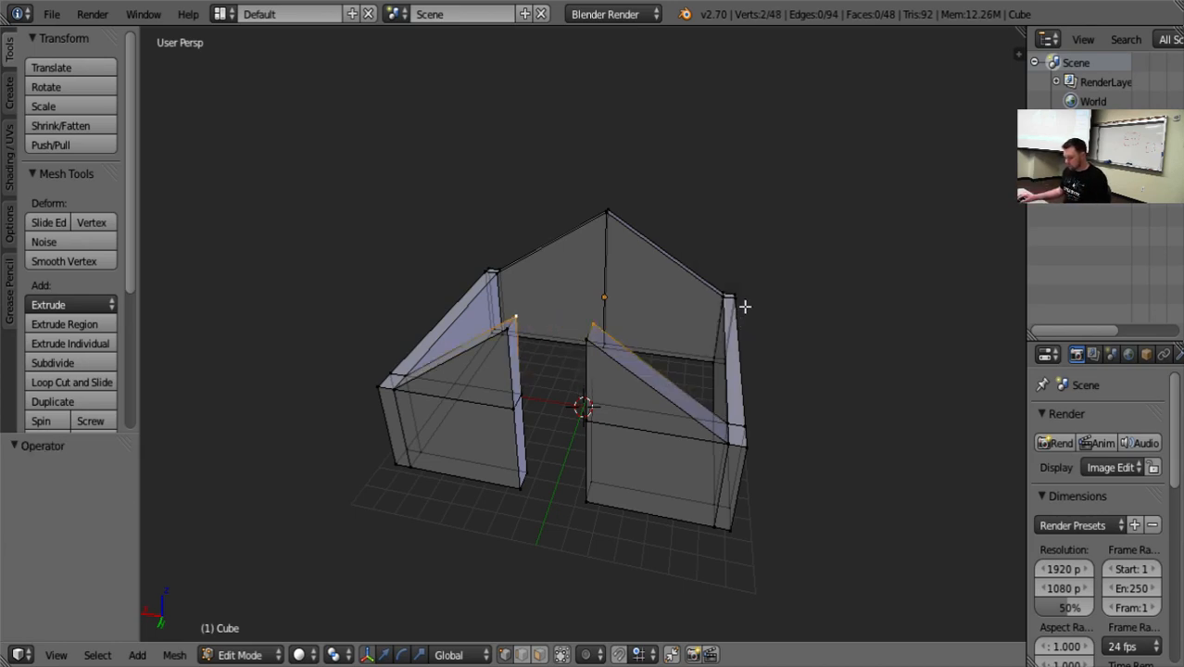
In face selection, delete the upper doorway-facing faces of both front wall sections.
middle_drag(883, 351, 854, 387)
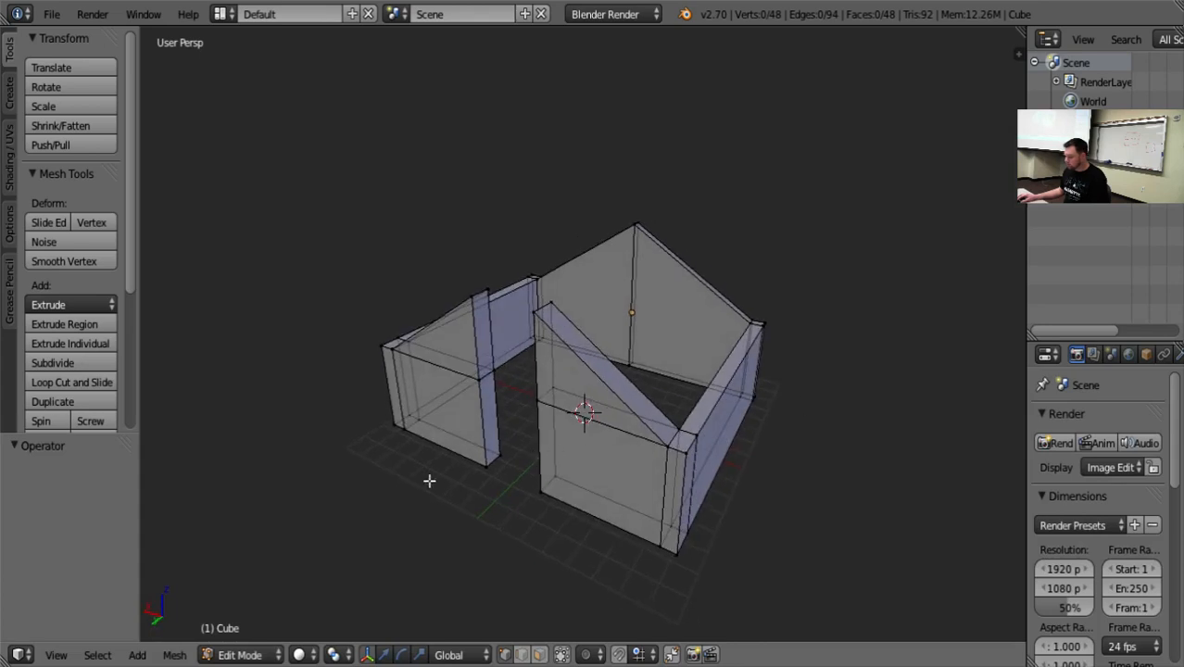
click(536, 655)
right_click(484, 328)
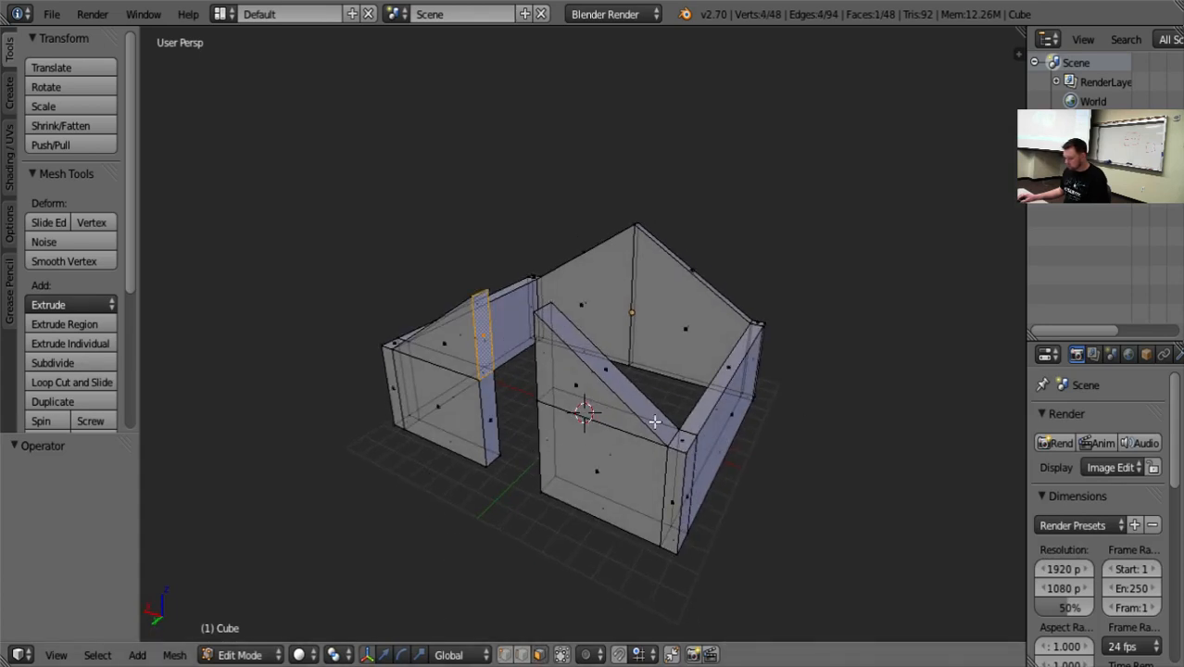
key(x)
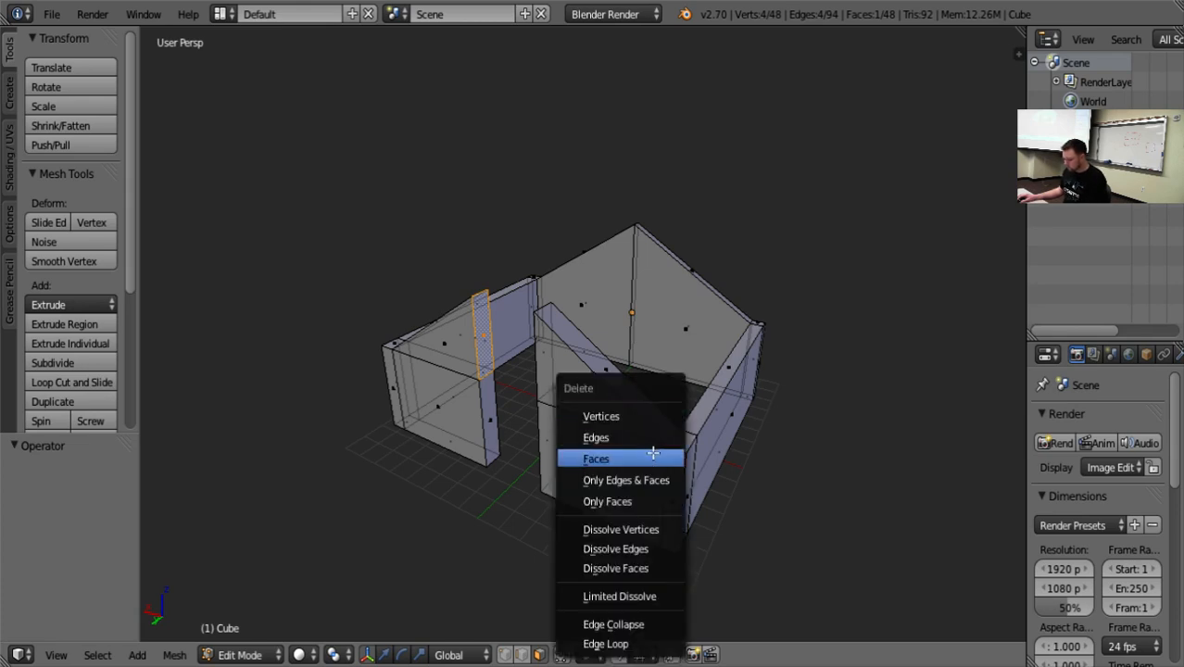
click(653, 453)
middle_drag(593, 471, 668, 371)
right_click(676, 352)
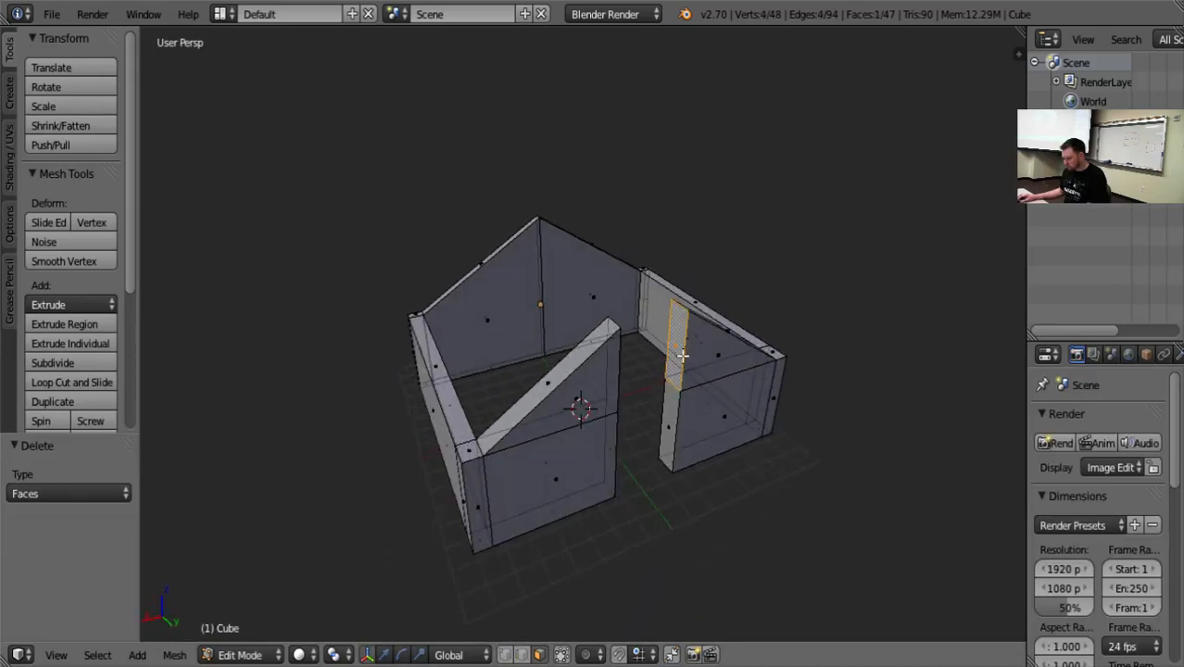
key(x)
click(684, 357)
In vertex selection, merge the front sections' two inside top vertices beside the doorway At Center.
middle_drag(851, 334, 786, 276)
scroll(655, 315, up, 5)
scroll(532, 318, down, 3)
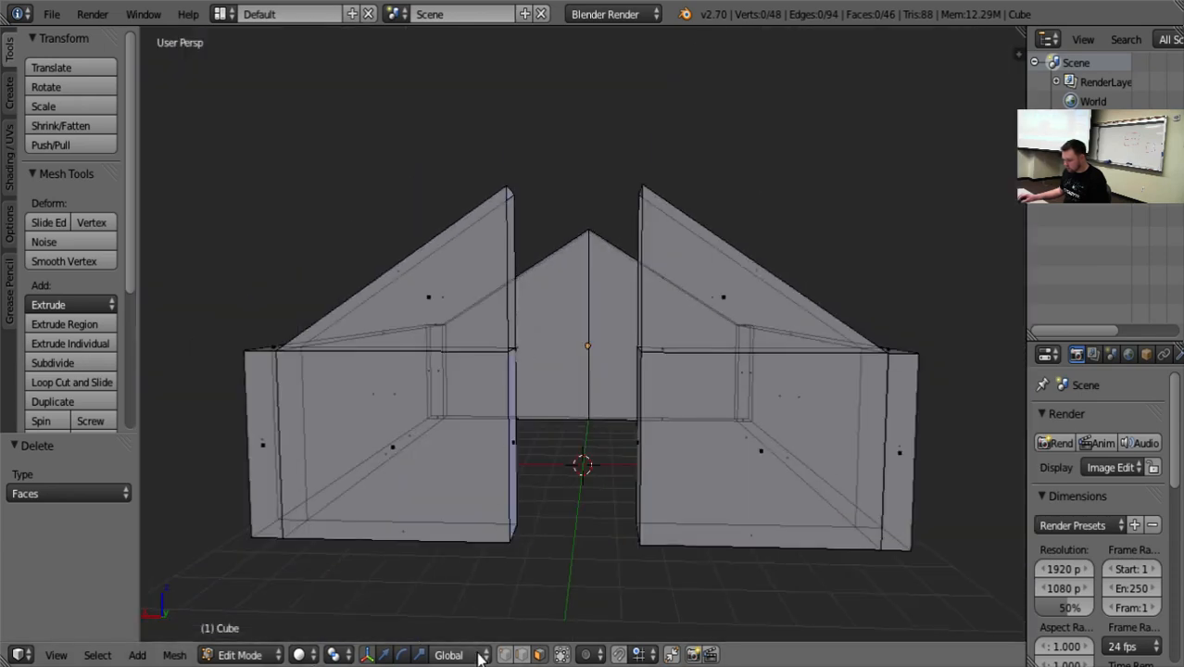
middle_drag(544, 556, 522, 517)
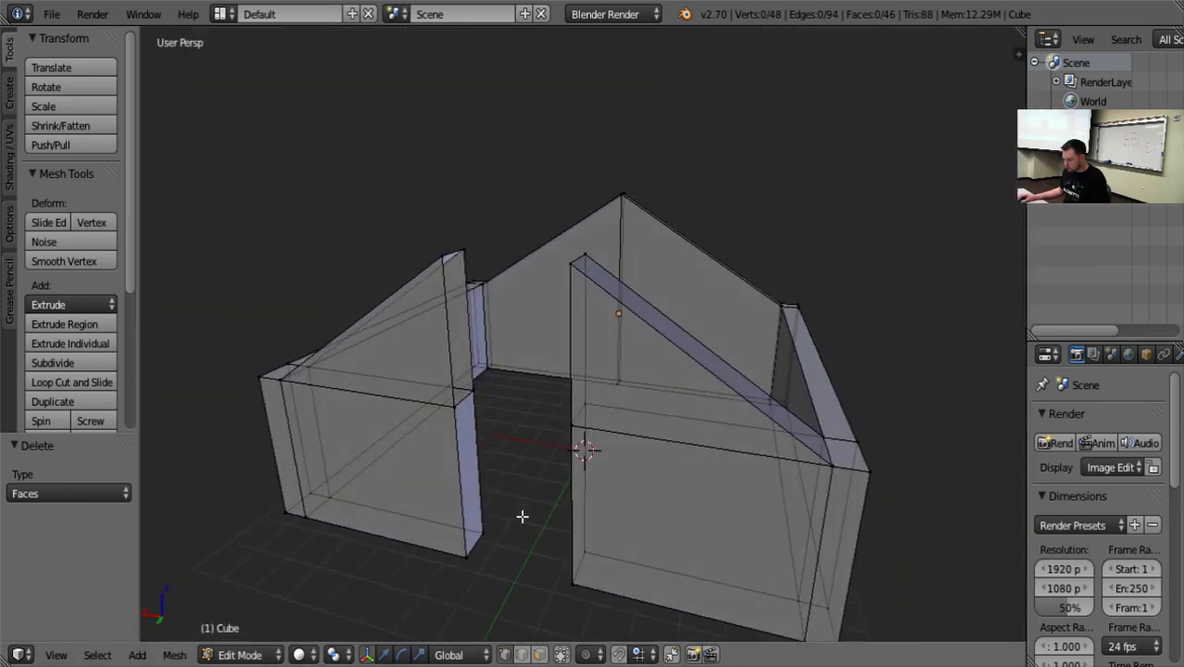
right_click(463, 252)
middle_drag(463, 252, 629, 371)
key(alt+m)
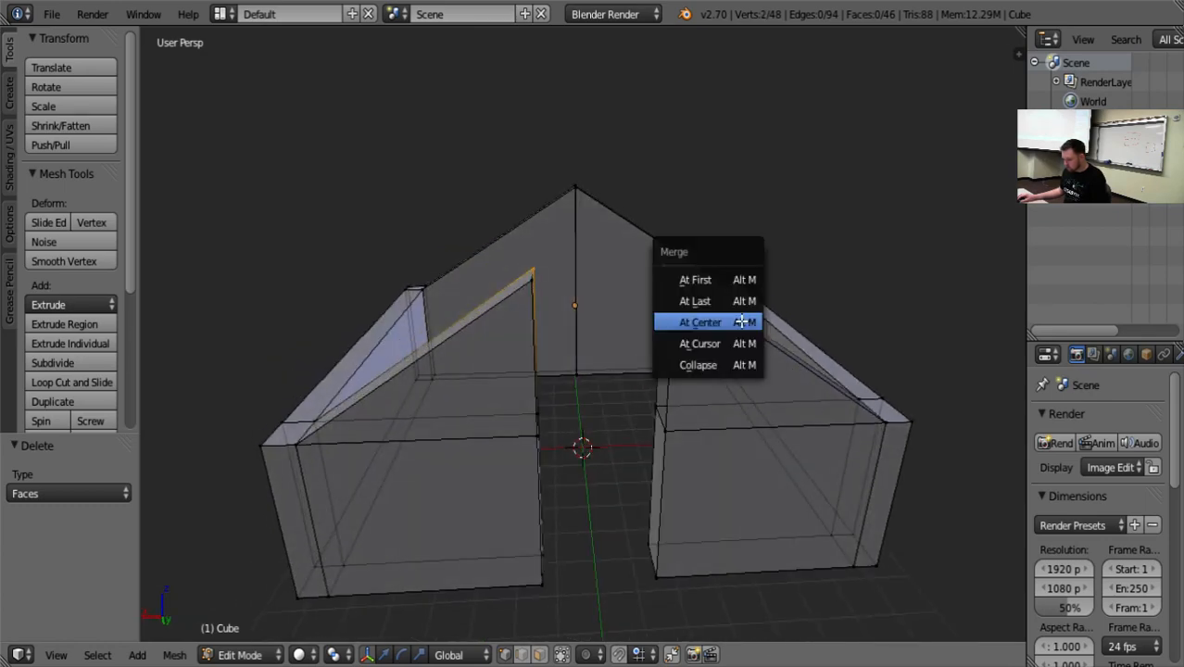
click(741, 321)
Merge the front sections' two outside top vertices above the doorway At Center.
middle_drag(741, 321, 480, 452)
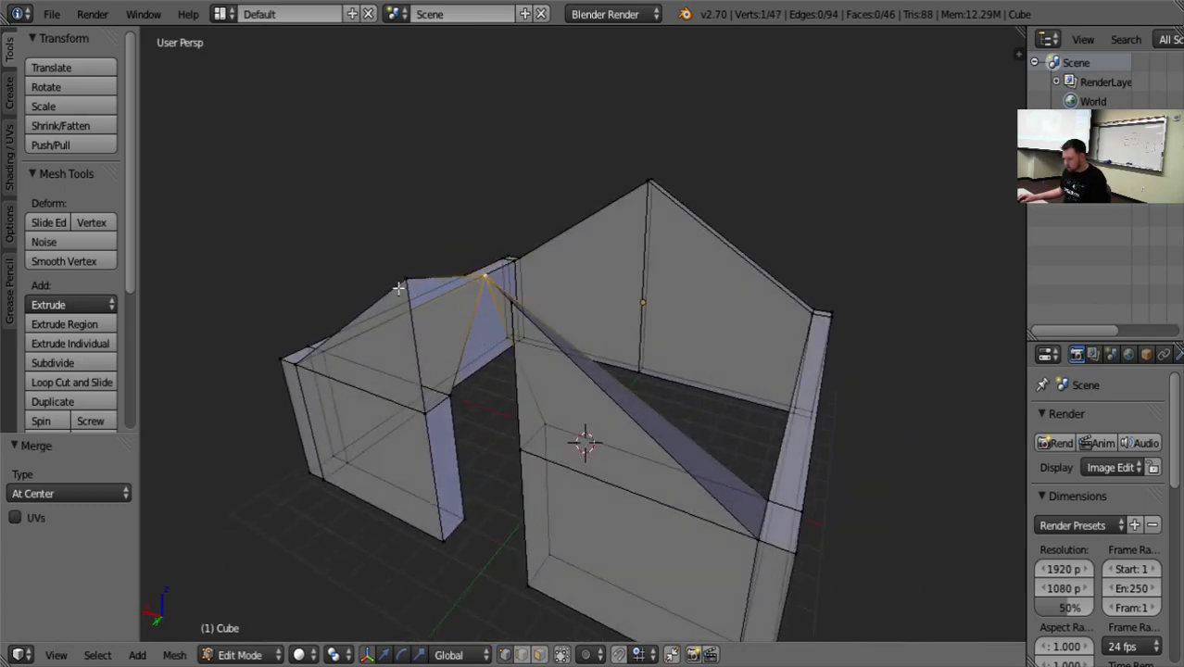
middle_drag(466, 379, 682, 337)
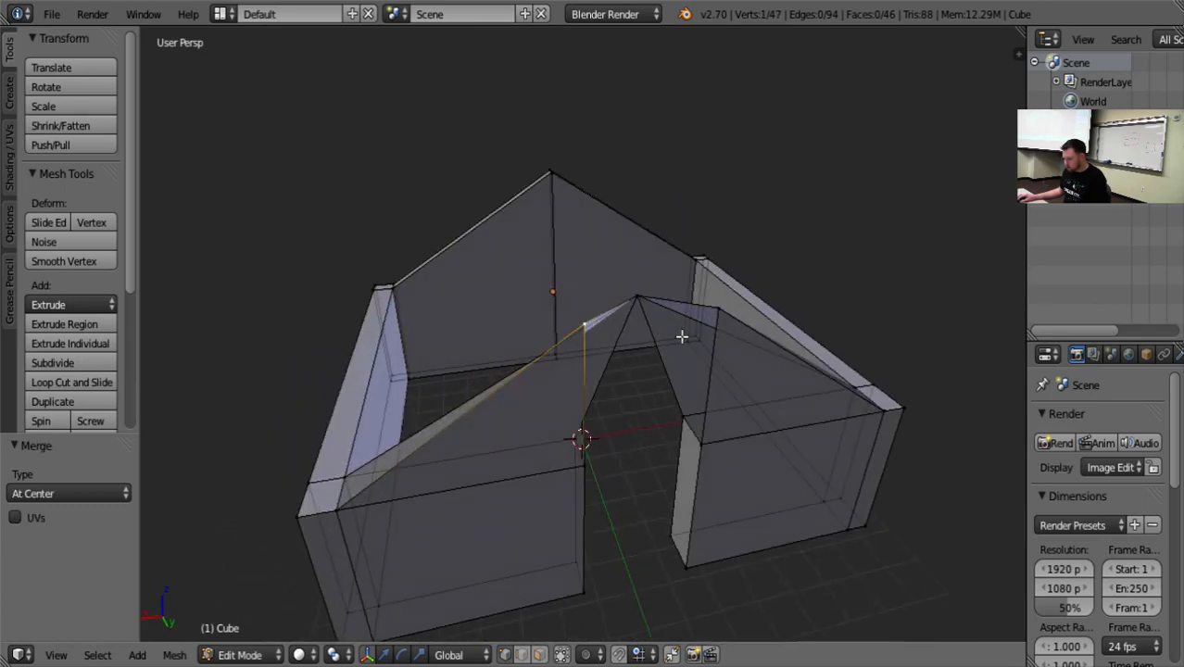
key(alt+m)
click(746, 367)
middle_drag(762, 529, 702, 496)
middle_drag(483, 412, 1017, 424)
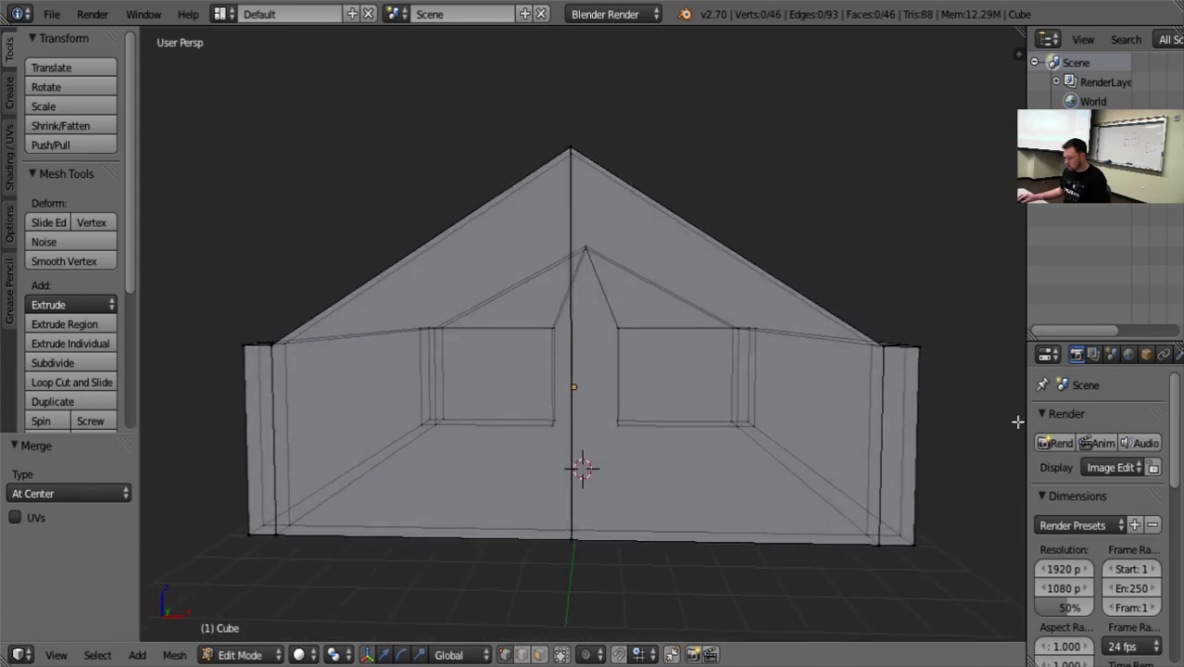
scroll(1018, 424, down, 5)
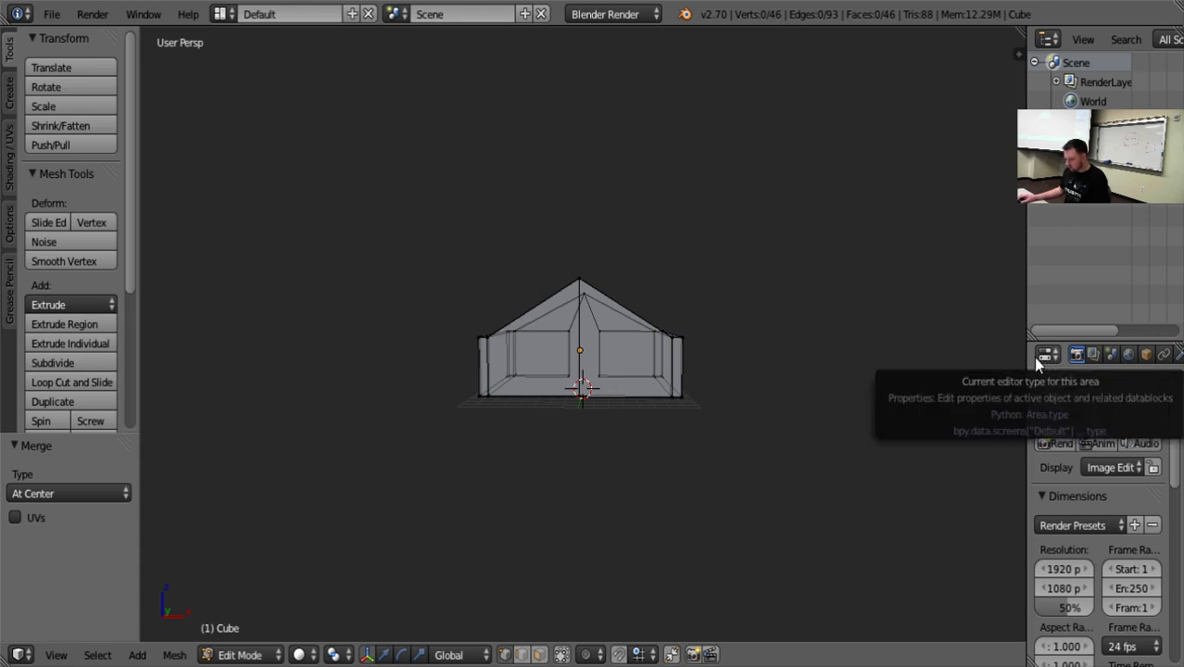
key(ctrl+1)
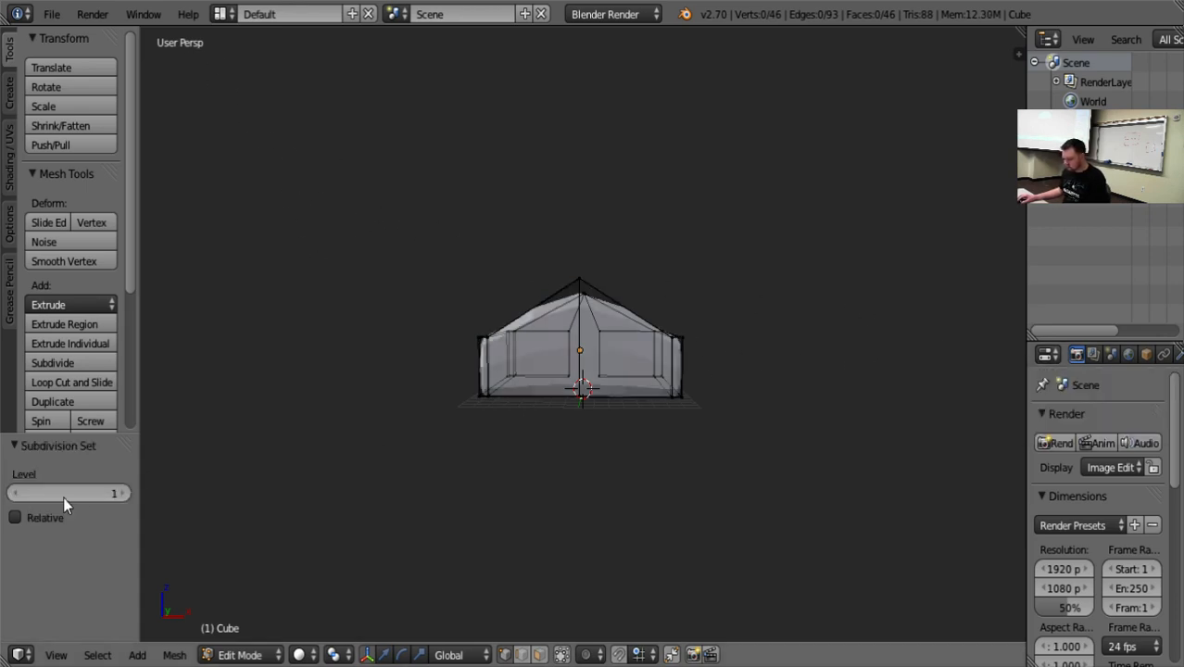
key(ctrl+alt+q)
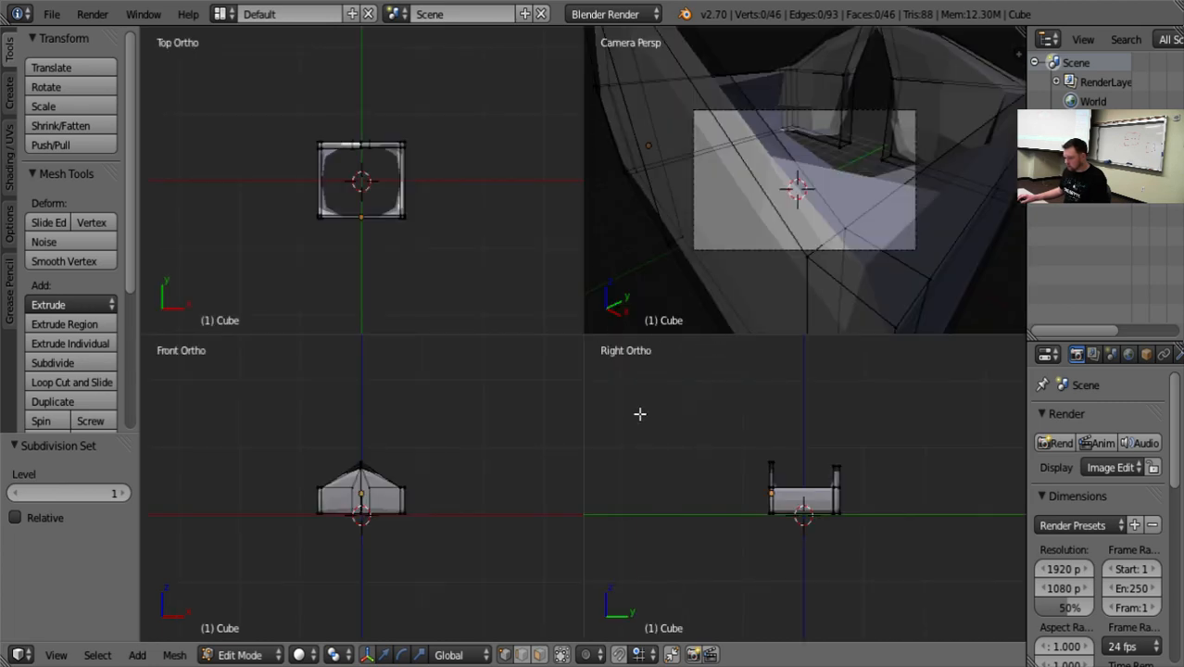
key(shift+space)
key(shift+space)
right_click(411, 452)
mouse_move(380, 438)
middle_down()
mouse_move(389, 444)
mouse_move(359, 439)
middle_up()
scroll(867, 526, up, 6)
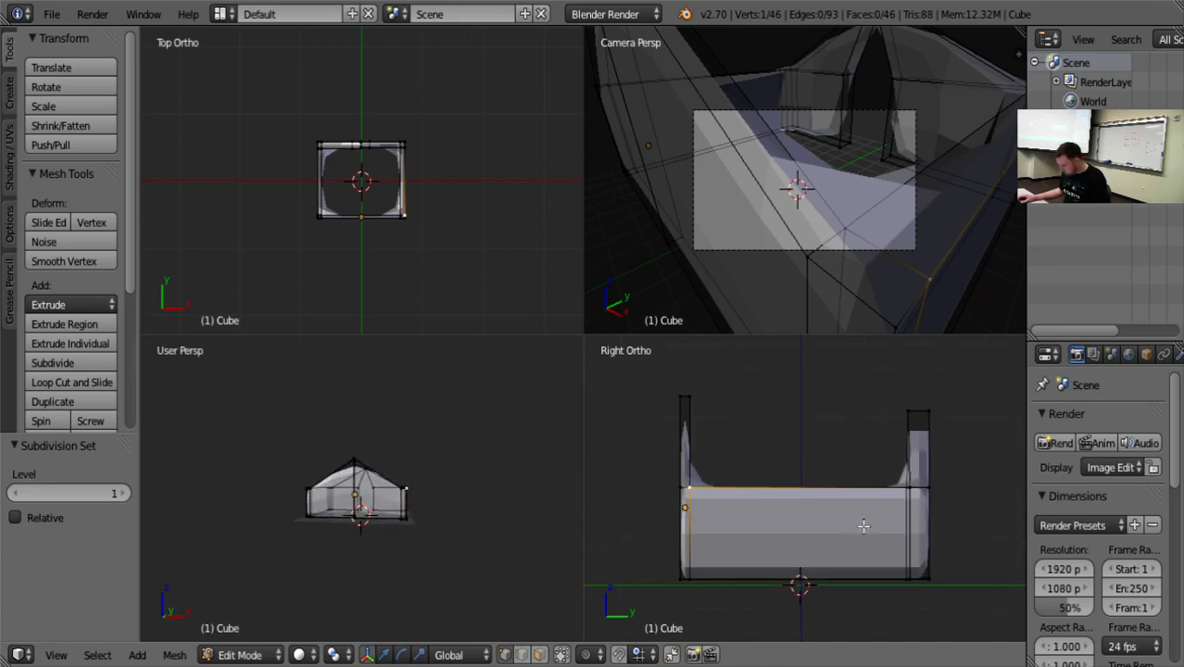
scroll(860, 523, down, 2)
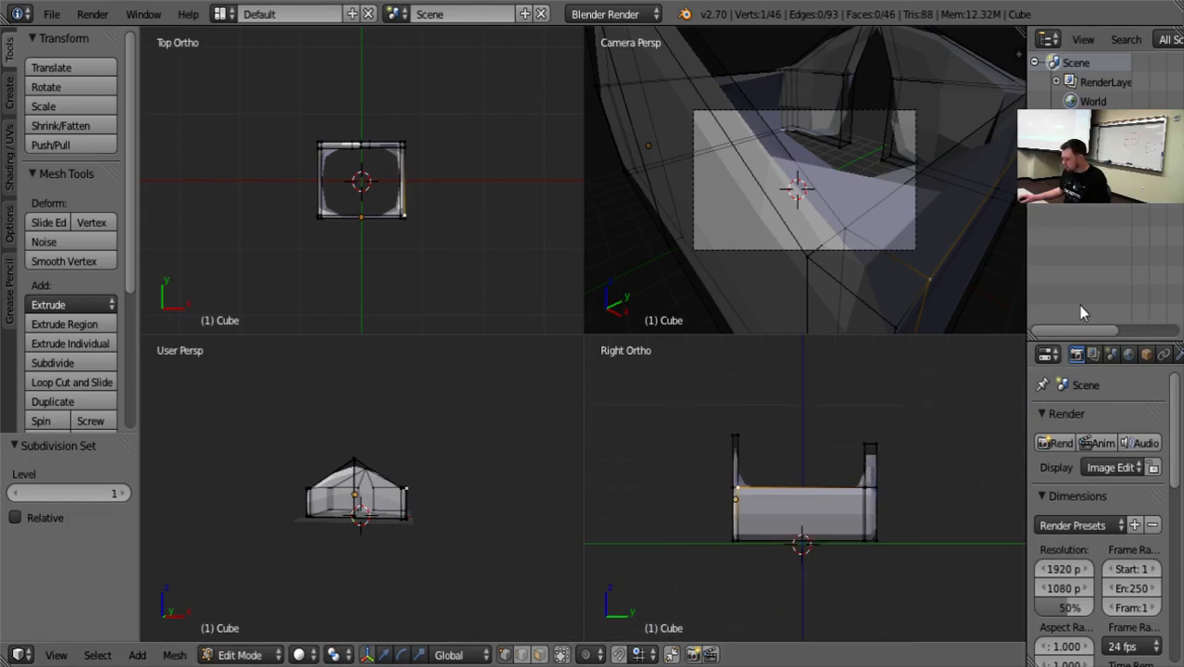
key(ctrl+alt+q)
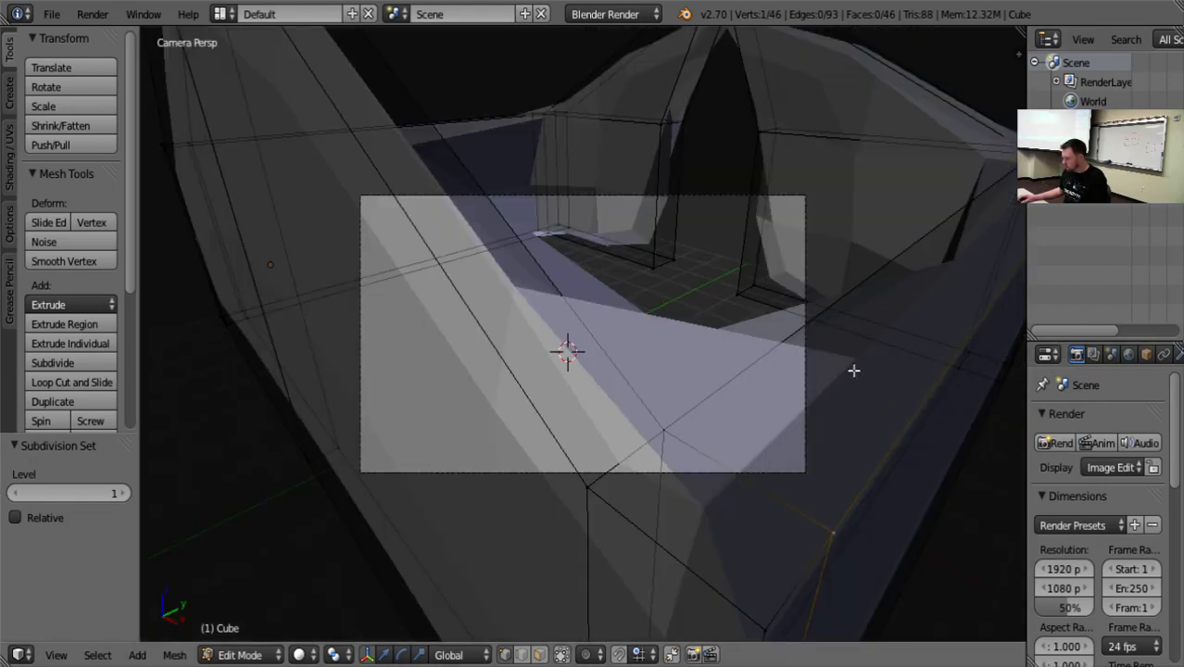
scroll(834, 361, down, 5)
key(ctrl+alt+q)
key(ctrl+alt+q)
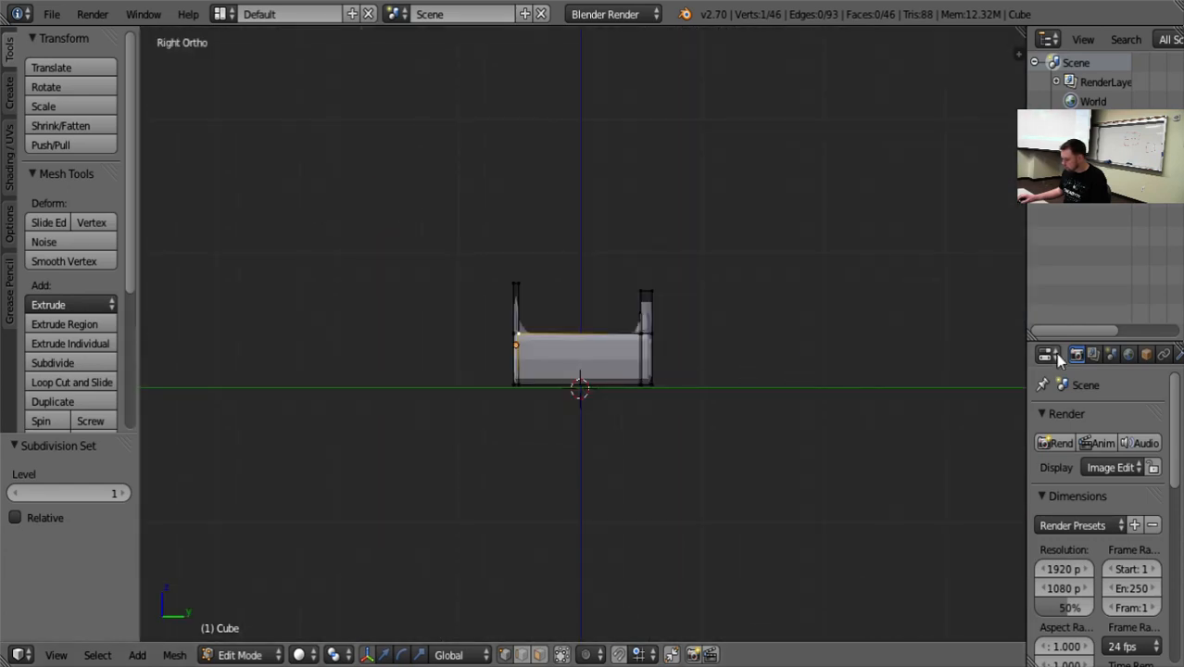
Enlarge the properties area and remove the Subsurf modifier from the building mesh.
drag(1064, 343, 1057, 100)
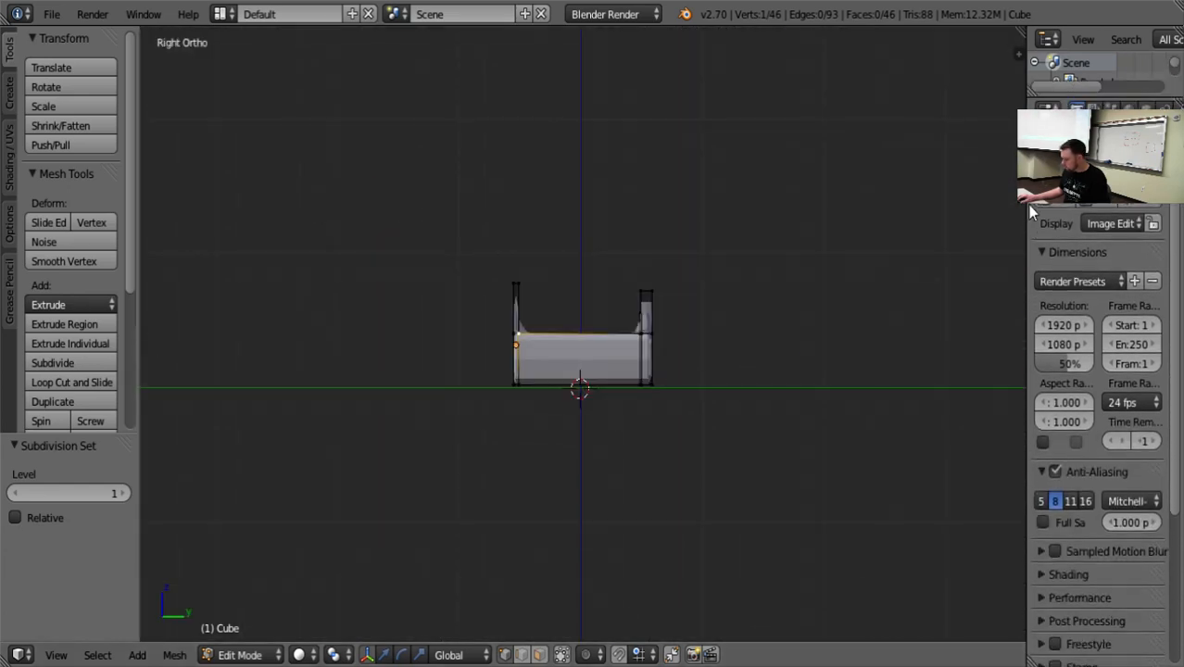
scroll(1098, 371, down, 2)
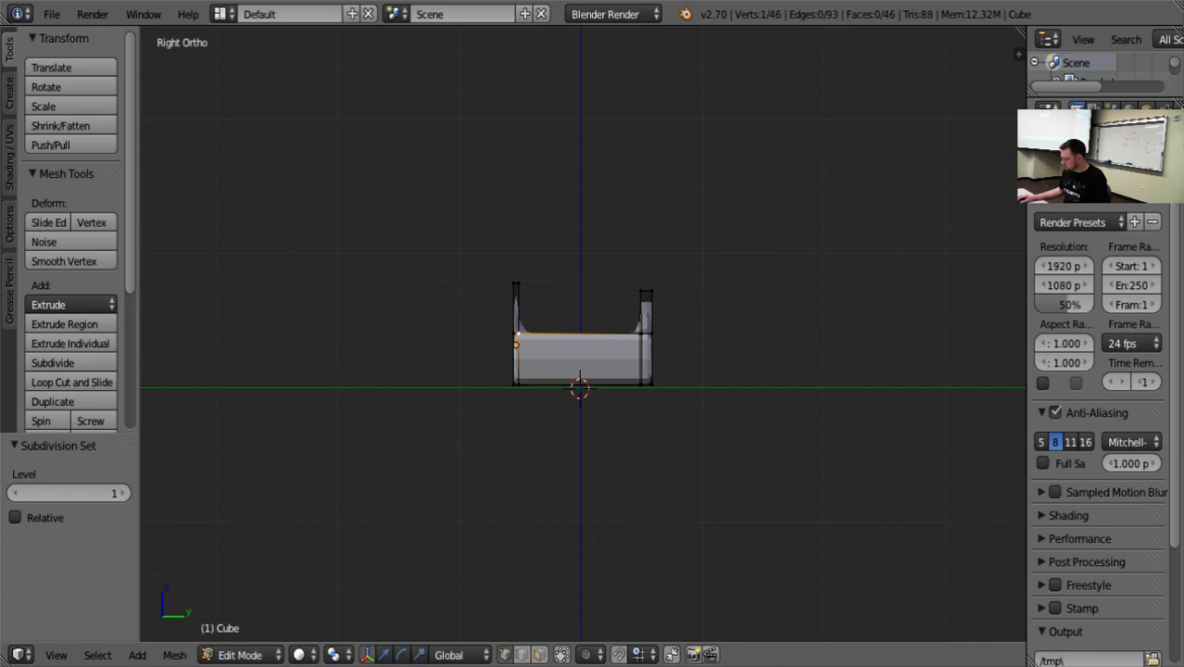
click(1178, 111)
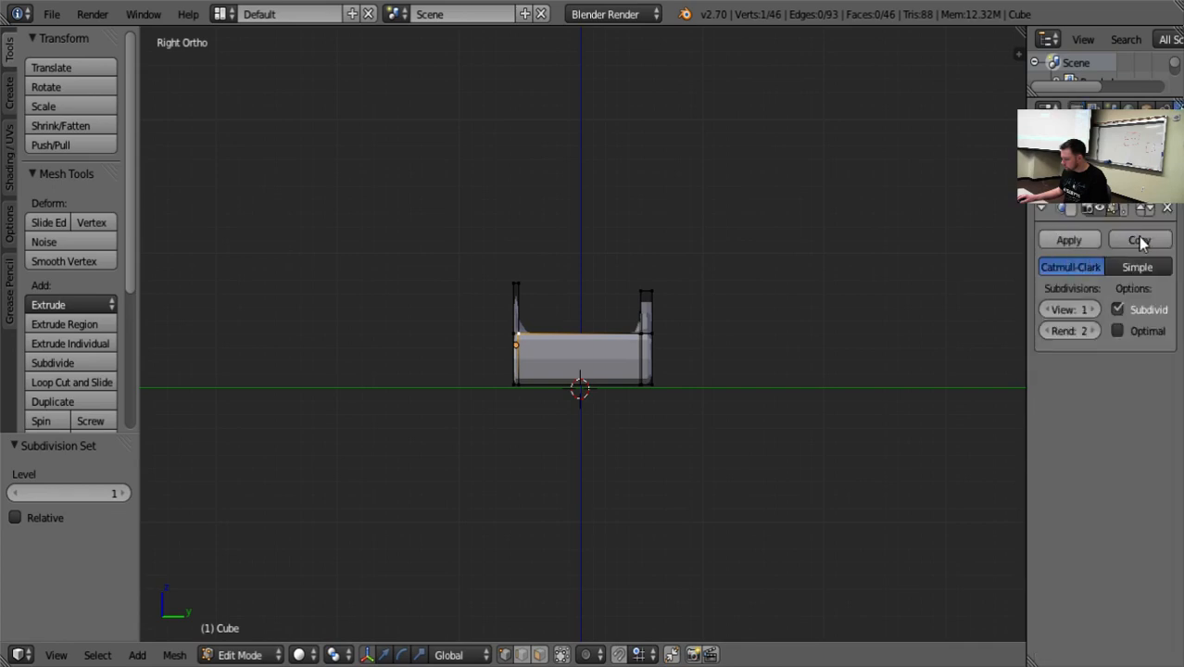
click(1167, 209)
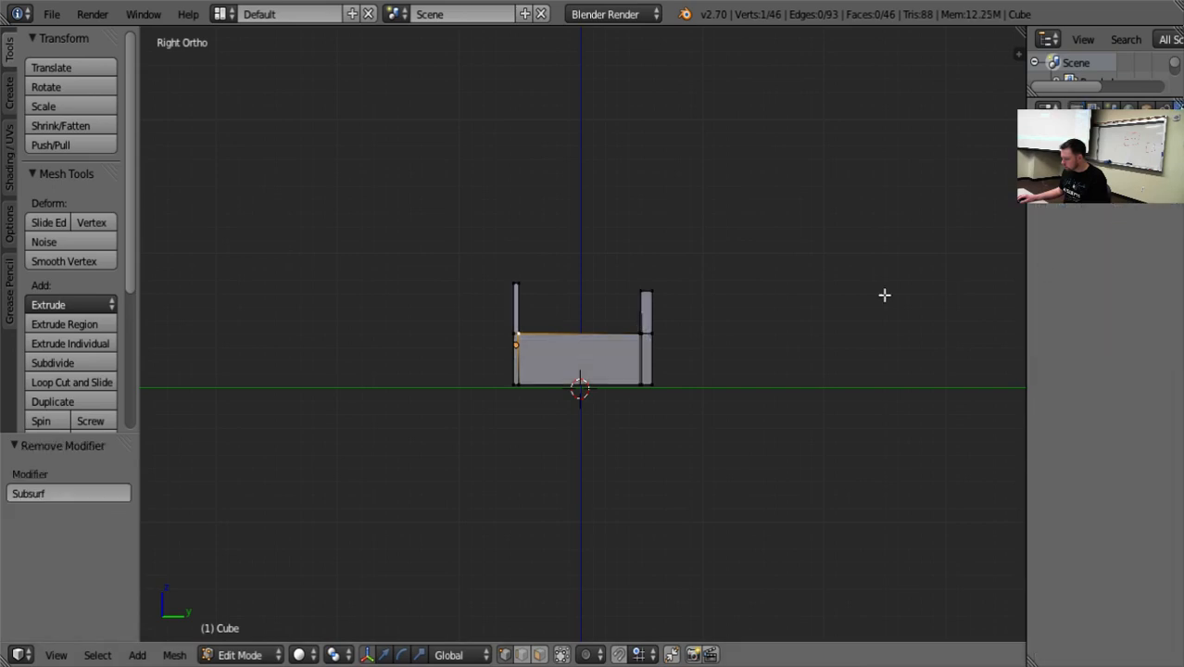
In orthographic view, shift the front gable's merged peak vertices 0.060 along X to align them with the back wall's peak.
middle_drag(694, 331, 900, 335)
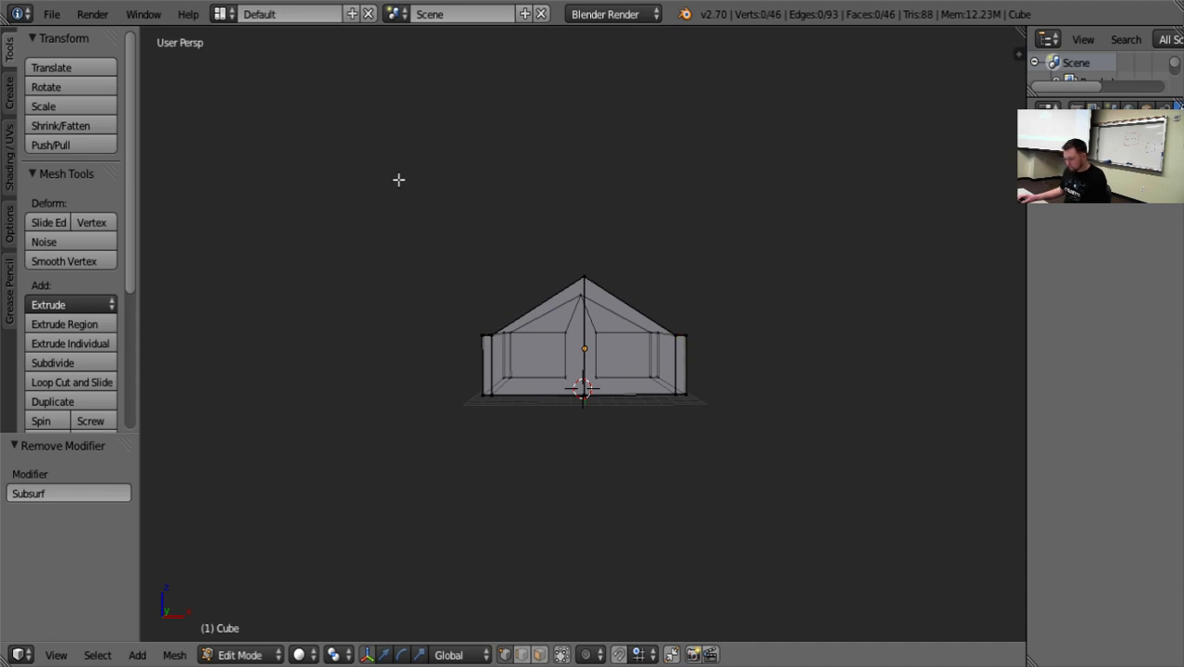
key(KP_5)
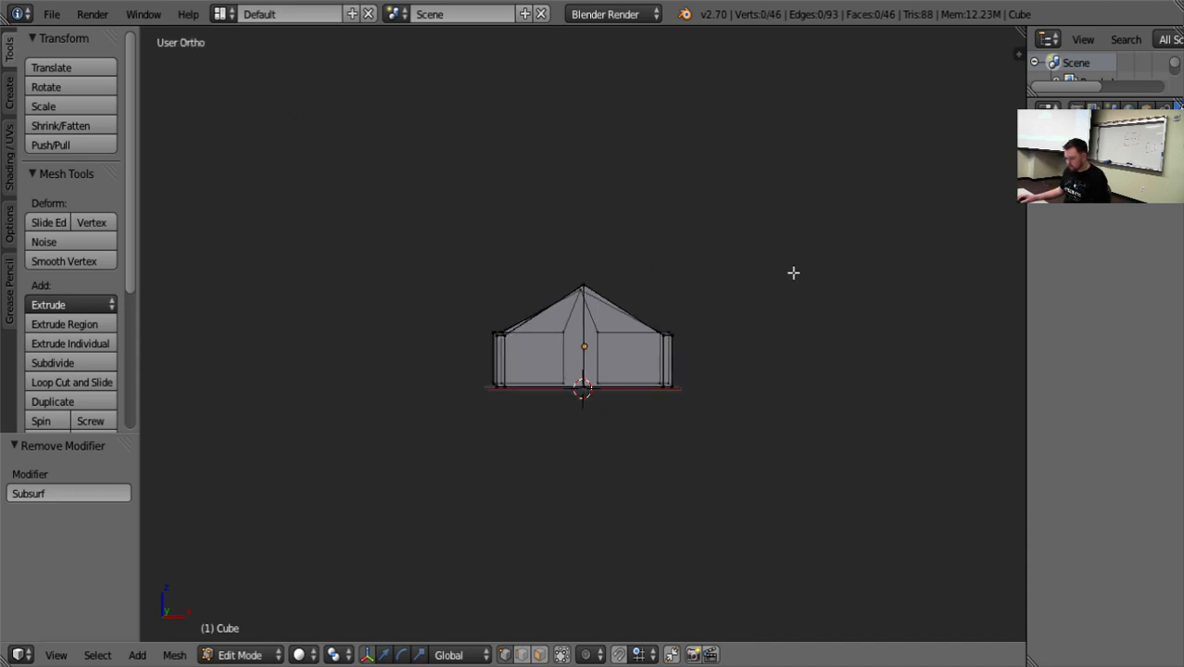
mouse_move(793, 272)
middle_down()
mouse_move(783, 285)
mouse_move(789, 271)
middle_up()
scroll(676, 299, up, 7)
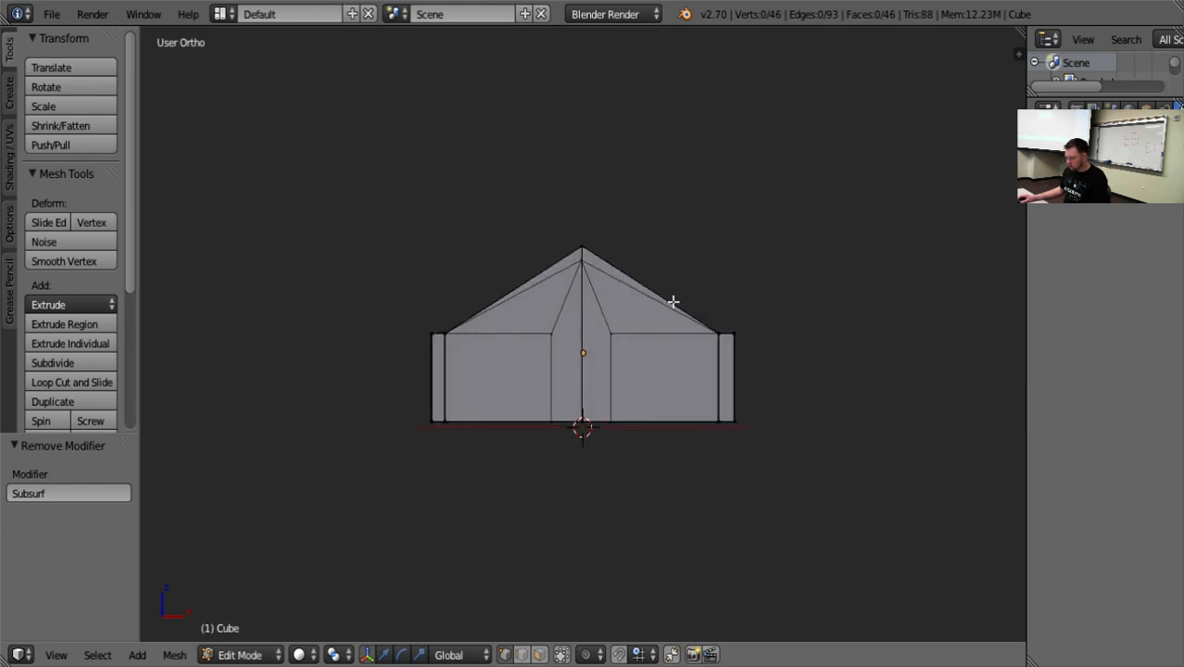
right_click(592, 200)
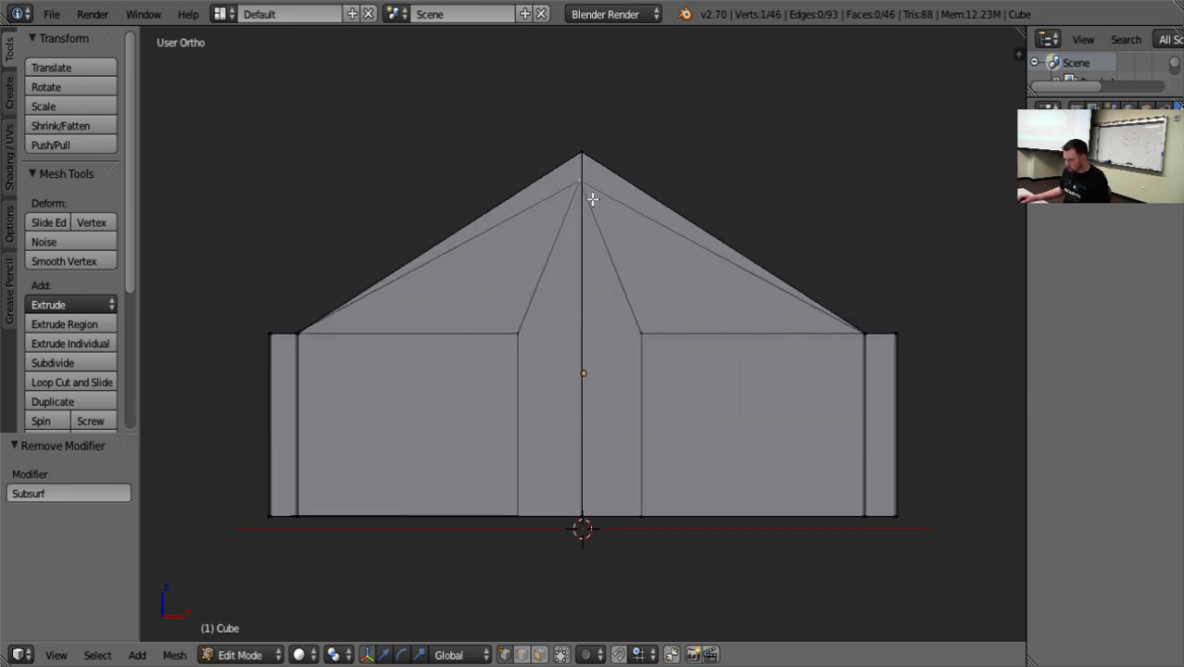
middle_drag(507, 160, 525, 186)
shift+right_click(498, 133)
middle_drag(691, 298, 660, 279)
key(ctrl+space)
drag(578, 126, 584, 92)
drag(633, 152, 637, 151)
middle_drag(497, 149, 687, 268)
scroll(685, 270, down, 7)
scroll(688, 363, up, 6)
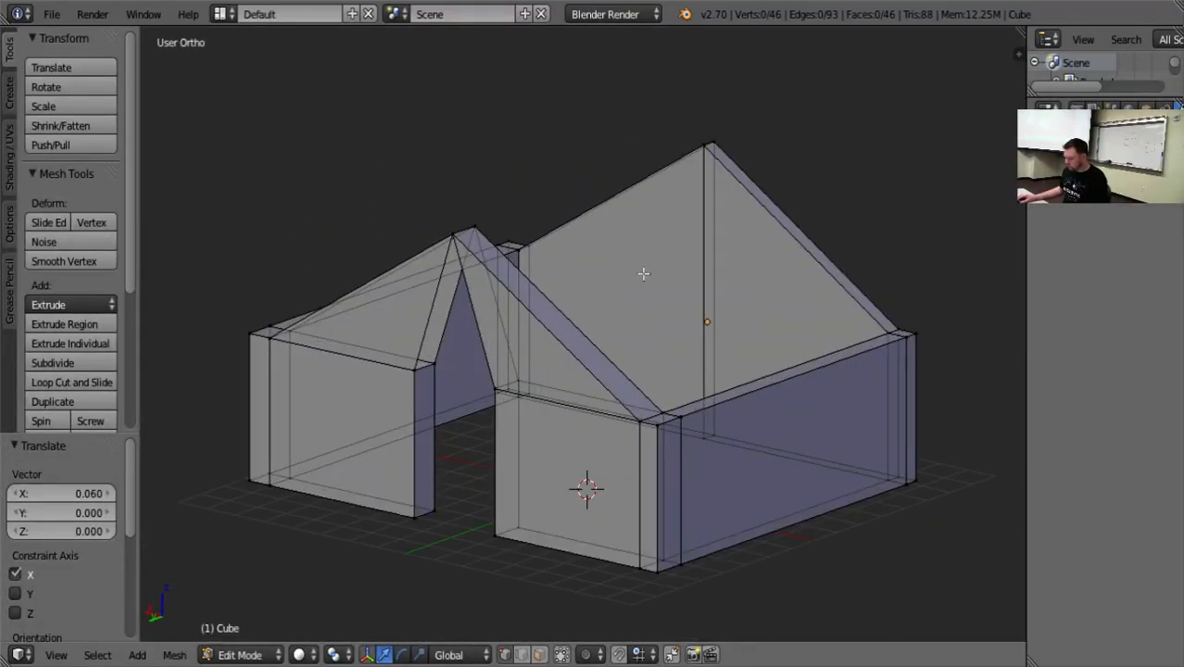
In edge selection, fill the edge loop around the triangular gap above the doorway and inspect the fill in Object Mode.
middle_drag(466, 512, 370, 415)
scroll(504, 413, up, 3)
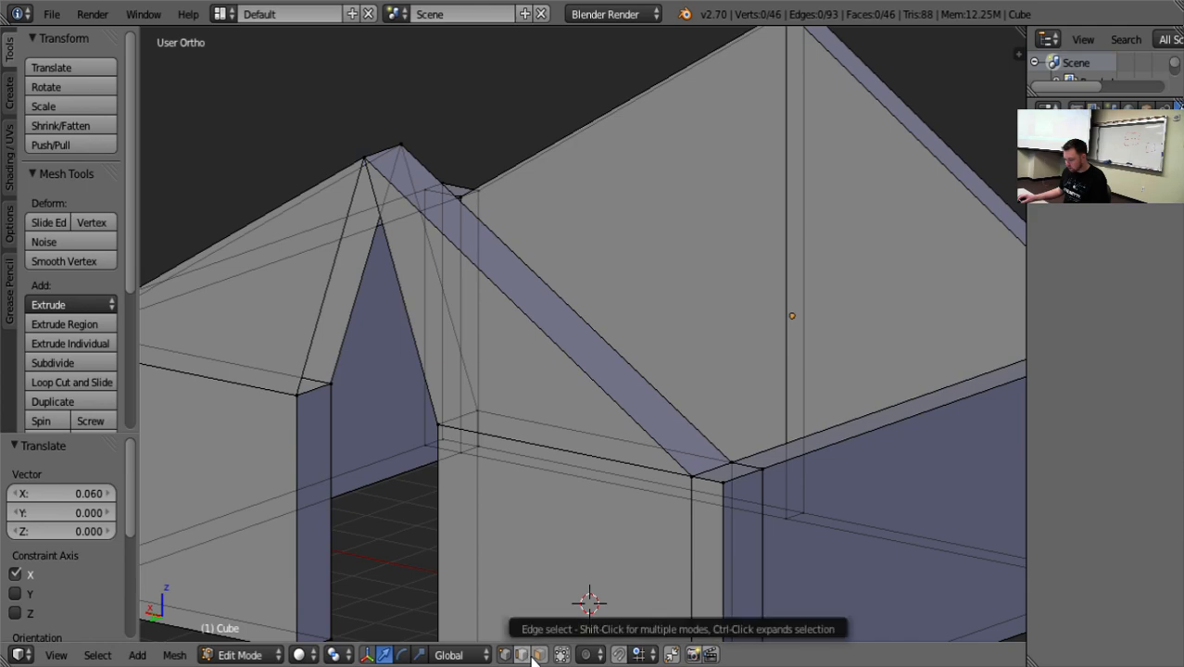
alt+right_click(350, 325)
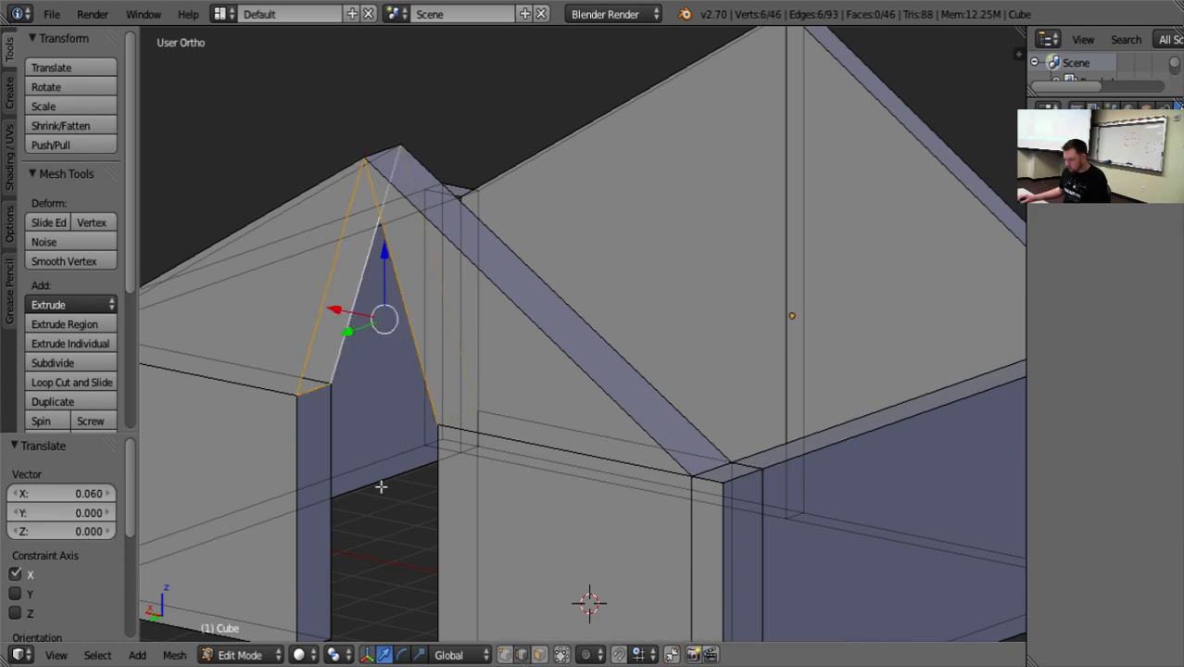
middle_drag(381, 487, 517, 460)
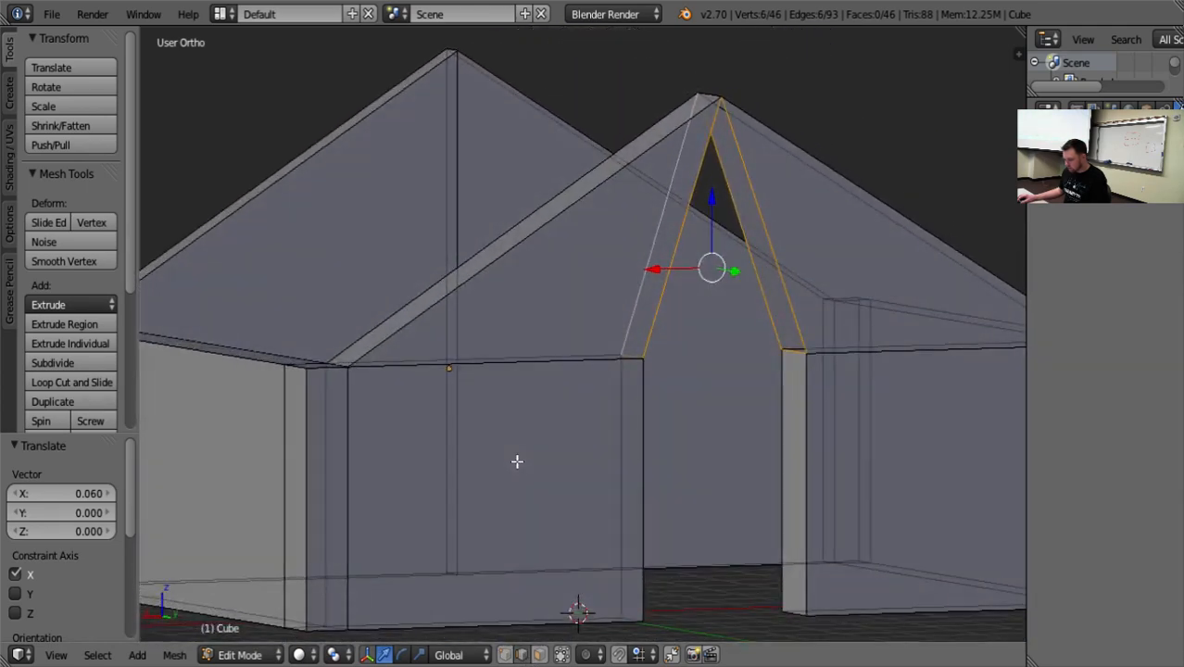
key(f)
middle_drag(661, 481, 888, 202)
key(Tab)
key(z)
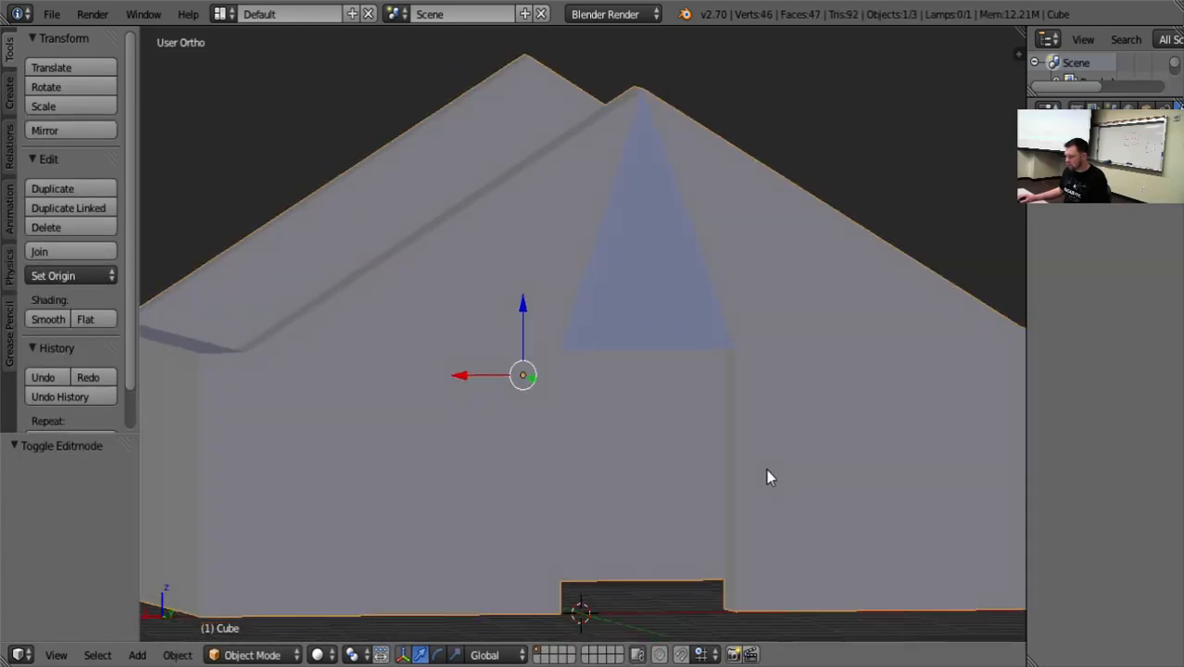
mouse_move(767, 469)
middle_down()
mouse_move(778, 416)
mouse_move(952, 525)
mouse_move(164, 521)
mouse_move(978, 495)
mouse_move(883, 469)
mouse_move(713, 476)
mouse_move(709, 518)
mouse_move(840, 598)
mouse_move(979, 613)
mouse_move(708, 535)
mouse_move(710, 490)
mouse_move(798, 421)
mouse_move(662, 385)
middle_up()
scroll(844, 456, down, 6)
scroll(714, 491, up, 4)
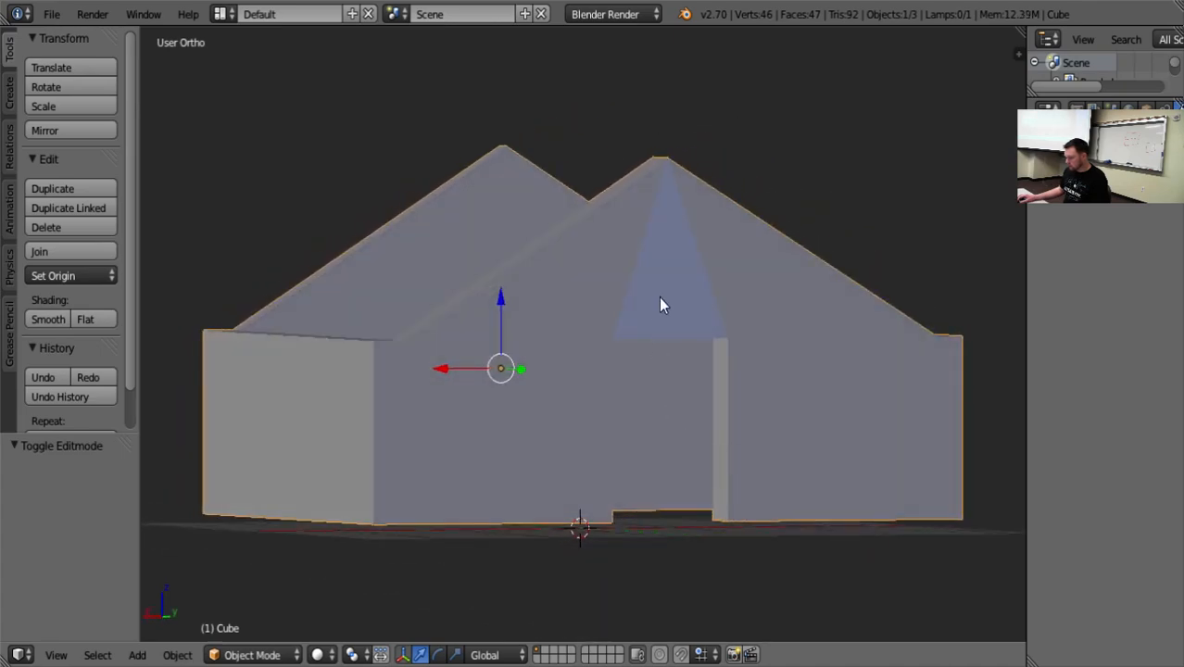
Return to Edit Mode, inspect the sloped edge beside the filled gap, and undo the fill above the doorway.
key(Tab)
middle_drag(664, 257, 669, 311)
right_click(660, 183)
scroll(711, 336, up, 4)
scroll(740, 334, down, 3)
middle_drag(740, 334, 550, 365)
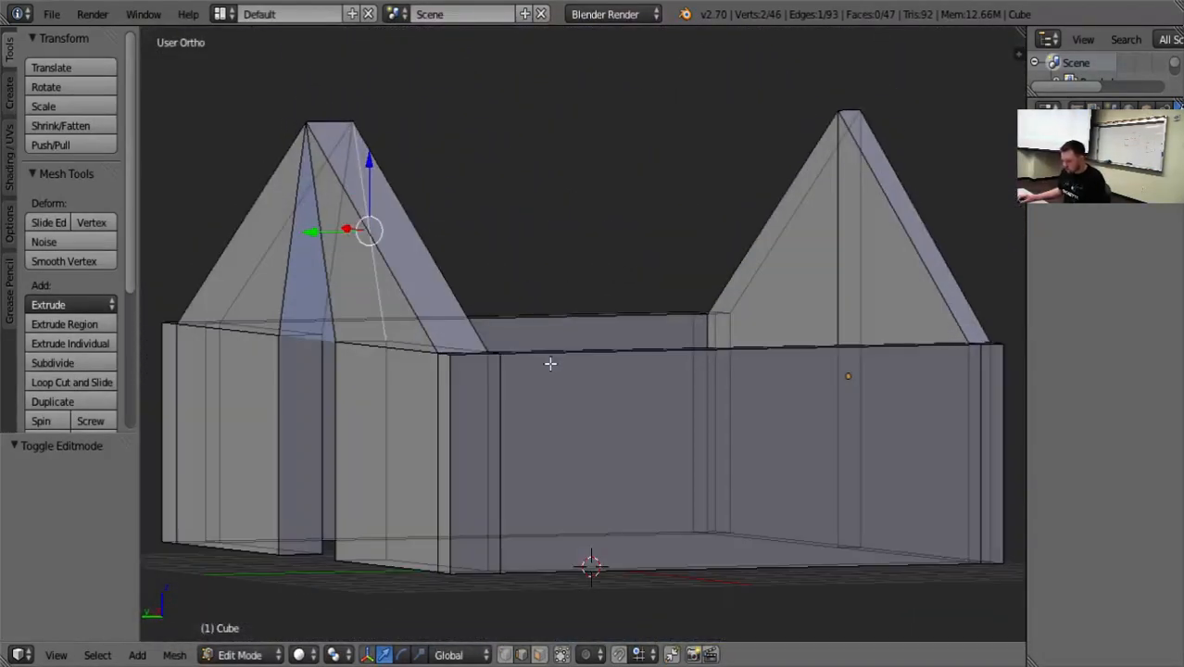
key(ctrl+z)
key(ctrl+z)
key(ctrl+z)
Try again to fill the edge loop around the triangular gap above the doorway, and undo that fill.
middle_drag(366, 456, 368, 494)
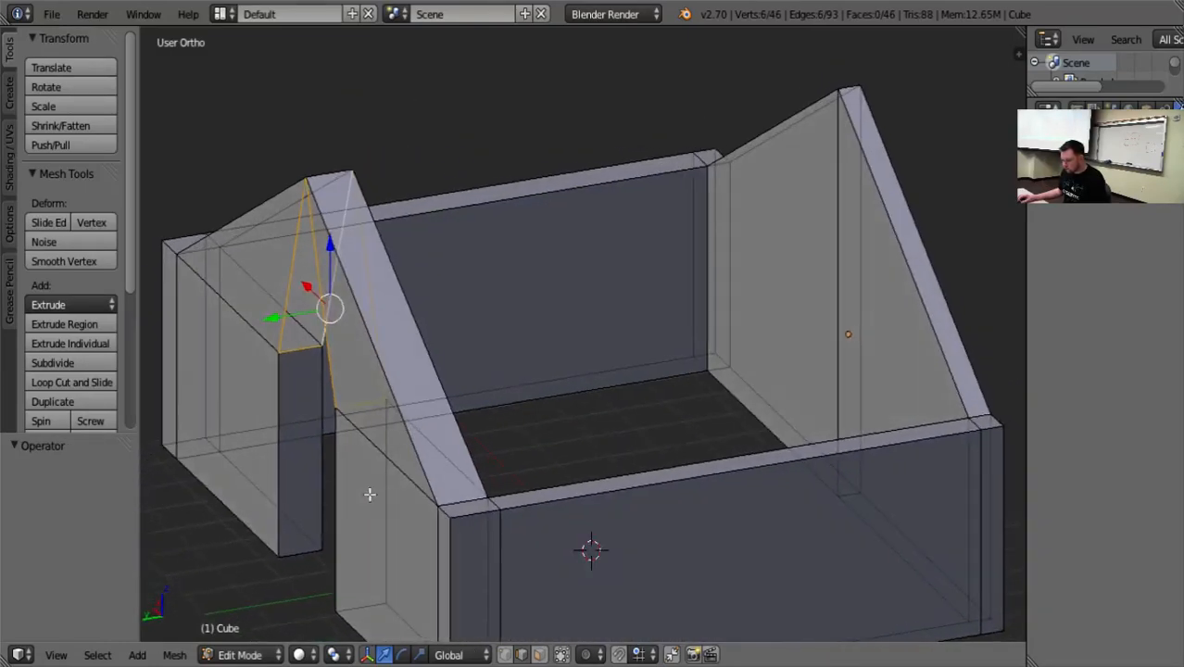
click(541, 656)
middle_drag(416, 446, 607, 381)
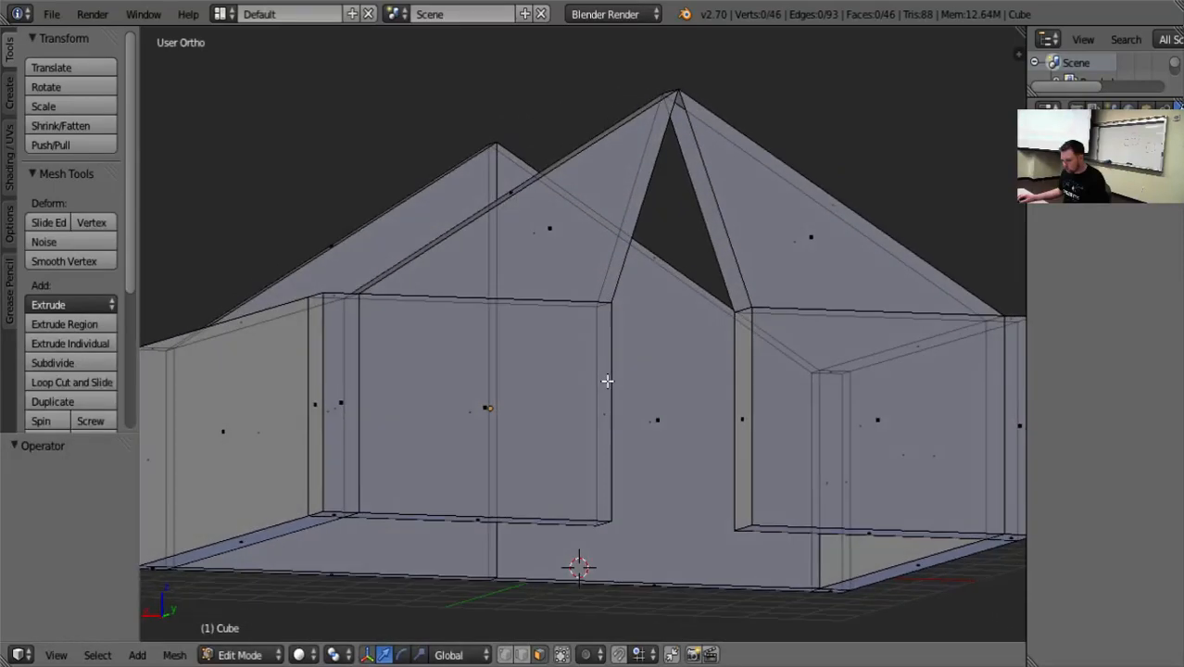
click(528, 654)
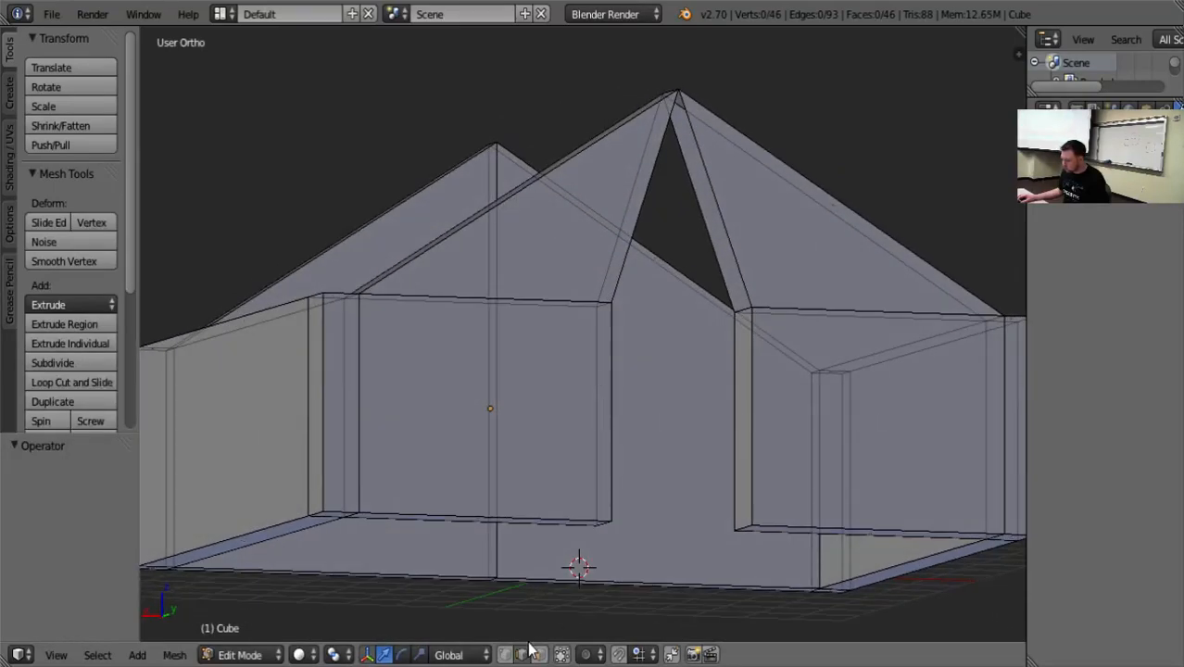
alt+right_click(703, 226)
middle_drag(663, 406, 682, 372)
key(f)
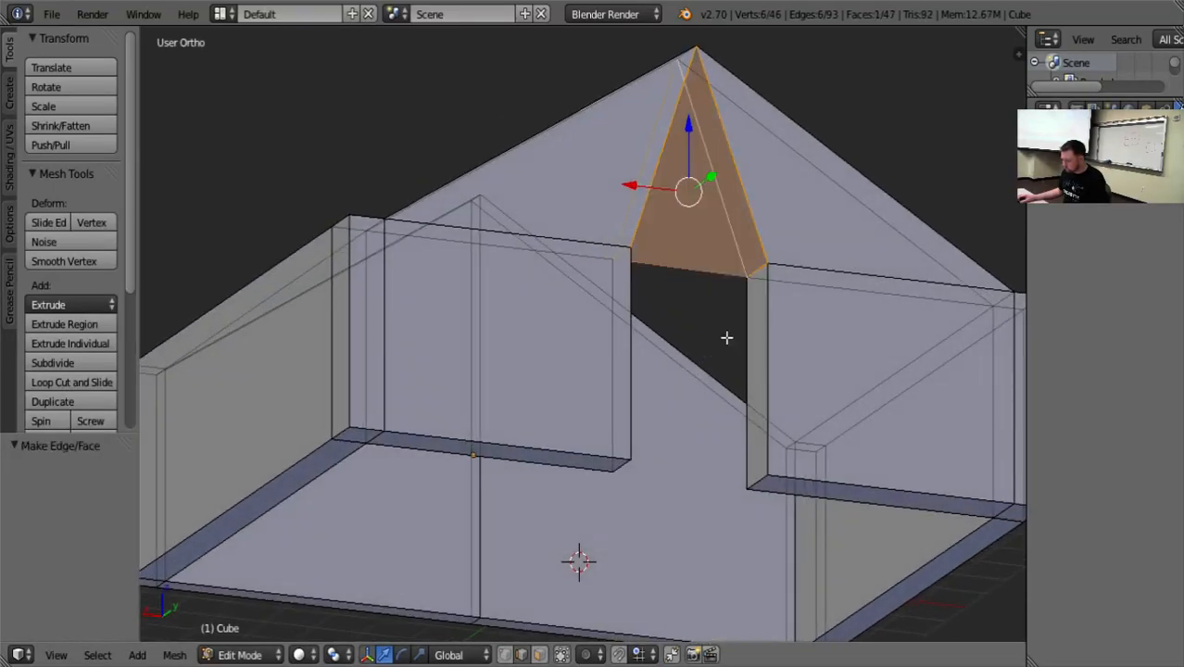
middle_drag(819, 111, 737, 159)
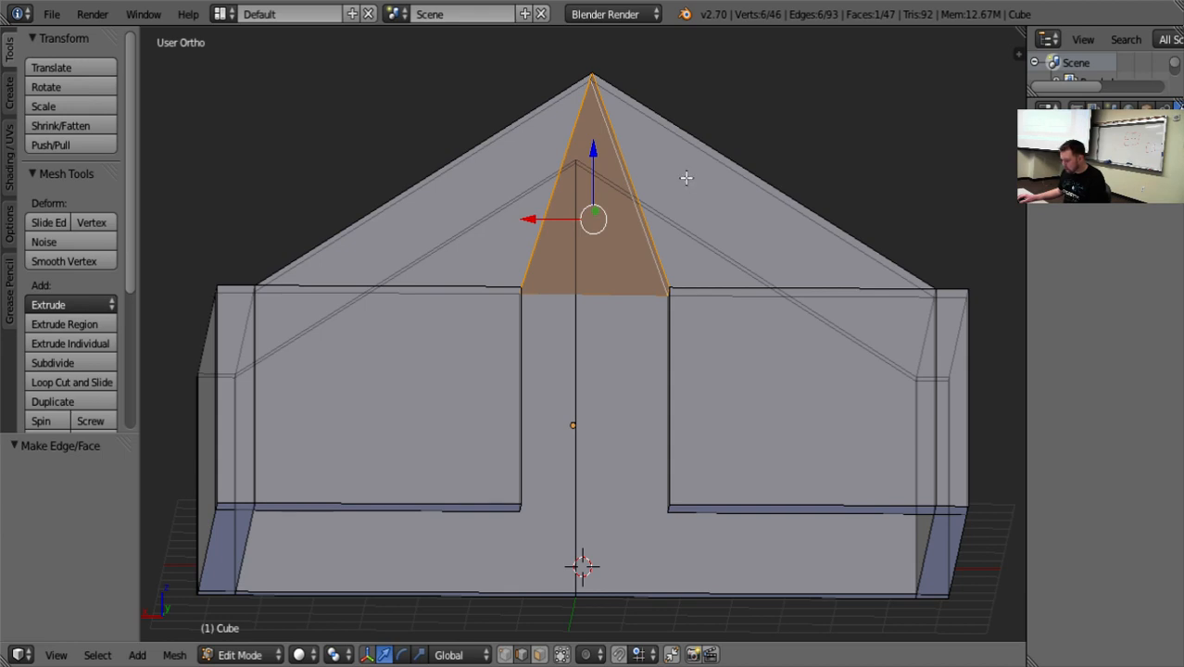
key(x)
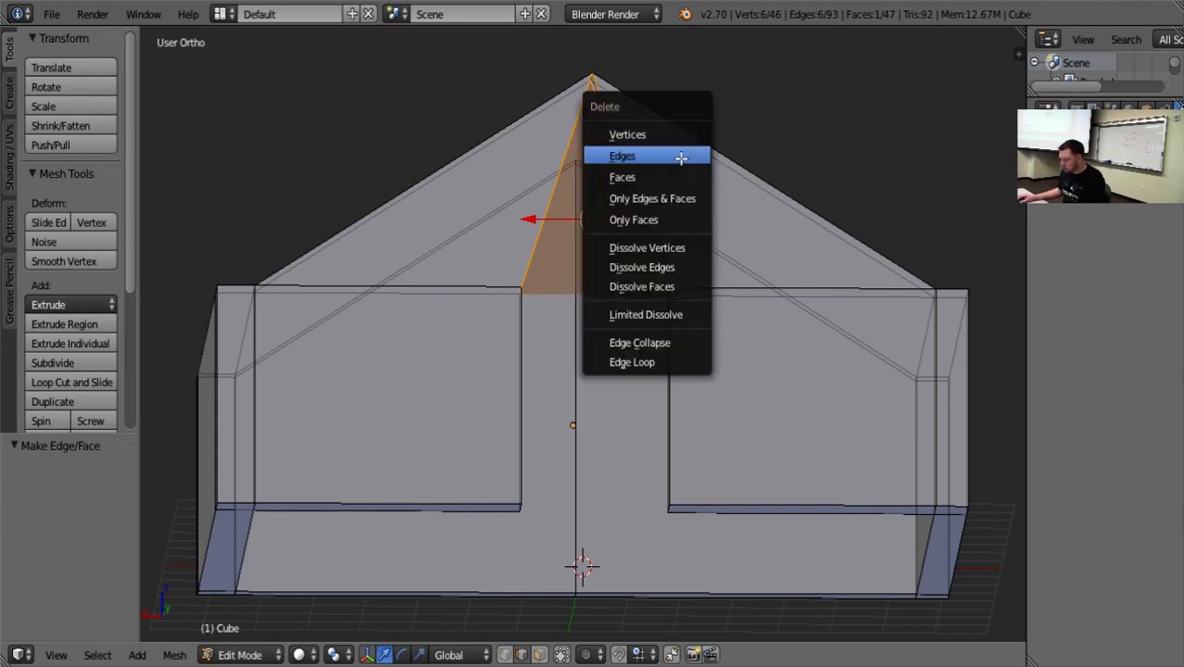
key(Escape)
key(ctrl+z)
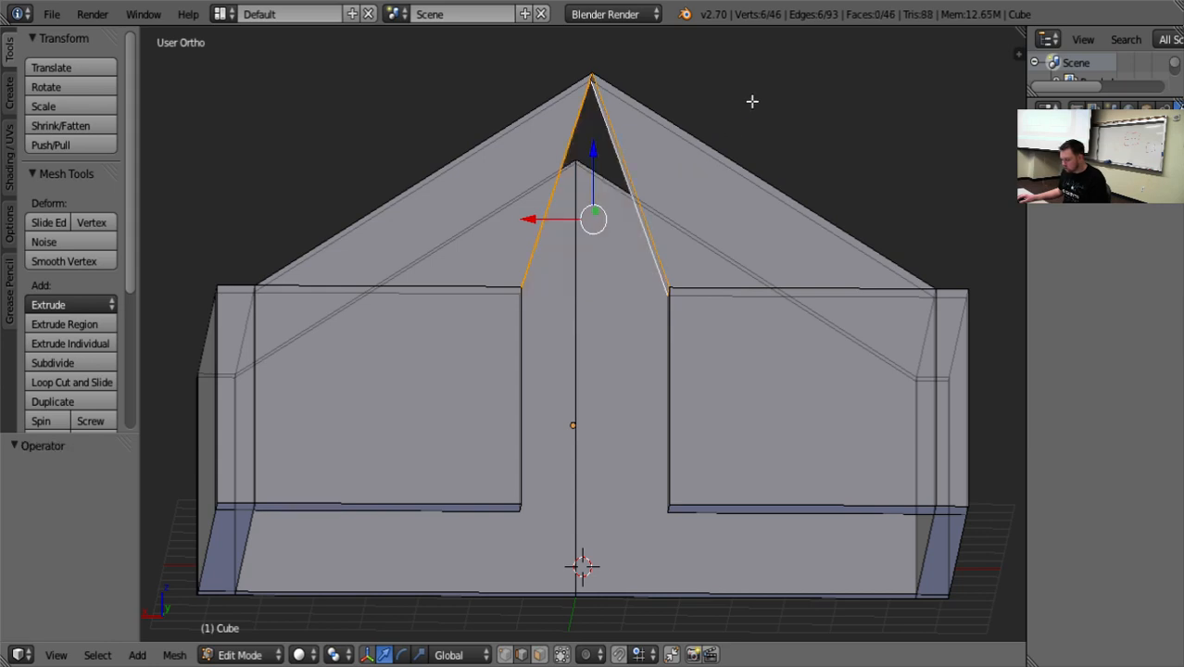
Delete the edges of the loop bordering the triangular gap above the doorway, using the Edges option.
middle_drag(751, 101, 769, 119)
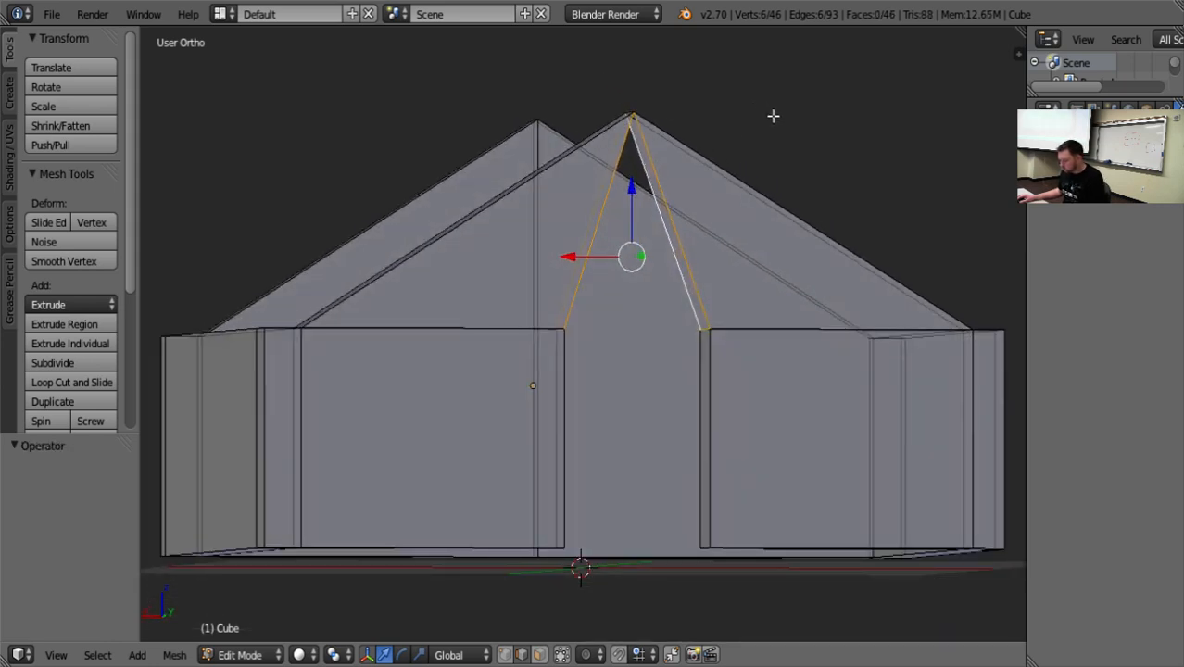
key(x)
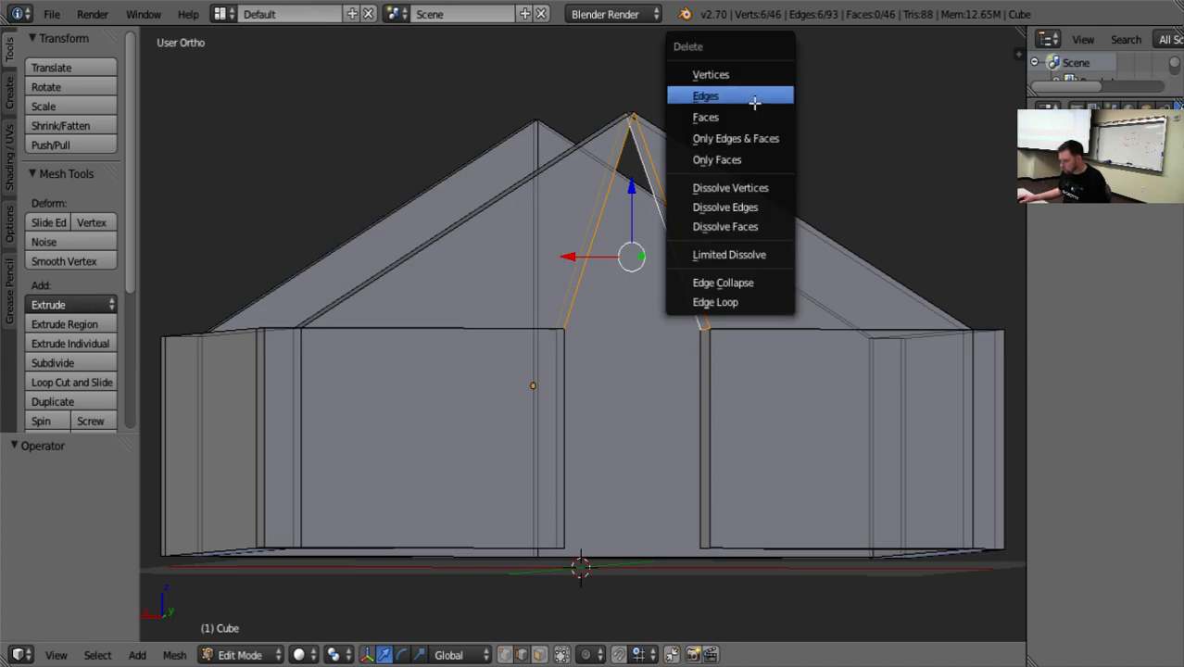
click(754, 98)
Try to fill the loop formed by the paired front wall top edges and both pairs of sloped gable edges.
middle_drag(754, 103, 725, 173)
right_click(394, 398)
shift+right_click(374, 408)
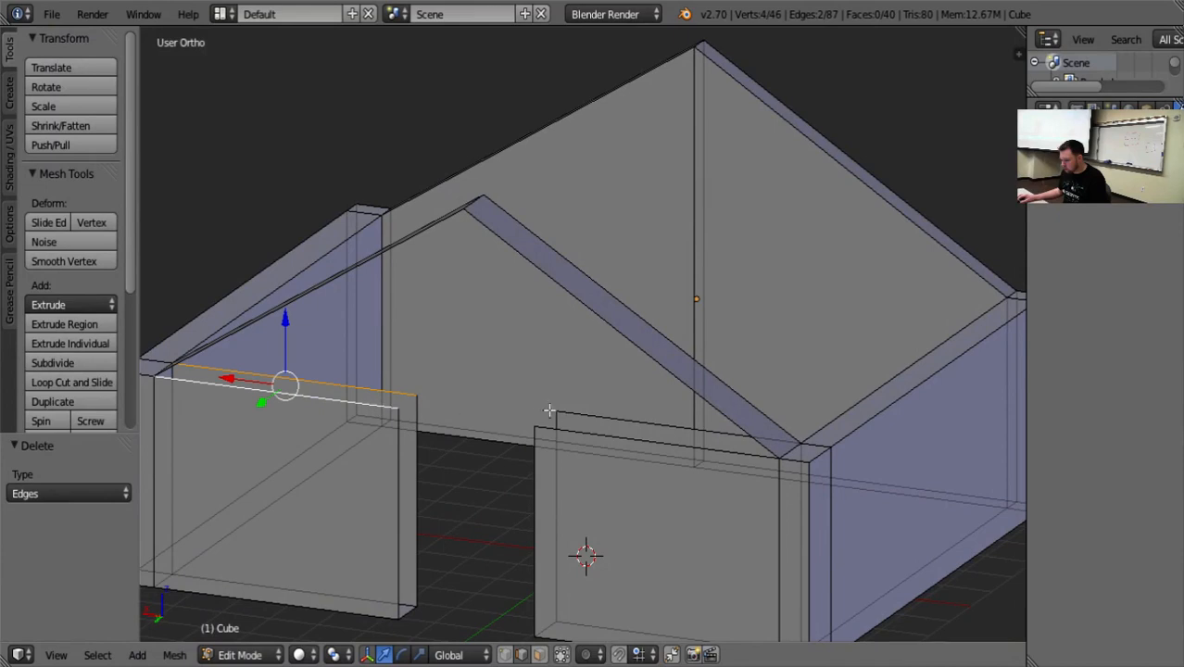
middle_drag(477, 326, 499, 318)
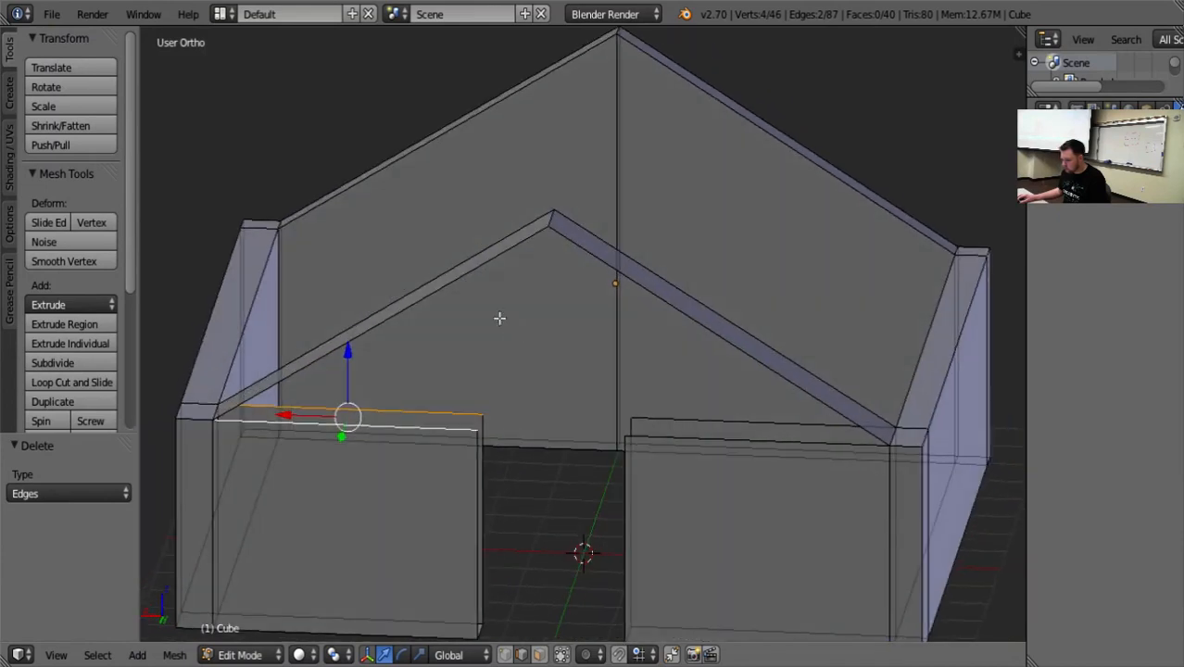
shift+right_click(486, 267)
shift+right_click(476, 249)
shift+right_click(589, 250)
shift+right_click(608, 247)
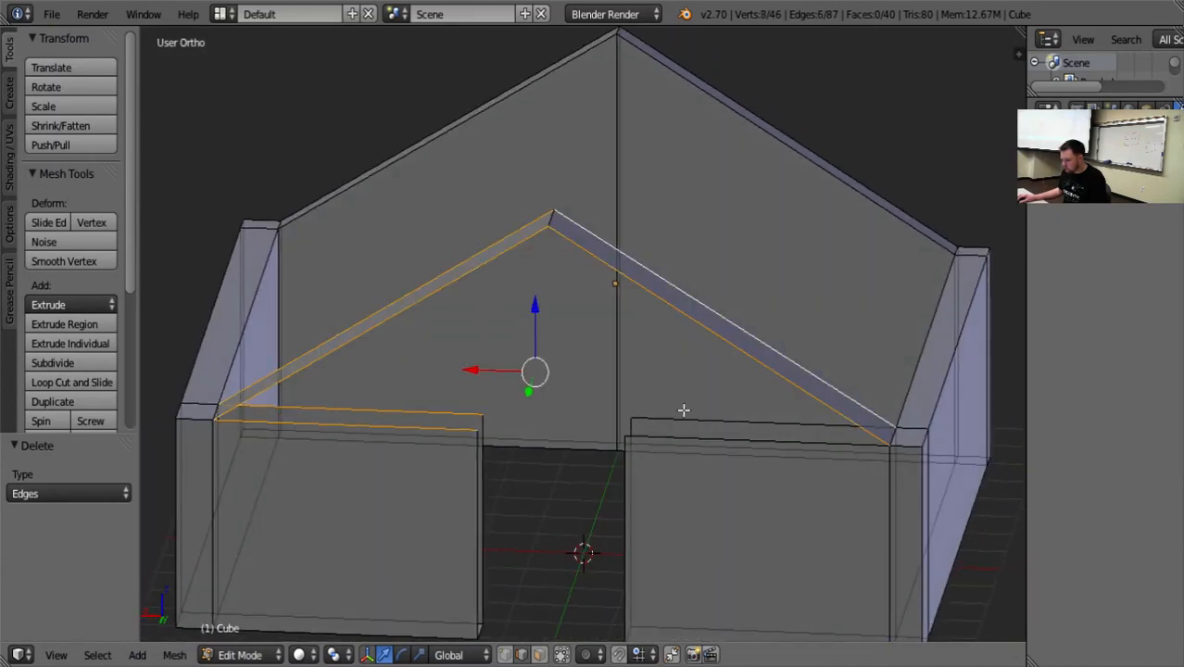
shift+right_click(686, 425)
shift+right_click(686, 440)
middle_drag(602, 453, 586, 421)
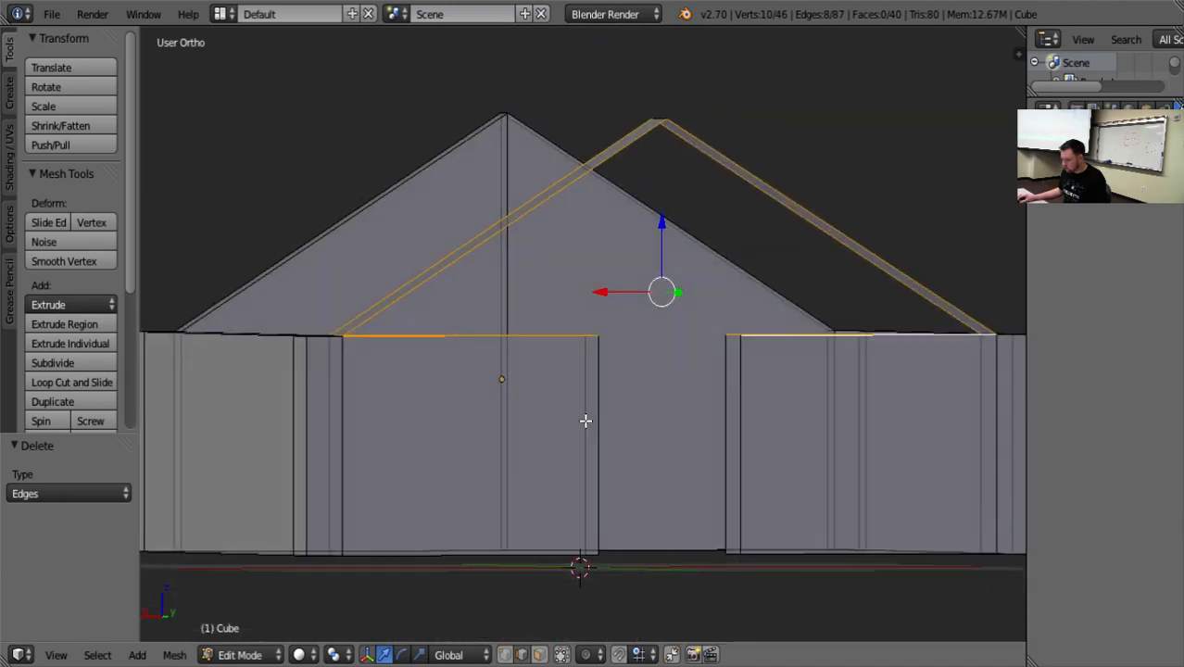
key(f)
middle_drag(707, 350, 649, 337)
key(a)
Inspect the gable fill from the side and undo it.
middle_drag(923, 145, 812, 232)
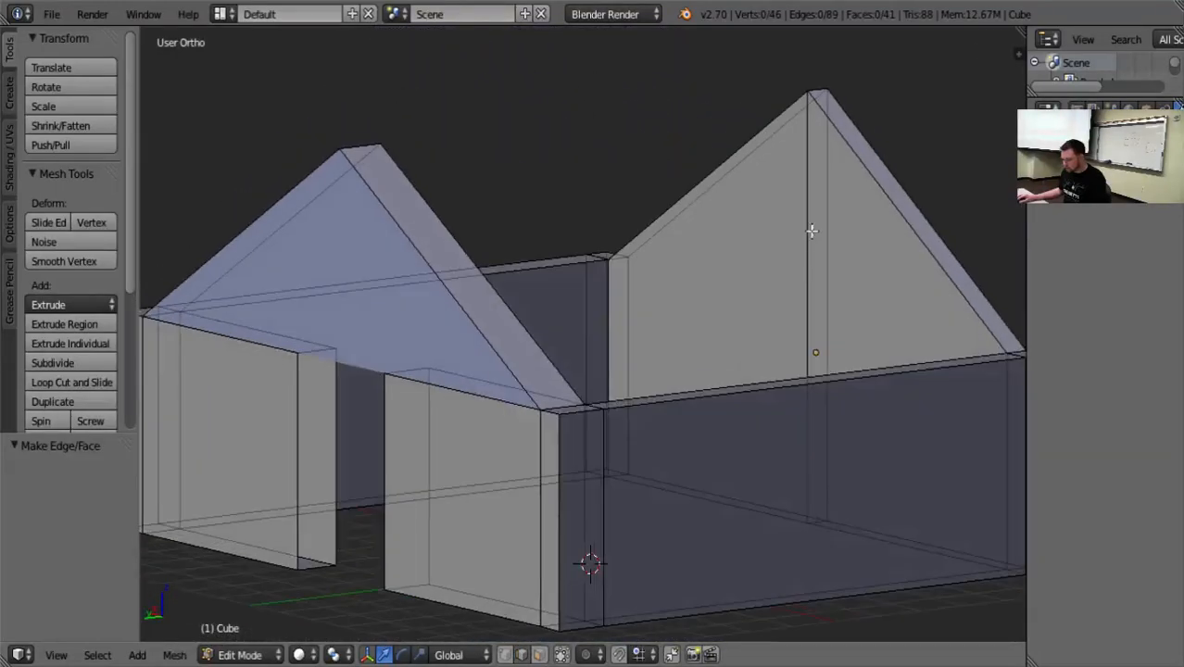
middle_drag(544, 640, 764, 520)
key(ctrl+z)
key(ctrl+z)
key(ctrl+z)
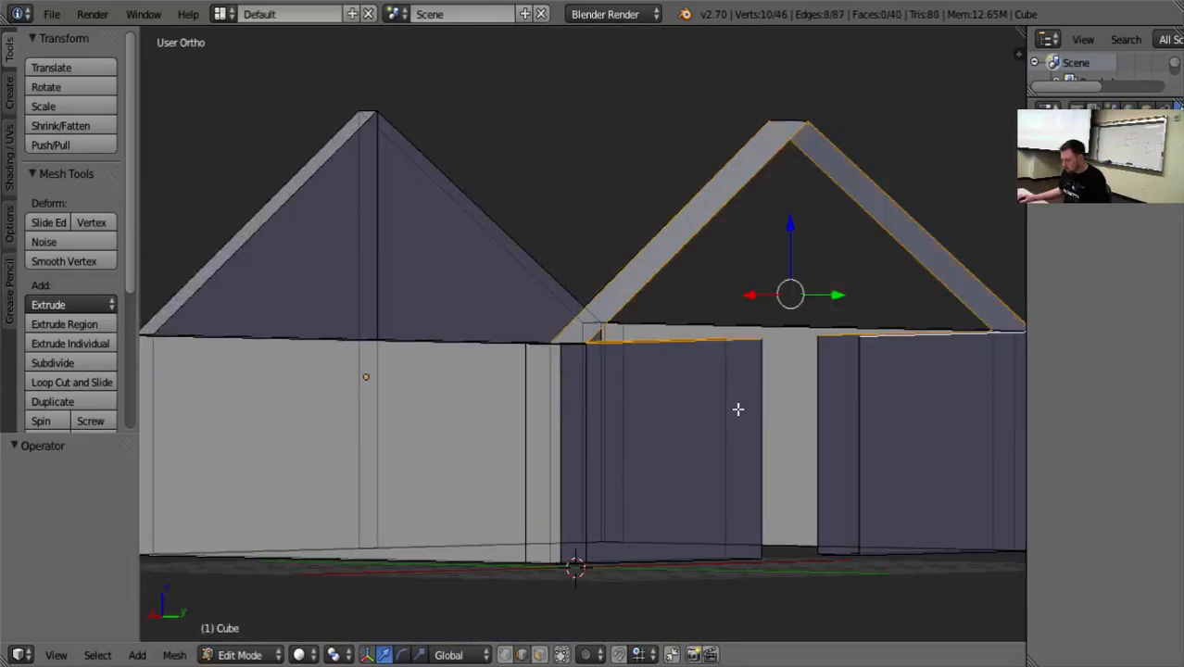
Fill the open tops of both front wall sections beside the doorway, one face between each pair of top edges.
middle_drag(740, 410, 838, 391)
right_click(850, 404)
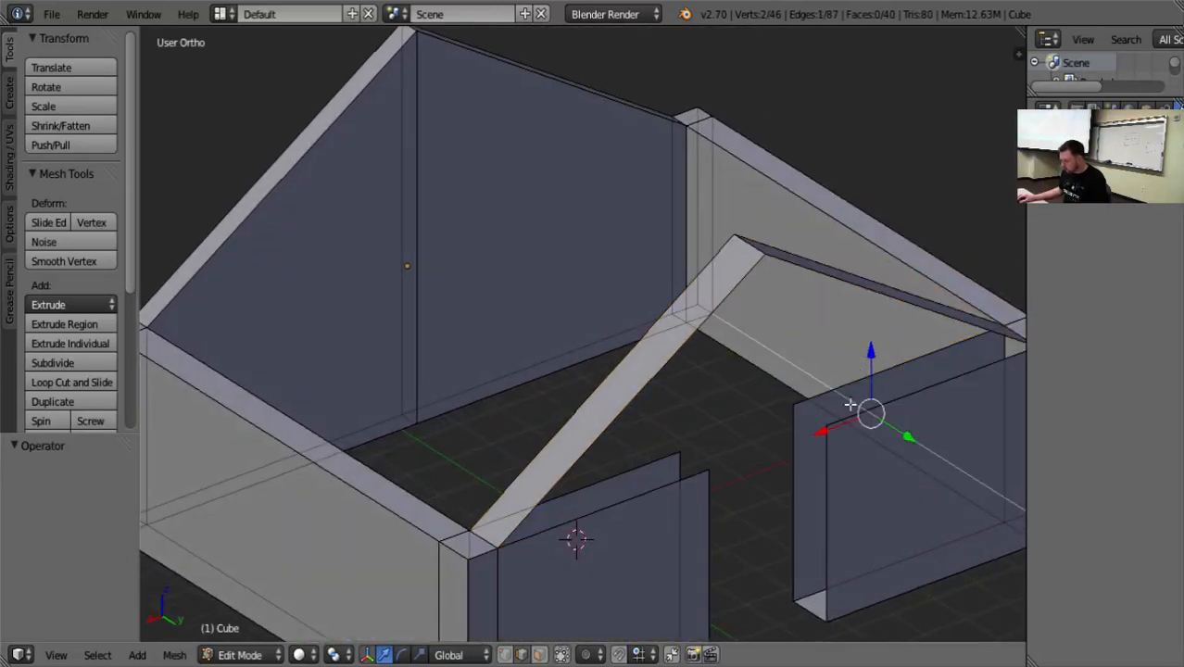
right_click(948, 392)
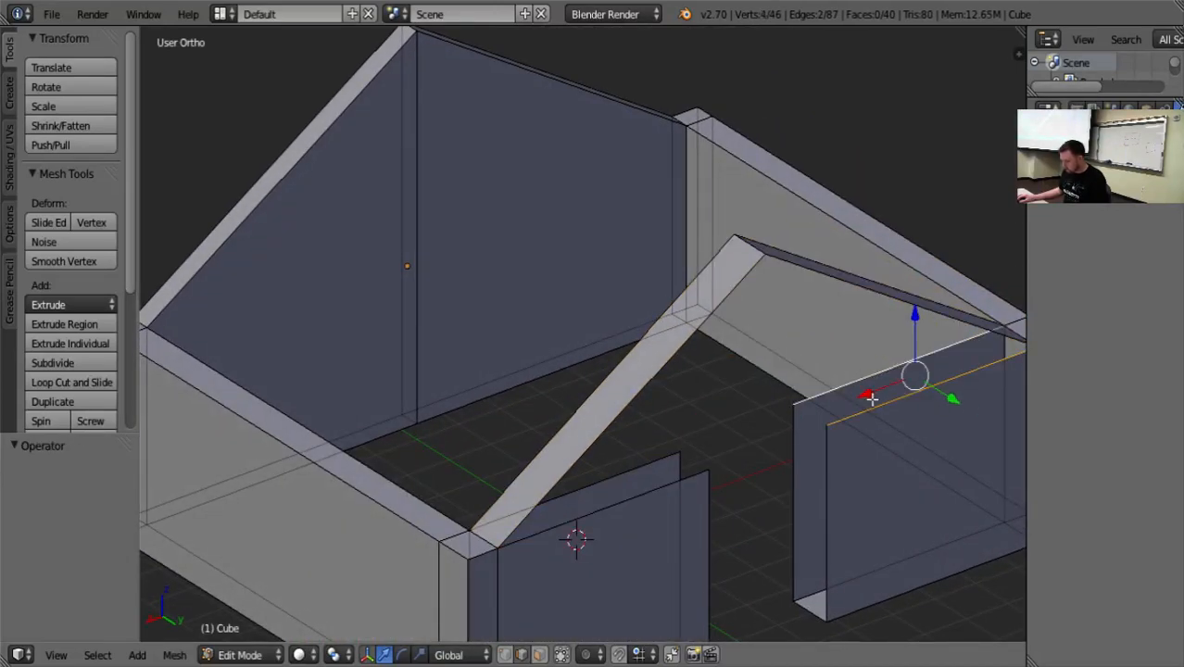
key(f)
right_click(646, 468)
shift+right_click(666, 490)
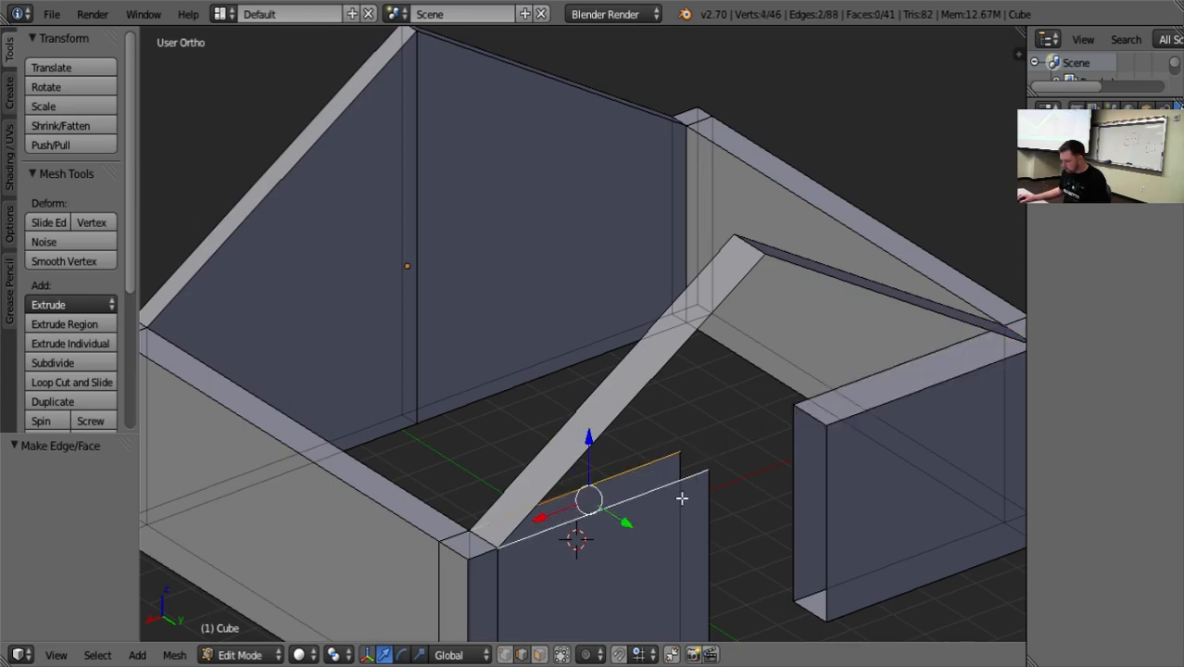
key(f)
Fill the vertical end of each front wall section facing the doorway, and clear the selection.
right_click(799, 456)
shift+right_click(825, 511)
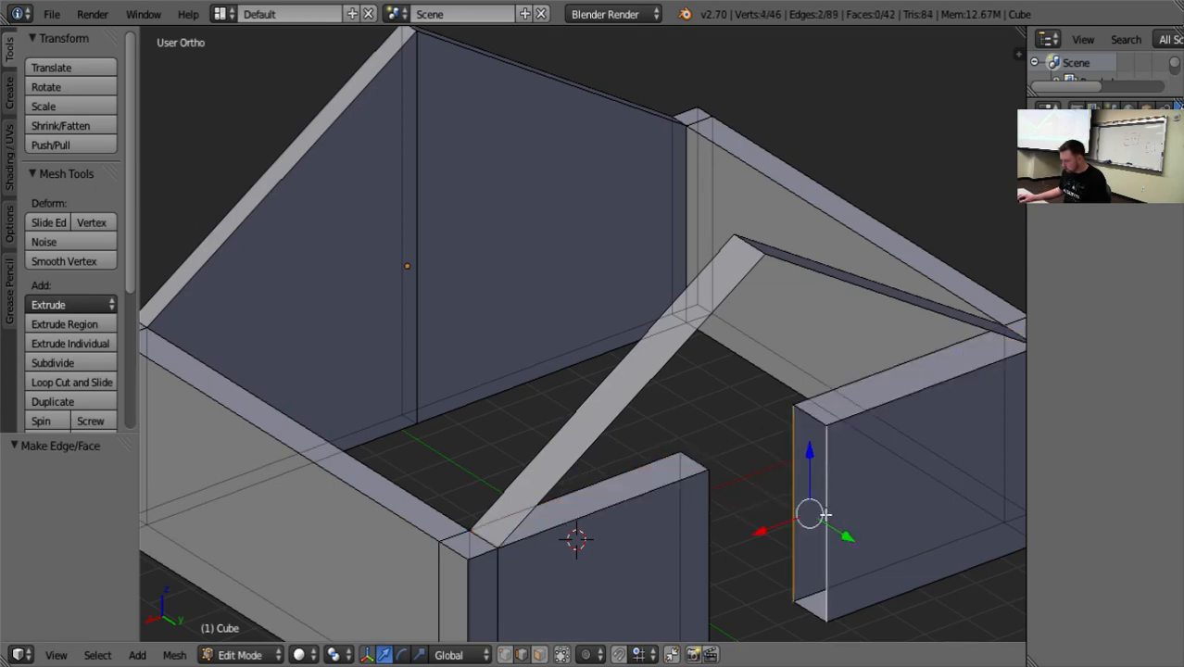
key(f)
middle_drag(825, 511, 466, 456)
right_click(425, 476)
shift+right_click(400, 485)
key(f)
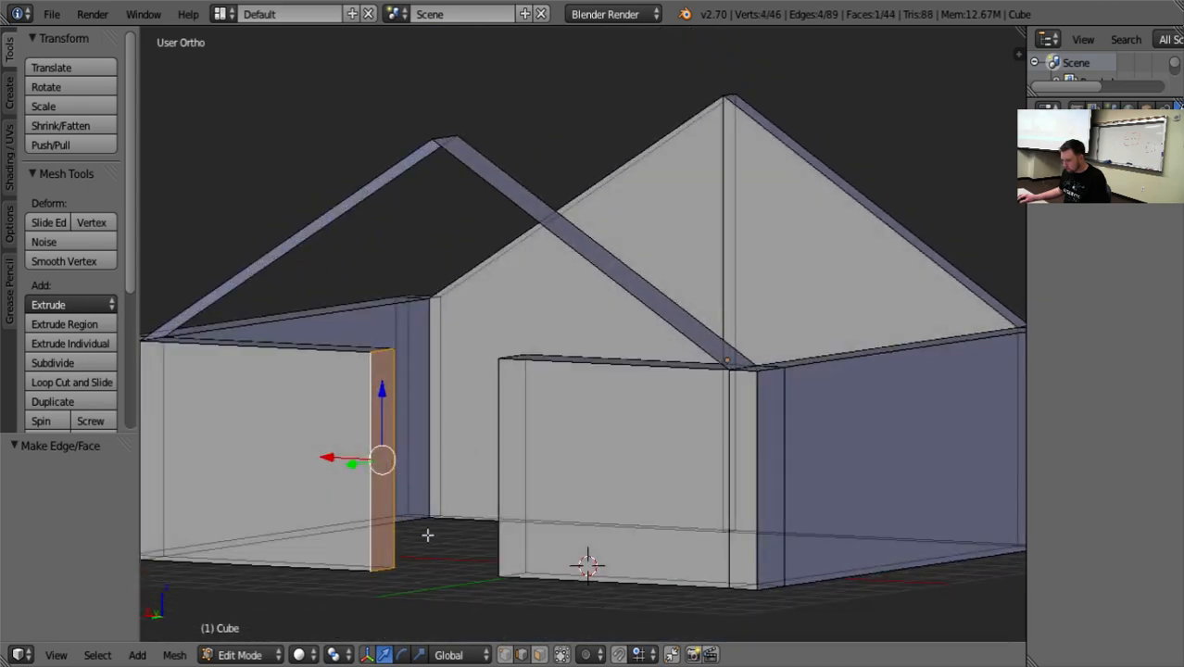
right_click(450, 553)
right_click(420, 501)
key(a)
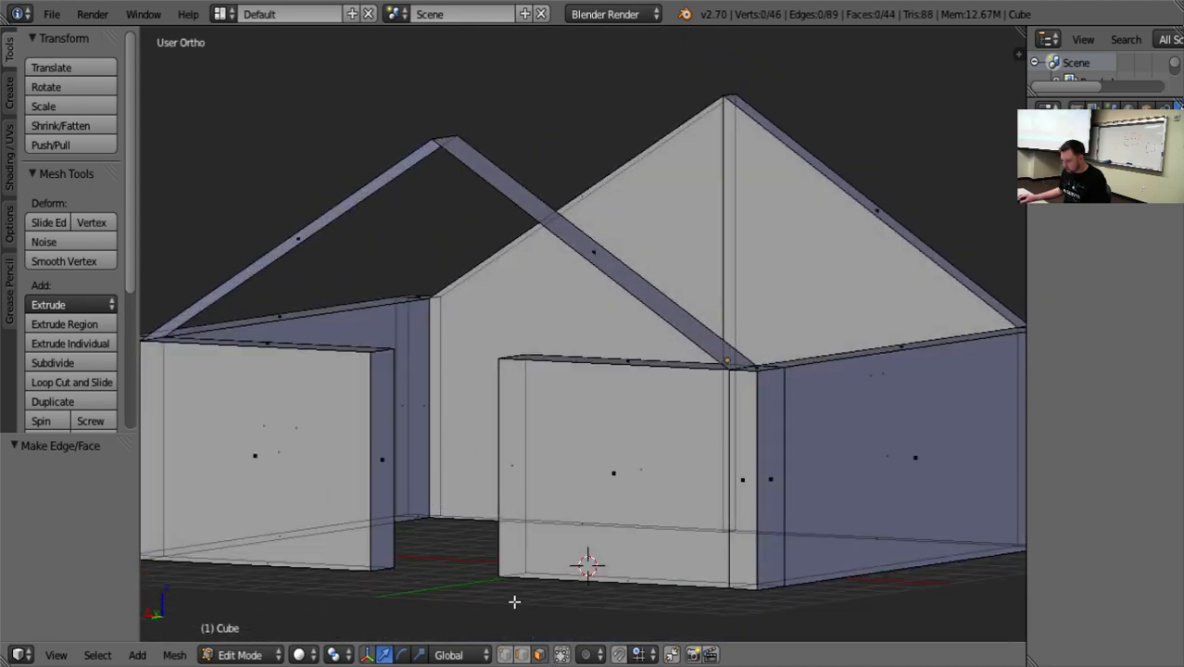
In face selection, delete the top faces of both front wall sections beside the doorway using the Faces option.
middle_drag(515, 600, 684, 552)
right_click(917, 309)
middle_drag(917, 308, 666, 463)
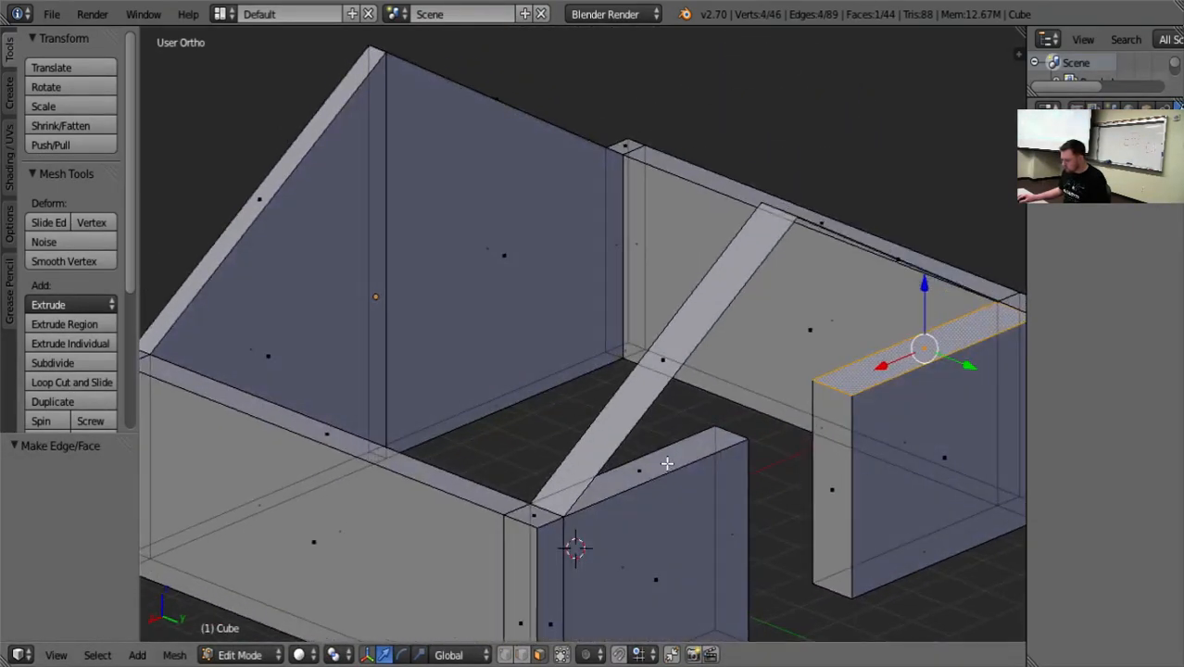
shift+right_click(674, 460)
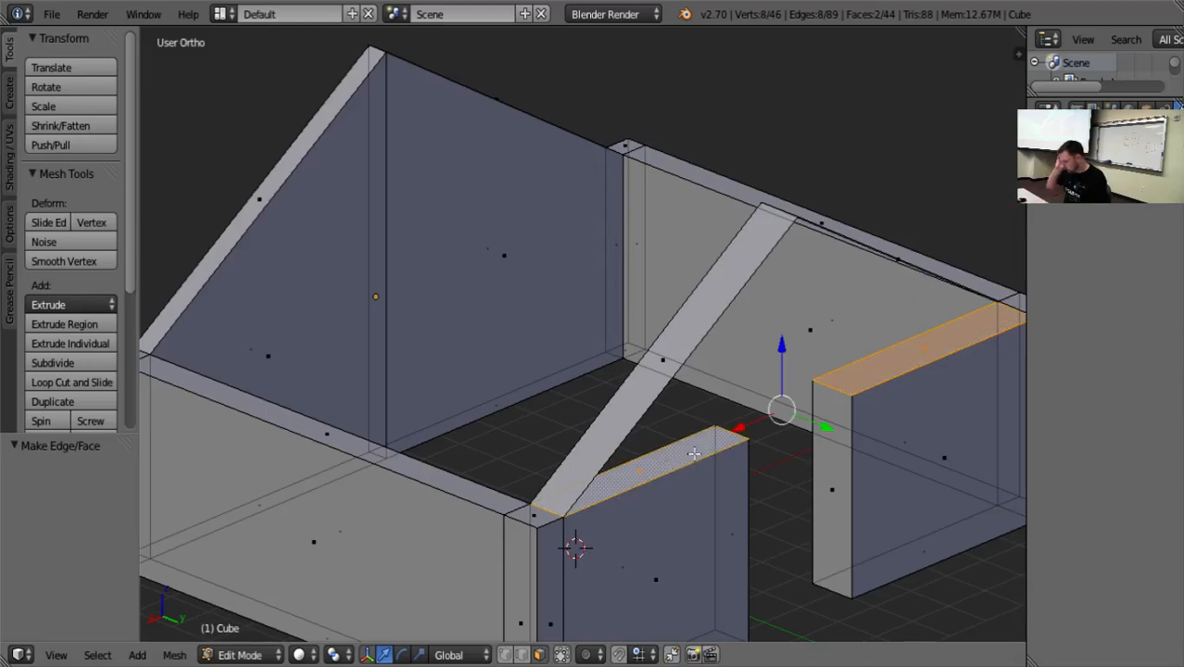
key(x)
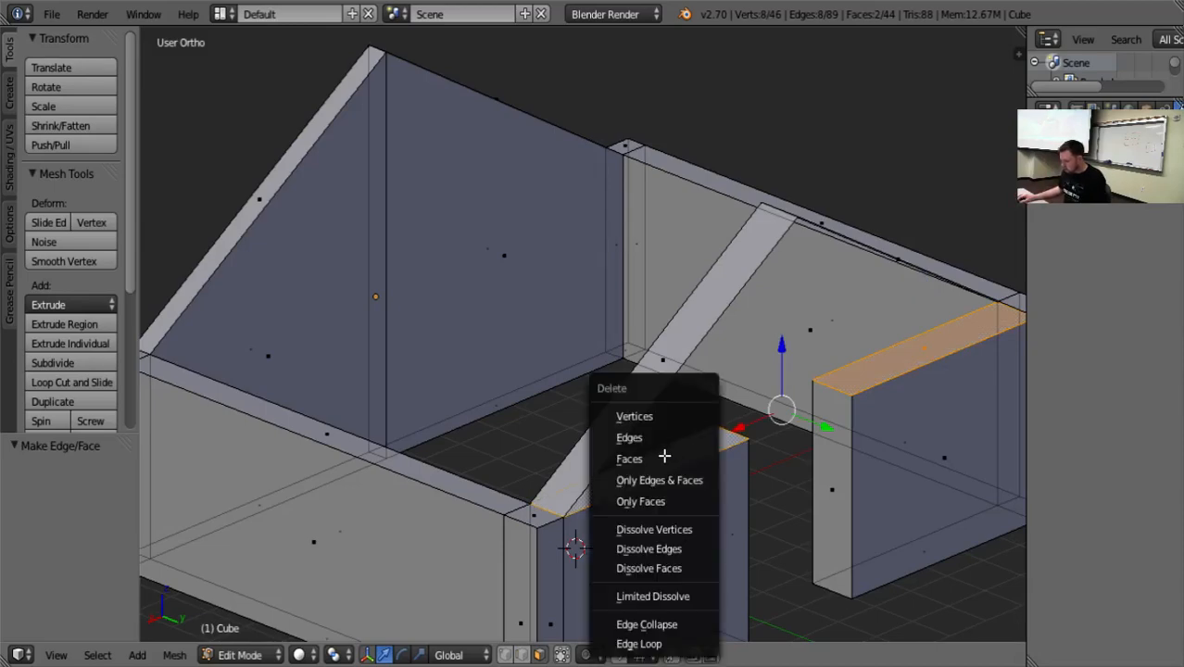
click(664, 455)
middle_drag(766, 490, 607, 445)
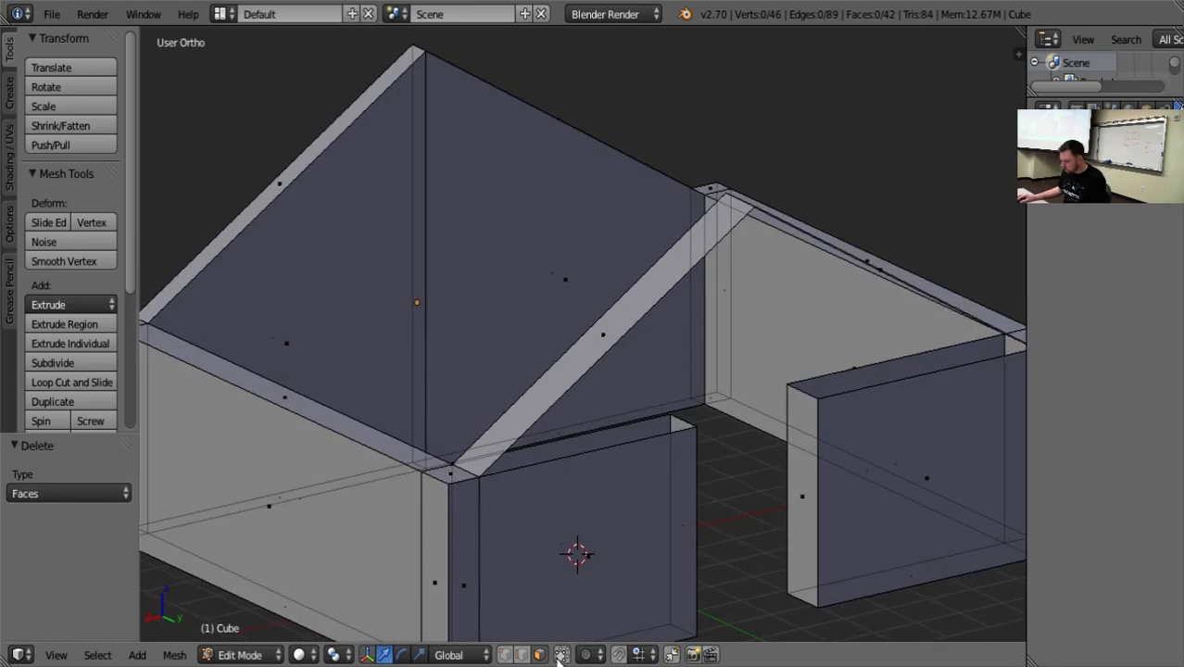
In edge selection, select the open edge loop around the front gable and wall tops and fill it.
click(522, 656)
alt+right_click(597, 438)
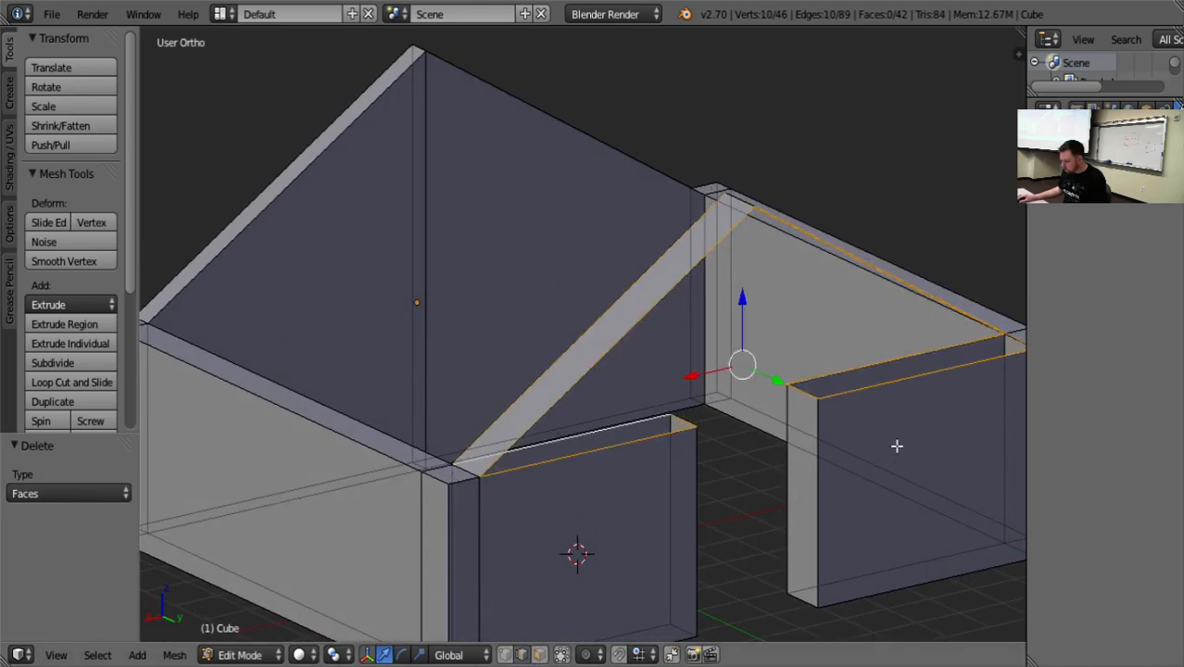
middle_drag(896, 446, 877, 424)
key(f)
key(a)
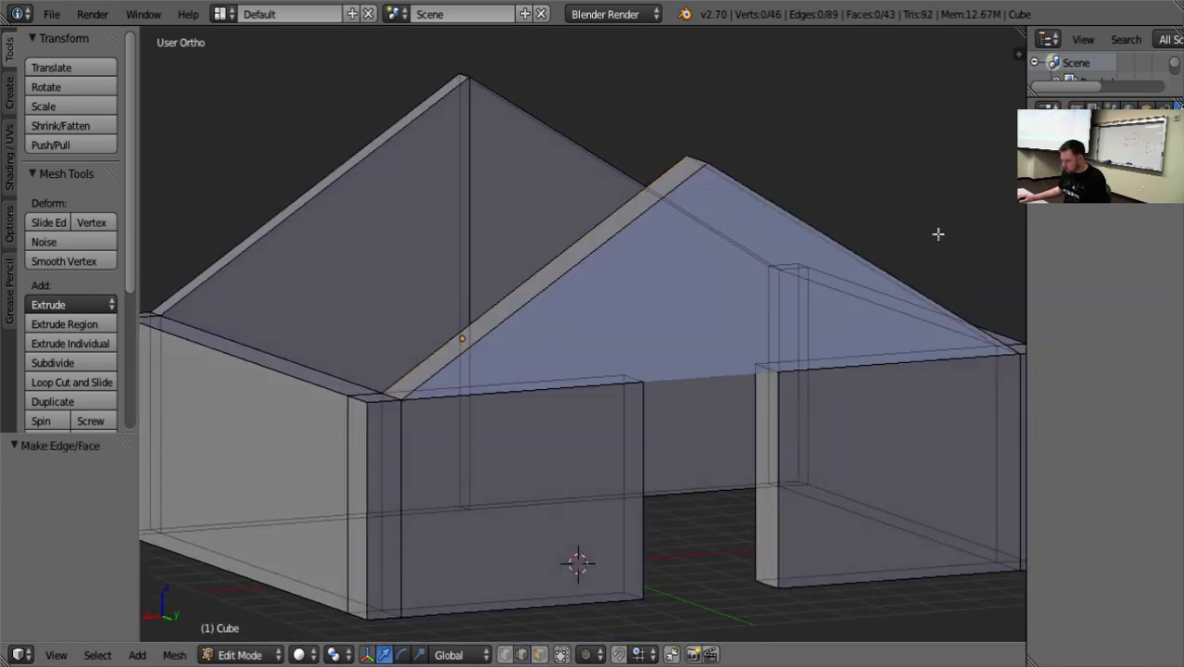
Inspect the gable fill from the front and from below the doorway, and undo it.
middle_drag(905, 349, 860, 347)
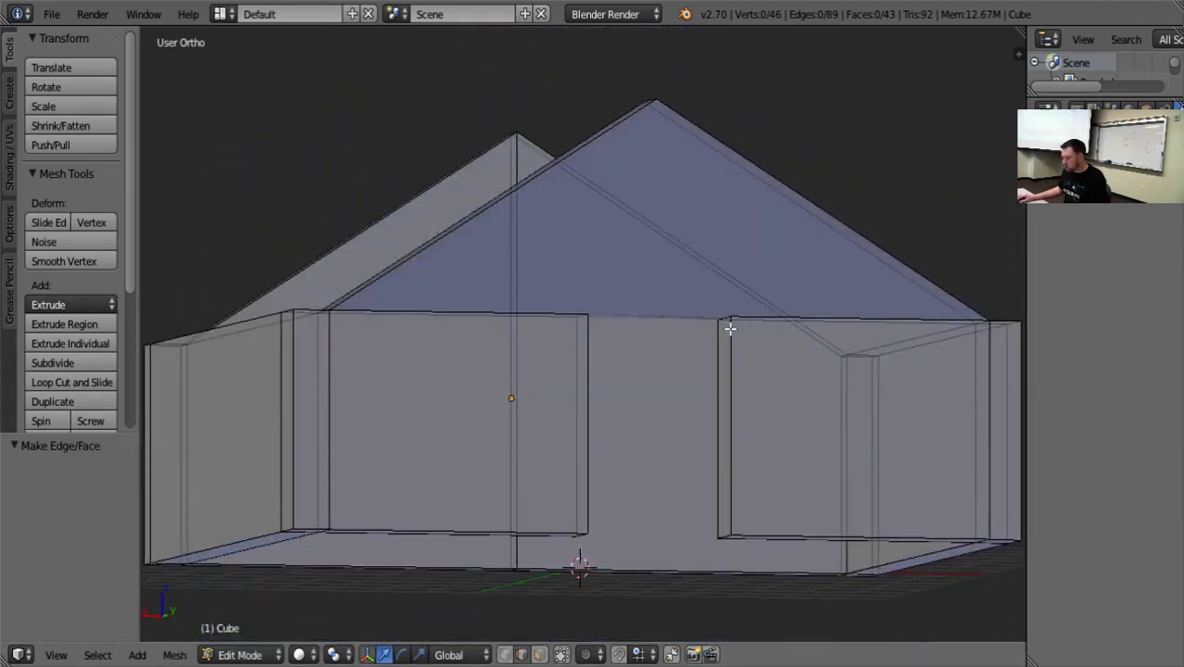
middle_drag(731, 321, 736, 276)
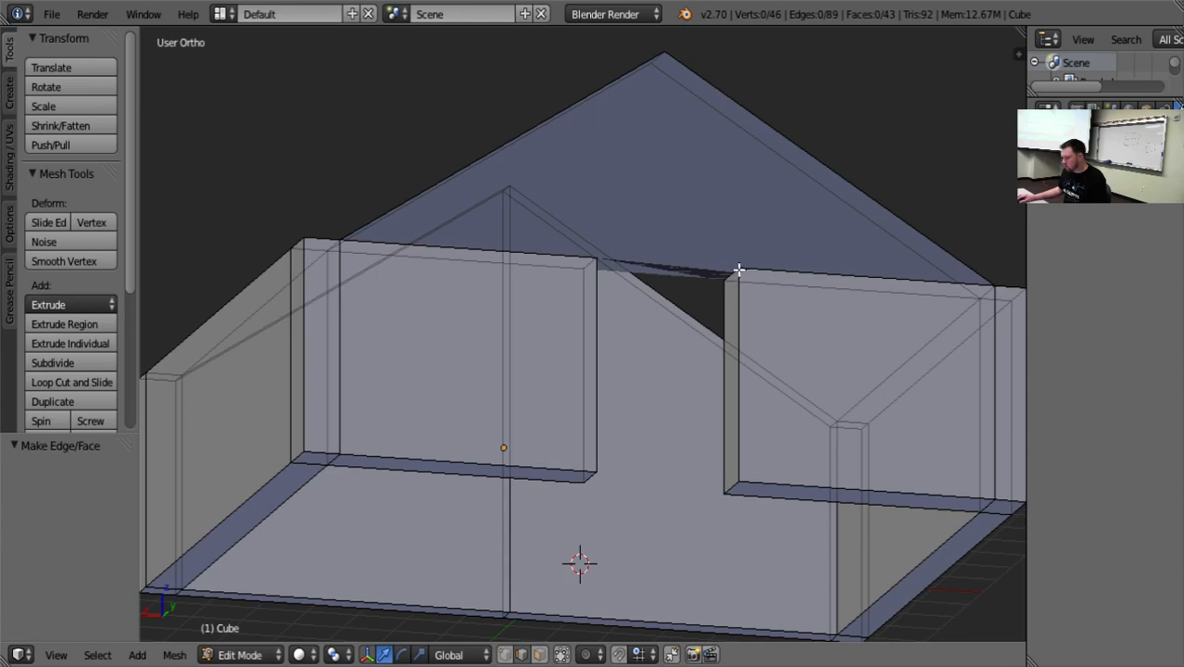
key(ctrl+z)
key(ctrl+z)
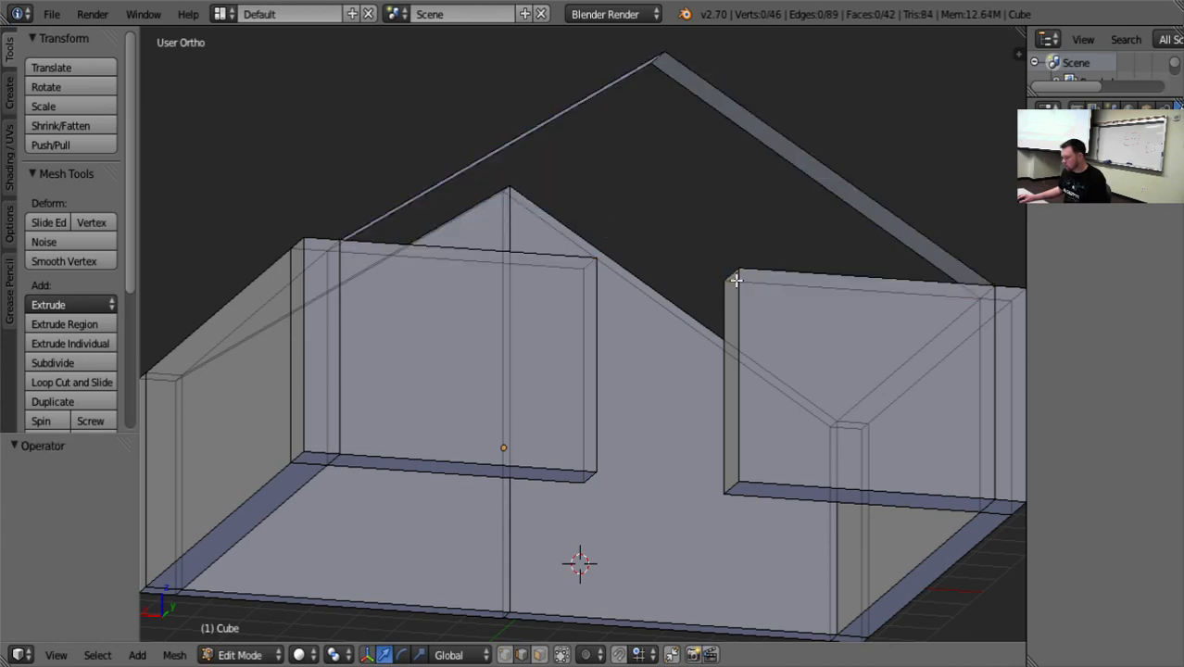
Undo the deletion of the wall top faces, and undo the faces added to the doorway ends and wall tops.
key(ctrl+z)
key(ctrl+z)
key(ctrl+z)
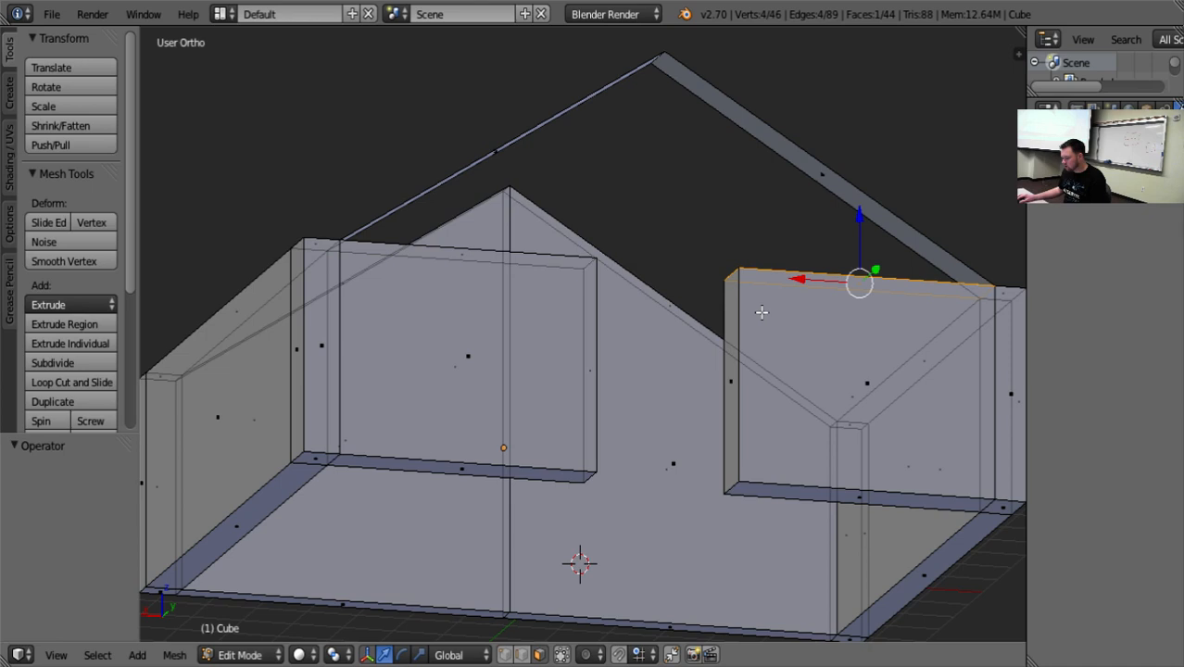
key(a)
middle_drag(740, 311, 746, 414)
key(ctrl+z)
key(ctrl+z)
key(ctrl+z)
key(ctrl+z)
key(ctrl+z)
key(ctrl+z)
key(ctrl+z)
key(ctrl+z)
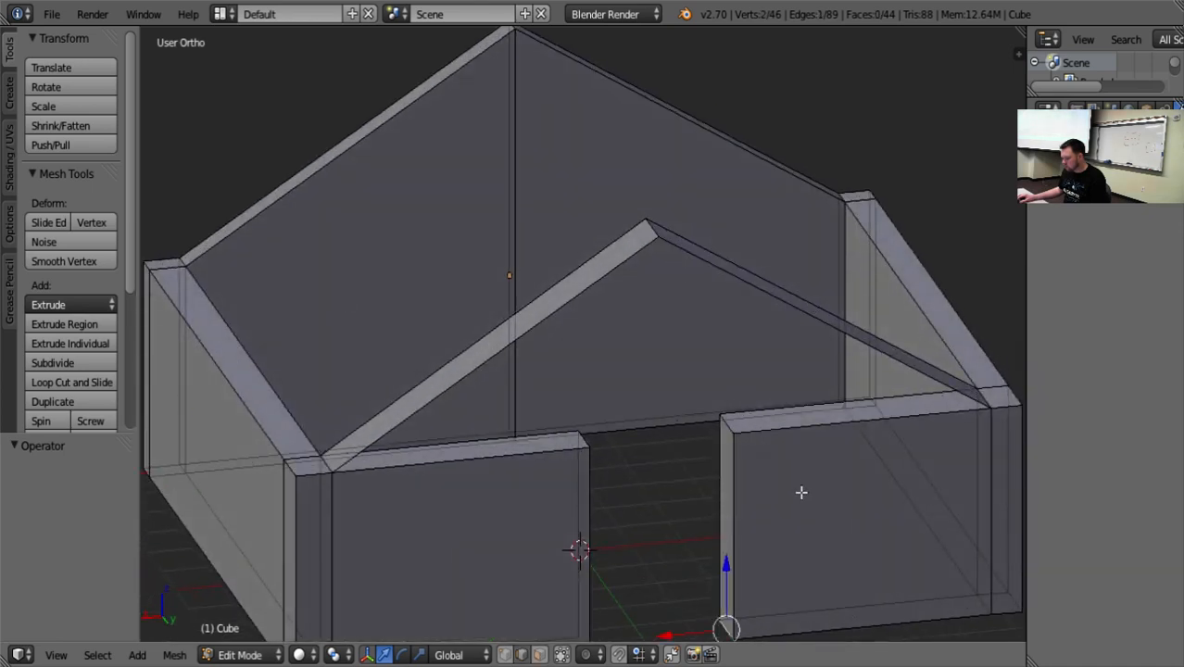
key(ctrl+z)
key(ctrl+z)
key(ctrl+z)
key(ctrl+z)
key(ctrl+z)
key(ctrl+z)
key(ctrl+z)
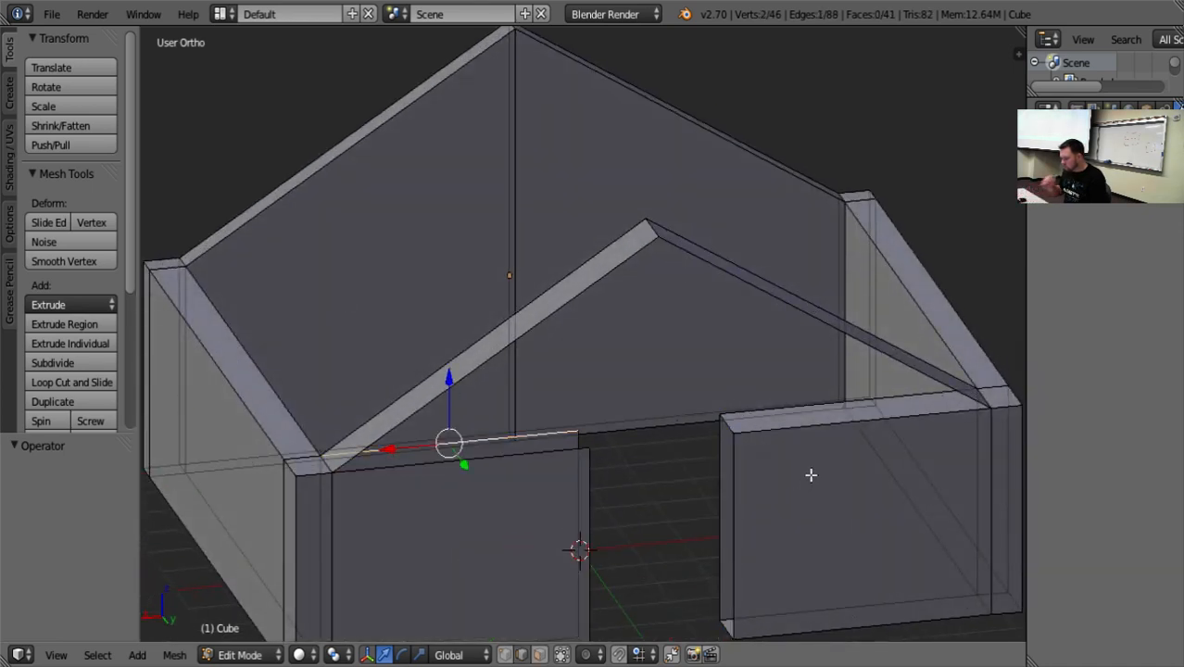
key(ctrl+z)
key(ctrl+z)
key(ctrl+z)
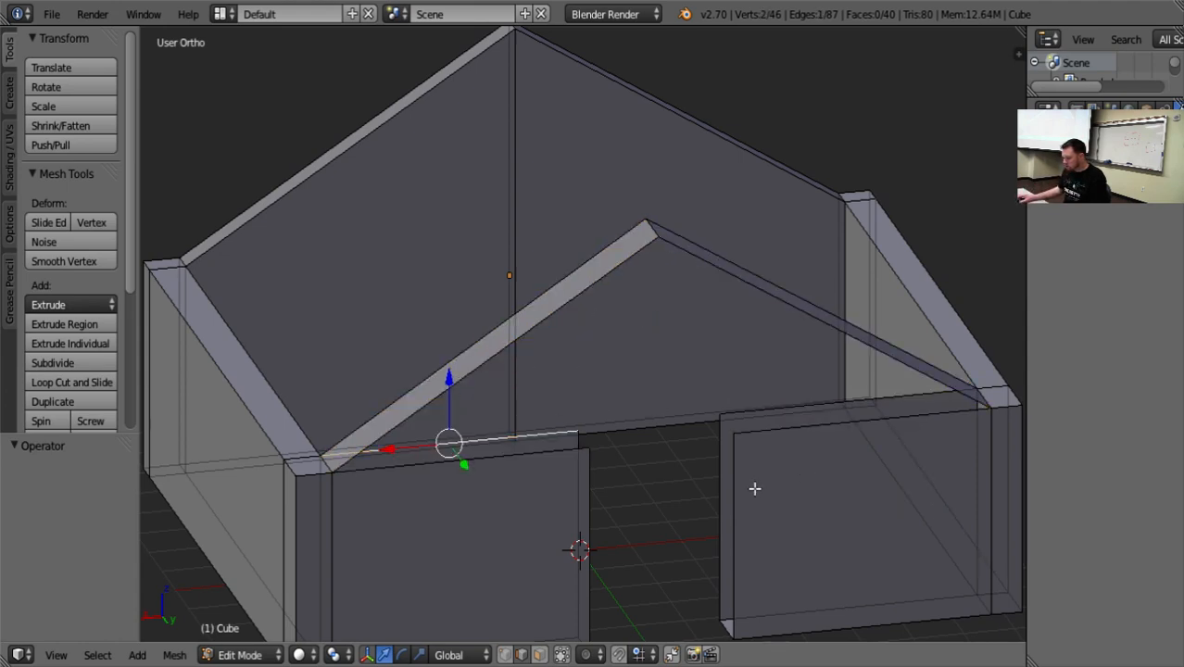
Try to remove the front gable frame by deleting its sloped edges with the Vertices option.
middle_drag(721, 492, 716, 455)
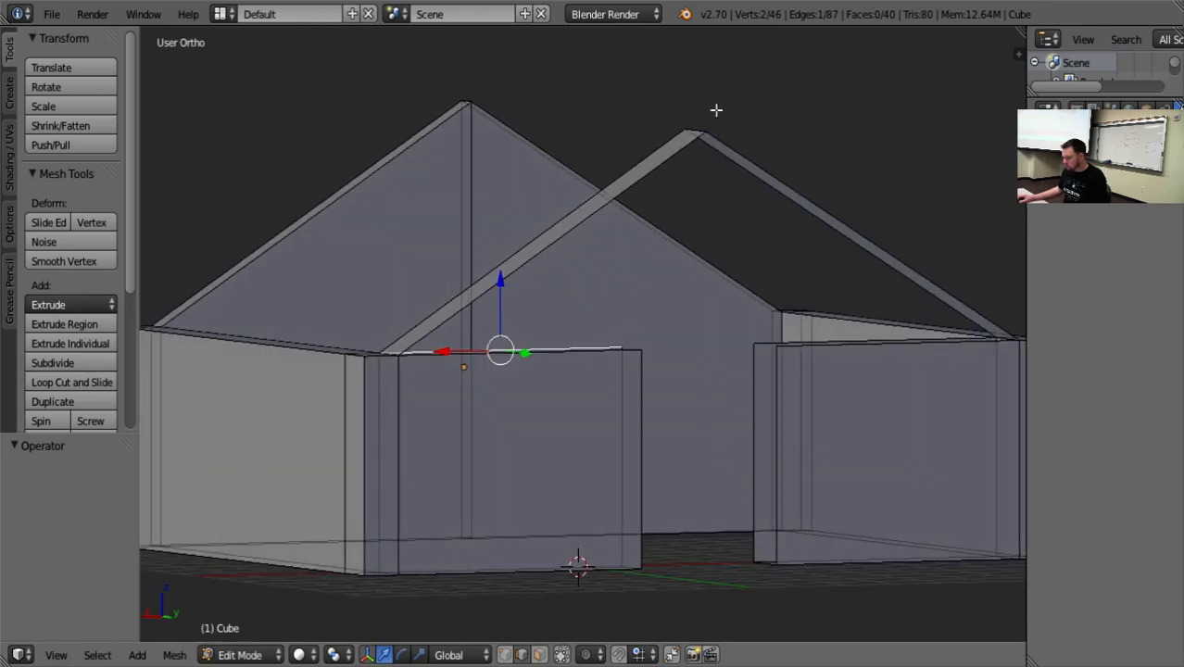
shift+right_click(682, 153)
right_click(688, 144)
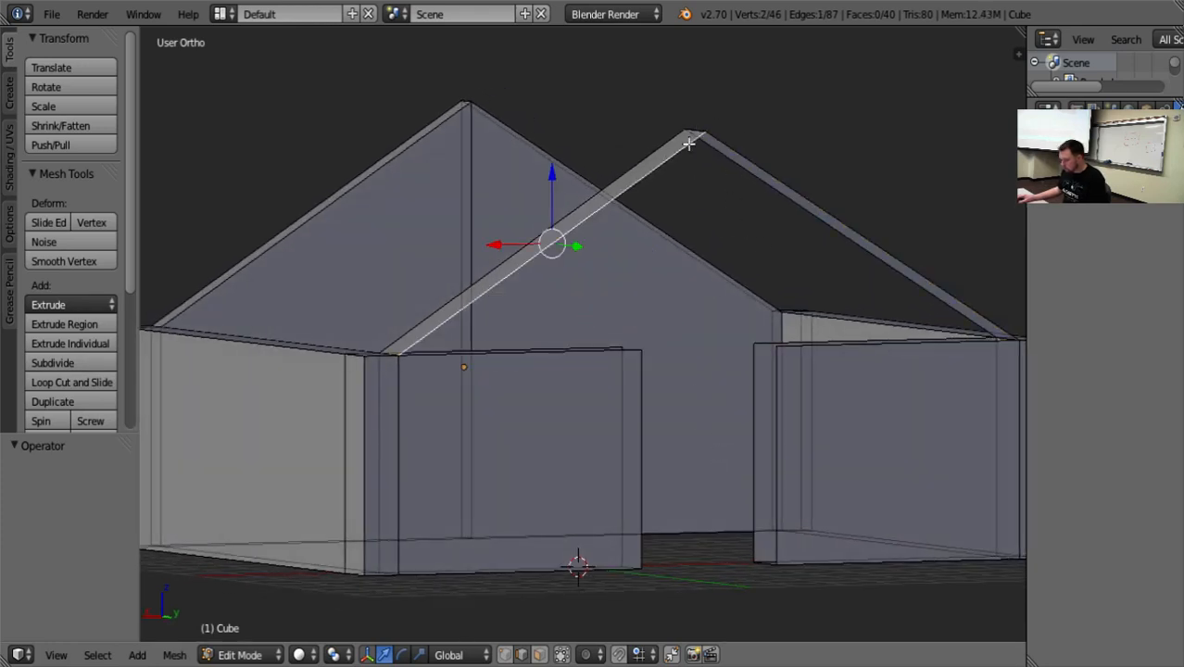
key(x)
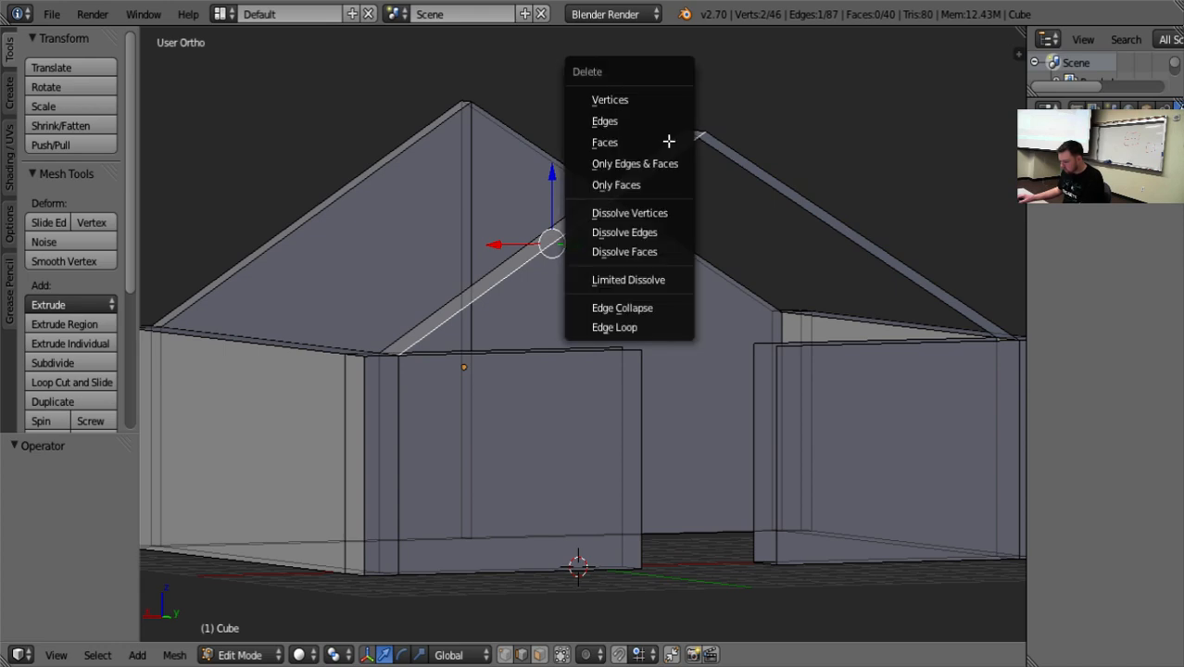
click(672, 100)
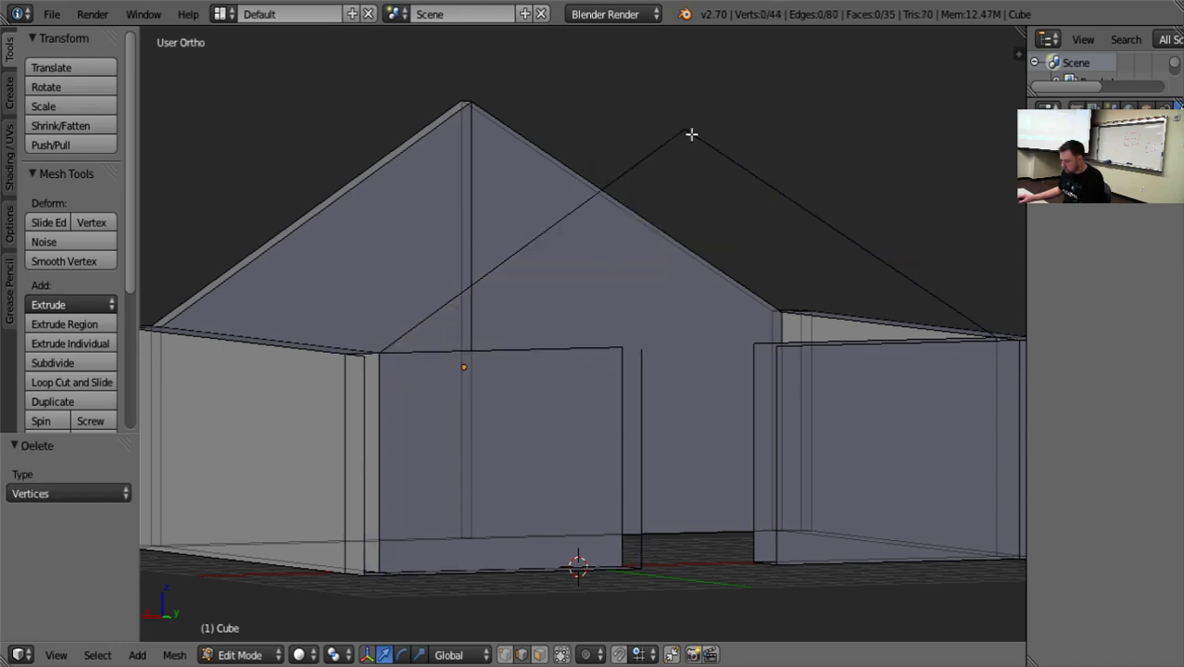
right_click(691, 135)
key(x)
click(695, 134)
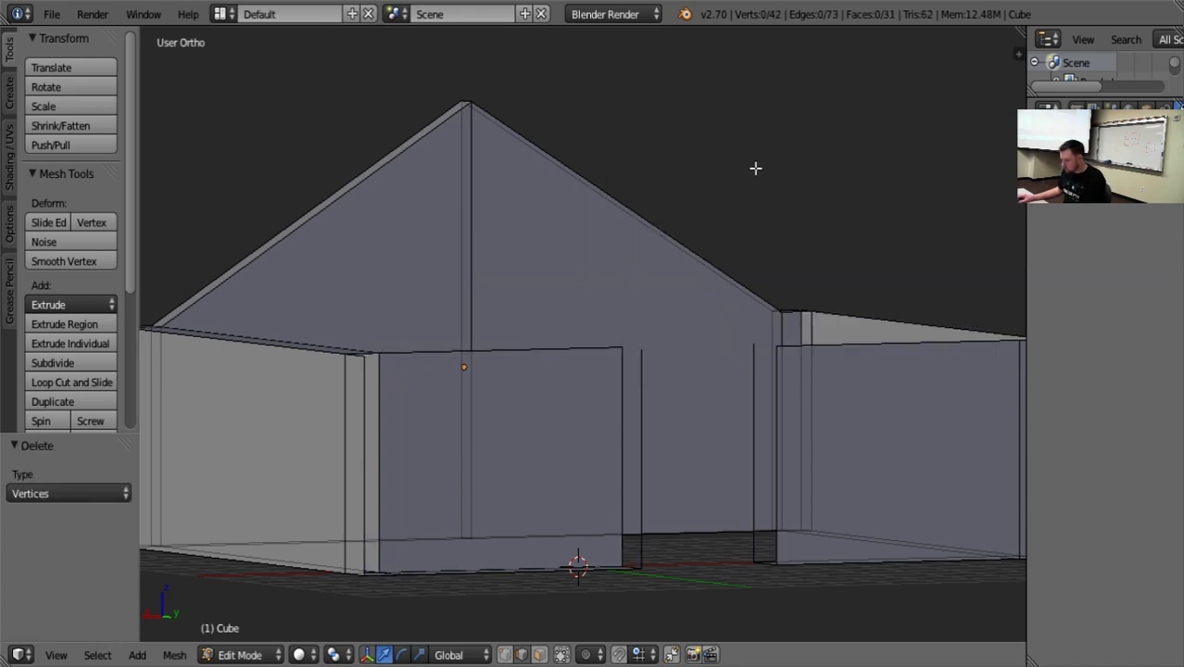
Inspect the front wall from above and undo the vertex deletions on the gable frame.
middle_drag(755, 167, 856, 235)
key(ctrl+z)
key(ctrl+z)
key(ctrl+z)
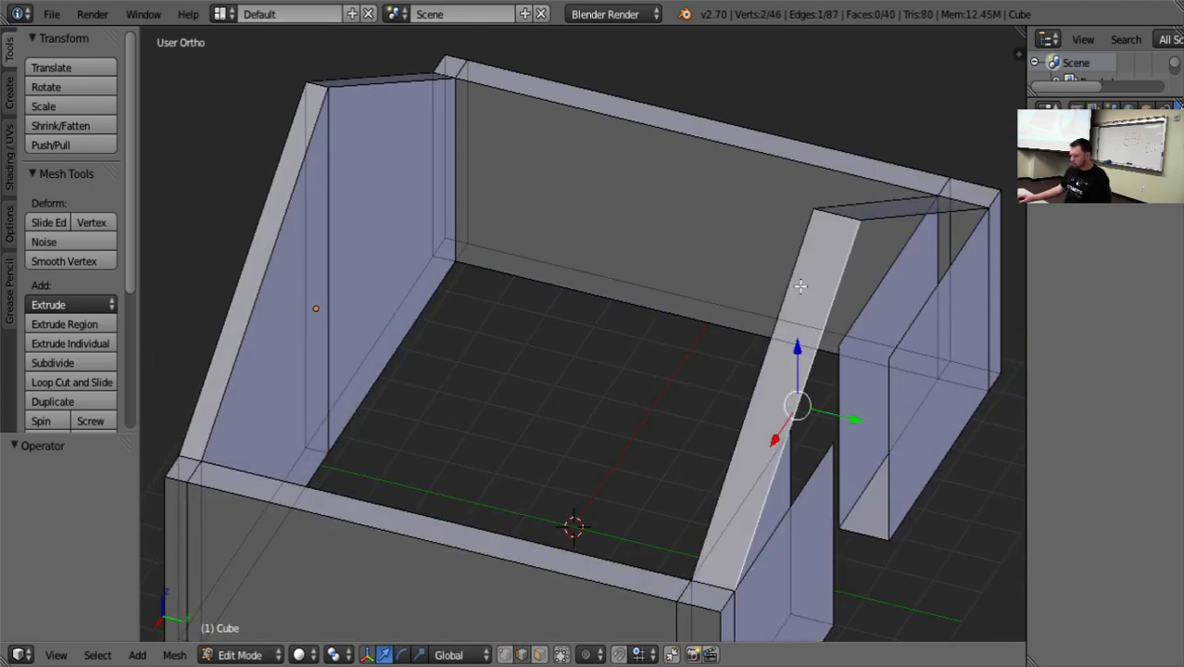
In face selection, delete the two sloped faces of the front gable frame using the Faces option.
shift+right_click(798, 261)
shift+right_click(854, 204)
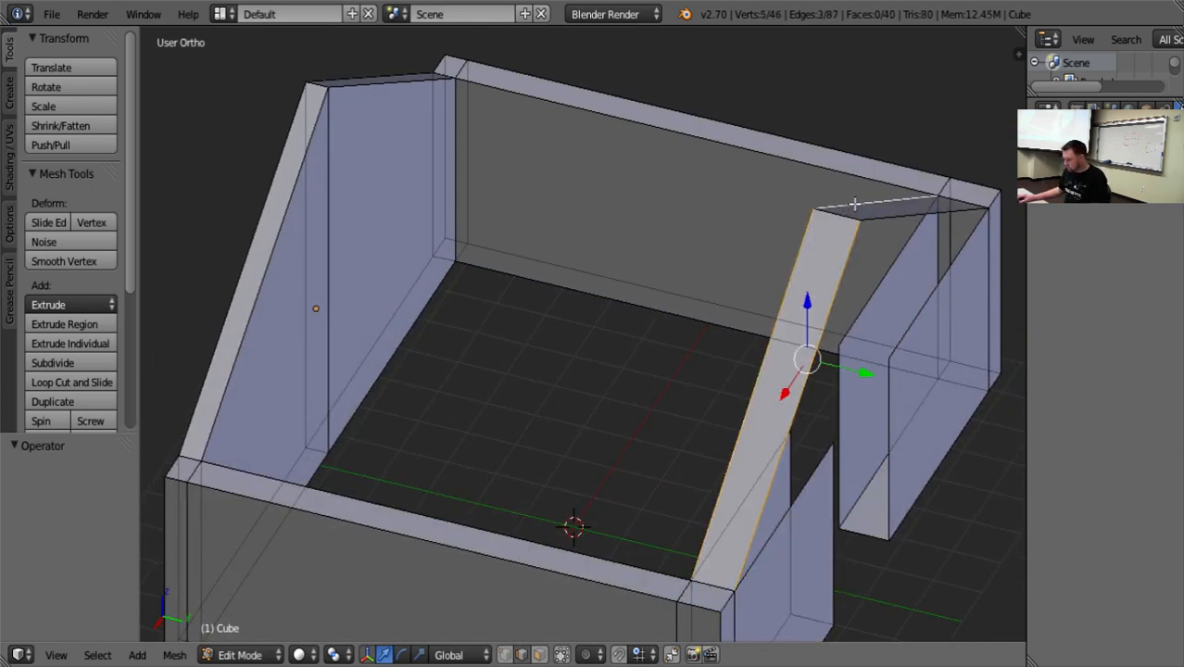
shift+right_click(892, 218)
click(539, 655)
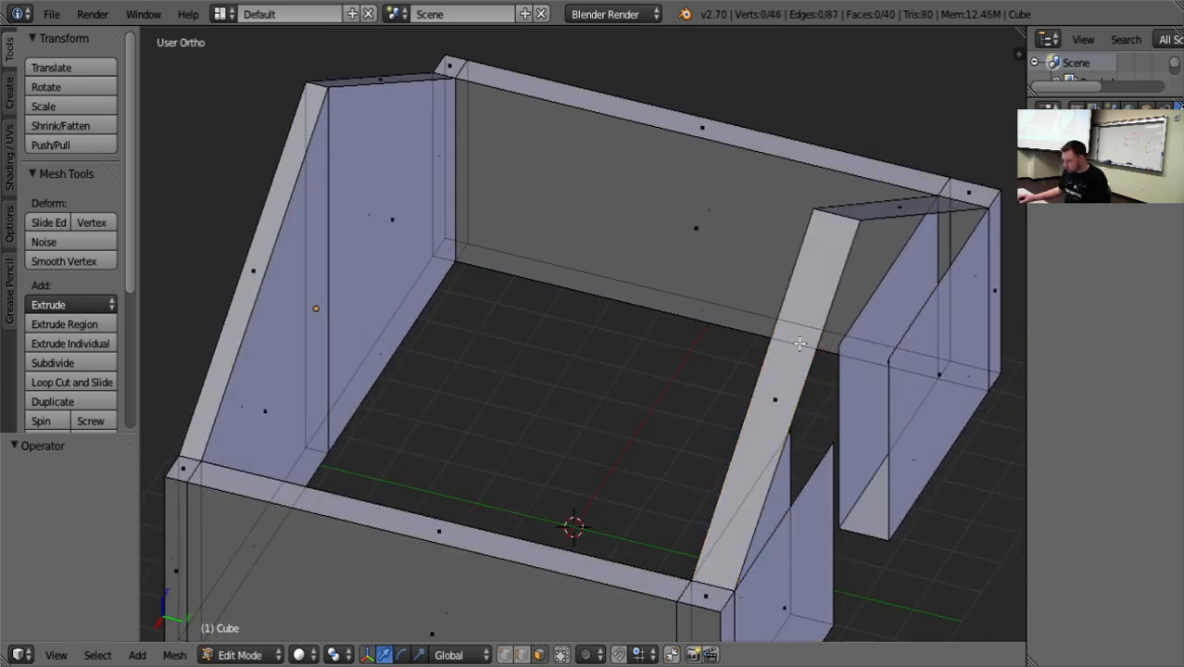
right_click(902, 206)
shift+right_click(820, 329)
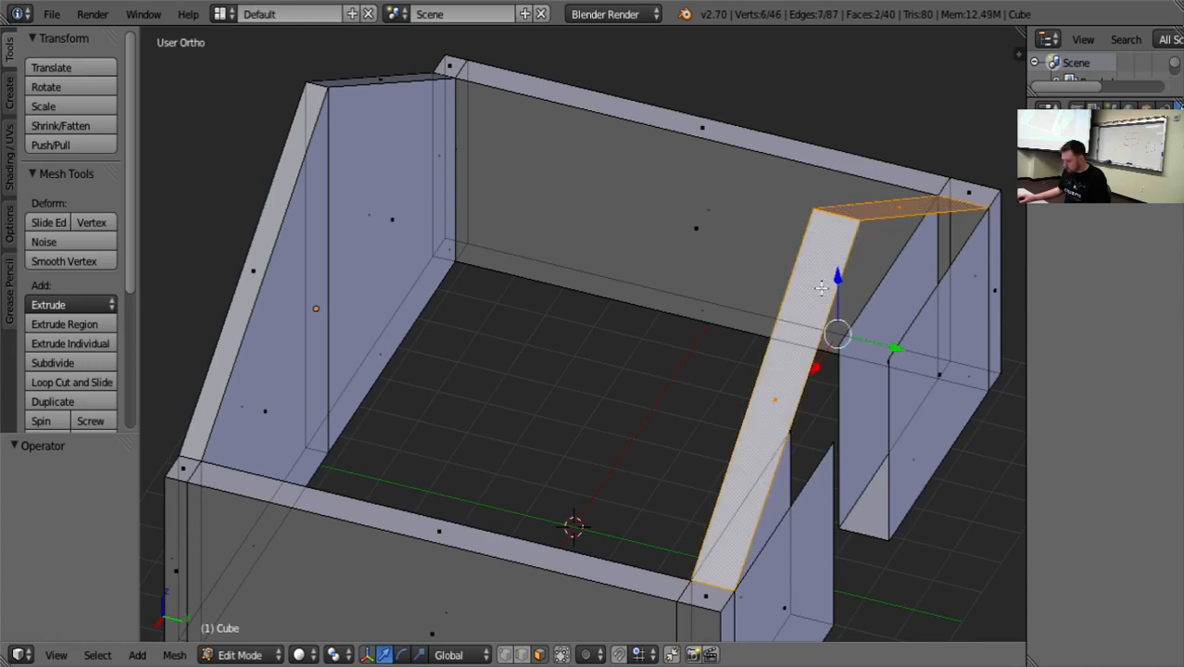
key(x)
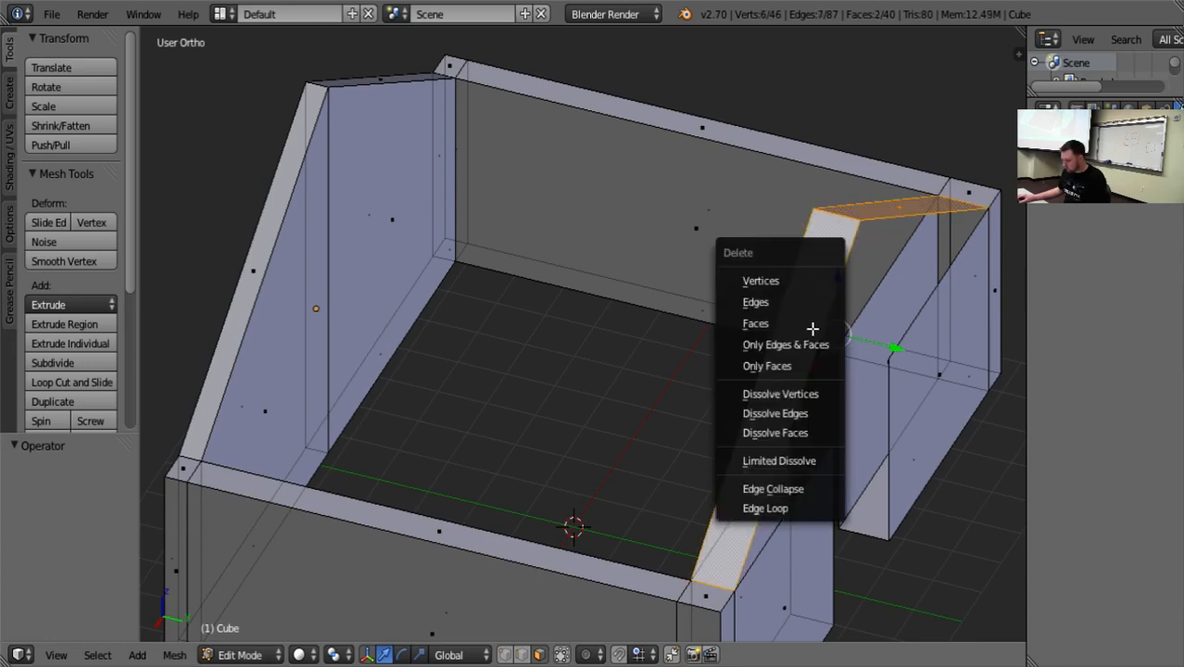
click(813, 328)
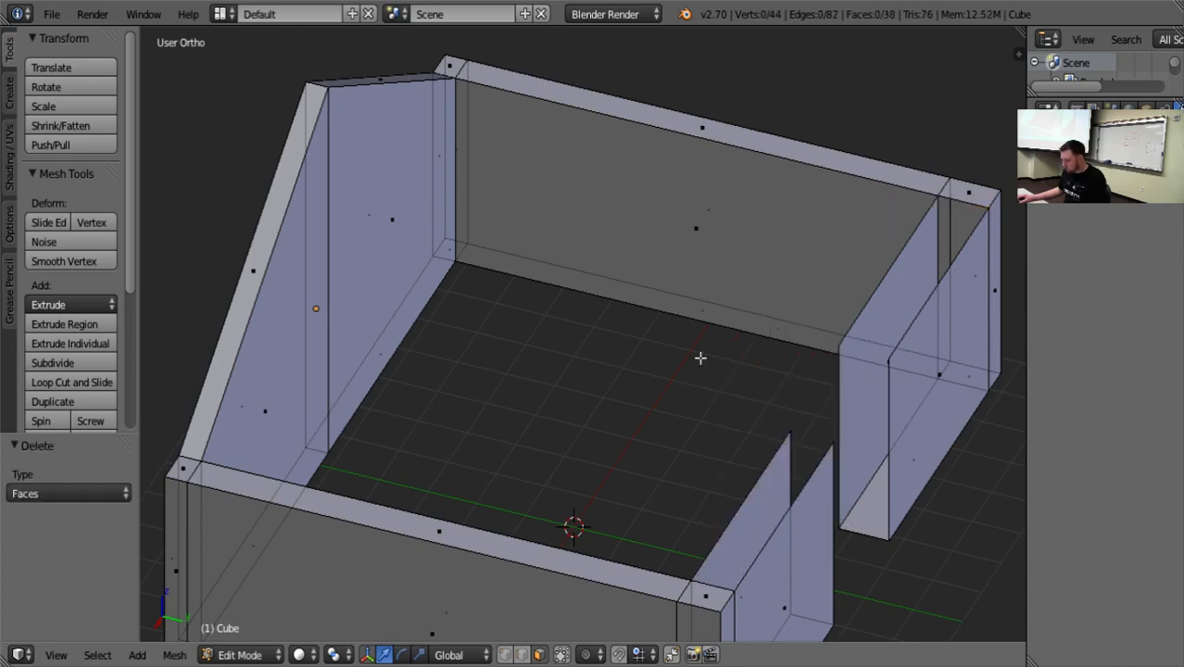
In edge selection, fill the open top of the front wall section on the -X side of the doorway with a face.
middle_drag(700, 358, 775, 343)
click(523, 655)
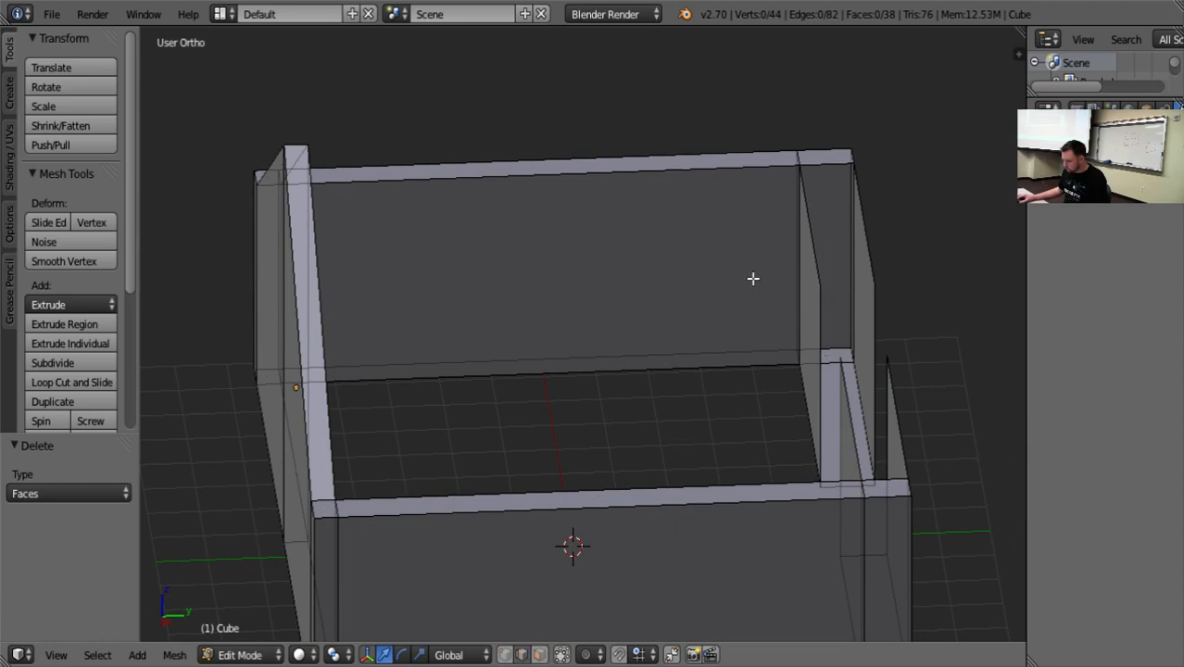
right_click(811, 225)
shift+right_click(871, 242)
middle_drag(949, 329, 881, 348)
key(f)
Close the doorway end of the -X front wall section with a face between its two vertical edges.
shift+right_click(841, 372)
shift+right_click(888, 396)
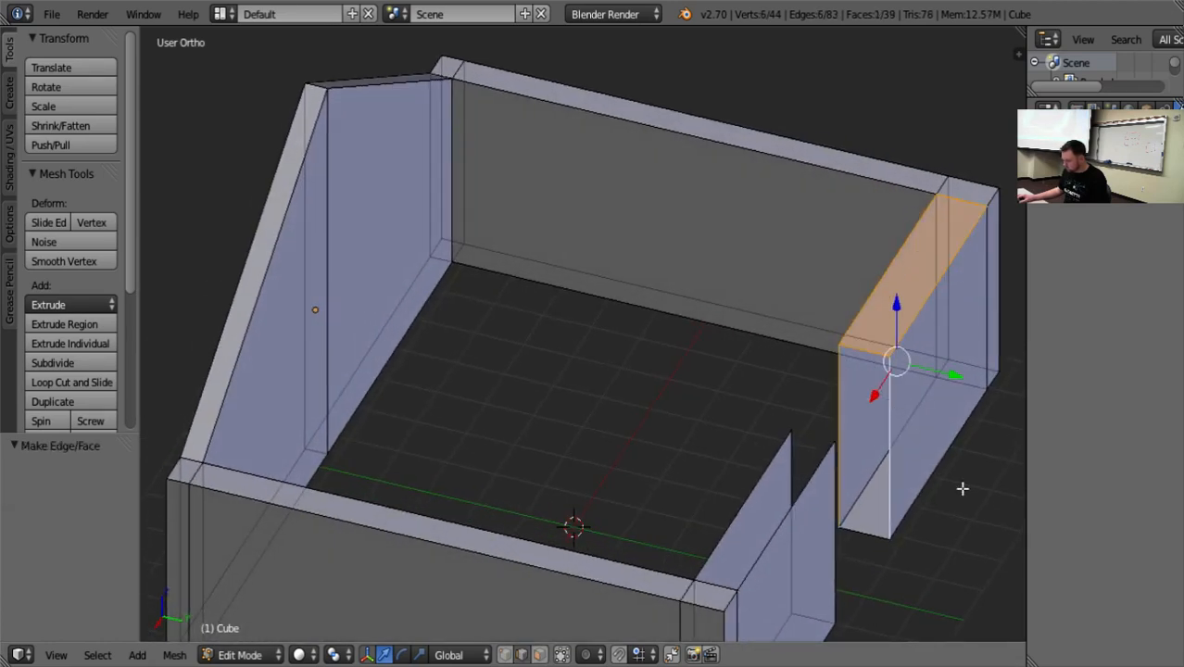
right_click(953, 492)
right_click(845, 425)
shift+right_click(888, 417)
key(f)
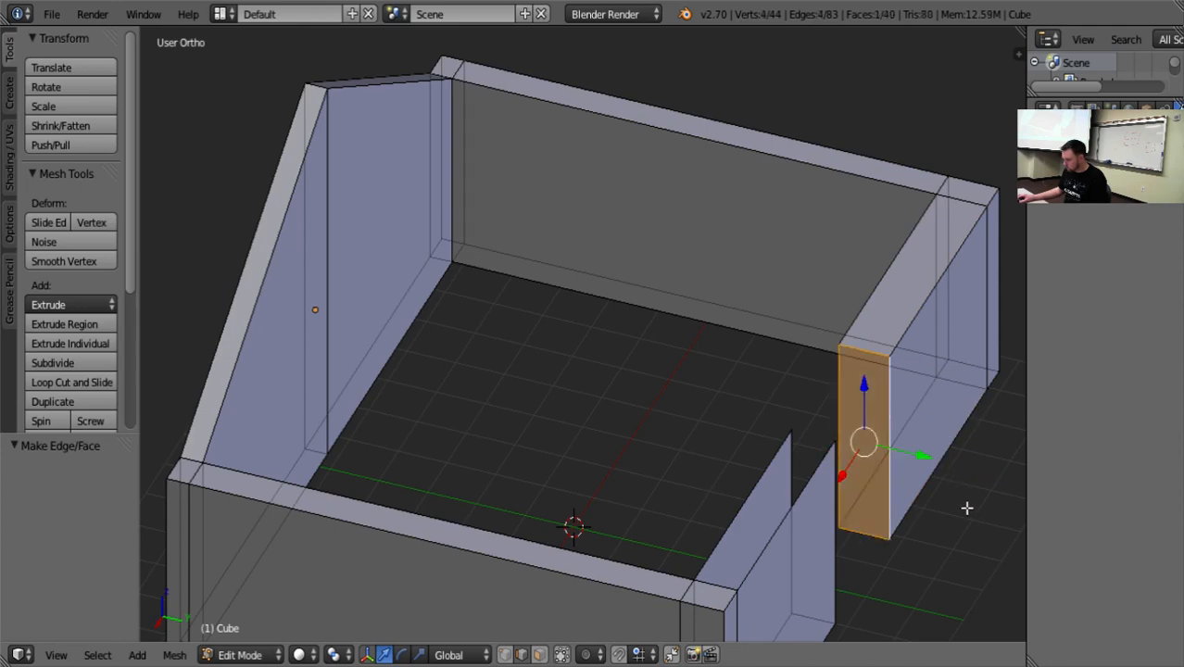
Fill the open top of the front wall section on the +X side of the doorway with a face.
middle_drag(968, 506, 669, 455)
right_click(559, 300)
middle_drag(559, 299, 337, 390)
right_click(313, 419)
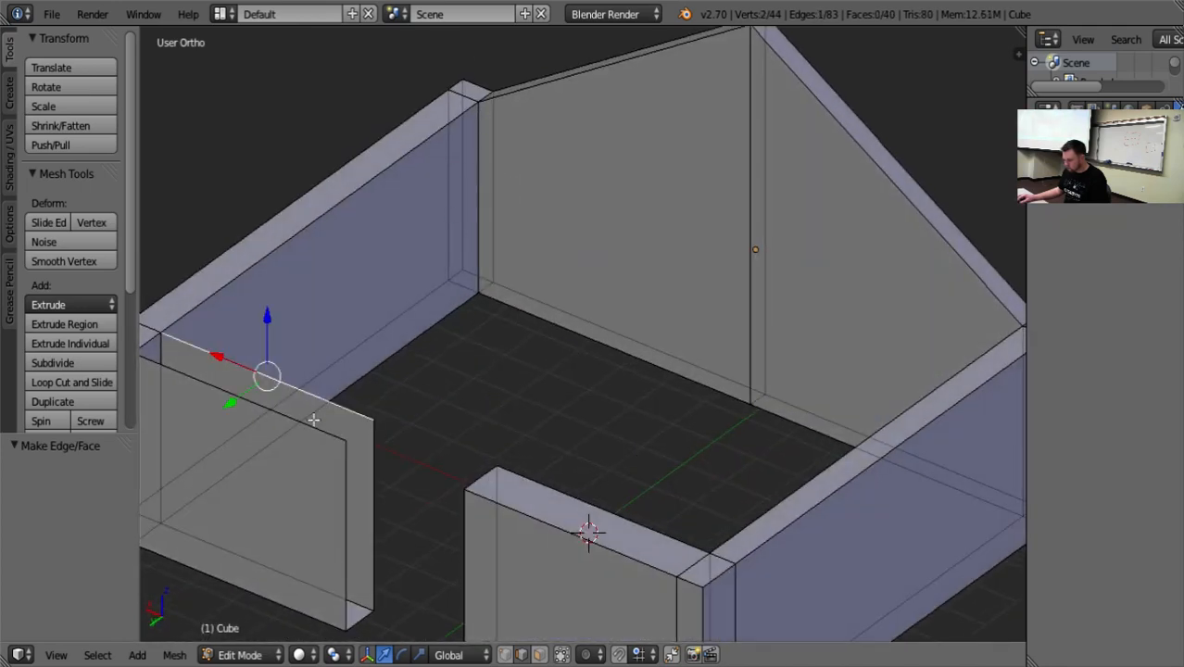
shift+right_click(306, 429)
key(f)
Close the doorway end of the +X front wall section with a face, and clear the selection.
right_click(370, 500)
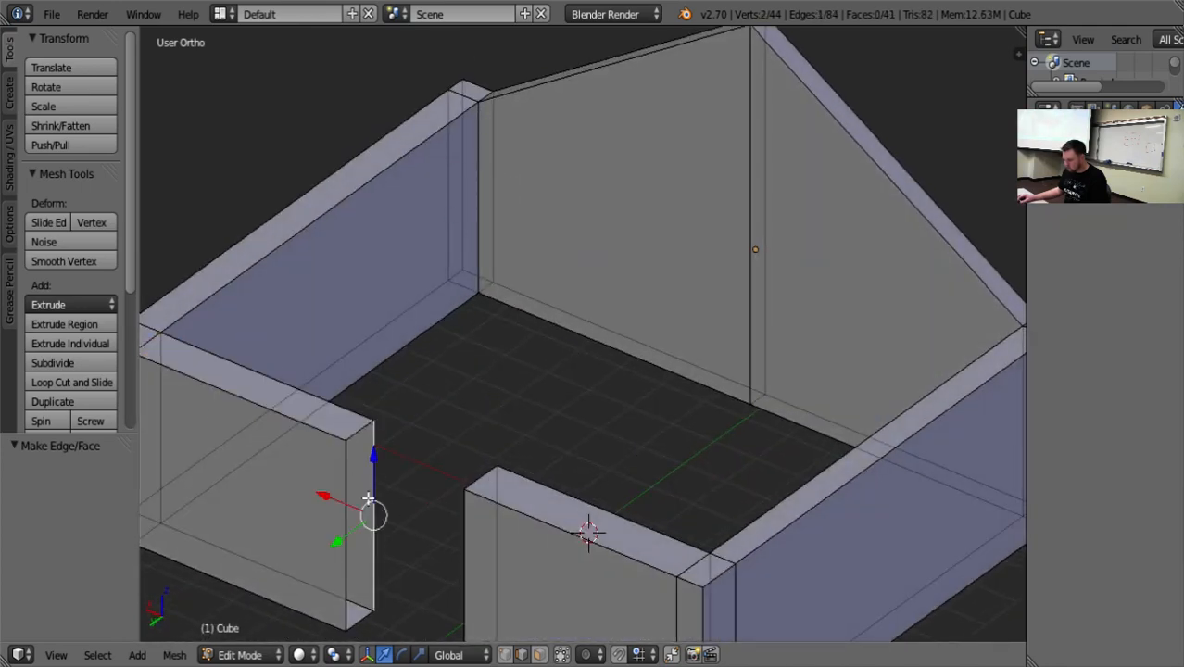
shift+right_click(348, 485)
key(f)
key(a)
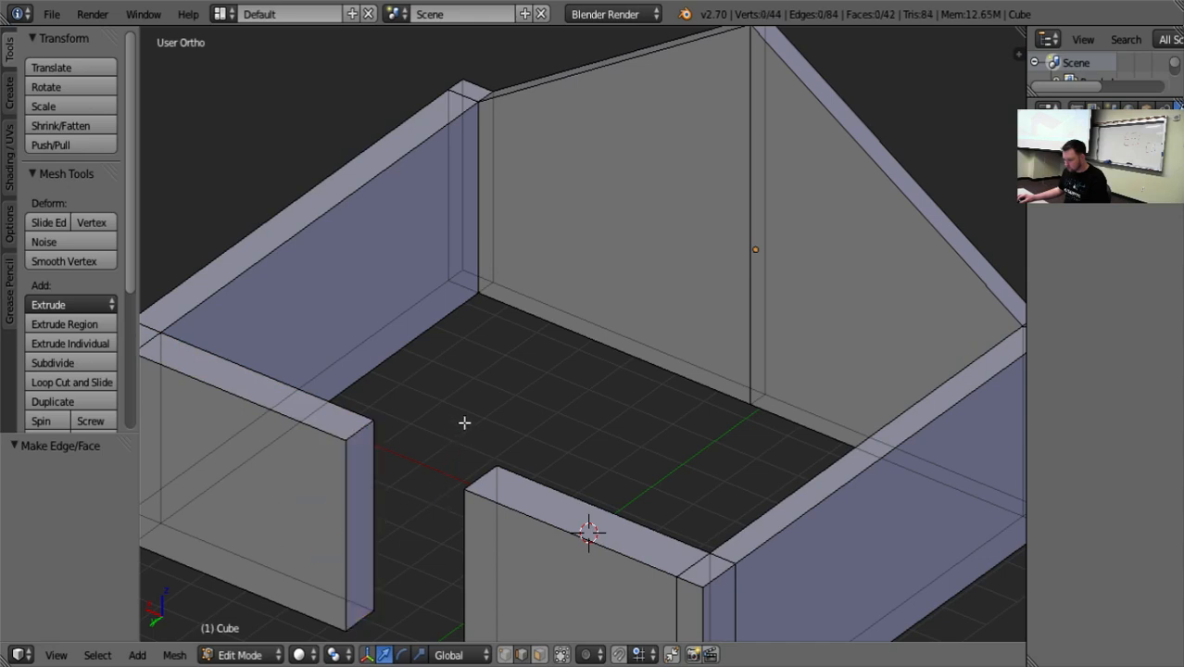
In face selection, extrude the top faces of both front wall sections individually and raise them 1.365 along Z.
scroll(587, 326, down, 4)
click(540, 655)
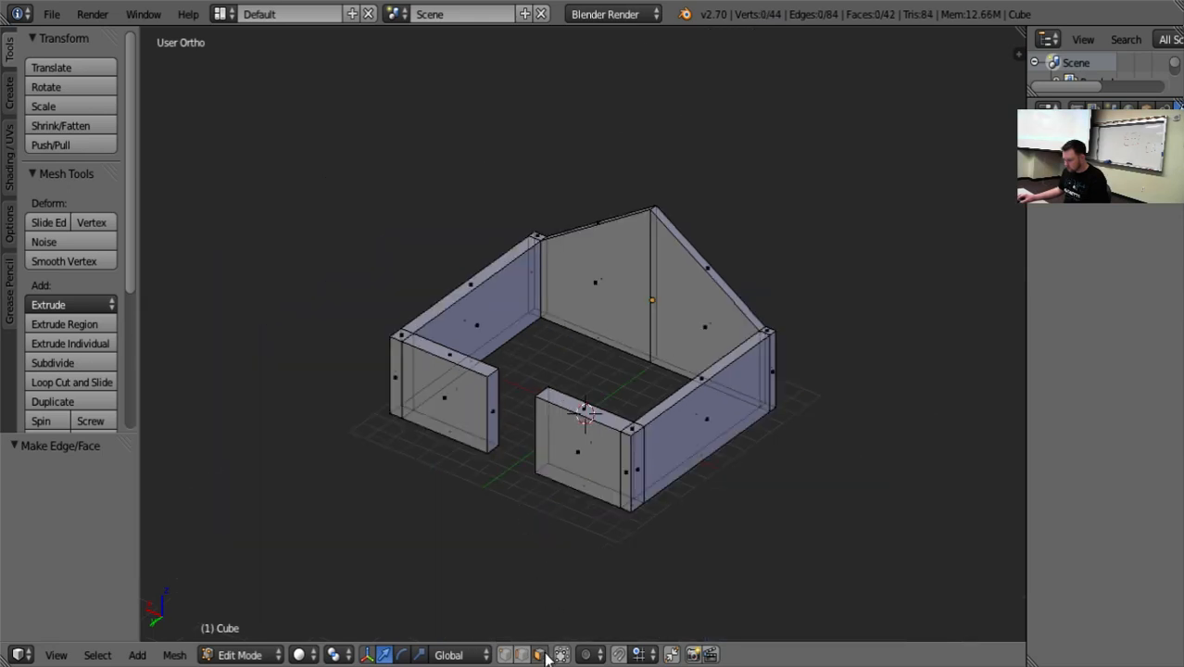
middle_drag(497, 519, 637, 399)
scroll(589, 509, up, 2)
right_click(716, 384)
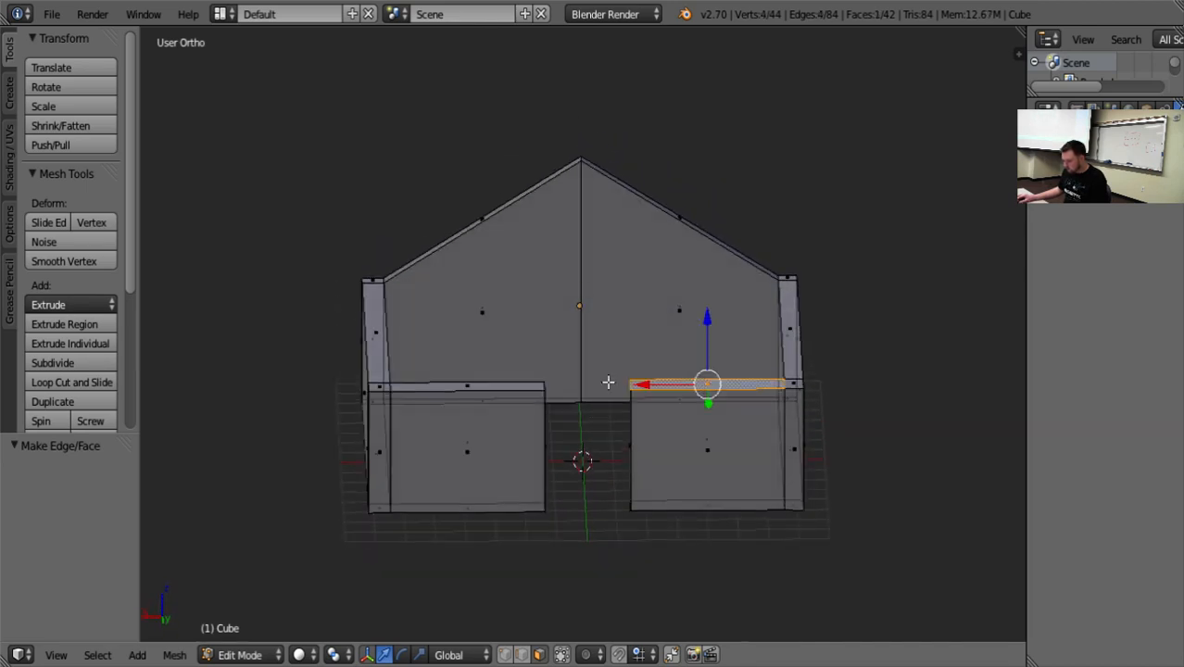
shift+right_click(474, 389)
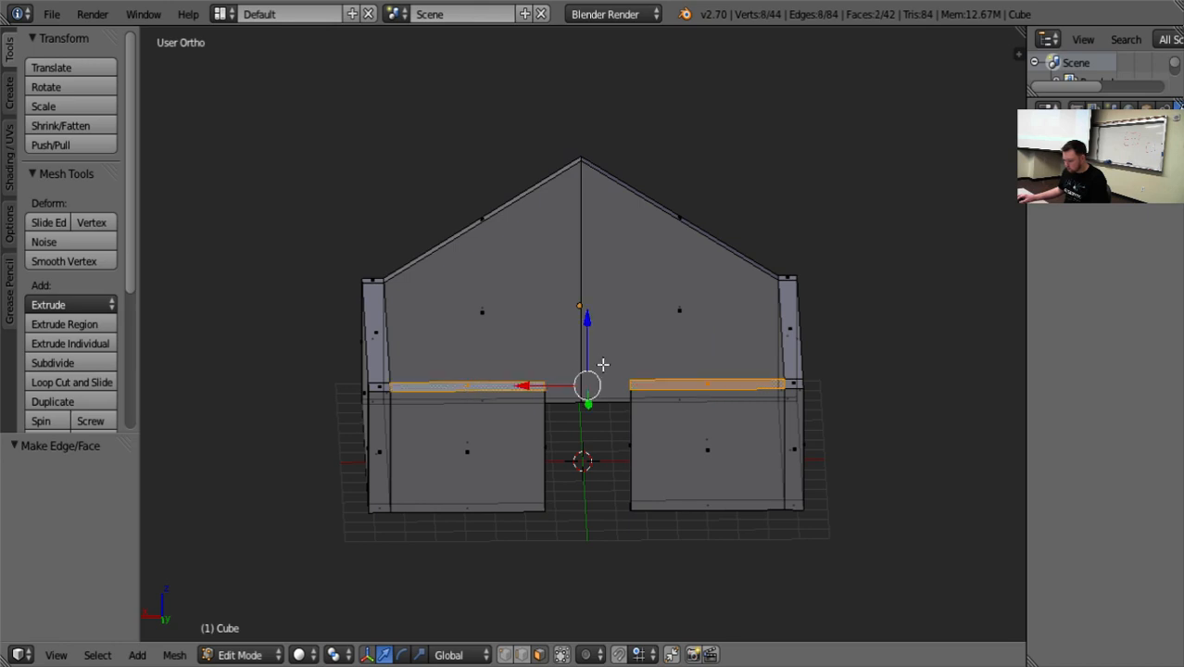
key(ctrl+e)
key(Escape)
click(70, 341)
right_click(181, 327)
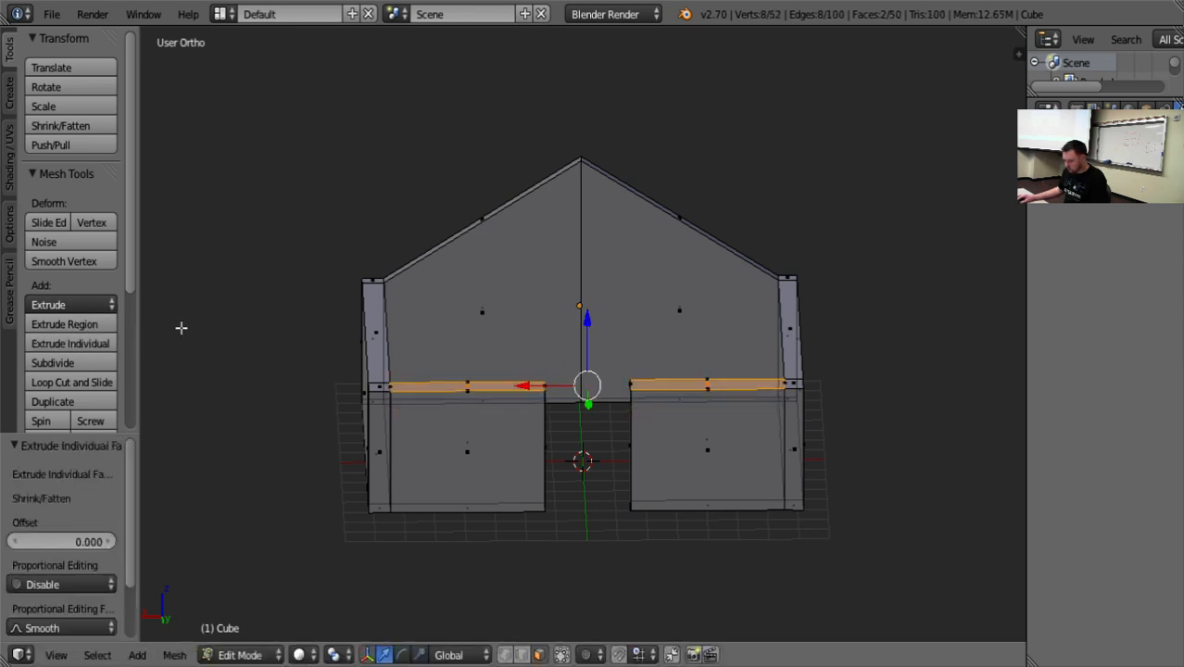
drag(587, 324, 593, 281)
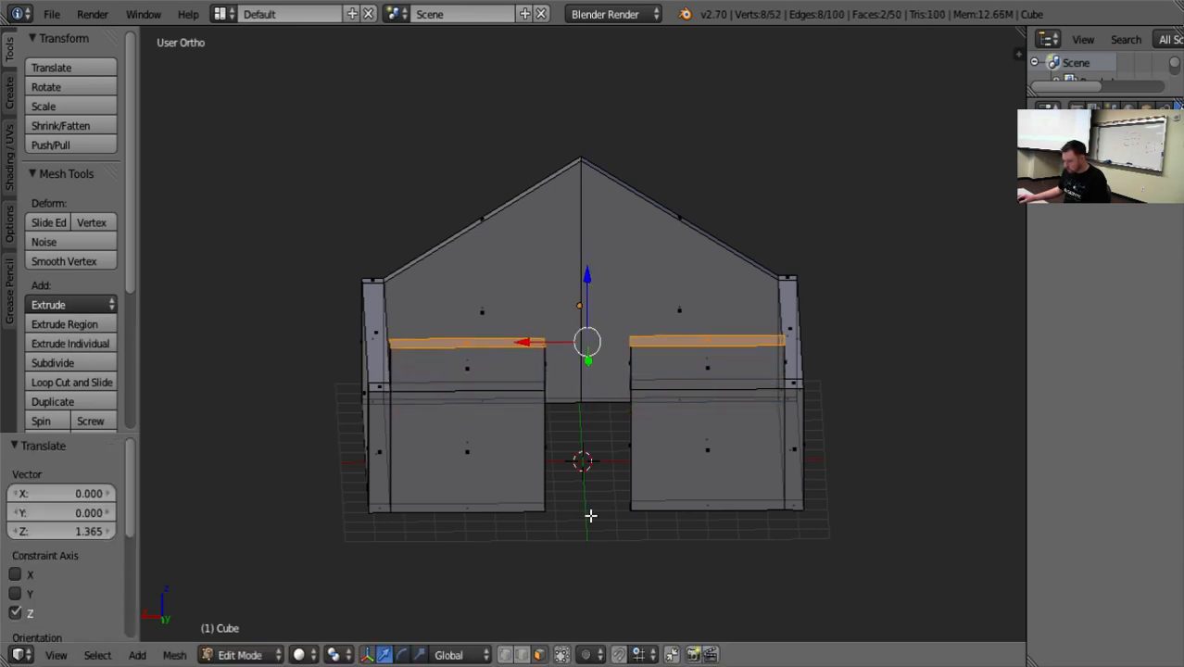
key(a)
middle_drag(570, 517, 625, 523)
right_click(668, 333)
middle_drag(682, 432, 535, 427)
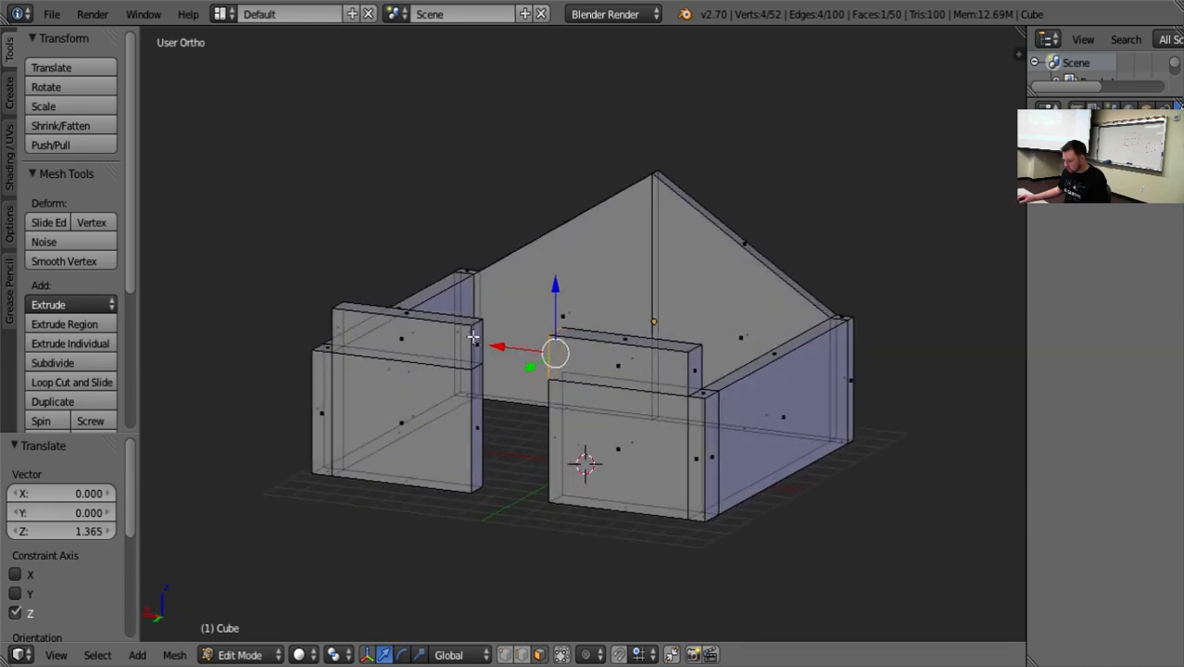
shift+right_click(475, 343)
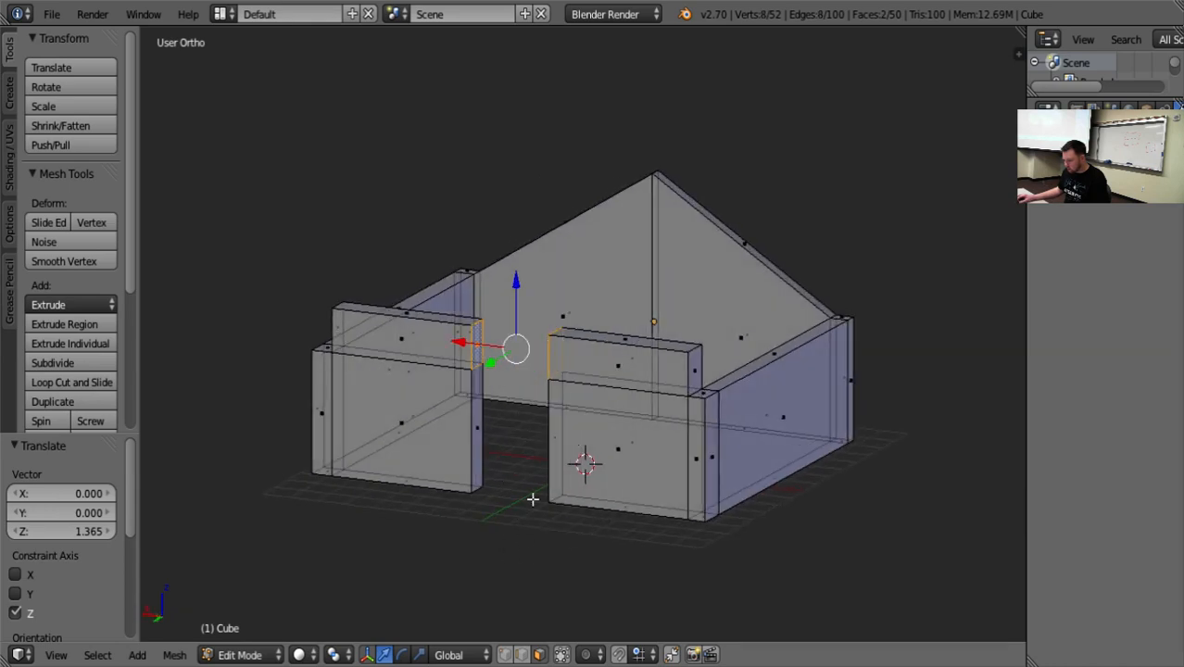
middle_drag(486, 575, 581, 530)
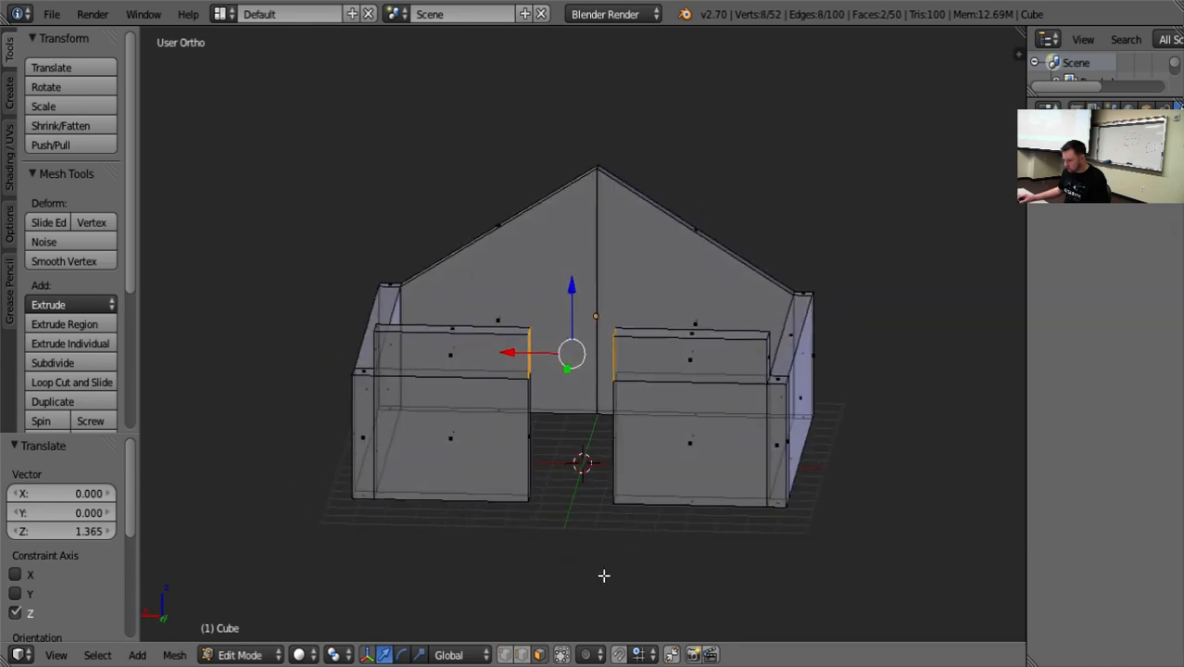
key(a)
Try to join the two raised end faces across the doorway with the Fill command, and undo the fill.
middle_drag(566, 444, 506, 368)
right_click(506, 366)
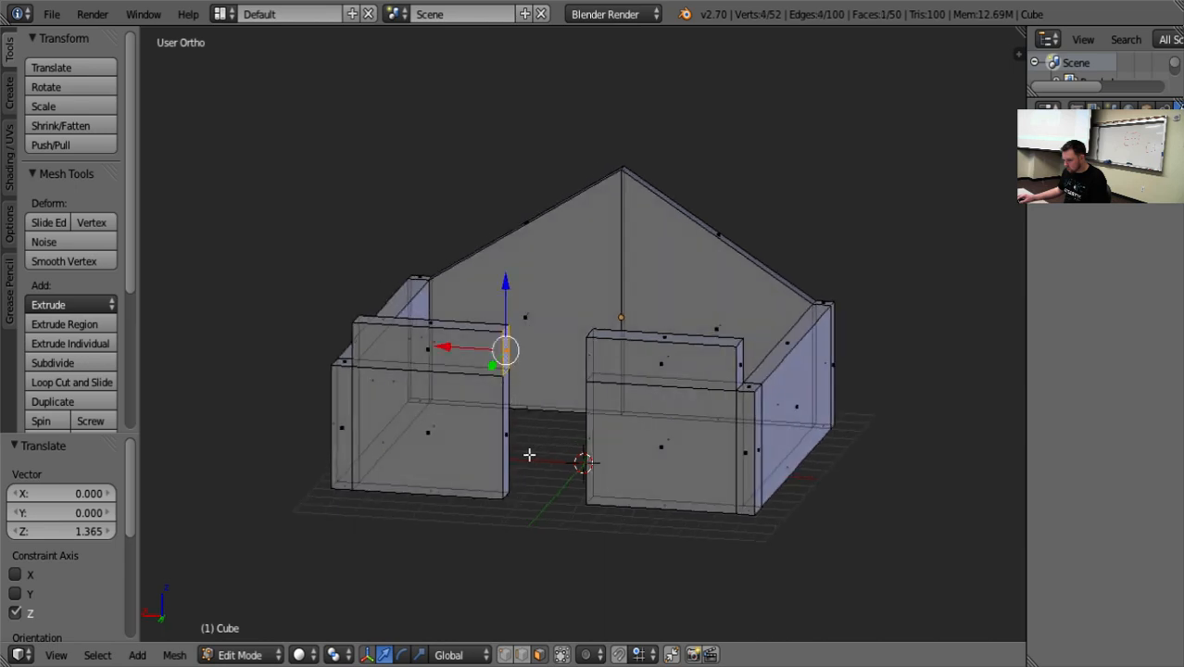
middle_drag(529, 455, 676, 352)
shift+right_click(676, 352)
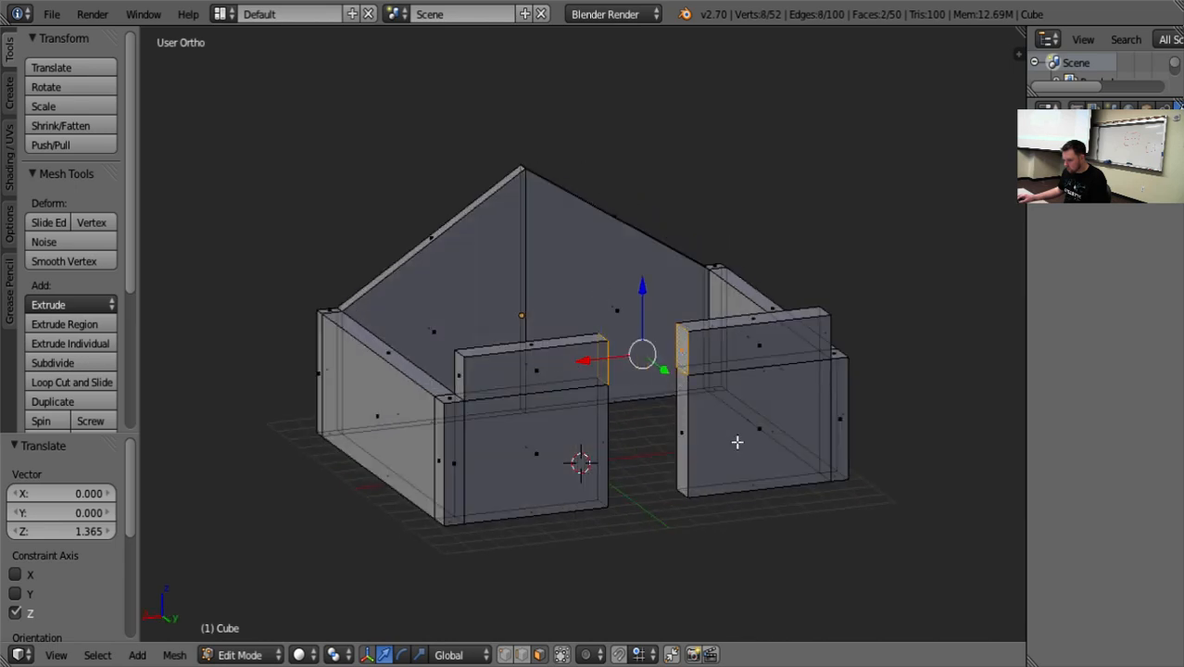
click(174, 655)
mouse_move(228, 371)
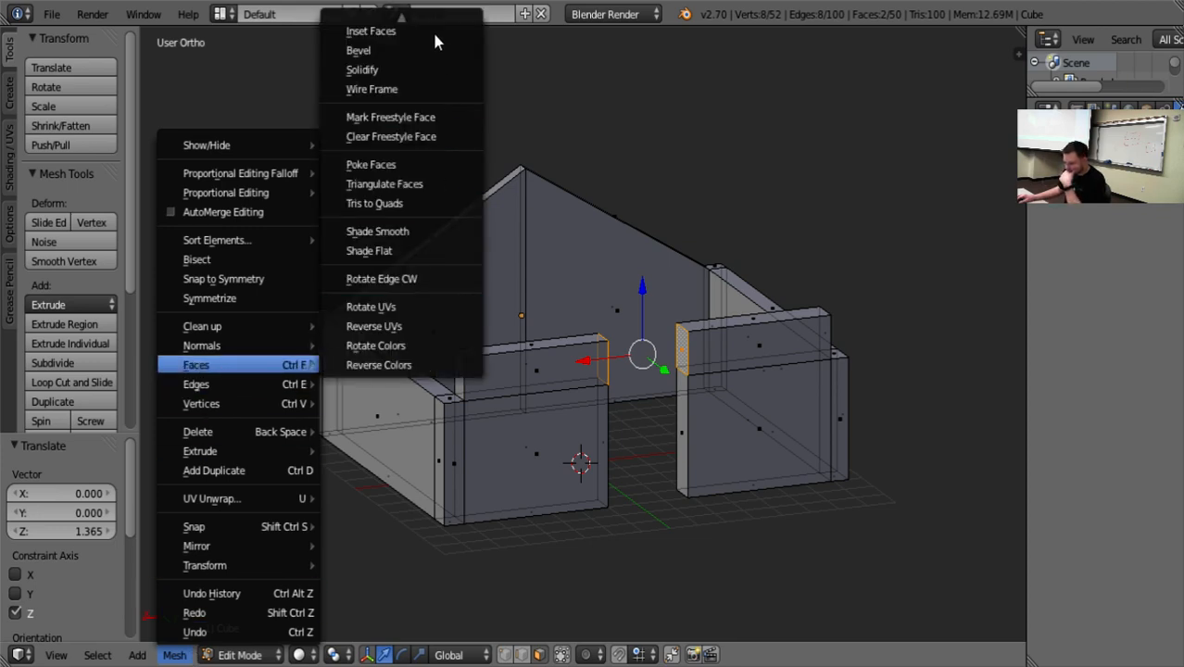
mouse_move(404, 26)
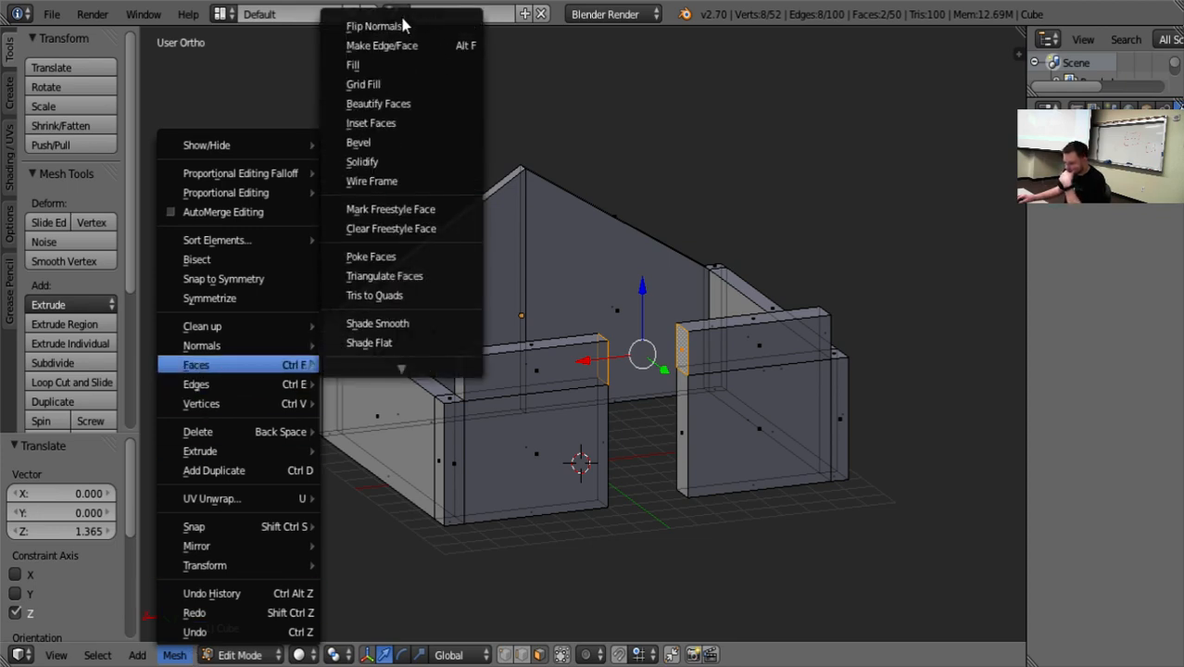
click(396, 65)
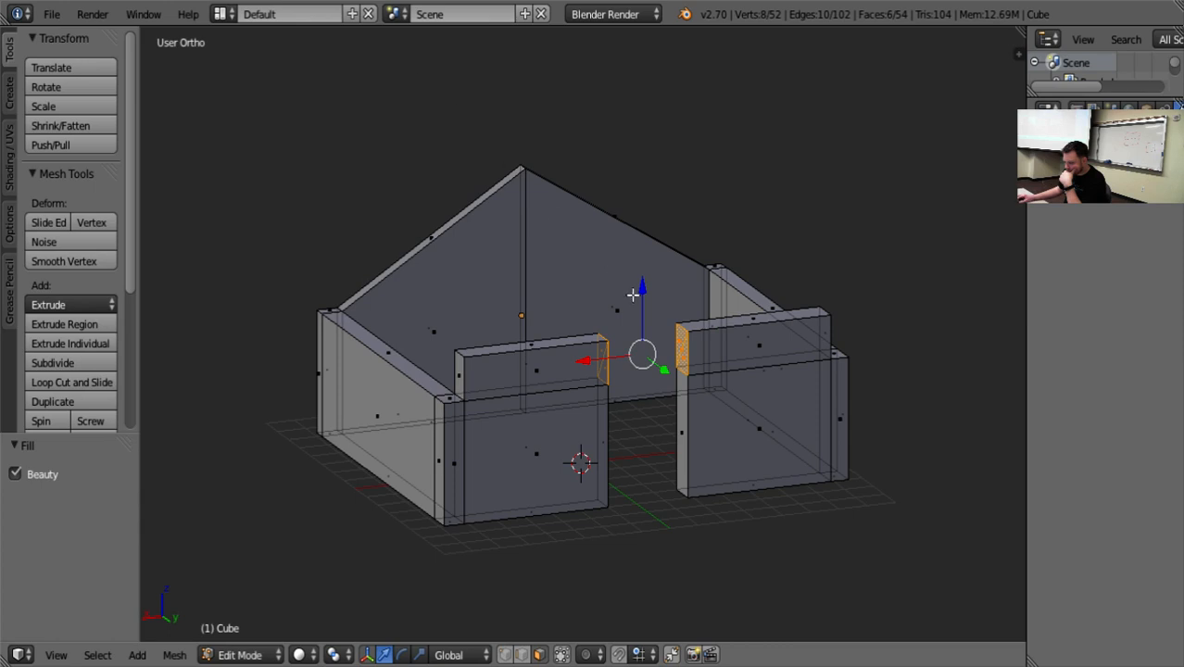
key(ctrl+z)
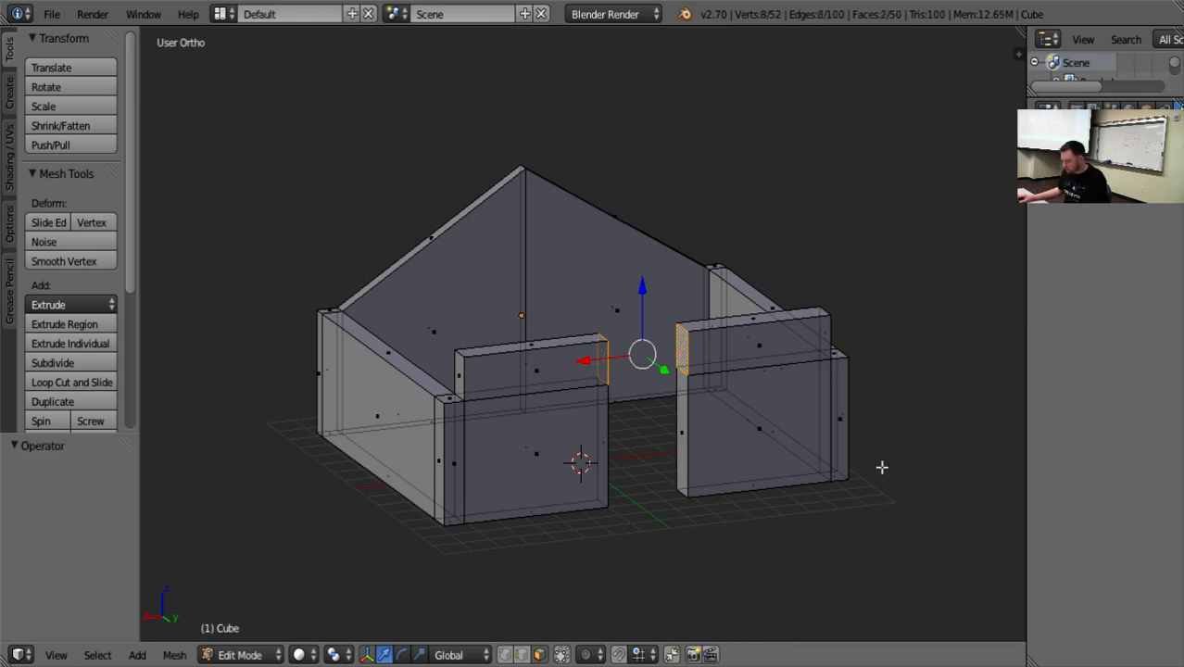
In edge selection, select the edges outlining the raised doorway end of the -X front wall section.
middle_drag(881, 467, 920, 429)
key(a)
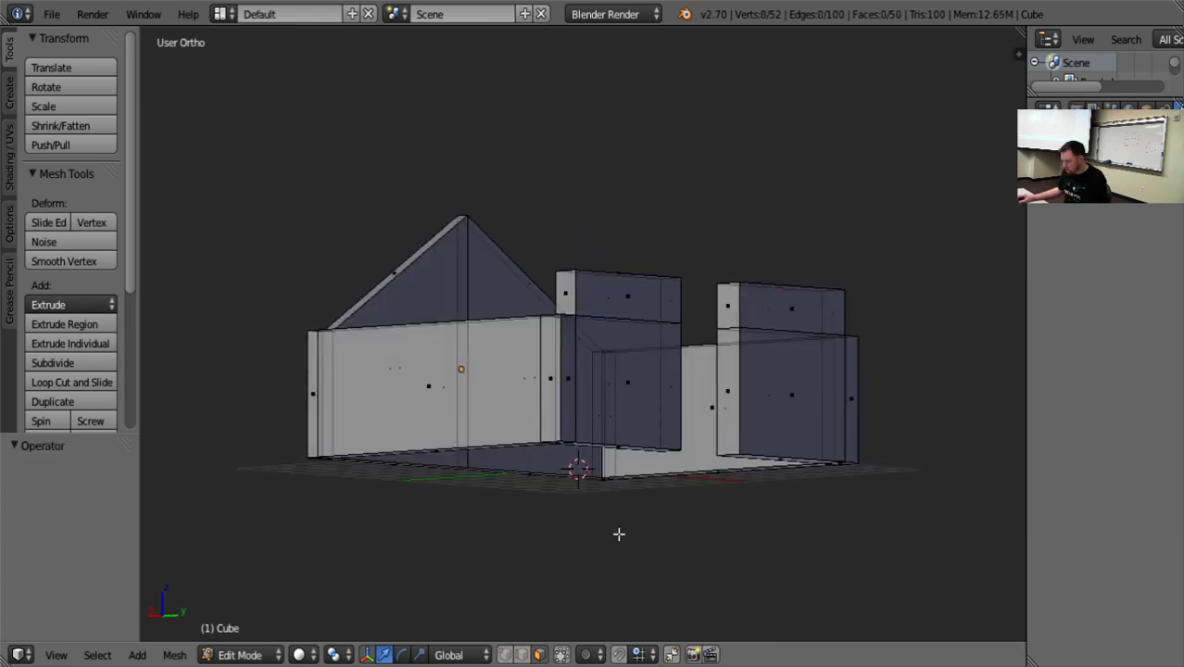
click(522, 655)
right_click(738, 303)
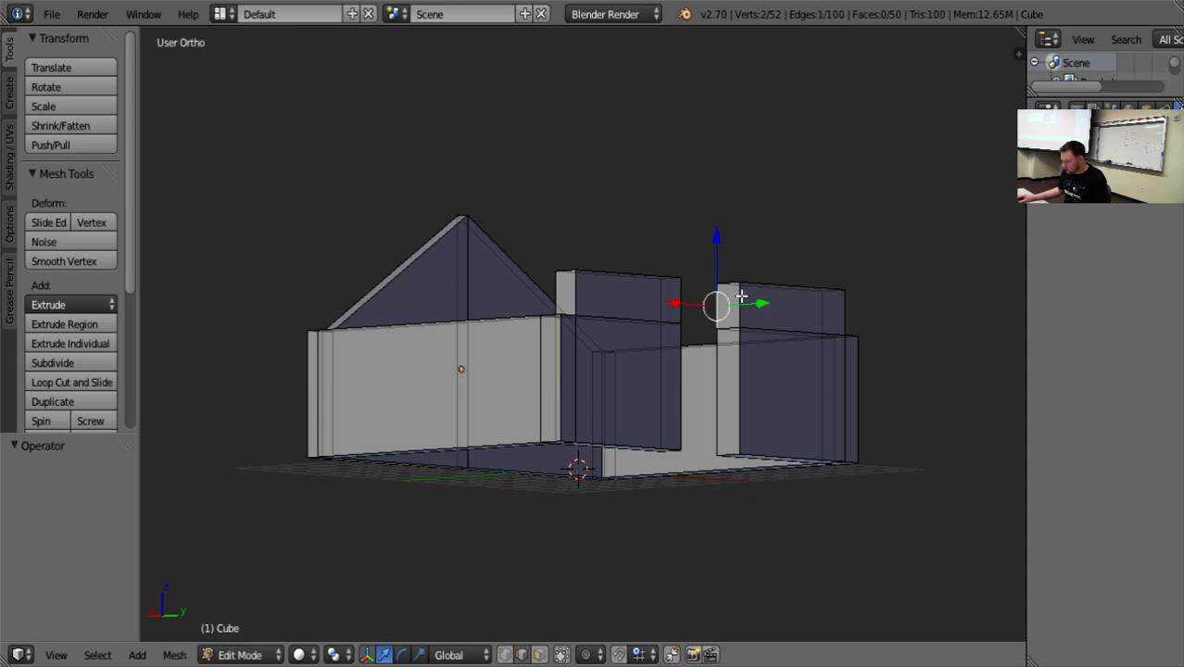
middle_drag(822, 475, 836, 491)
scroll(828, 473, up, 2)
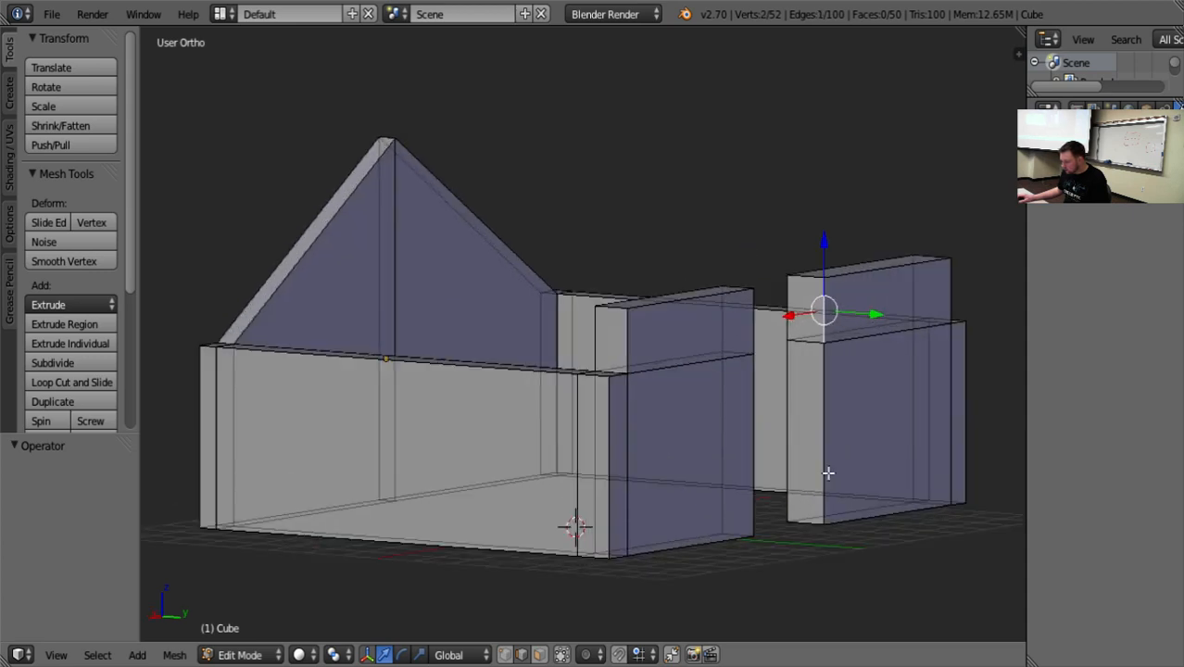
right_click(805, 281)
shift+right_click(789, 309)
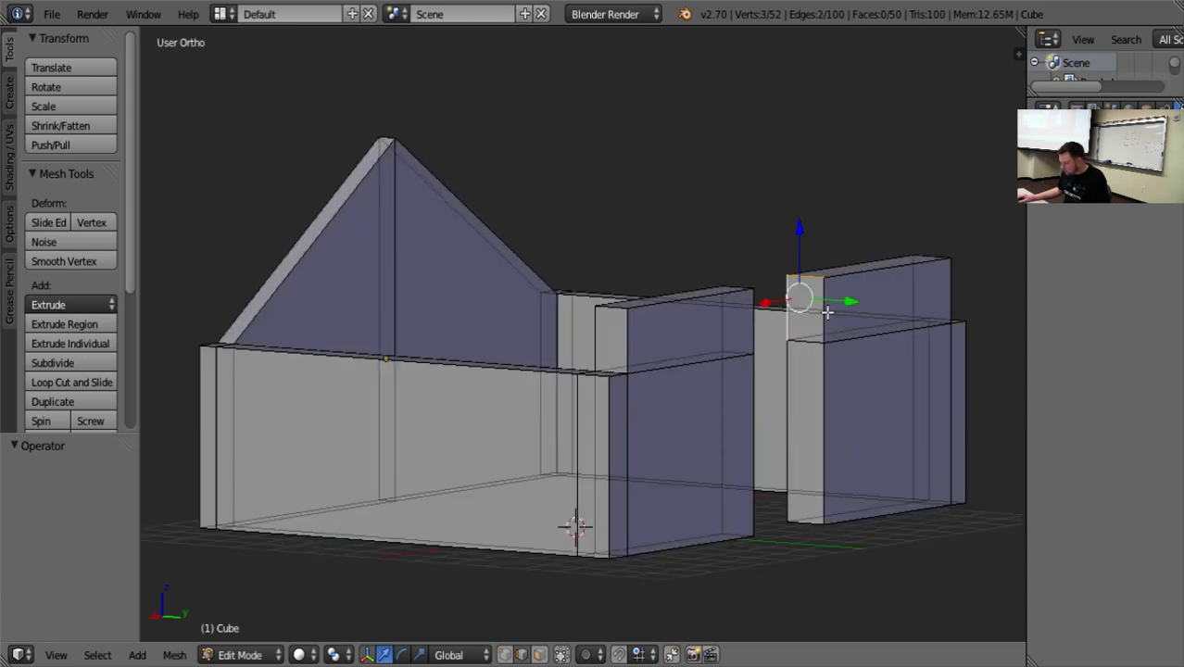
shift+right_click(828, 322)
Add the opposite raised end's edges to the selection, try to make a face across the doorway, and undo it.
middle_drag(850, 394, 622, 437)
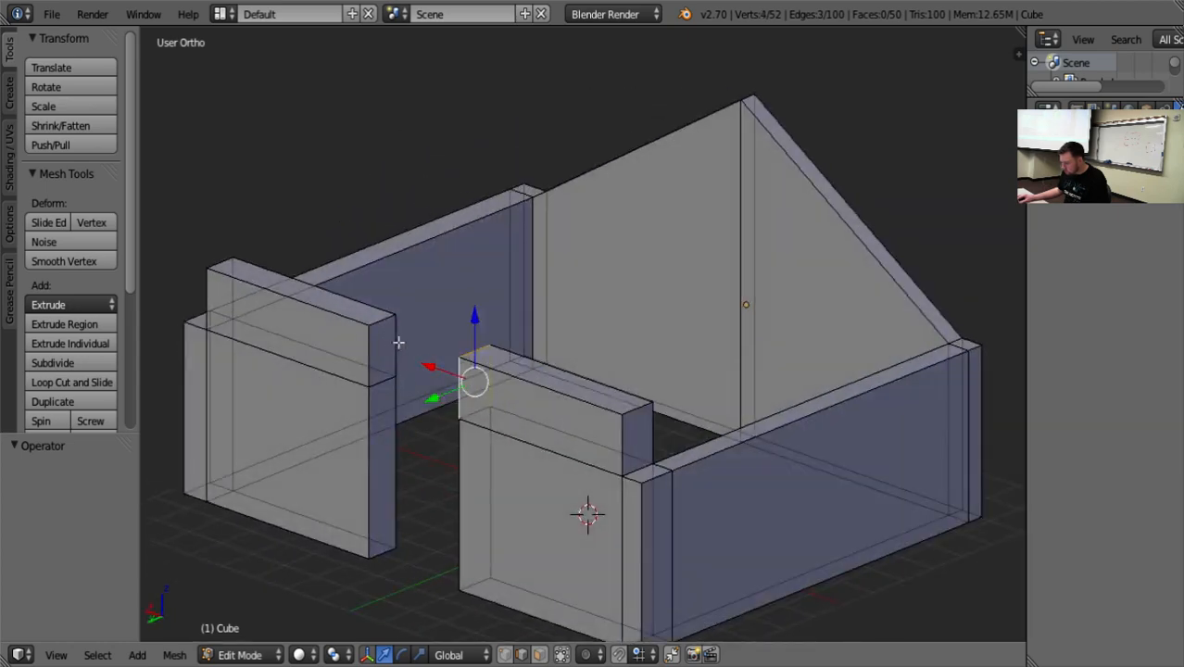
shift+right_click(397, 342)
shift+right_click(378, 321)
shift+right_click(379, 354)
key(f)
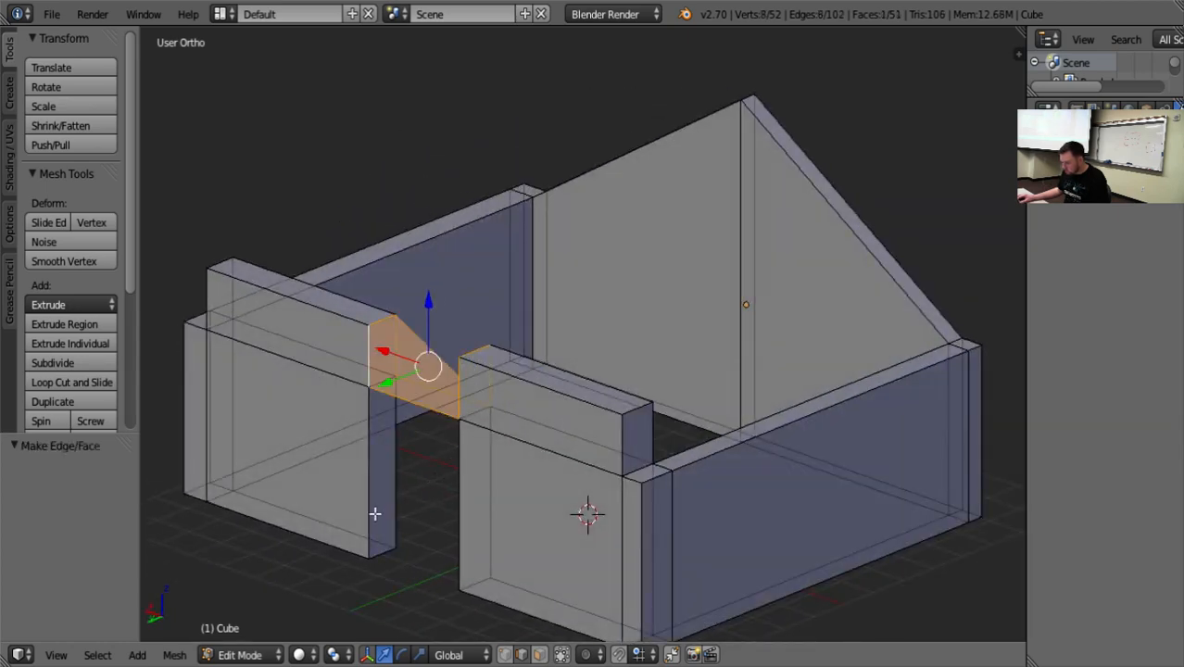
middle_drag(374, 514, 519, 505)
key(ctrl+z)
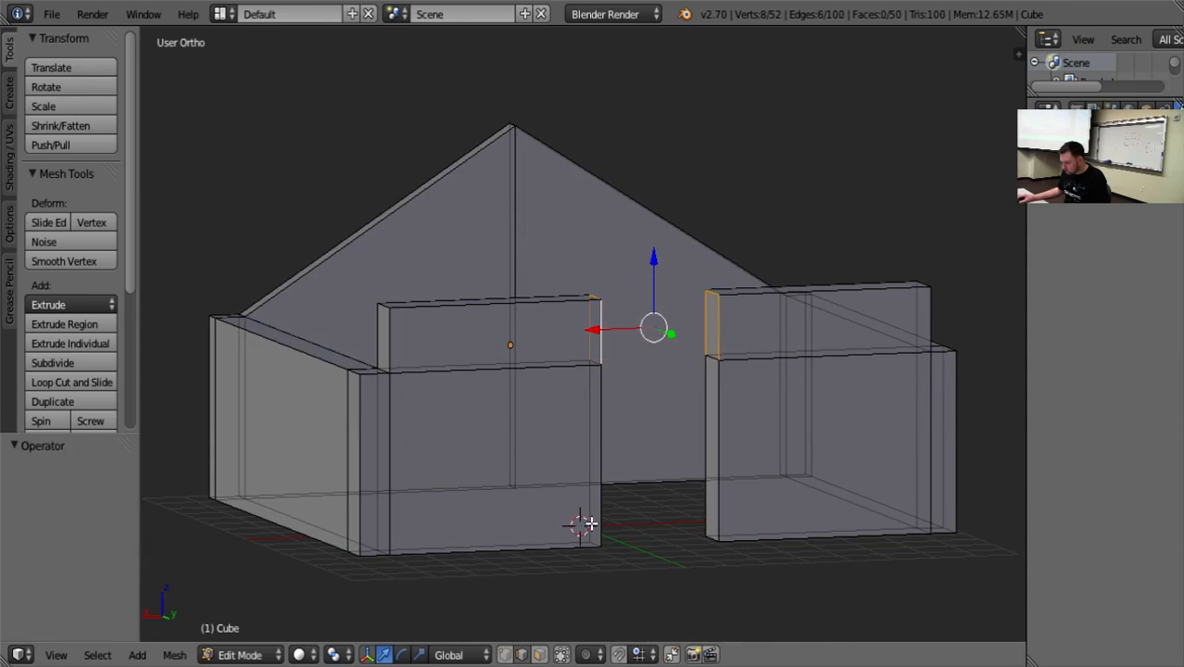
Try the Fill command on the selected edges of both raised wall ends, and undo it.
middle_drag(582, 524, 501, 535)
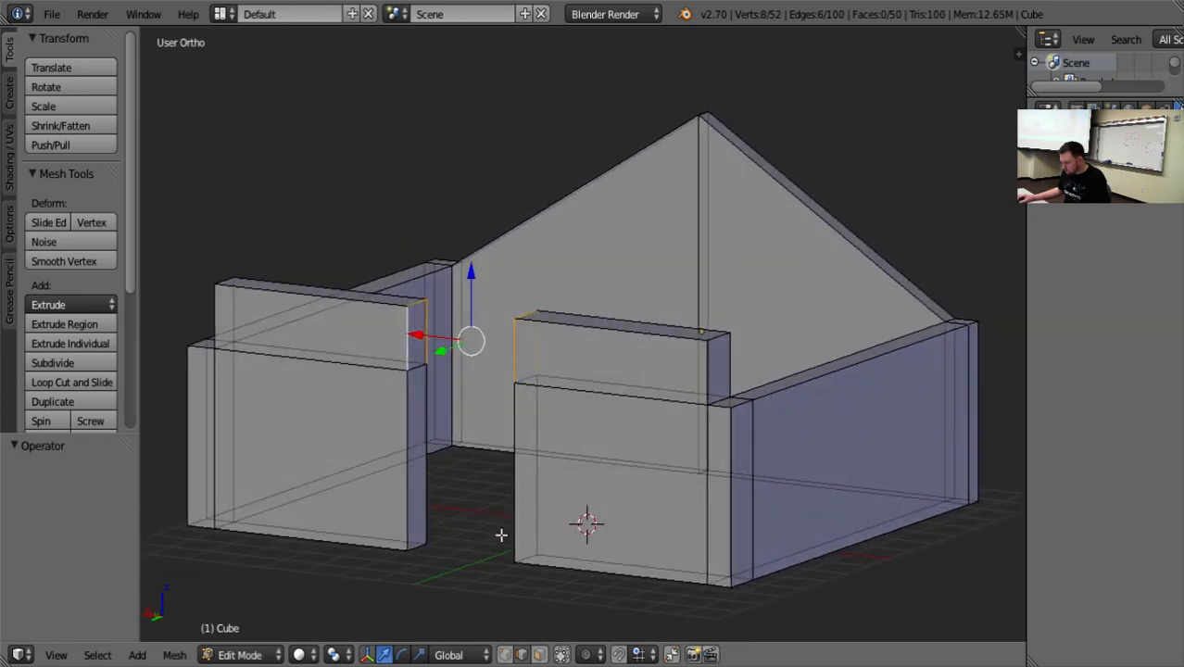
click(175, 655)
mouse_move(250, 365)
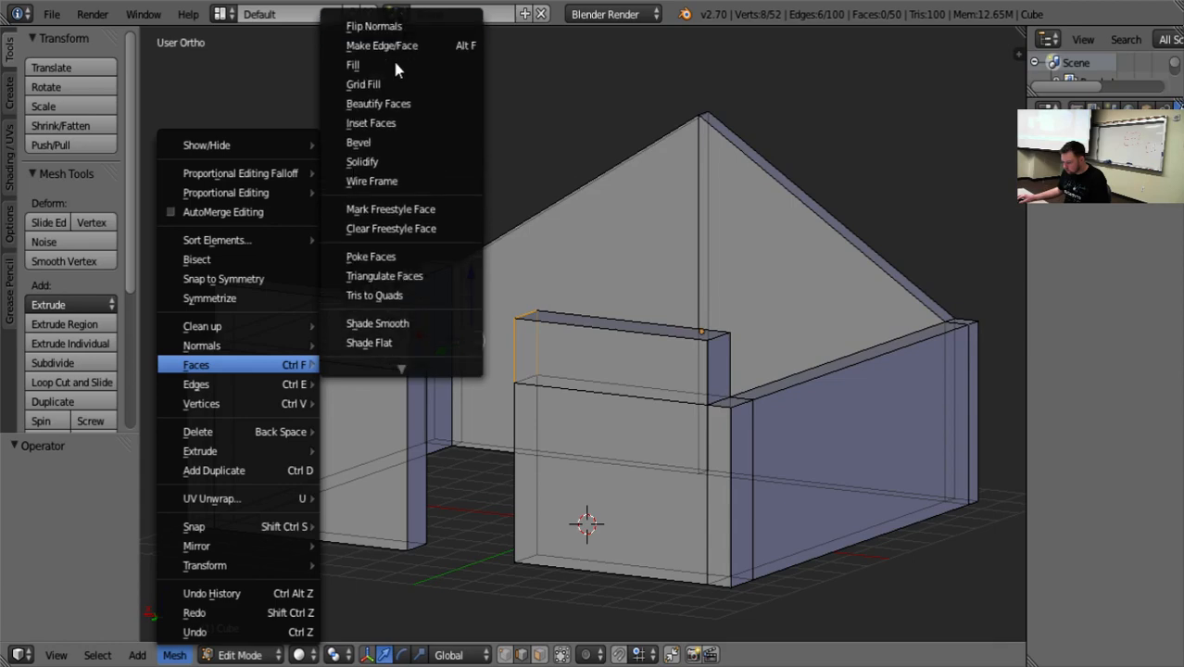
click(394, 63)
middle_drag(432, 458, 529, 423)
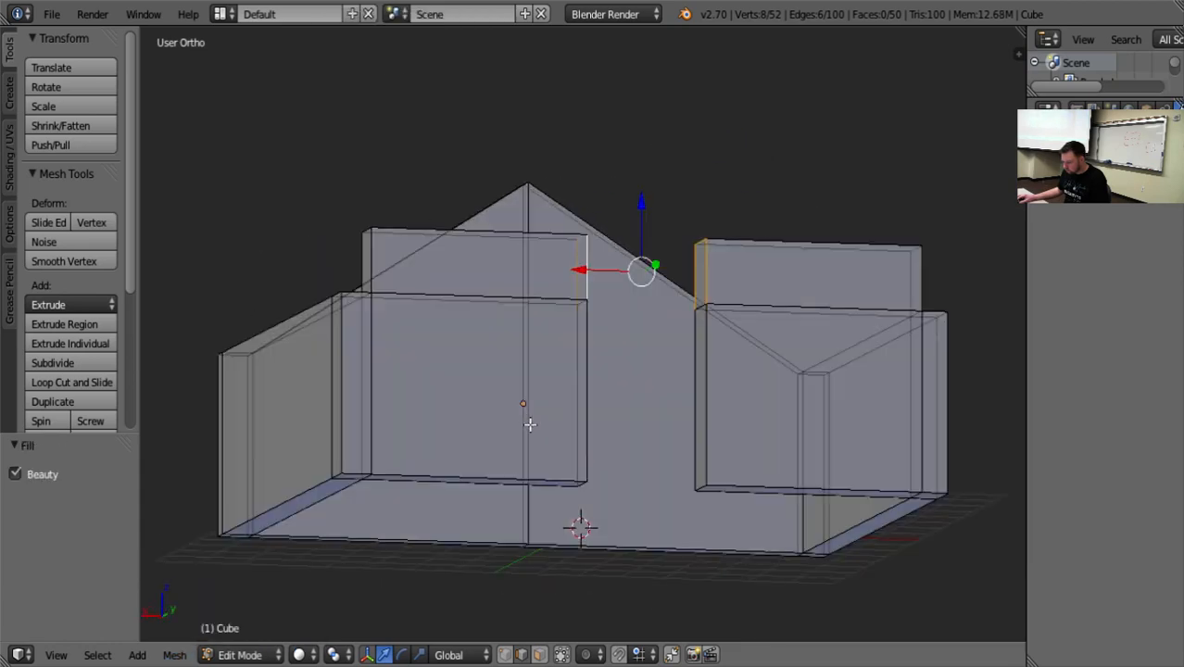
key(ctrl+z)
Switch the 3D manipulator to scale mode.
middle_drag(590, 466, 627, 474)
scroll(636, 497, up, 3)
scroll(617, 463, down, 3)
key(ctrl+alt+s)
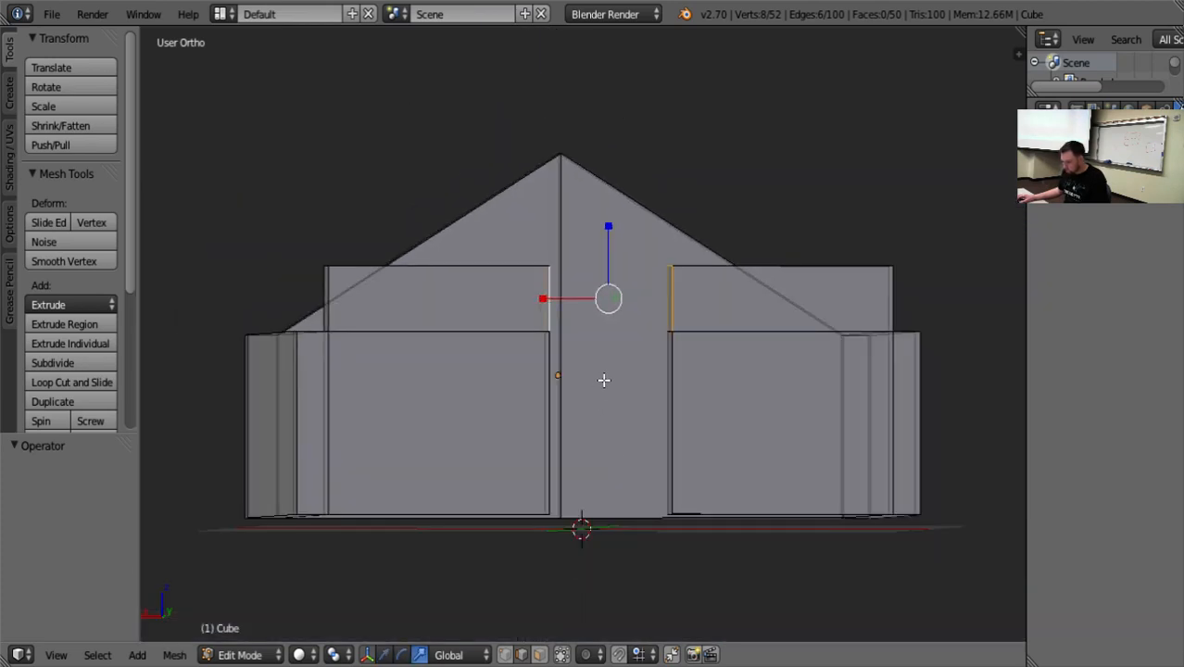
In face selection, delete the two raised end faces that face each other across the doorway, using the Faces option.
middle_drag(627, 399, 639, 531)
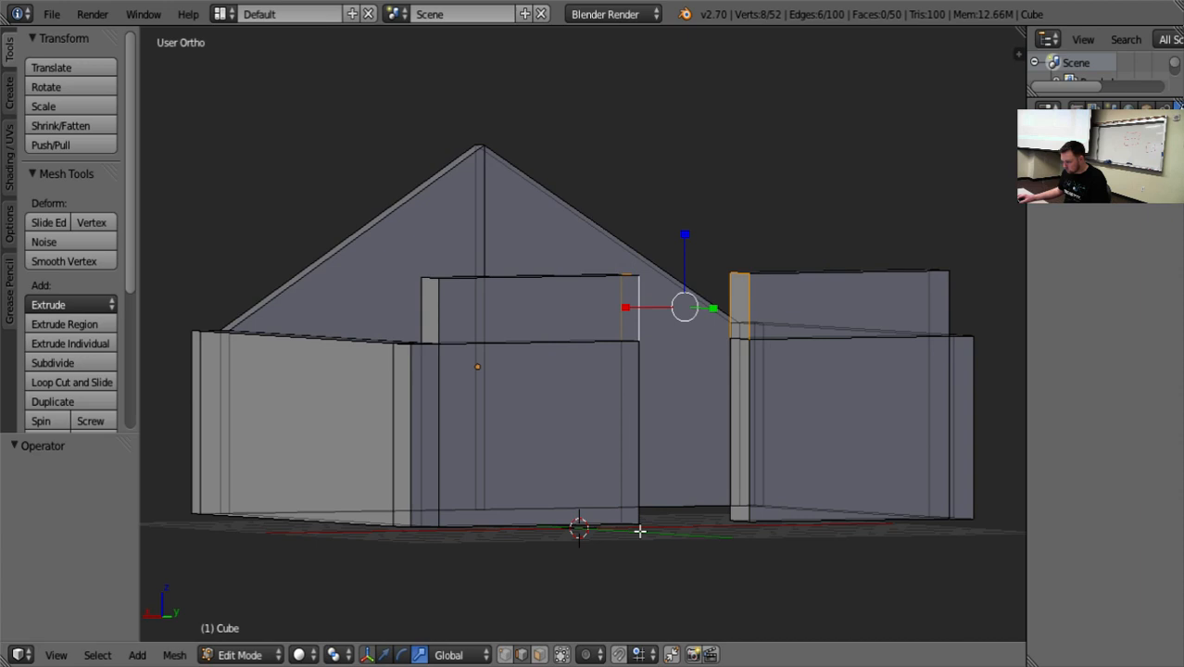
click(547, 655)
right_click(745, 307)
middle_drag(735, 418, 446, 381)
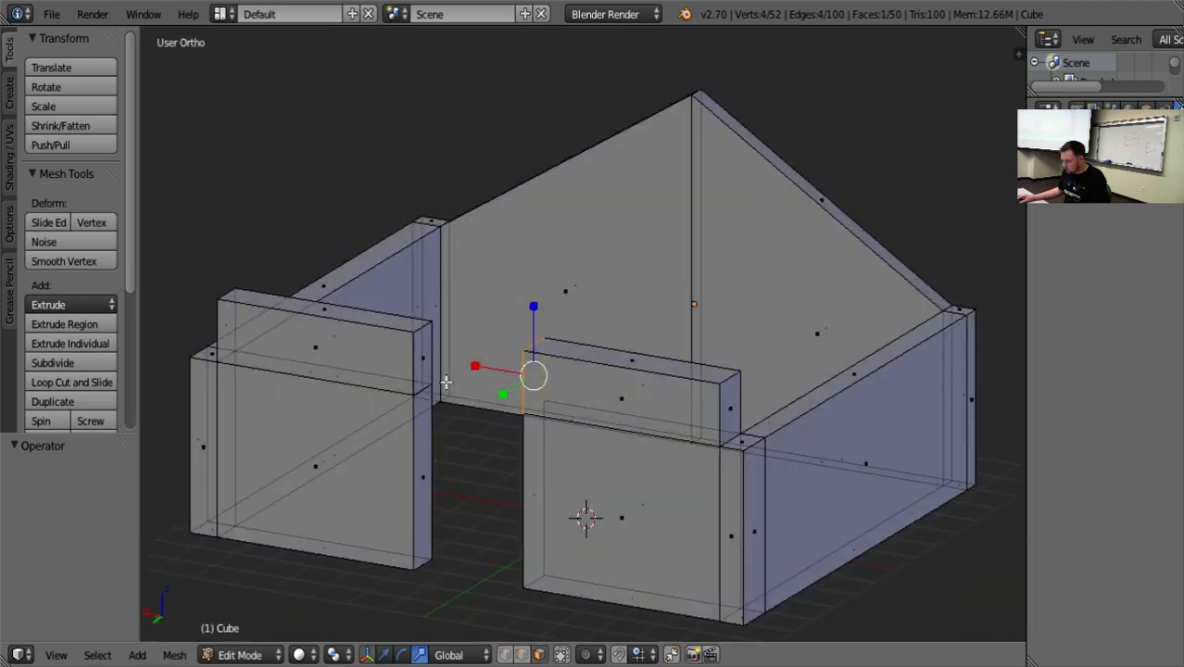
shift+right_click(423, 359)
key(x)
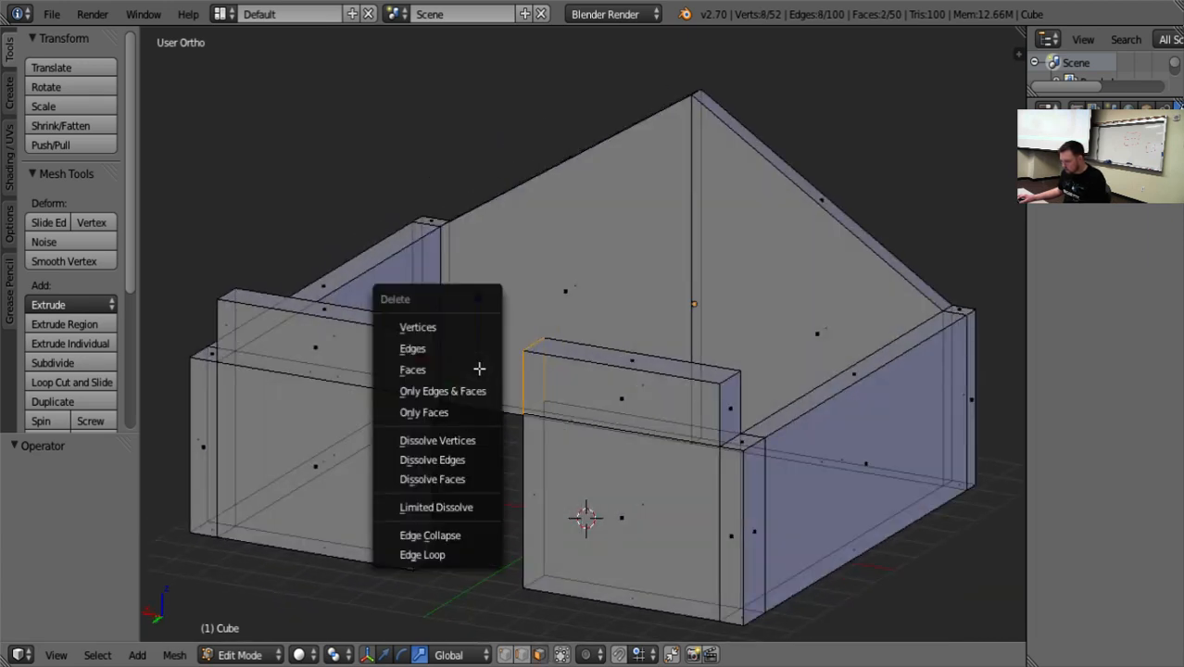
click(479, 369)
middle_drag(479, 369, 345, 421)
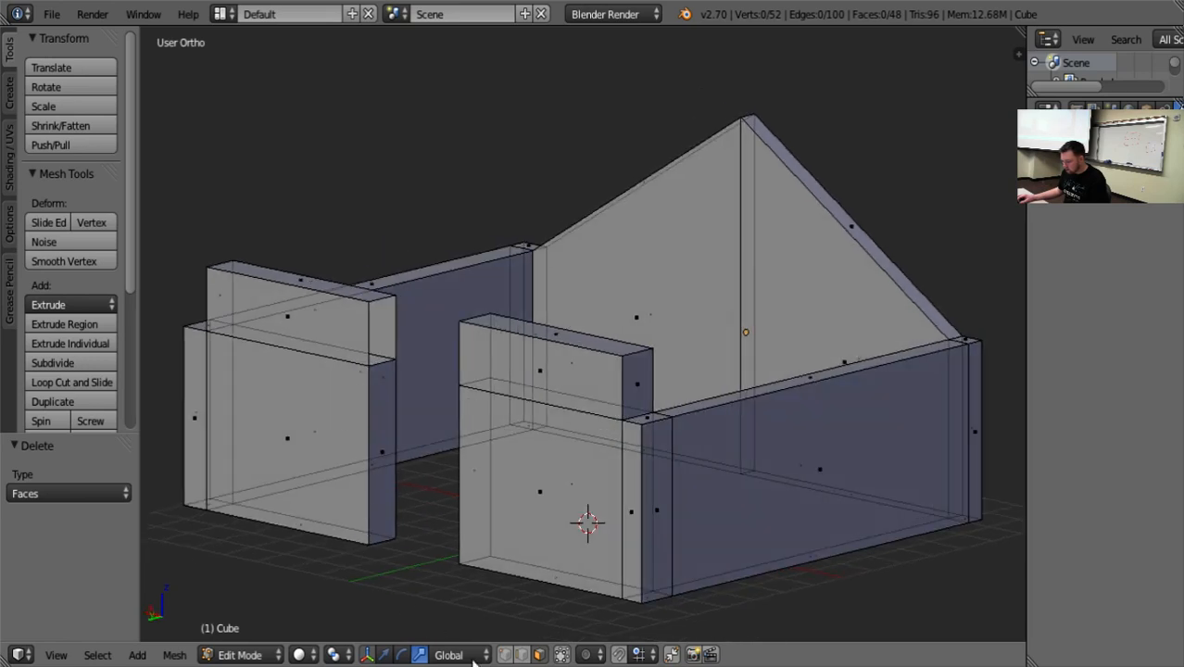
Try to make a face between the edge loops of the two raised wall ends across the doorway, and undo it.
alt+right_click(372, 317)
middle_drag(425, 450, 693, 339)
alt+shift+right_click(700, 322)
key(f)
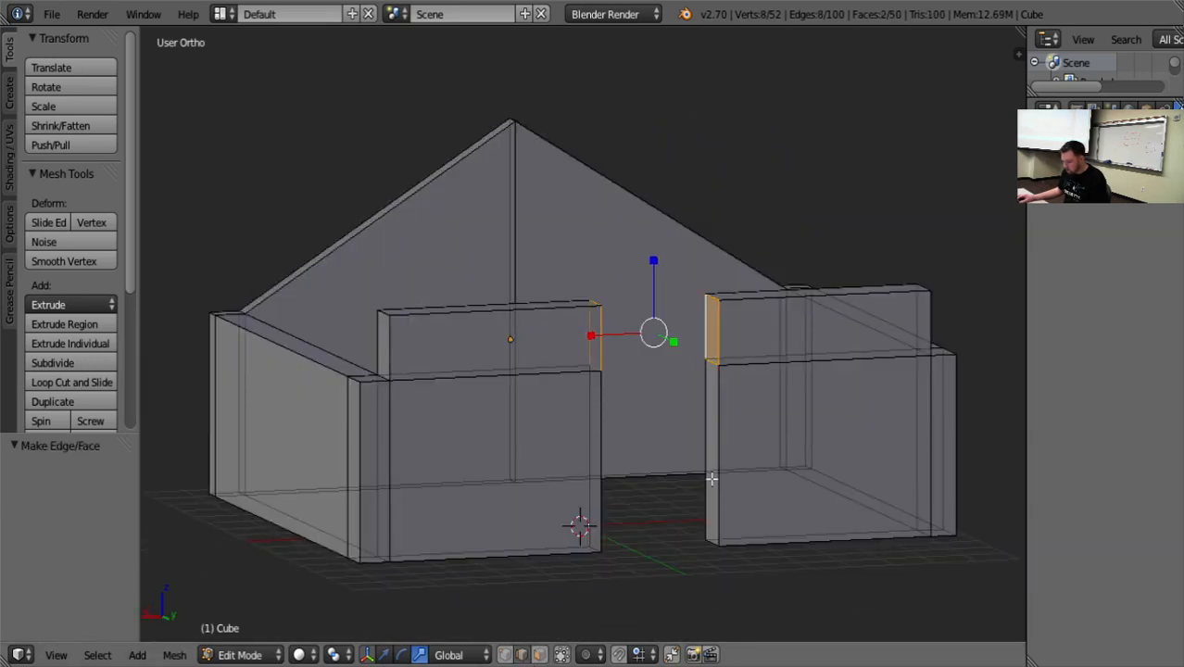
key(ctrl+z)
Run the Fill command on the edge loops facing each other across the doorway, and undo it.
middle_drag(672, 425, 582, 486)
click(175, 656)
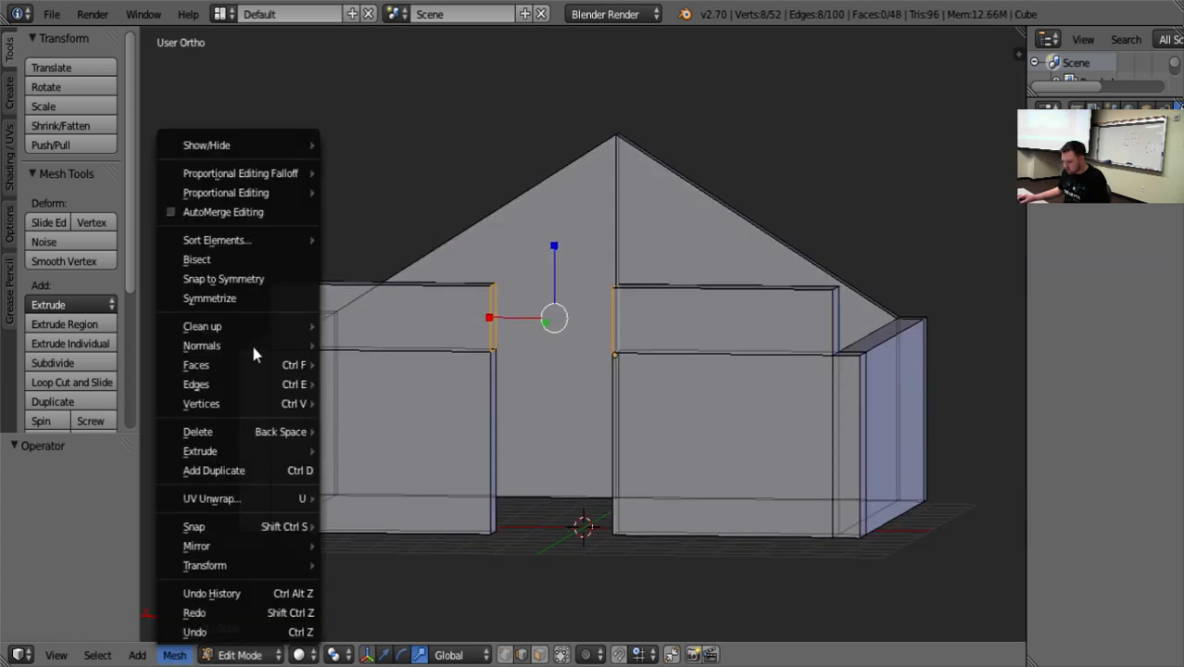
mouse_move(260, 366)
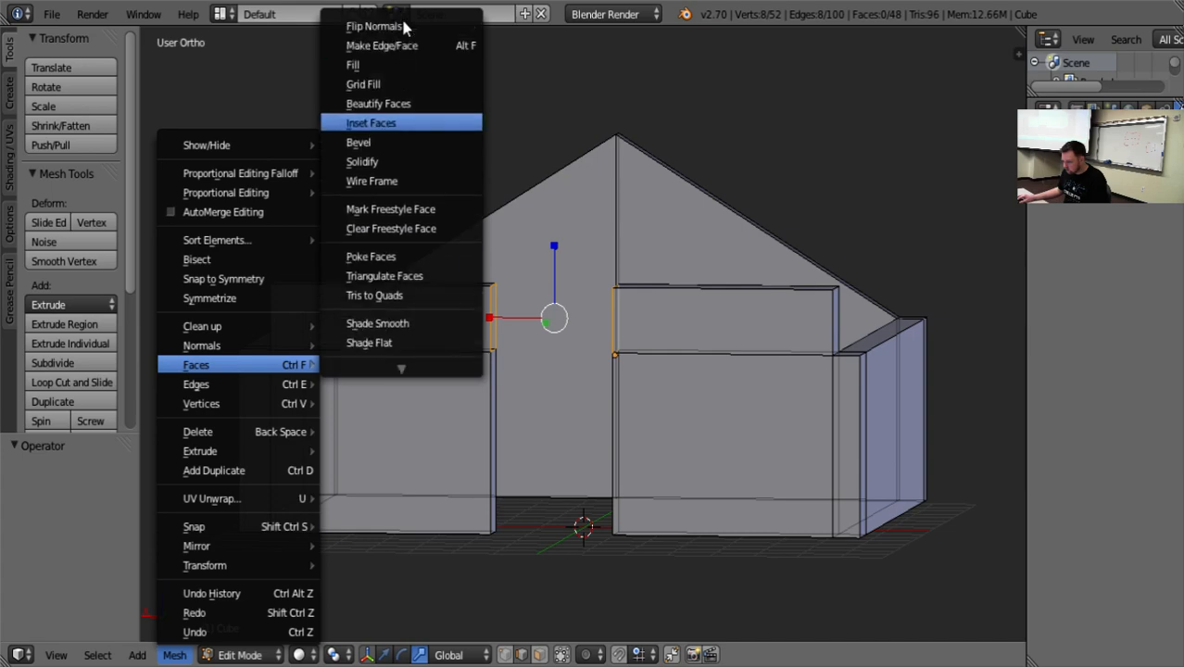
click(385, 64)
middle_drag(538, 495, 359, 365)
key(ctrl+z)
Make a face across the doorway between the inner vertical edges of the two raised wall sections.
right_click(486, 495)
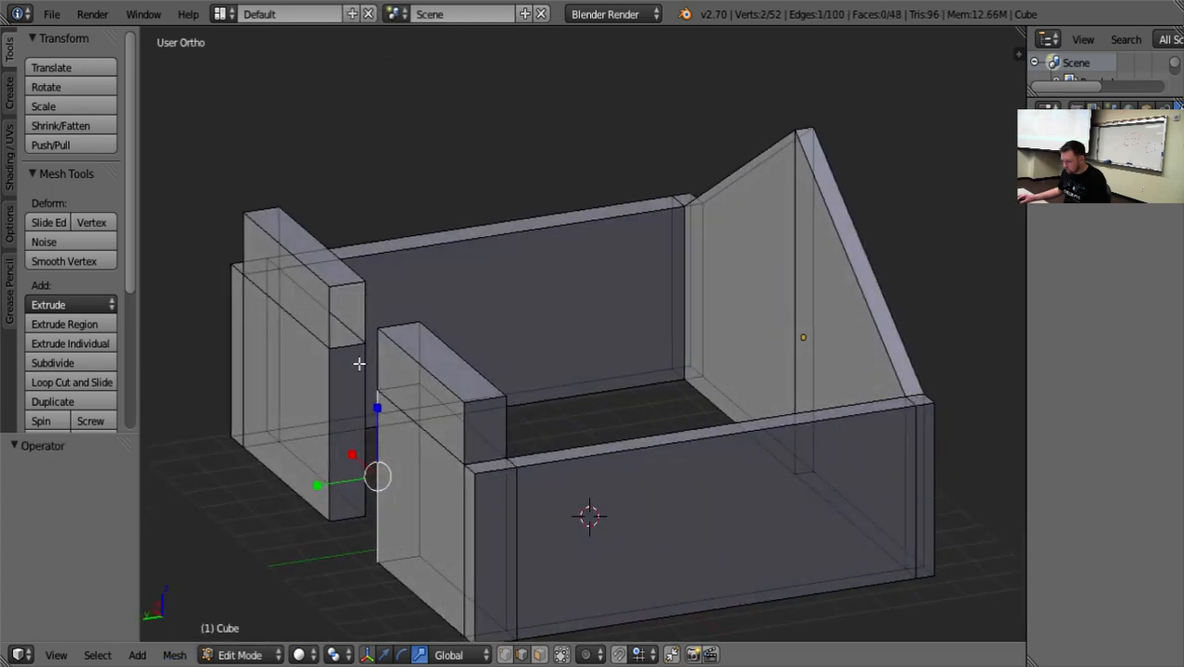
right_click(332, 315)
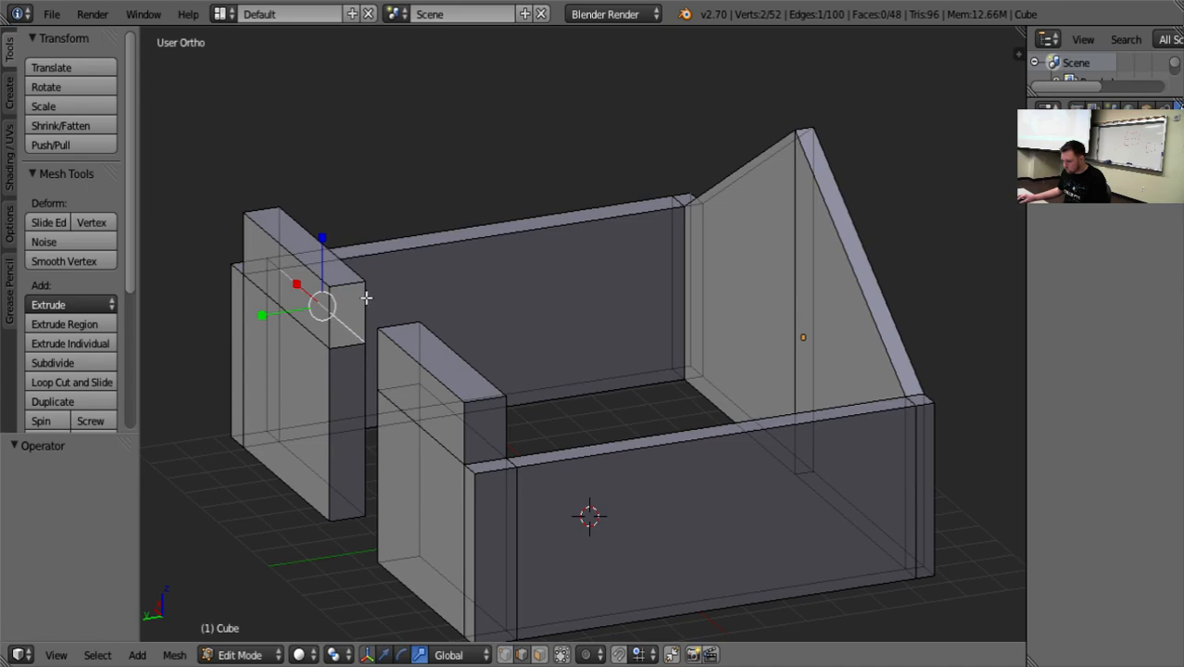
middle_drag(367, 298, 581, 410)
shift+right_click(660, 380)
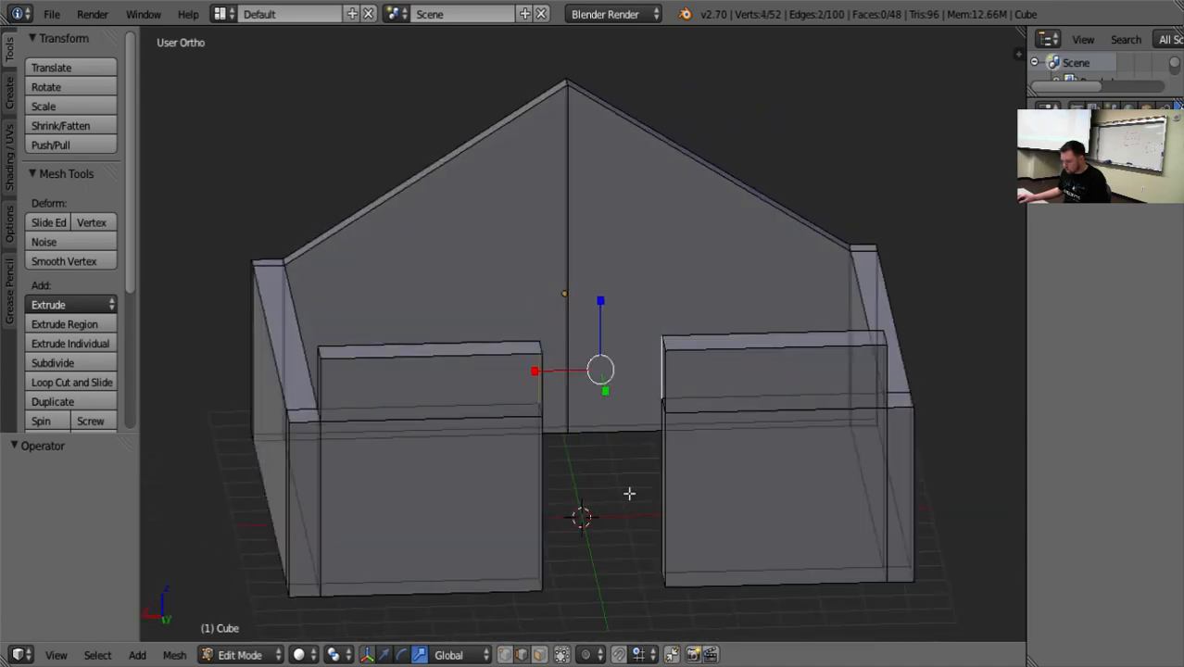
middle_drag(630, 492, 660, 588)
key(f)
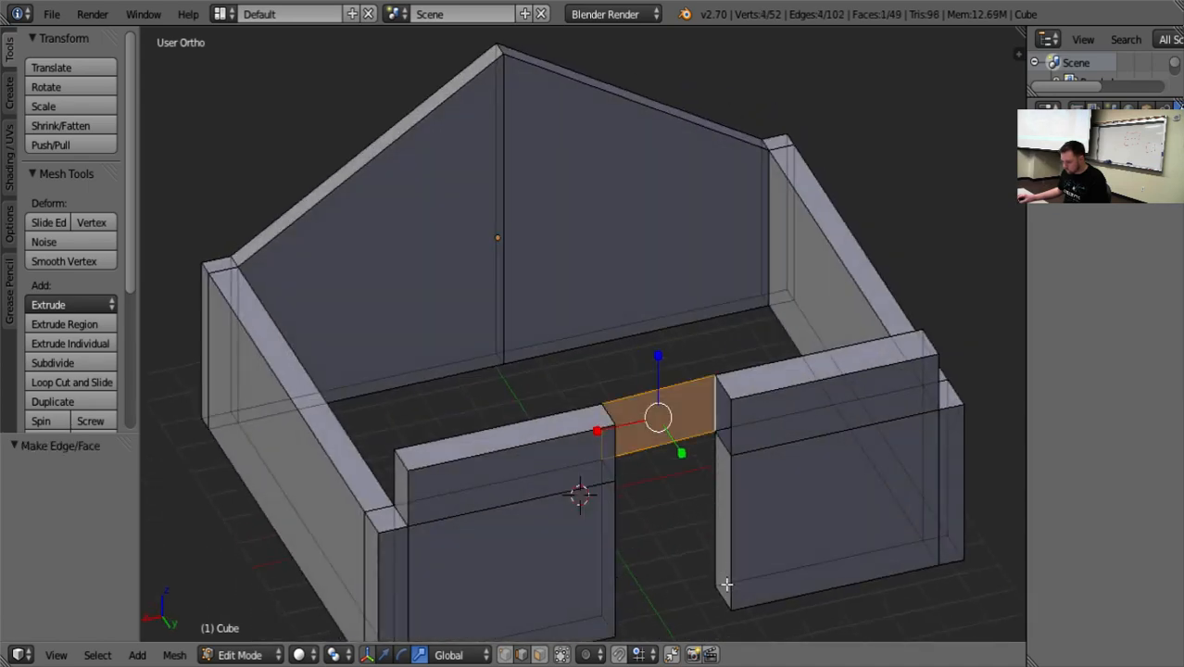
Make a top face over the doorway between the short upper edges of the two raised wall sections.
right_click(720, 390)
shift+right_click(605, 416)
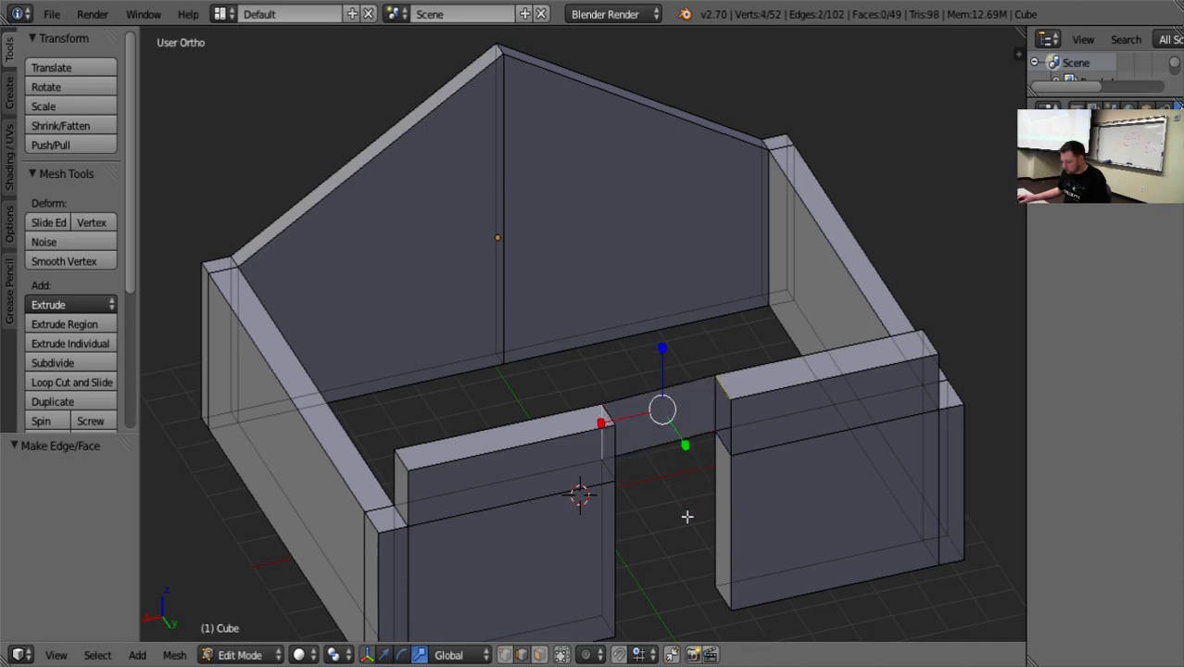
right_click(606, 413)
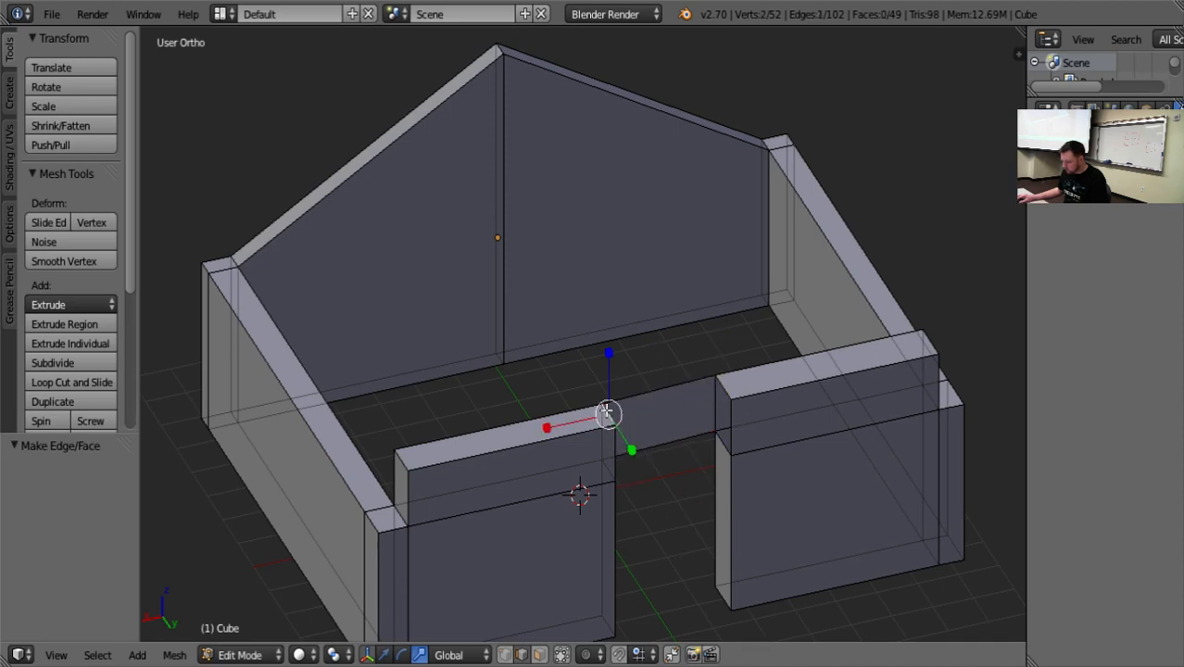
shift+right_click(730, 390)
Make the outer face above the doorway between the outer vertical edges of the two raised wall sections.
right_click(732, 422)
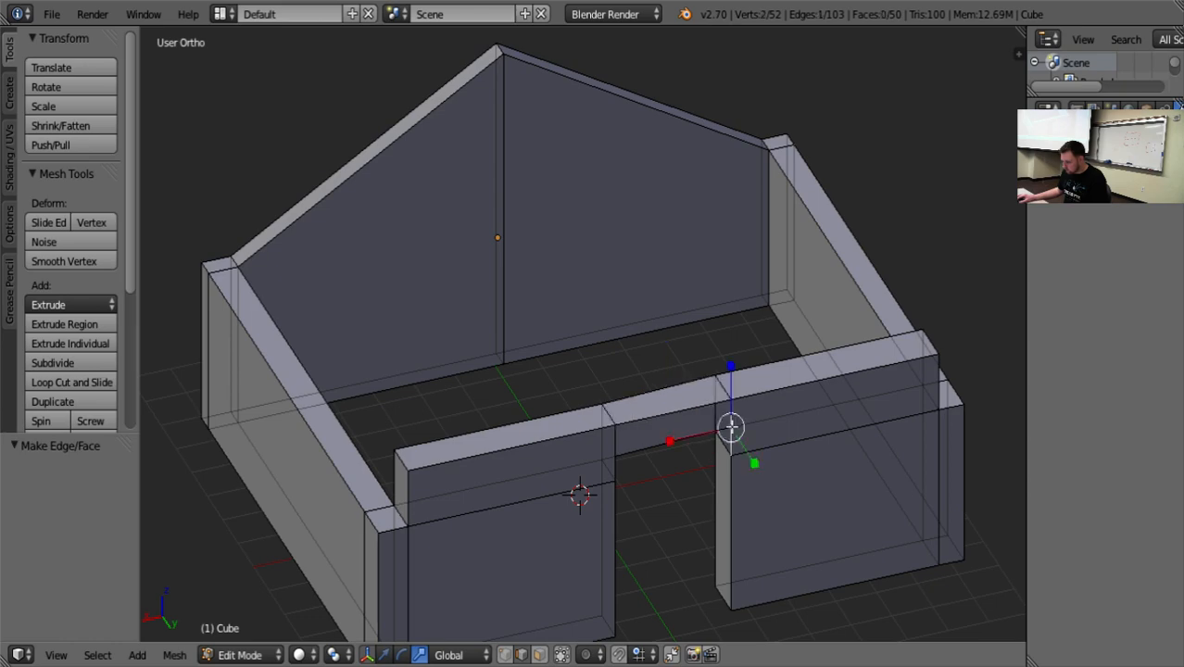
shift+right_click(622, 454)
key(f)
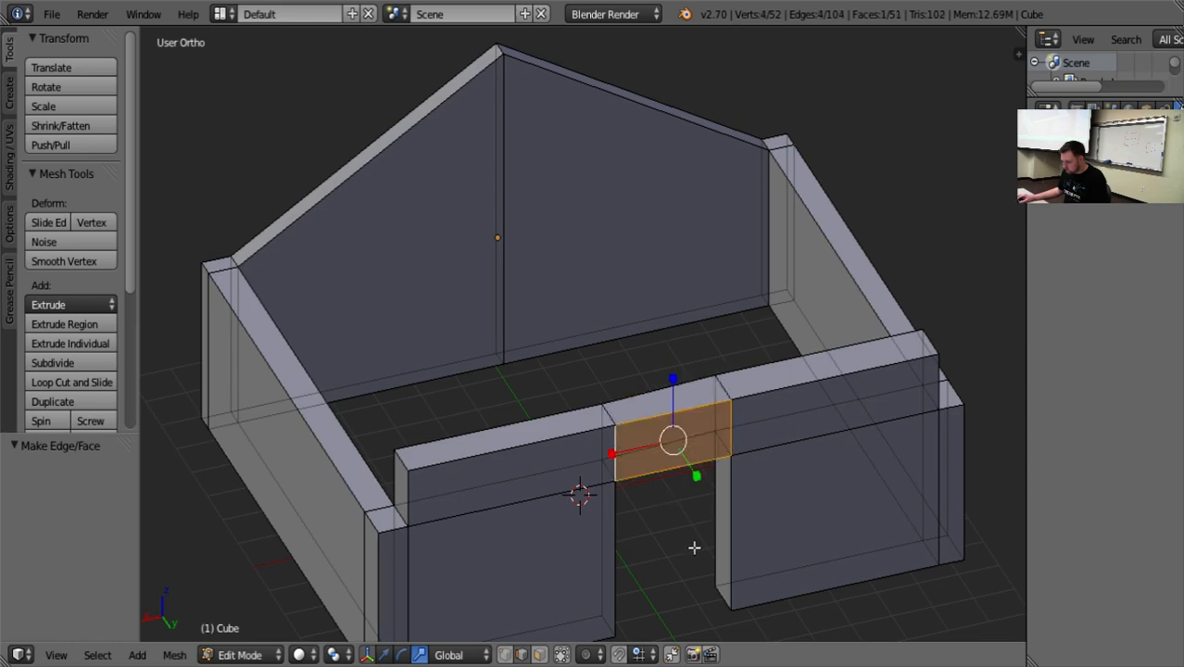
middle_drag(695, 549, 615, 613)
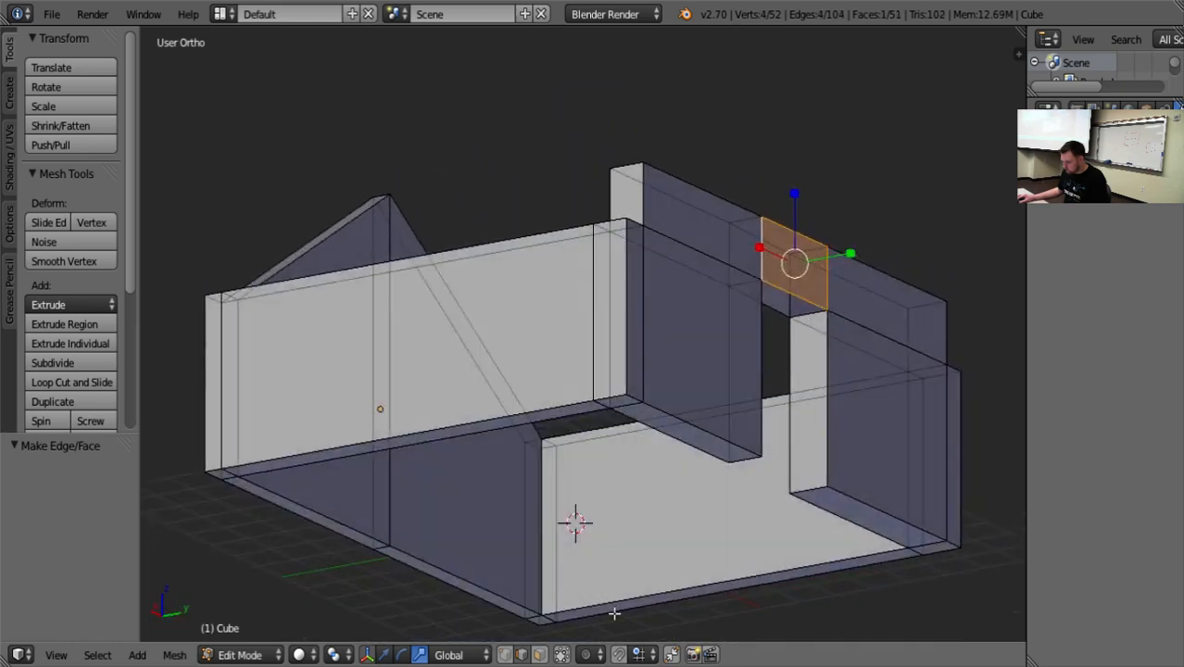
In edge selection, make a face closing the underside of the span above the doorway, and clear the selection.
click(541, 655)
middle_drag(686, 403, 563, 243)
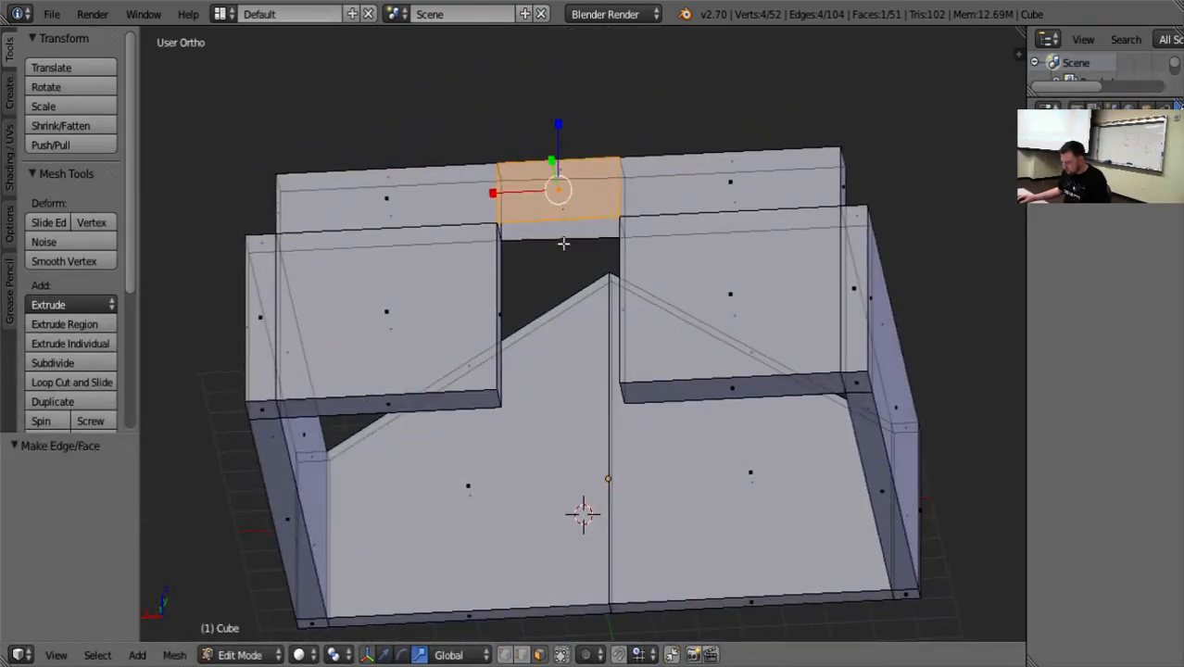
right_click(588, 233)
key(a)
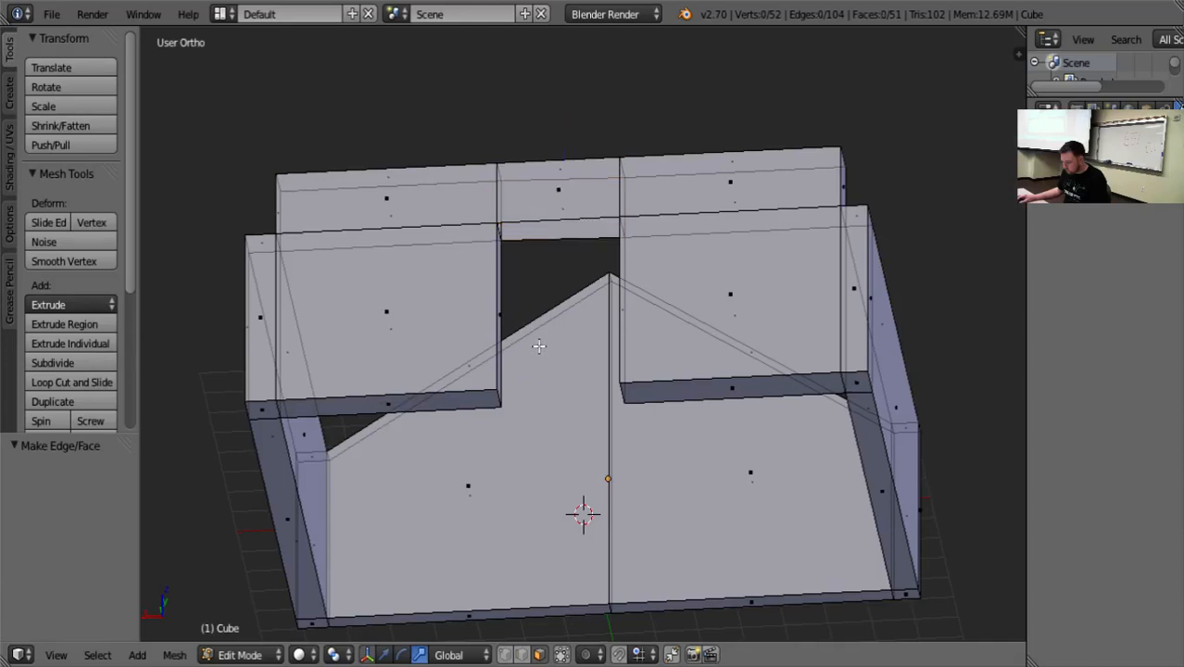
click(521, 655)
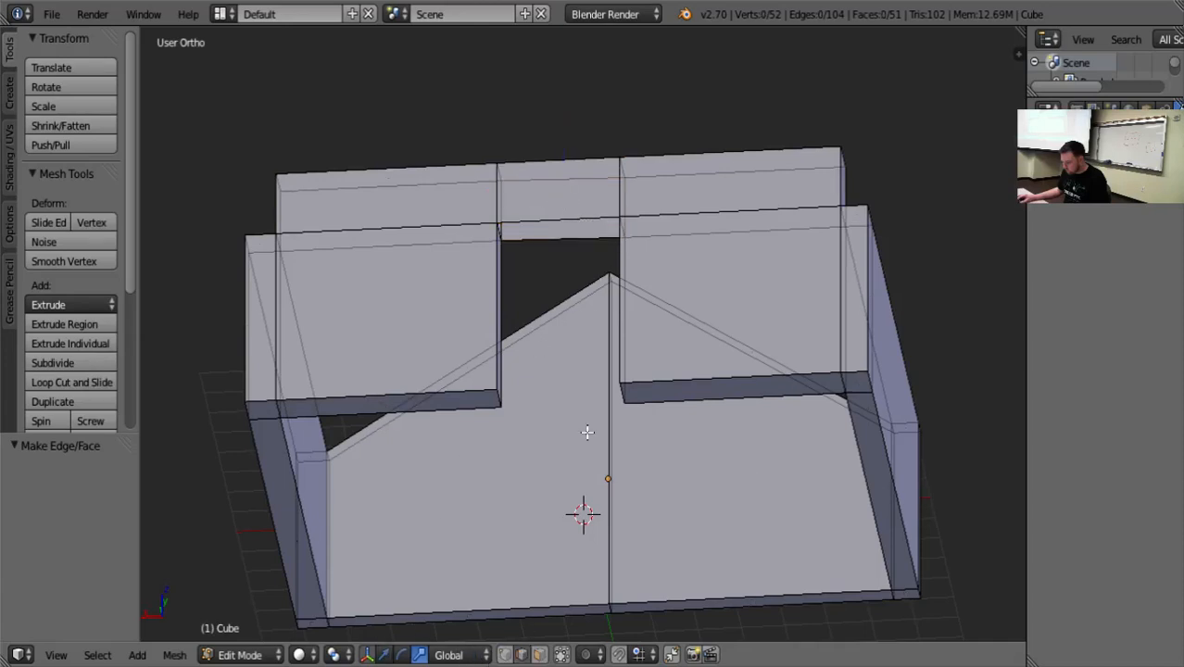
right_click(586, 235)
shift+right_click(587, 220)
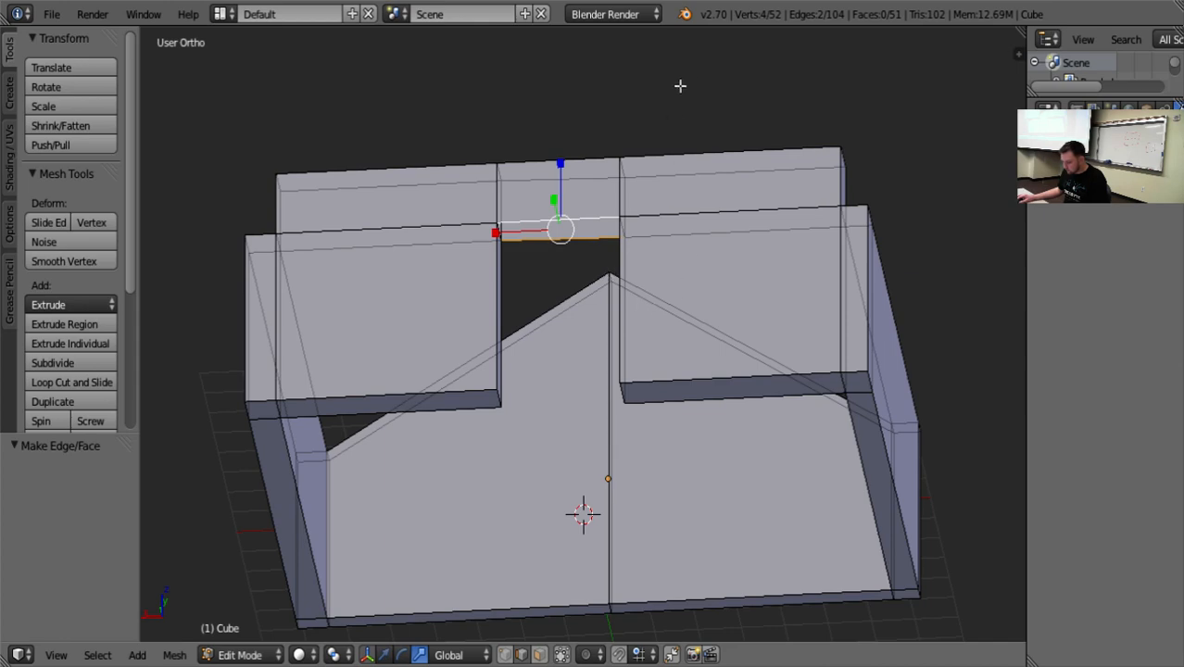
middle_drag(688, 76, 814, 104)
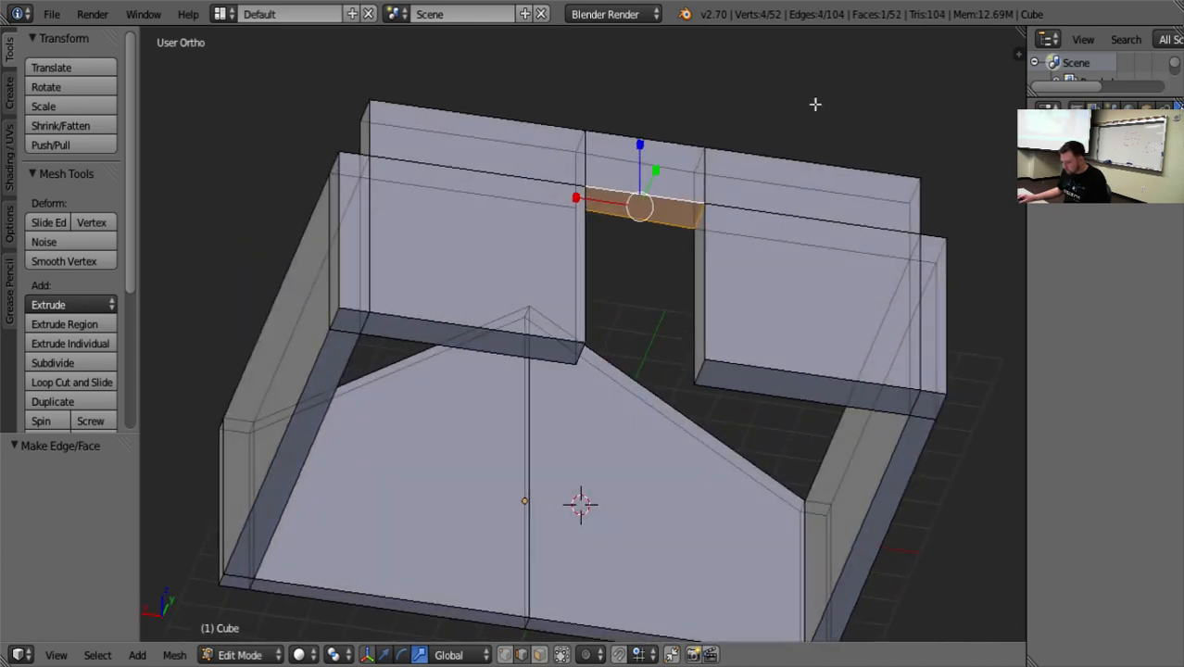
key(a)
middle_drag(841, 202, 819, 369)
scroll(838, 310, down, 3)
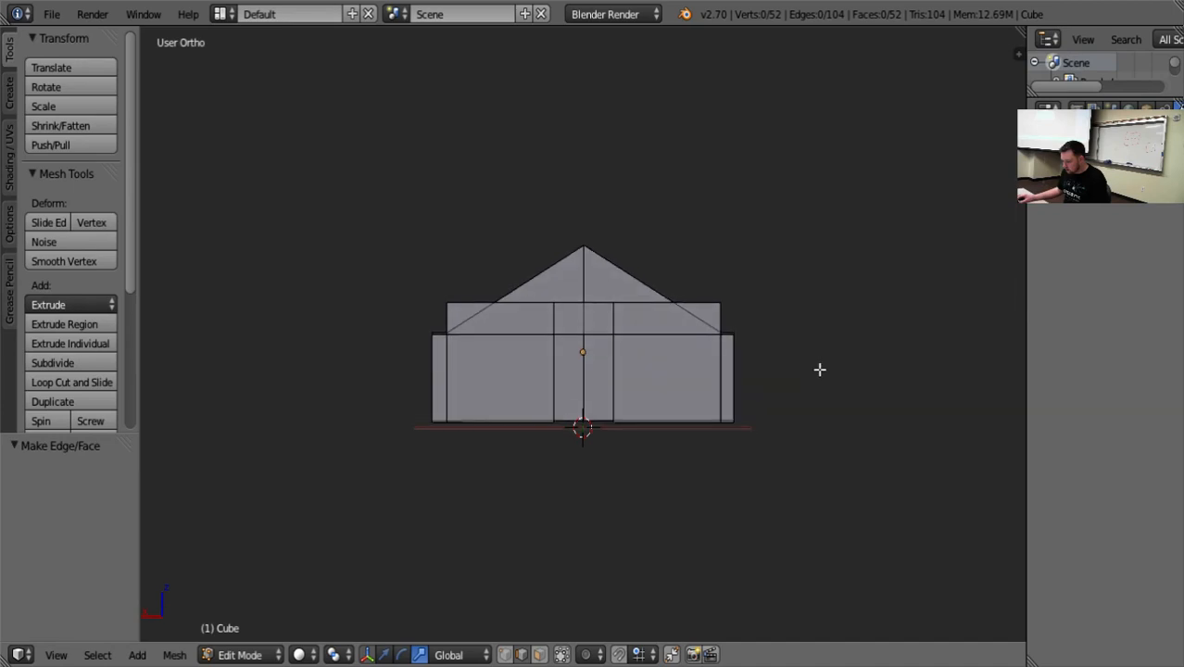
scroll(854, 346, up, 3)
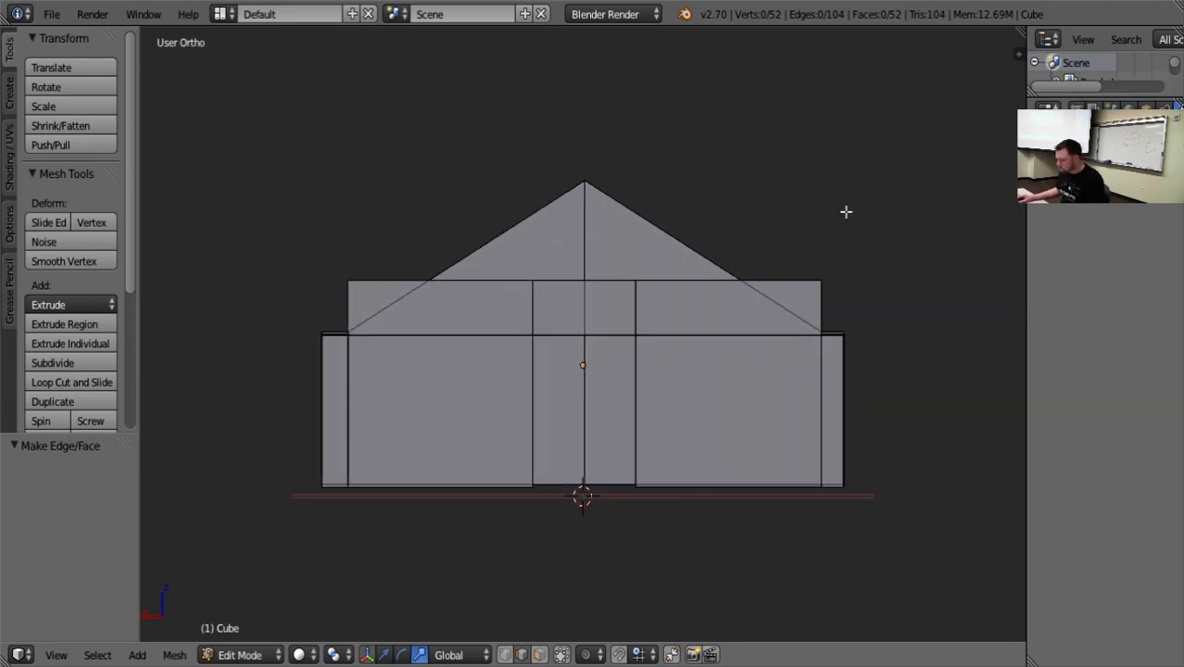
middle_drag(846, 208, 846, 305)
right_click(810, 324)
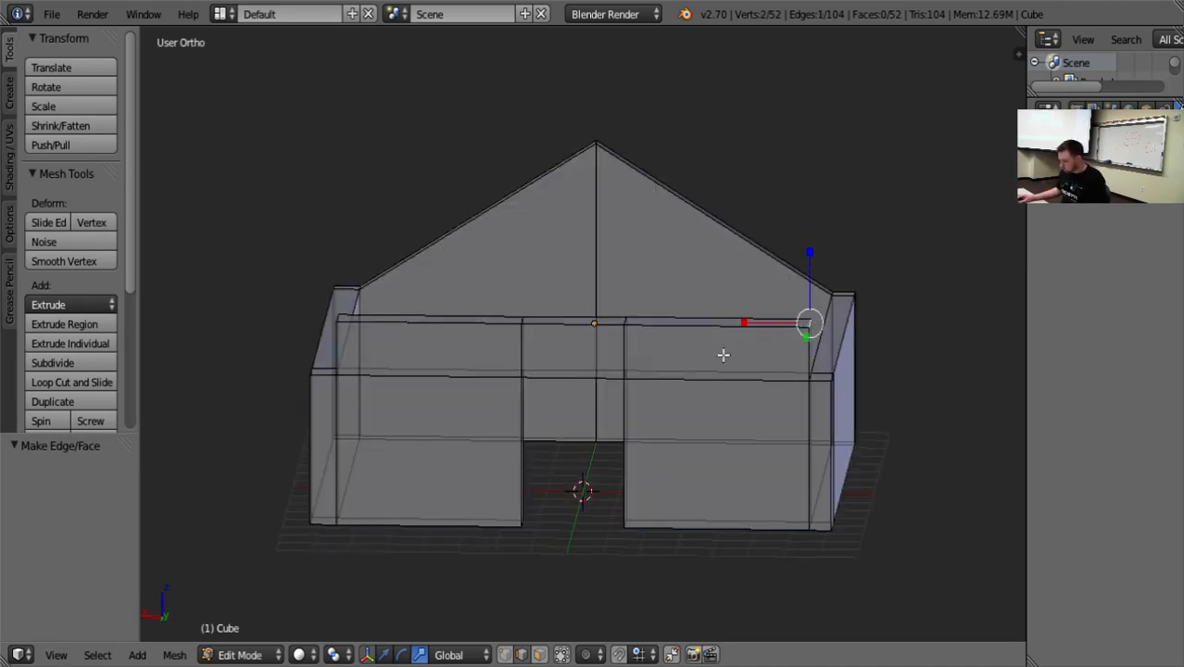
shift+right_click(337, 317)
middle_drag(441, 399, 458, 414)
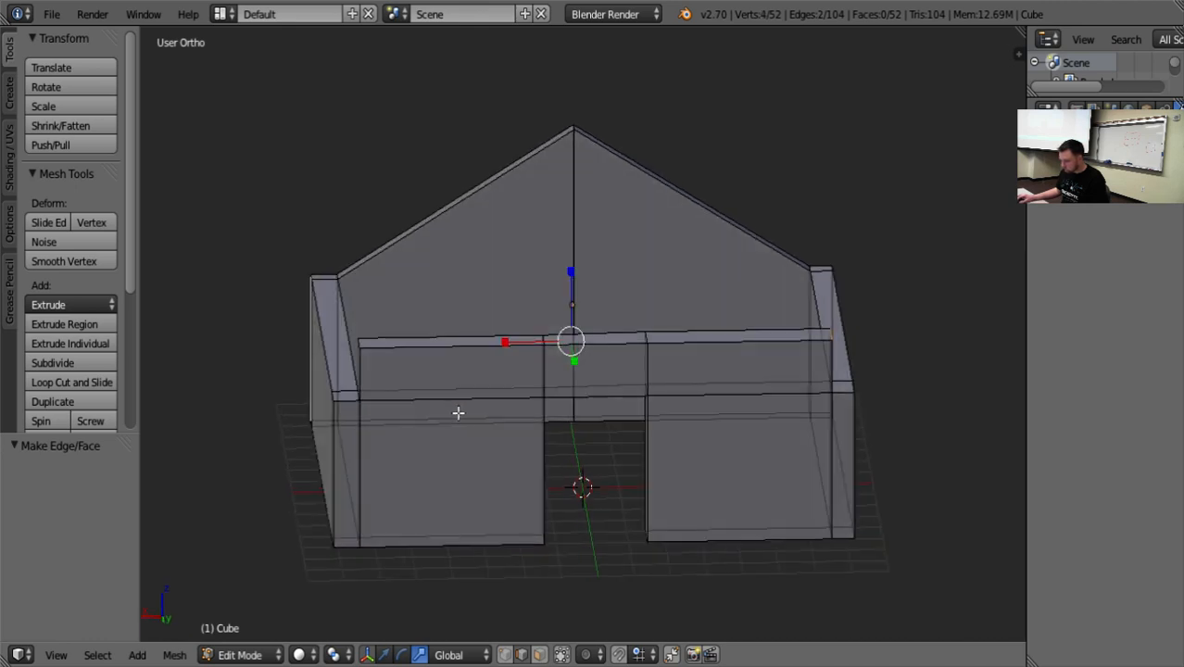
right_click(361, 344)
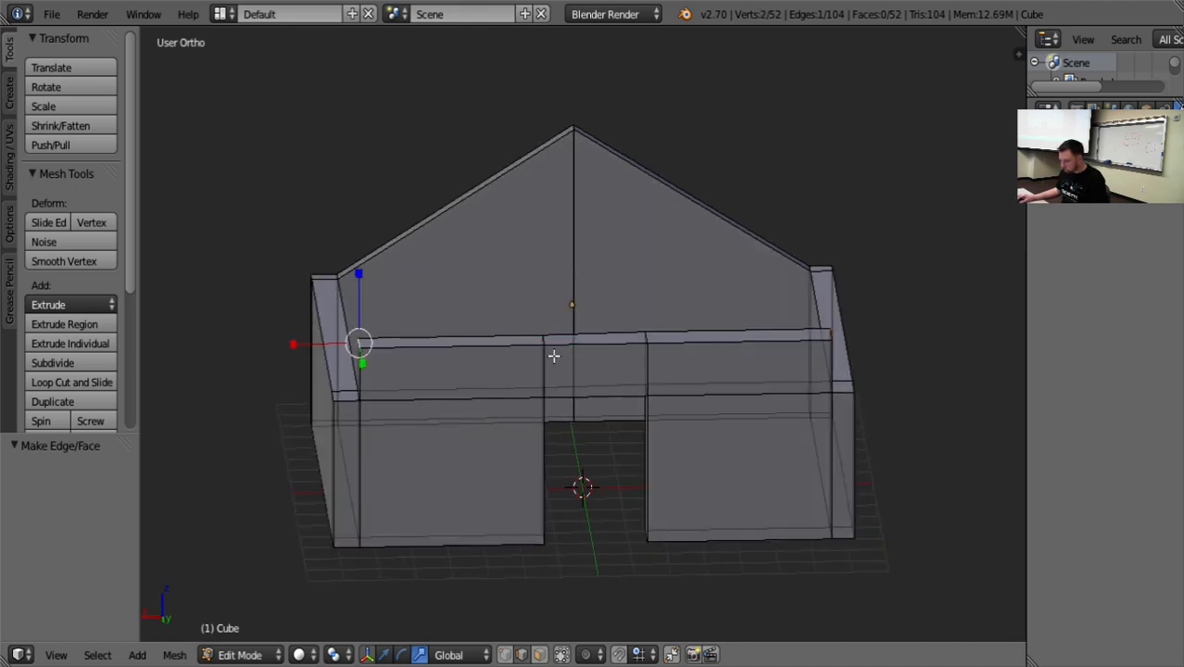
shift+right_click(833, 335)
shift+right_click(833, 336)
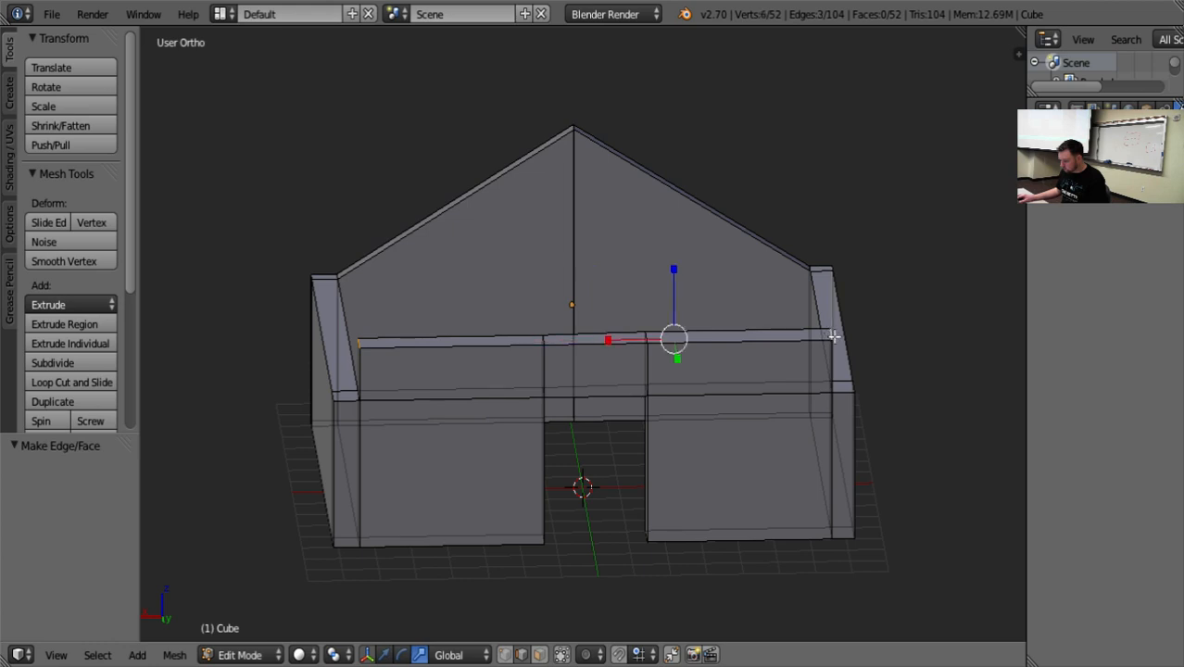
key(a)
mouse_move(933, 373)
middle_down()
mouse_move(925, 340)
mouse_move(929, 370)
middle_up()
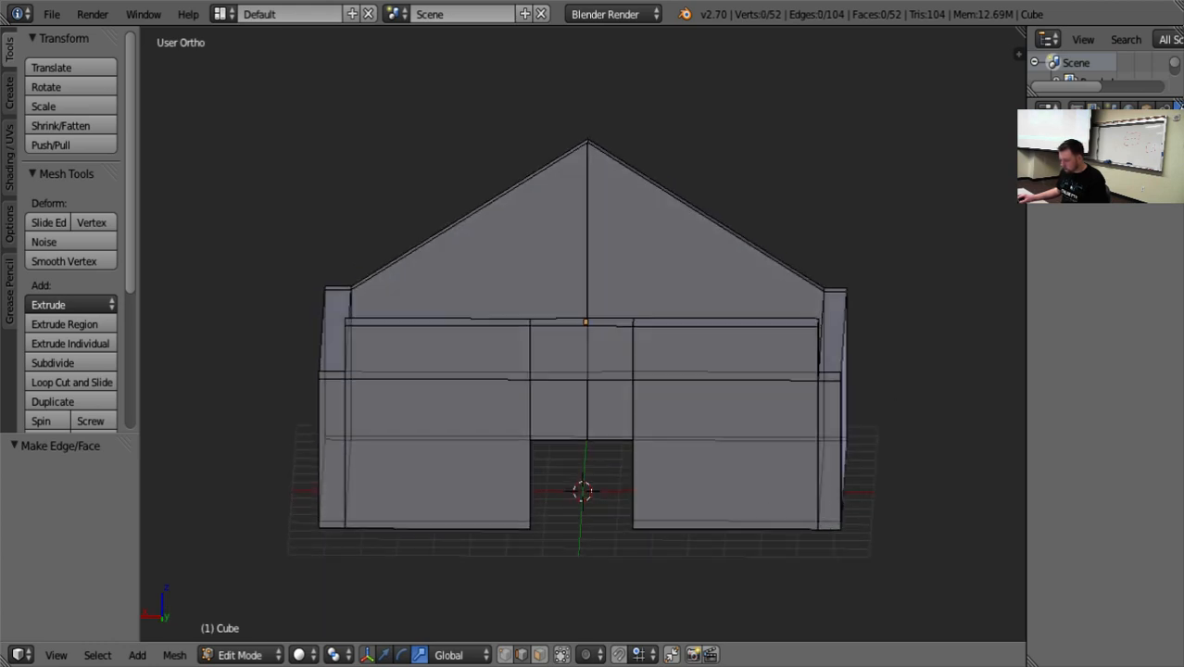
In face selection, select the front wall's three top faces, raise them 2.413 along Z, and clear the selection.
click(542, 660)
middle_drag(628, 500, 629, 548)
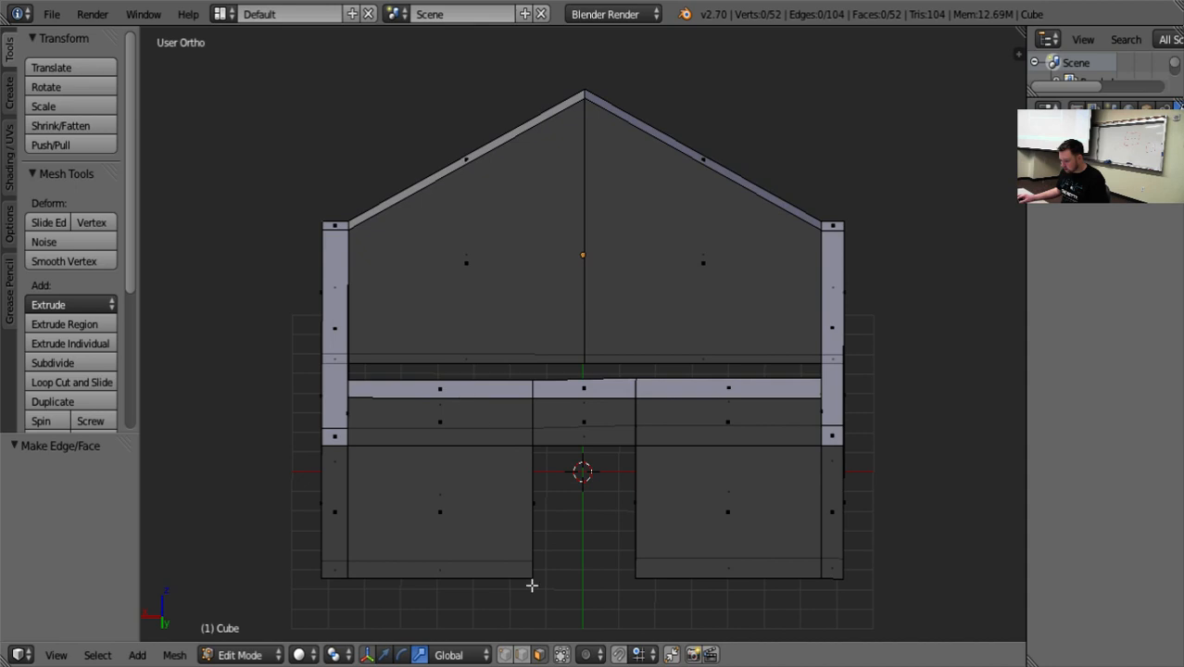
right_click(454, 388)
shift+right_click(554, 394)
shift+right_click(681, 393)
middle_drag(704, 517, 684, 447)
click(385, 655)
drag(579, 208, 586, 115)
key(a)
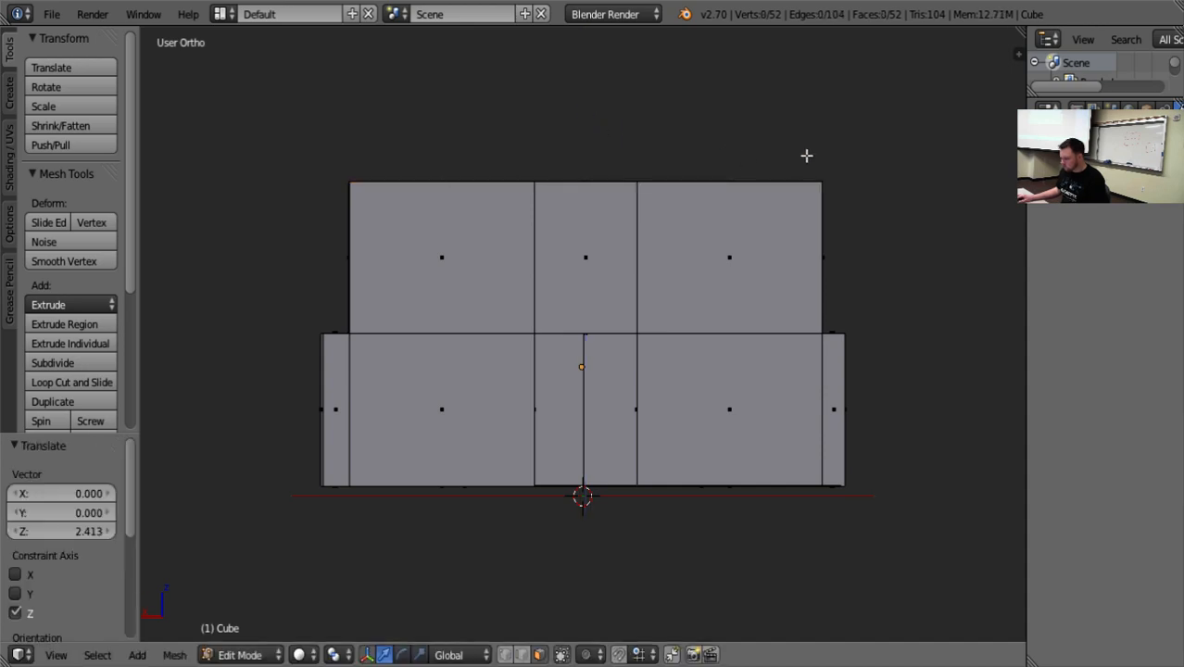
In edge selection, select the two outer end edges of the front wall's top and scale them to about 0.275 along X.
middle_drag(806, 154, 802, 197)
right_click(836, 206)
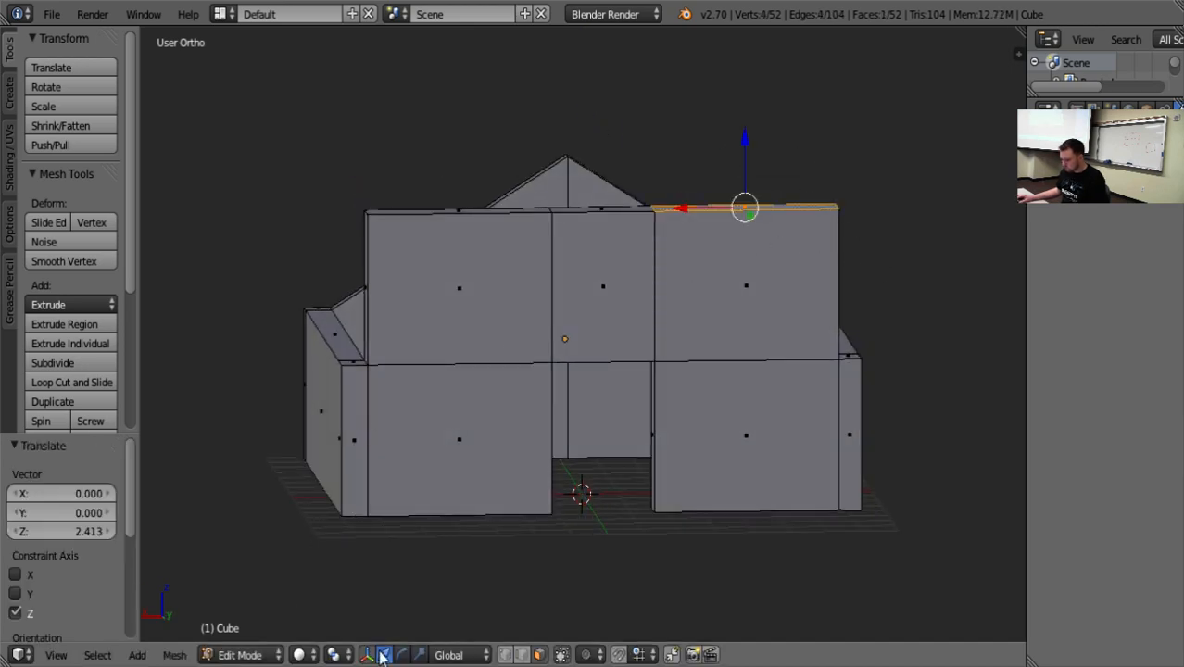
click(540, 655)
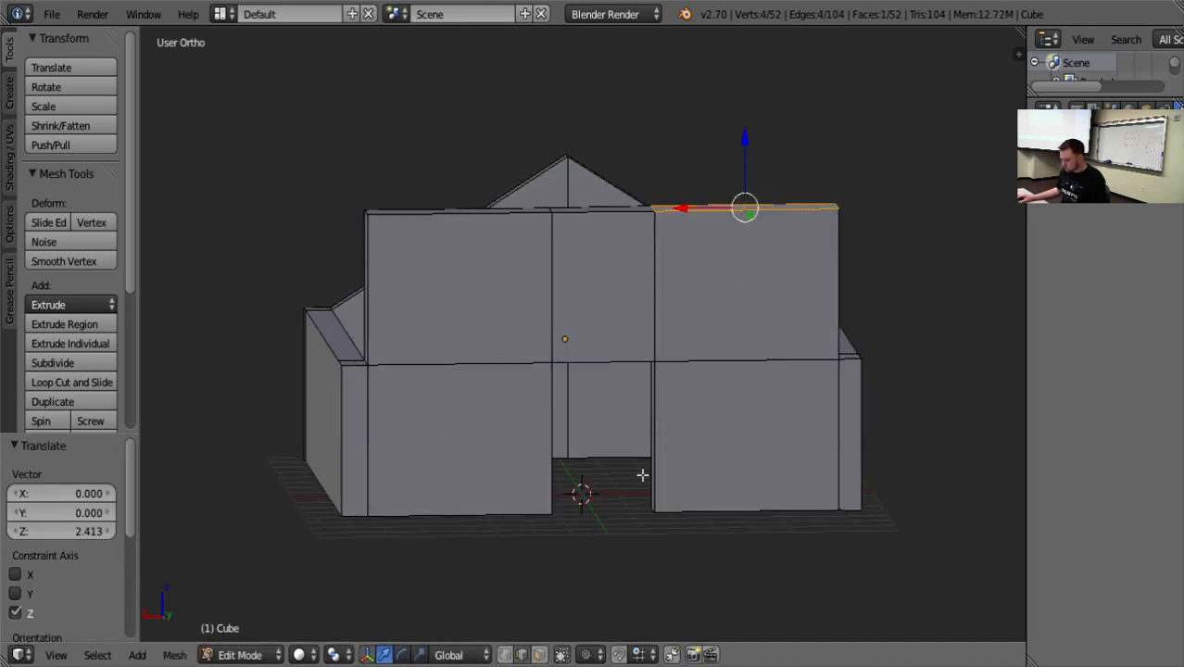
right_click(836, 206)
shift+right_click(371, 213)
middle_drag(367, 231, 389, 356)
right_click(376, 270)
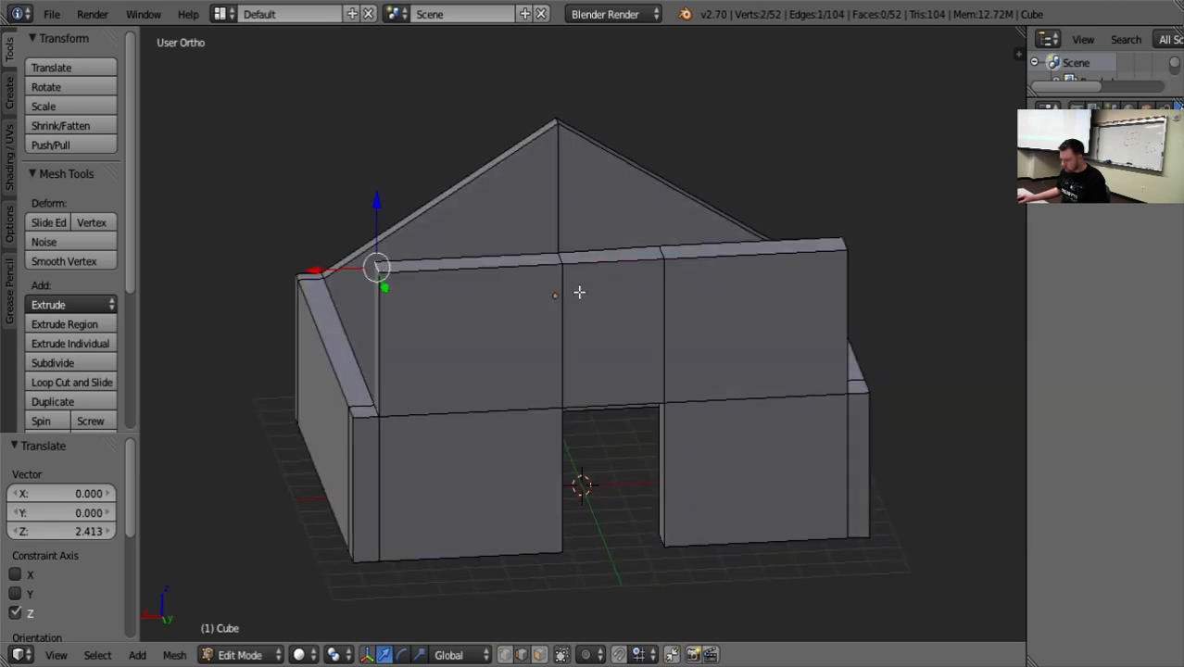
shift+right_click(846, 243)
key(s)
key(x)
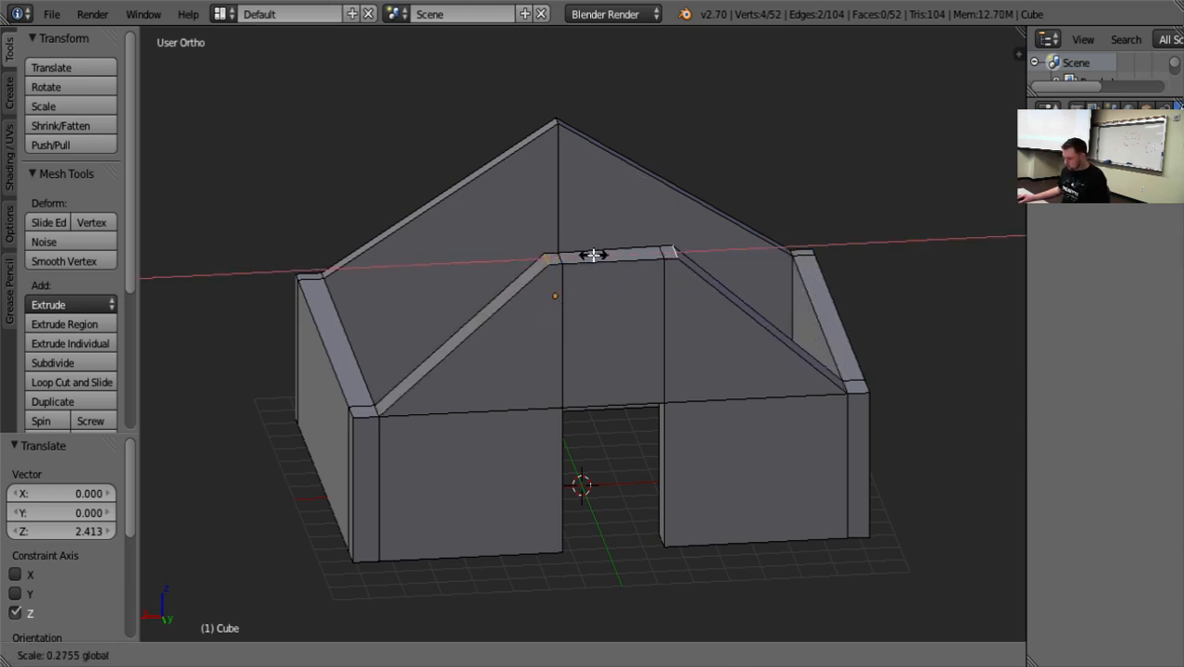
click(593, 255)
Select all four short cross edges on top of the front gable and scale them to about 0.28 along X.
middle_drag(597, 327, 587, 355)
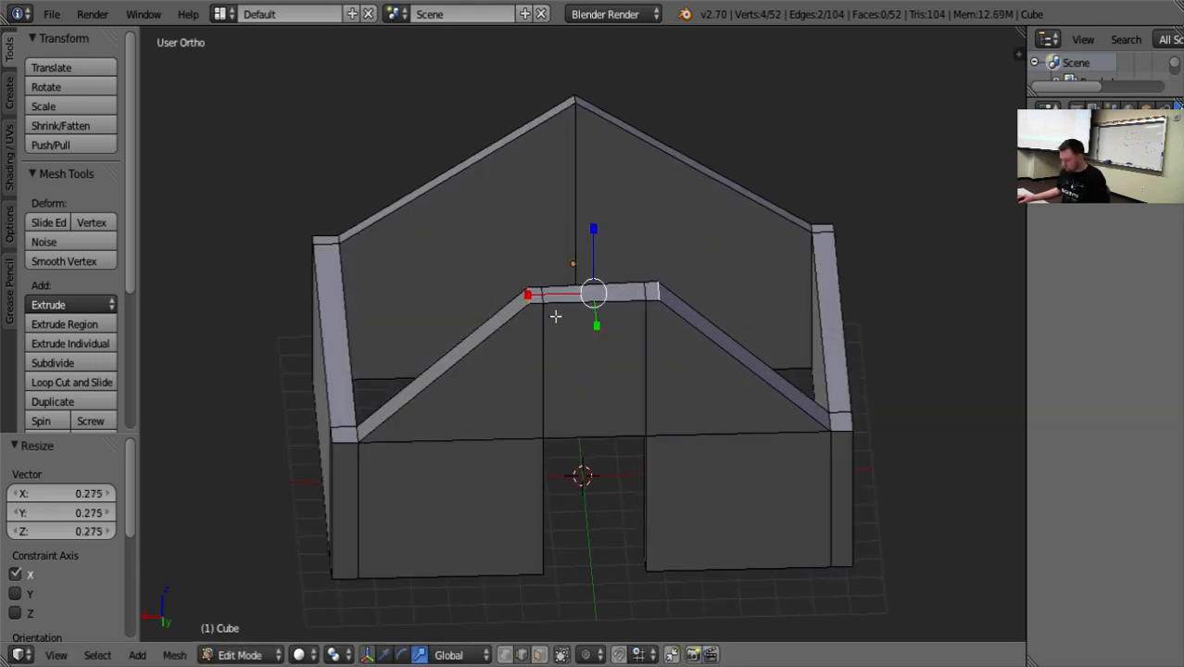
key(ctrl+space)
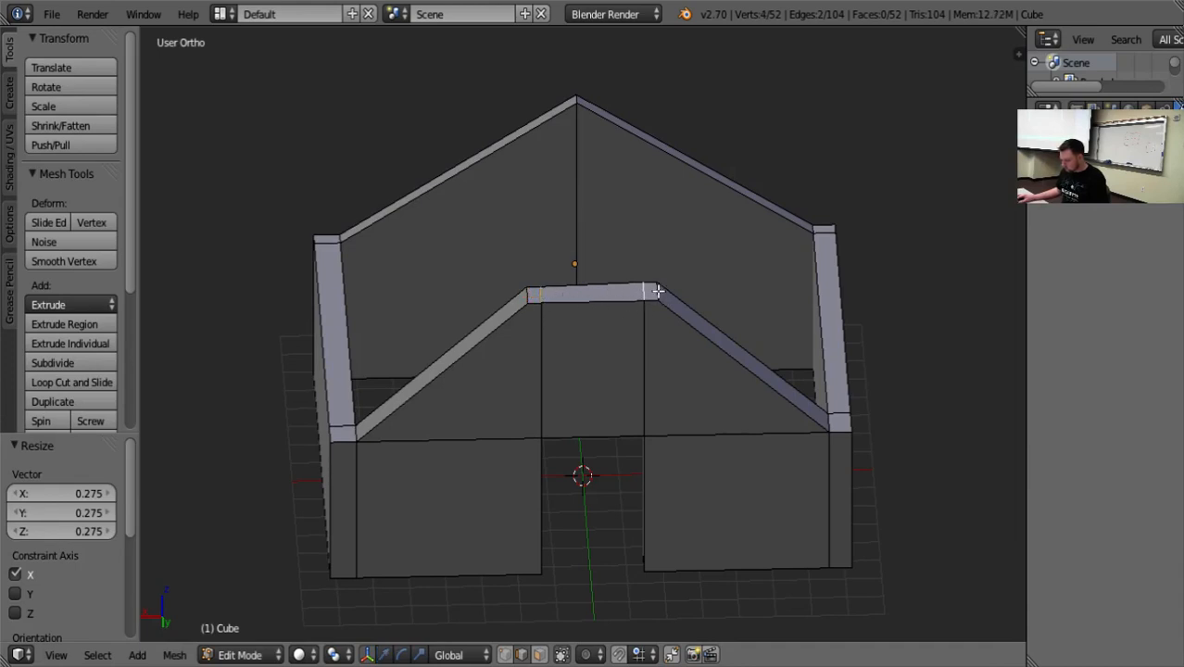
key(ctrl+space)
key(s)
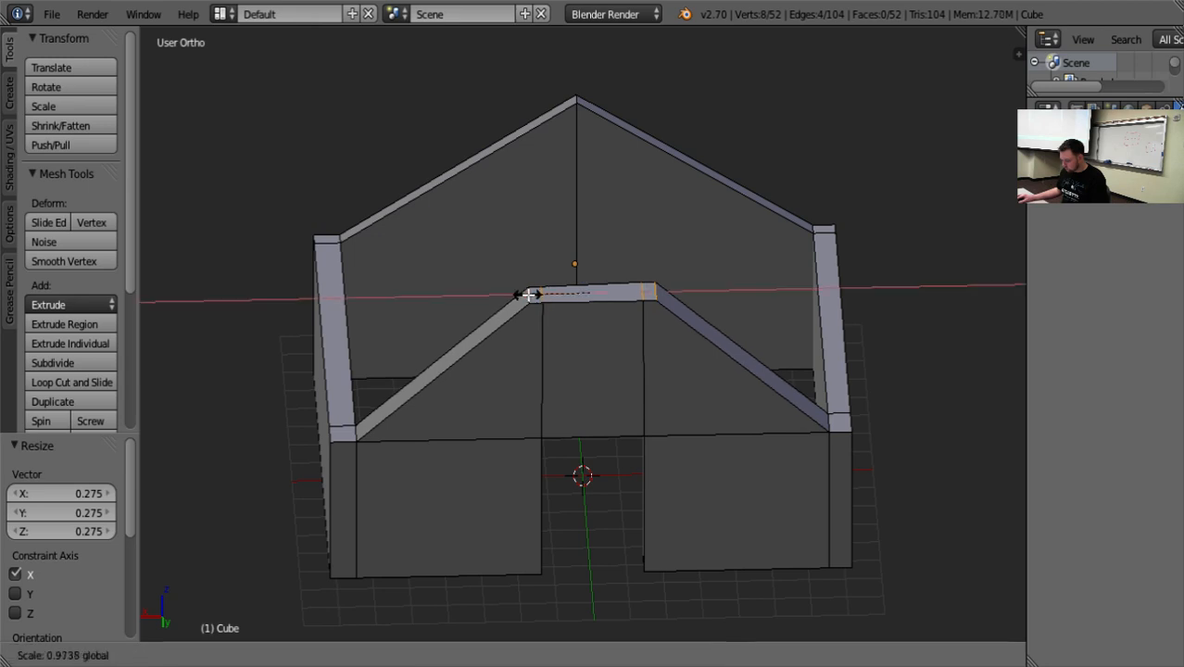
key(x)
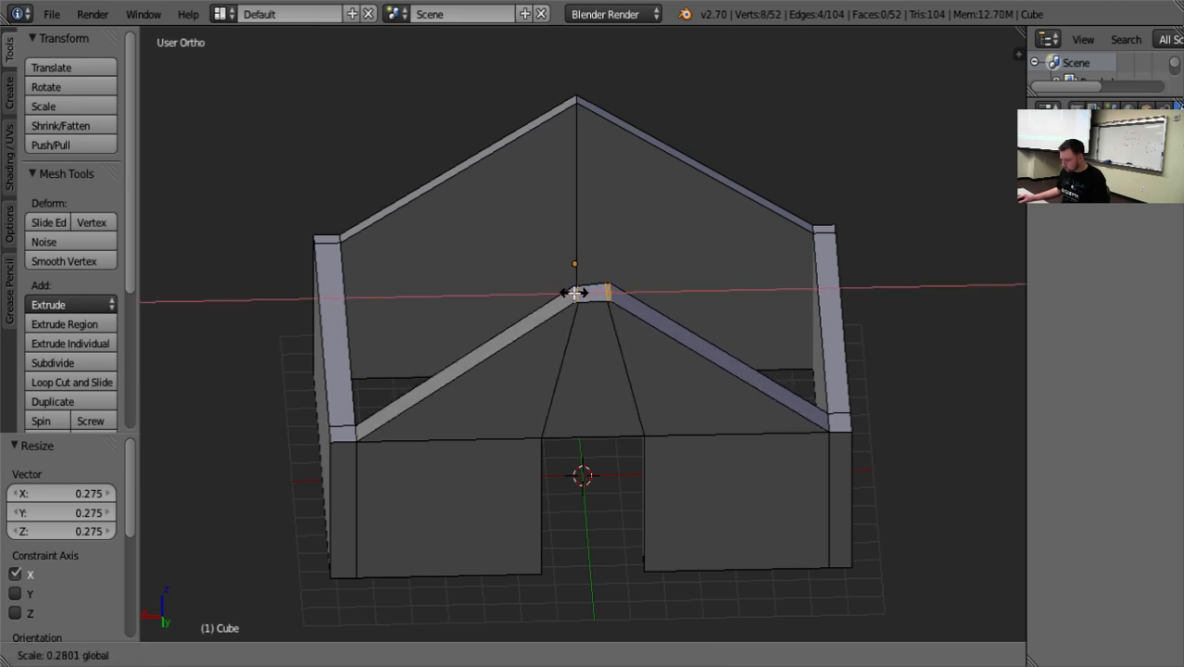
click(574, 293)
click(532, 297)
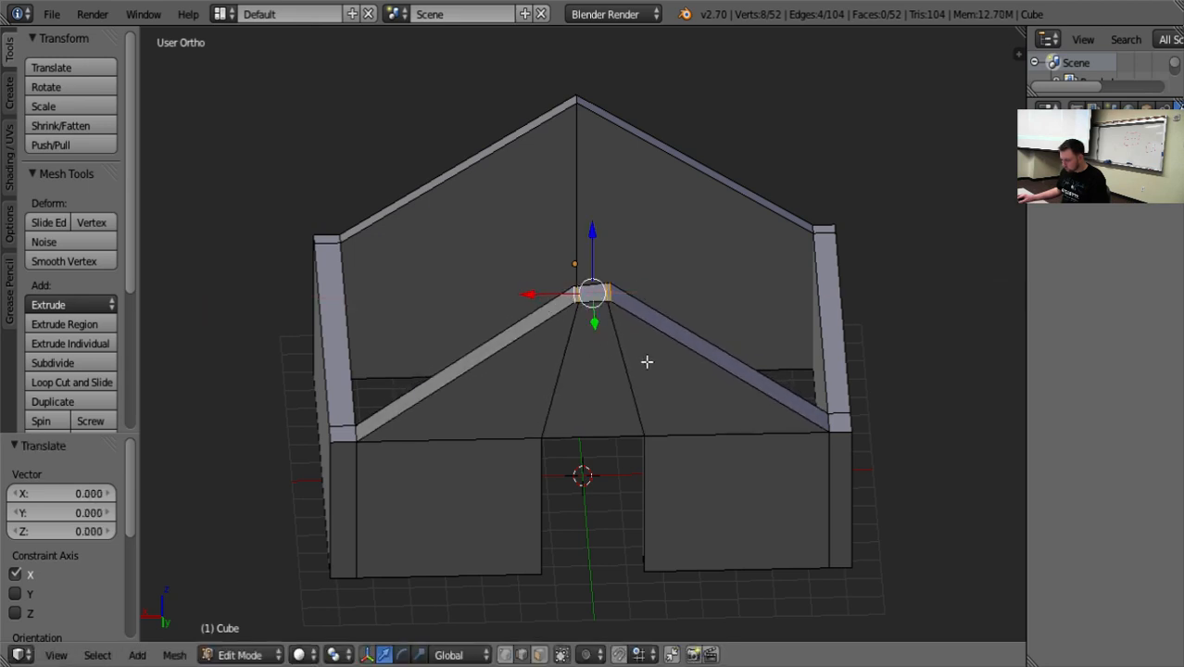
scroll(650, 414, up, 3)
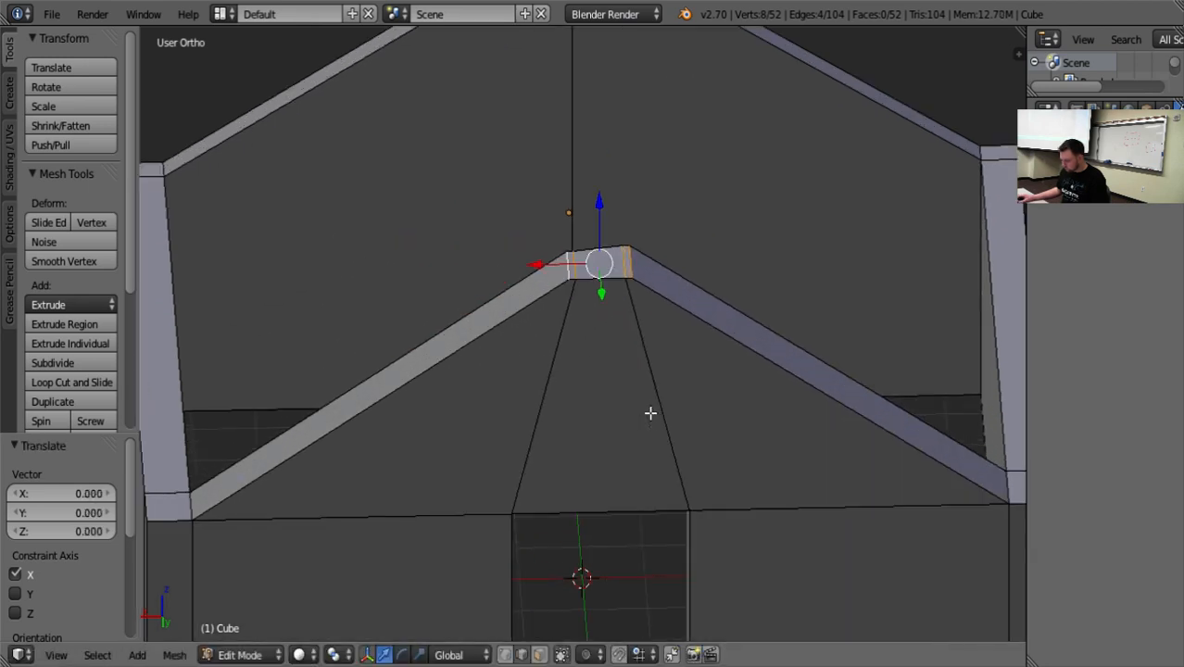
Examine the front gable's narrow peak and the wall above the doorway from above, outside and below.
right_click(630, 262)
scroll(690, 382, up, 2)
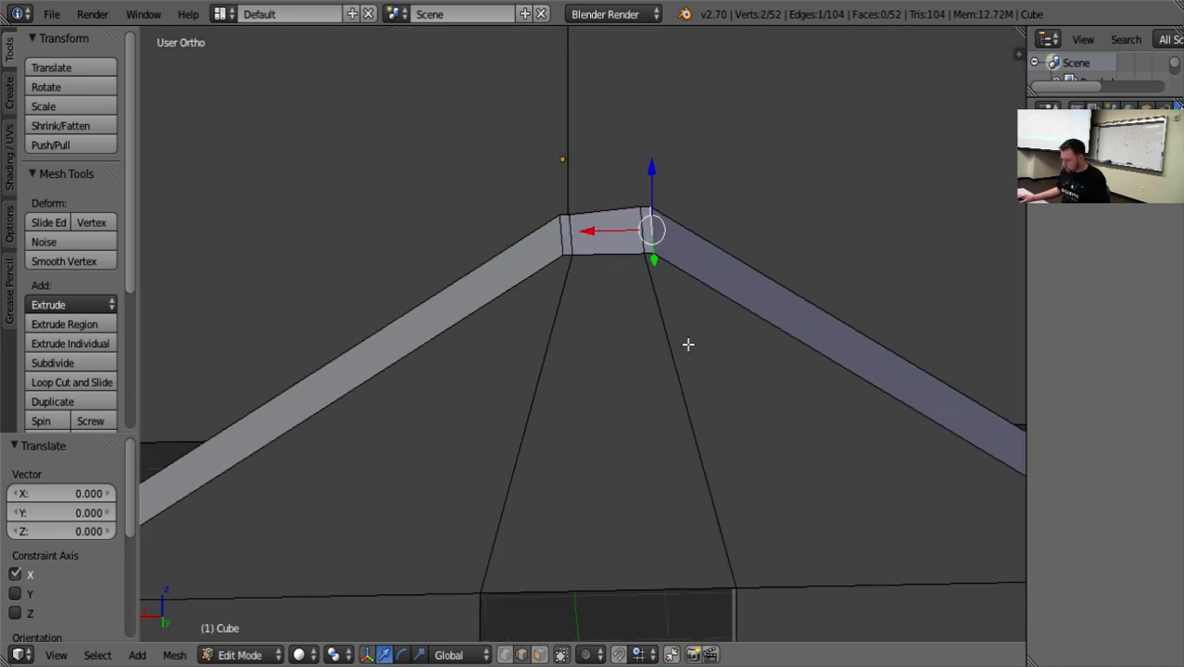
scroll(688, 343, down, 4)
middle_drag(701, 362, 646, 321)
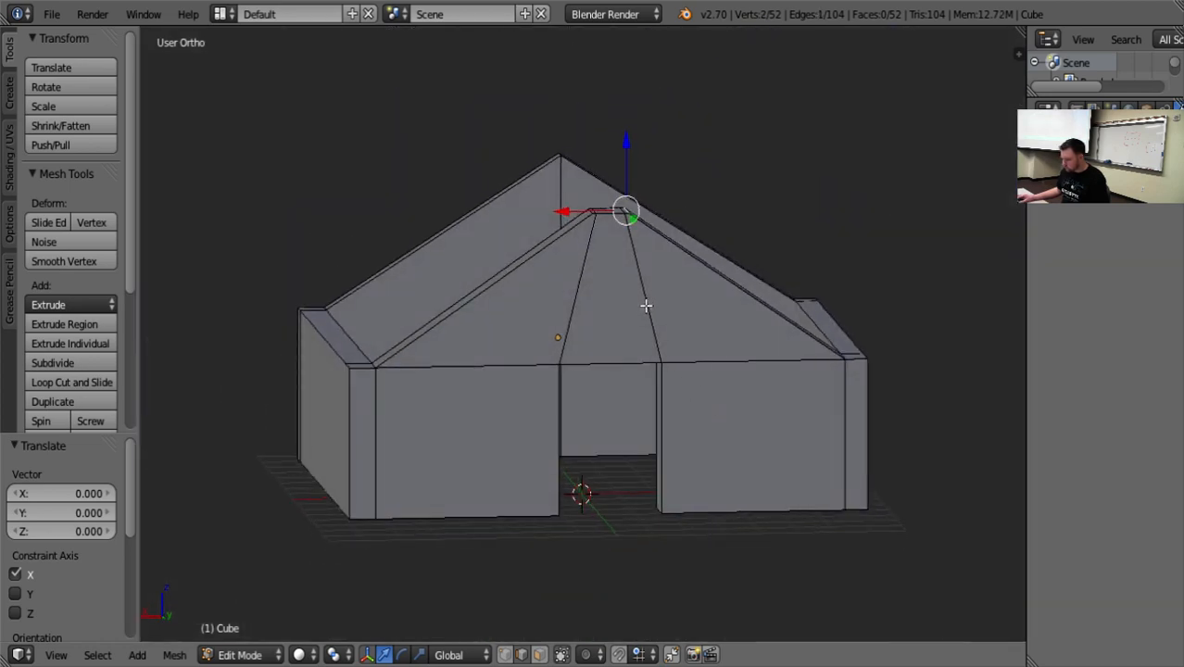
right_click(646, 306)
middle_drag(574, 322, 546, 283)
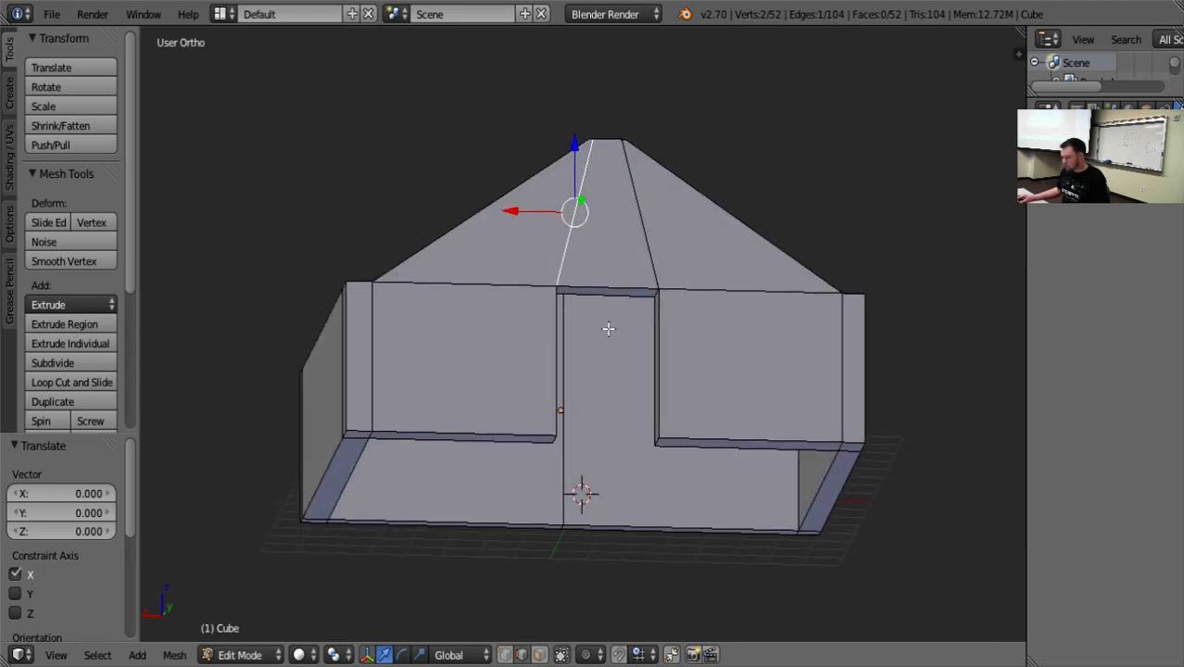
middle_drag(608, 328, 550, 360)
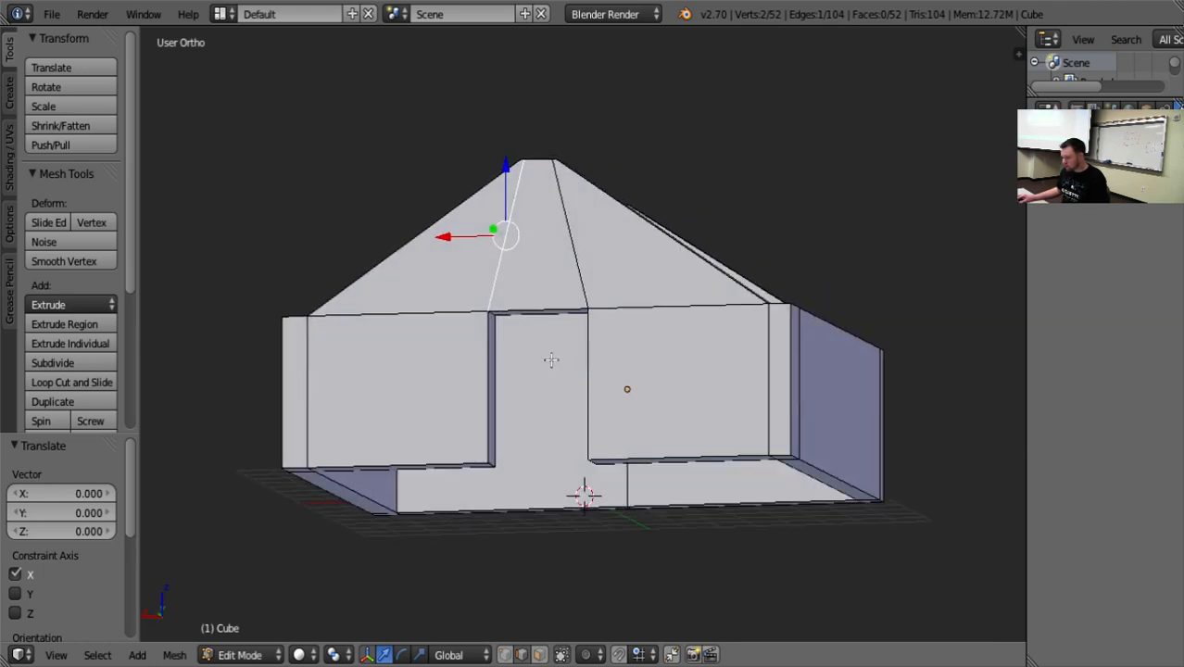
In vertex selection, merge the two outer-face vertices at the -X end of the front gable's flat peak, using At Last.
click(505, 655)
right_click(487, 313)
key(KP_Decimal)
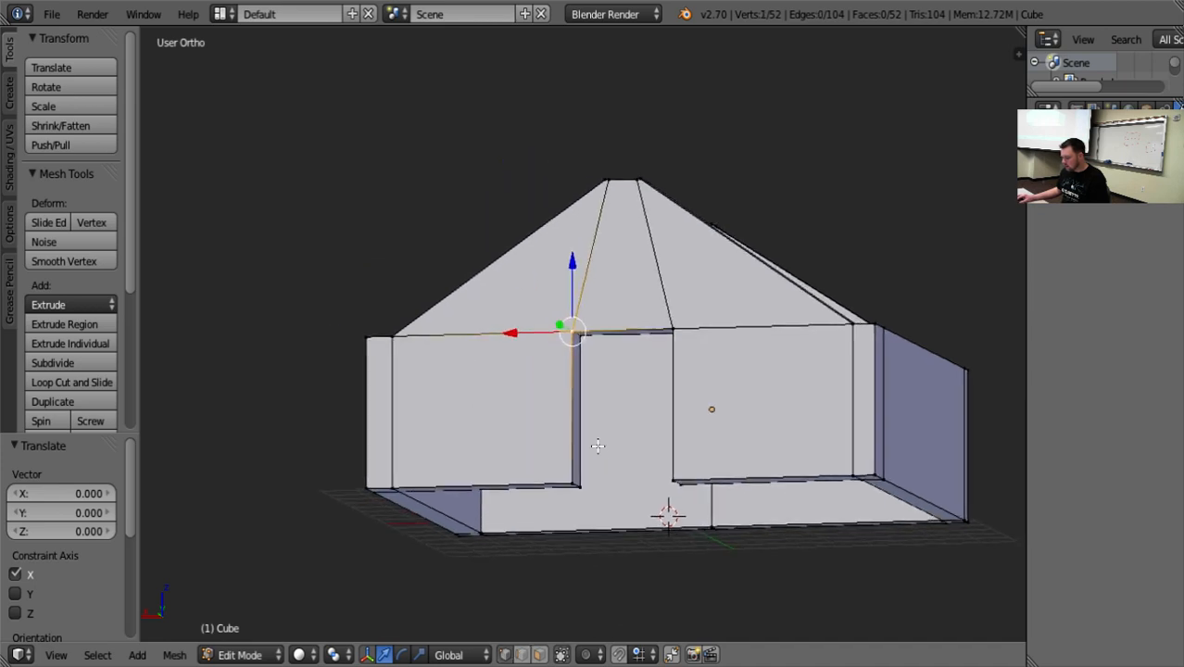
scroll(723, 335, down, 12)
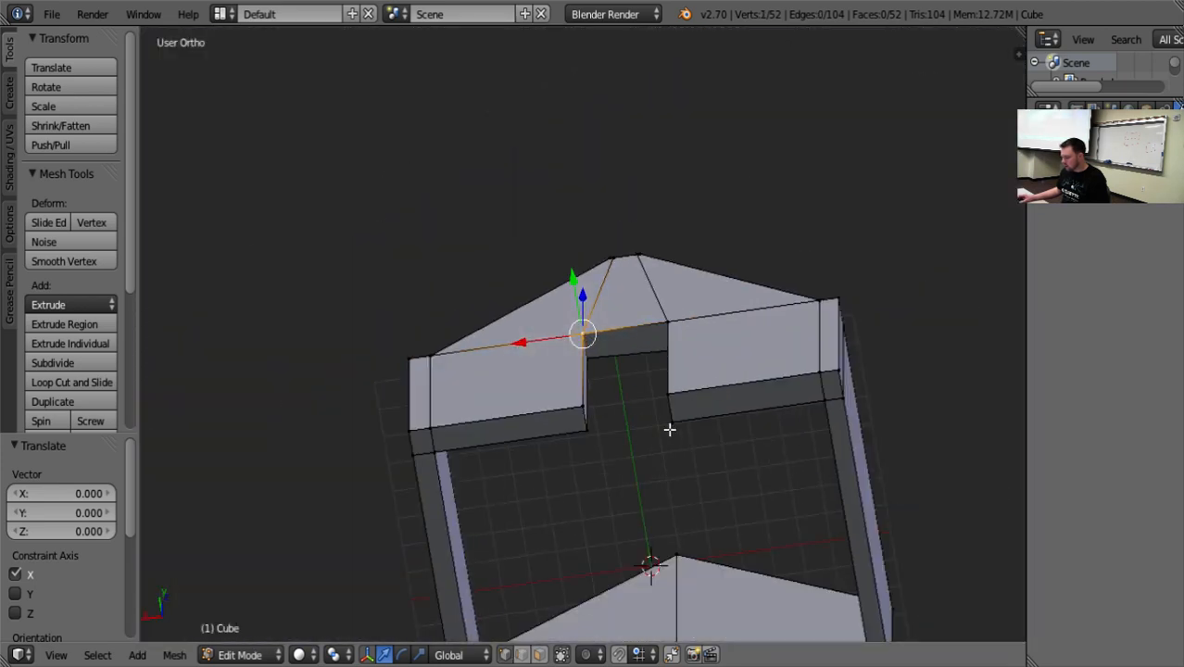
mouse_move(669, 428)
middle_down()
mouse_move(632, 380)
mouse_move(487, 423)
mouse_move(627, 488)
mouse_move(684, 500)
mouse_move(655, 503)
mouse_move(681, 621)
mouse_move(666, 446)
middle_up()
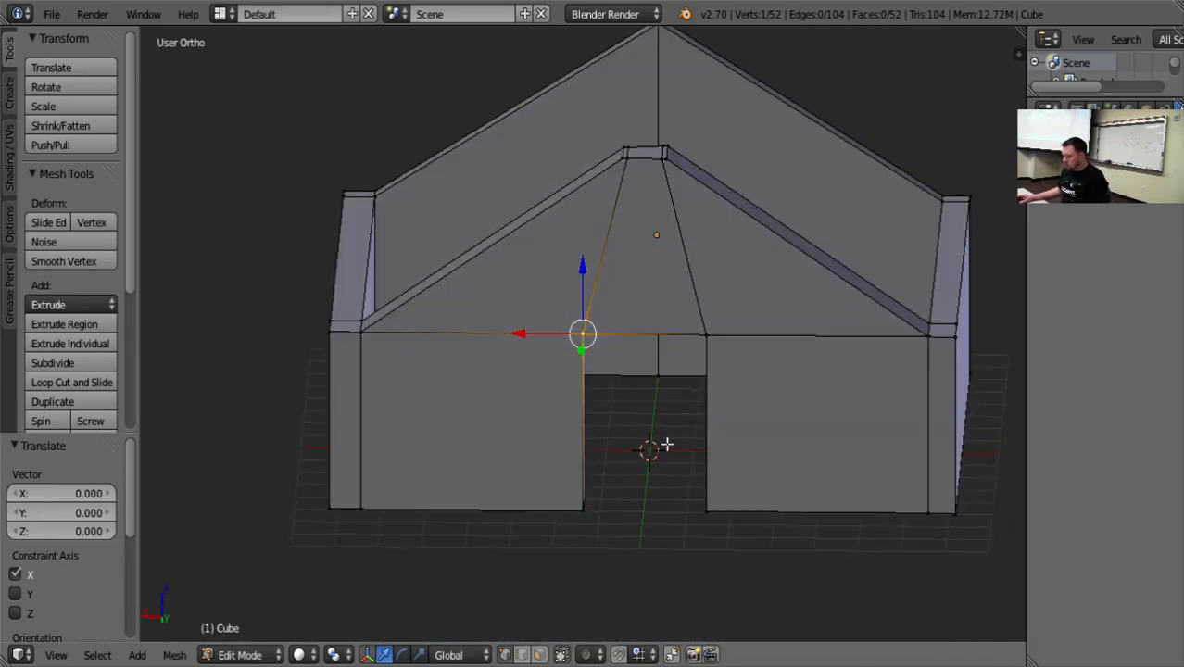
scroll(666, 446, up, 2)
right_click(703, 81)
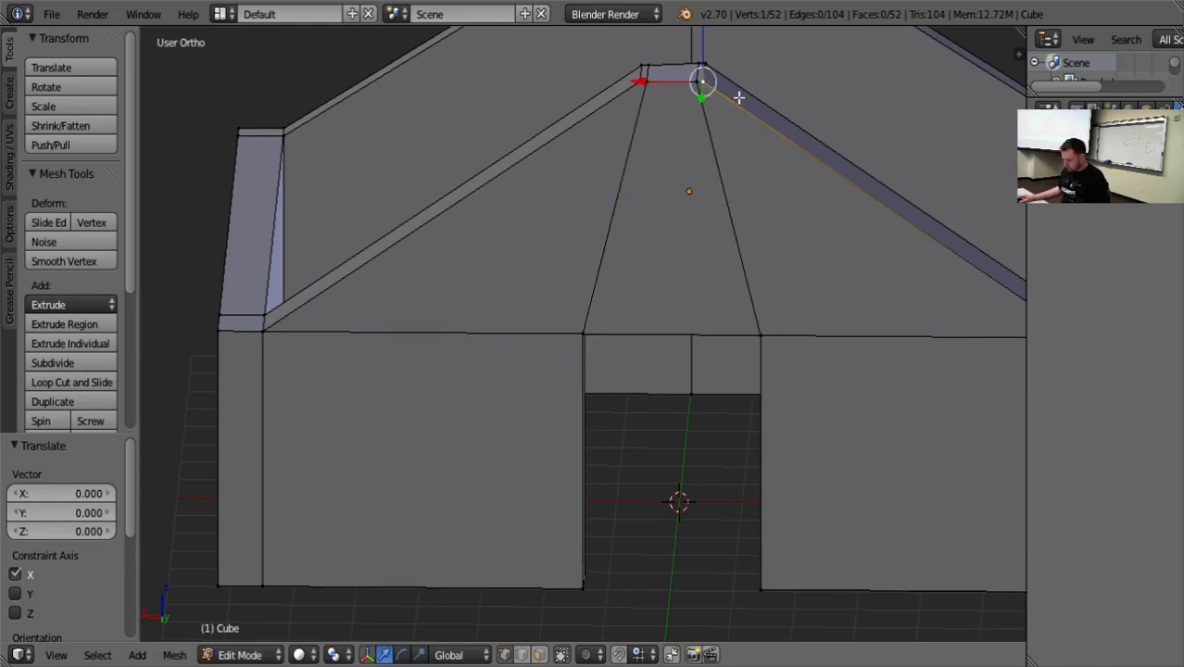
key(KP_Decimal)
scroll(589, 422, up, 7)
middle_drag(594, 392, 601, 423)
scroll(581, 422, up, 5)
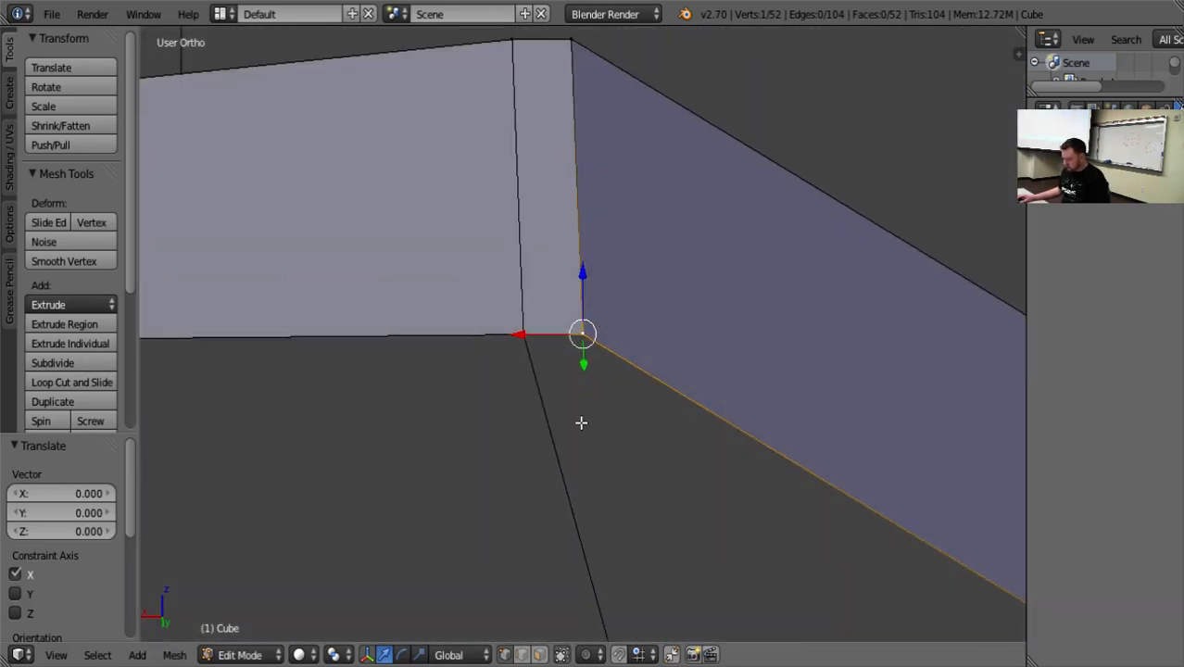
shift+right_click(521, 335)
key(alt+m)
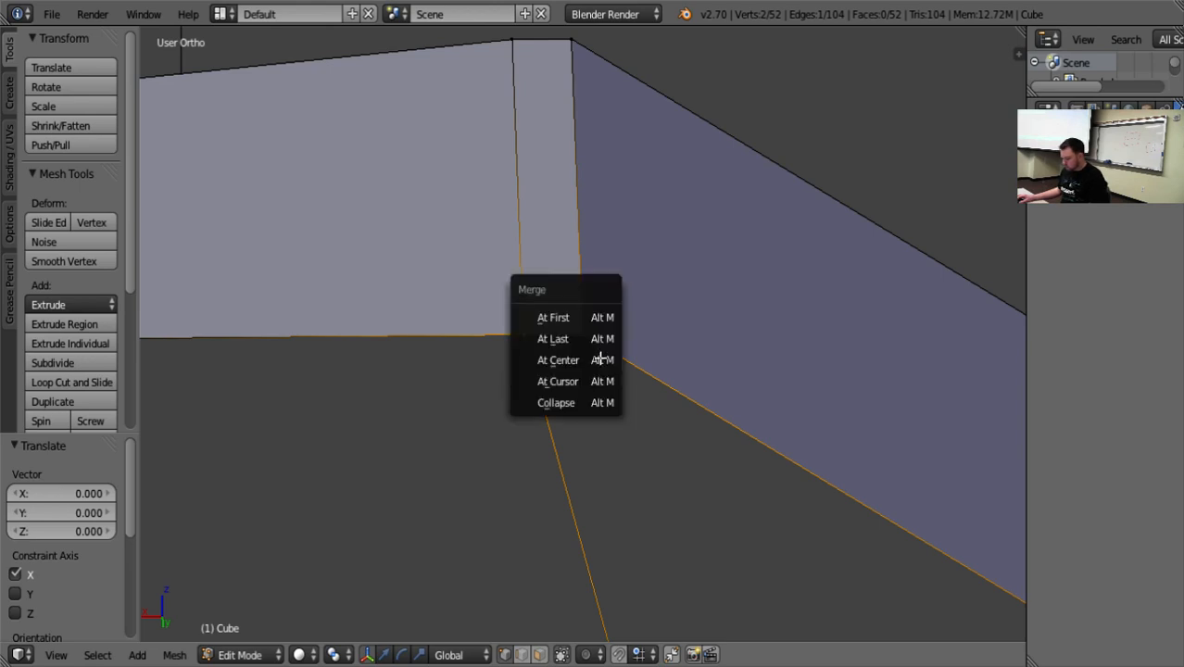
click(596, 347)
Merge the two inner-face vertices at the -X end of the front gable's peak, using At Last.
scroll(593, 345, down, 5)
middle_drag(593, 344, 574, 277)
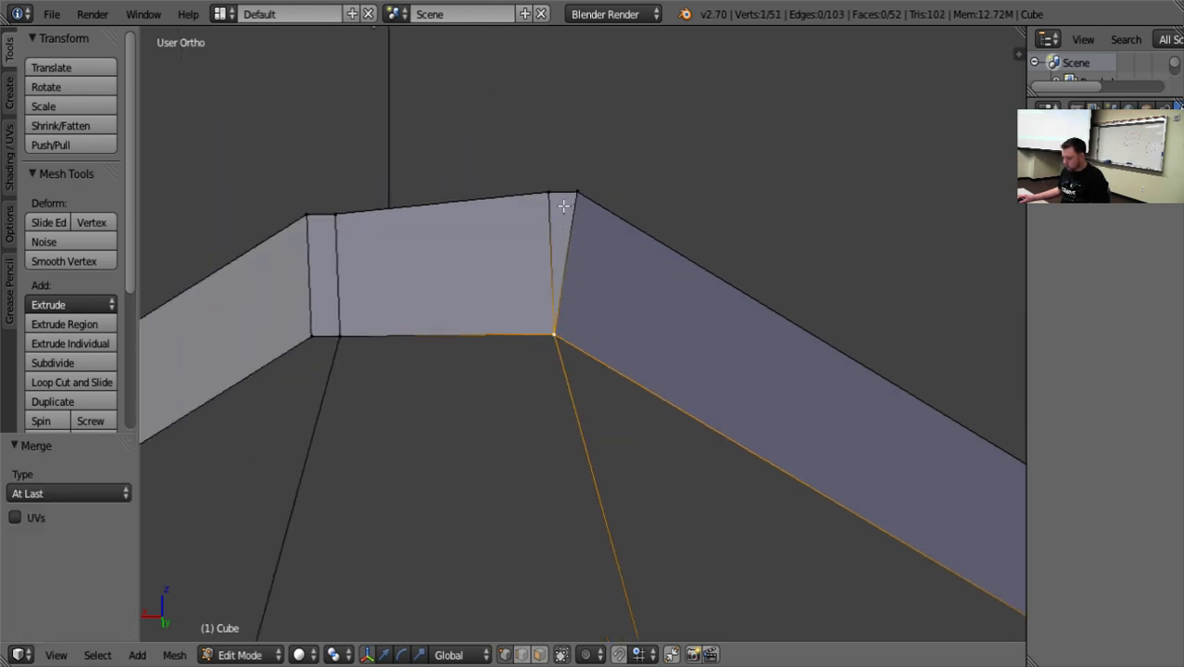
shift+right_click(575, 193)
key(alt+m)
click(552, 212)
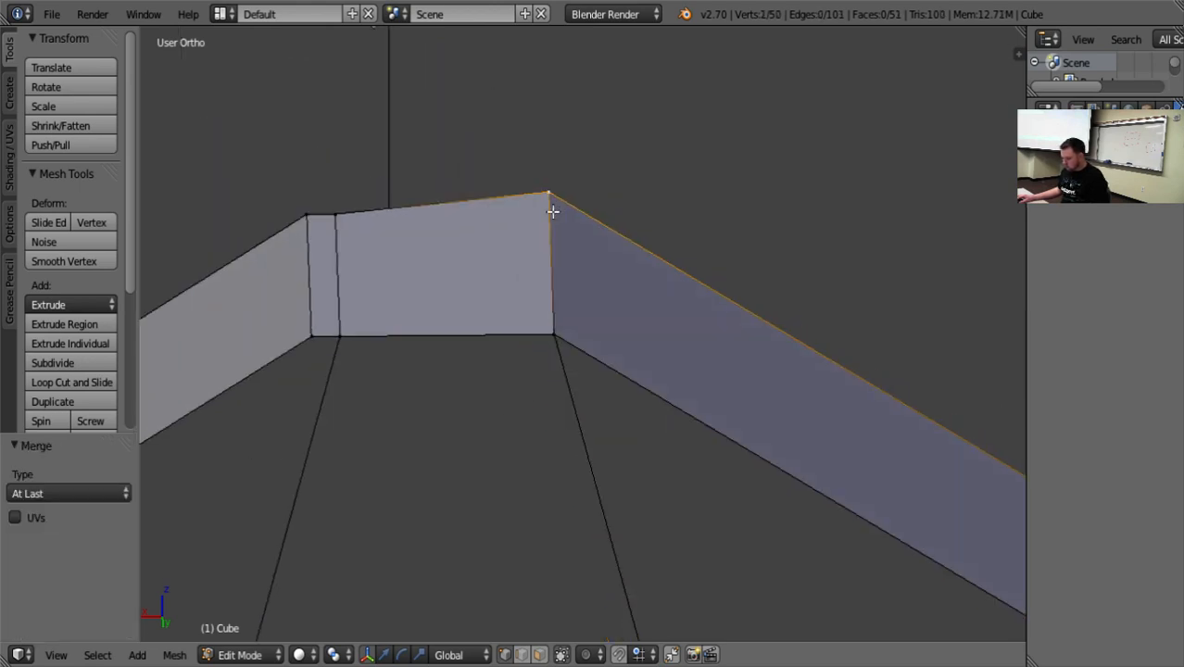
At the +X end of the front gable's peak, merge the inner and the outer vertex pairs, each using At Last.
right_click(306, 215)
shift+right_click(334, 216)
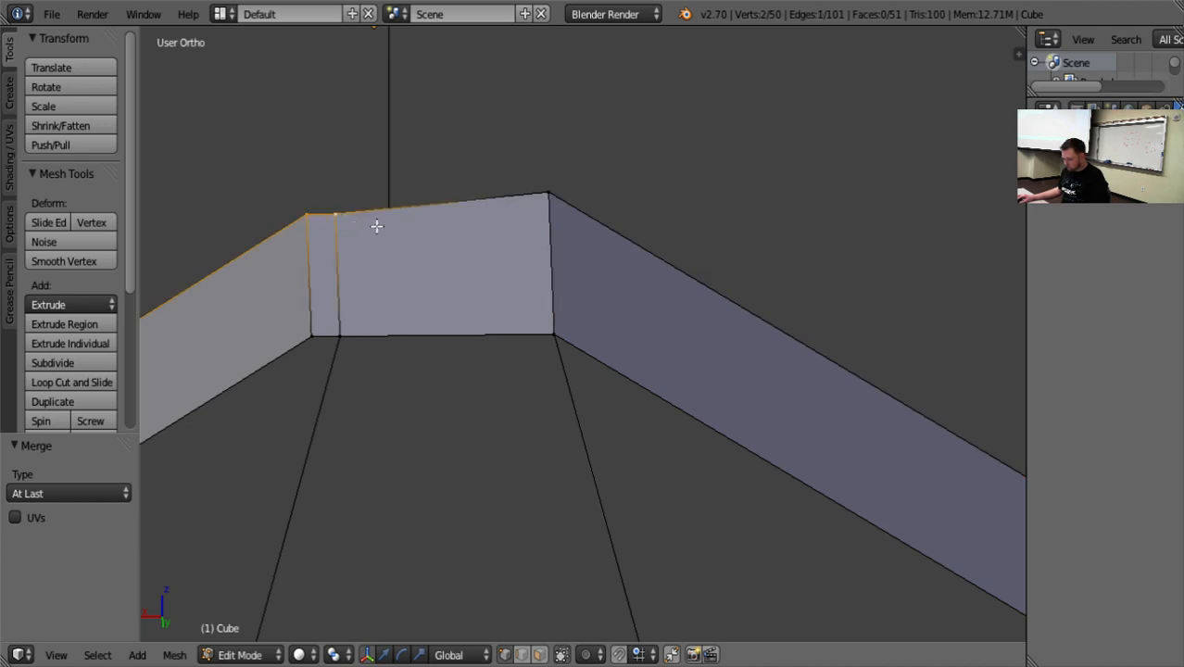
key(alt+m)
click(354, 253)
right_click(316, 332)
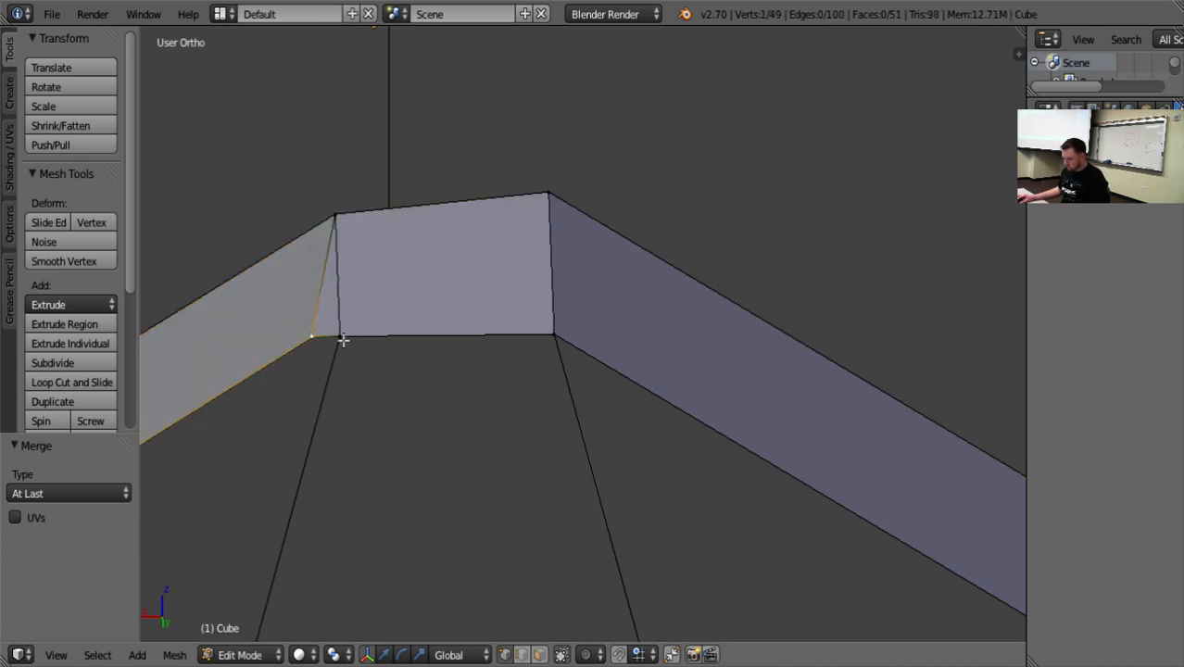
right_click(345, 336)
right_click(319, 336)
shift+right_click(344, 336)
key(alt+m)
click(360, 338)
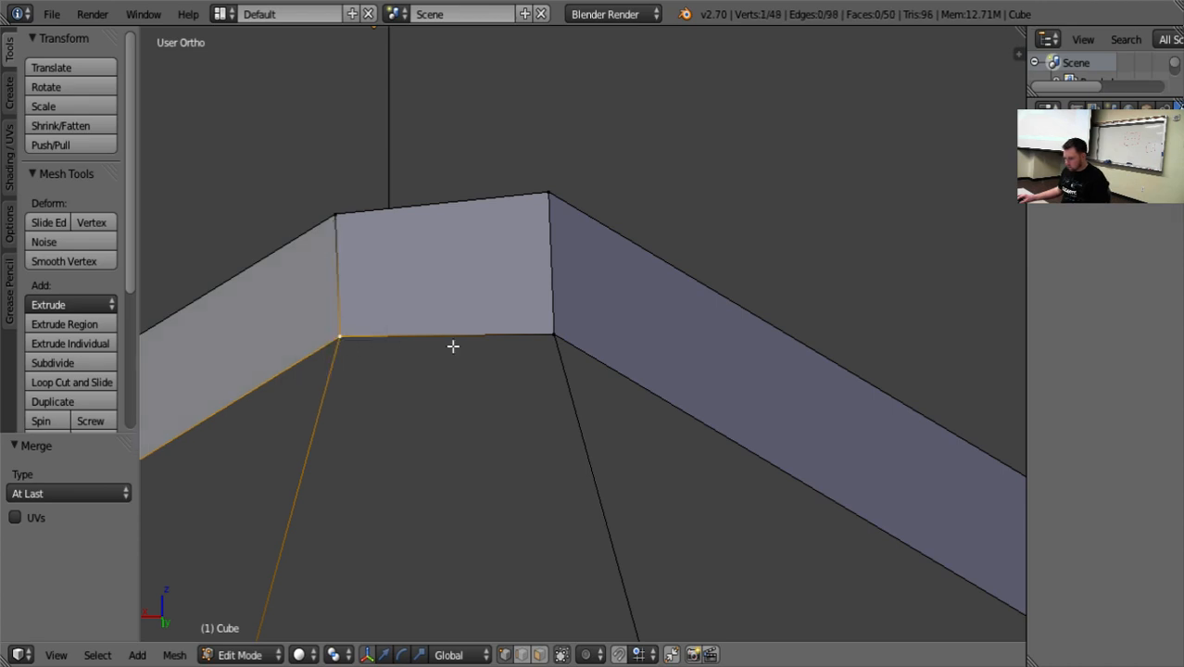
Merge the peak's two outer vertices and its two inner vertices At Center, bringing the front gable to a single ridge point.
mouse_move(582, 364)
middle_down()
mouse_move(582, 320)
mouse_move(582, 366)
mouse_move(579, 341)
middle_up()
scroll(582, 321, down, 4)
shift+right_click(578, 349)
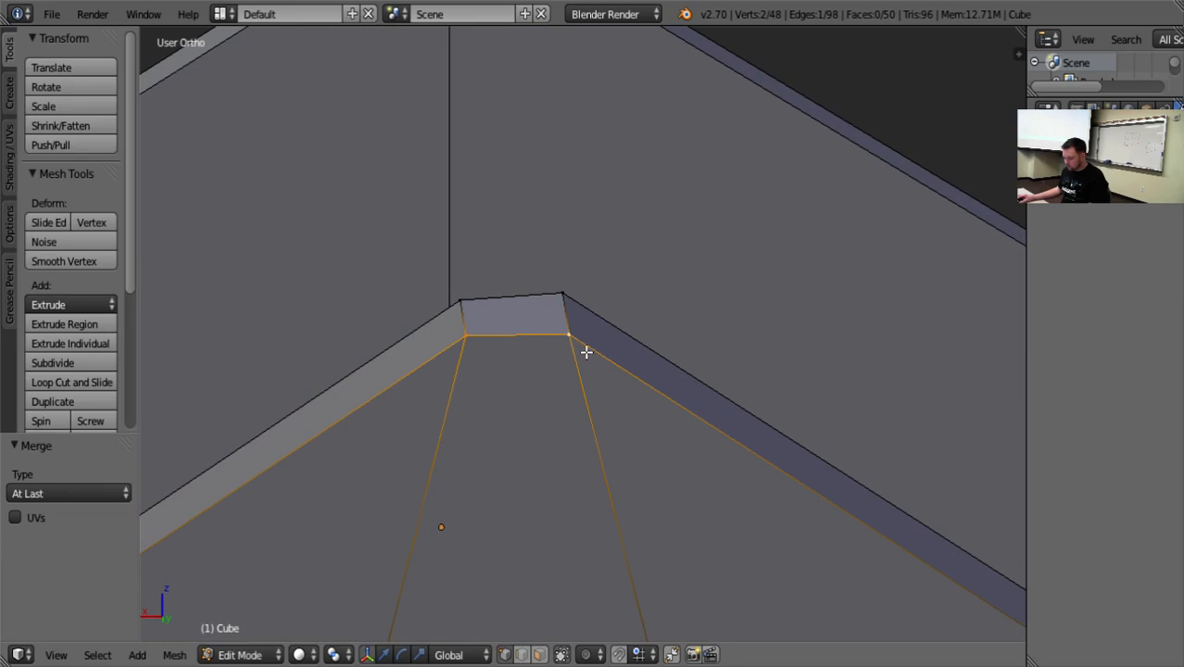
key(alt+m)
click(553, 374)
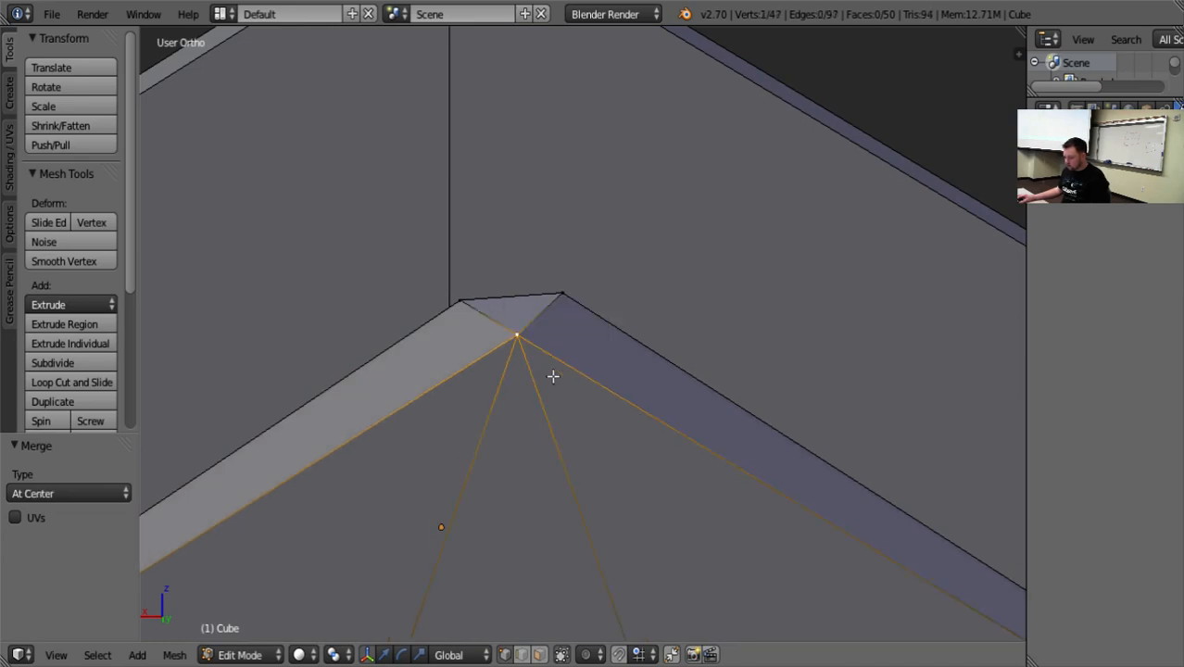
right_click(467, 304)
shift+right_click(560, 298)
key(alt+m)
click(562, 300)
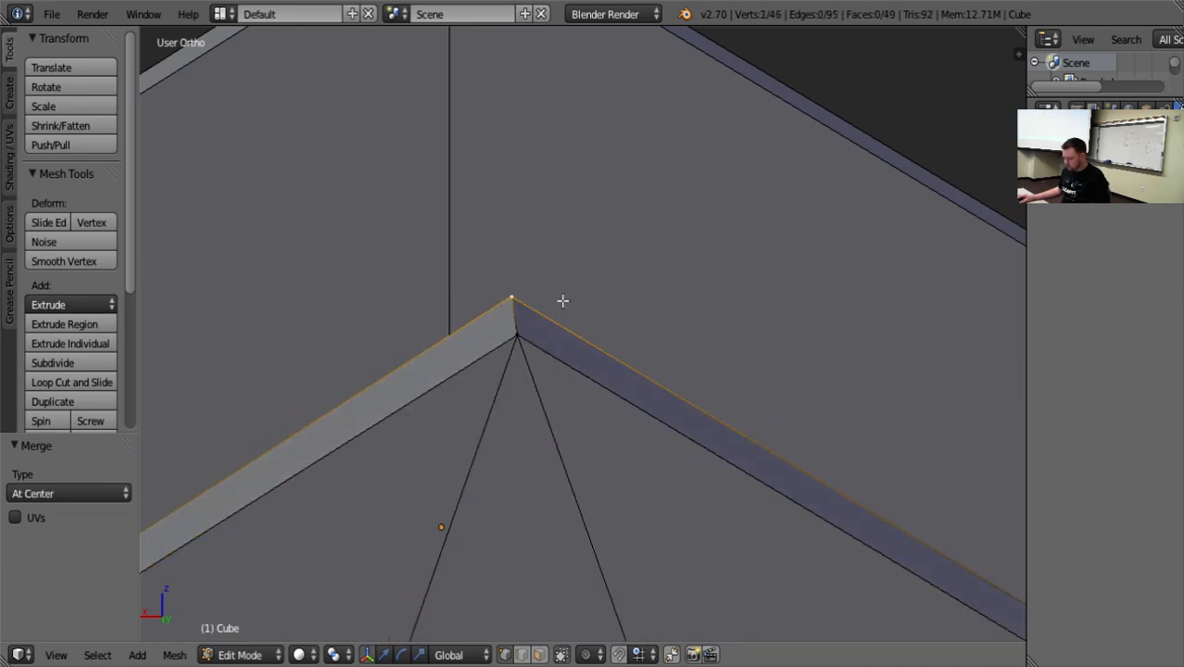
Clear the selection and compare the front and rear gables from several sides of the building.
scroll(565, 306, down, 6)
shift+right_click(644, 387)
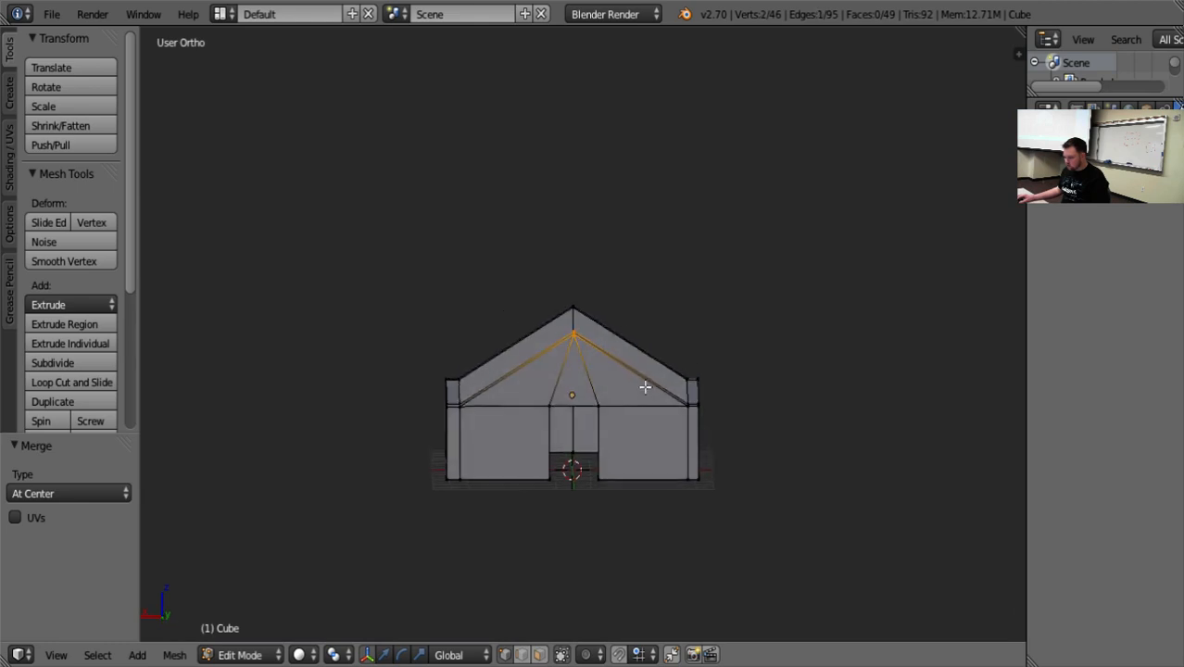
middle_drag(645, 387, 644, 370)
key(a)
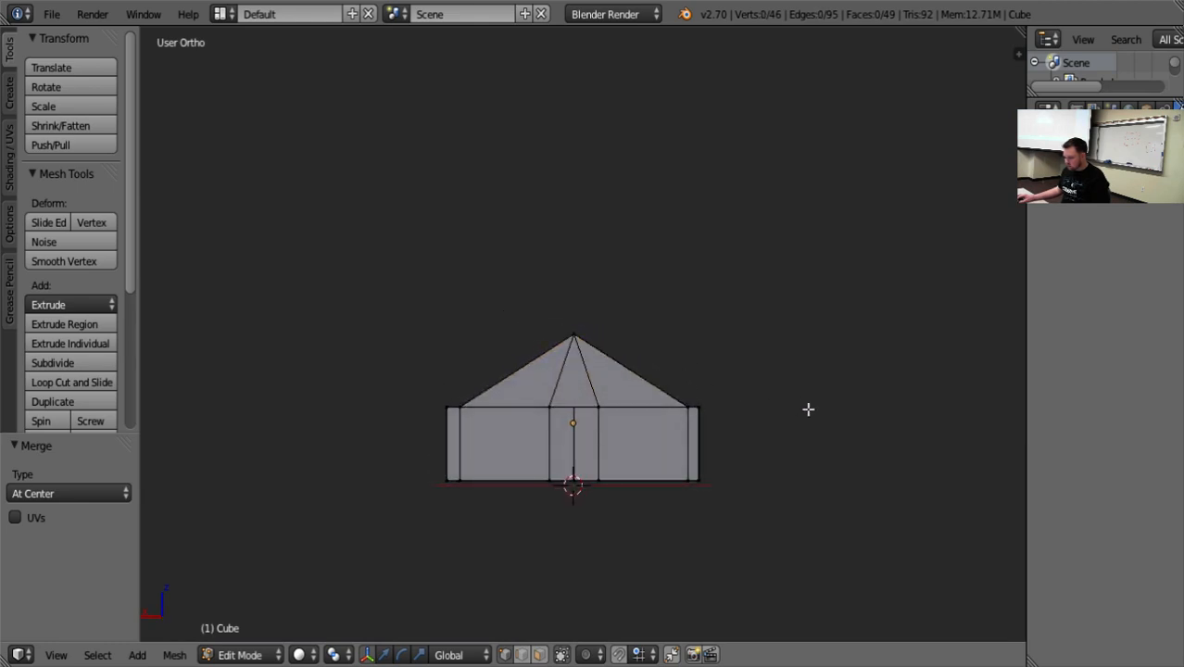
middle_drag(809, 407, 547, 521)
middle_drag(622, 490, 608, 396)
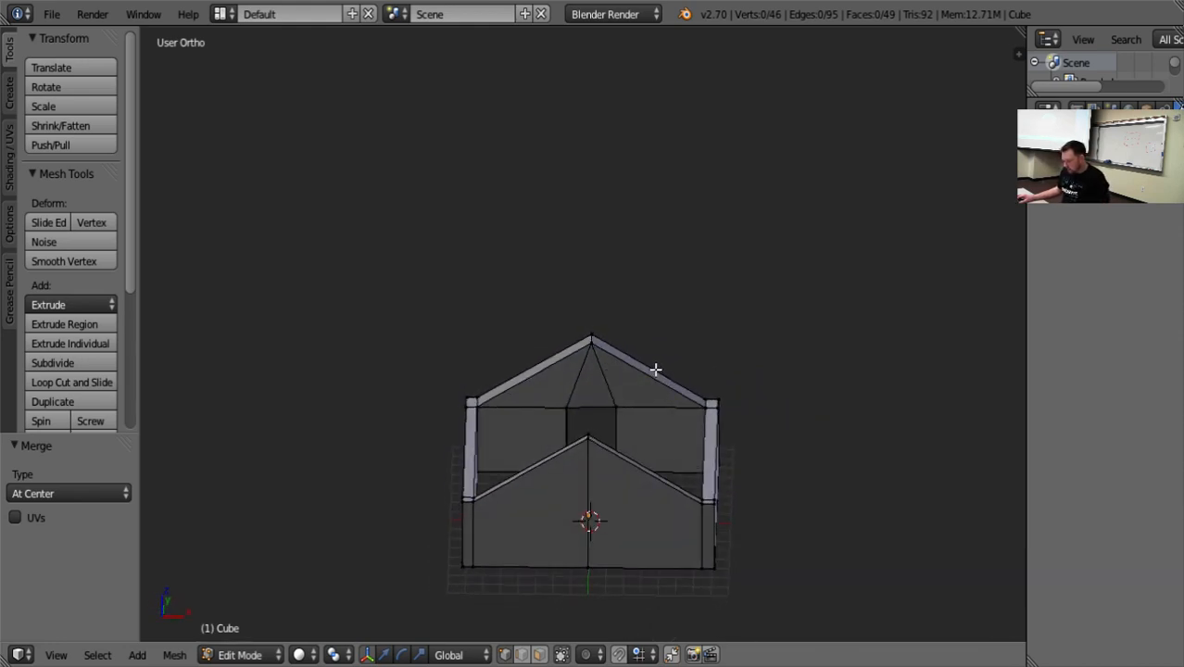
middle_drag(614, 407, 613, 427)
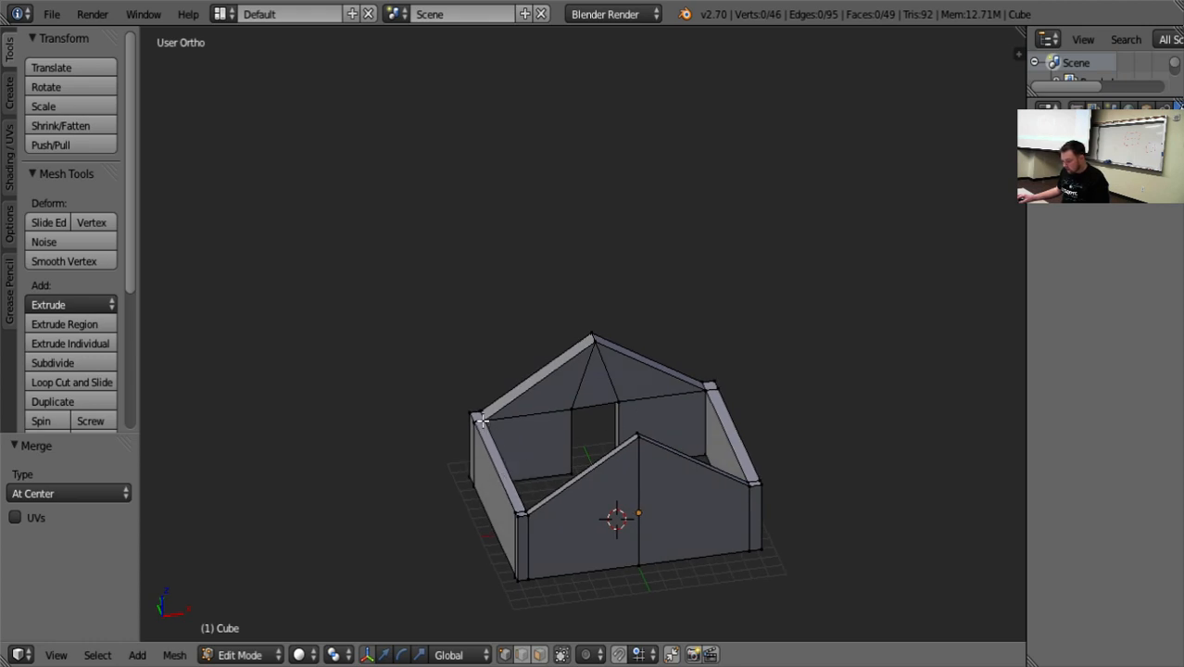
In face selection, select the three top faces of the -X side wall and extrude them individually.
click(539, 655)
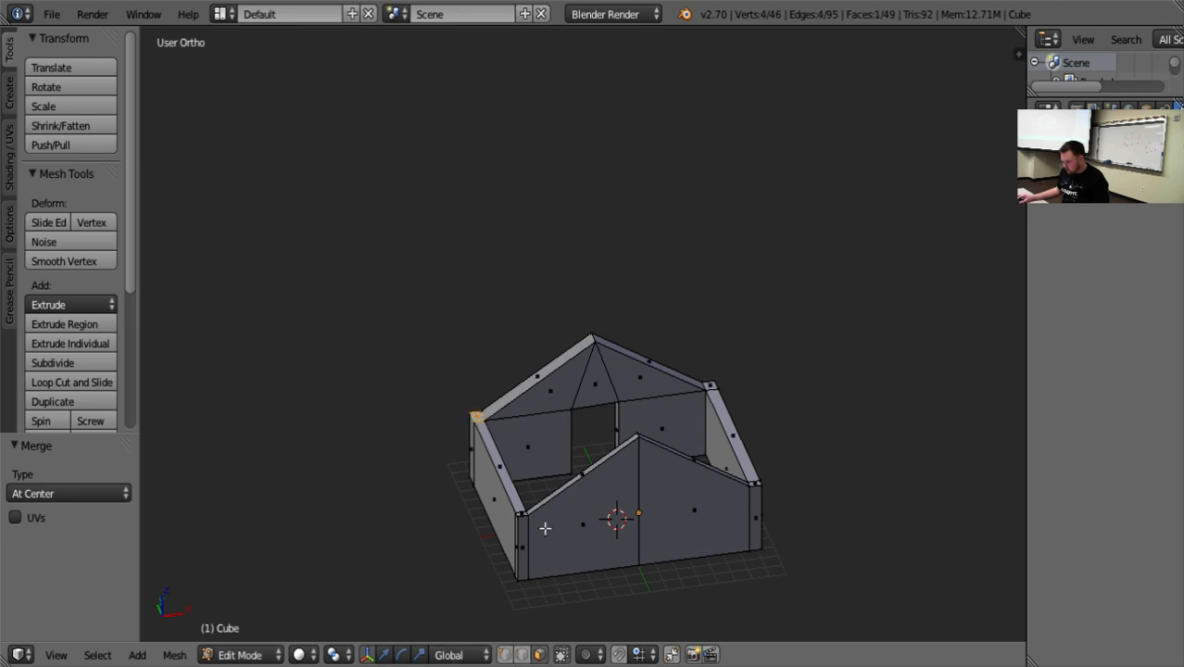
shift+right_click(499, 472)
middle_drag(499, 473, 386, 555)
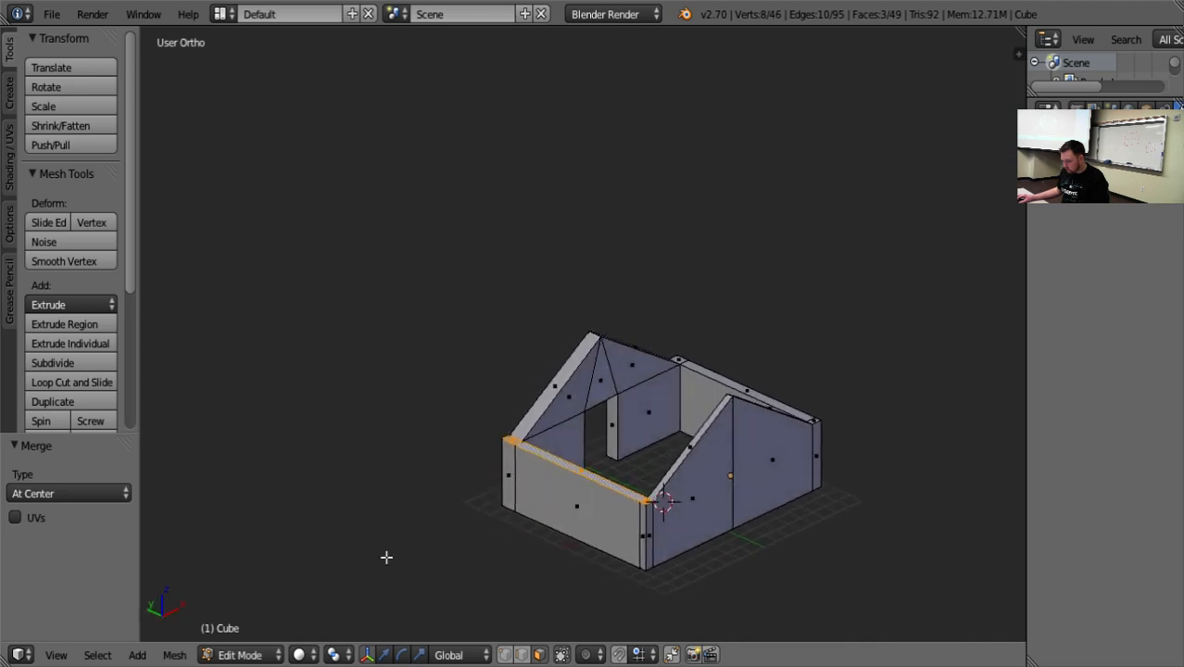
click(65, 345)
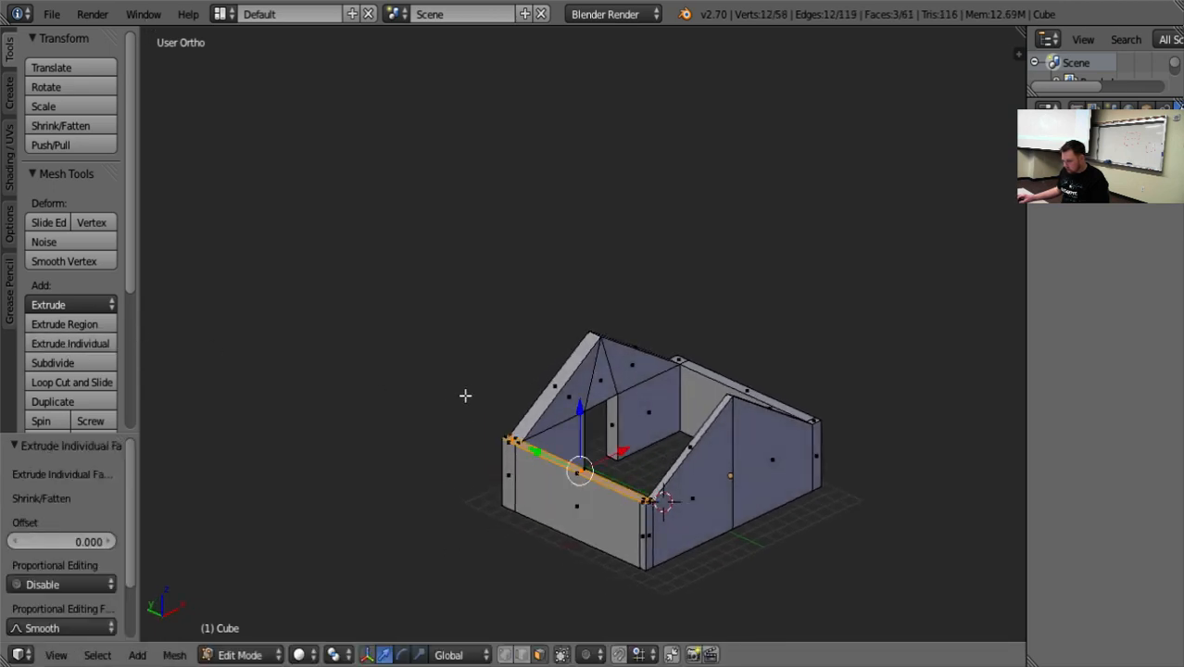
Raise the extruded side wall faces to gable height and shift them 6.729 along X to form one sloping roof half.
drag(580, 408, 599, 329)
middle_drag(821, 358, 558, 380)
drag(557, 380, 666, 375)
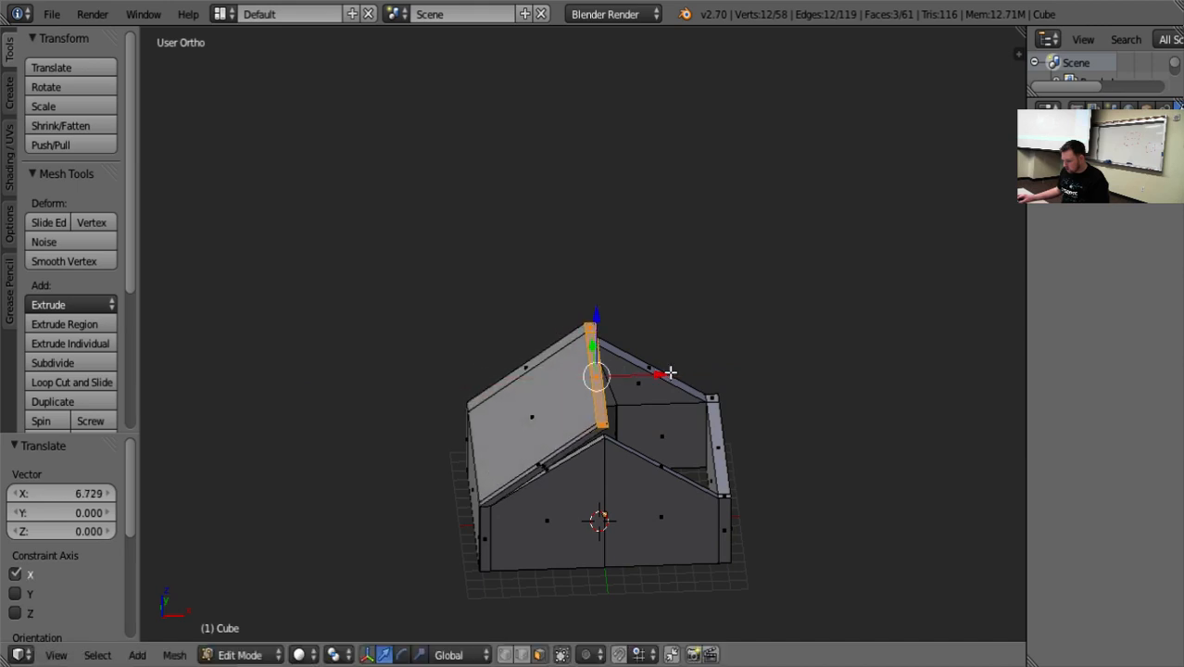
middle_drag(667, 375, 769, 389)
Fine-tune the roof half's upper edge at the ridge, moving it -0.301 along X and 0.401 along Z.
drag(598, 254, 598, 261)
drag(655, 323, 647, 324)
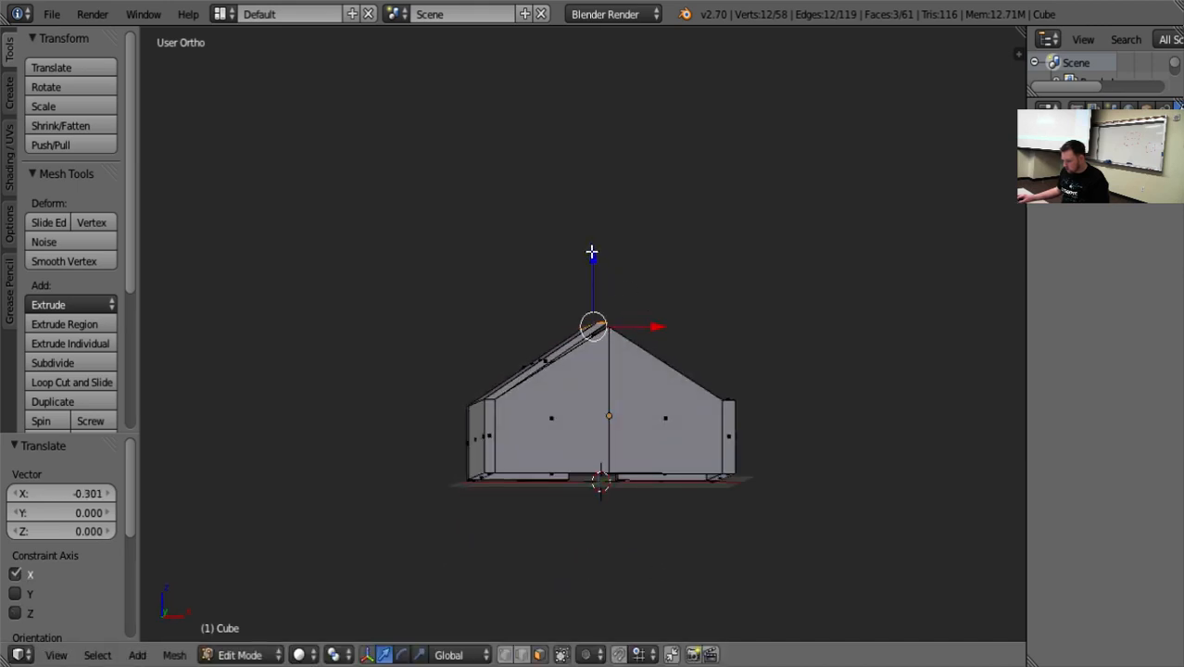
drag(593, 254, 585, 243)
scroll(637, 384, up, 12)
middle_drag(658, 415, 605, 462)
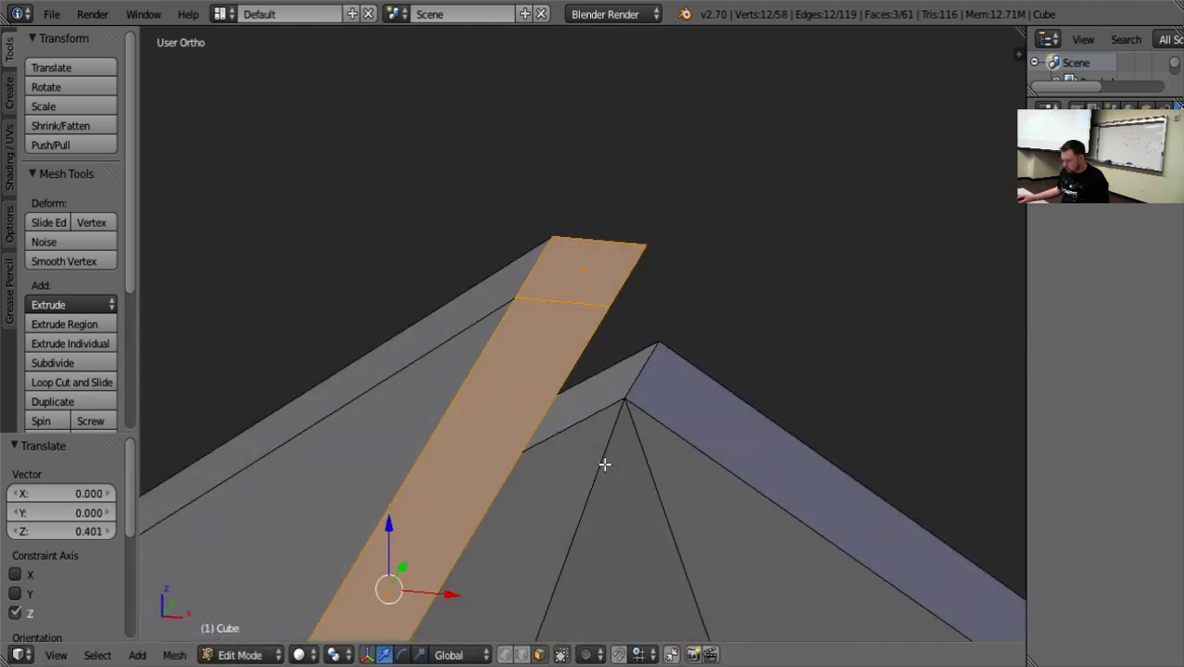
Delete the sloping top face of the rear gable beneath the new roof half.
scroll(588, 468, down, 14)
scroll(575, 470, up, 8)
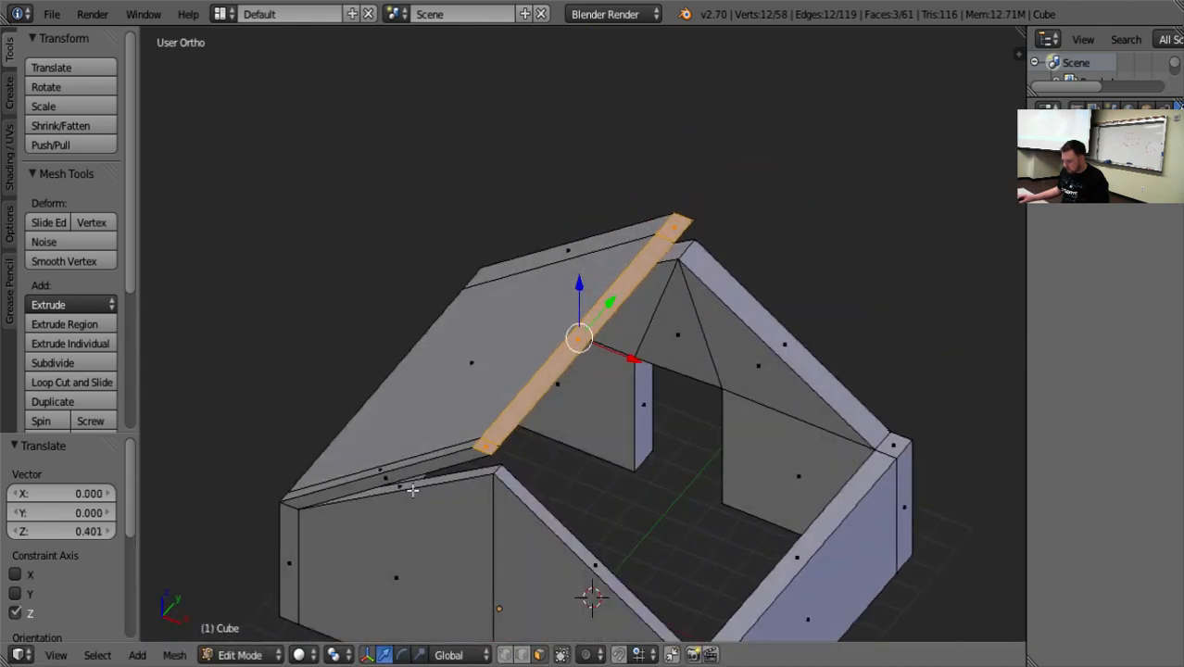
right_click(410, 485)
middle_drag(521, 506, 488, 489)
right_click(449, 444)
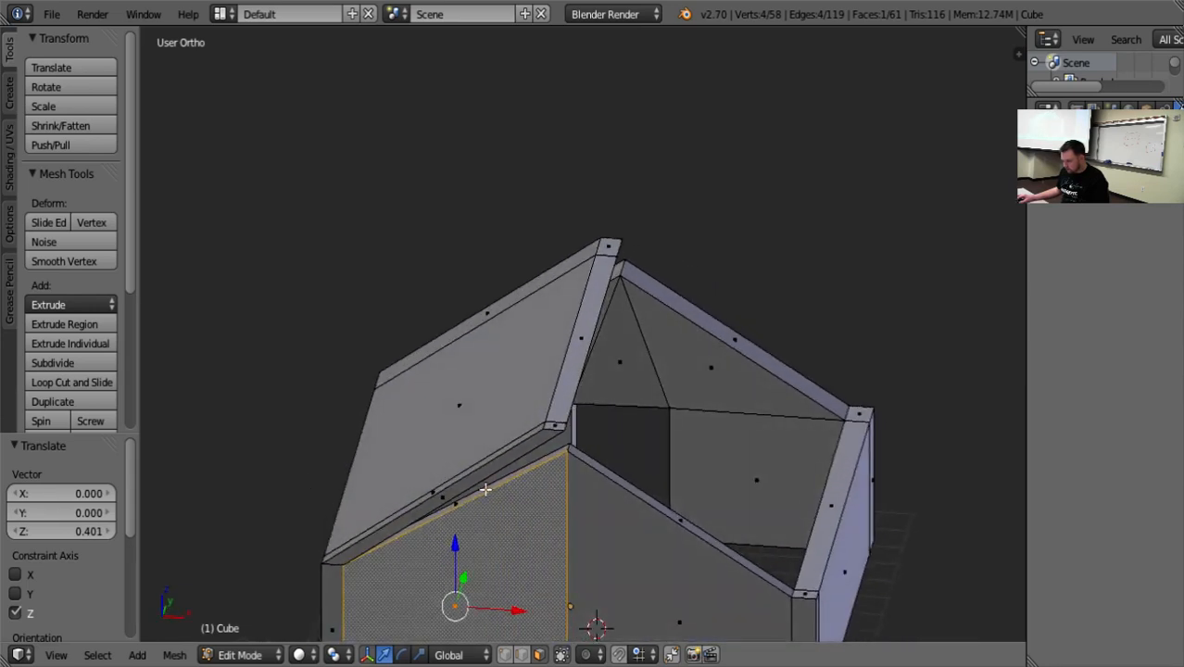
right_click(488, 489)
key(x)
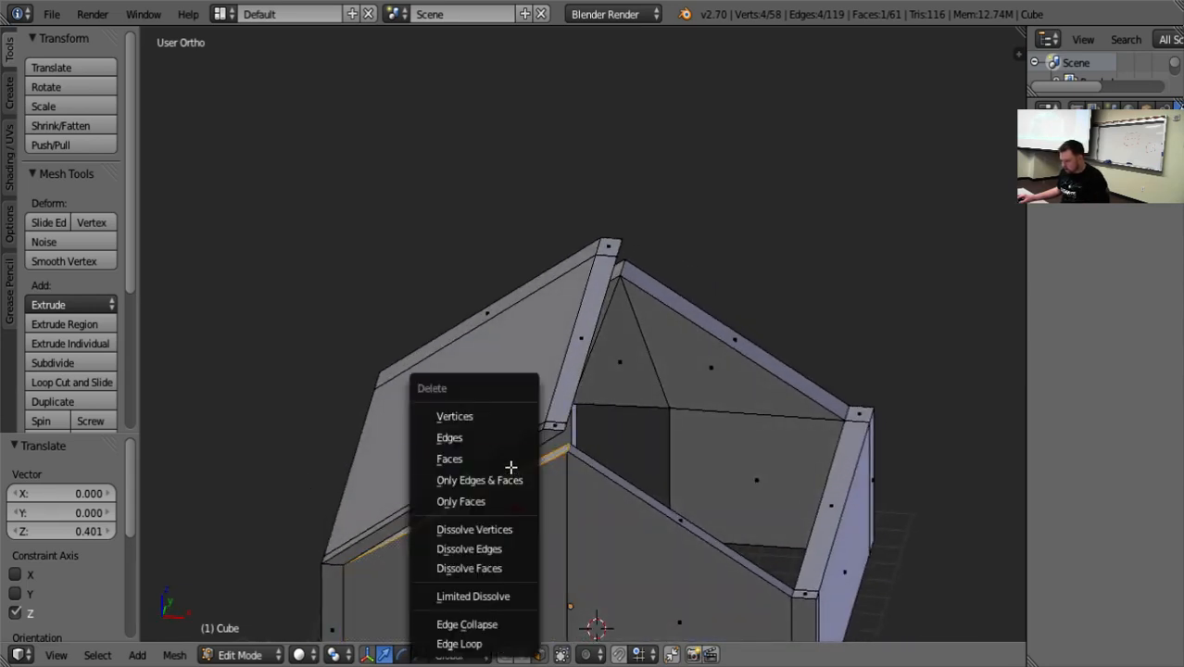
click(511, 456)
Delete the narrow extruded roof face that runs along the rear gable's slope.
middle_drag(629, 510, 484, 436)
right_click(412, 399)
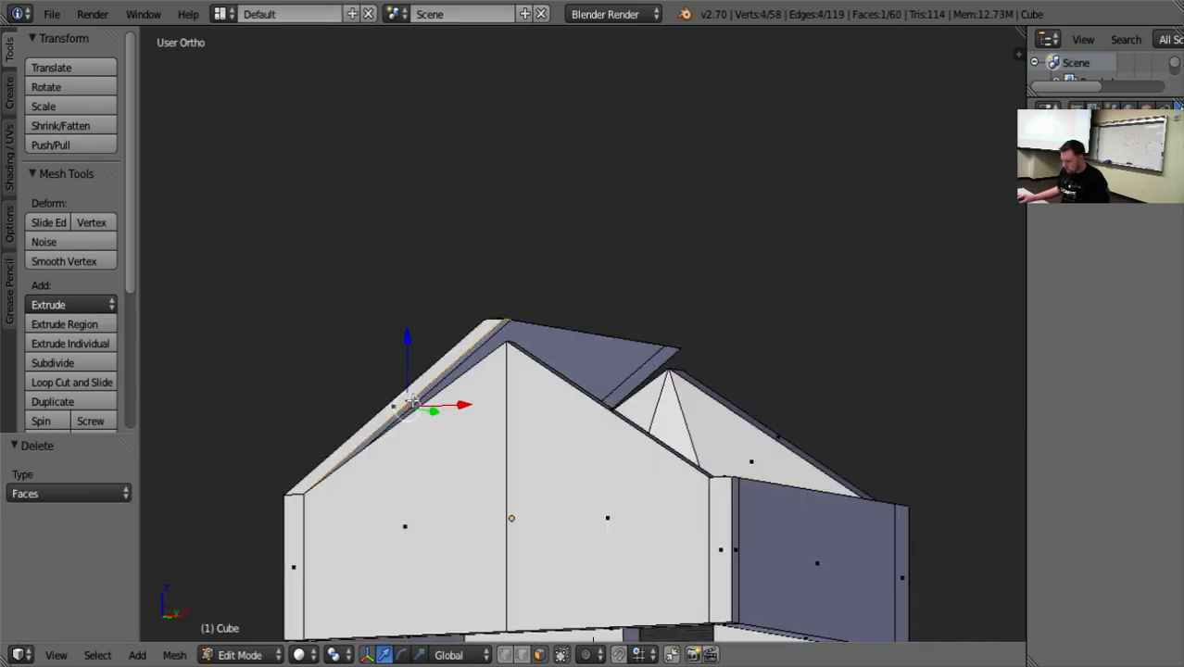
key(x)
click(422, 402)
middle_drag(484, 414, 448, 443)
scroll(526, 453, up, 3)
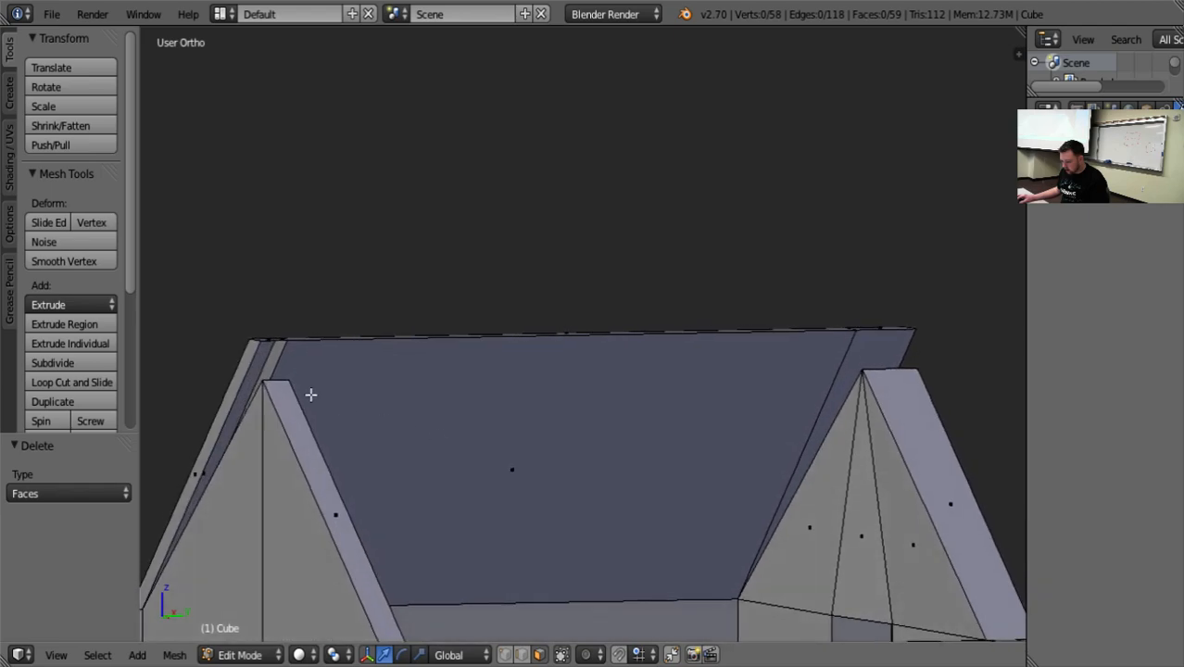
Merge the roof half's outer ridge corner vertex into the outer peak vertex of the doorless gable, using At Last.
middle_drag(310, 391, 399, 622)
click(506, 655)
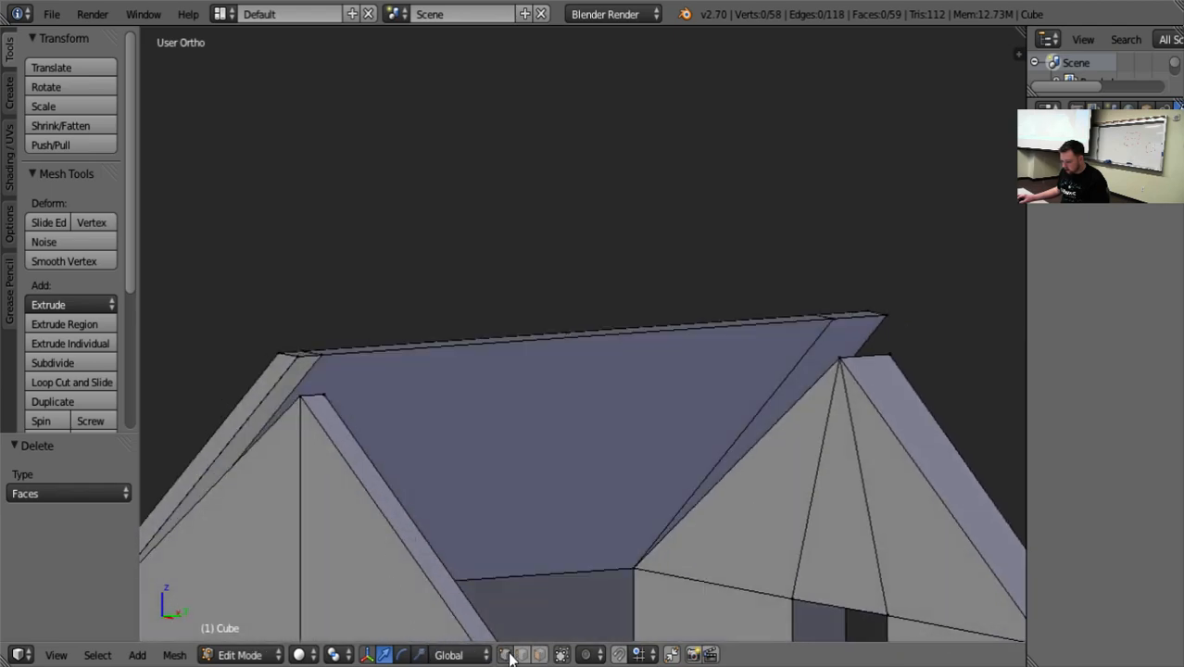
right_click(287, 377)
middle_drag(287, 377, 629, 488)
shift+middle_drag(892, 394, 724, 393)
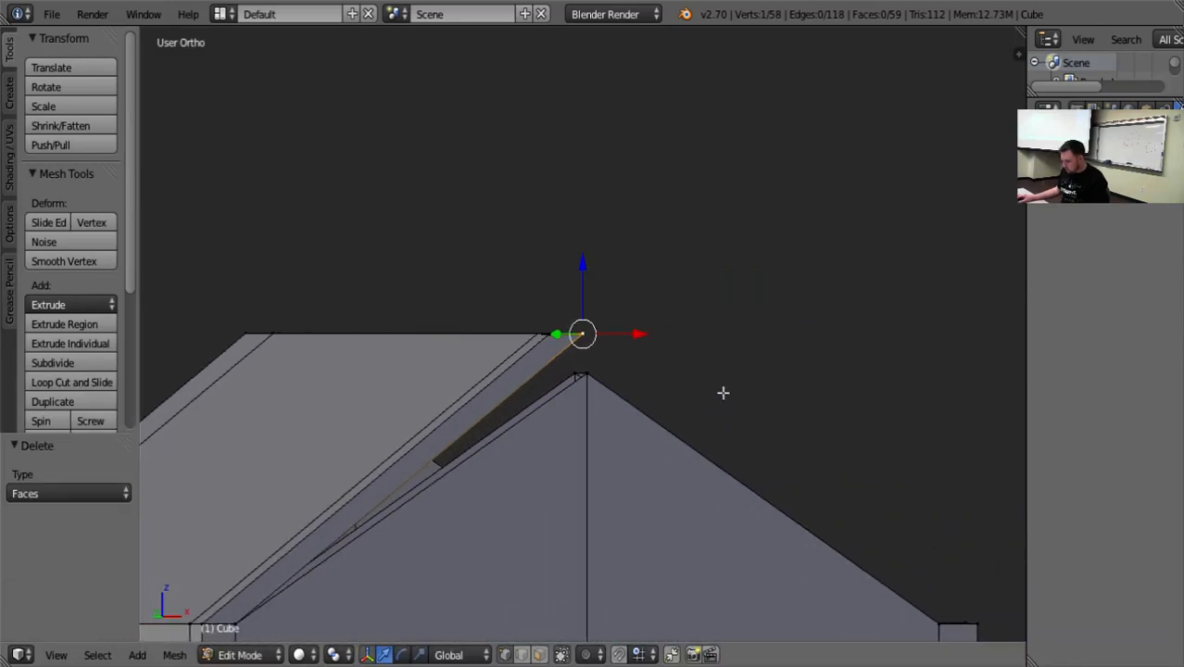
shift+right_click(593, 386)
key(alt+m)
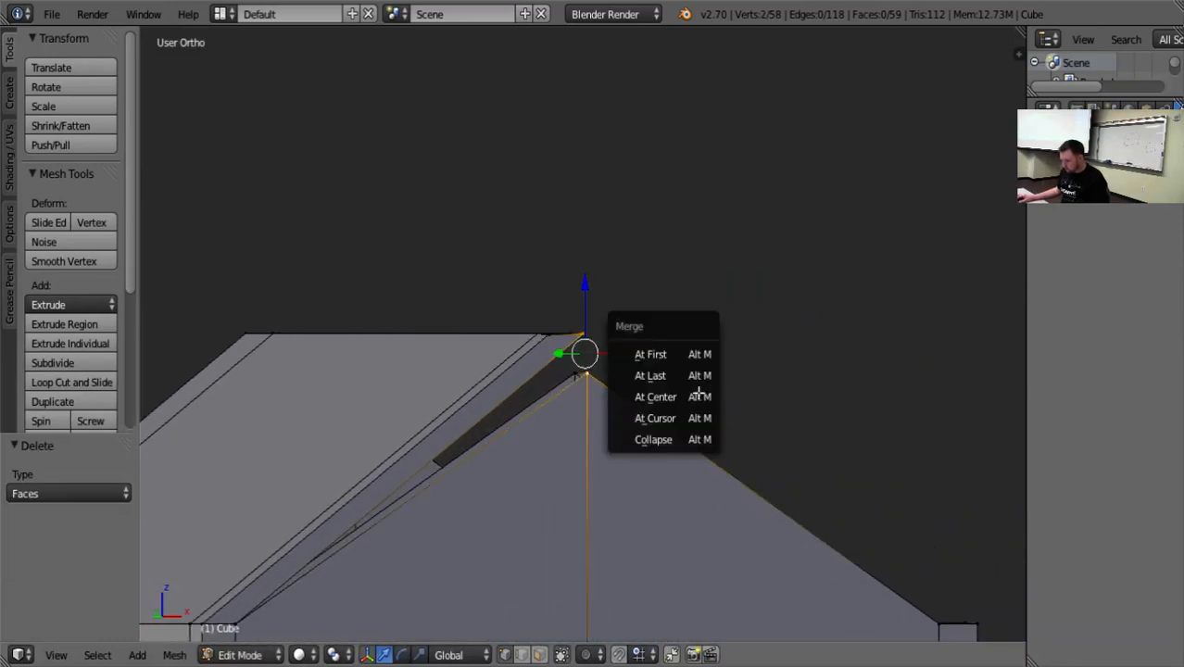
click(702, 375)
Try to merge the roof's adjacent inner ridge vertex into the doorless gable's inner peak with At Last, and undo it.
middle_drag(751, 383, 596, 360)
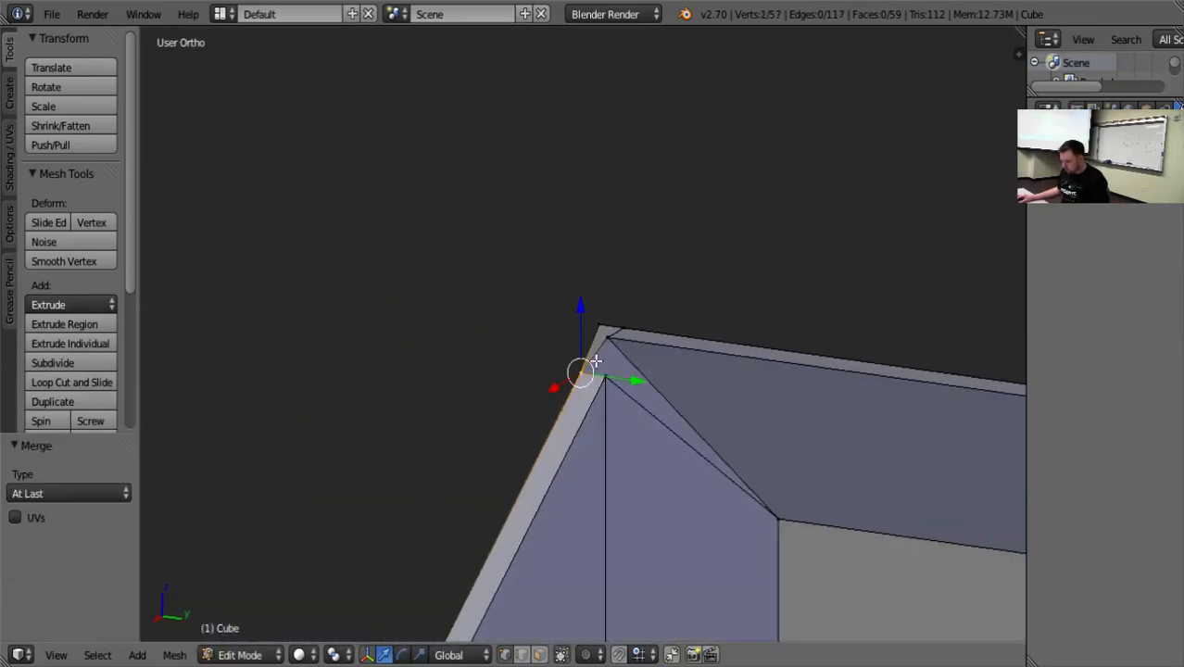
right_click(605, 339)
shift+right_click(605, 380)
key(alt+m)
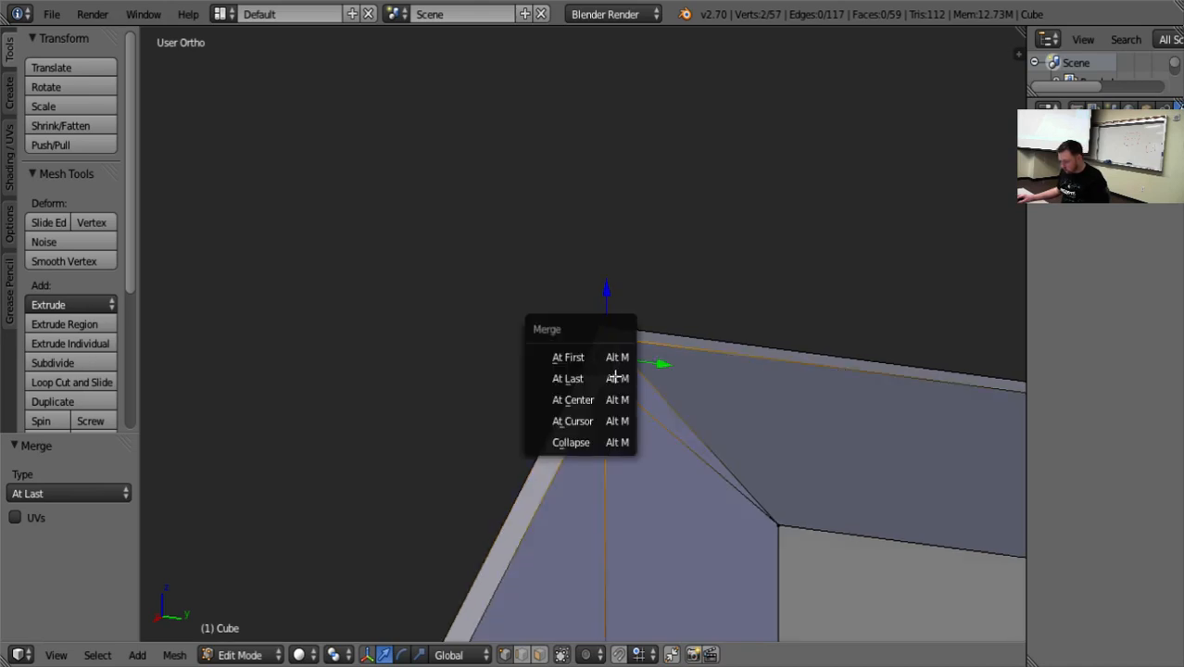
click(610, 378)
middle_drag(436, 402, 542, 449)
key(ctrl+z)
Try an At Center merge on the roof's underside ridge vertex above the doorless gable.
scroll(542, 449, up, 4)
key(a)
middle_drag(719, 421, 658, 441)
right_click(618, 347)
drag(630, 280, 718, 94)
scroll(778, 550, down, 7)
middle_drag(773, 554, 751, 477)
scroll(701, 449, up, 4)
scroll(700, 448, up, 5)
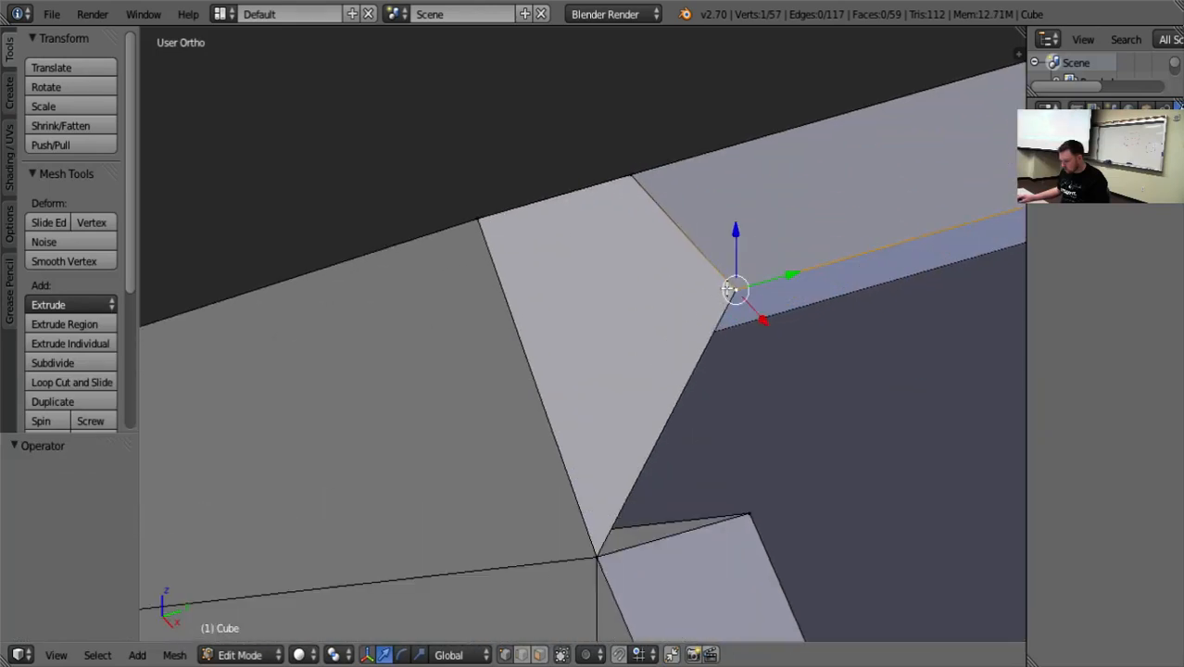
key(alt+m)
click(769, 315)
middle_drag(770, 315, 826, 460)
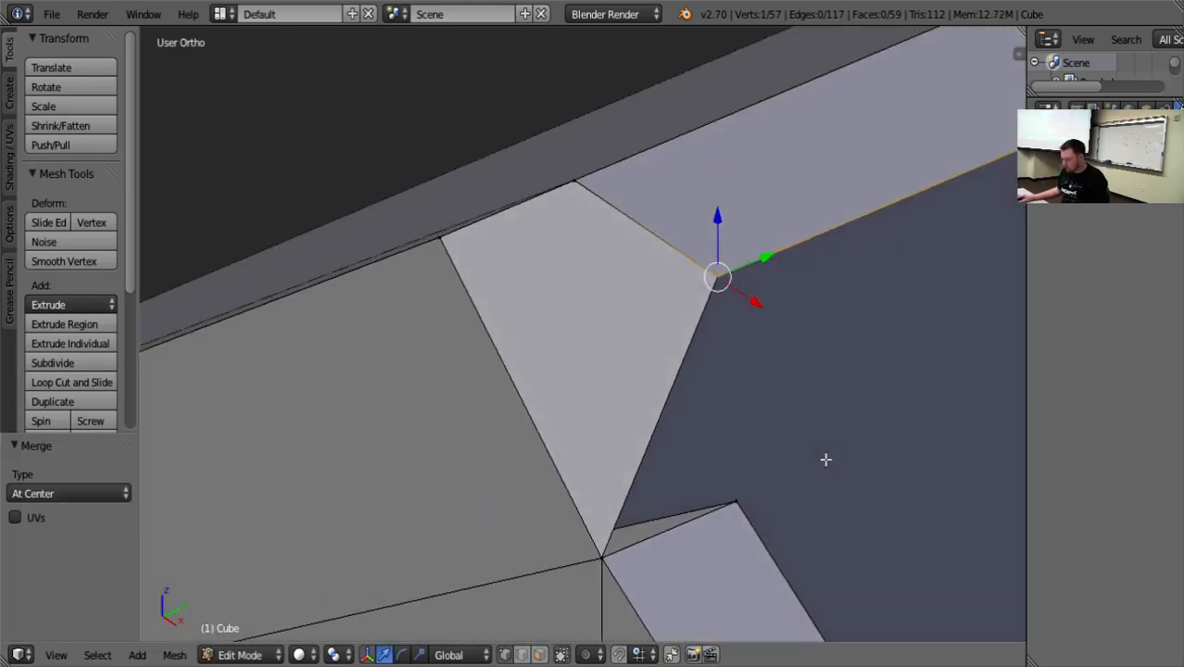
Merge the two remaining roof ridge vertices one after another into the doorless gable's inner peak vertex, using At Last.
shift+right_click(732, 502)
key(alt+m)
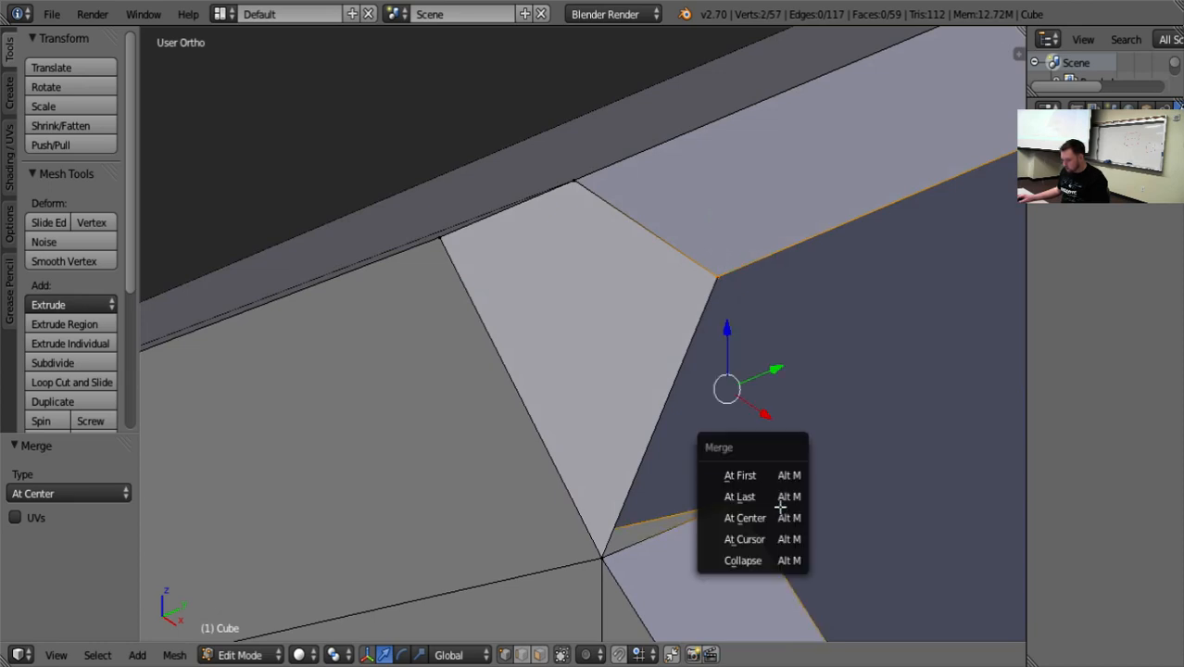
click(781, 504)
right_click(719, 278)
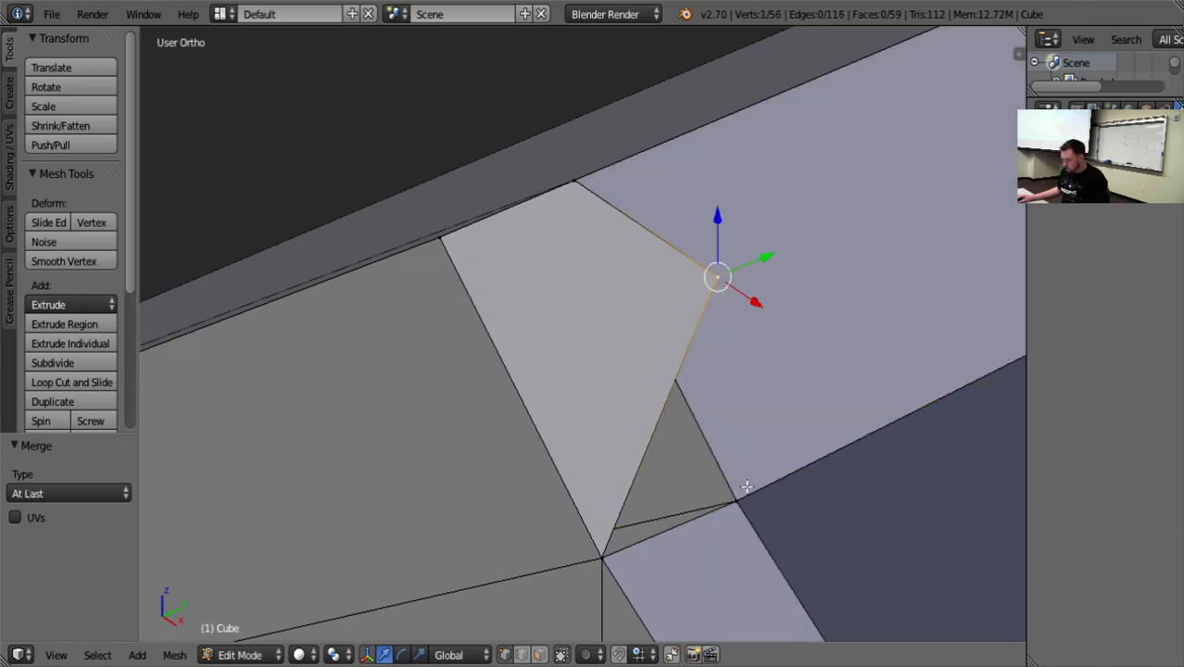
shift+right_click(738, 503)
key(alt+m)
click(757, 511)
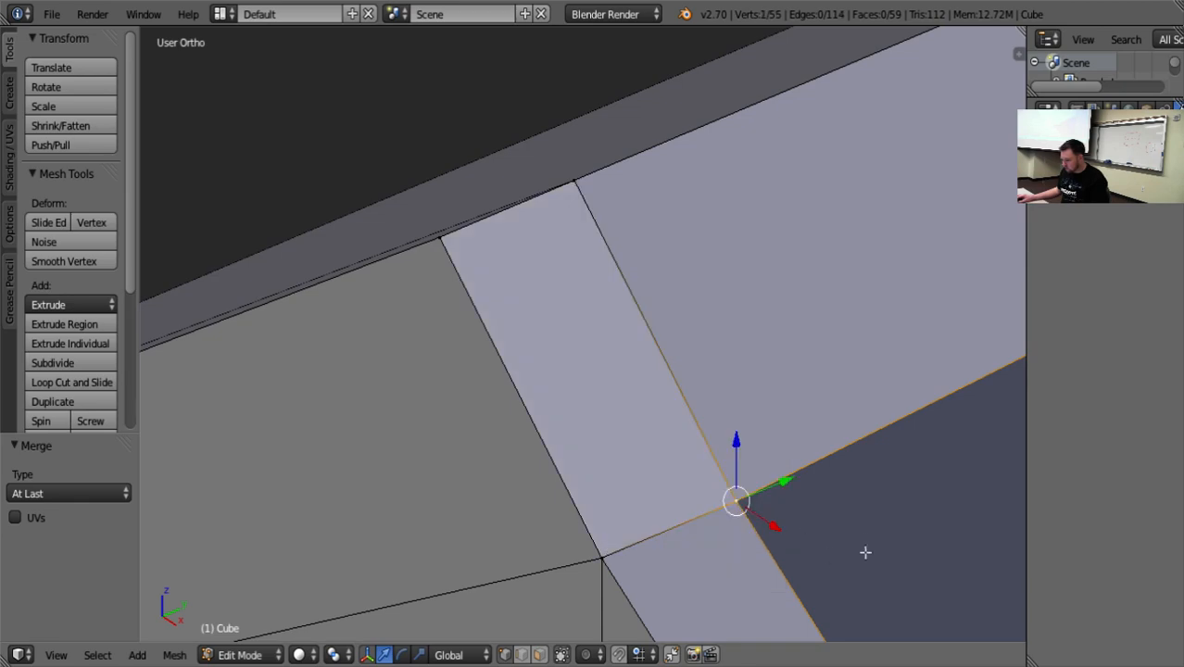
Move the roof's underside ridge vertex beside the door gable -0.999 along Y.
key(a)
mouse_move(865, 552)
middle_down()
mouse_move(875, 527)
mouse_move(845, 558)
middle_up()
scroll(845, 557, down, 5)
middle_drag(676, 575, 539, 576)
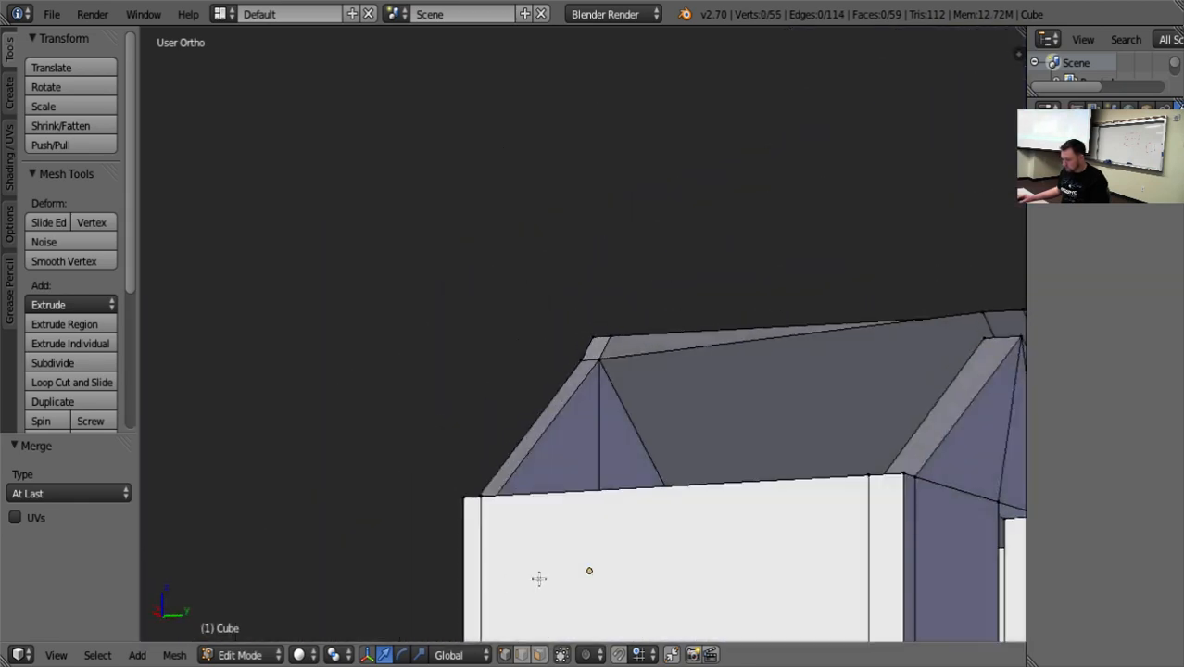
scroll(539, 577, down, 3)
middle_drag(726, 530, 678, 523)
right_click(773, 331)
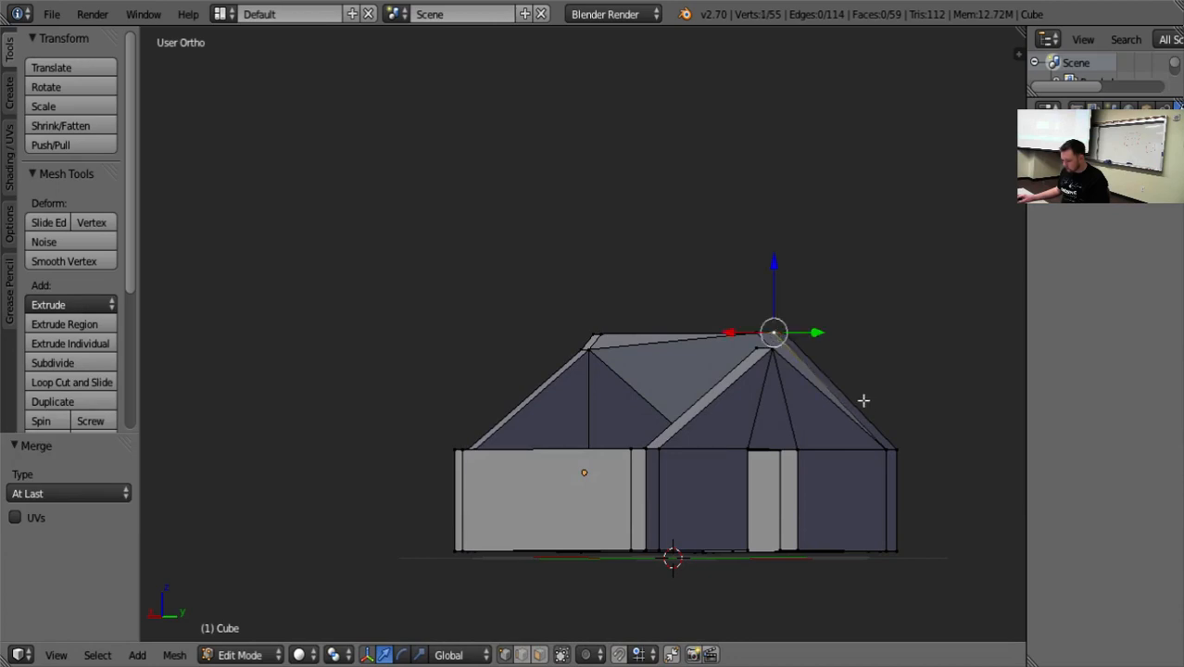
key(KP_Decimal)
scroll(700, 477, up, 7)
middle_drag(662, 484, 464, 383)
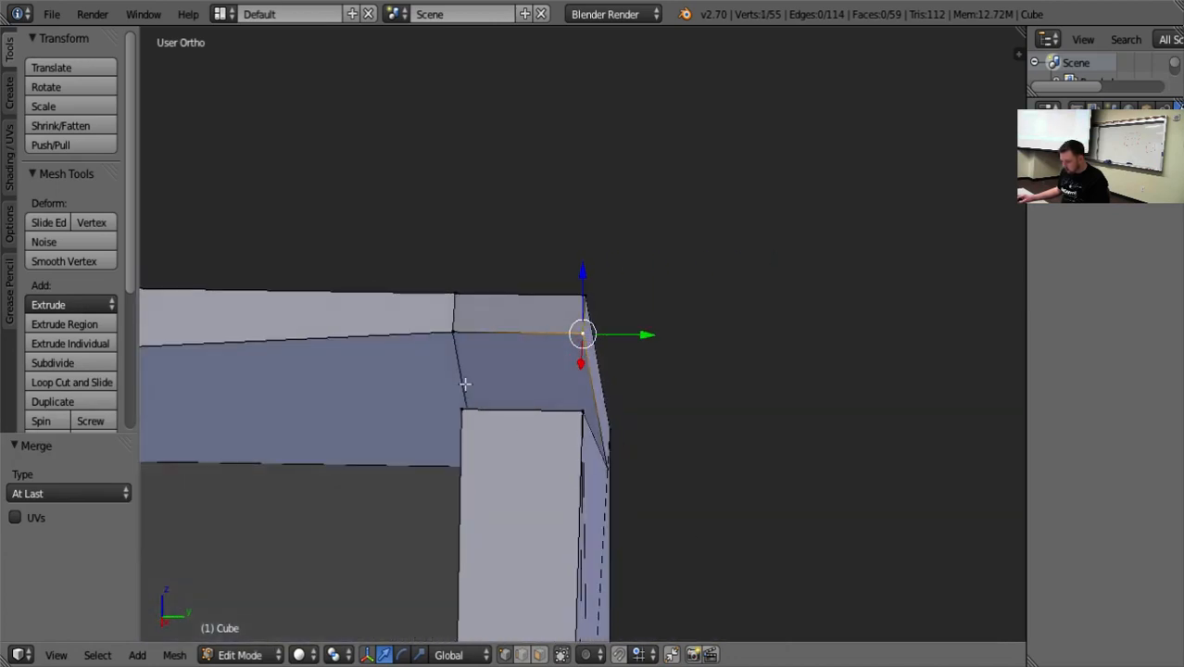
key(g)
key(y)
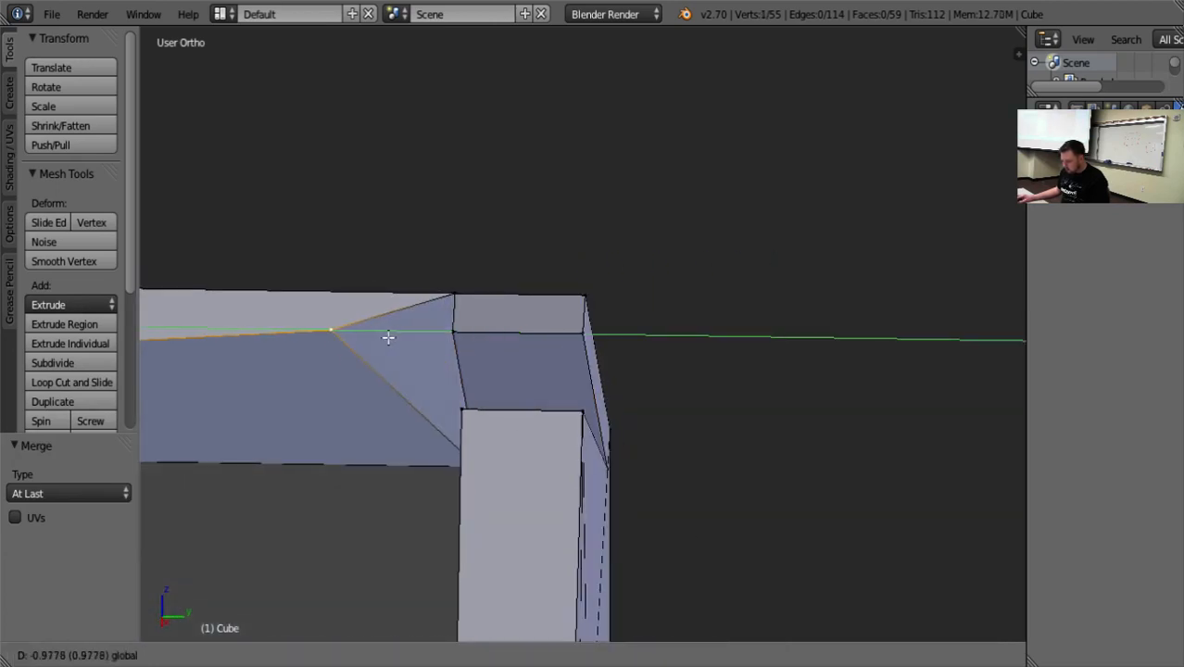
click(421, 403)
middle_drag(422, 403, 459, 390)
shift+right_click(460, 358)
middle_drag(422, 464, 446, 314)
key(a)
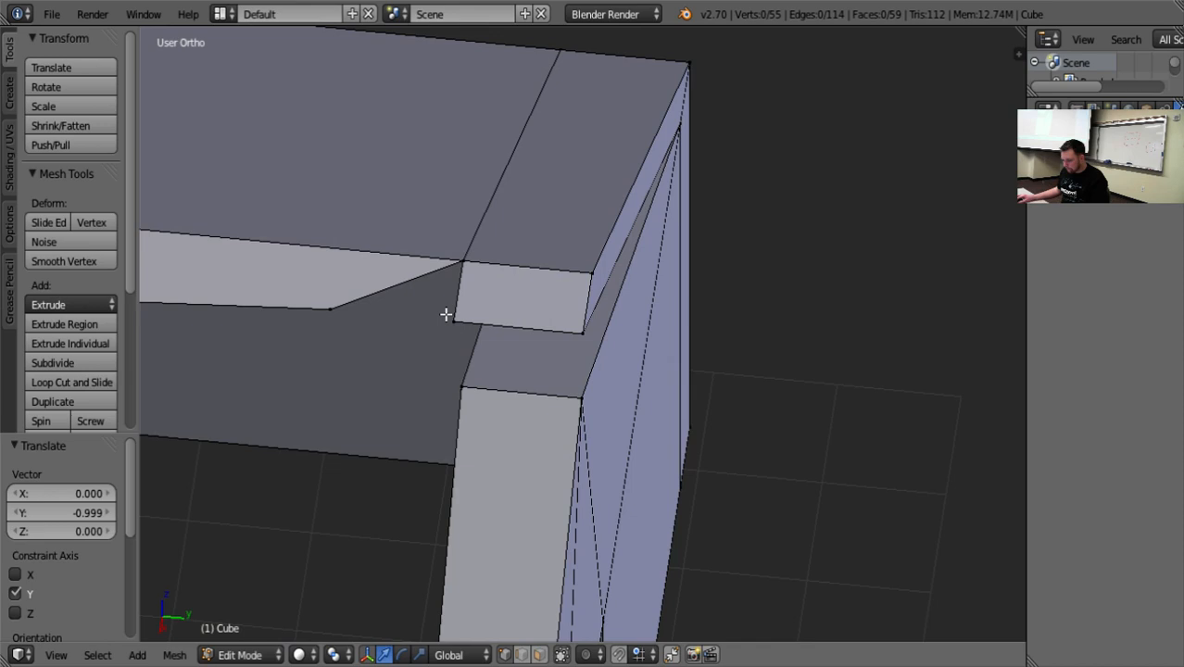
Move the roof's upper ridge vertex beside the door gable -1.278 along Y and check the gap from inside.
right_click(463, 259)
key(g)
key(y)
click(369, 223)
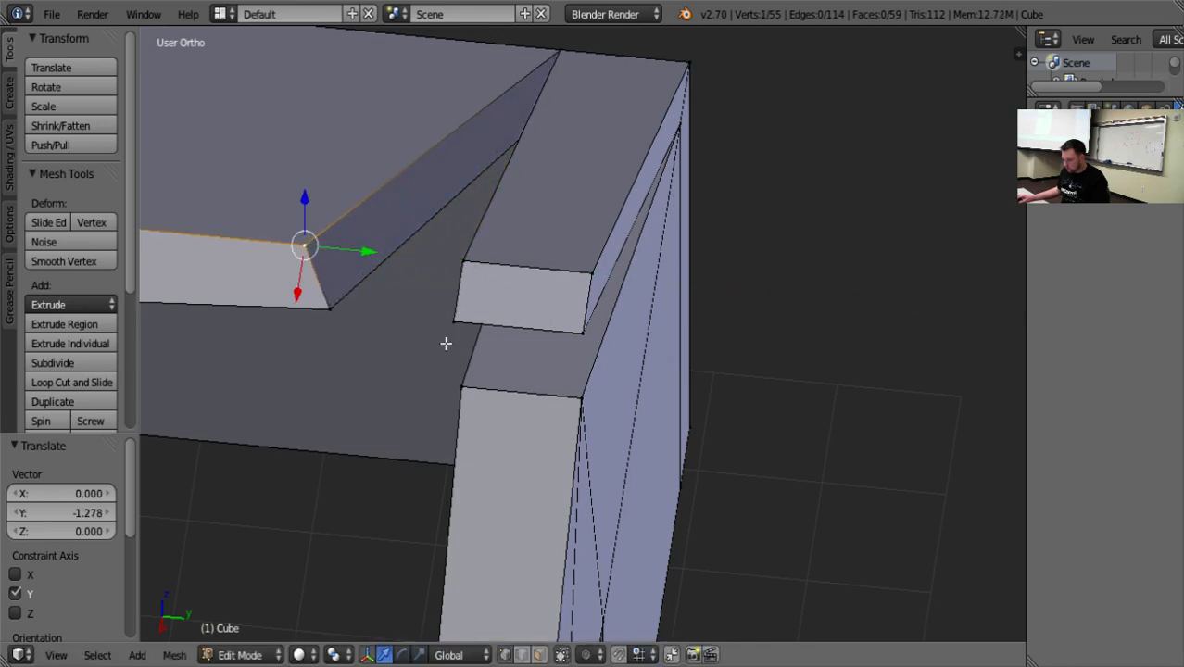
middle_drag(446, 344, 399, 324)
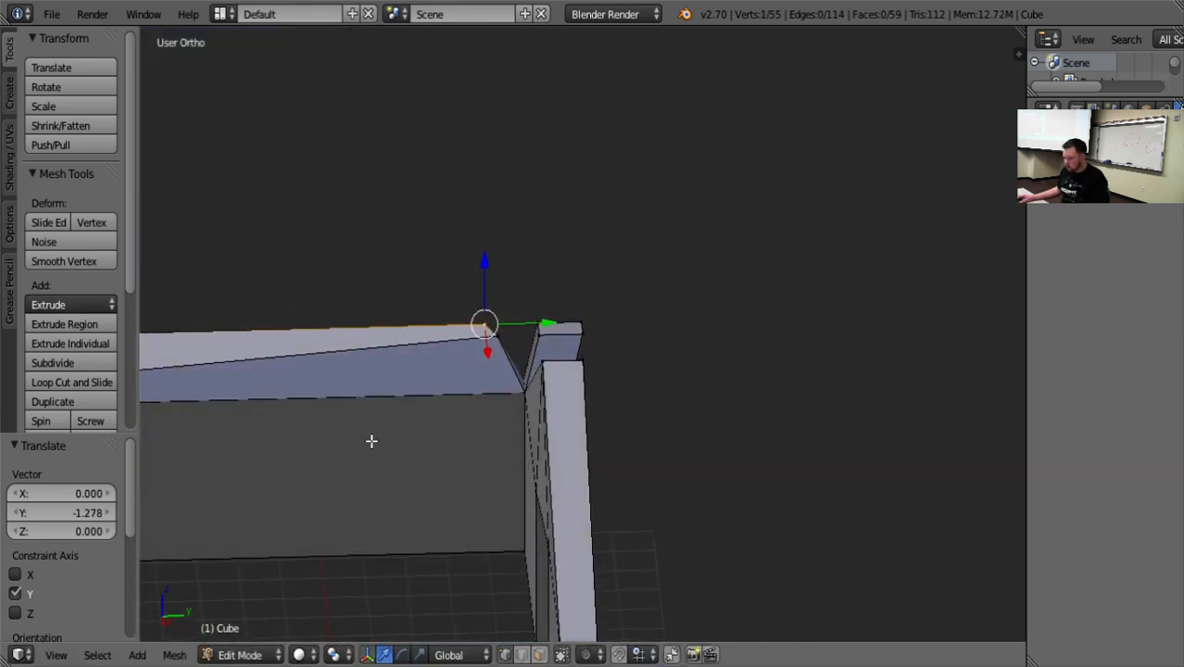
scroll(441, 492, down, 10)
middle_drag(372, 441, 542, 511)
scroll(542, 511, up, 6)
Undo the ridge vertex moves, the gable peak merges and the earlier face deletions at the doorless gable.
key(ctrl+z)
key(ctrl+z)
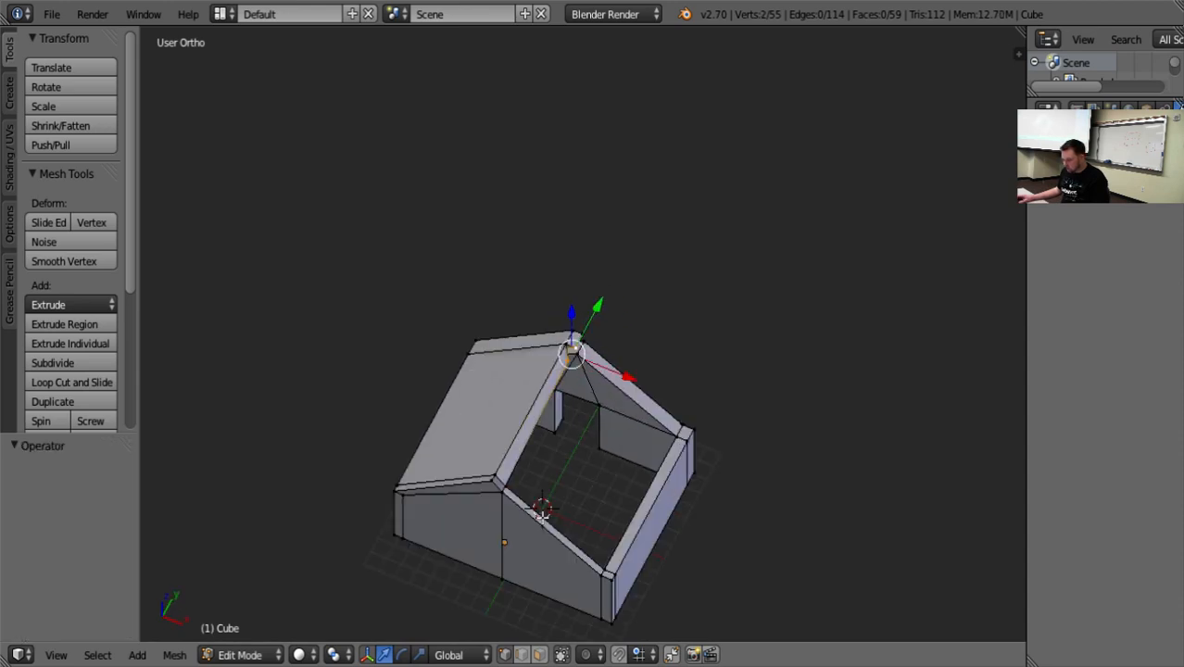
key(ctrl+z)
key(ctrl+z)
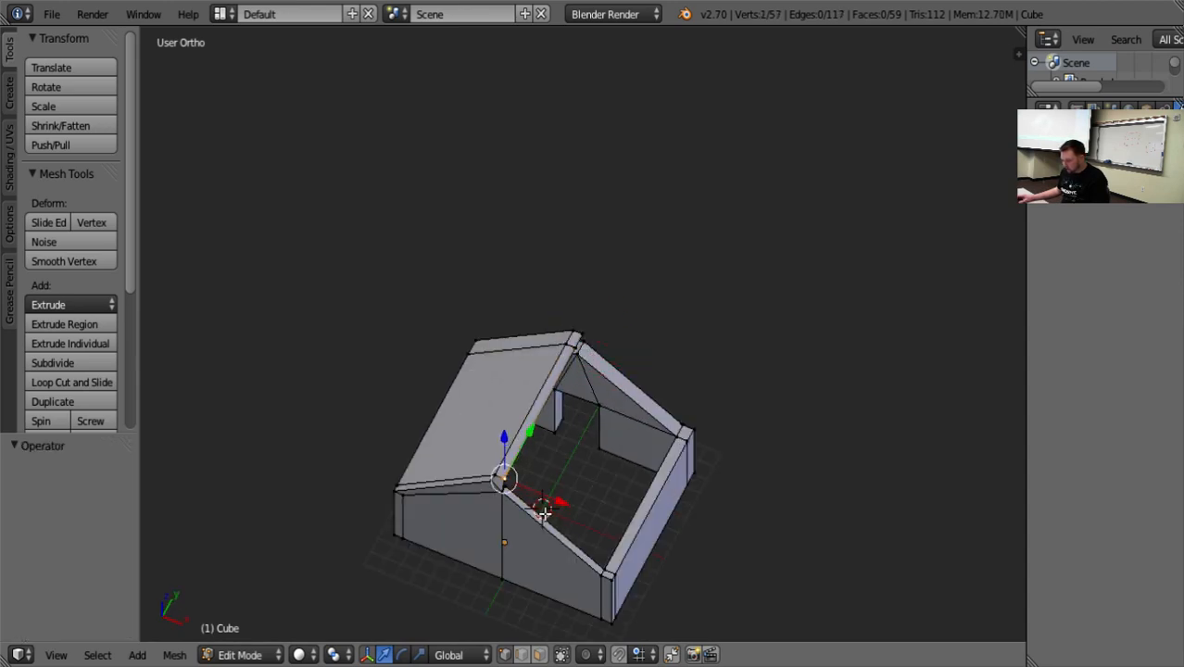
key(ctrl+z)
key(ctrl+z)
key(ctrl+z)
key(ctrl+z)
key(ctrl+z)
key(ctrl+z)
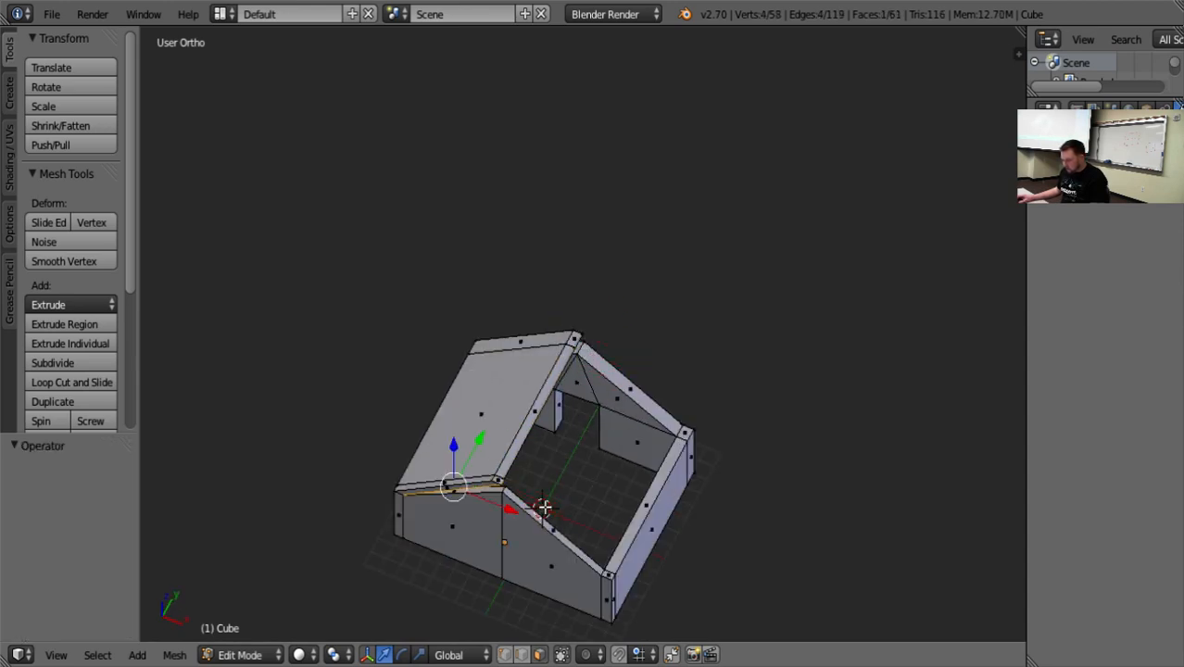
key(ctrl+z)
Select the roof half's outer slope faces together with its narrow ridge faces and the strip along the doorless gable.
middle_drag(473, 526, 489, 488)
right_click(458, 449)
middle_drag(458, 450, 582, 493)
scroll(546, 405, up, 1)
shift+right_click(566, 373)
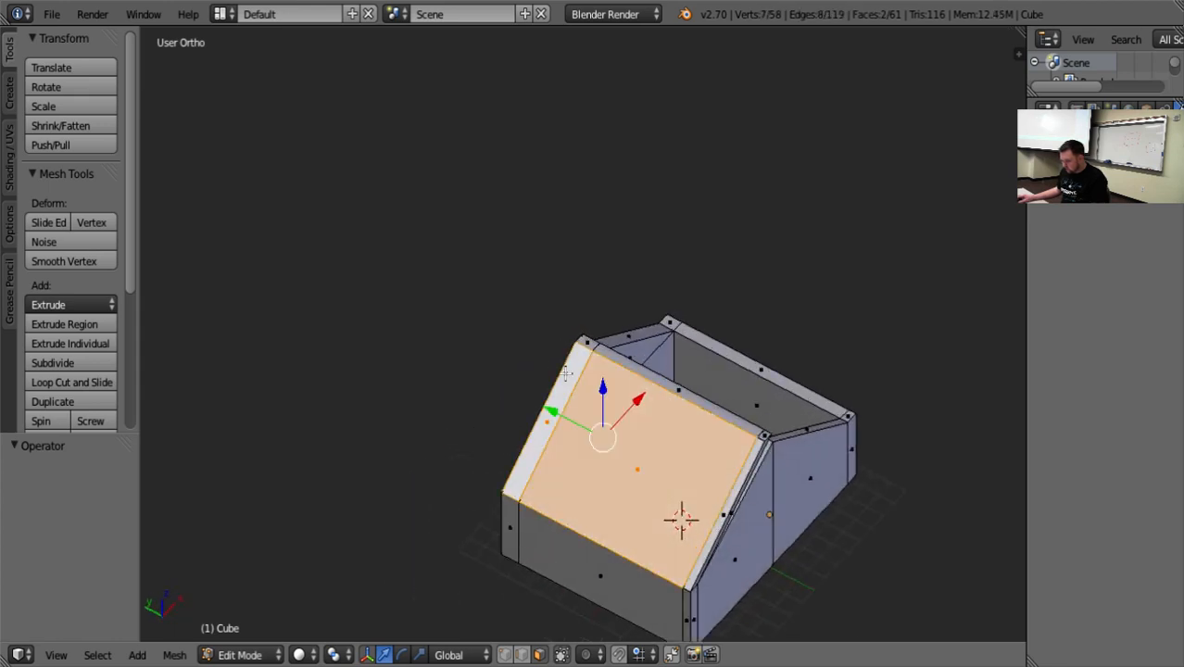
shift+right_click(588, 341)
shift+right_click(697, 407)
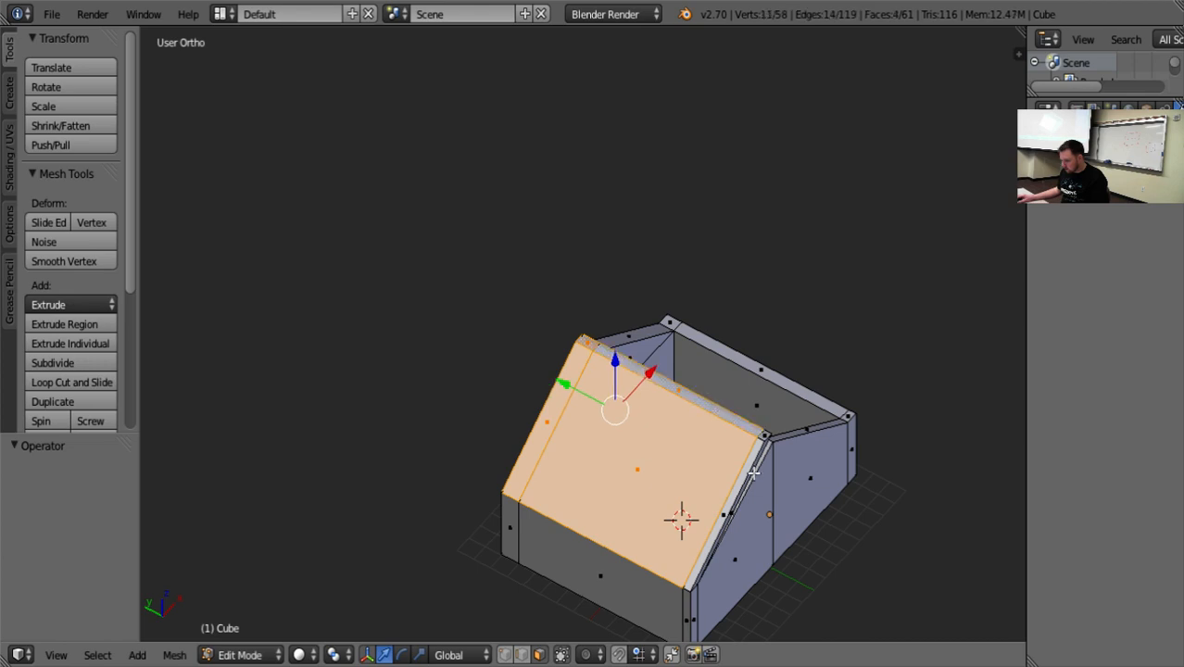
shift+right_click(762, 438)
shift+right_click(748, 472)
Extend the selection with the roof half's remaining edge face and its underside faces between and above the gables.
middle_drag(746, 483, 424, 486)
shift+right_click(686, 489)
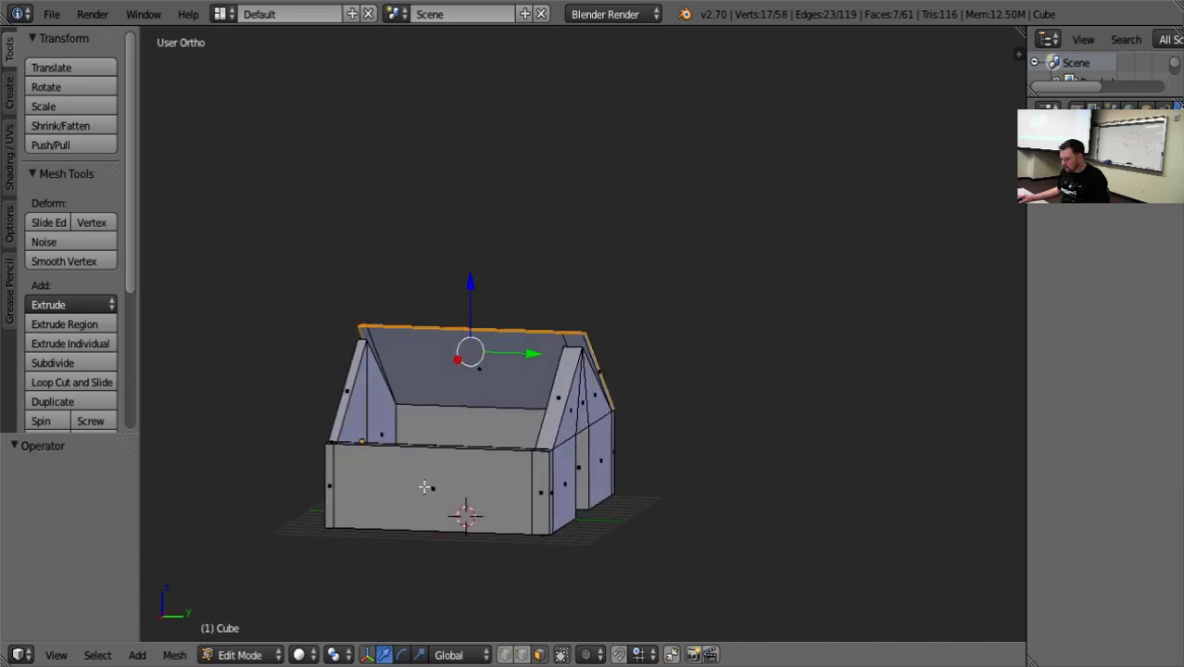
shift+right_click(367, 336)
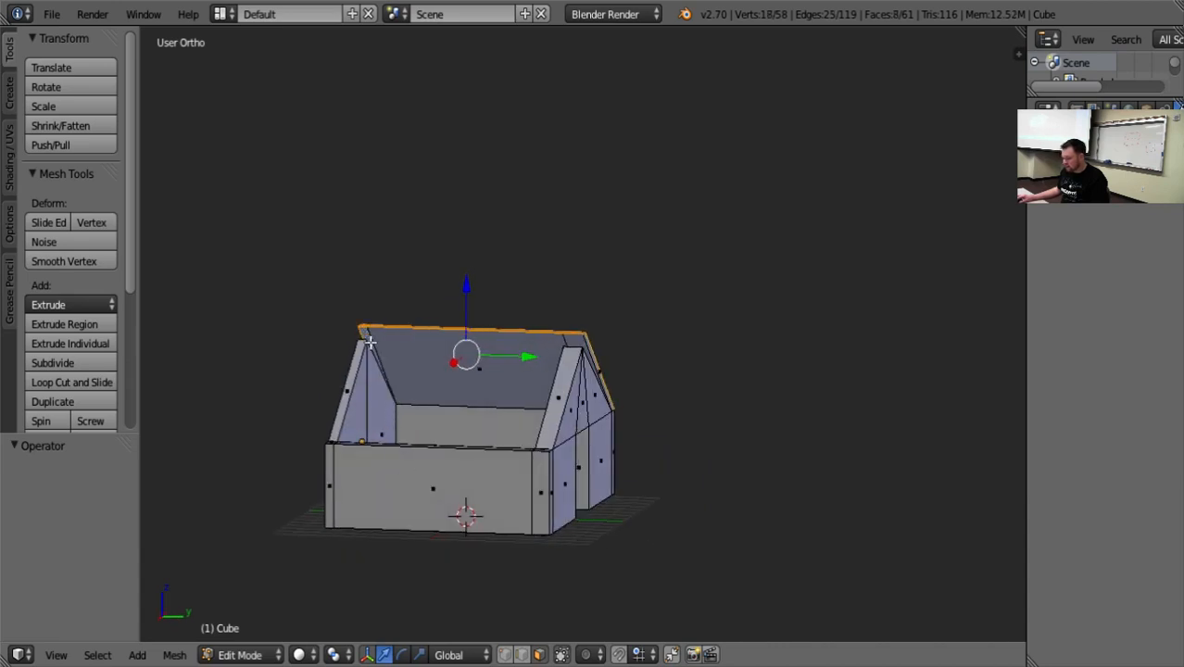
shift+right_click(420, 352)
shift+right_click(575, 341)
scroll(481, 496, up, 3)
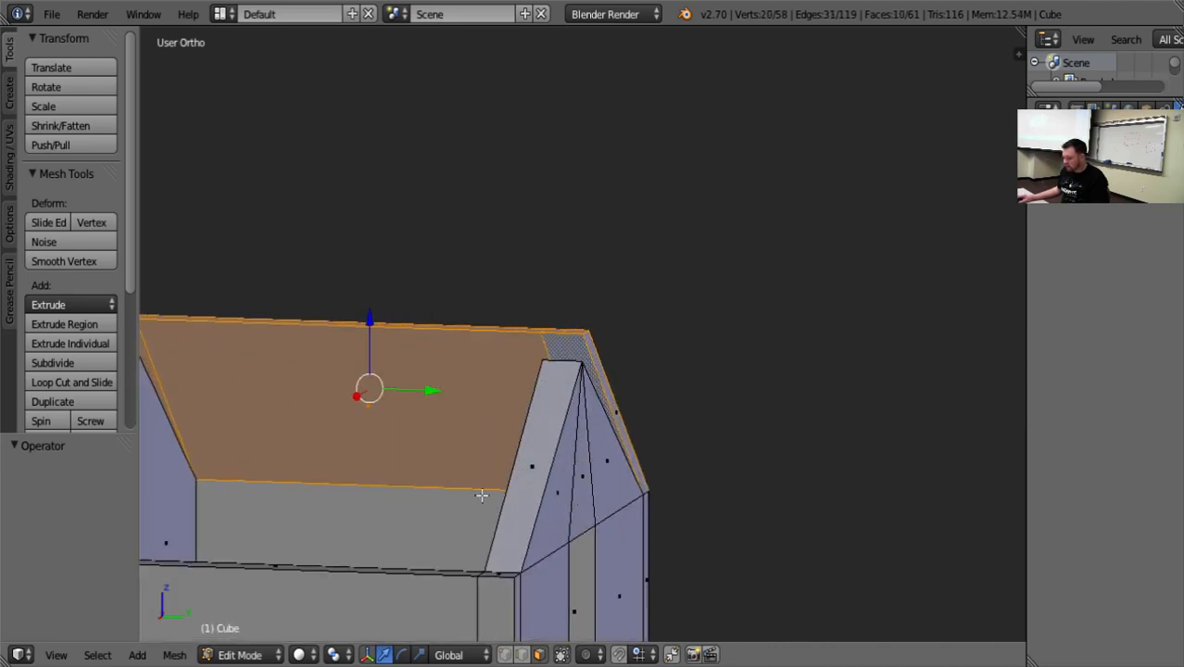
middle_drag(476, 519, 906, 486)
scroll(711, 531, down, 6)
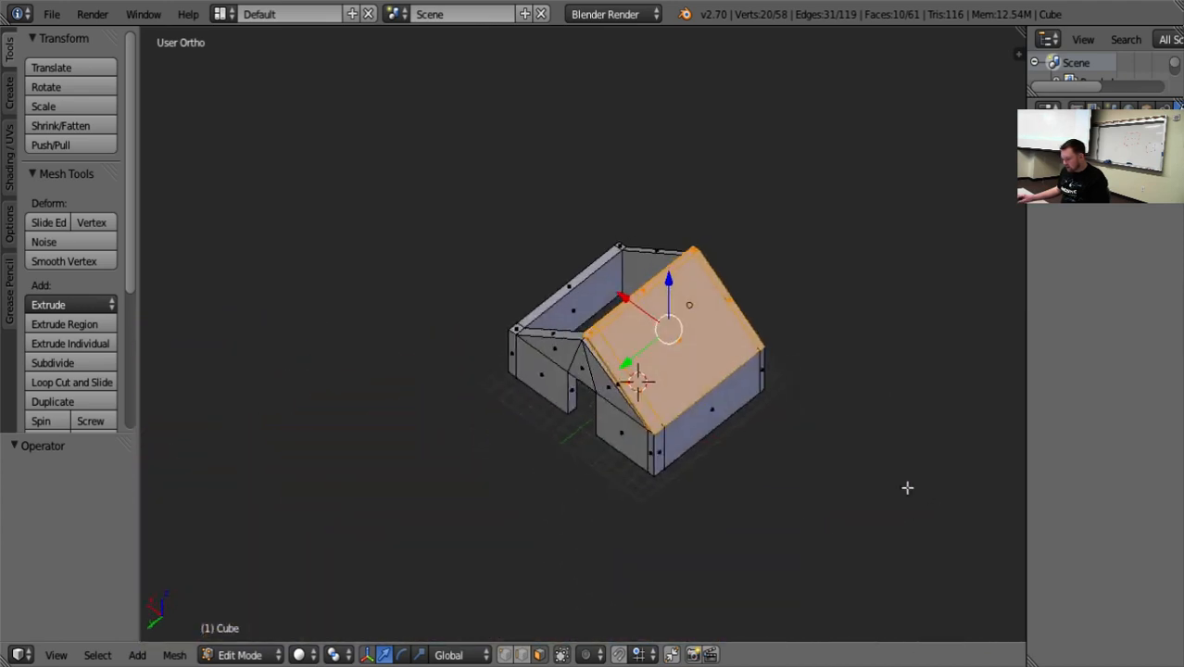
middle_drag(845, 452, 681, 435)
scroll(804, 441, up, 4)
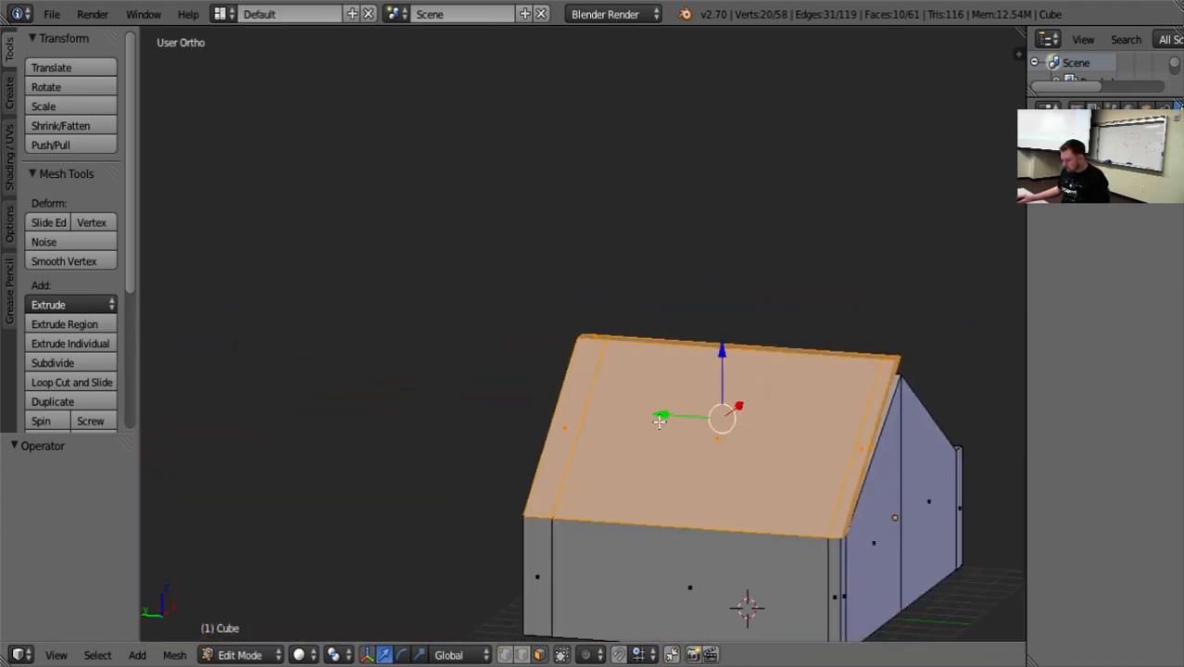
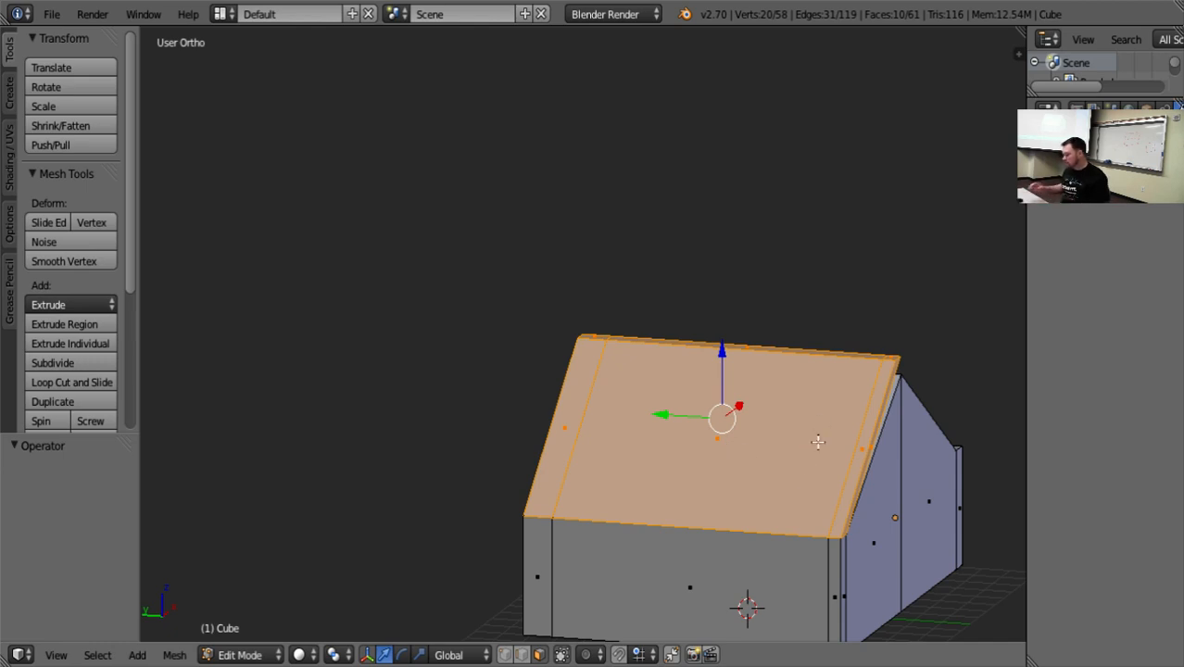
Delete the selected roof half's faces and the leftover sloping strip face inside the doorless gable.
key(x)
mouse_move(816, 442)
middle_down()
mouse_move(829, 410)
mouse_move(855, 419)
mouse_move(803, 436)
middle_up()
click(830, 411)
right_click(793, 452)
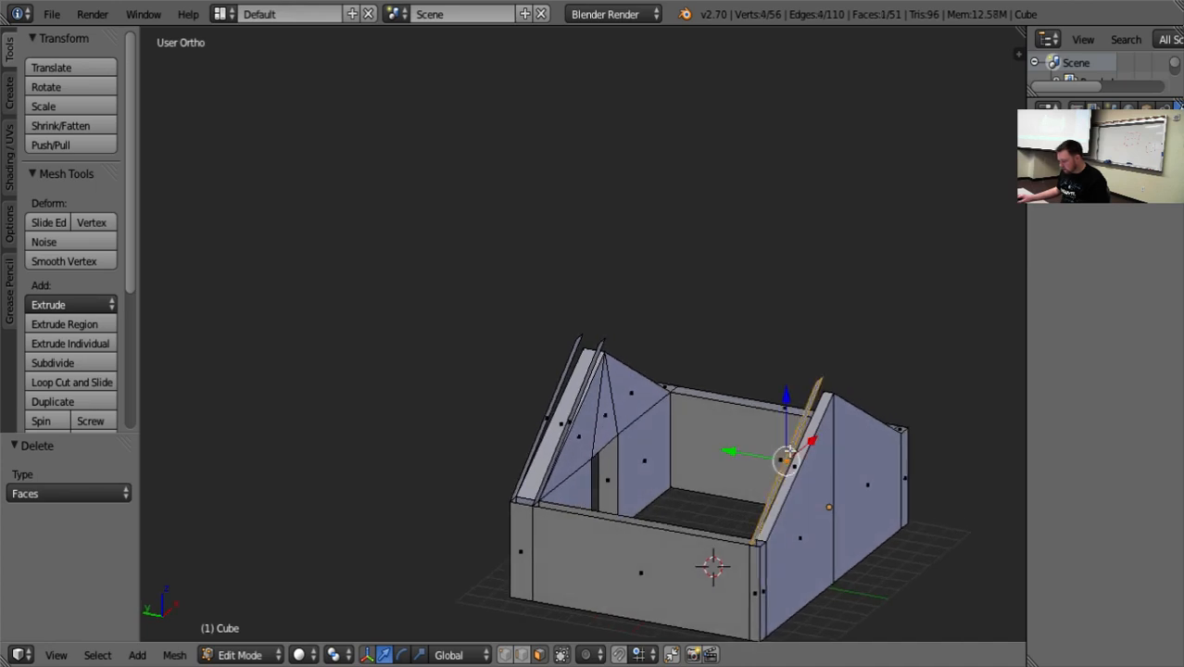
key(x)
click(788, 453)
middle_drag(788, 452, 524, 393)
Select the leftover sloping roof strips on both sides of the door gable and delete their faces.
right_click(525, 393)
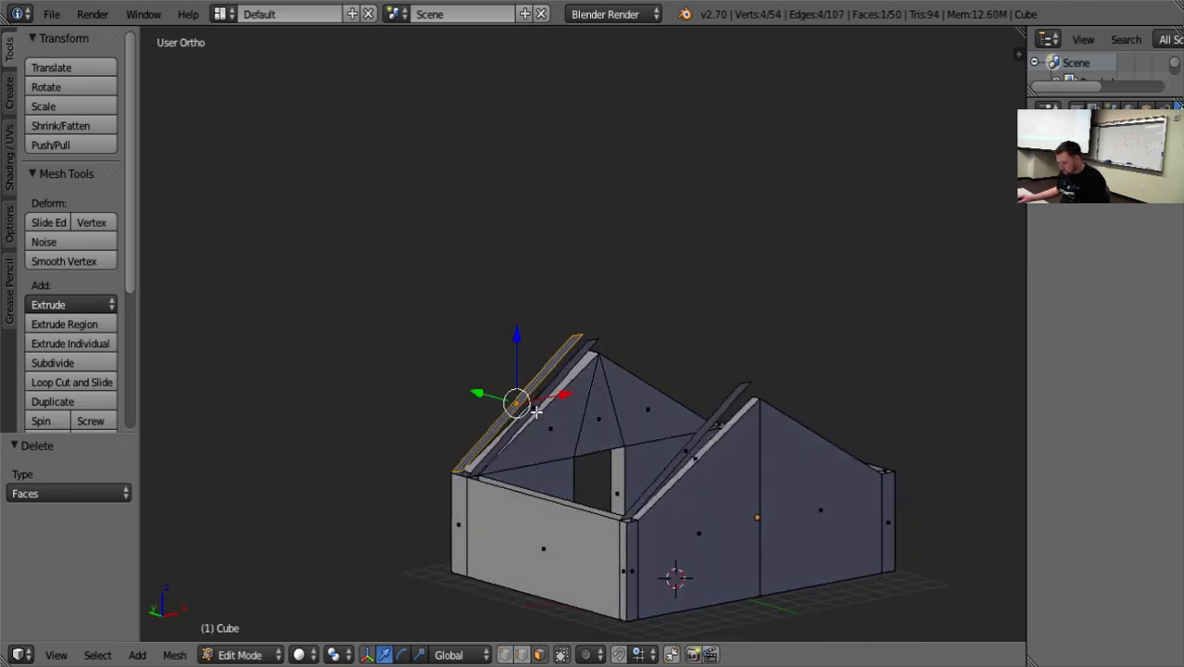
key(g)
click(535, 410)
key(Tab)
key(Tab)
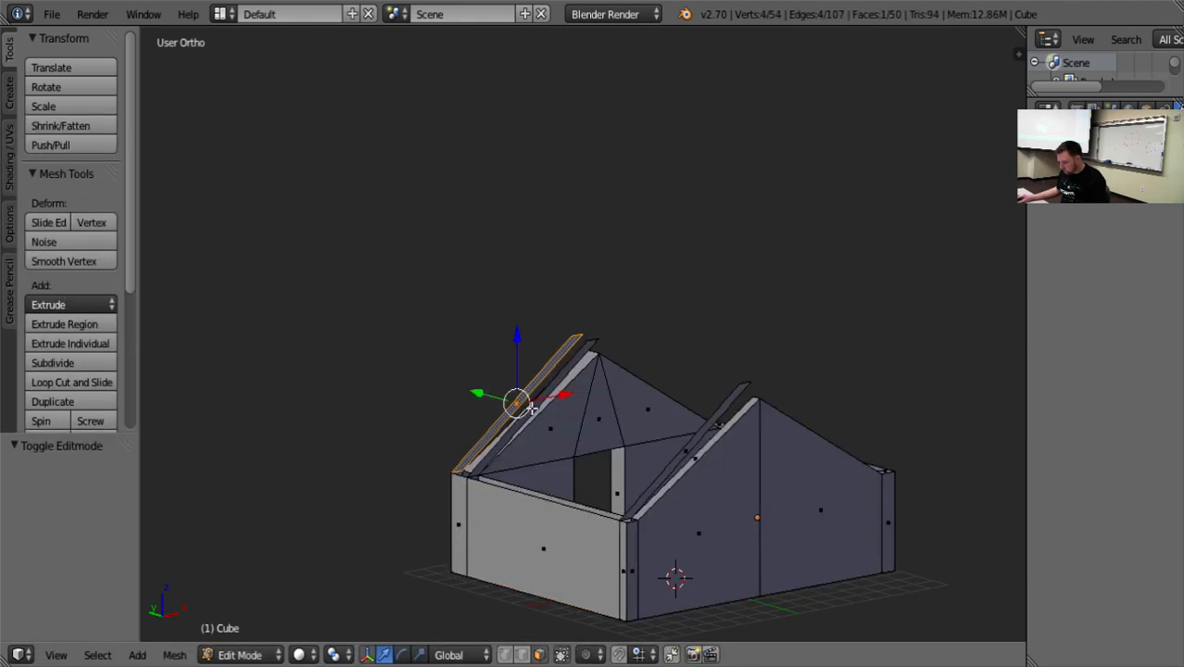
shift+right_click(554, 422)
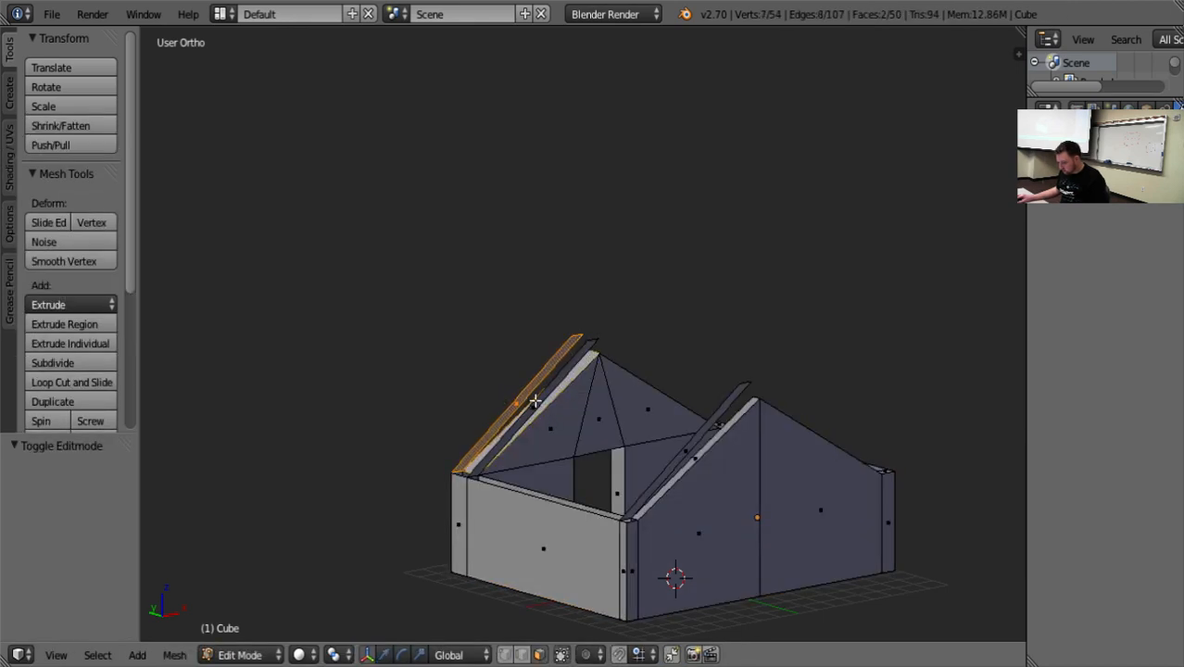
shift+right_click(541, 410)
middle_drag(557, 438, 621, 456)
shift+right_click(558, 418)
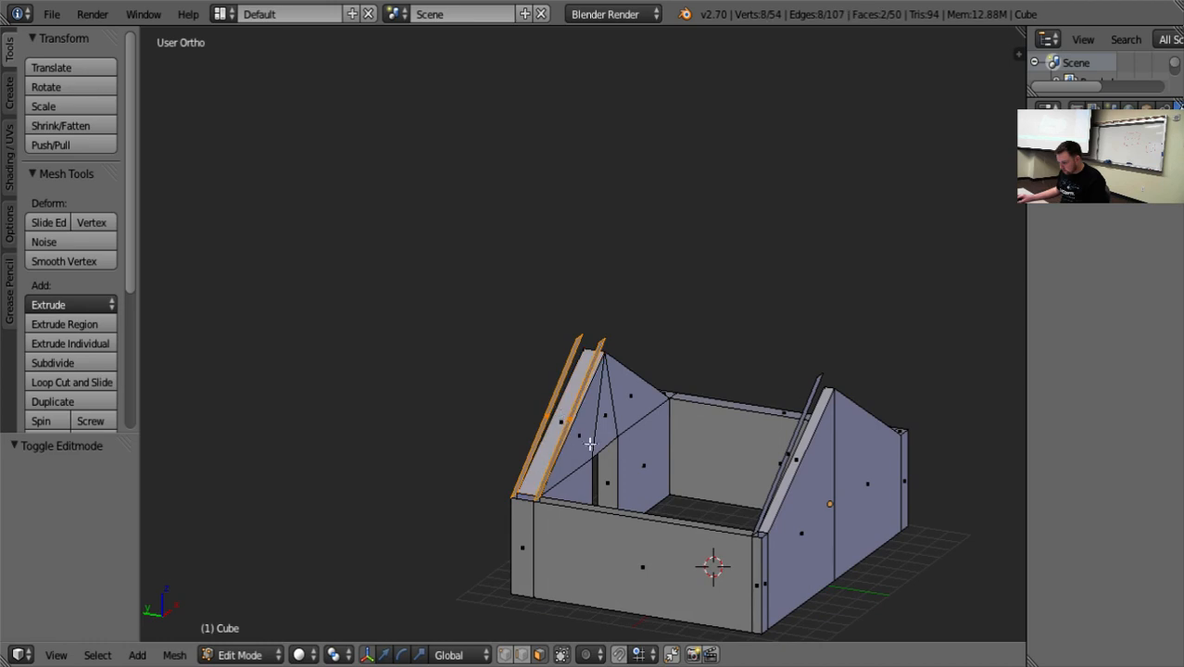
key(x)
click(603, 434)
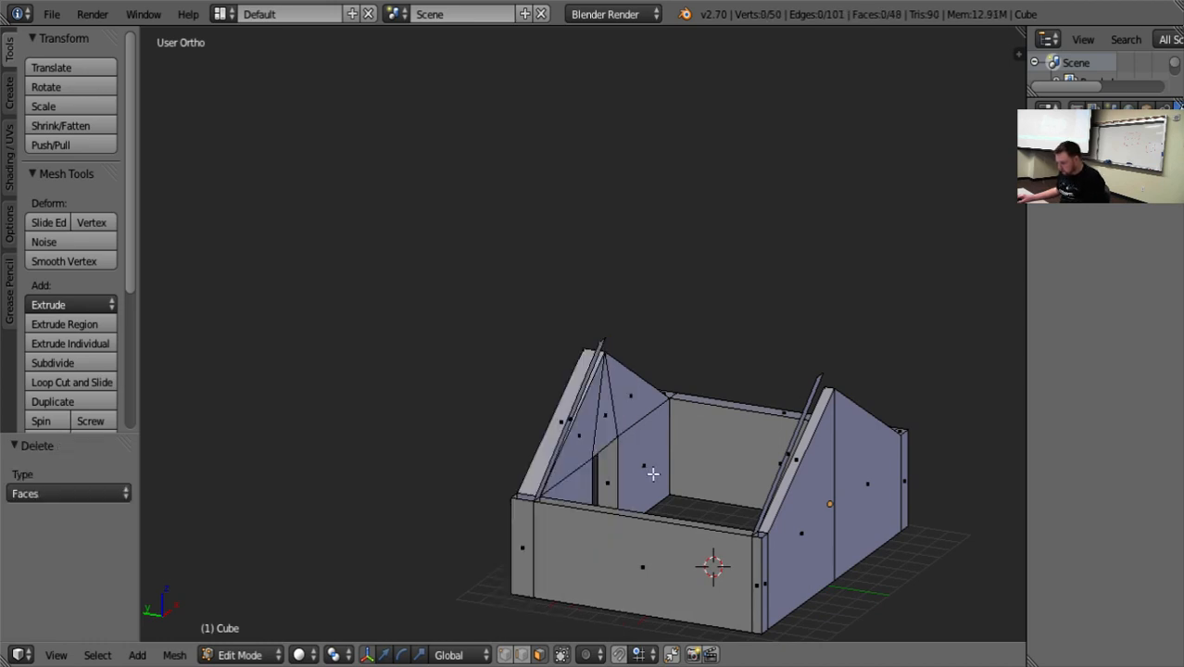
Delete the remaining inner sloping strip faces at the door gable and the doorless gable.
middle_drag(607, 439, 616, 445)
right_click(576, 408)
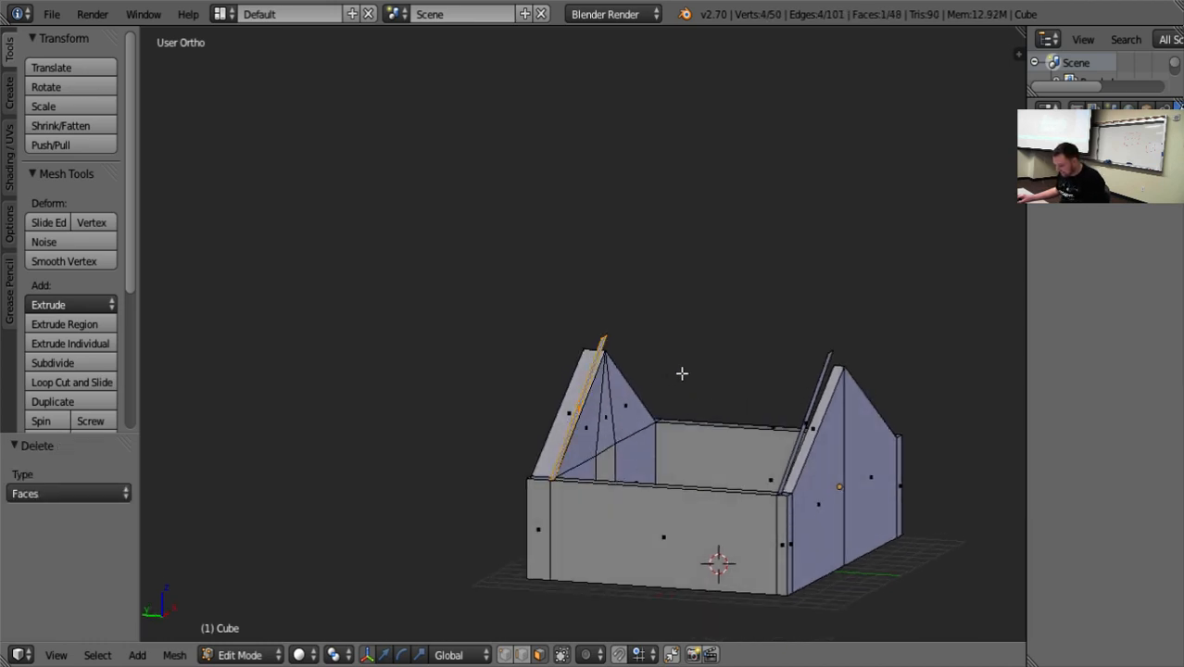
middle_drag(682, 372, 651, 430)
key(x)
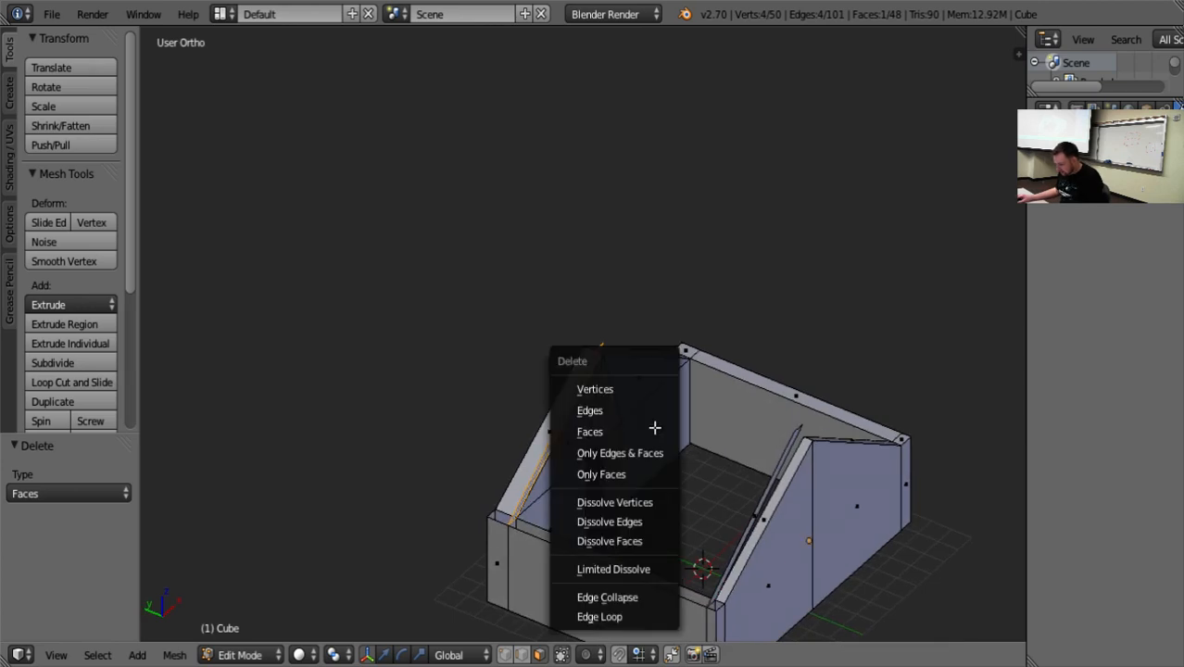
click(653, 428)
middle_drag(695, 494, 644, 490)
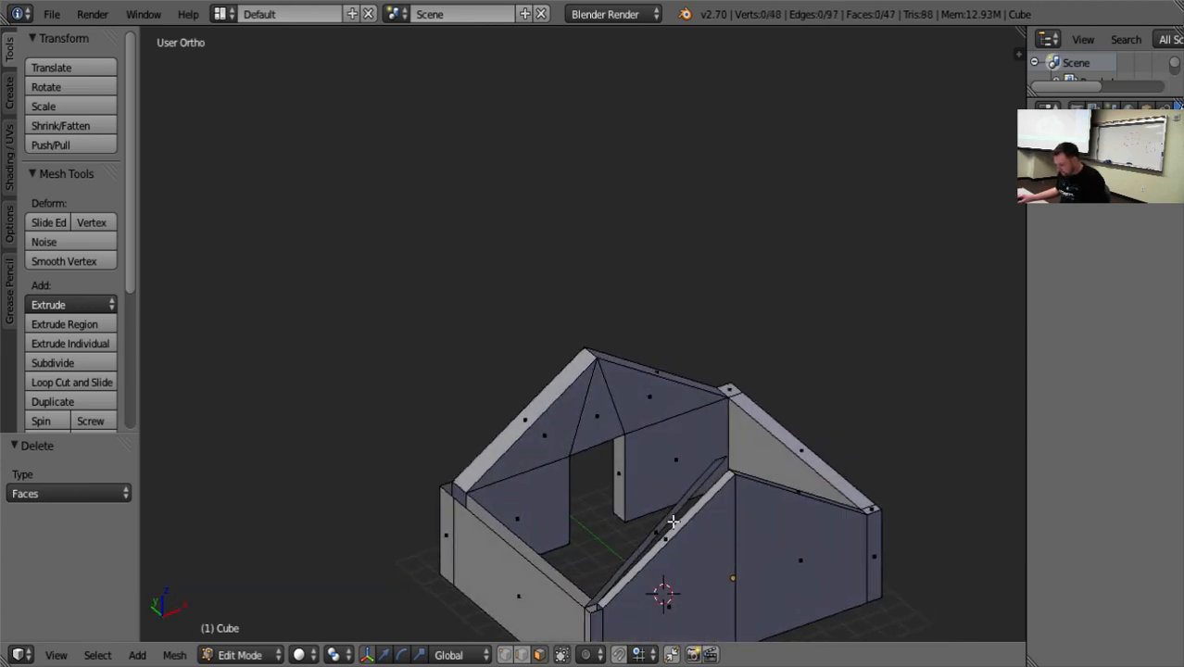
right_click(667, 521)
key(x)
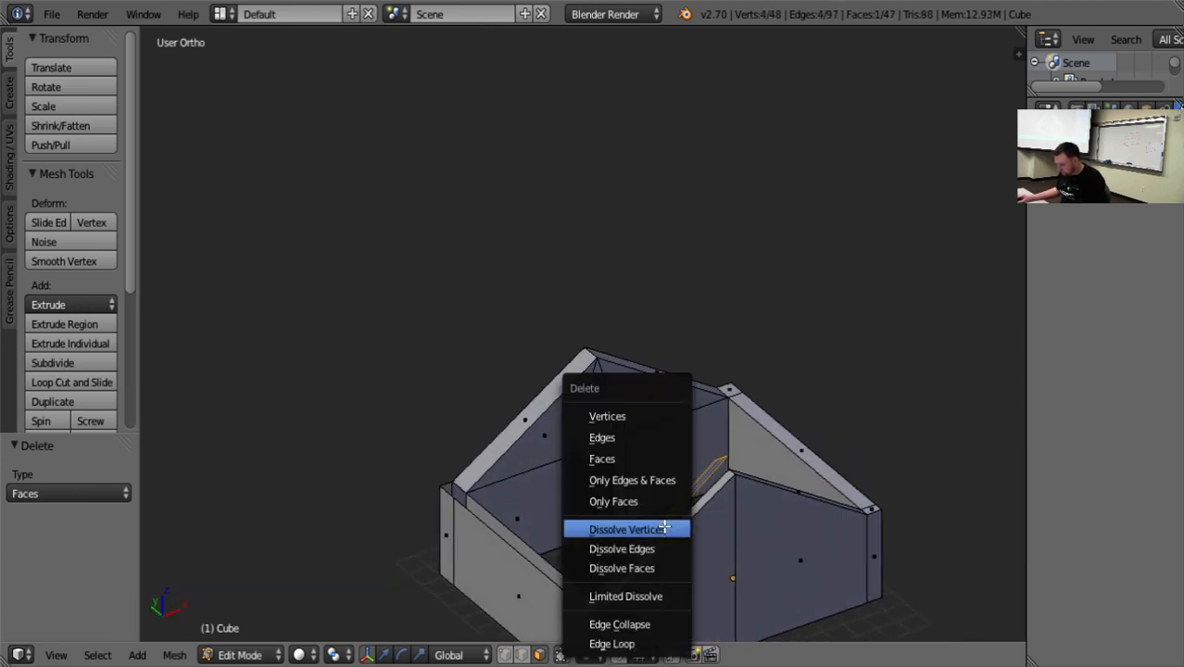
click(649, 459)
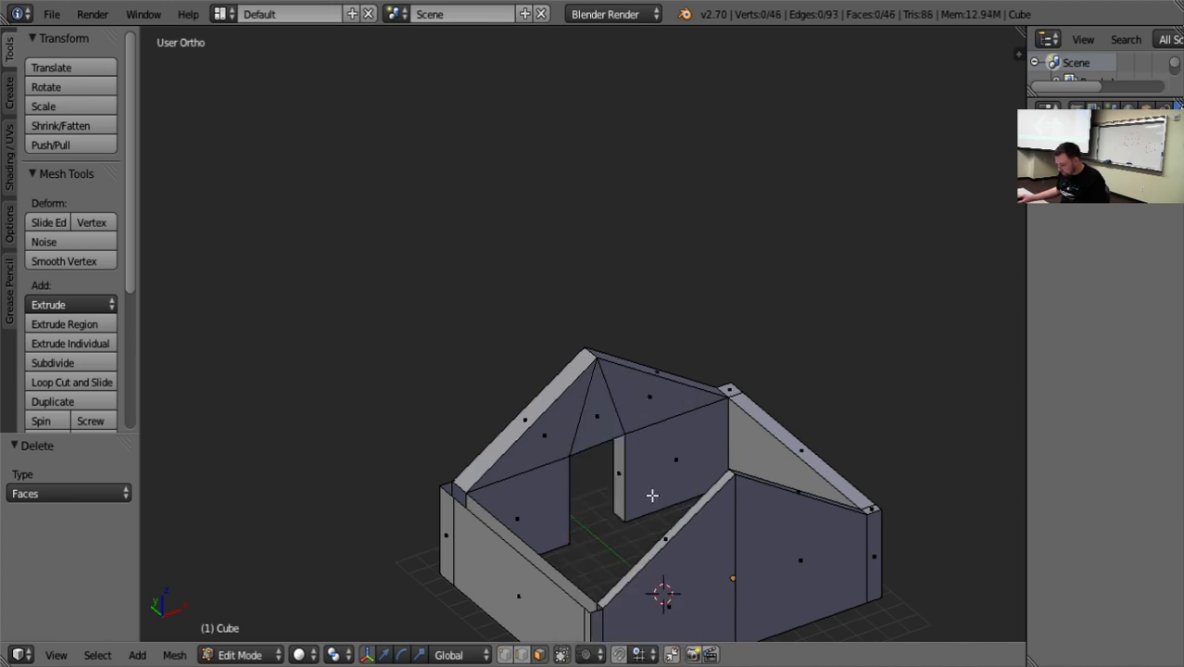
In edge selection, fill the open corner on top of the side wall beside the door gable with a face.
middle_drag(654, 495, 751, 483)
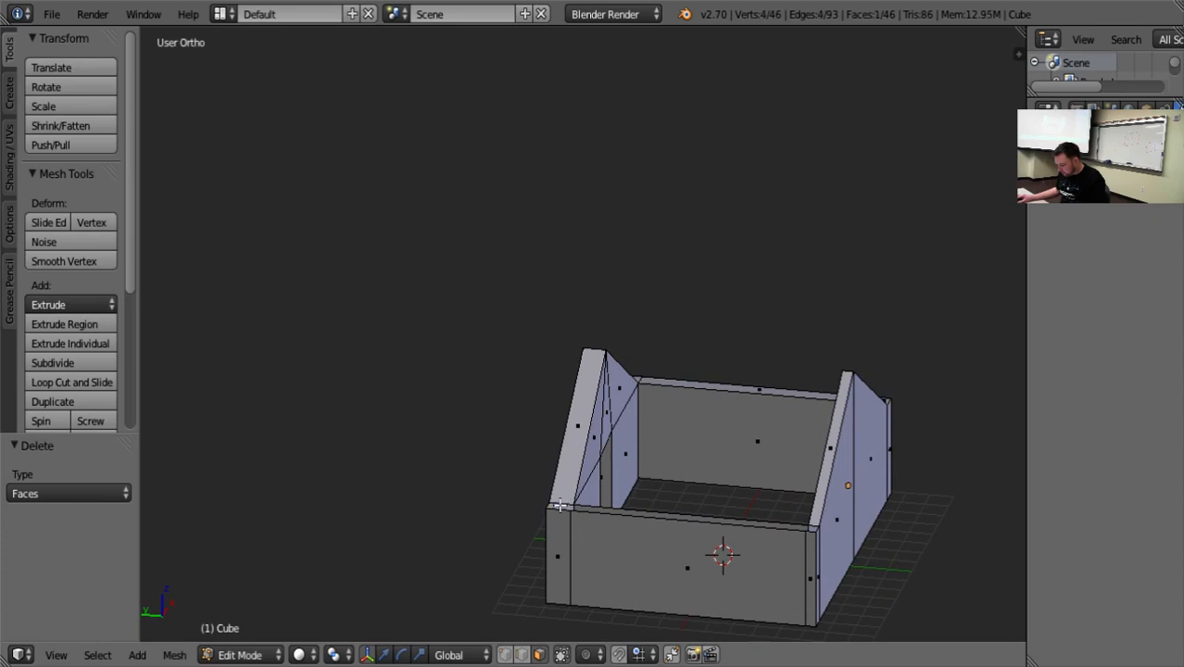
right_click(560, 500)
click(517, 656)
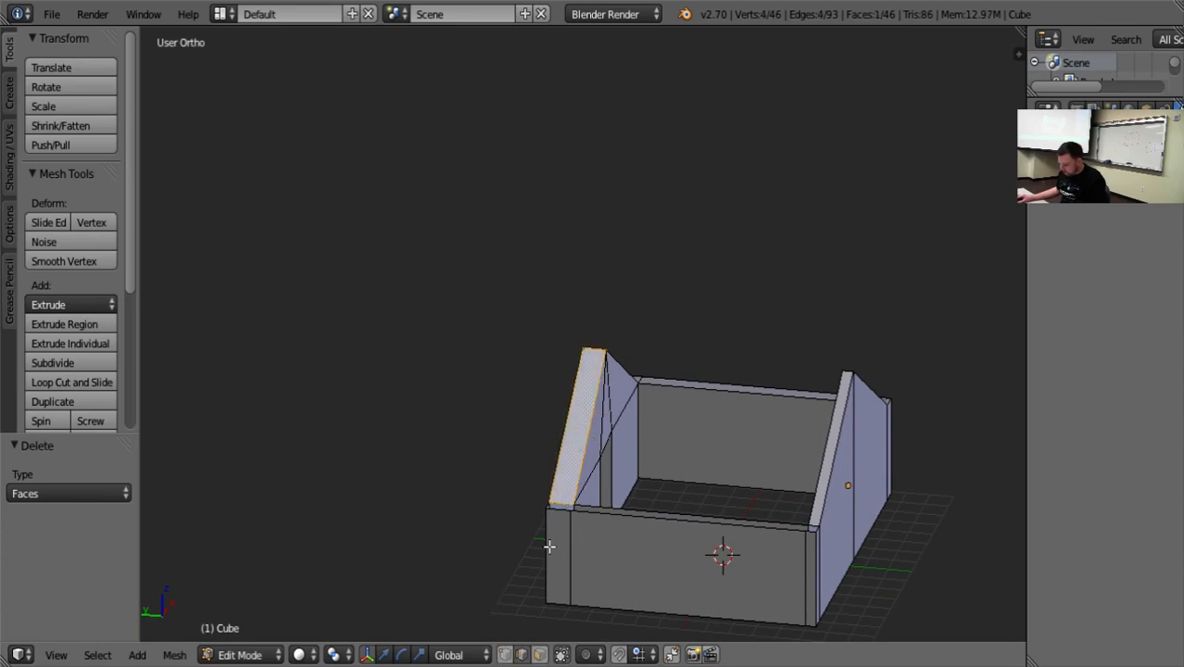
right_click(559, 503)
scroll(571, 521, up, 8)
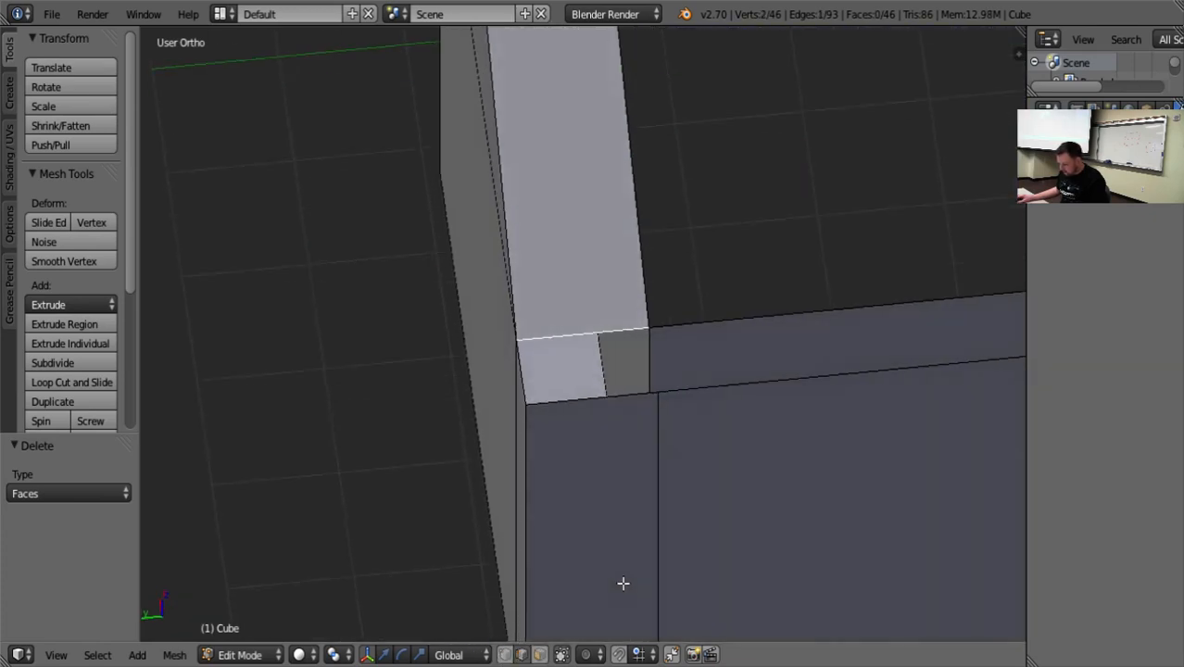
middle_drag(624, 584, 617, 601)
middle_drag(534, 399, 560, 473)
key(f)
scroll(695, 434, down, 6)
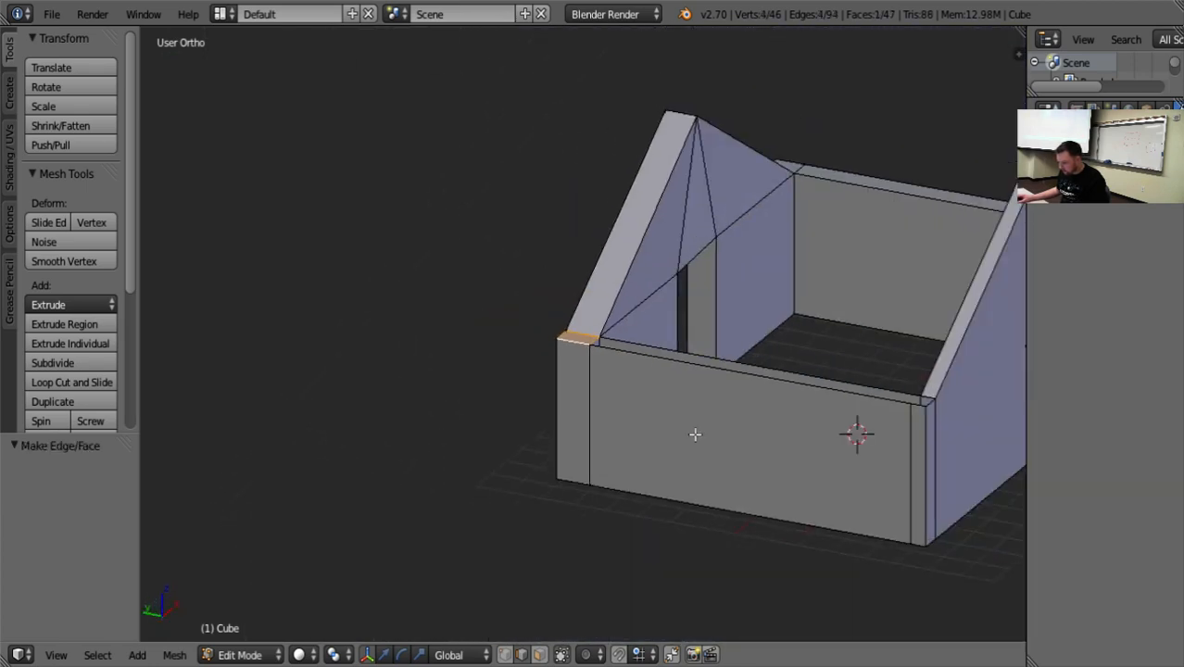
Fill the side wall's long open top between the gables and its corner beside the doorless gable with faces.
right_click(719, 370)
shift+right_click(728, 361)
key(f)
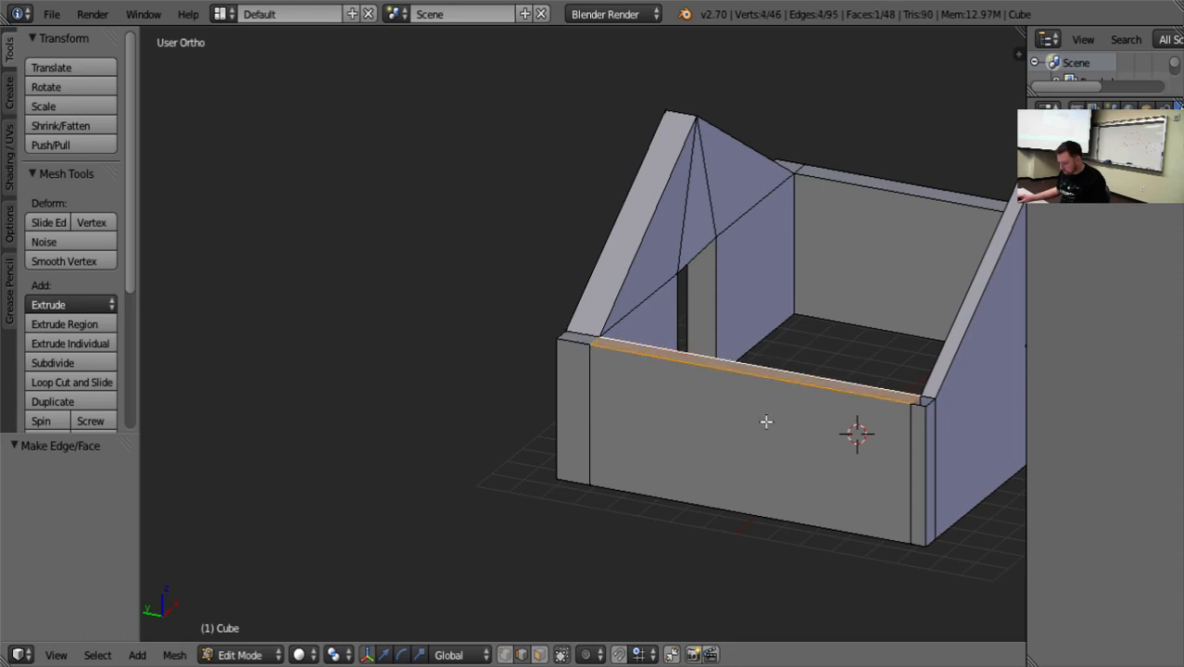
right_click(920, 405)
scroll(887, 425, up, 6)
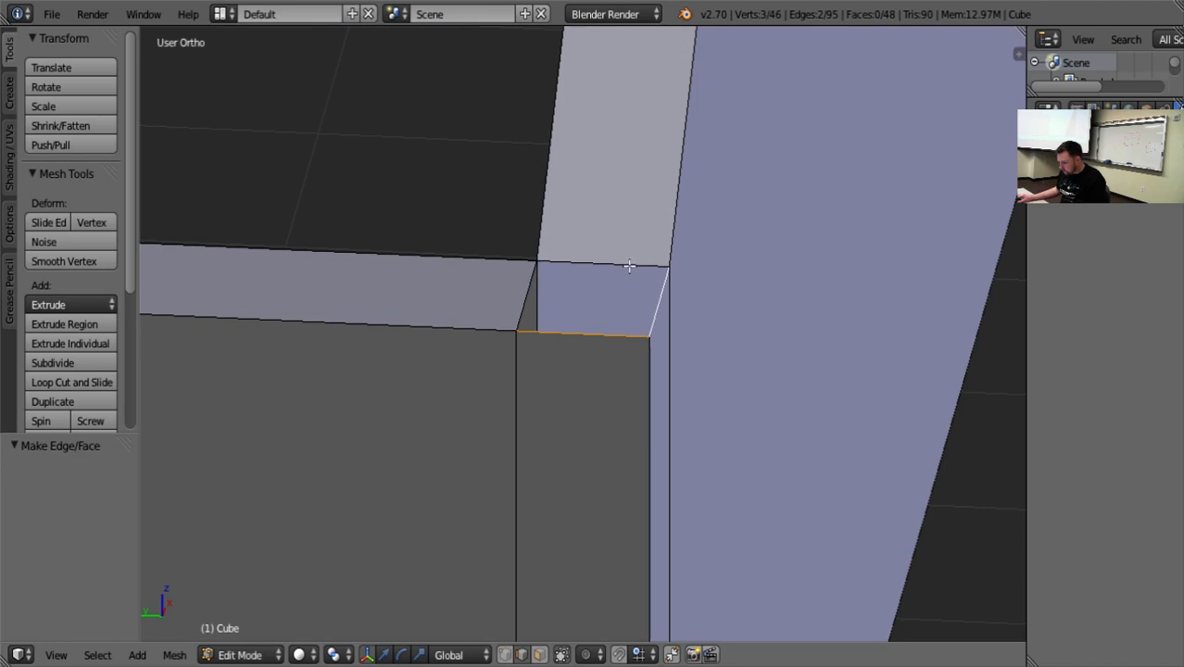
key(f)
key(a)
scroll(655, 358, down, 3)
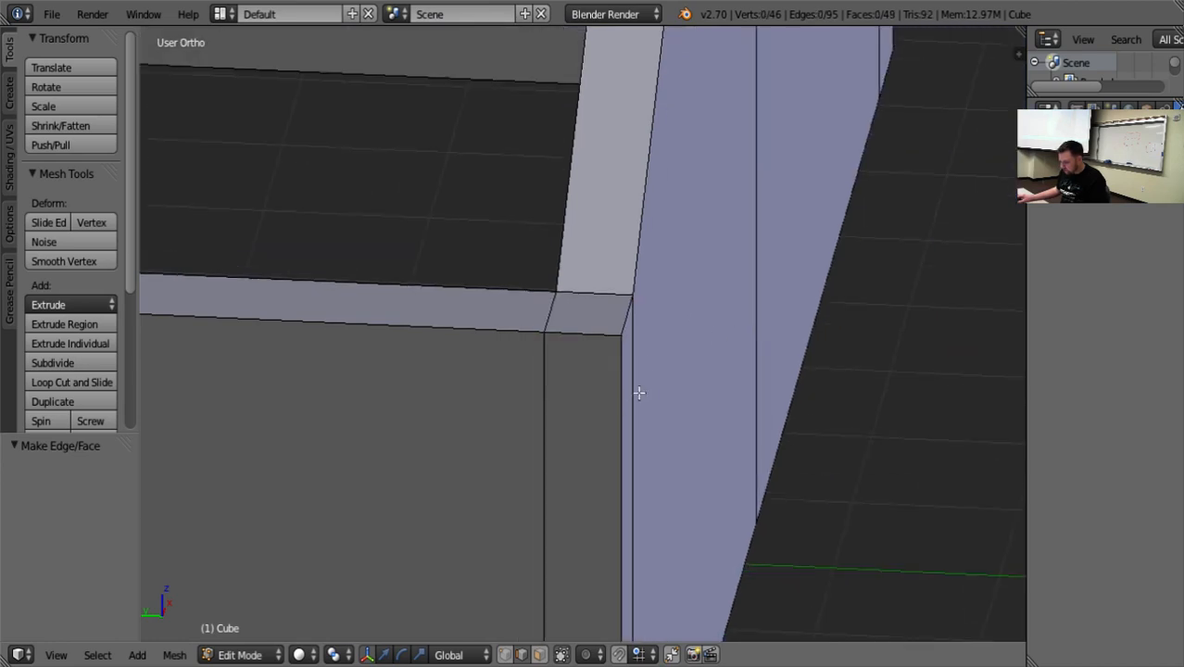
scroll(625, 408, down, 8)
Select the side wall's three top faces and extrude them in place without any offset.
mouse_move(521, 532)
middle_down()
mouse_move(518, 568)
mouse_move(529, 546)
middle_up()
shift+right_click(378, 301)
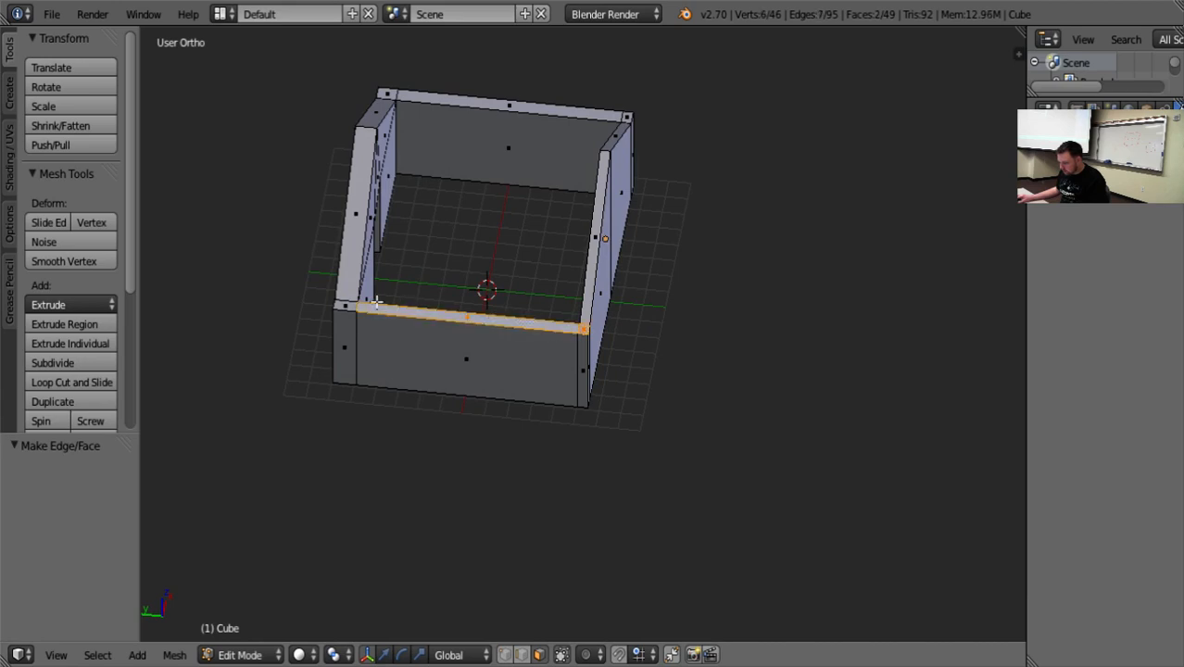
shift+right_click(347, 310)
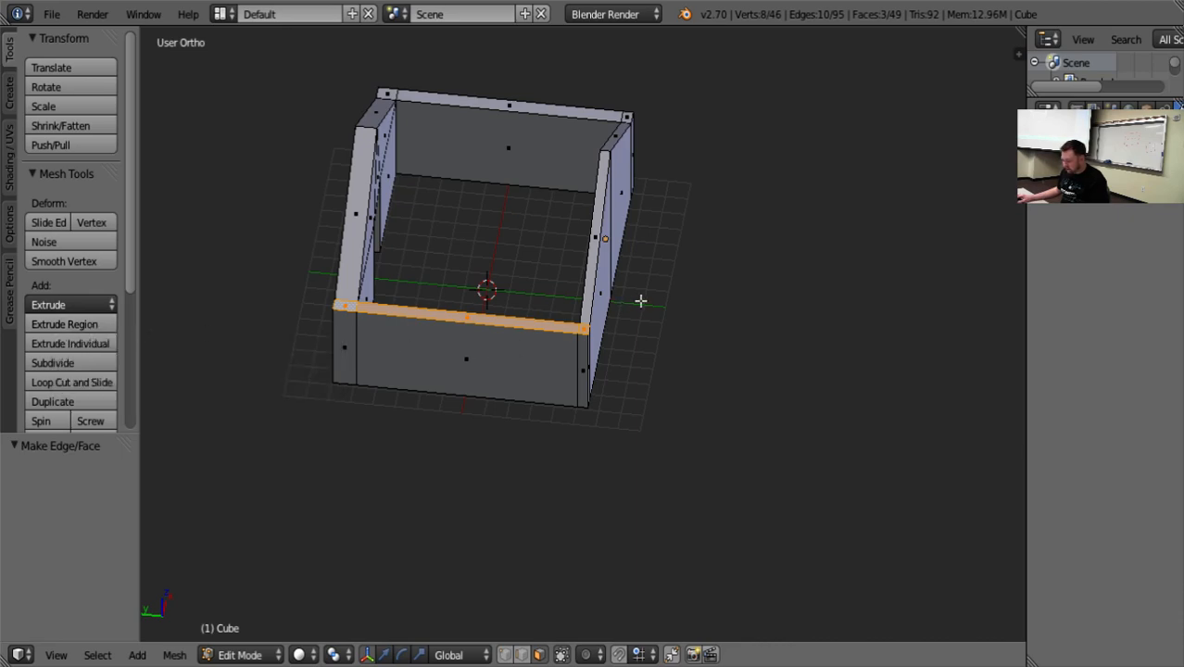
key(e)
key(Escape)
Raise the extruded wall-top faces 3.914 along Z and move them outward -4.310 along X.
middle_drag(635, 300, 649, 369)
scroll(570, 369, up, 4)
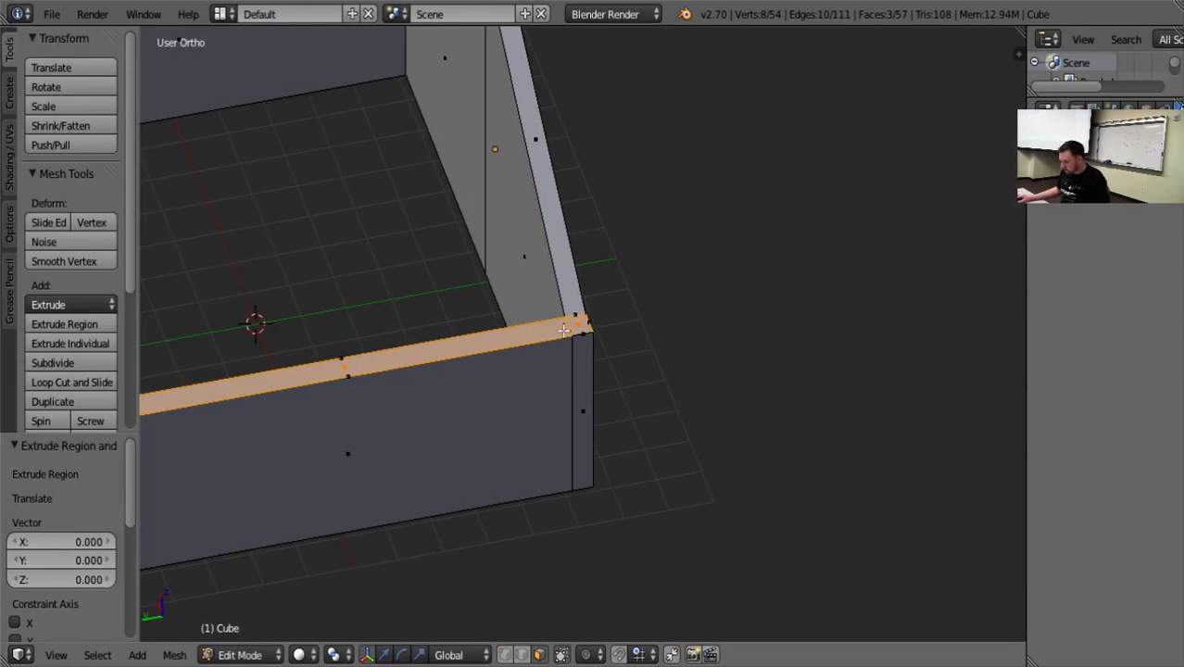
middle_drag(574, 327, 587, 351)
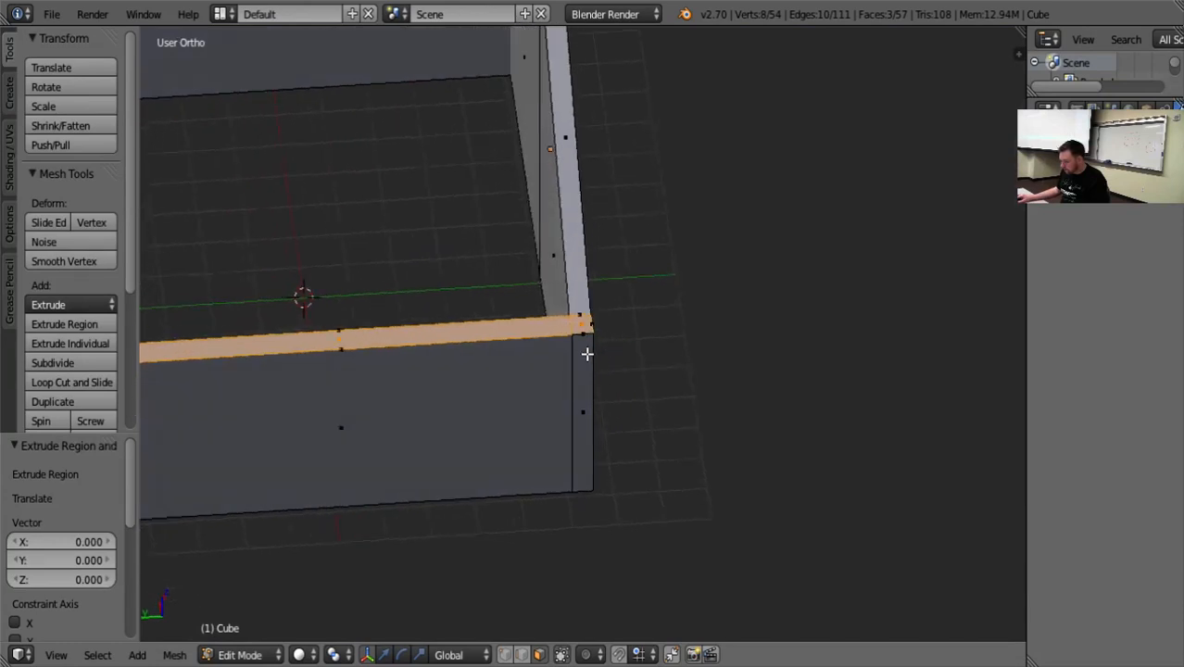
scroll(519, 339, down, 6)
middle_drag(509, 300, 709, 310)
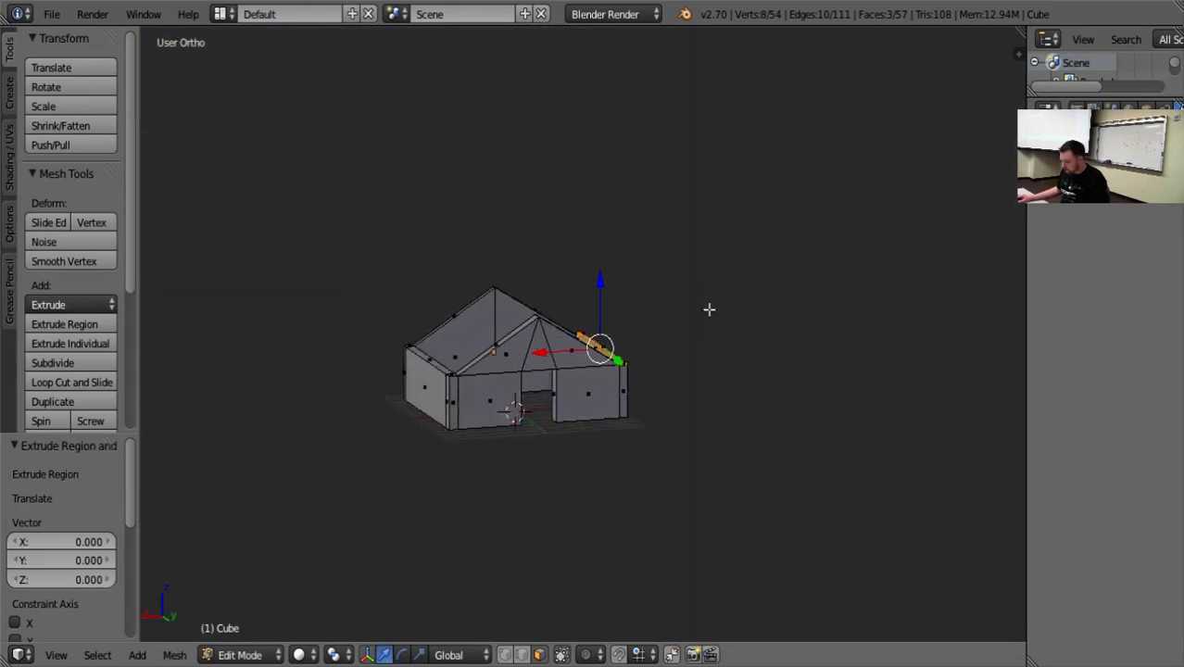
drag(602, 281, 590, 228)
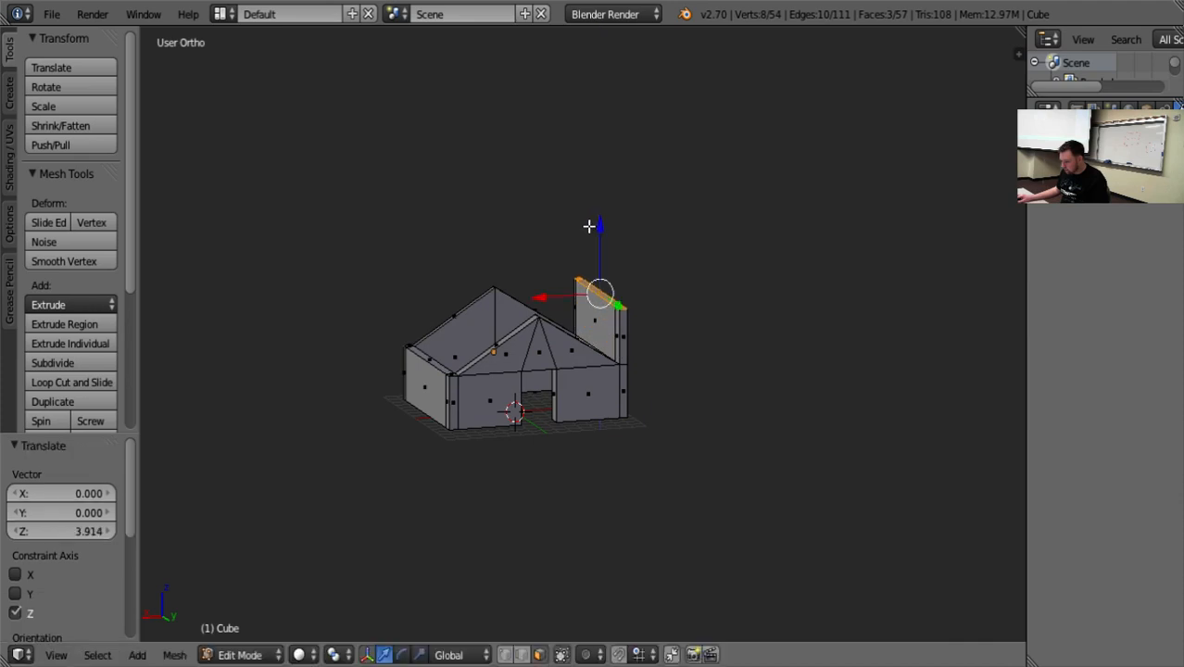
middle_drag(589, 228, 578, 316)
drag(524, 273, 490, 275)
middle_drag(490, 275, 581, 375)
Delete the doorless gable's sloping top face beside the extruded panel and the panel's adjoining small inner face.
right_click(555, 358)
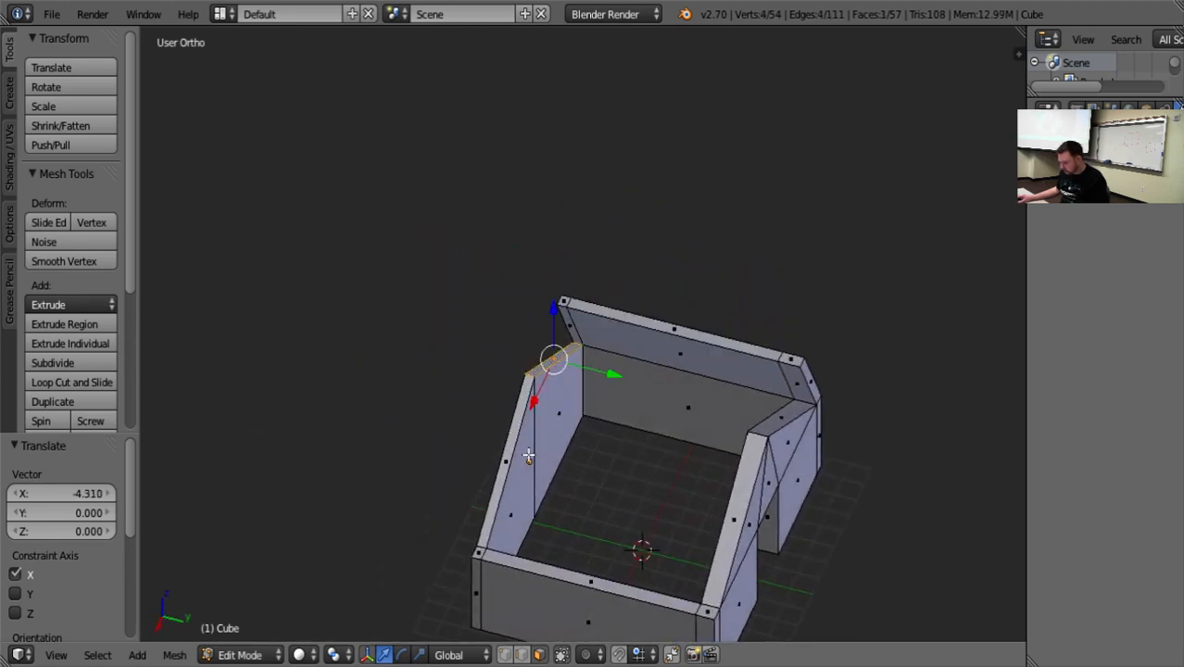
key(x)
click(543, 447)
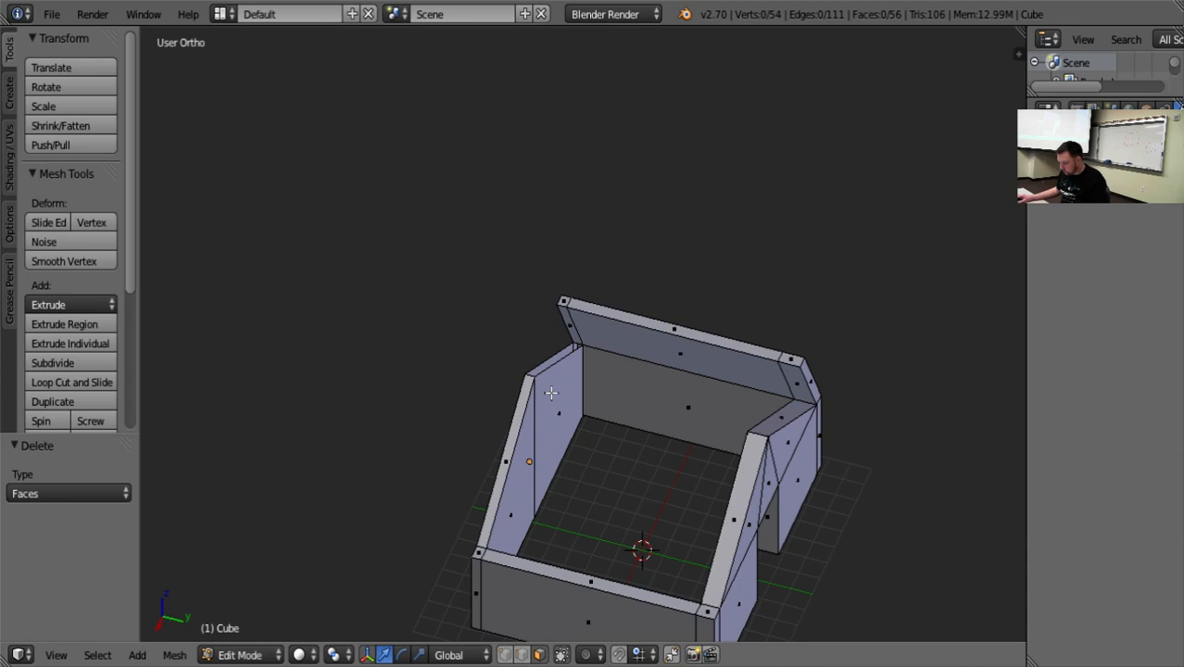
right_click(573, 328)
key(x)
click(574, 353)
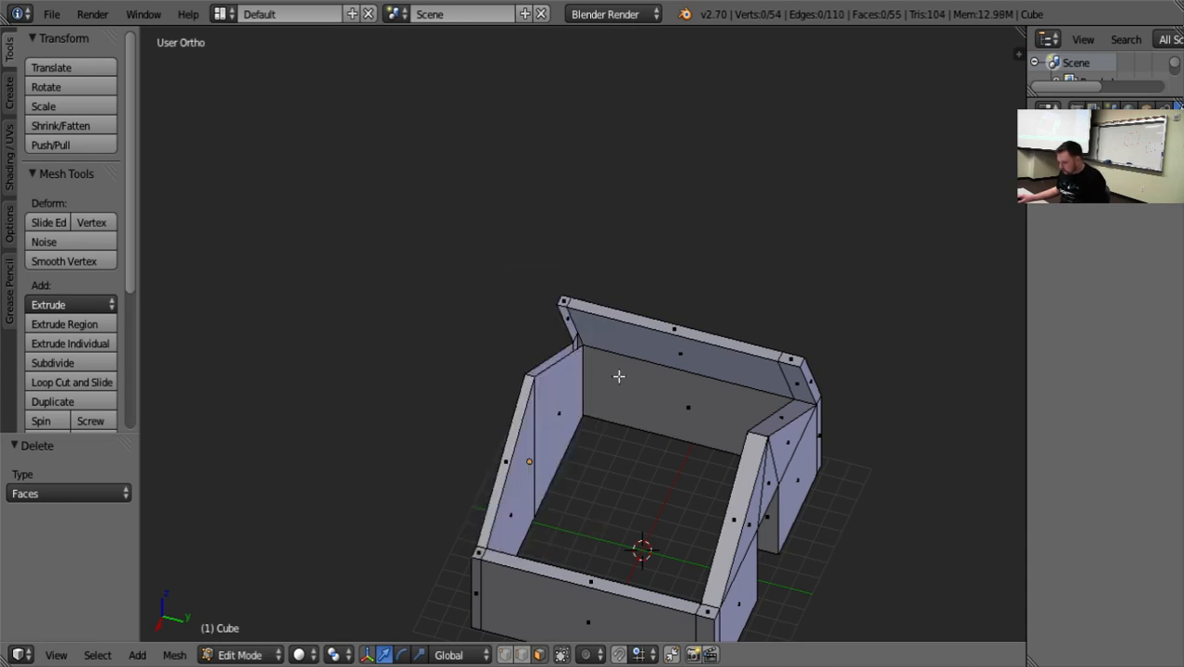
Delete the door gable's sloping top face beside the extruded panel together with the panel's adjoining inner corner face.
right_click(790, 388)
shift+right_click(781, 427)
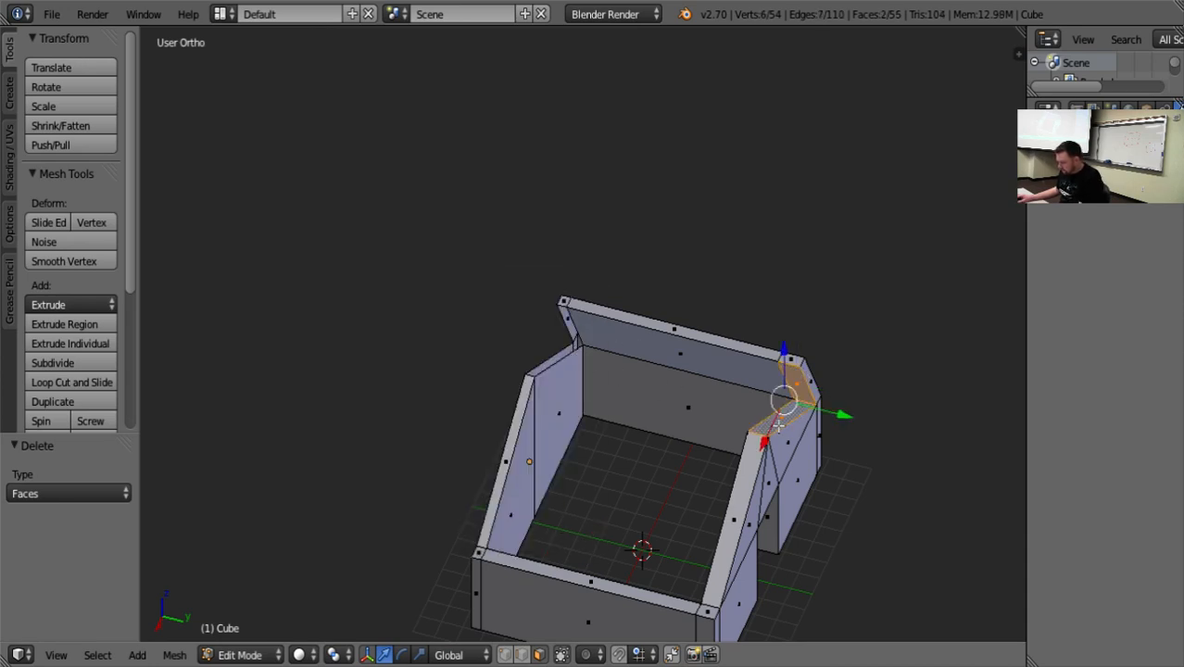
key(x)
click(779, 428)
middle_drag(629, 507, 664, 275)
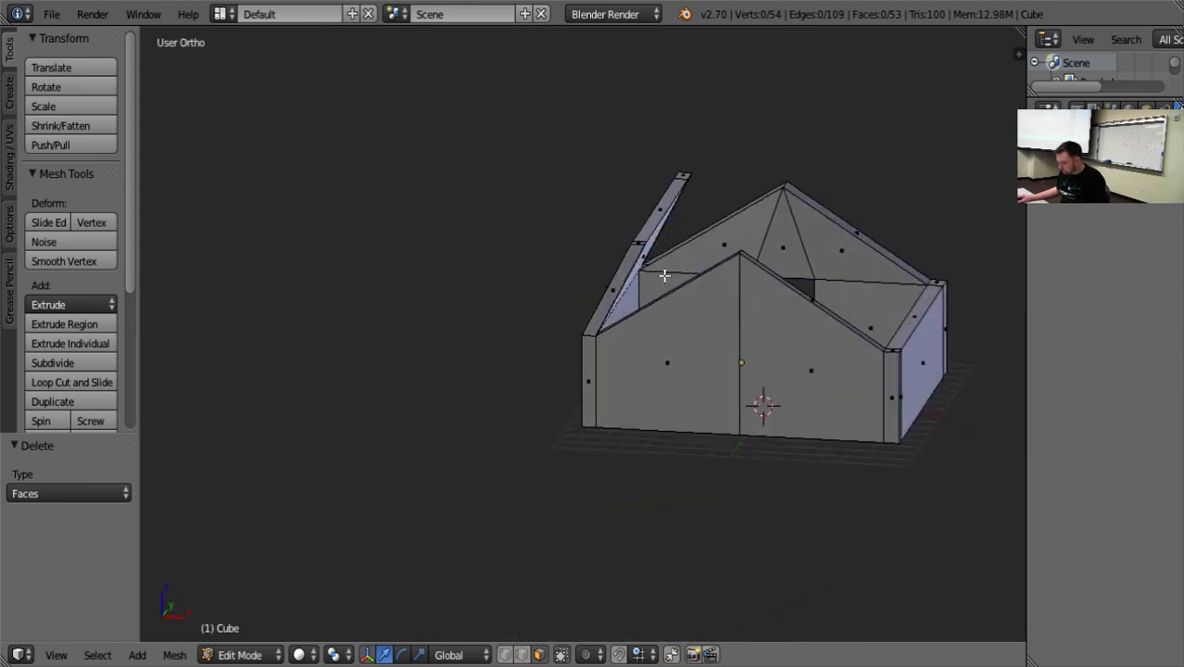
Select the roof panel's three upper edge faces and move them 4.369 along X towards the gable peaks.
right_click(684, 172)
shift+right_click(669, 202)
shift+right_click(639, 242)
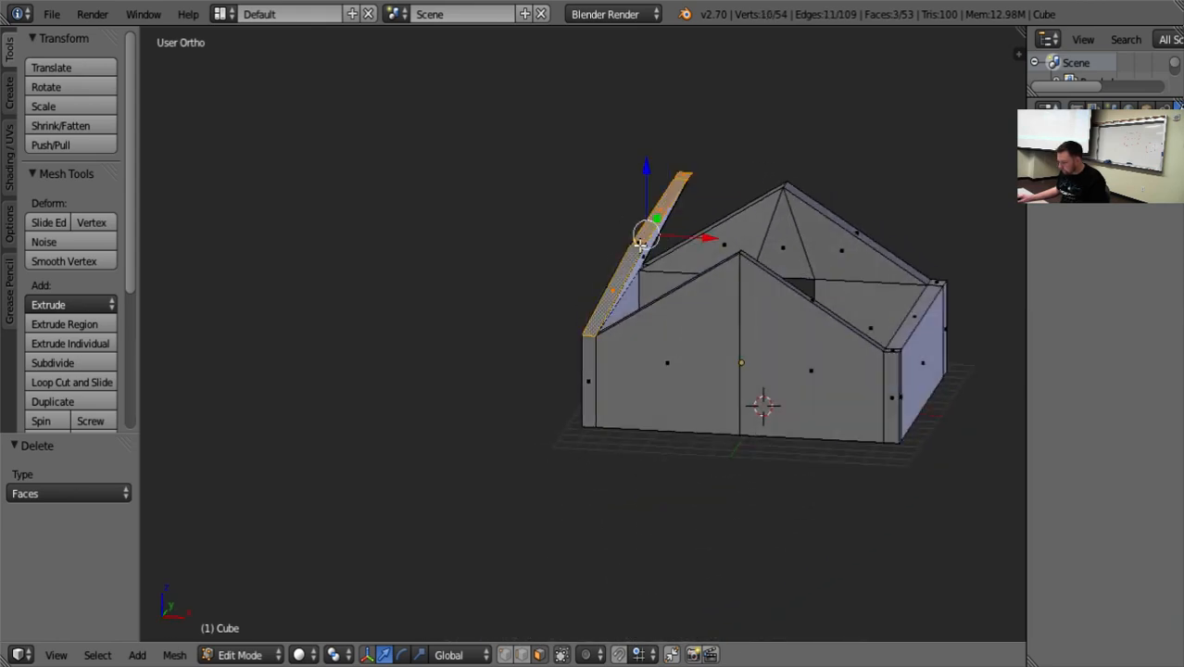
key(ctrl+z)
scroll(634, 343, up, 5)
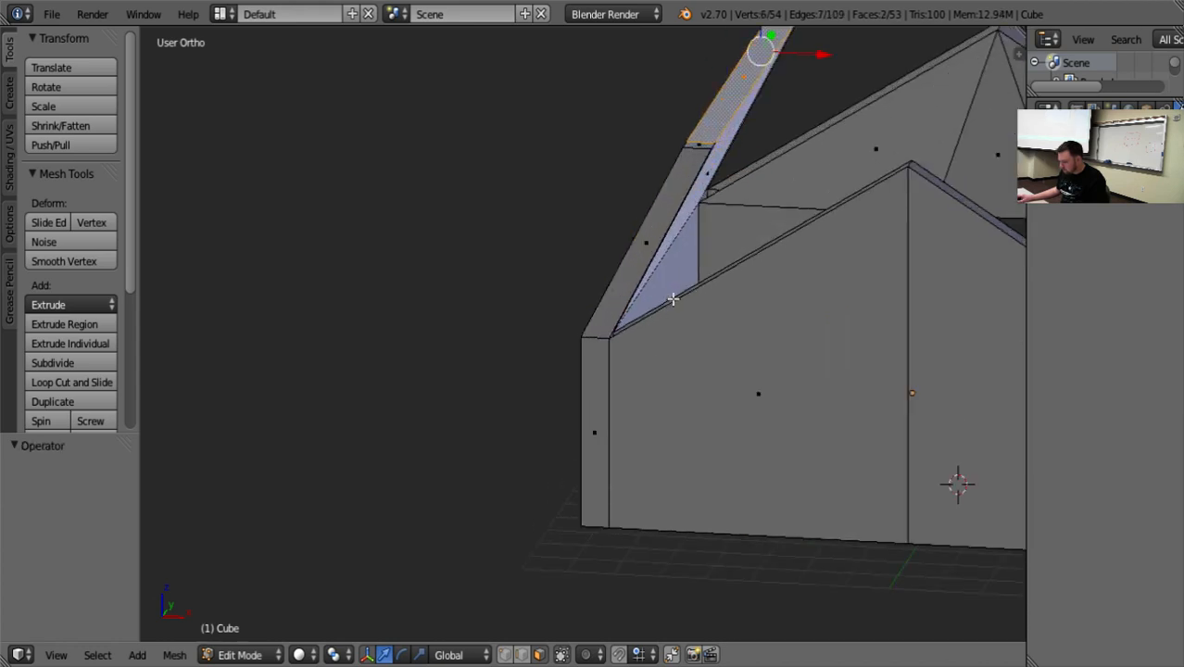
shift+right_click(693, 180)
scroll(751, 231, down, 5)
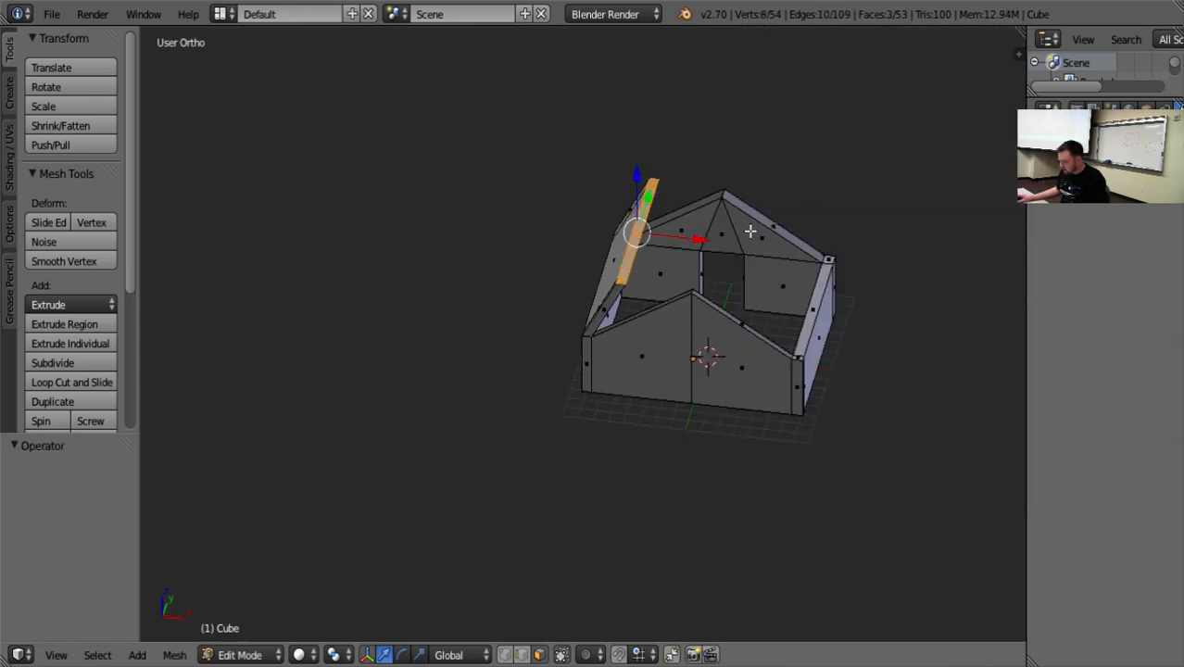
key(g)
key(x)
click(697, 372)
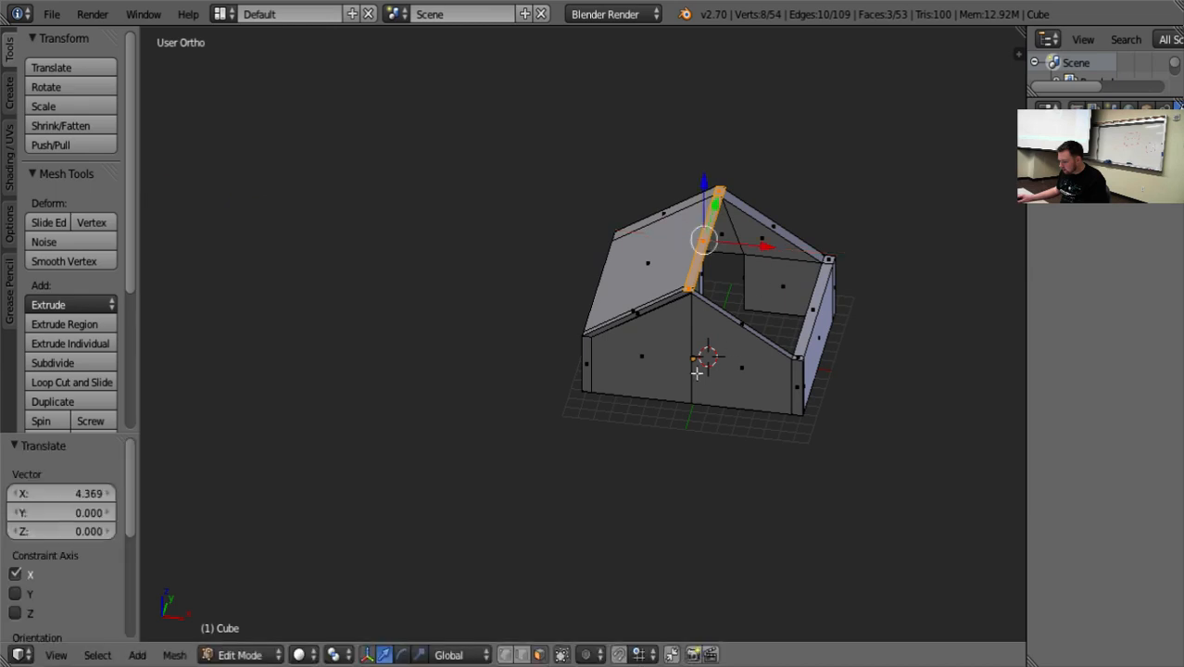
Select the roof panel's upper edge faces at the gable peaks and move them -0.106 along X.
right_click(691, 294)
click(507, 659)
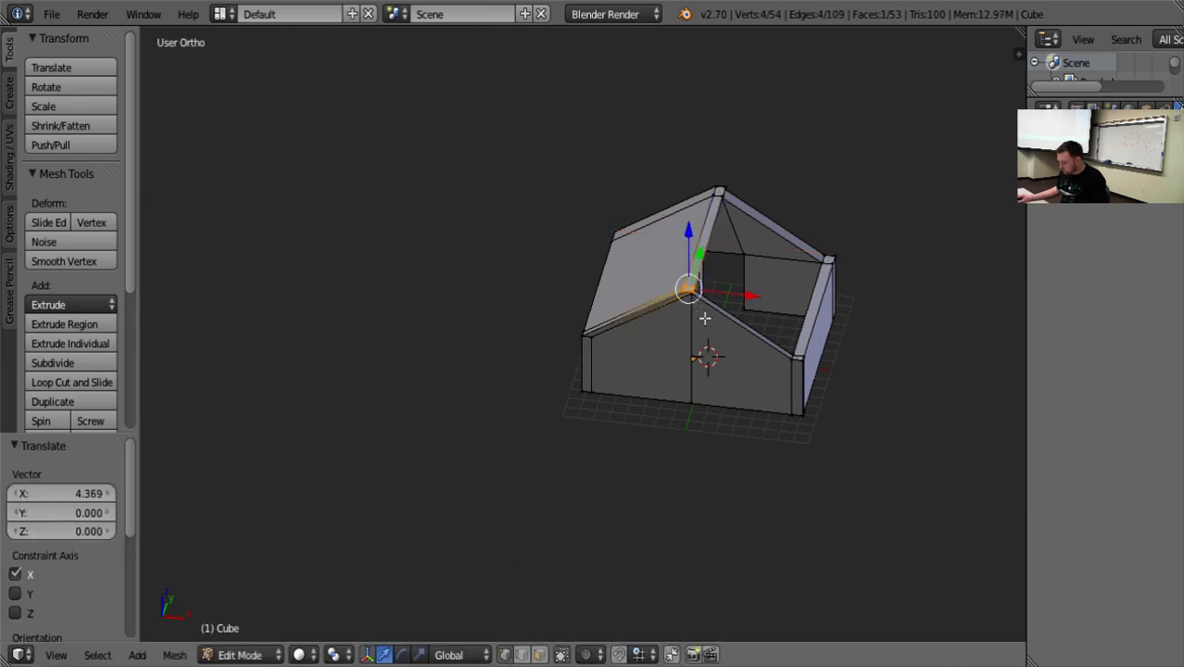
key(KP_Decimal)
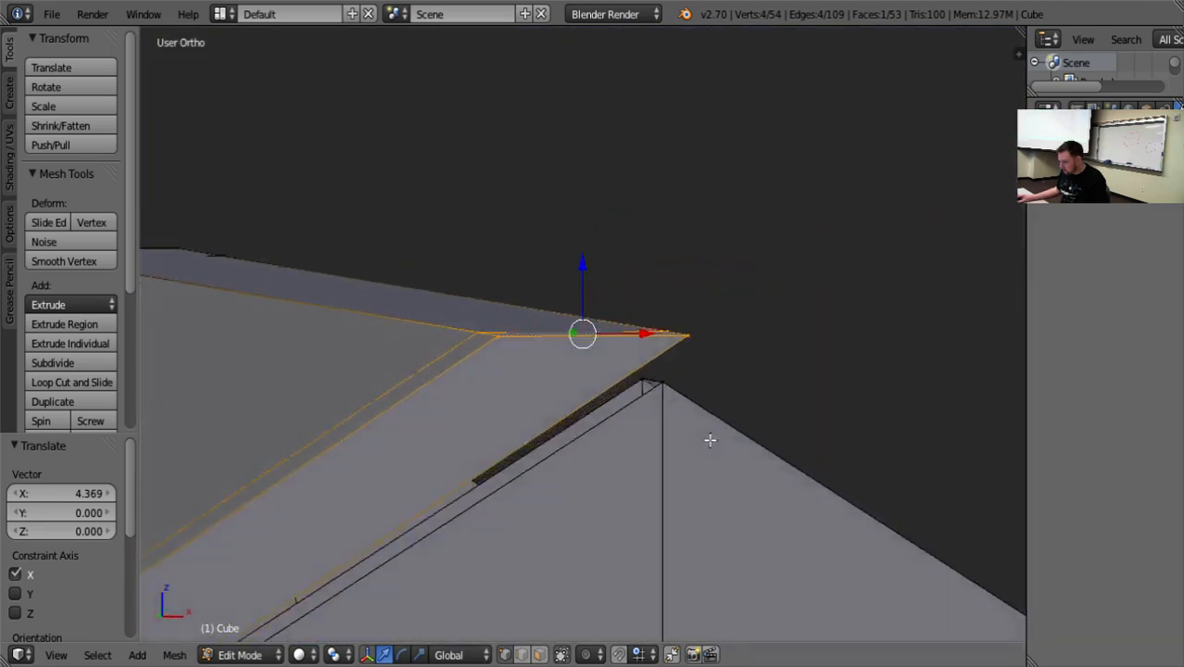
middle_drag(711, 441, 687, 440)
middle_drag(691, 386, 702, 375)
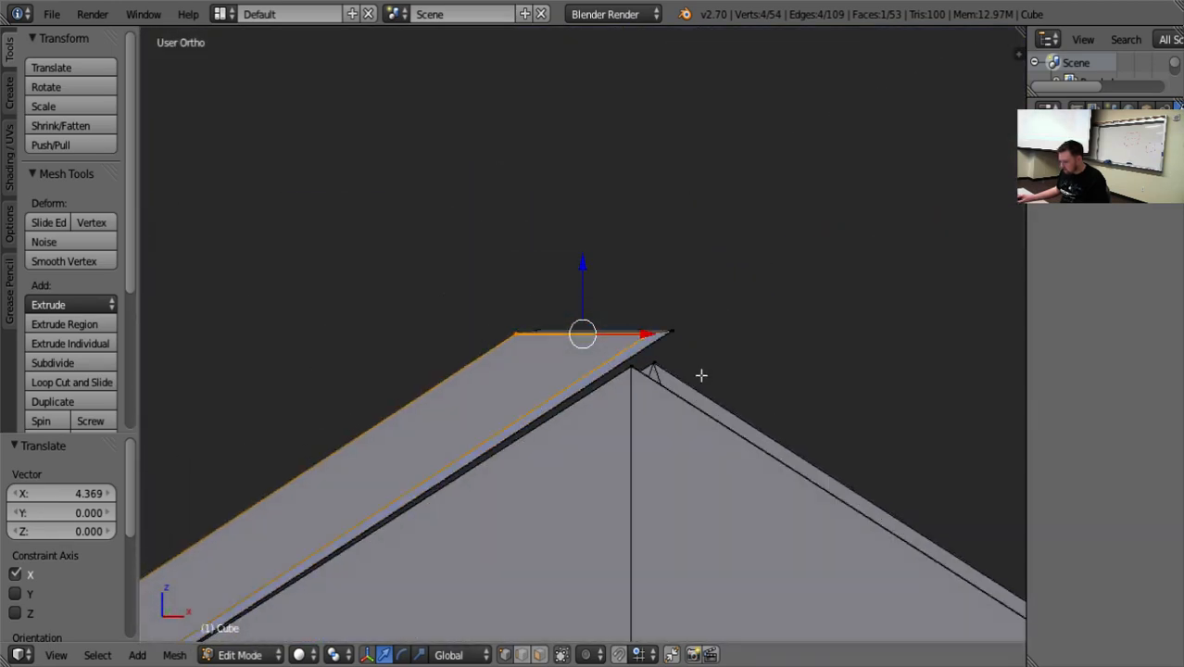
drag(479, 252, 693, 336)
mouse_move(759, 331)
middle_down()
mouse_move(769, 346)
mouse_move(765, 323)
middle_up()
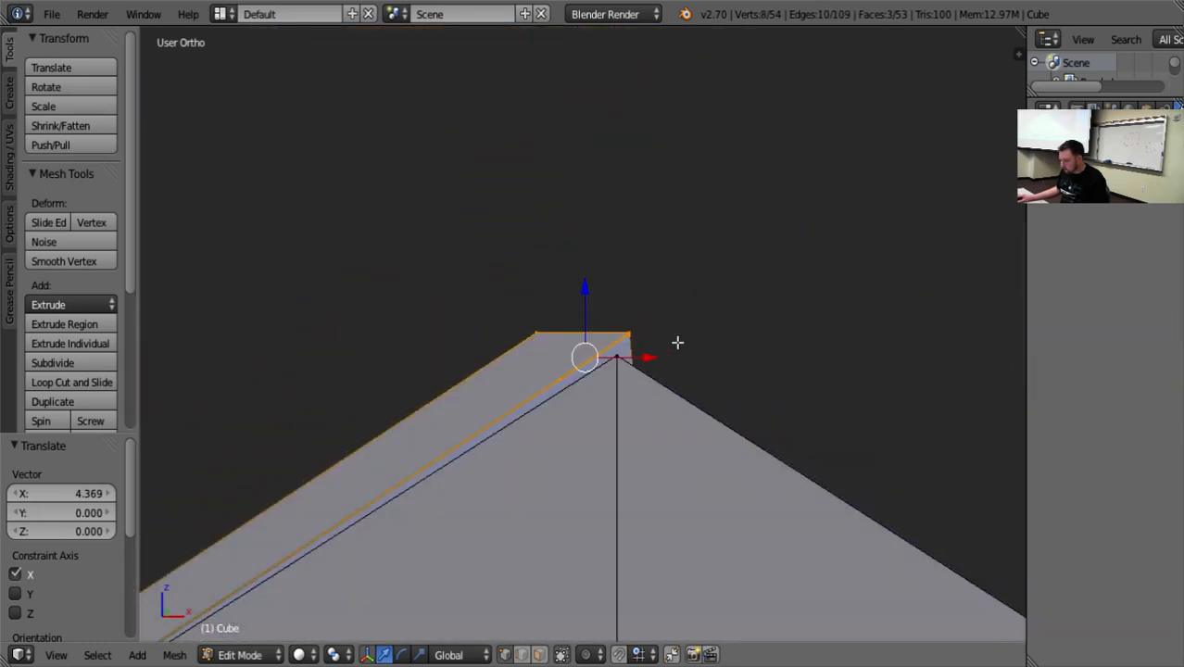
key(g)
key(x)
click(641, 354)
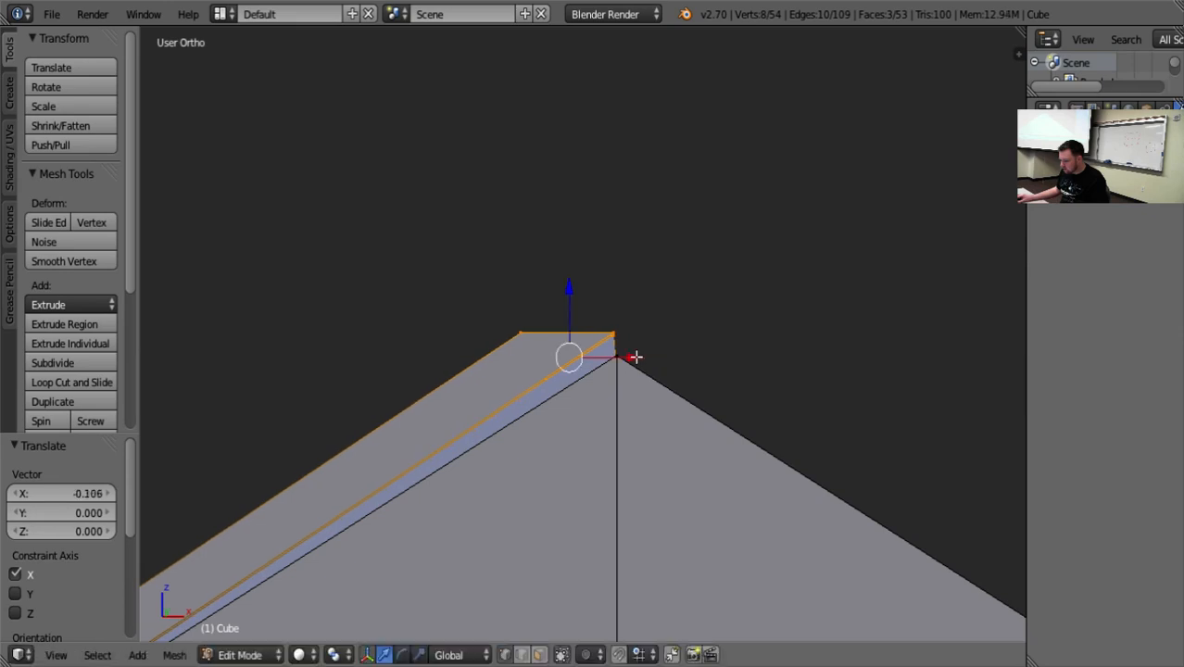
Lower the roof panel's selected upper edge faces by -0.076 along Z onto the gable peaks.
middle_drag(693, 346, 691, 356)
key(g)
key(z)
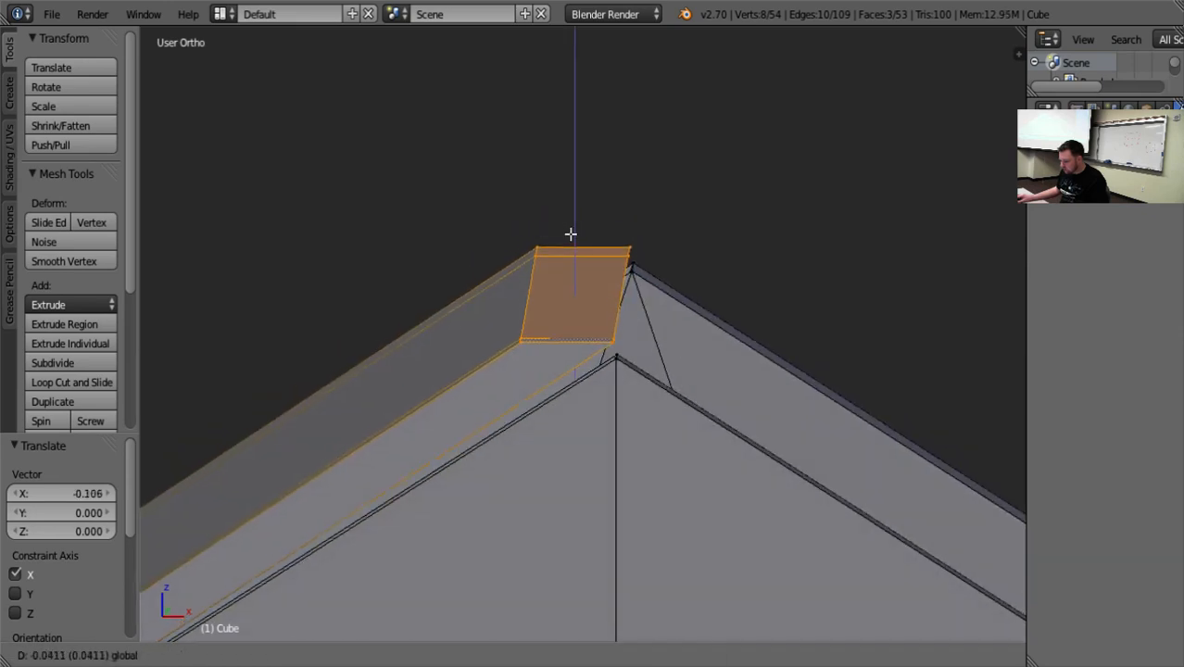
click(611, 338)
Merge the roof panel's outer lower ridge vertex into the doorless gable's outer peak vertex using At First.
right_click(615, 358)
key(KP_Decimal)
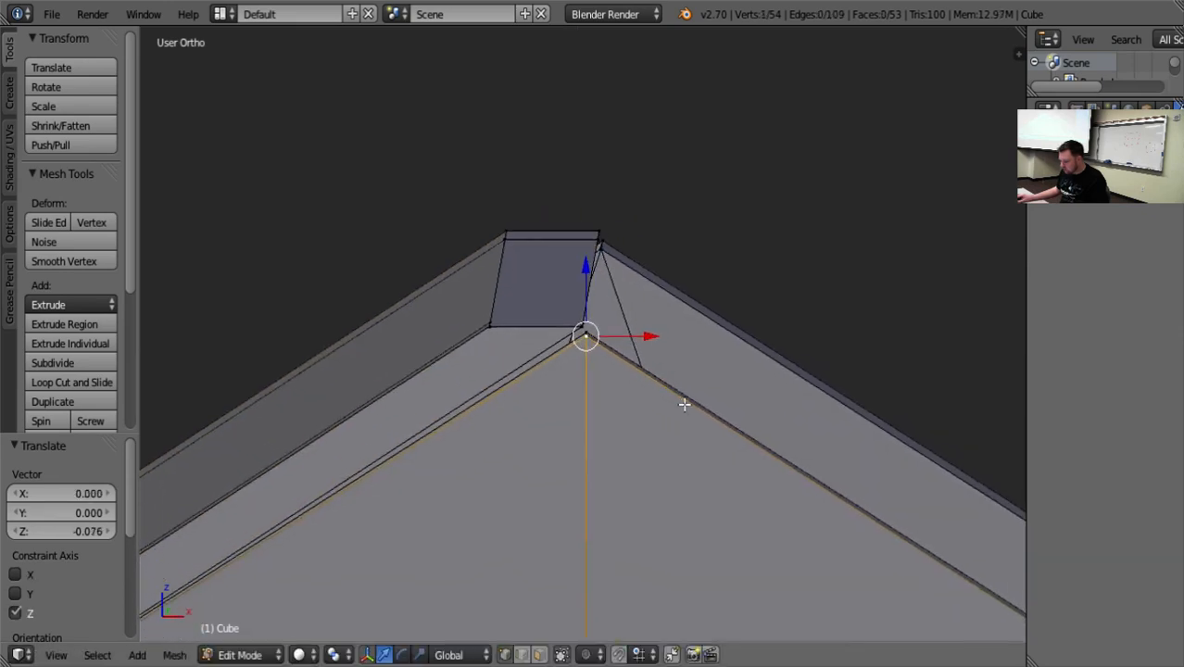
scroll(683, 402, up, 8)
middle_drag(664, 391, 613, 384)
shift+right_click(564, 292)
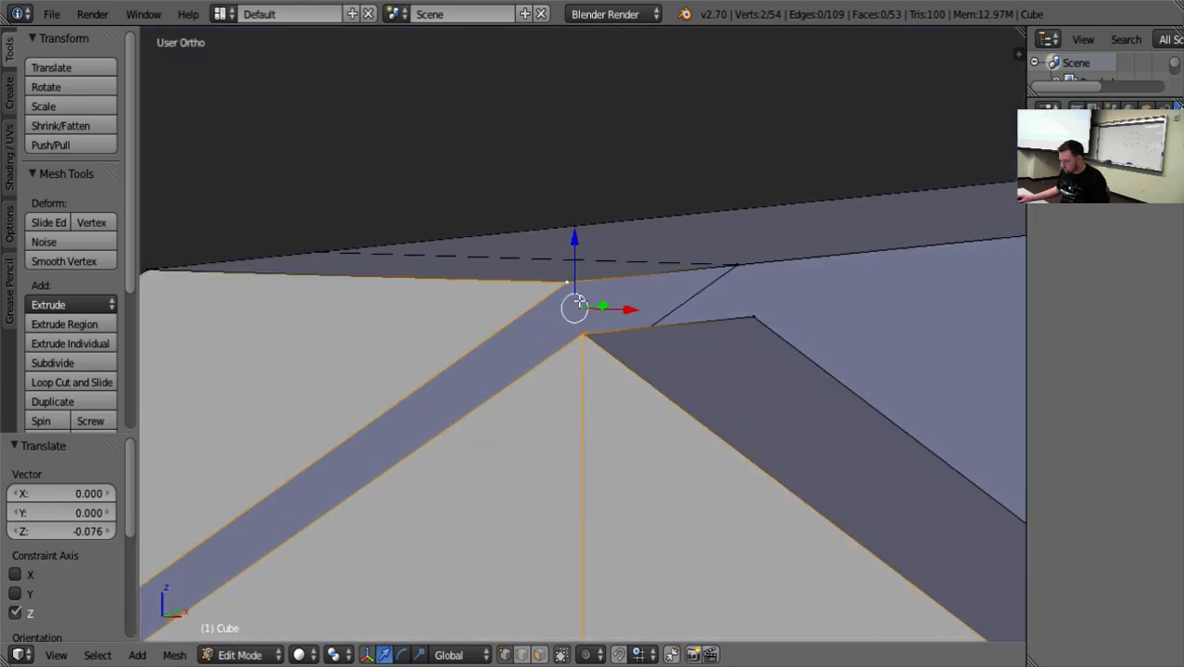
key(alt+m)
click(614, 333)
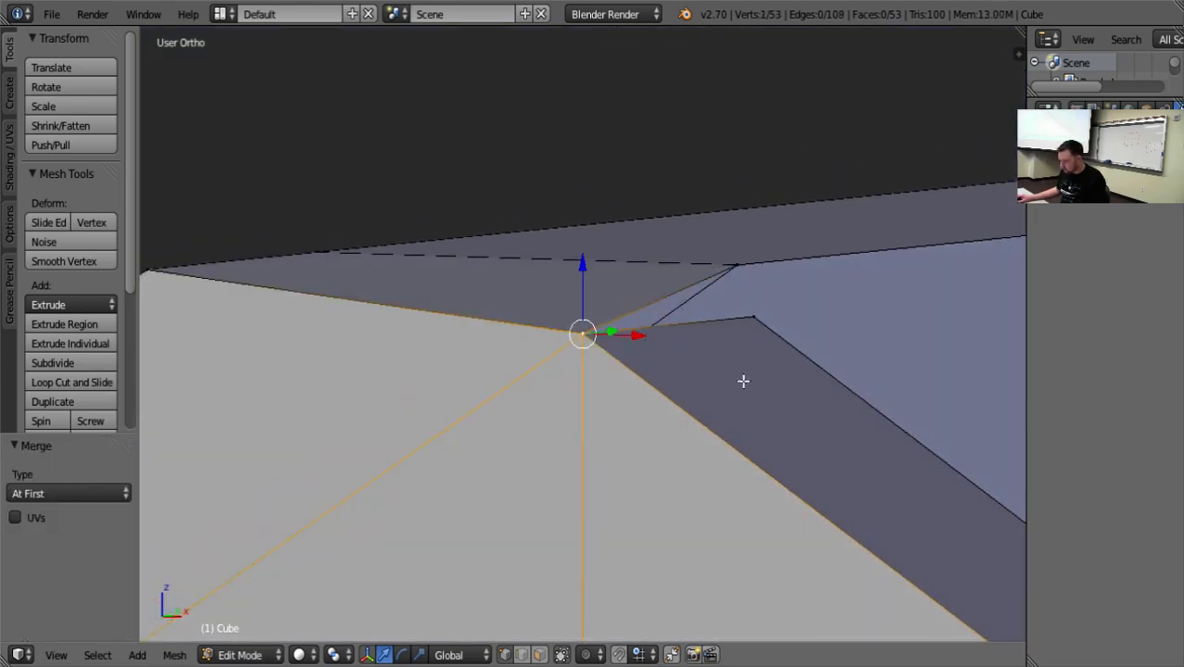
Merge the roof panel's inner ridge vertex into the doorless gable's inner peak vertex using At Last.
middle_drag(746, 378, 786, 296)
right_click(779, 201)
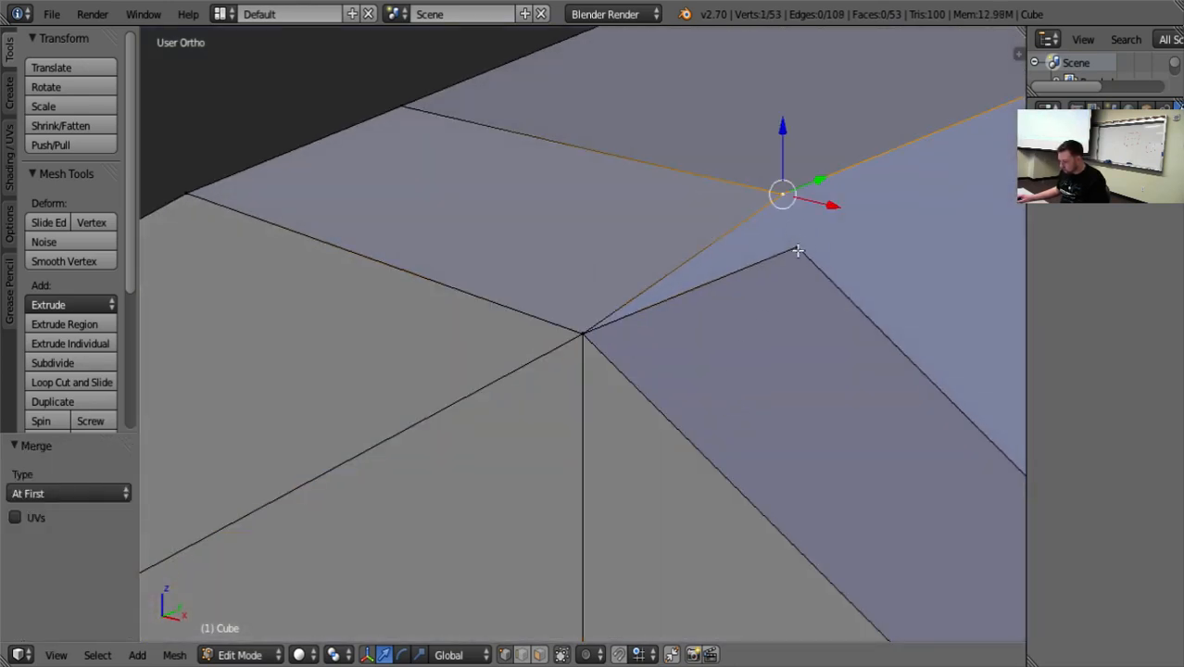
shift+right_click(798, 250)
key(alt+m)
click(802, 267)
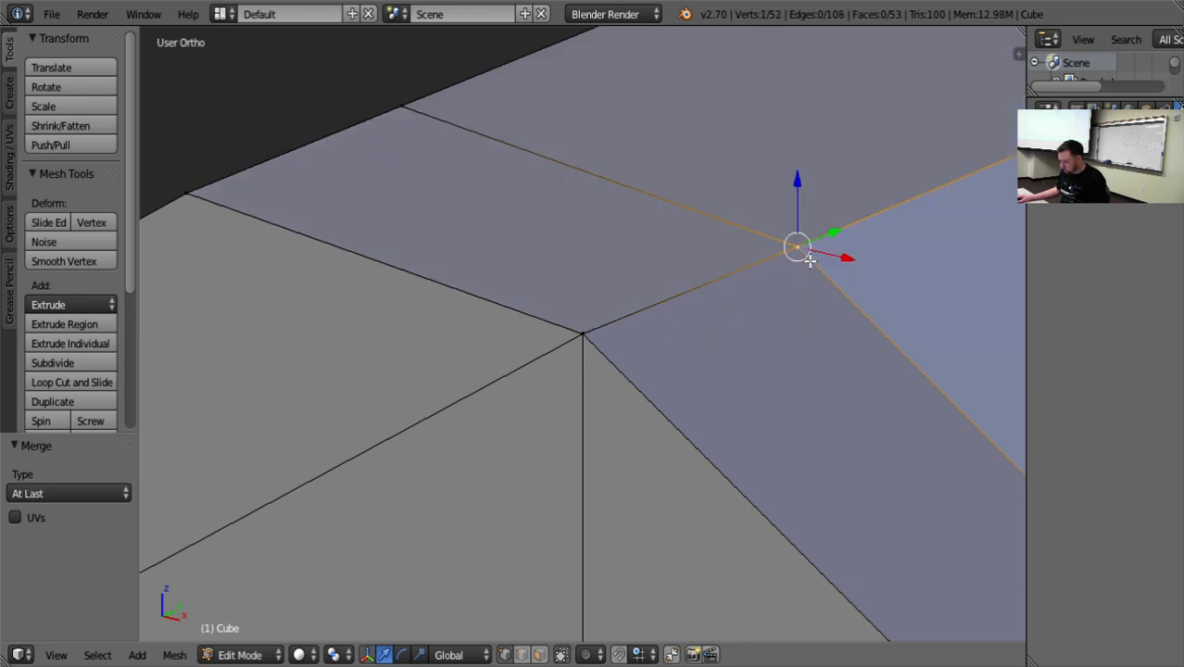
scroll(809, 262, down, 8)
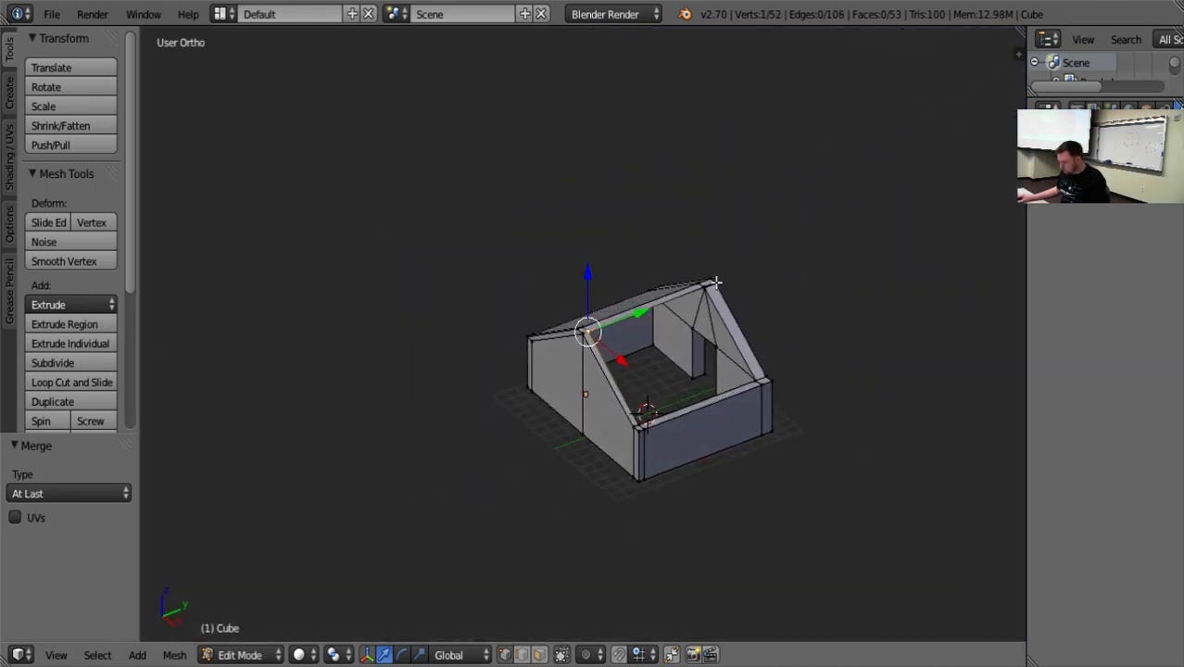
Merge the roof panel's inner ridge vertex at the door gable into that gable's inner peak vertex using At Last.
right_click(716, 282)
key(KP_Decimal)
middle_drag(702, 423, 532, 459)
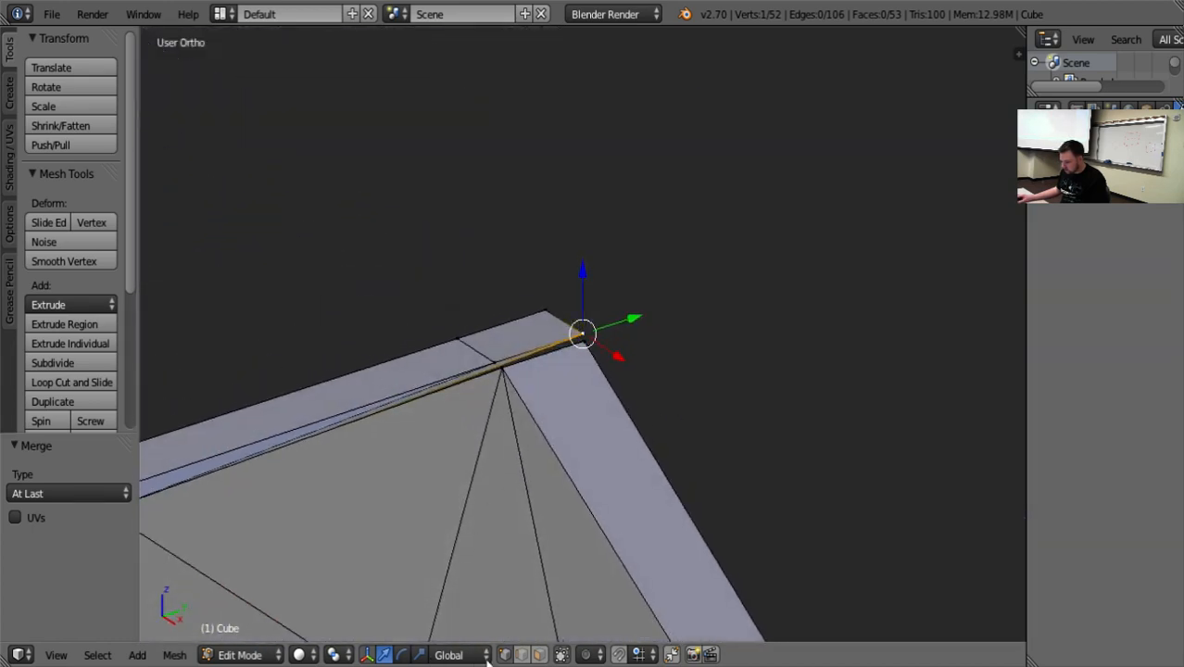
middle_drag(460, 505, 623, 451)
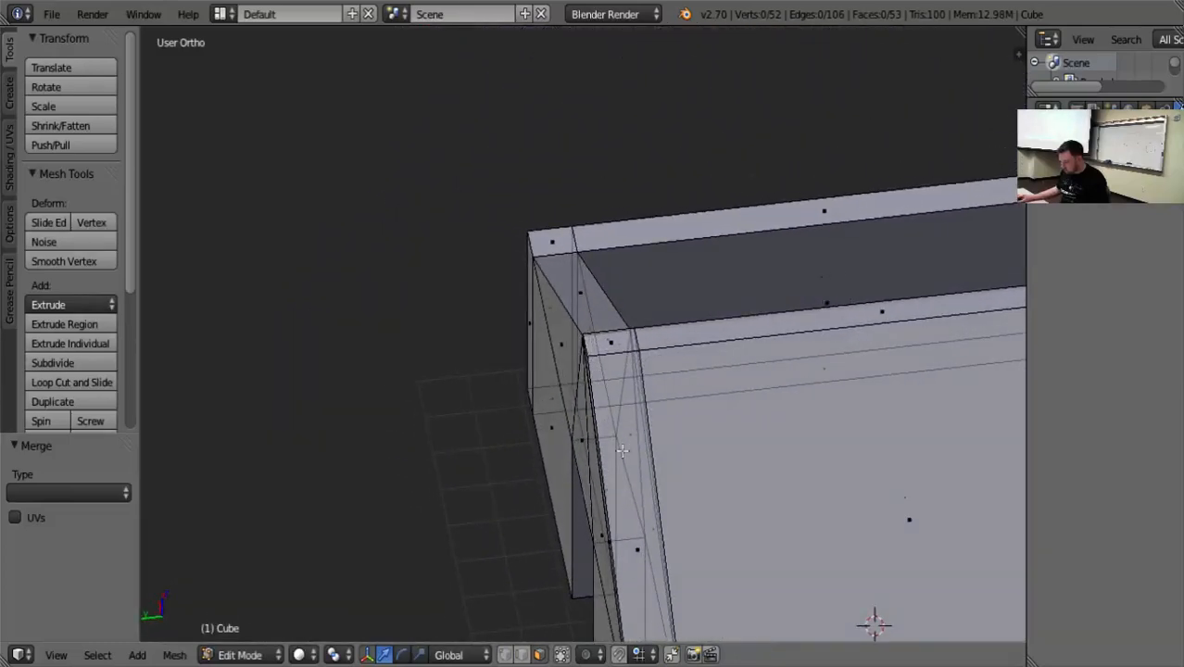
middle_drag(581, 520, 611, 455)
right_click(471, 349)
key(KP_Decimal)
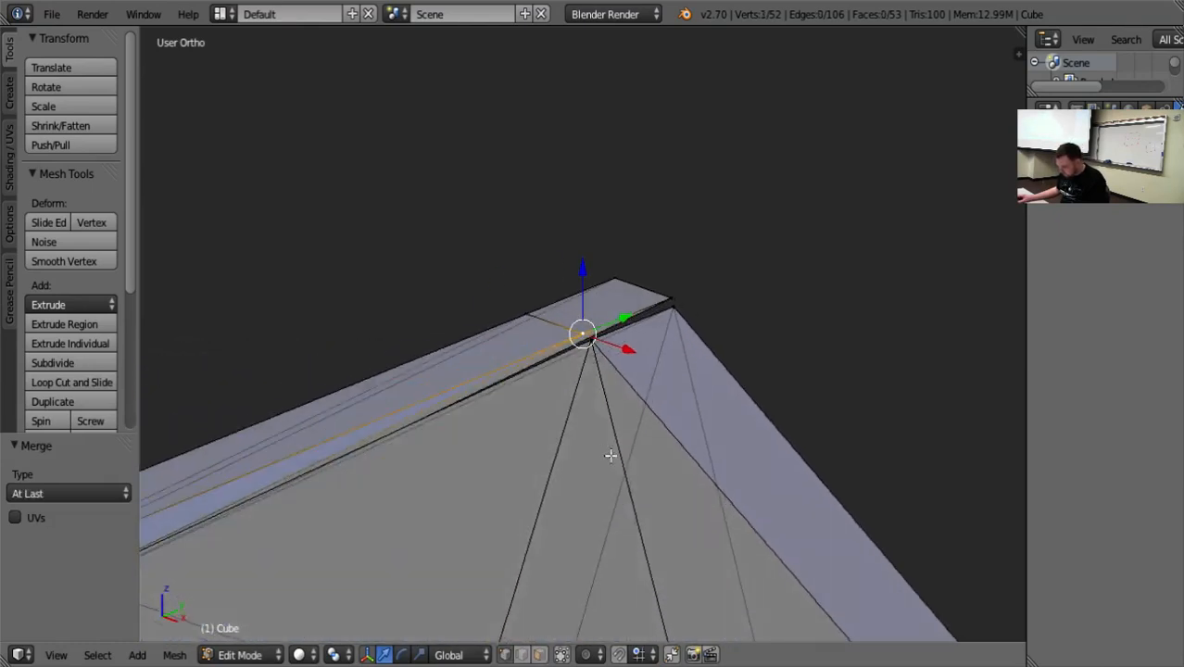
scroll(612, 388, up, 7)
shift+right_click(615, 359)
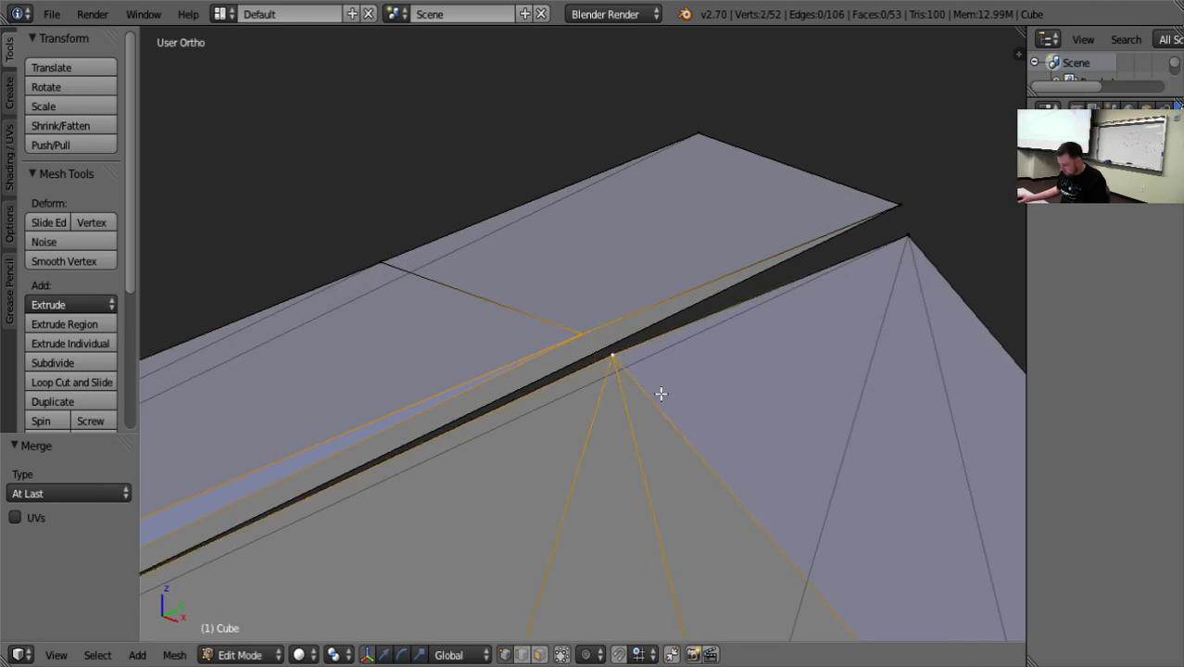
key(alt+m)
click(661, 386)
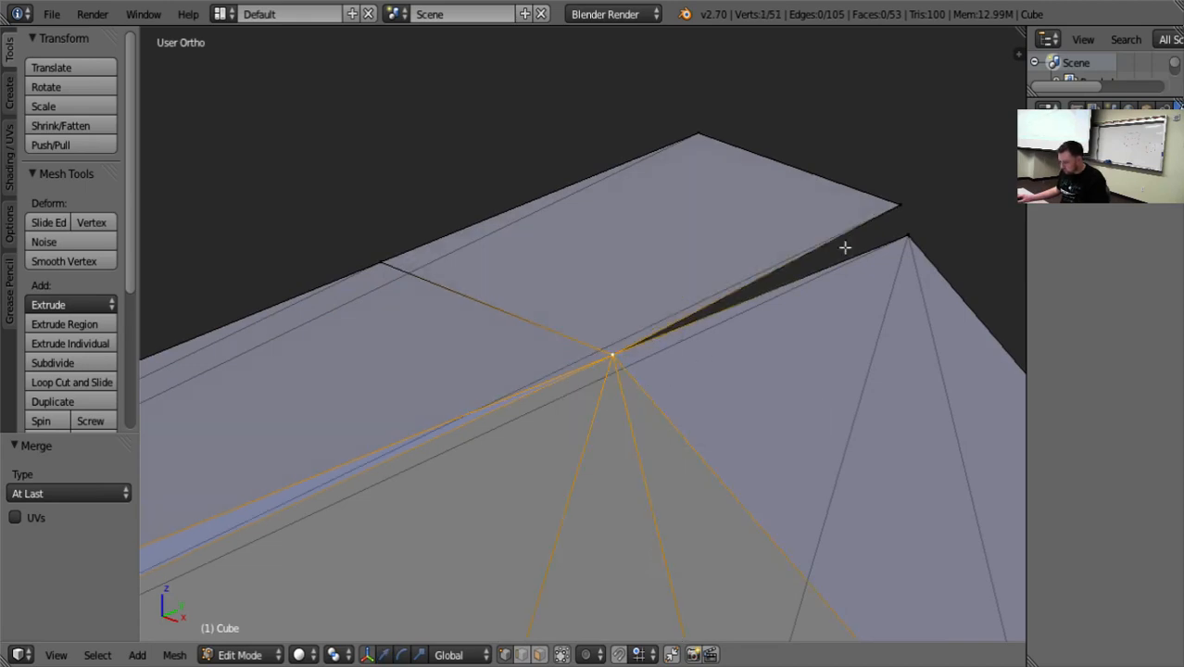
Merge the roof panel's outer ridge corner into the door gable's outer peak vertex using At Last.
right_click(898, 208)
shift+right_click(908, 239)
key(alt+m)
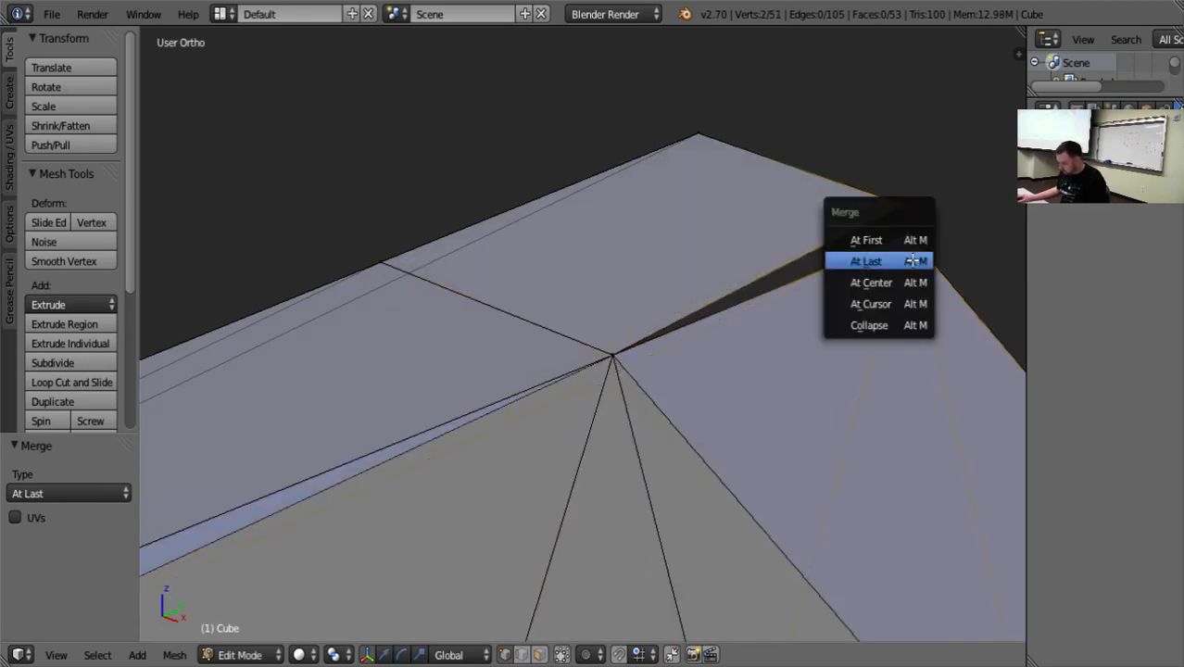
click(913, 258)
Move the roof panel's upper outer edge vertices -3.209 along X and -1.302 along Z away from the ridge.
scroll(840, 374, down, 9)
middle_drag(786, 412, 791, 441)
scroll(714, 415, up, 4)
middle_drag(735, 404, 730, 422)
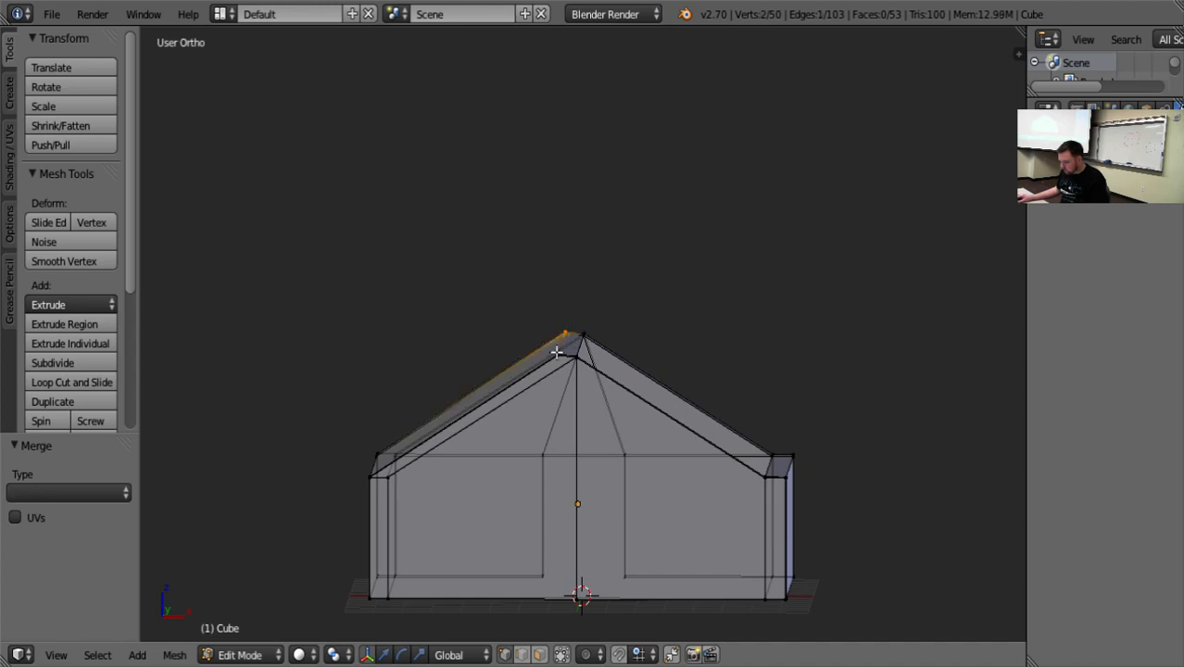
middle_drag(567, 384, 563, 392)
key(ctrl+space)
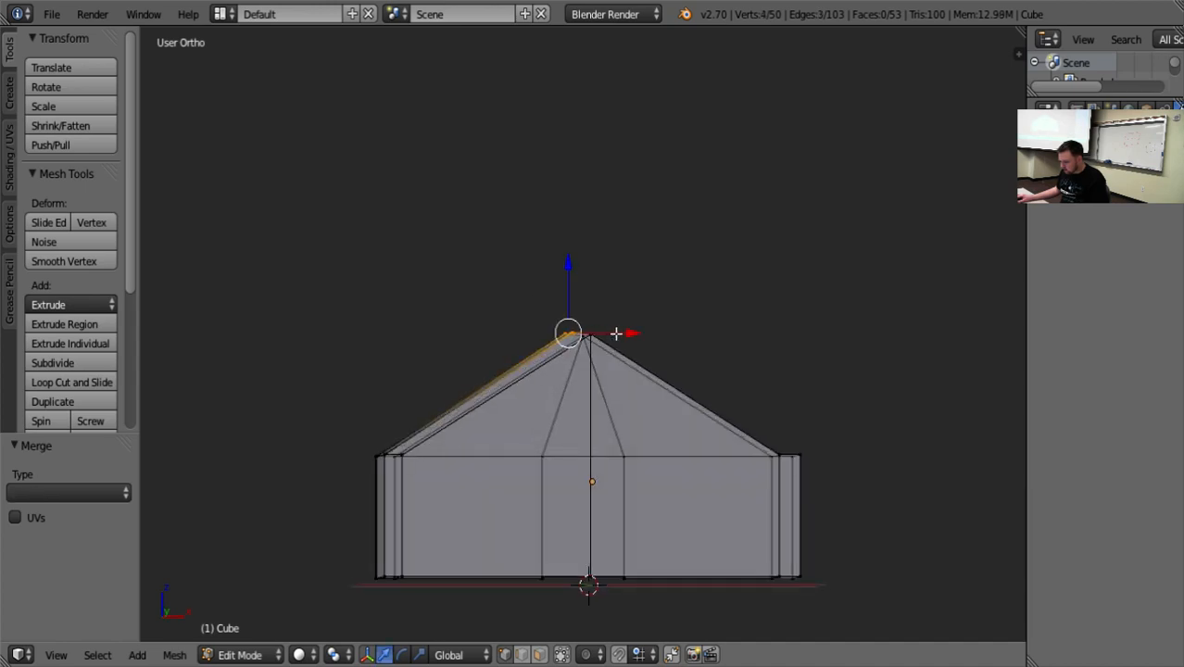
drag(616, 333, 534, 355)
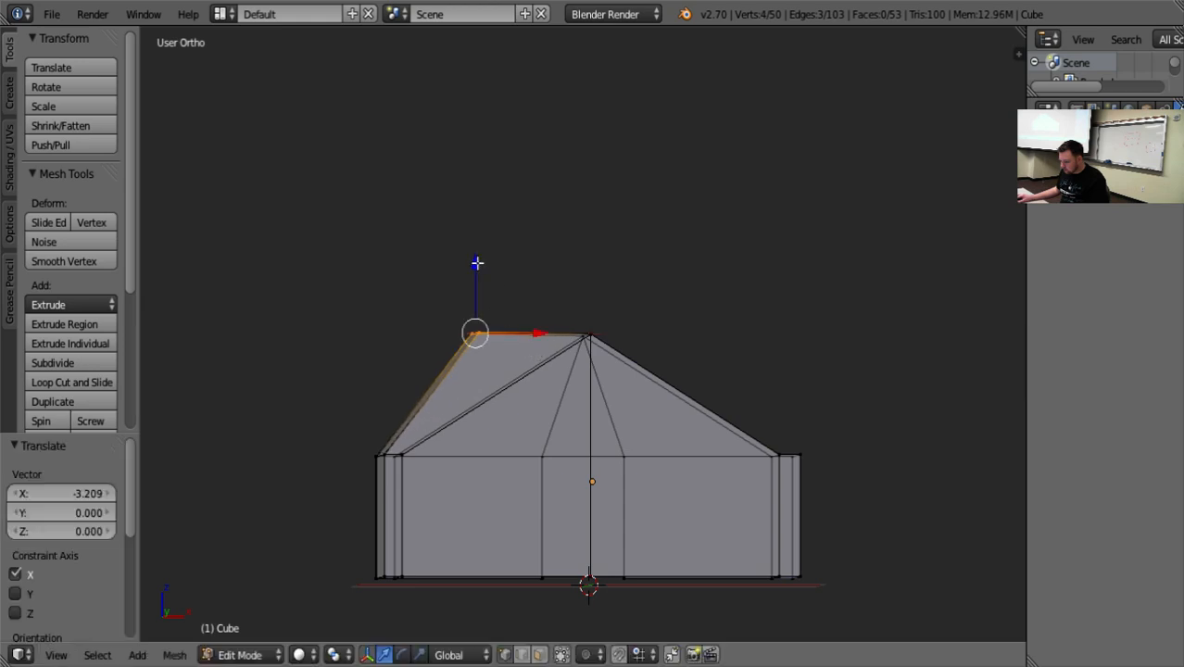
drag(476, 263, 486, 305)
Examine the reshaped roof panel and the open side's gable slopes from several sides.
middle_drag(280, 346, 695, 345)
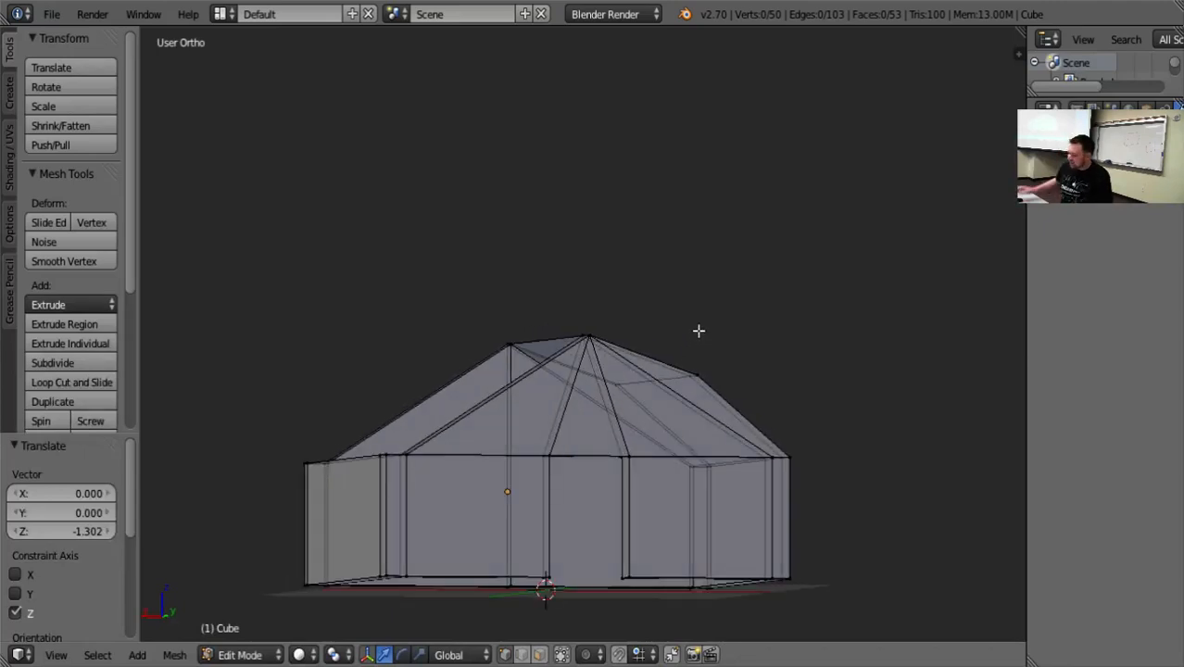
middle_drag(387, 385, 554, 496)
scroll(434, 468, up, 5)
scroll(436, 468, down, 7)
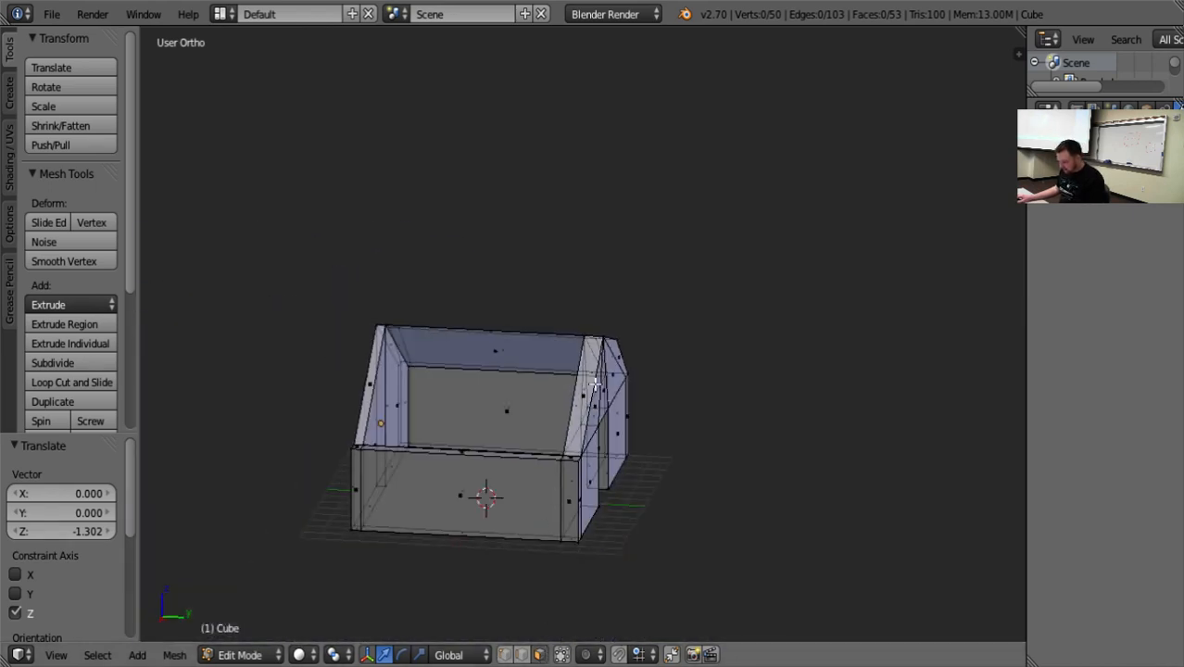
shift+right_click(374, 381)
middle_drag(373, 381, 549, 475)
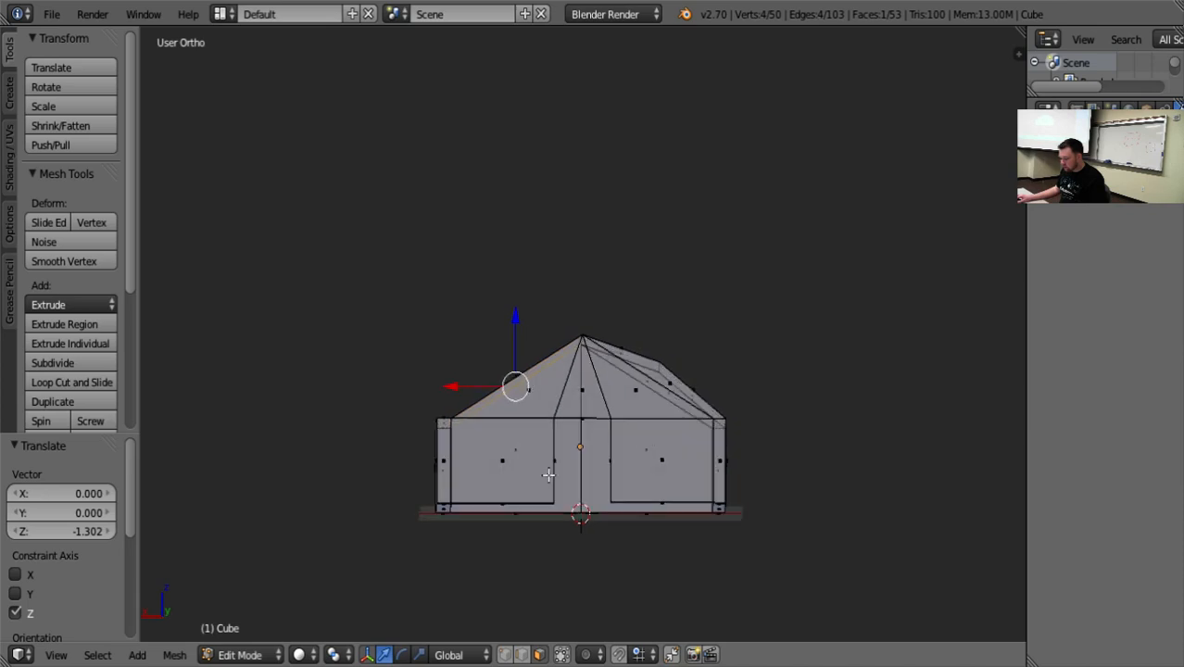
middle_drag(628, 479, 619, 520)
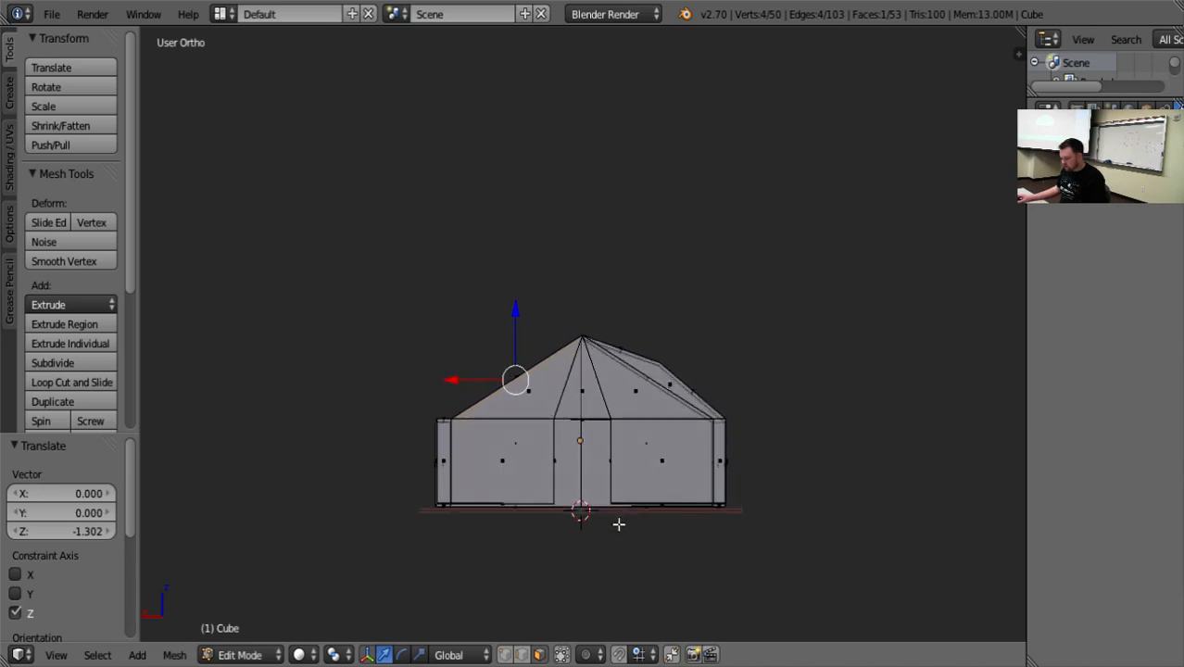
scroll(590, 532, up, 3)
key(a)
Try a horizontal loop cut through the building's walls from the door gable's peak and undo it.
middle_drag(408, 354, 384, 410)
key(ctrl+r)
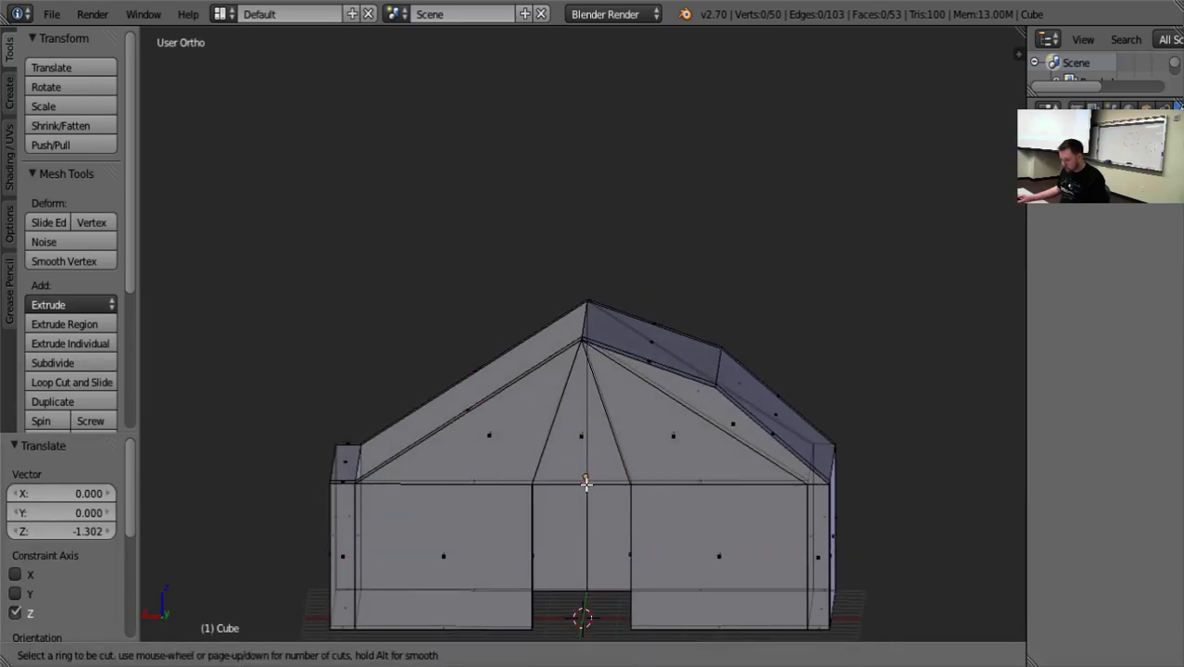
click(578, 344)
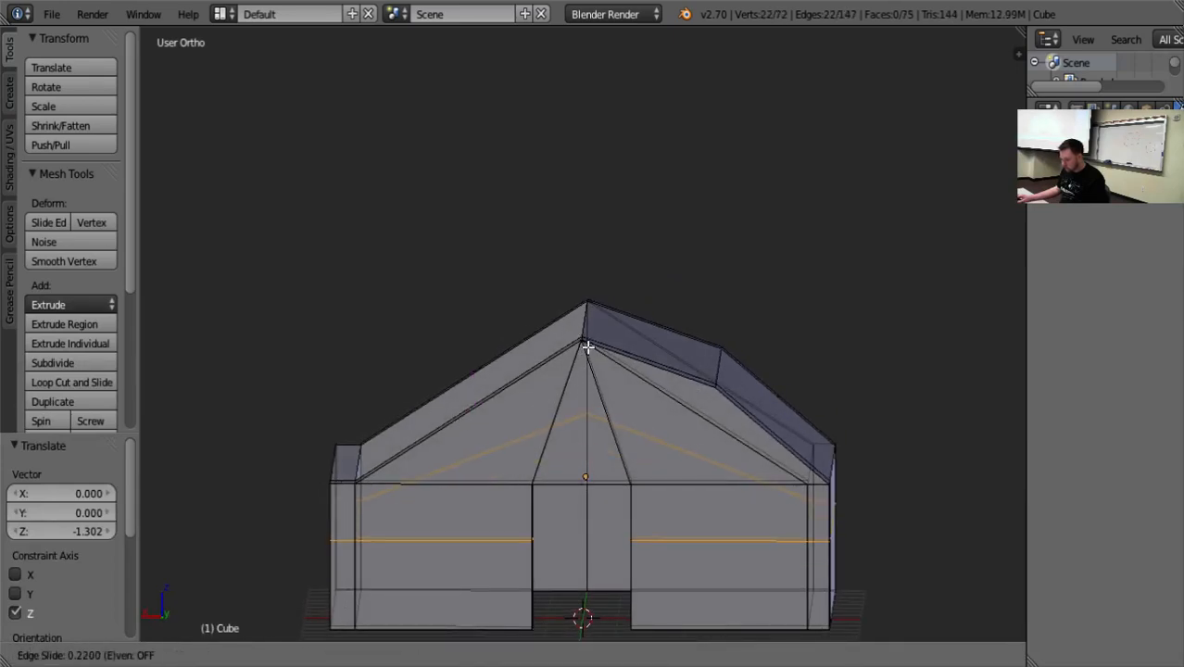
click(591, 349)
key(ctrl+z)
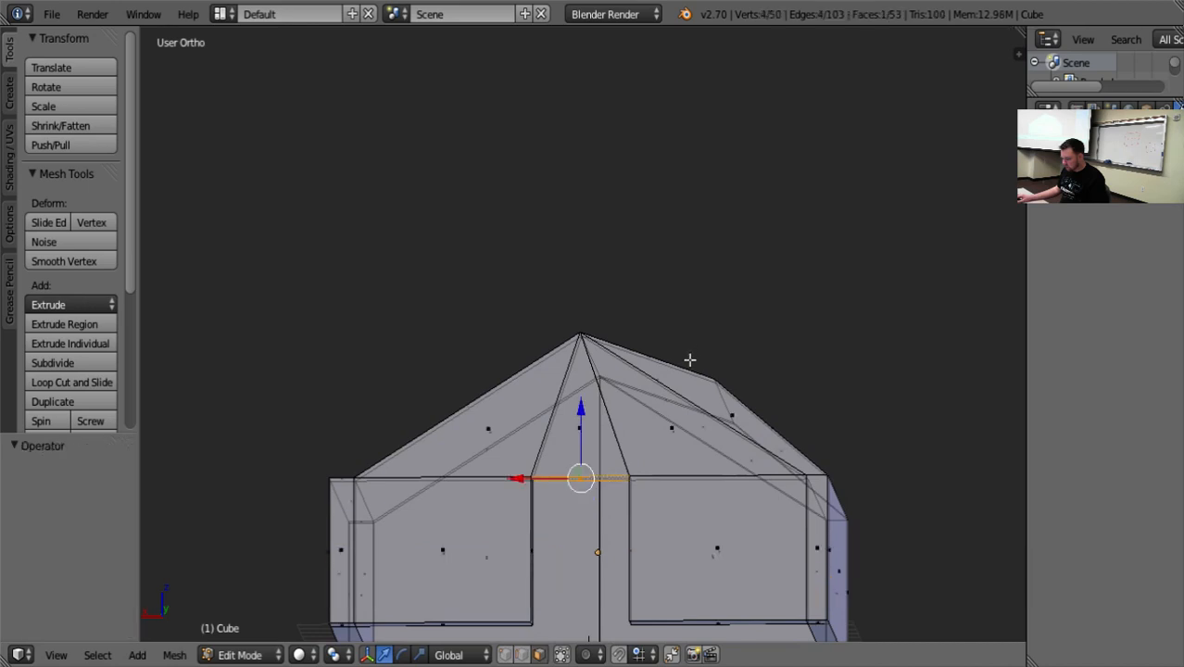
Try to loop cut the door lintel's underside beneath the gable peak.
key(ctrl+r)
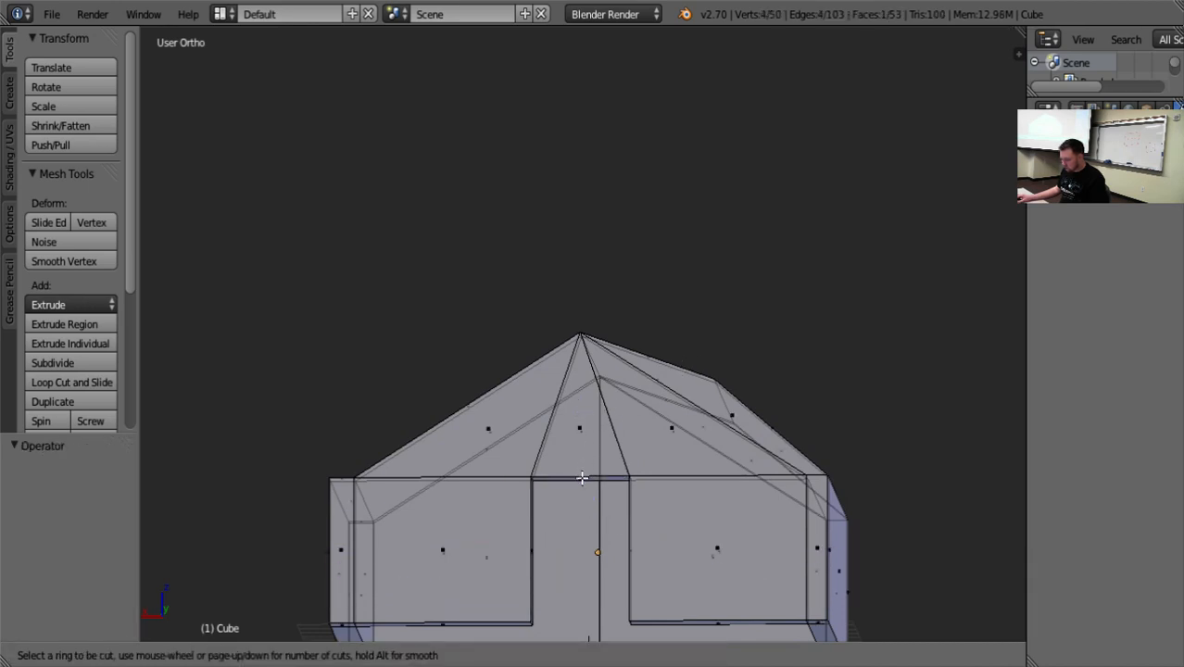
click(582, 478)
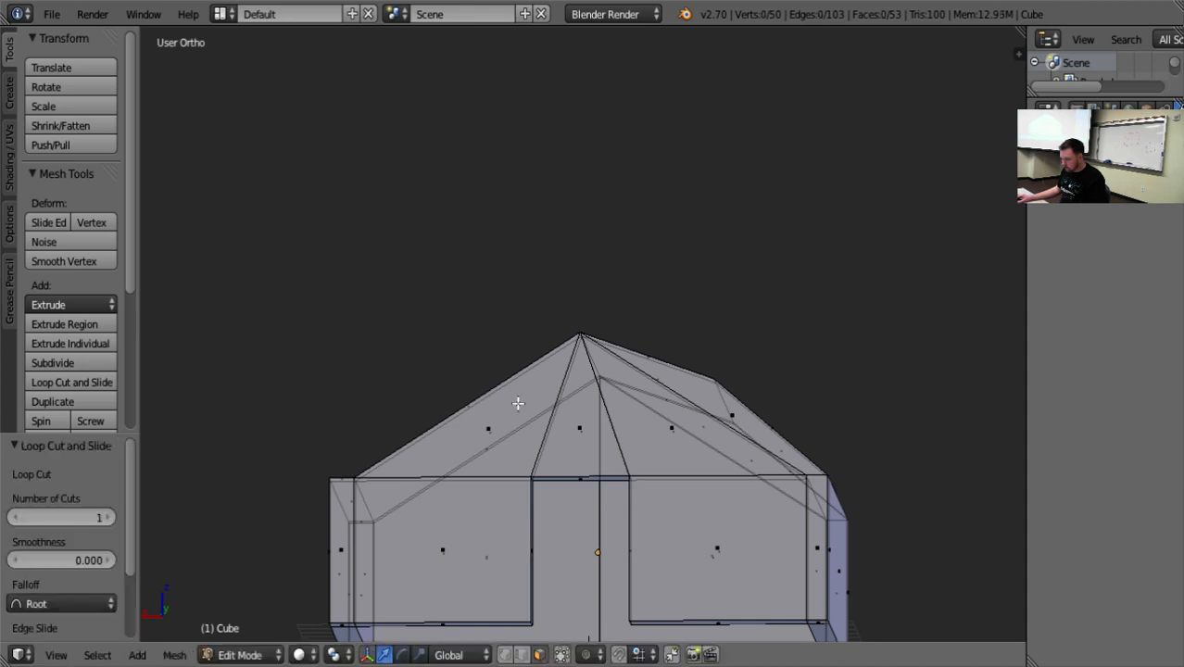
middle_drag(445, 326, 434, 370)
scroll(446, 391, down, 2)
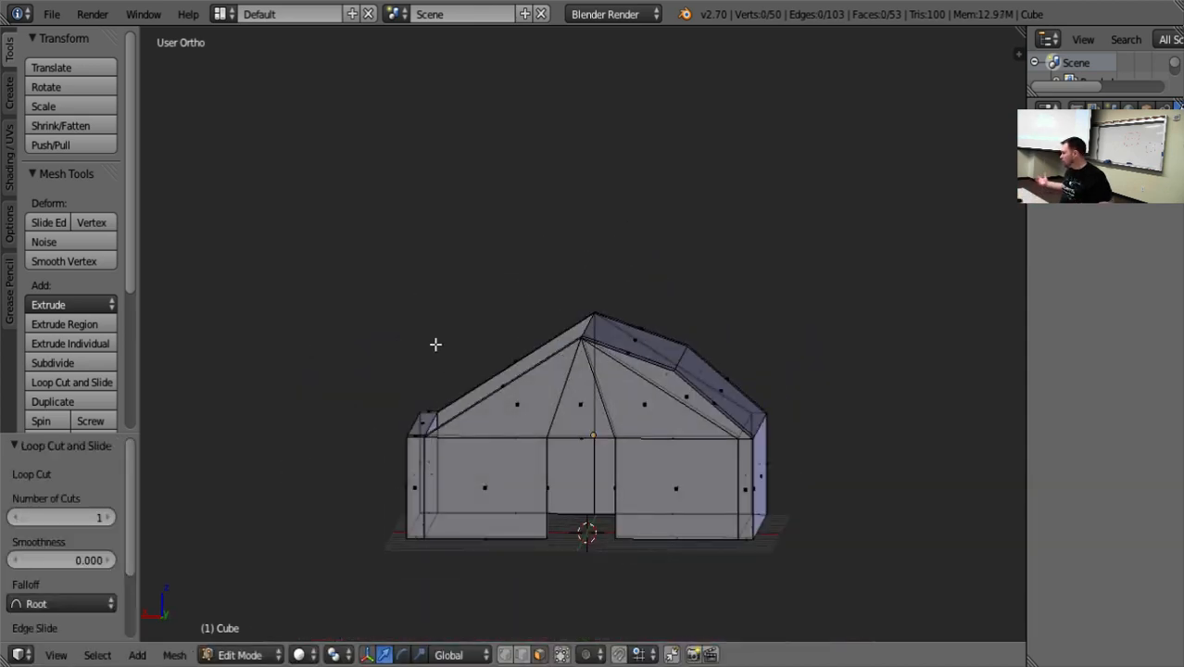
Delete the sloping top faces of both gables on the side without a roof panel.
middle_drag(214, 339, 445, 469)
right_click(551, 397)
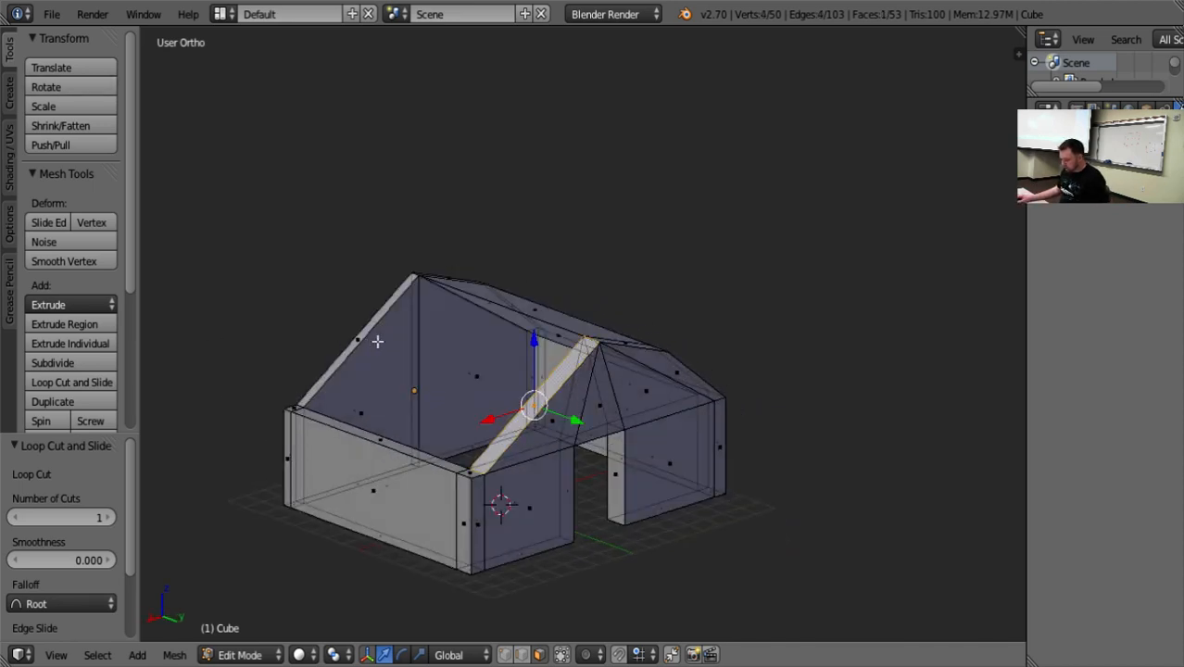
shift+right_click(346, 334)
key(x)
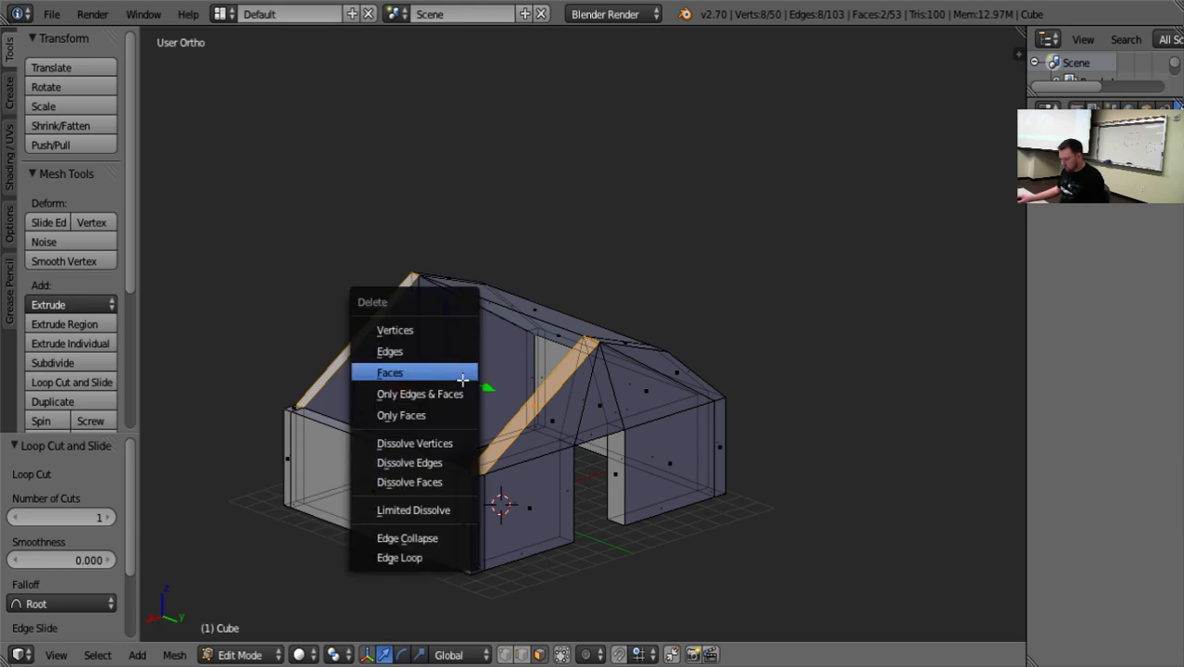
click(455, 370)
Extrude the three top faces of the side wall without a roof panel upward about 6.48 units along Z.
middle_drag(445, 481, 474, 519)
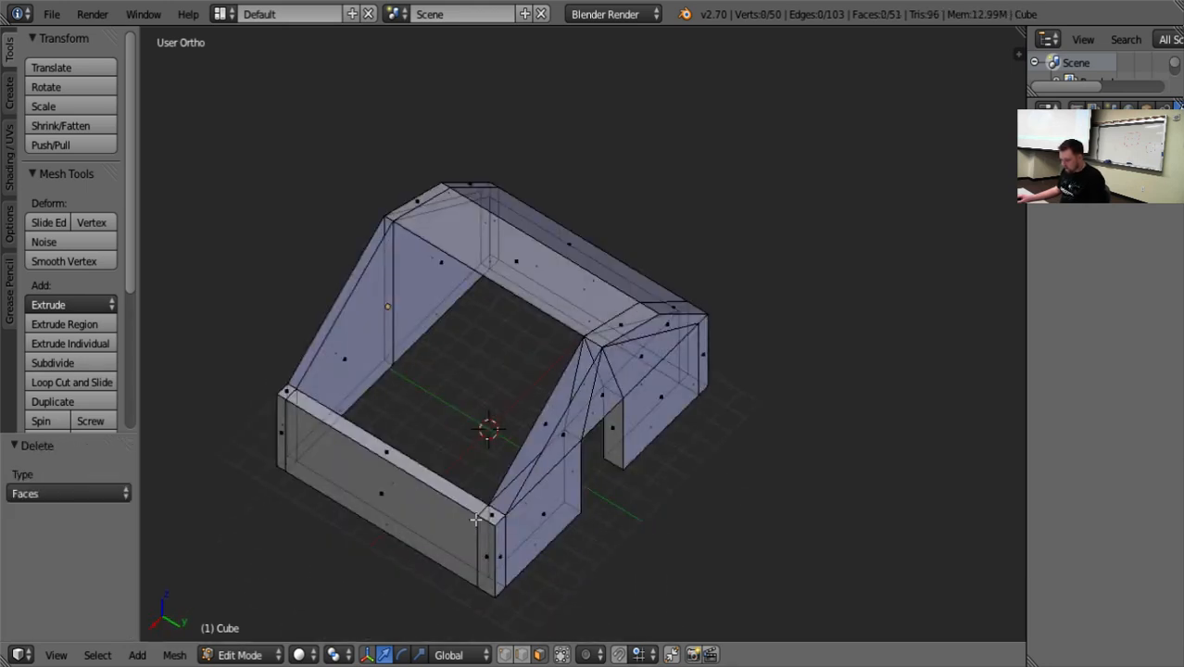
shift+right_click(389, 455)
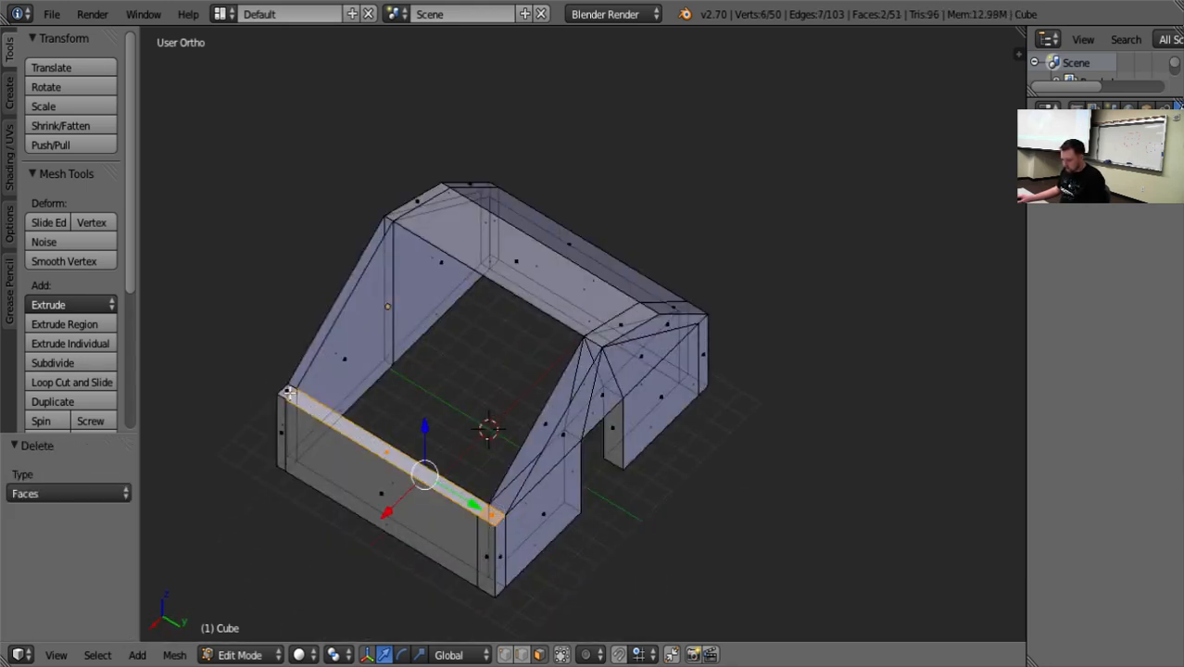
shift+right_click(289, 391)
key(e)
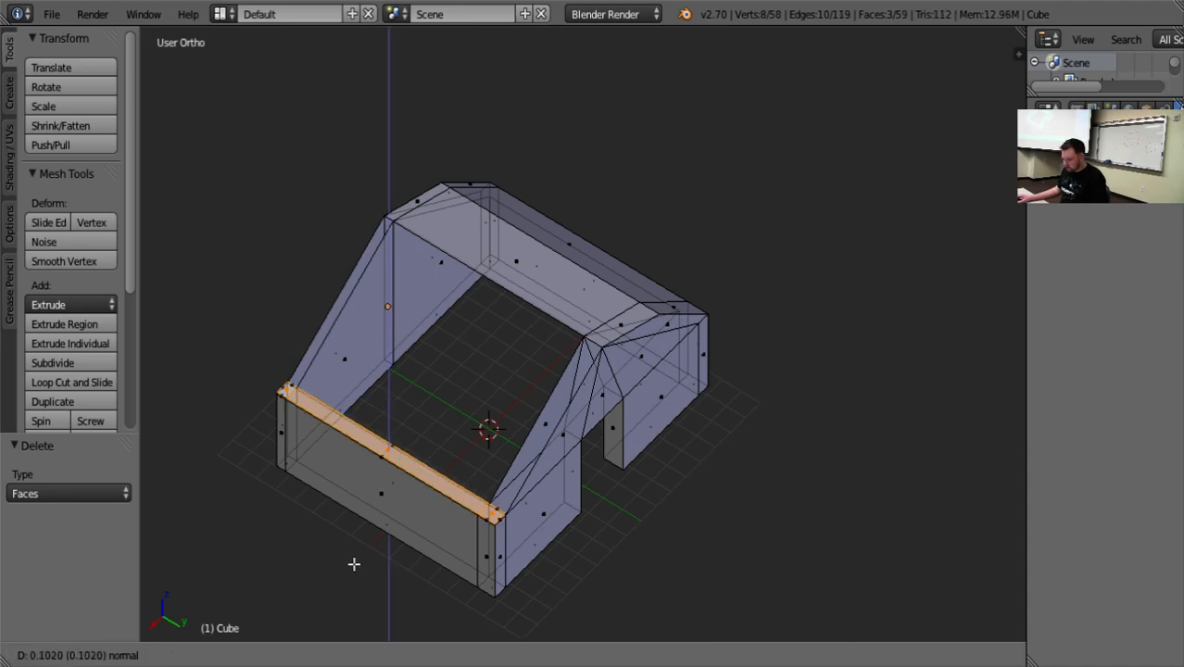
right_click(356, 558)
key(e)
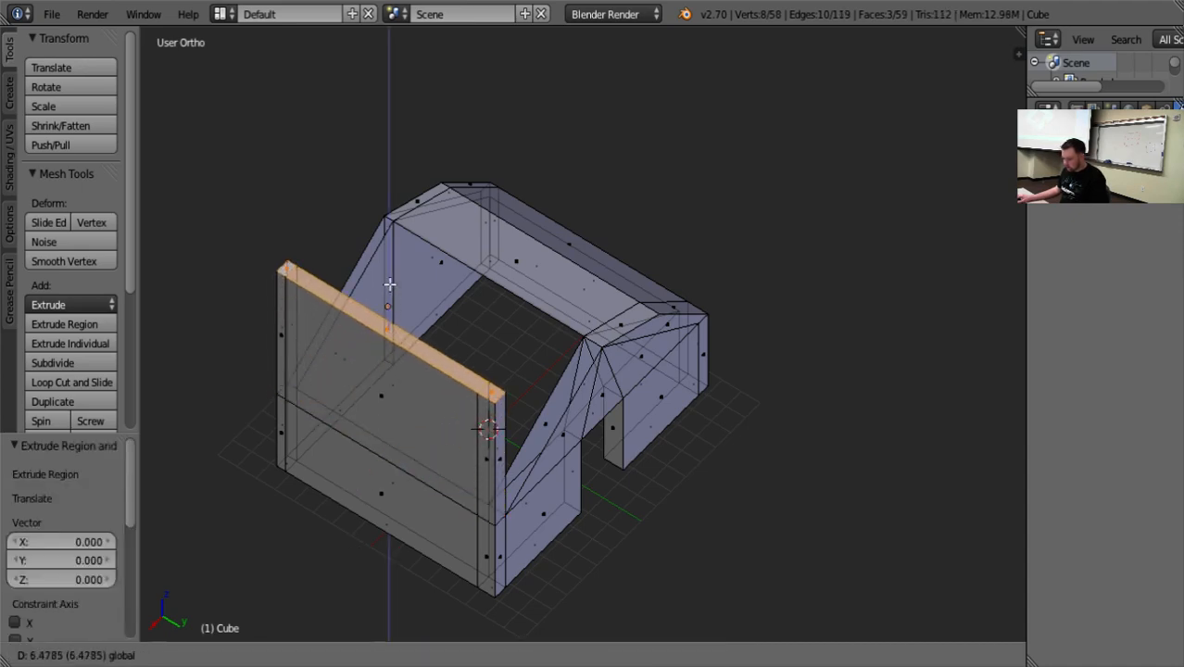
click(391, 283)
Limit selection to visible geometry and delete the two narrow inner end faces of the extruded wall section.
middle_drag(391, 283, 494, 304)
right_click(521, 271)
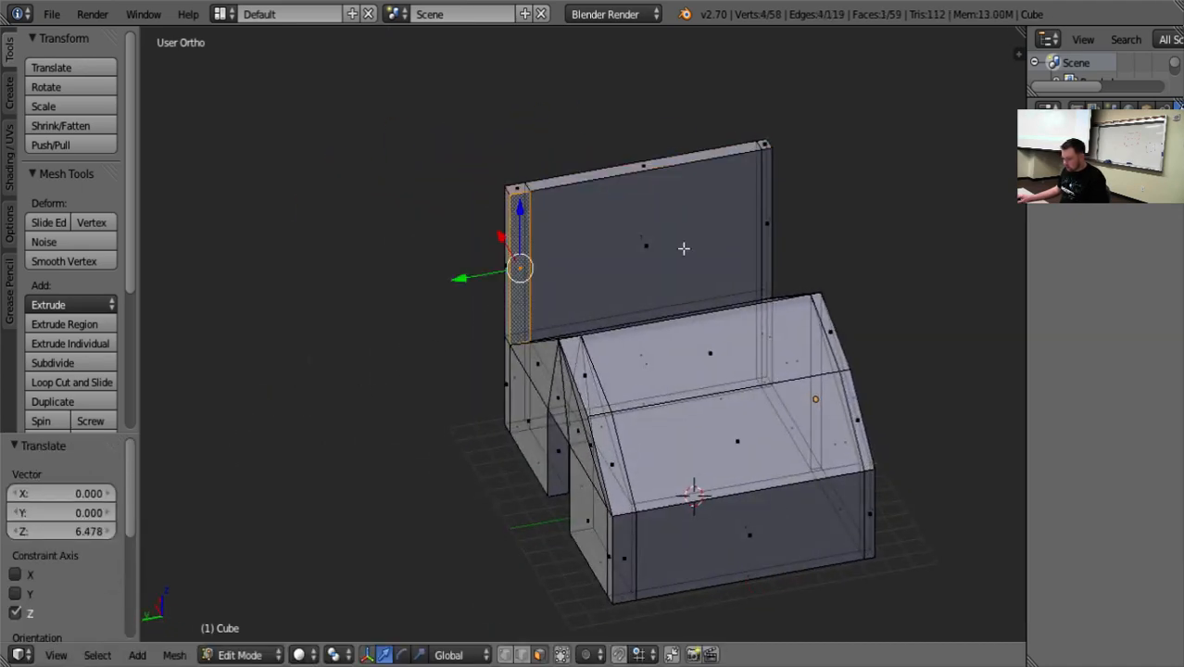
shift+right_click(770, 214)
right_click(795, 203)
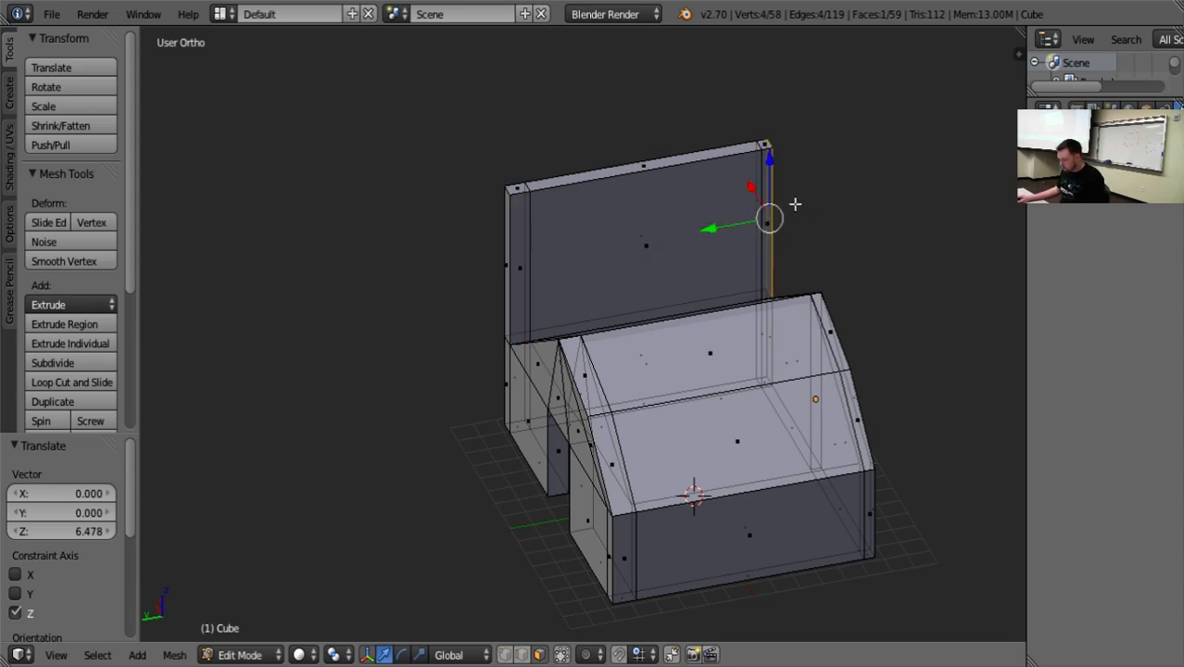
click(562, 656)
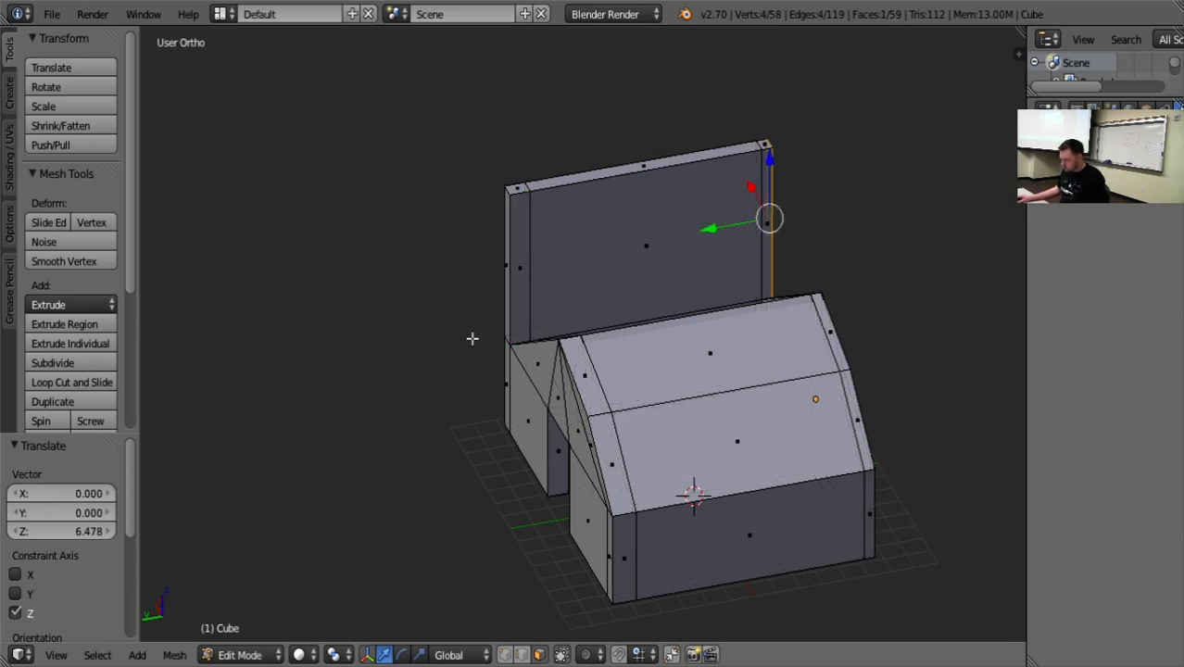
right_click(525, 268)
shift+right_click(770, 213)
key(x)
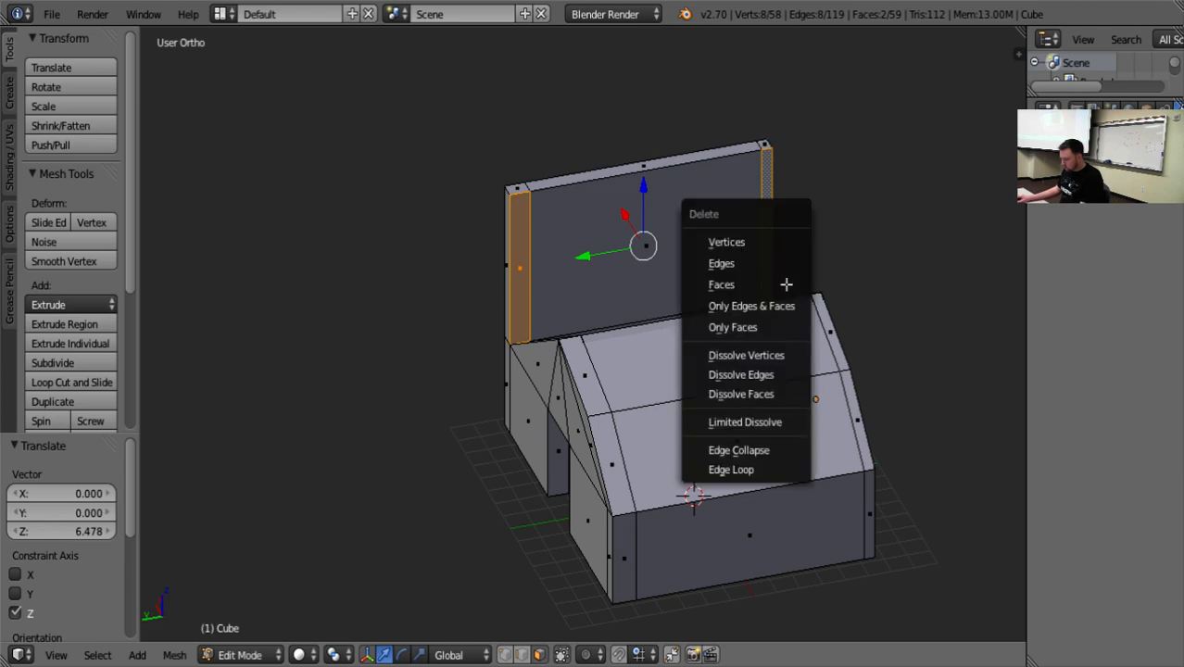
click(783, 282)
Examine how the extruded wall section meets the open slopes of both gables.
middle_drag(783, 283, 511, 357)
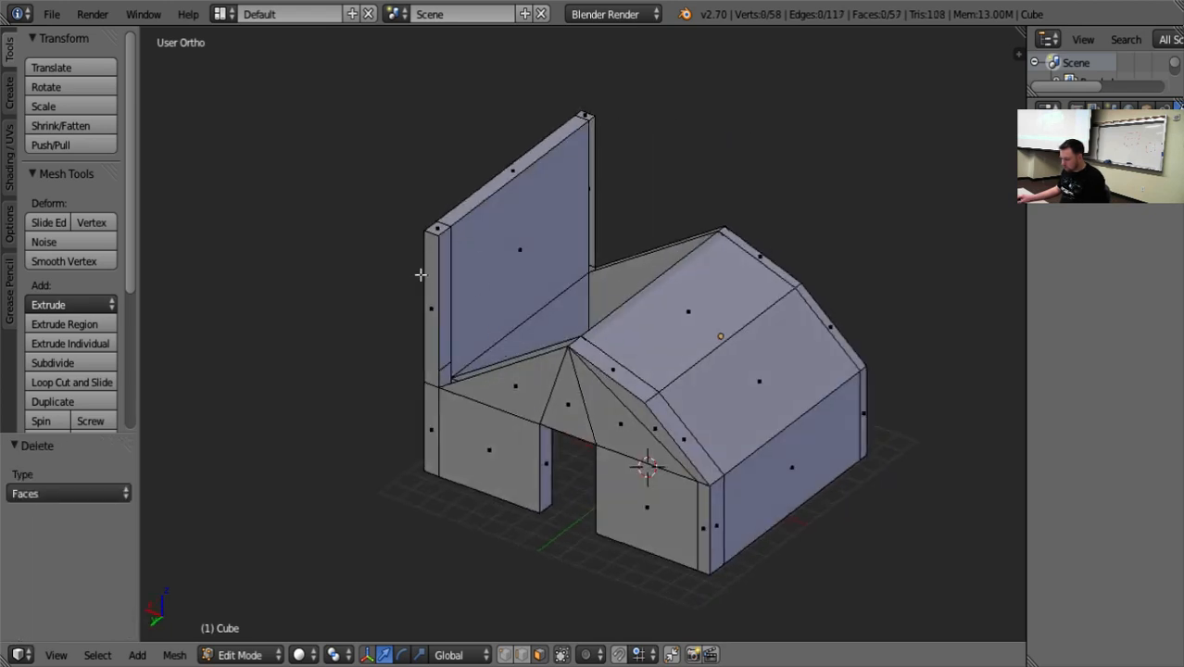
middle_drag(385, 323, 539, 299)
scroll(555, 455, up, 5)
middle_drag(555, 455, 868, 415)
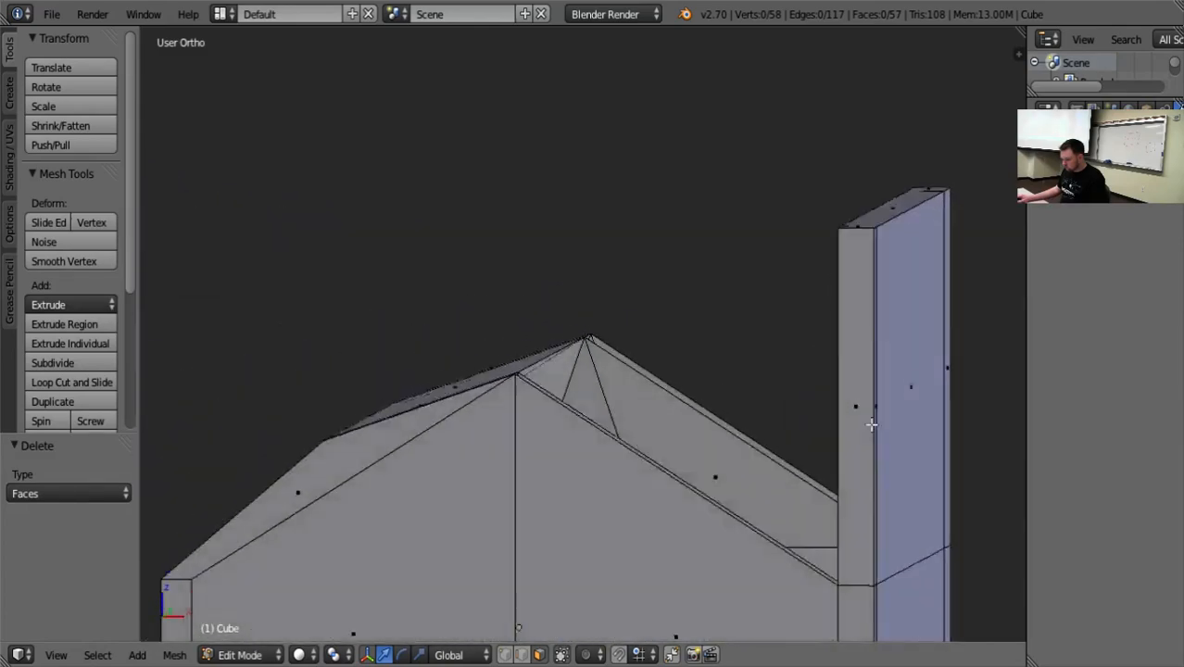
middle_drag(791, 412, 711, 475)
right_click(711, 474)
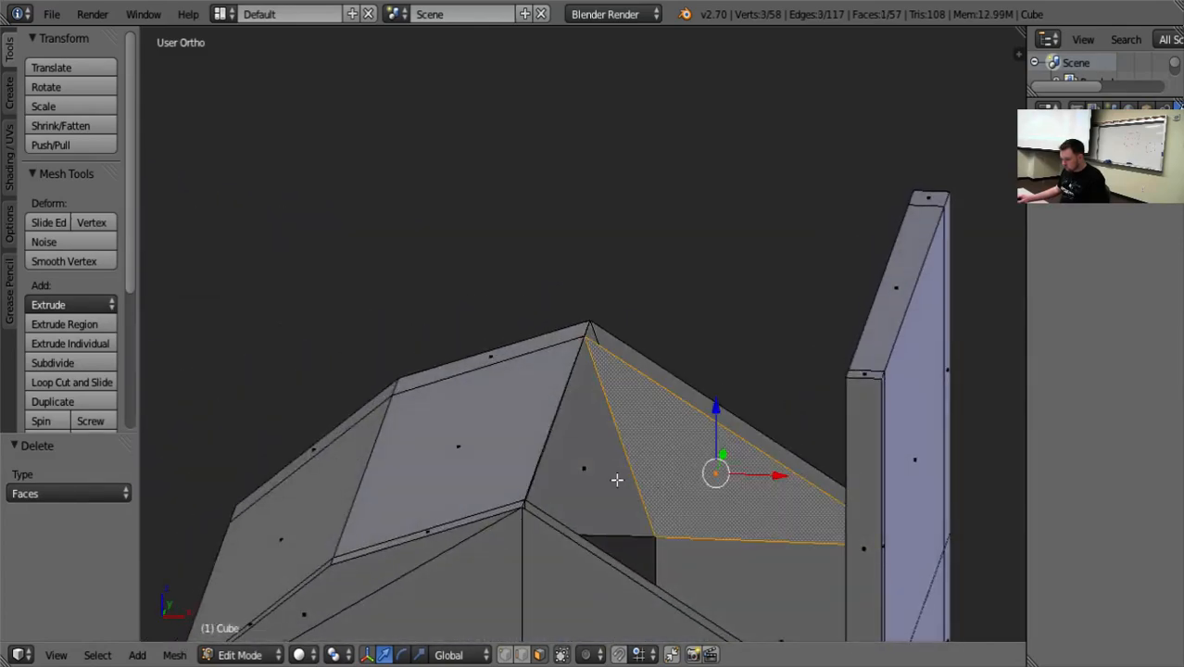
middle_drag(667, 506, 200, 485)
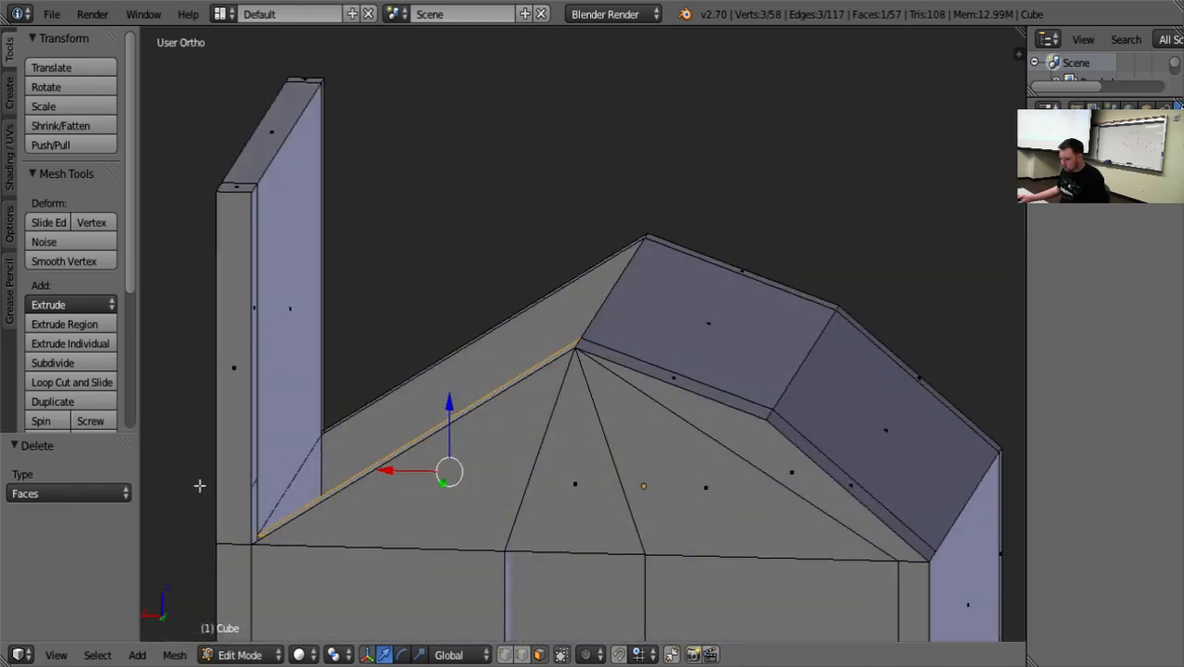
Lower the three top faces of the extruded wall section by about 2.41 units along Z, near gable peak height.
shift+right_click(267, 144)
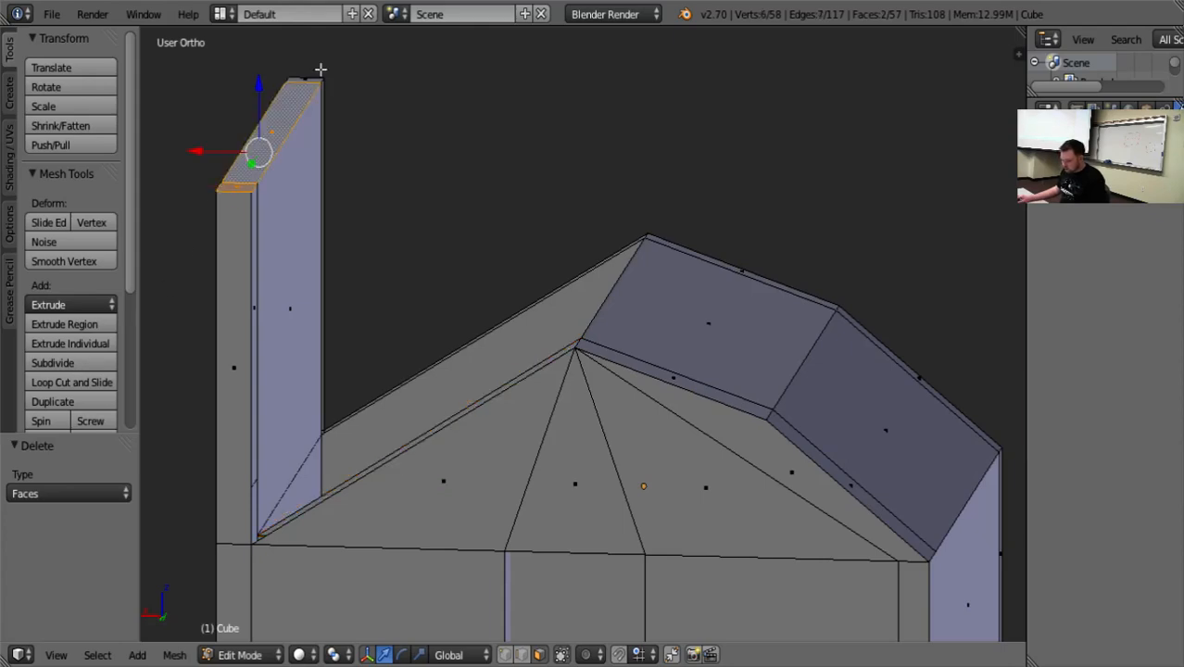
shift+right_click(309, 77)
middle_drag(417, 167, 185, 230)
scroll(422, 312, down, 11)
middle_drag(374, 320, 407, 392)
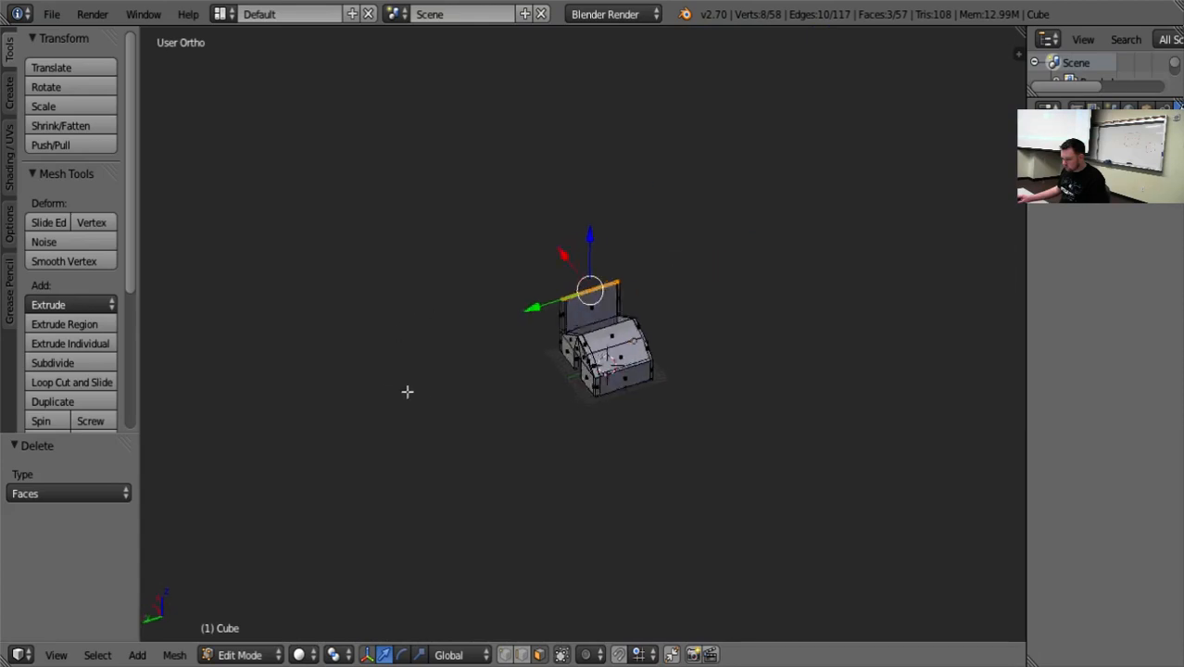
scroll(565, 394, up, 12)
middle_drag(582, 385, 489, 353)
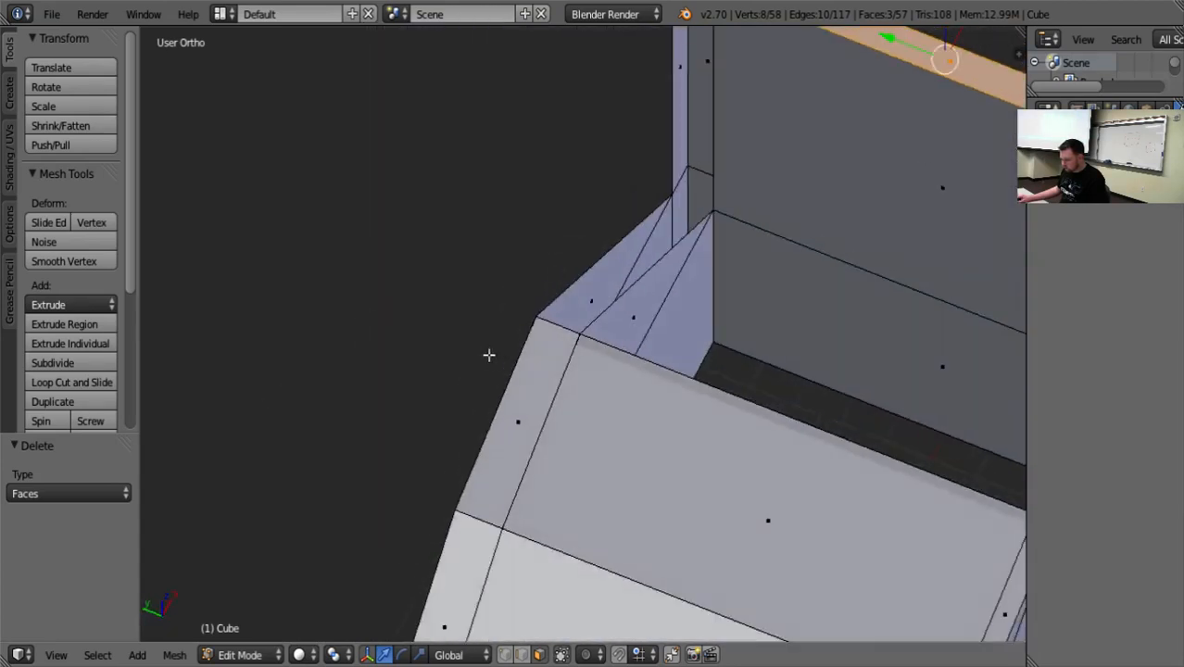
scroll(556, 344, down, 6)
middle_drag(634, 328, 567, 312)
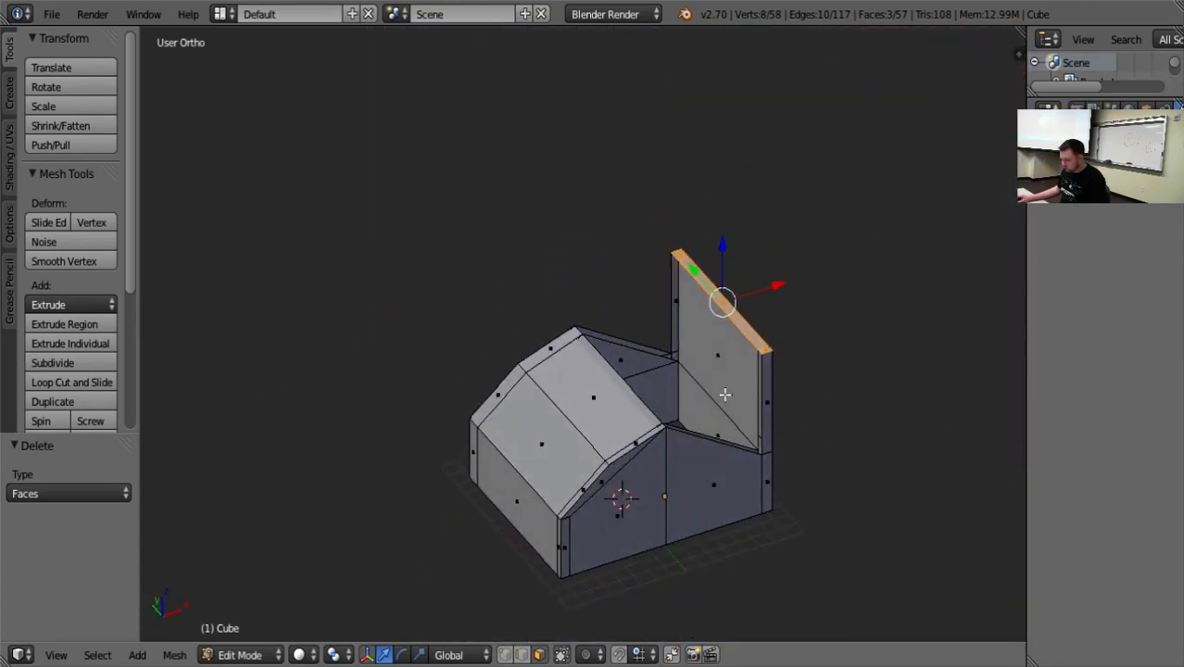
middle_drag(725, 394, 772, 276)
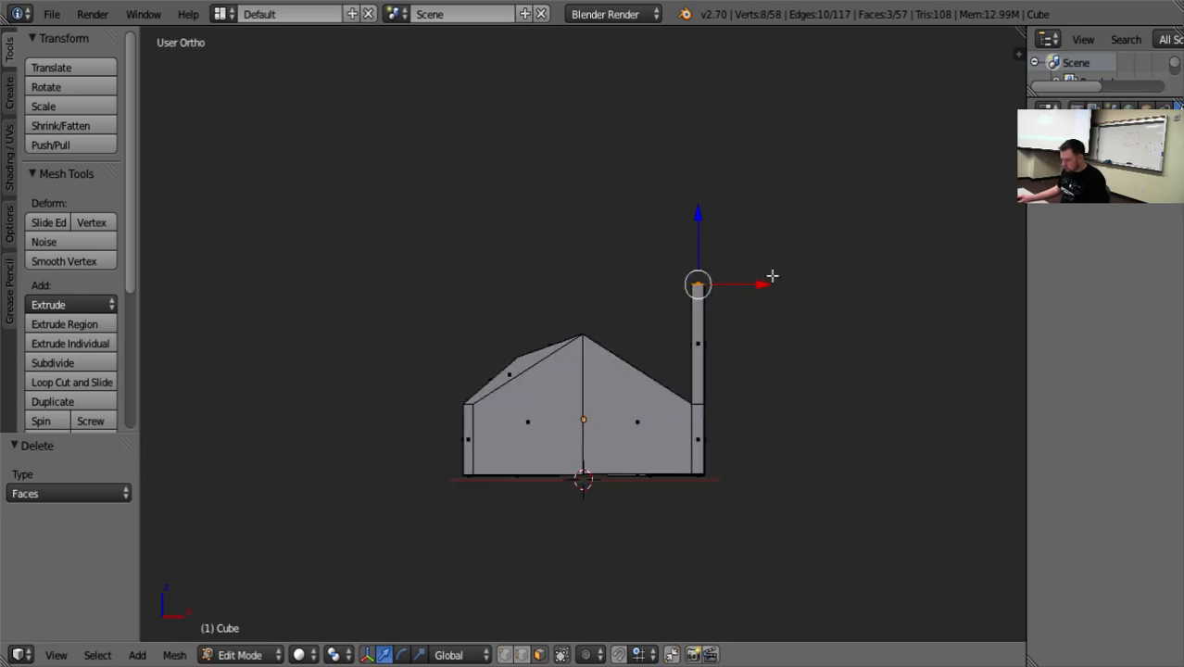
drag(700, 216, 703, 264)
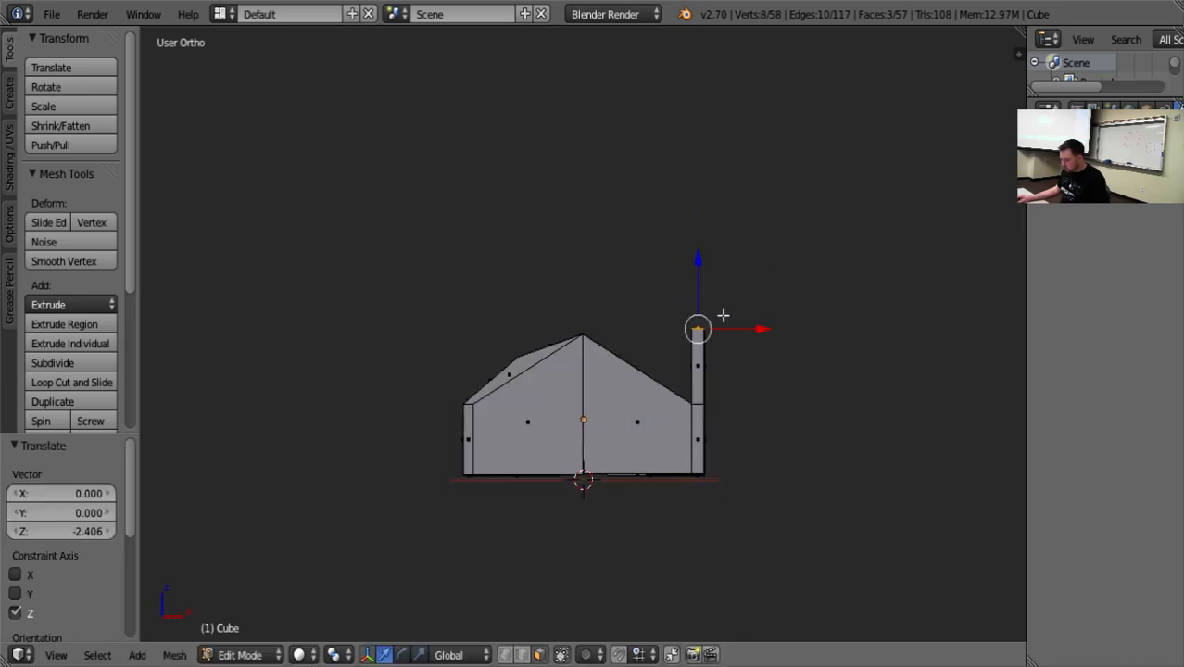
Move the top faces -6.328 units along X to the gable peaks, lower them 0.262, and shift them another -0.157 along X.
drag(756, 326, 656, 351)
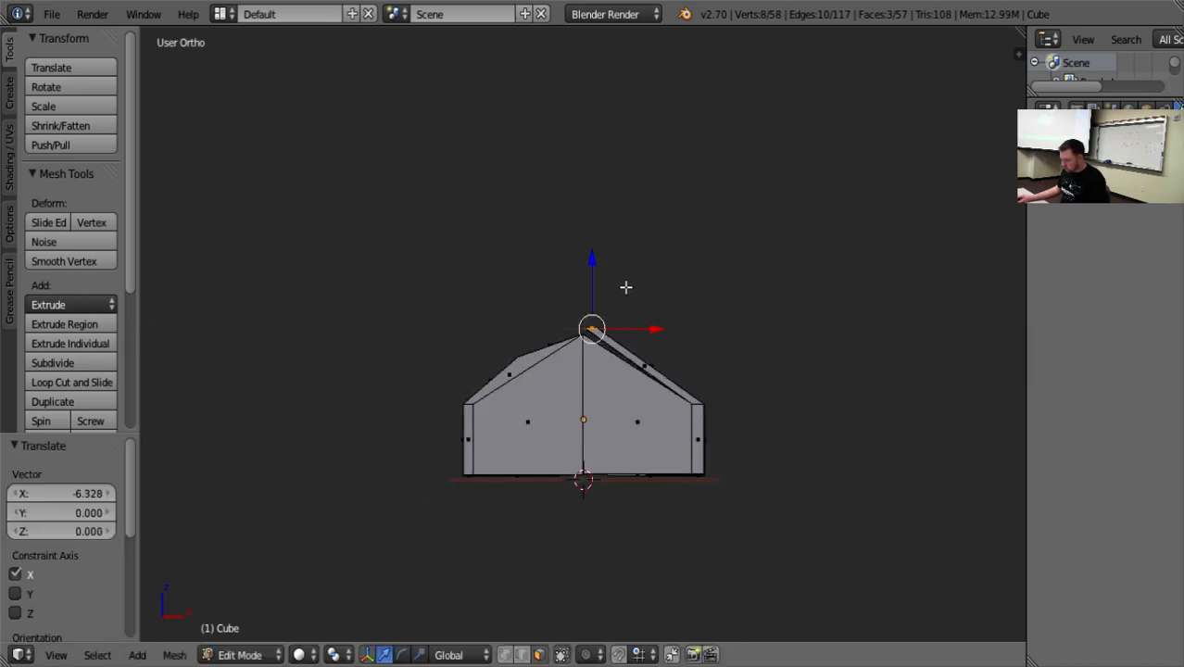
drag(594, 270, 597, 261)
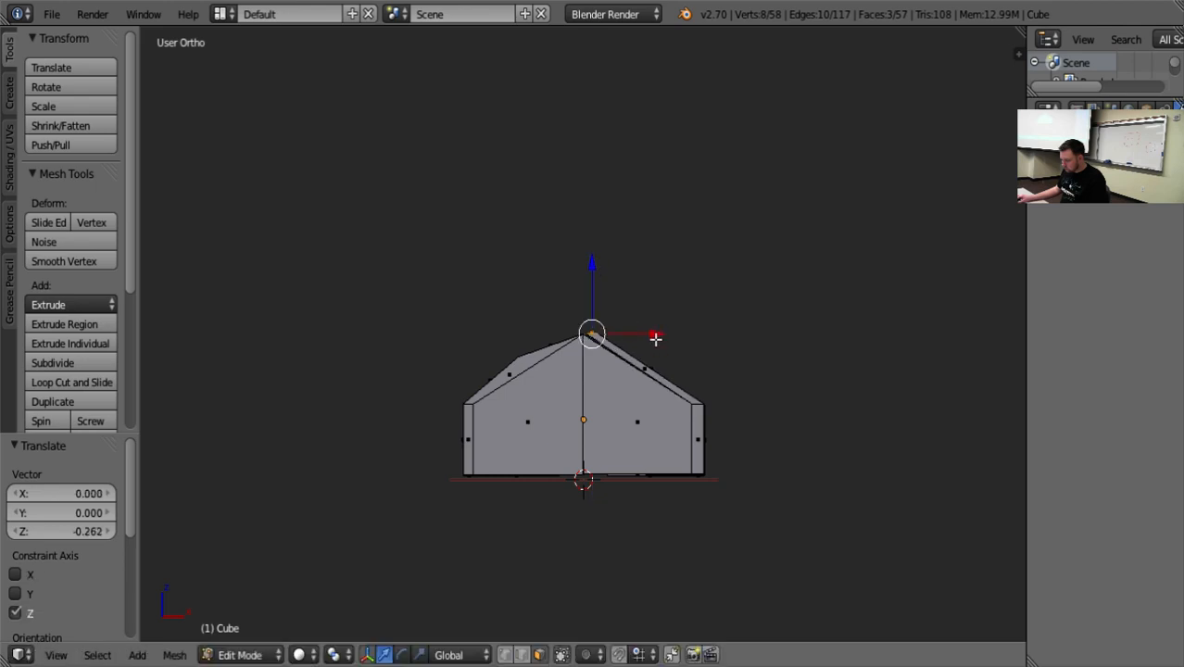
drag(655, 338, 653, 337)
Shift the top faces 0.218 units along X, away from the opposite roof panel's ridge edge.
scroll(632, 441, up, 4)
middle_drag(629, 427, 621, 438)
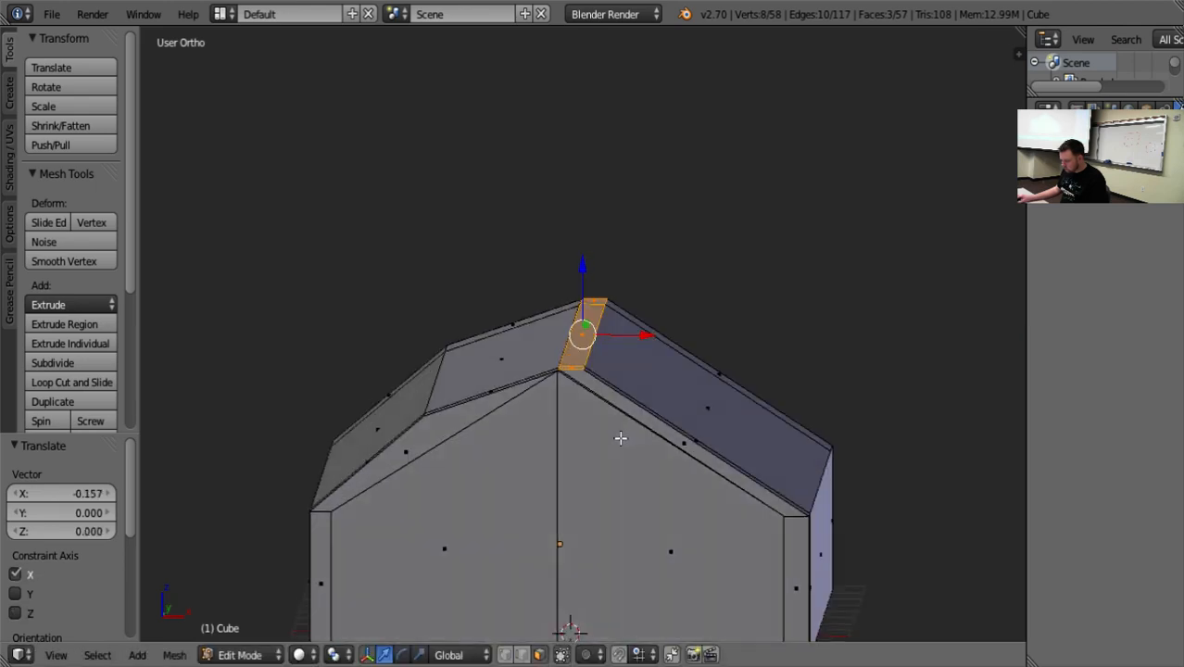
scroll(621, 438, up, 7)
middle_drag(547, 492, 570, 465)
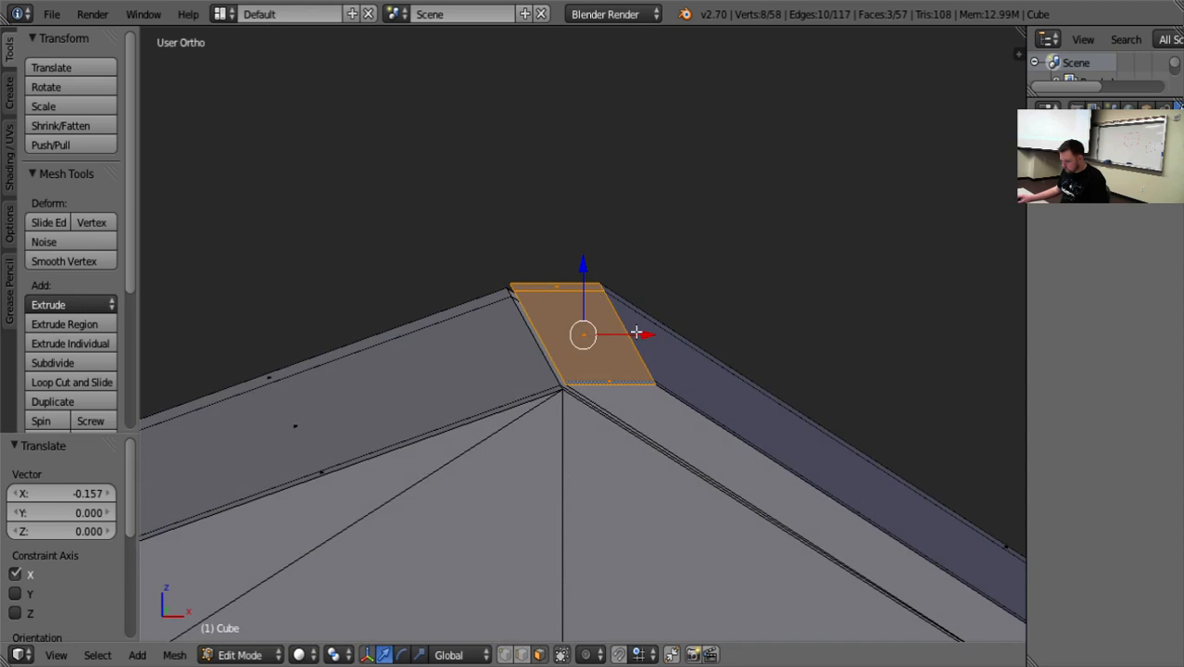
drag(636, 332, 670, 335)
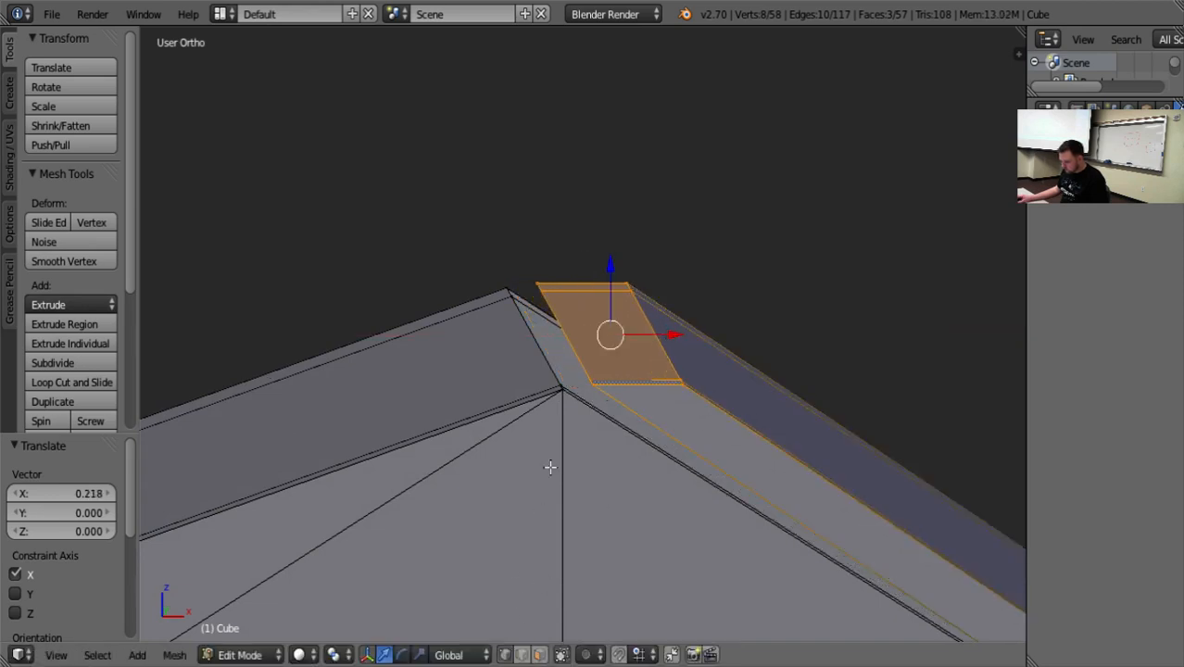
Merge the new roof panel's inner ridge corner at the doorless gable into the opposite panel's matching vertex using At Last.
middle_drag(576, 401, 554, 462)
middle_drag(529, 548, 789, 504)
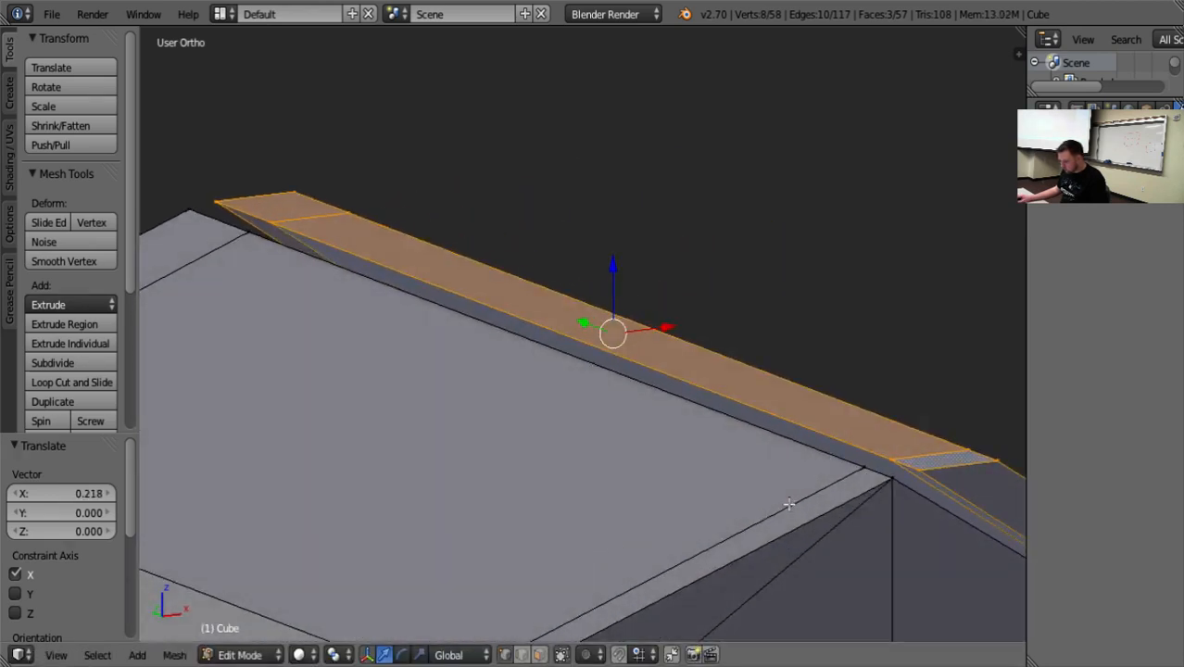
right_click(891, 461)
key(KP_Decimal)
middle_drag(621, 444, 566, 448)
shift+right_click(554, 344)
key(alt+m)
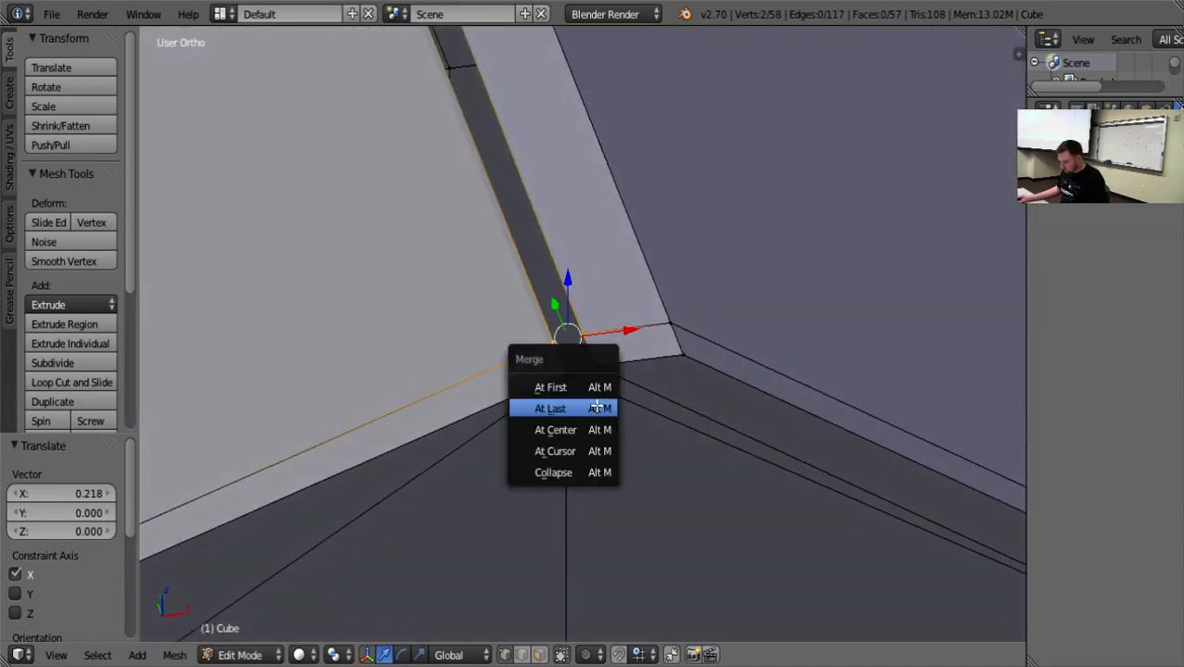
click(593, 406)
Merge the new roof panel's outer ridge corner into the doorless gable's peak vertex using At Last.
right_click(598, 361)
shift+right_click(567, 377)
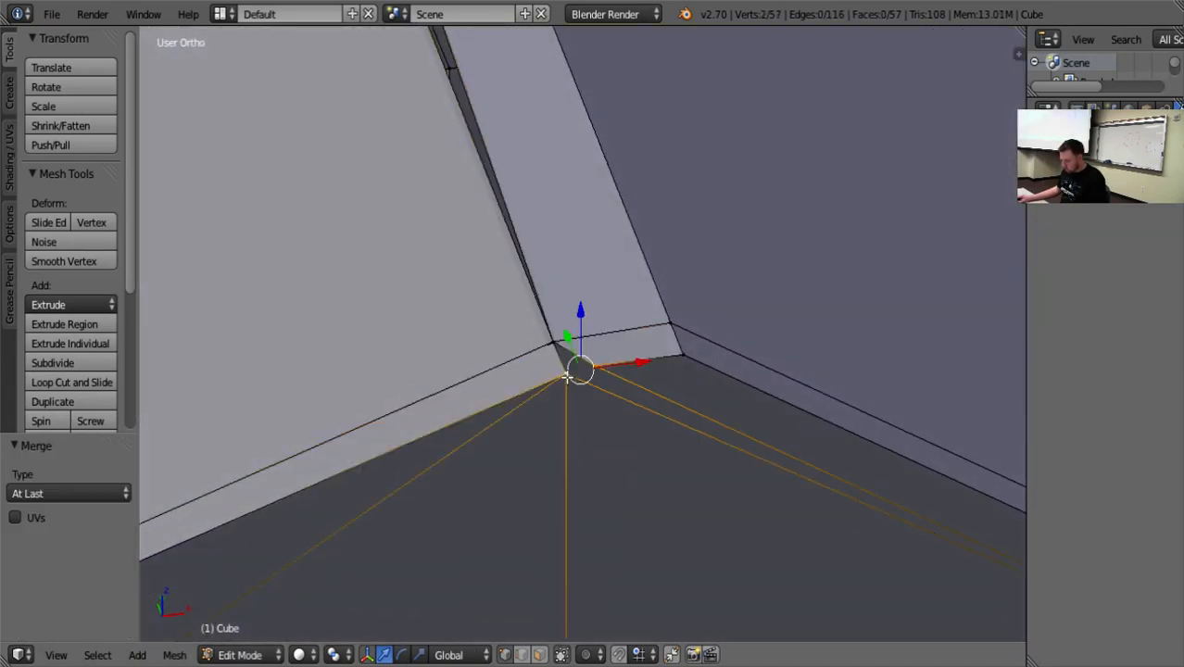
key(alt+m)
click(568, 373)
Merge the two pairs of ridge vertices at the opposite gable's peak with At Last, closing the gap between the roof panels.
scroll(534, 418, down, 3)
scroll(538, 378, up, 1)
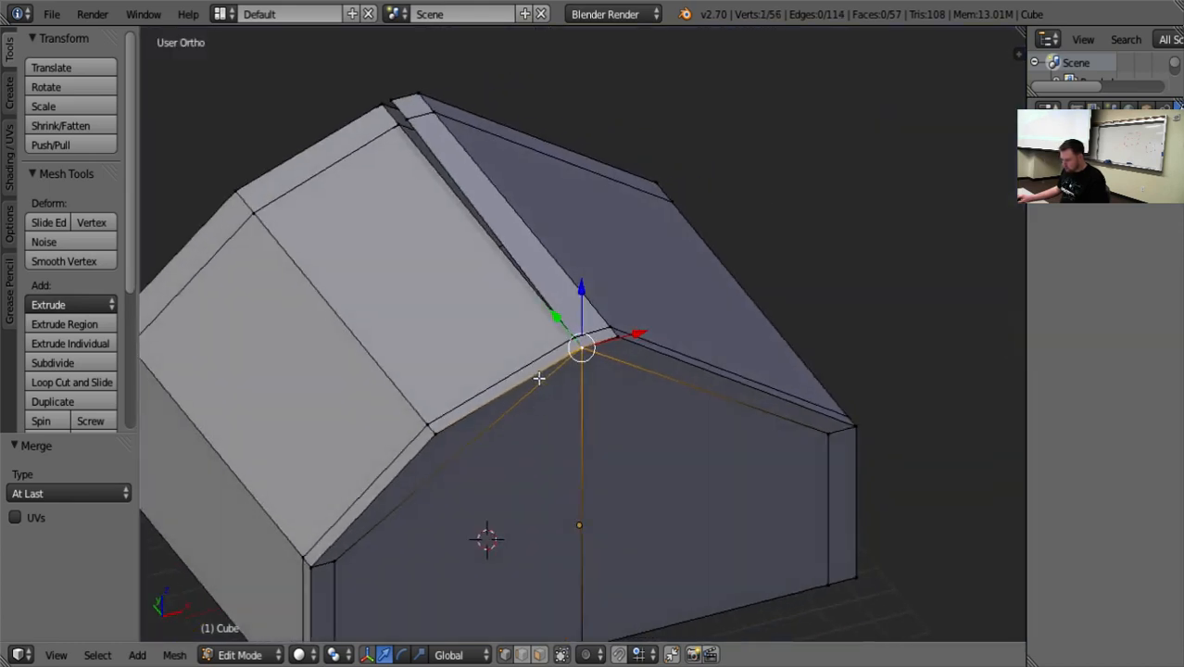
right_click(405, 124)
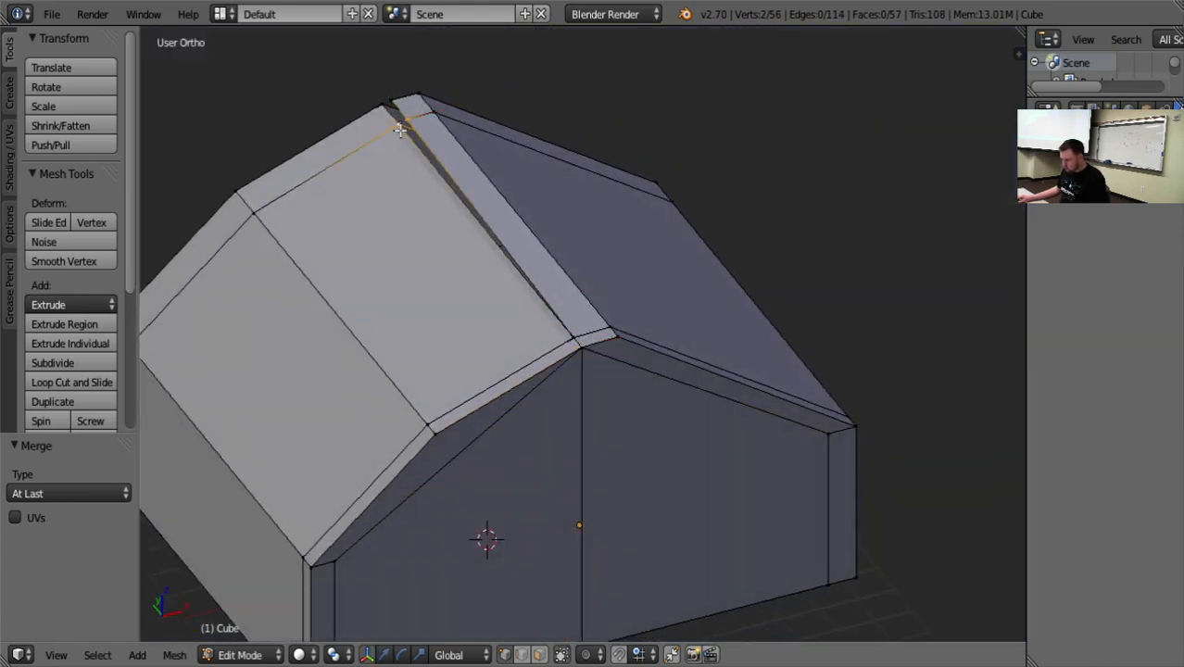
key(alt+m)
click(432, 159)
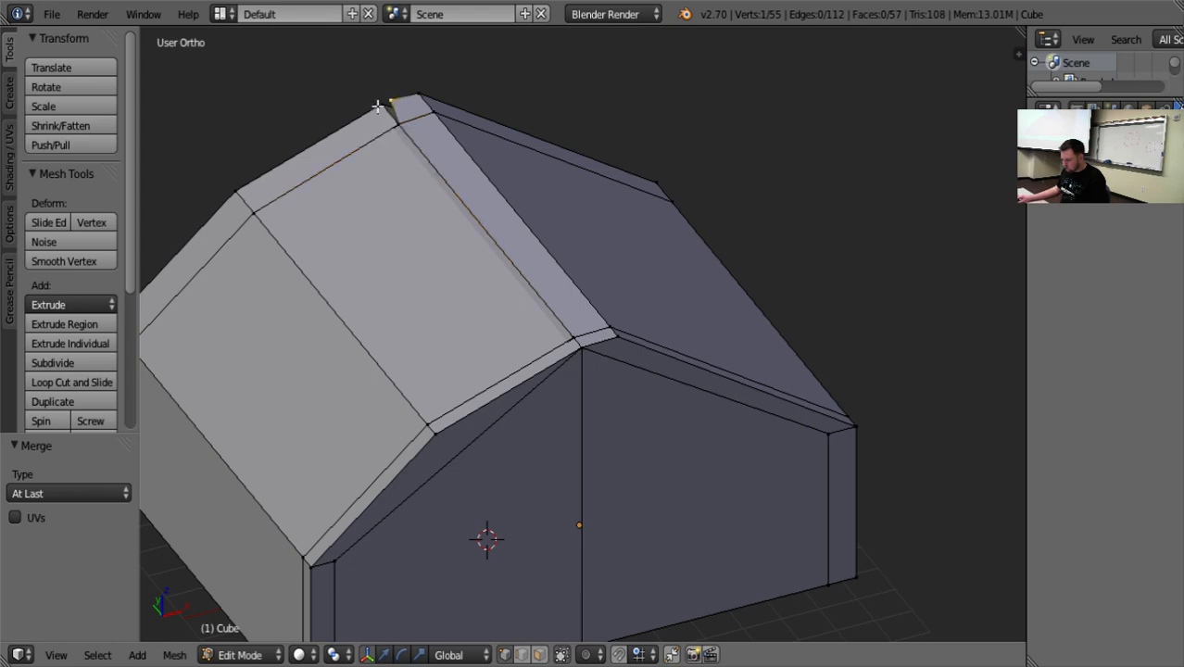
key(alt+m)
click(453, 185)
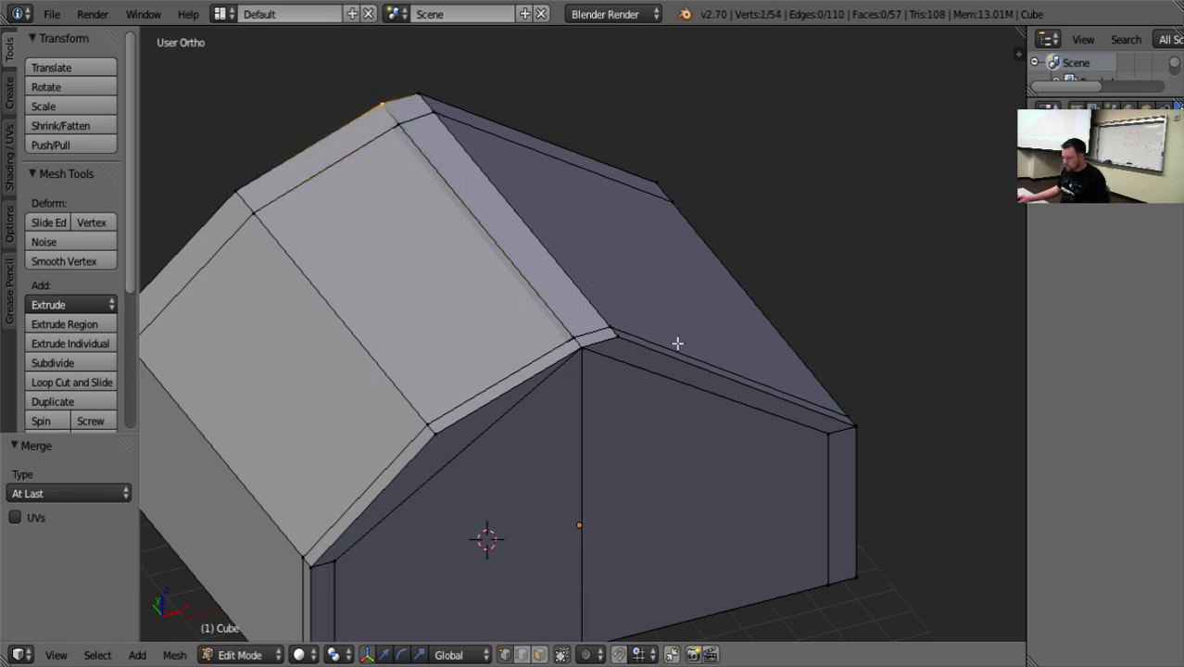
Move the four free vertices along the new roof panel's upper edge 2.1 units outward along X.
middle_drag(677, 344, 670, 299)
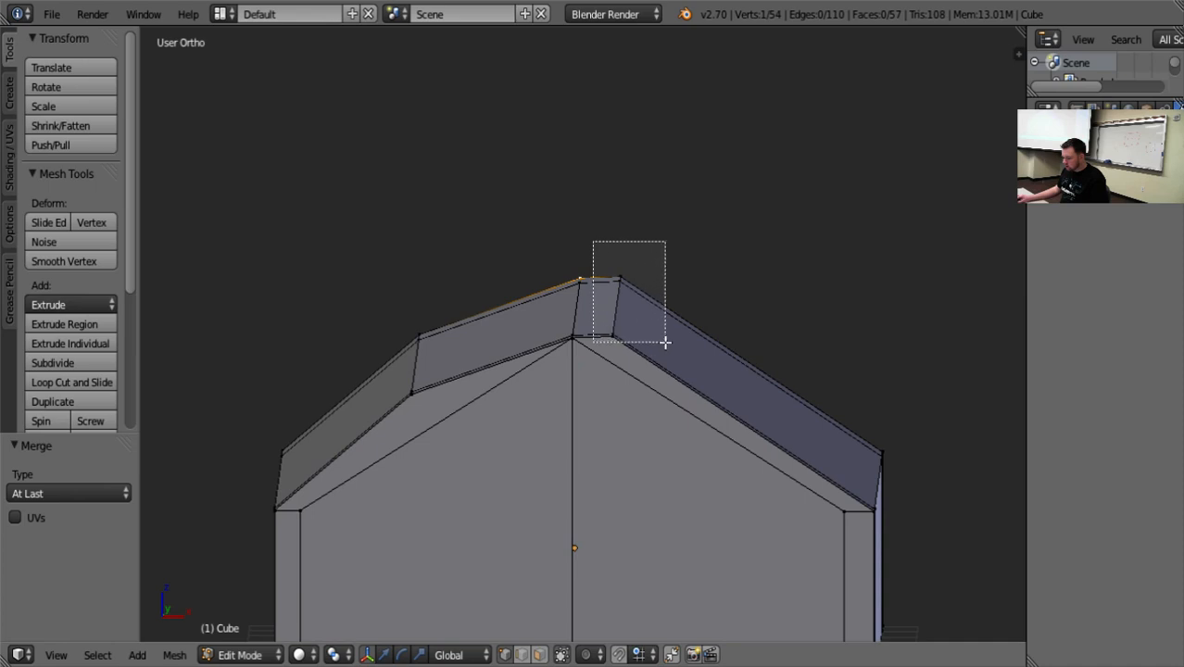
drag(666, 343, 665, 343)
middle_drag(732, 409, 721, 383)
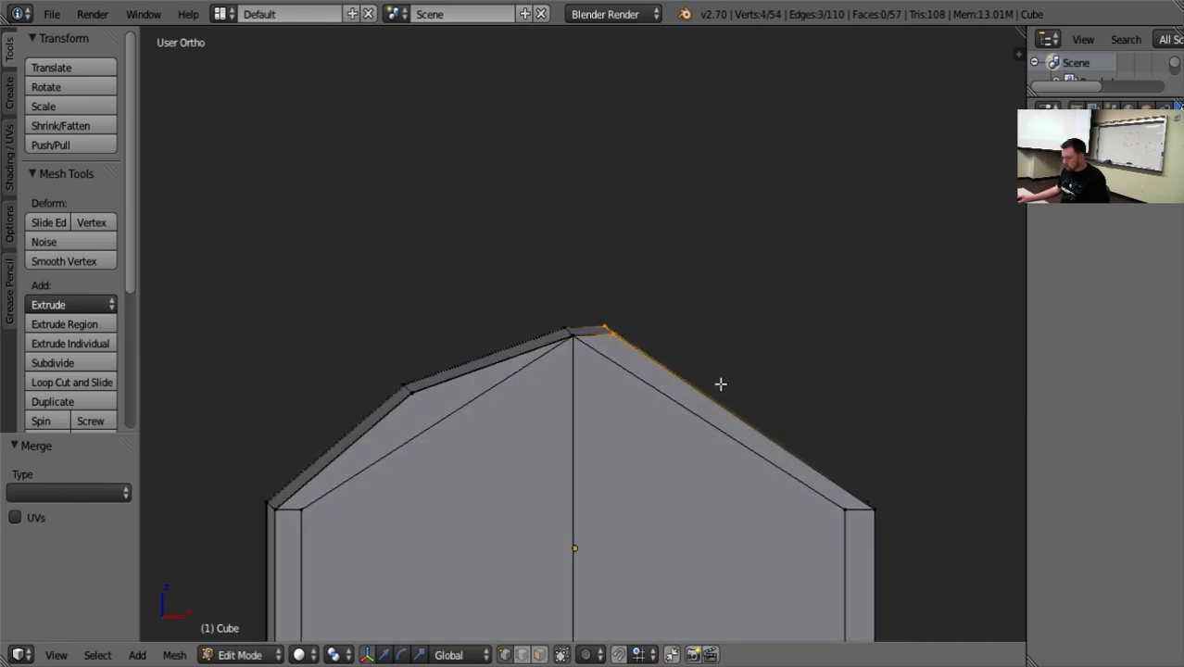
key(g)
key(x)
click(759, 349)
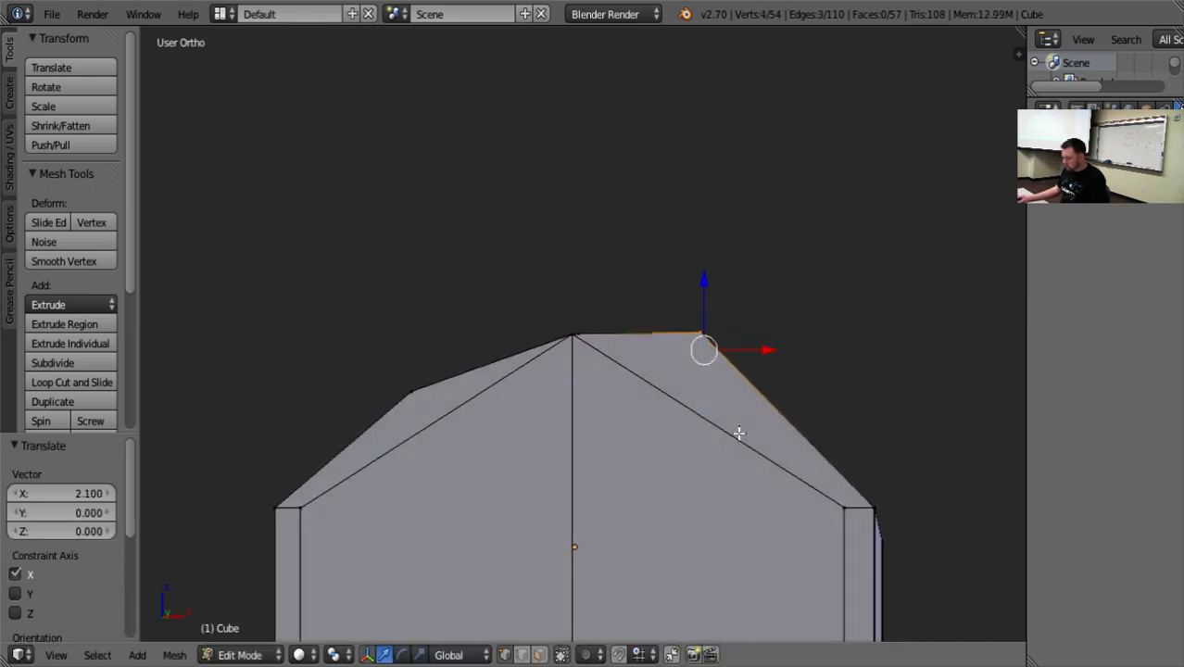
Raise the new roof panel's four bend vertices 0.674 units along Z and shift them 1.68 units outward and 0.42 back inward along X.
key(g)
key(z)
click(709, 273)
key(g)
key(x)
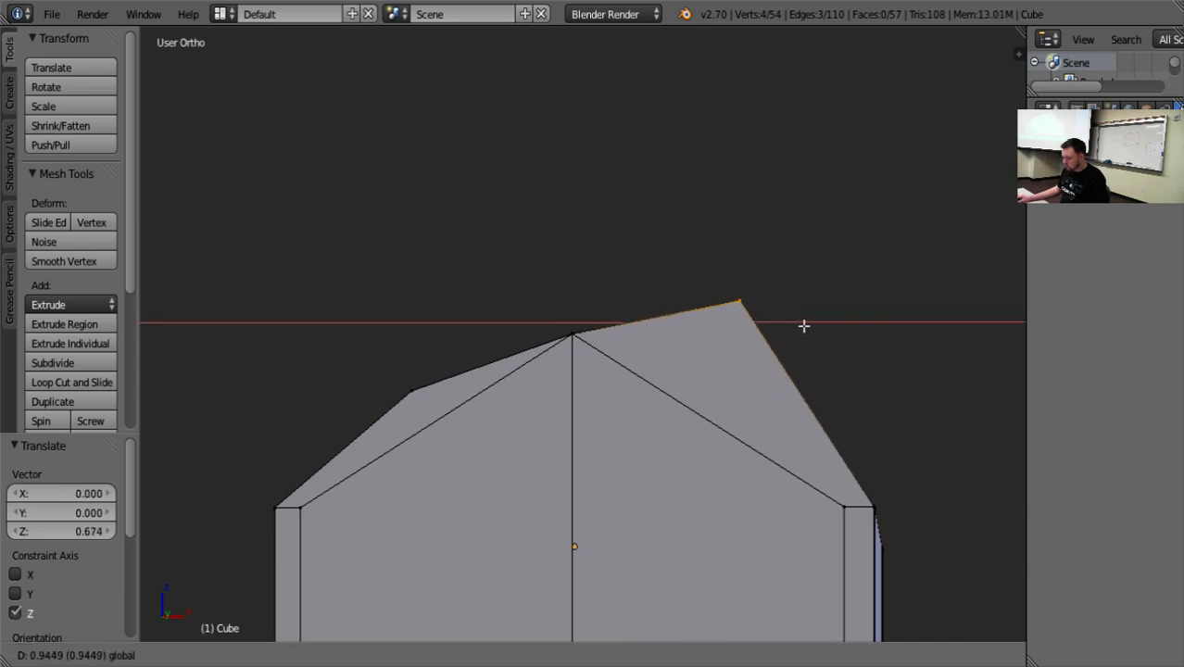
click(819, 323)
key(g)
key(x)
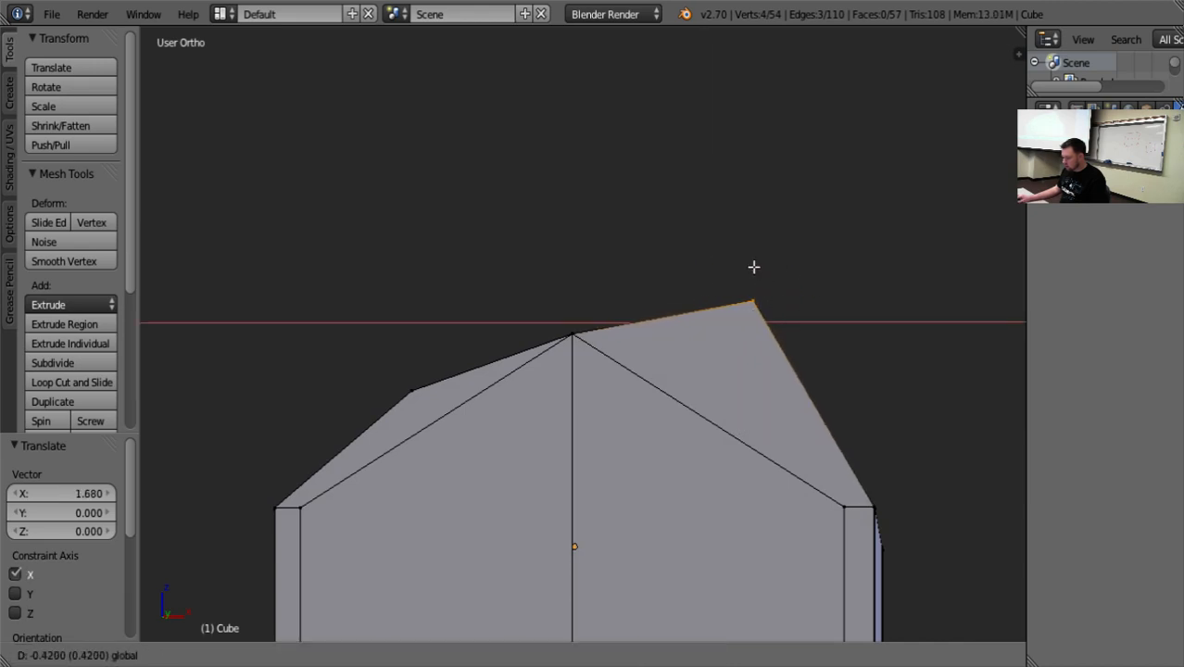
click(753, 266)
Lower the same four bend vertices about 1.58 units along Z and move them 0.273 units inward along X.
key(g)
key(z)
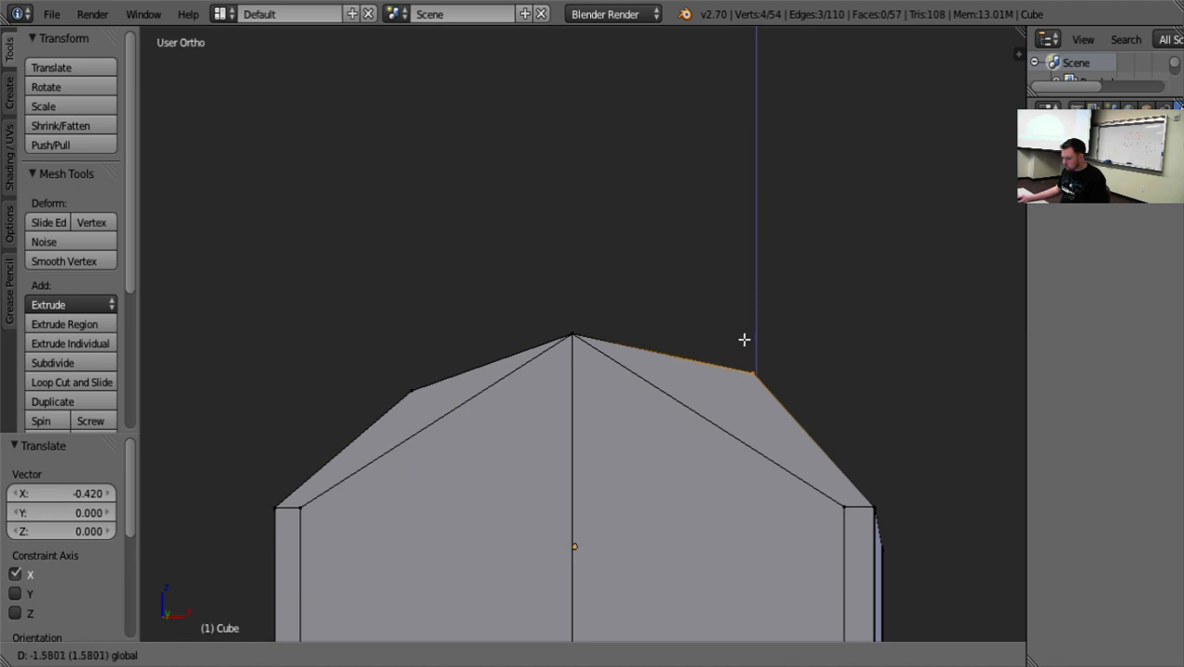
click(744, 339)
key(g)
key(x)
click(805, 404)
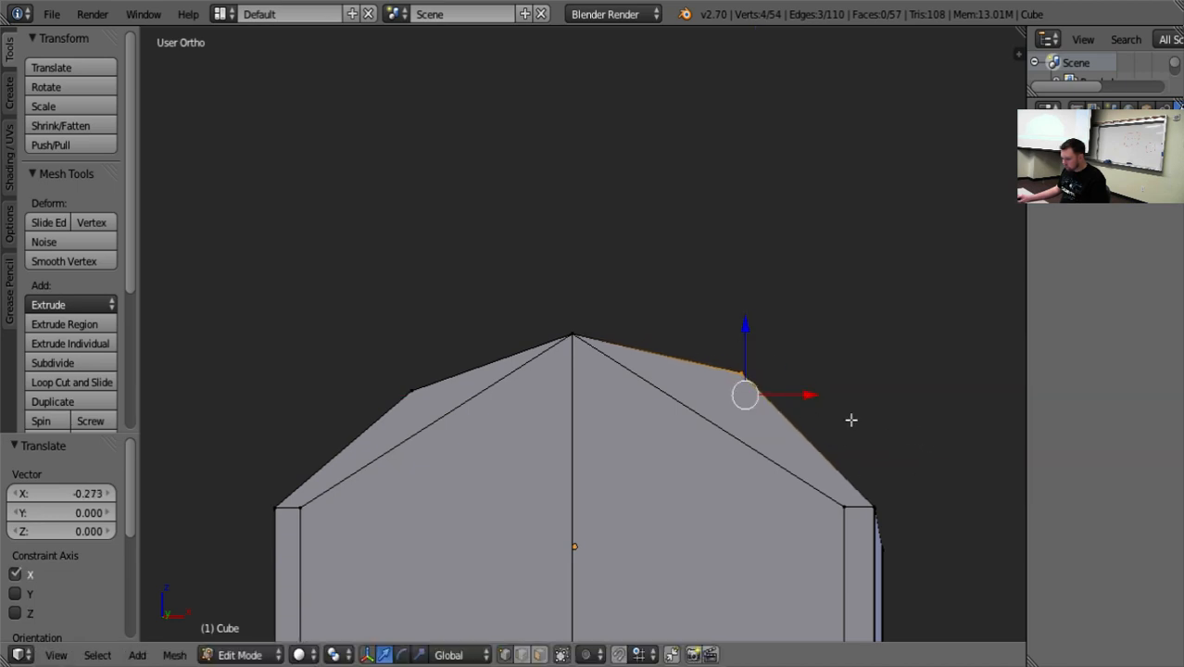
scroll(913, 486, down, 5)
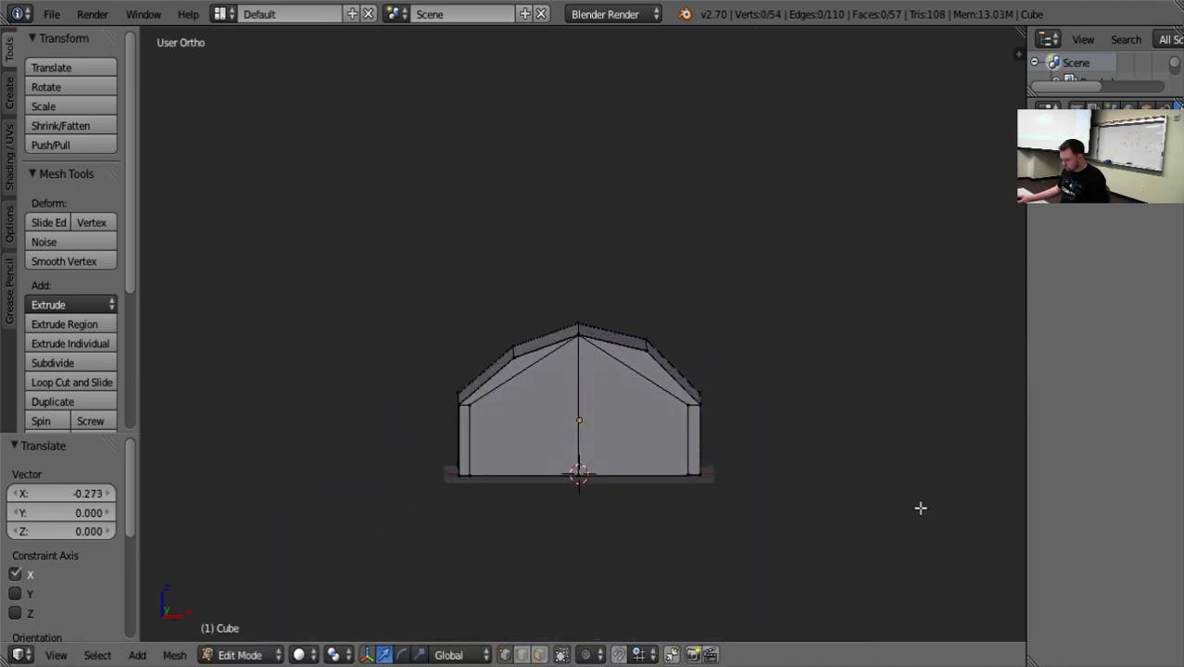
middle_drag(921, 506, 1015, 511)
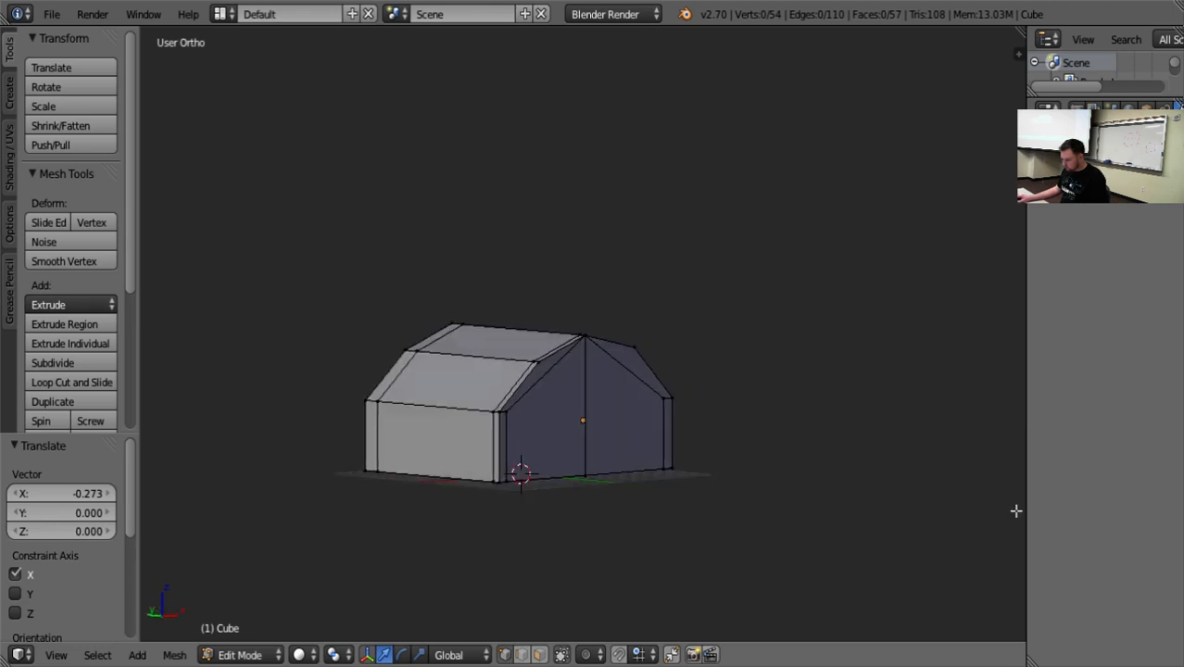
Return to Object Mode and add a Subdivision Surface modifier to the building.
key(Tab)
middle_drag(761, 560, 602, 454)
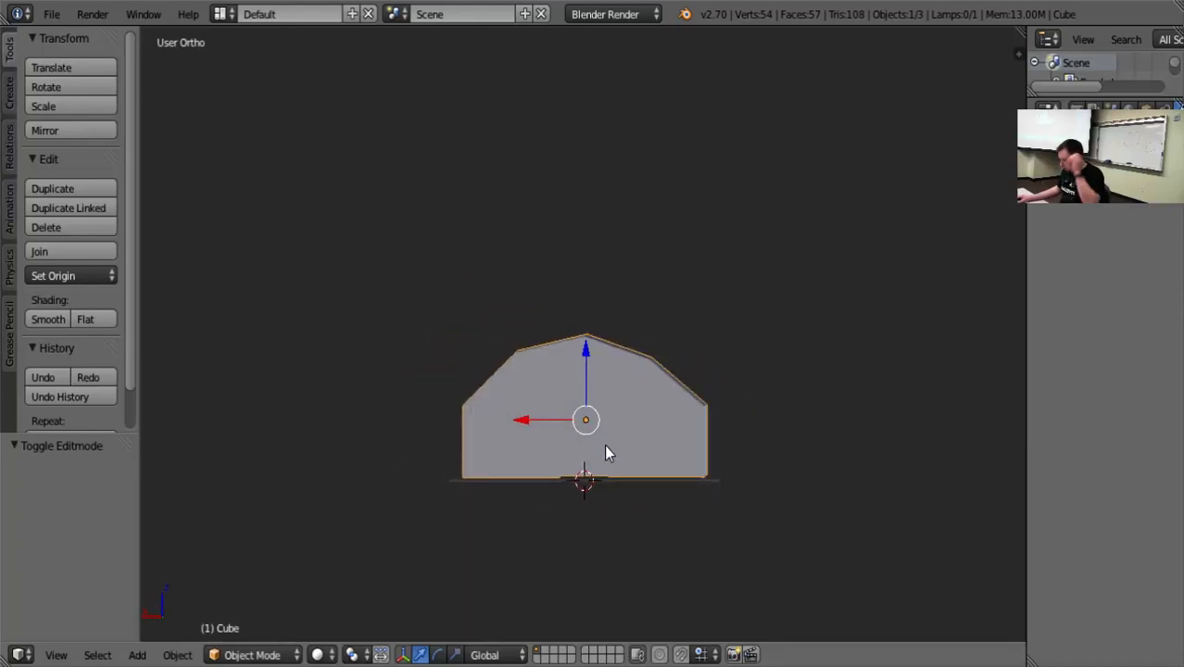
click(1093, 176)
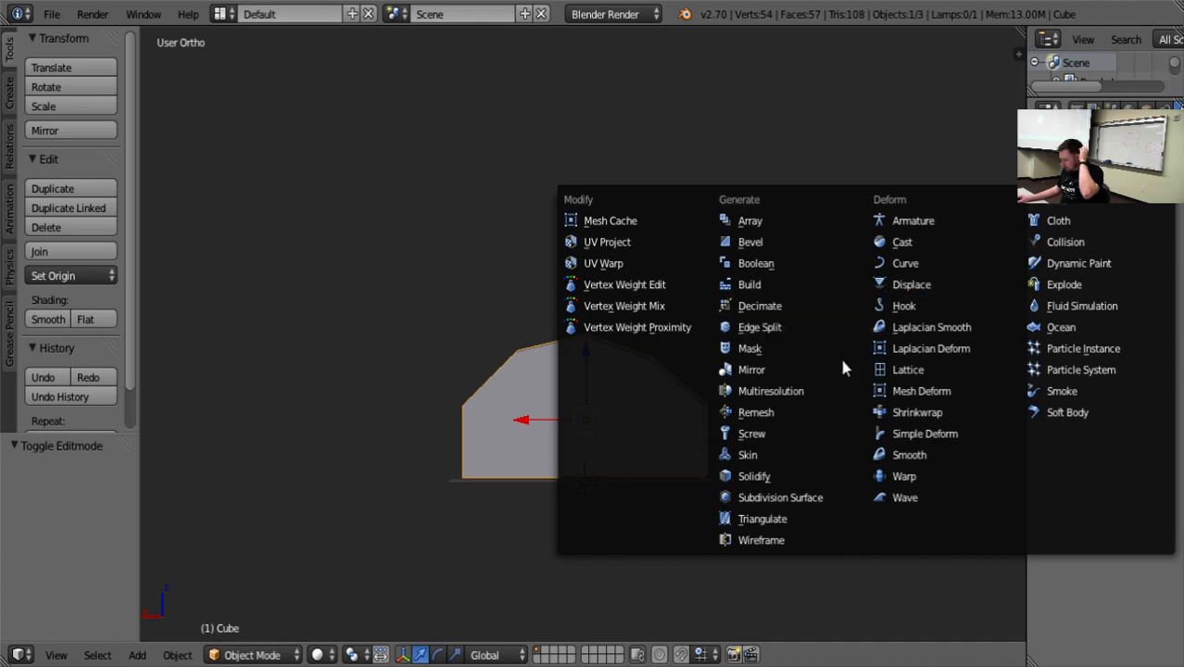
click(819, 498)
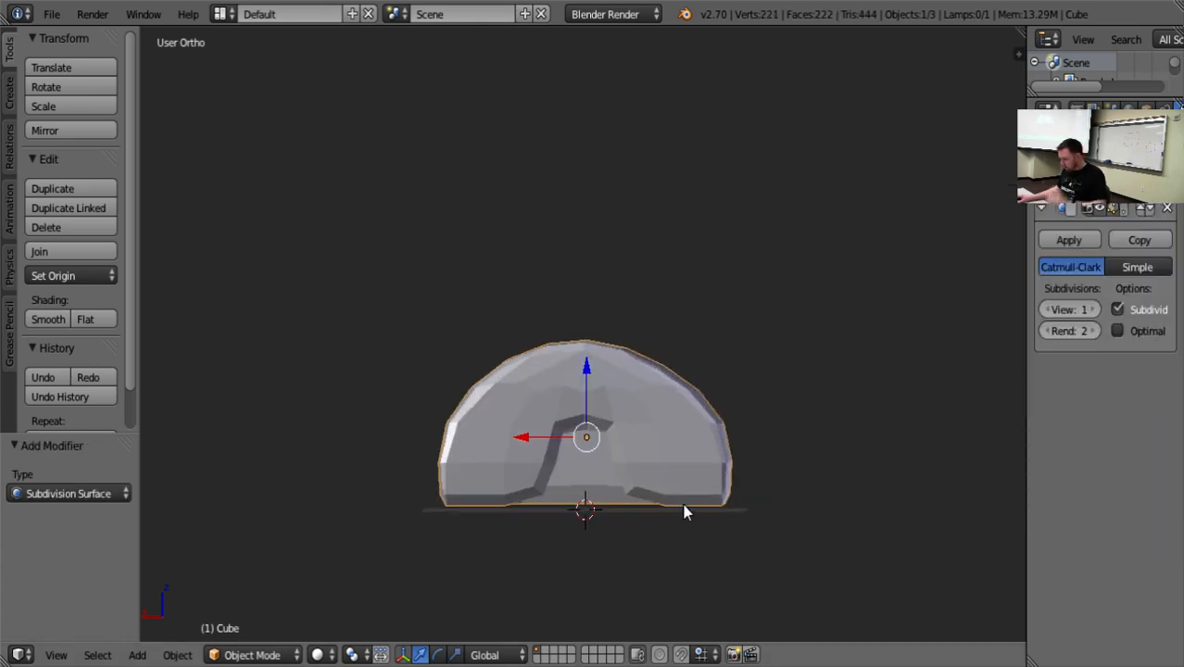
middle_drag(489, 530, 483, 468)
Raise the four vertices of the roof ridge 1.179 units along Z in Edit Mode and return to Object Mode.
key(Tab)
key(Tab)
middle_drag(426, 502, 607, 486)
key(Tab)
scroll(611, 515, up, 5)
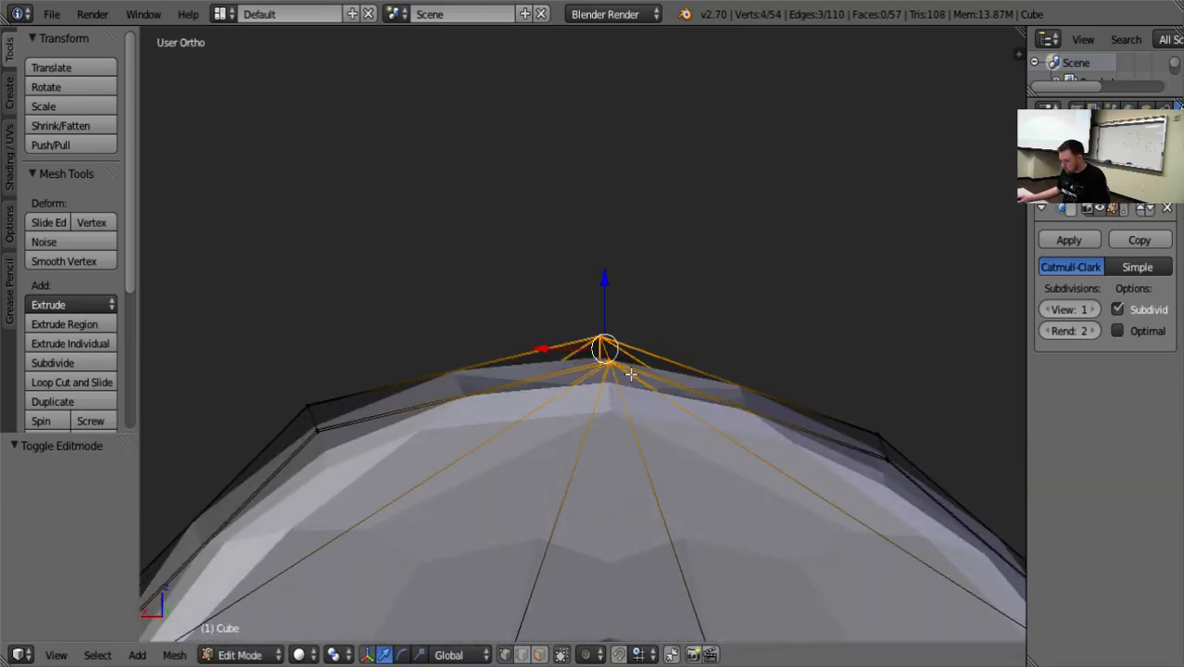
drag(608, 281, 605, 199)
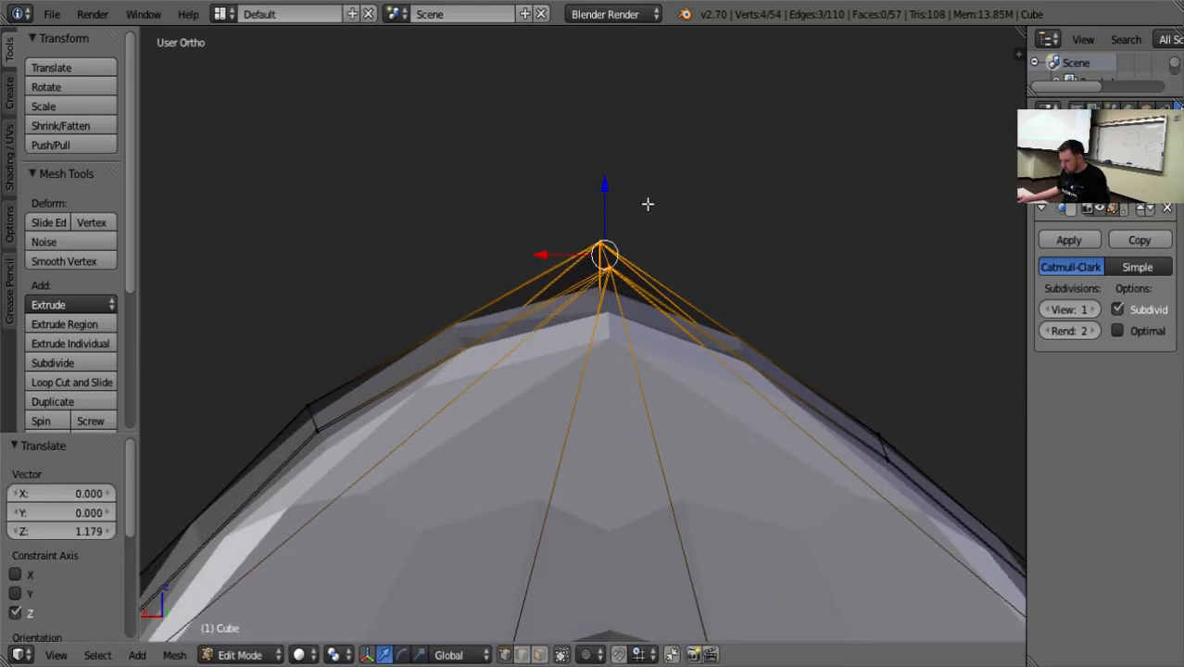
key(a)
scroll(710, 208, down, 6)
key(Tab)
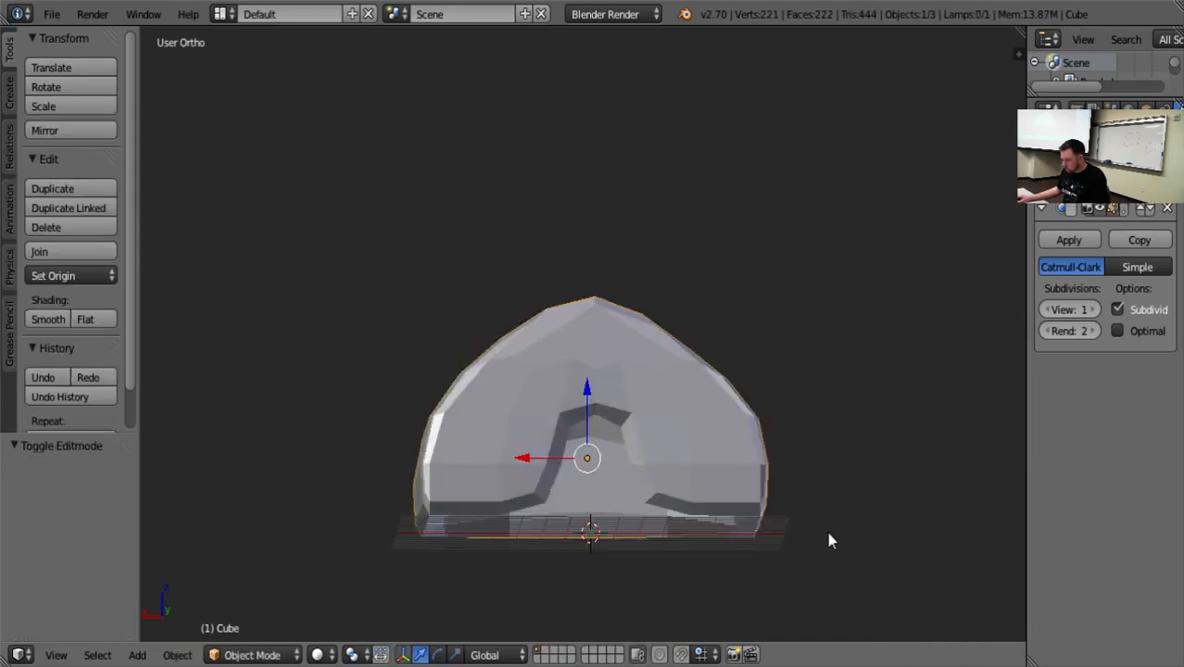
Remove the Subdivision Surface modifier from the building while in Edit Mode.
middle_drag(816, 528, 542, 397)
key(Tab)
scroll(670, 405, up, 5)
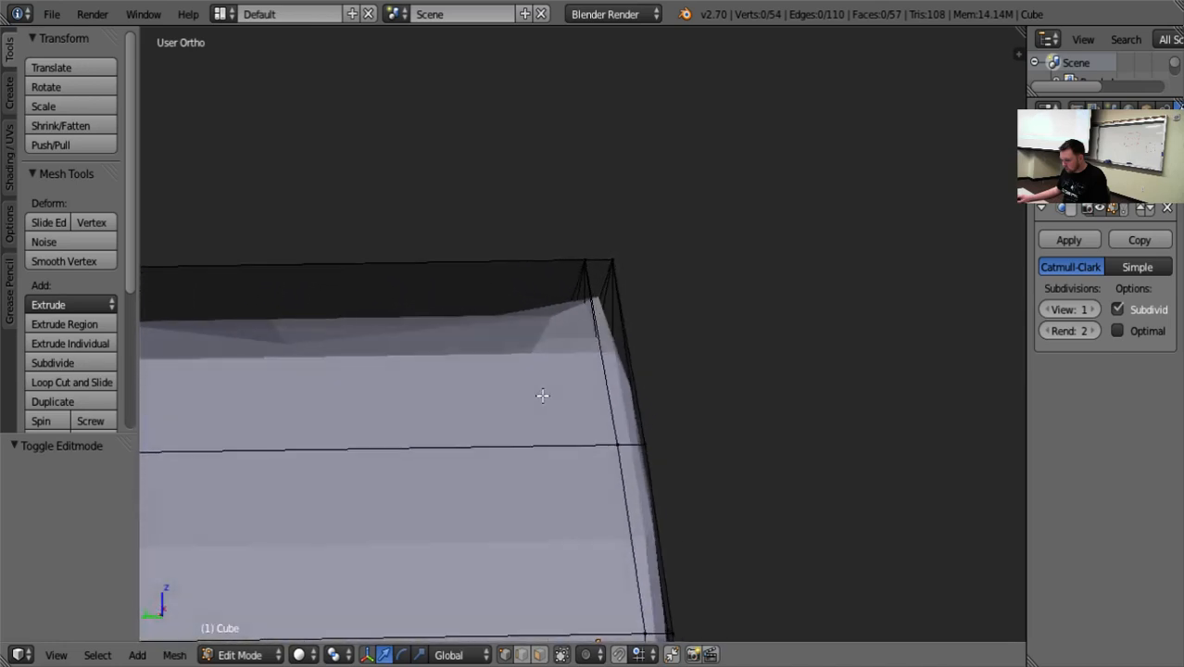
scroll(542, 397, down, 5)
key(ctrl+r)
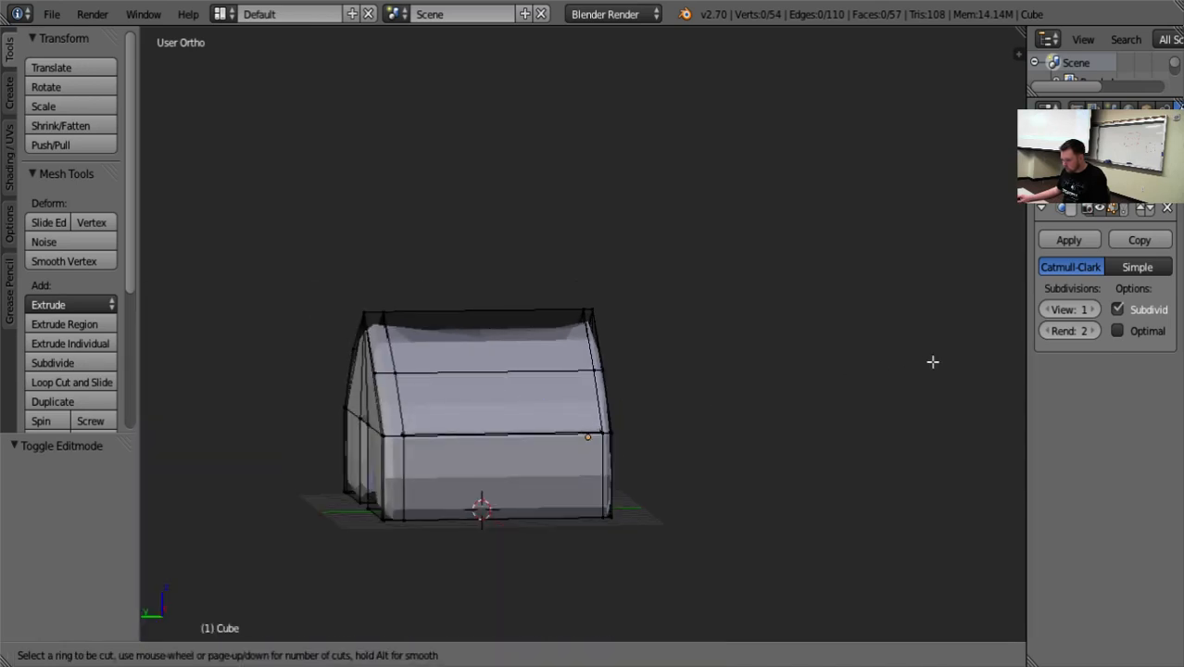
click(1169, 210)
click(1169, 210)
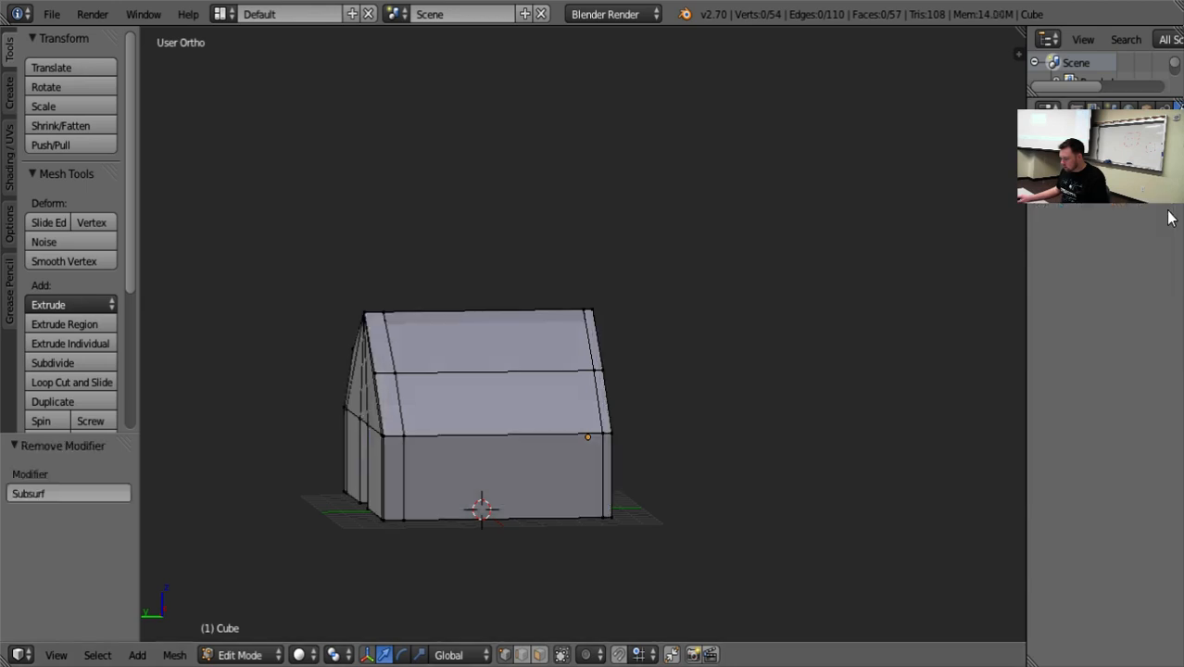
Try a loop cut across the lower roof slope and pull a gable-end bend vertex outward along Y, undoing the move.
key(ctrl+r)
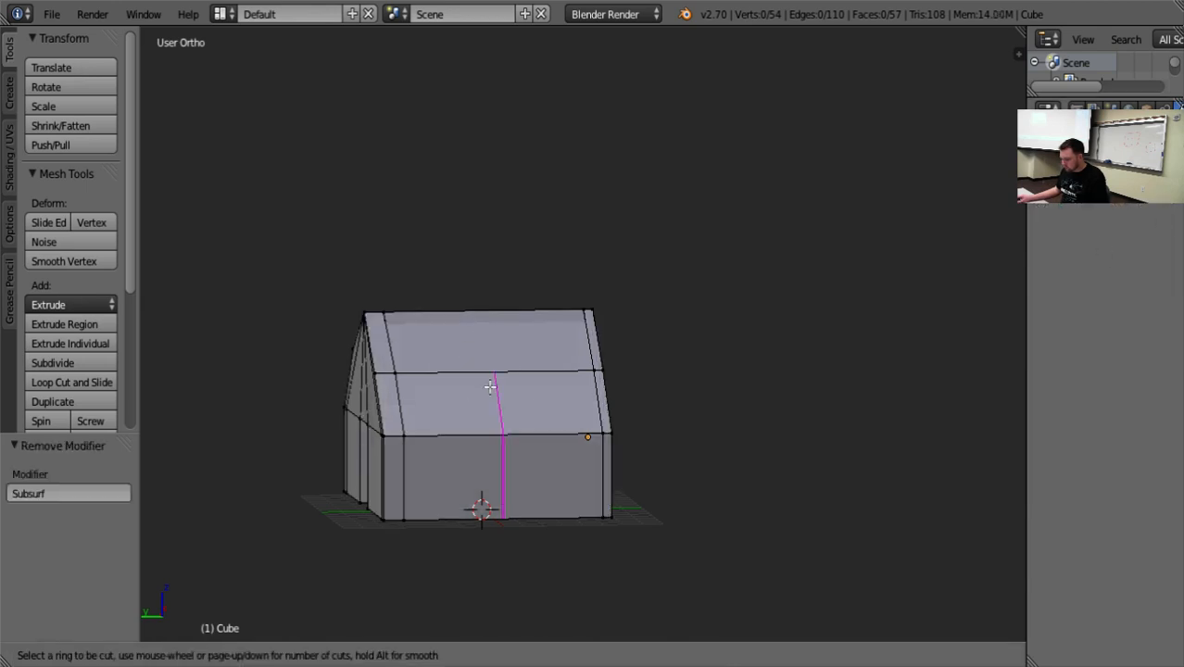
click(490, 386)
click(417, 371)
middle_drag(437, 395, 599, 417)
drag(525, 334, 572, 336)
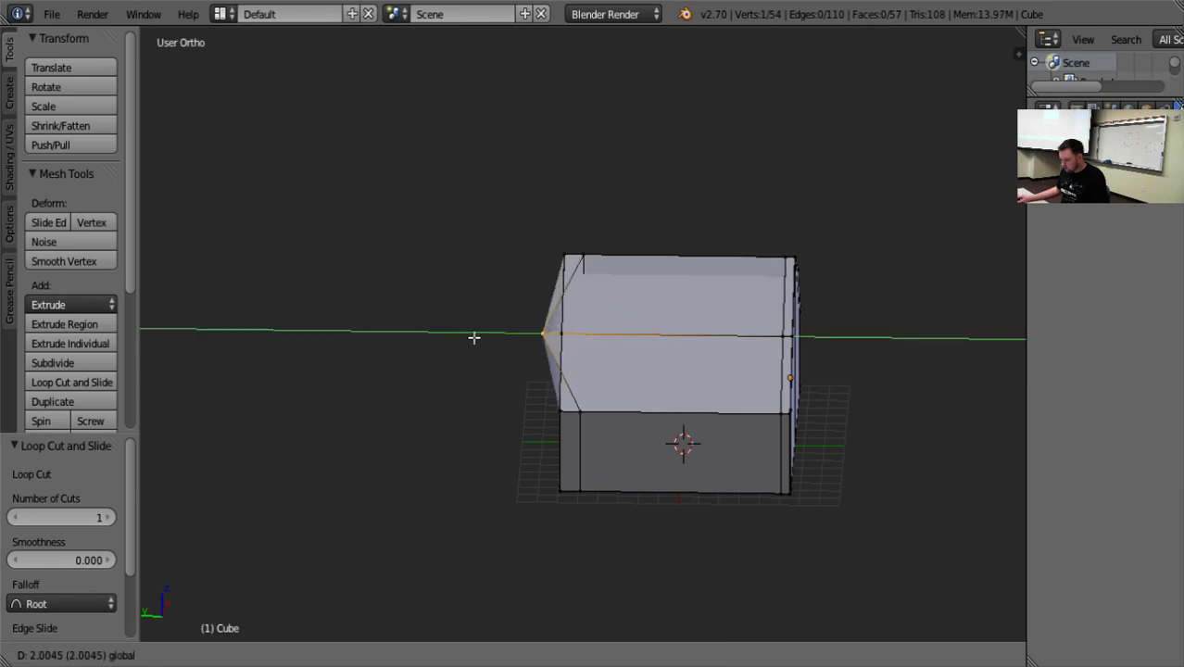
drag(427, 333, 442, 365)
key(ctrl+z)
Try a loop cut across the lower roof slope and side wall, and cancel it.
scroll(716, 523, up, 2)
middle_drag(726, 454, 733, 489)
key(ctrl+r)
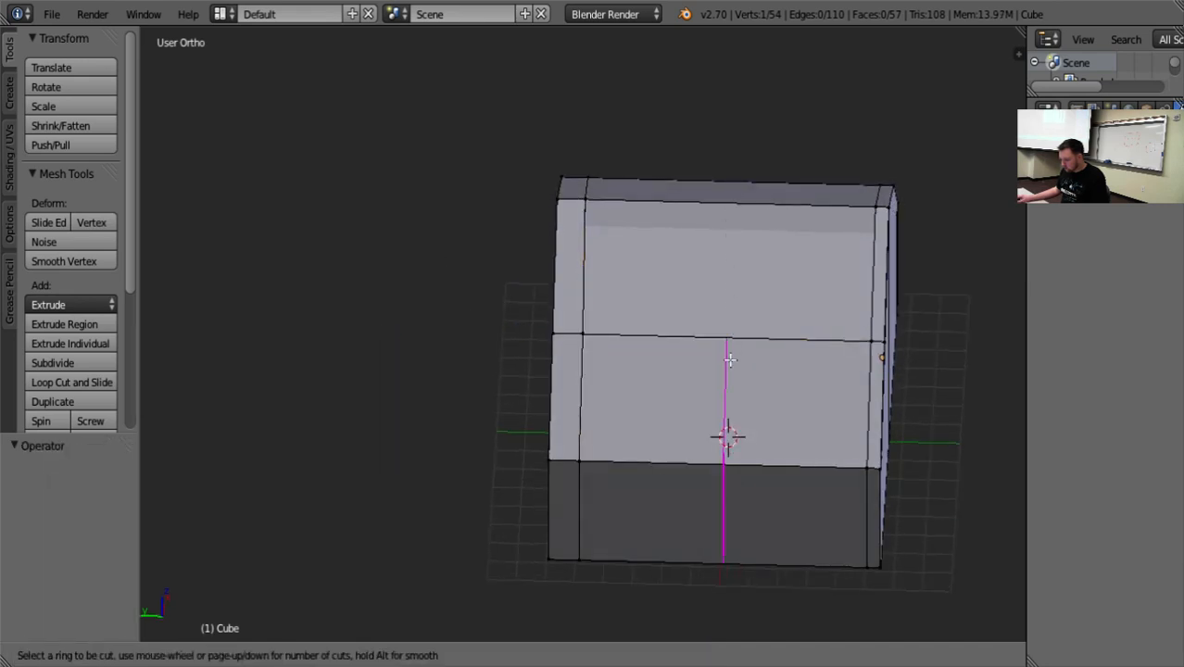
click(730, 359)
middle_drag(735, 351, 552, 509)
key(ctrl+r)
key(Escape)
scroll(572, 456, up, 2)
mouse_move(572, 456)
middle_down()
mouse_move(554, 470)
mouse_move(539, 422)
mouse_move(547, 451)
mouse_move(552, 437)
mouse_move(577, 436)
middle_up()
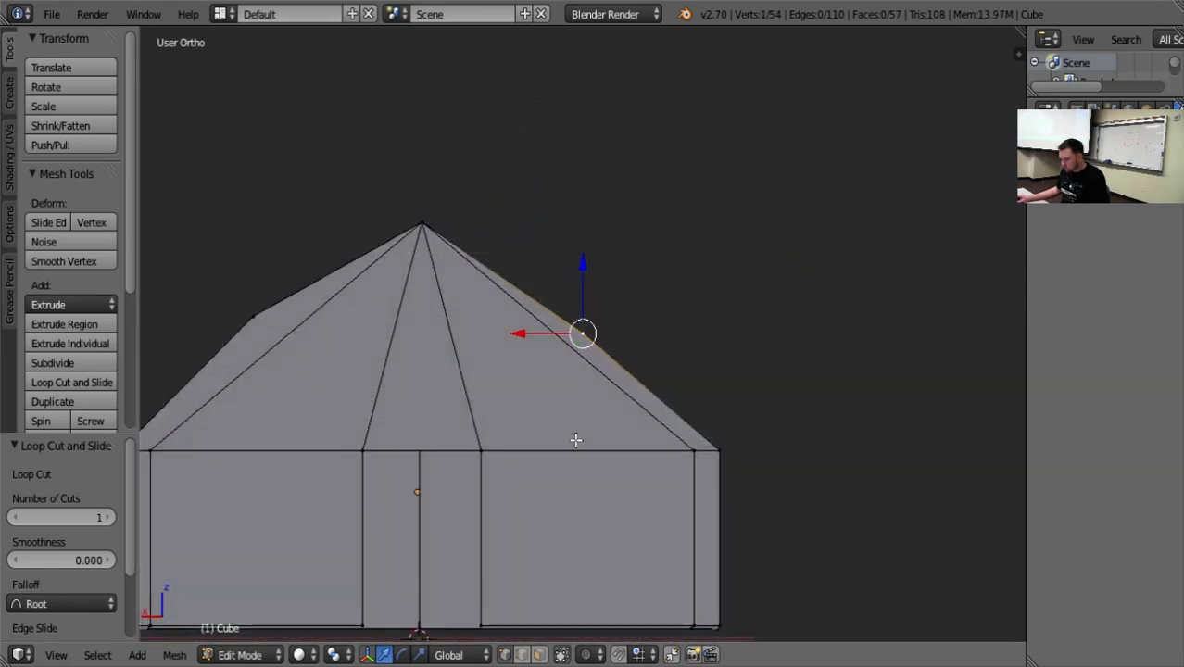
Try loop cuts along the roof panel's narrow edge at the doorway gable, cancelling or undoing each one.
scroll(576, 437, up, 5)
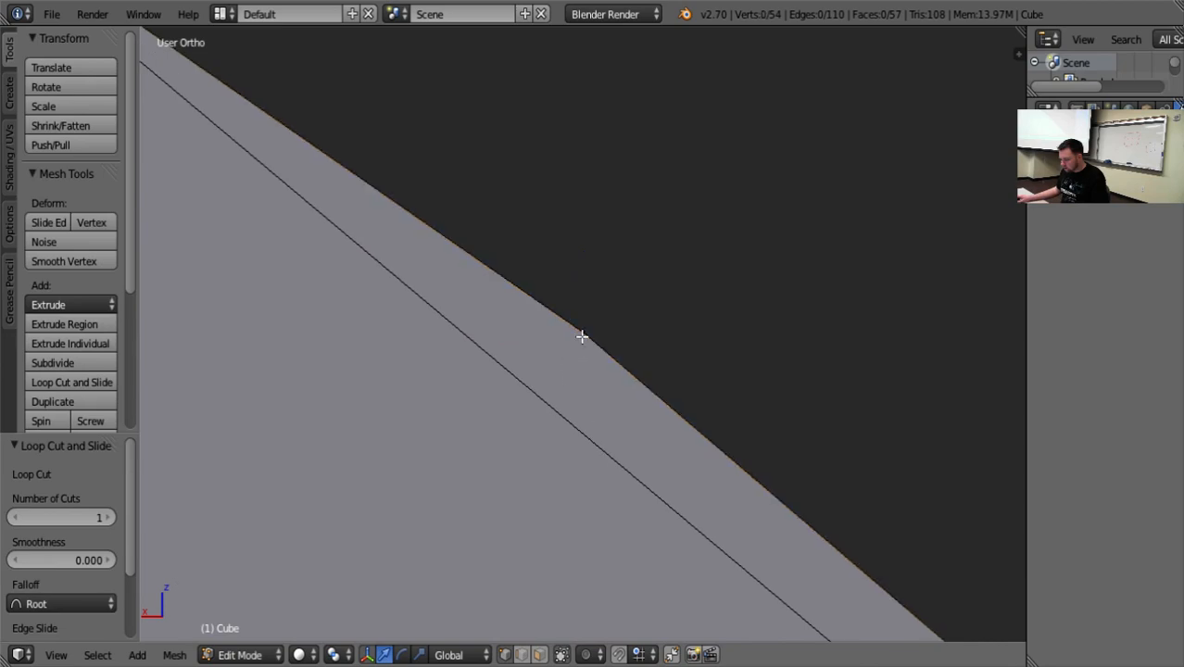
middle_drag(734, 291, 658, 394)
key(ctrl+r)
click(530, 409)
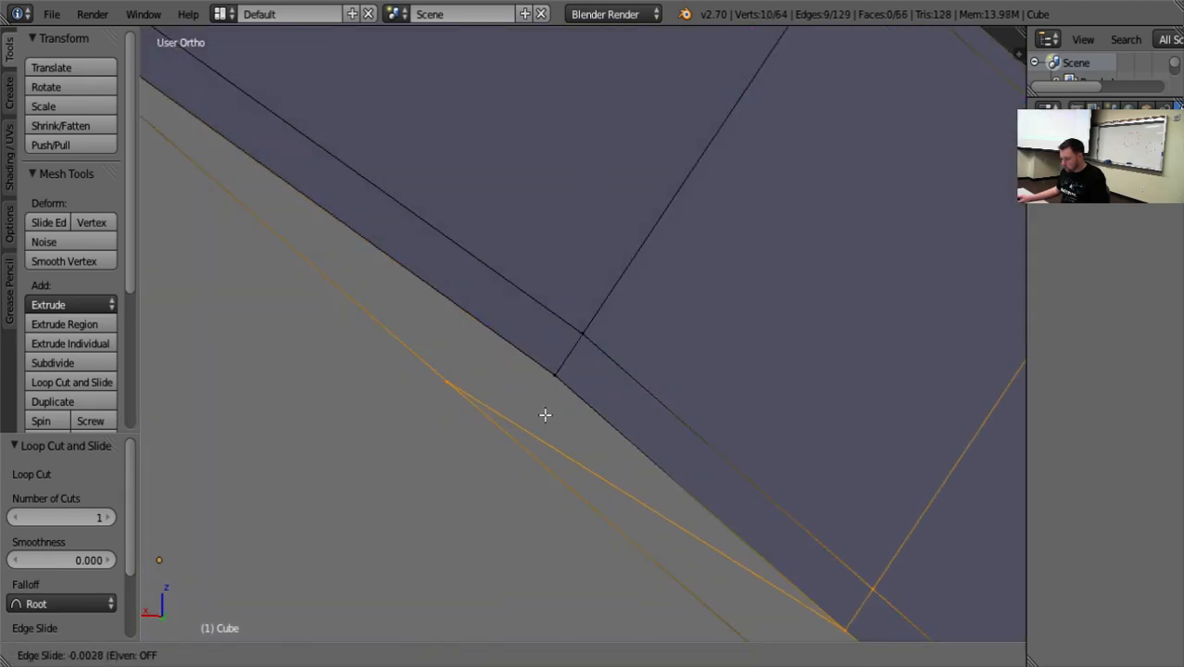
right_click(543, 454)
key(ctrl+z)
scroll(534, 484, down, 6)
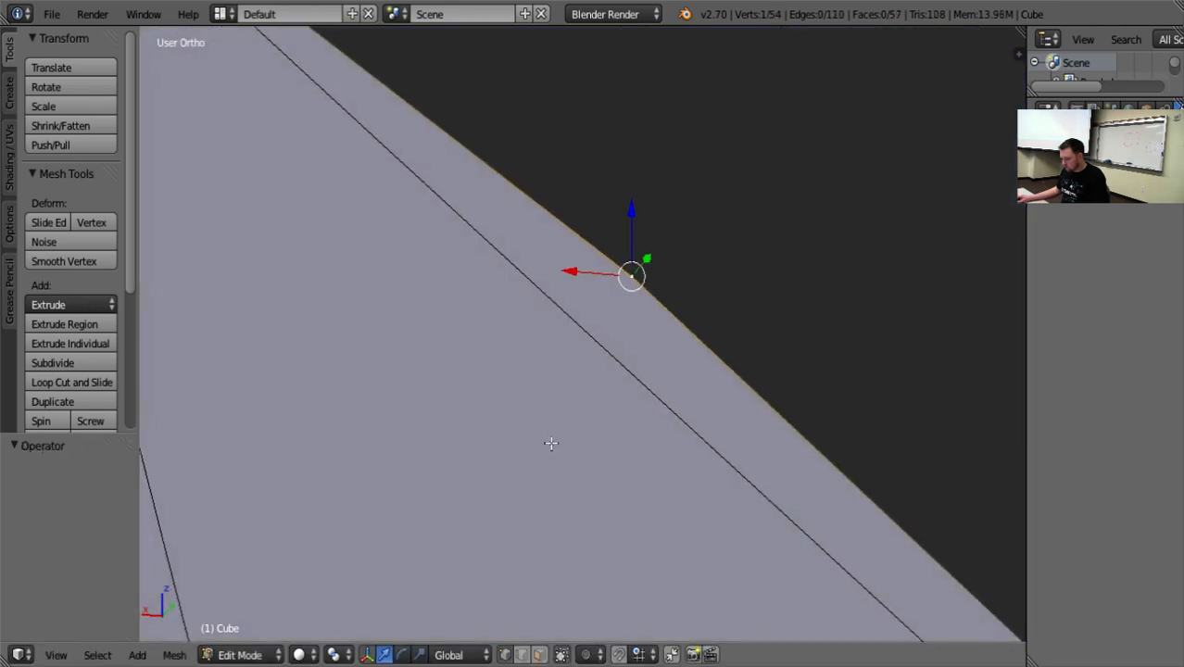
middle_drag(567, 445, 578, 392)
key(ctrl+r)
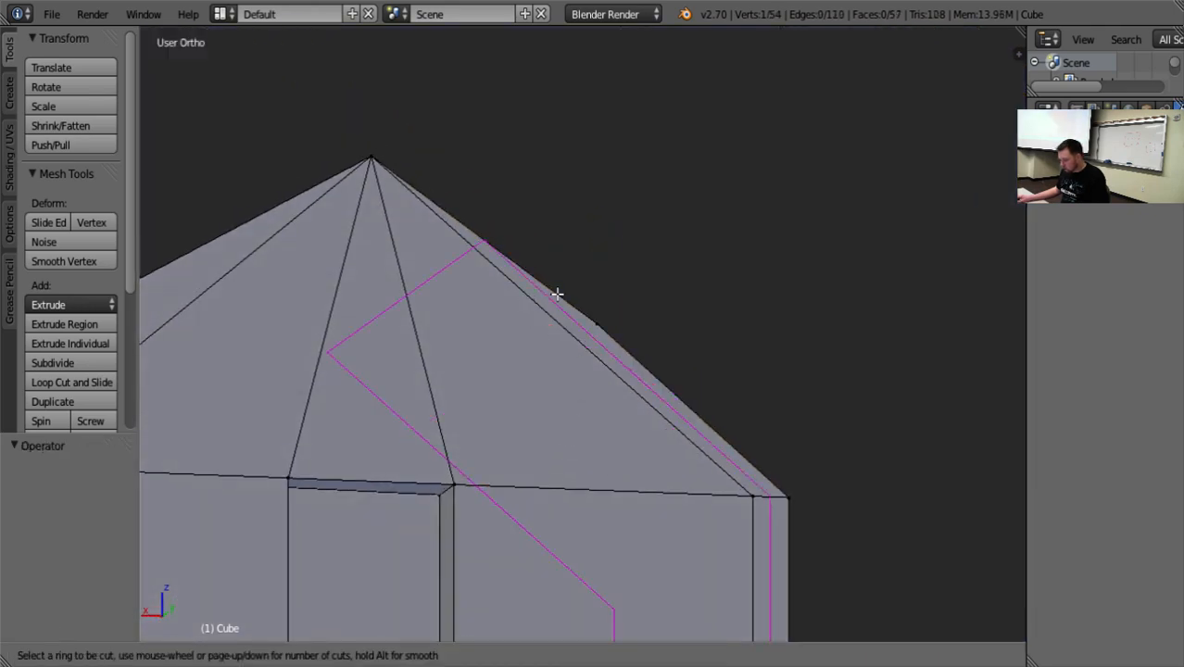
click(587, 322)
right_click(587, 322)
middle_drag(587, 322, 626, 361)
scroll(730, 356, down, 2)
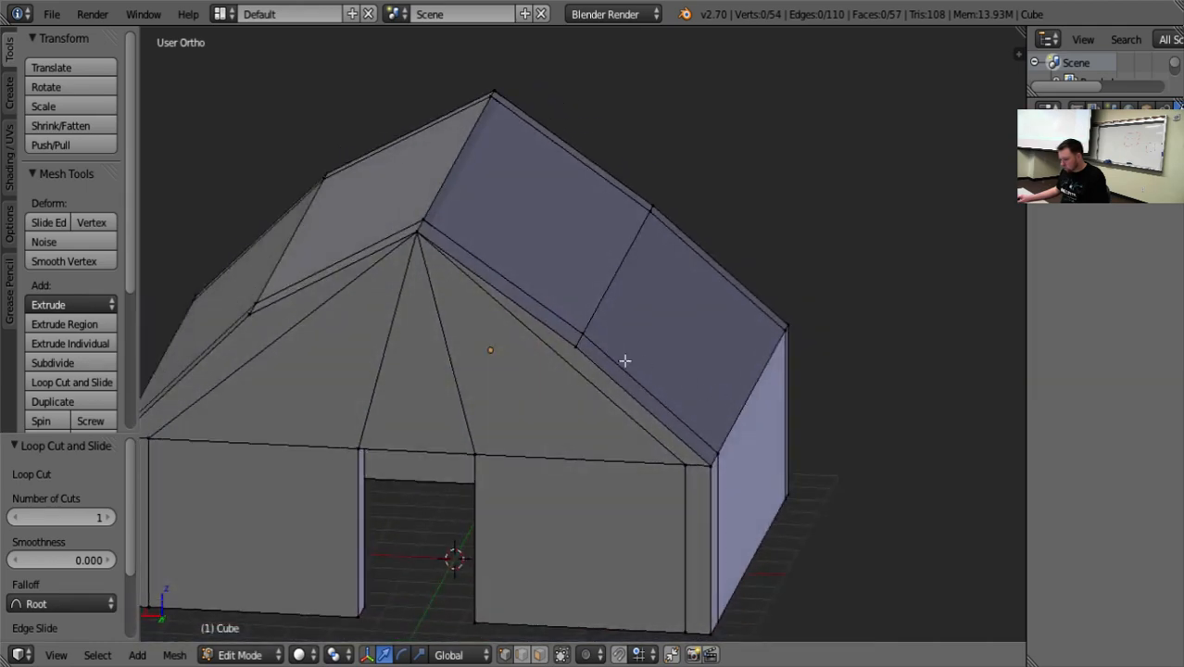
Merge the roof panel's outer and inner bend vertices at the doorway gable into their matching eave corners using At Last.
right_click(580, 345)
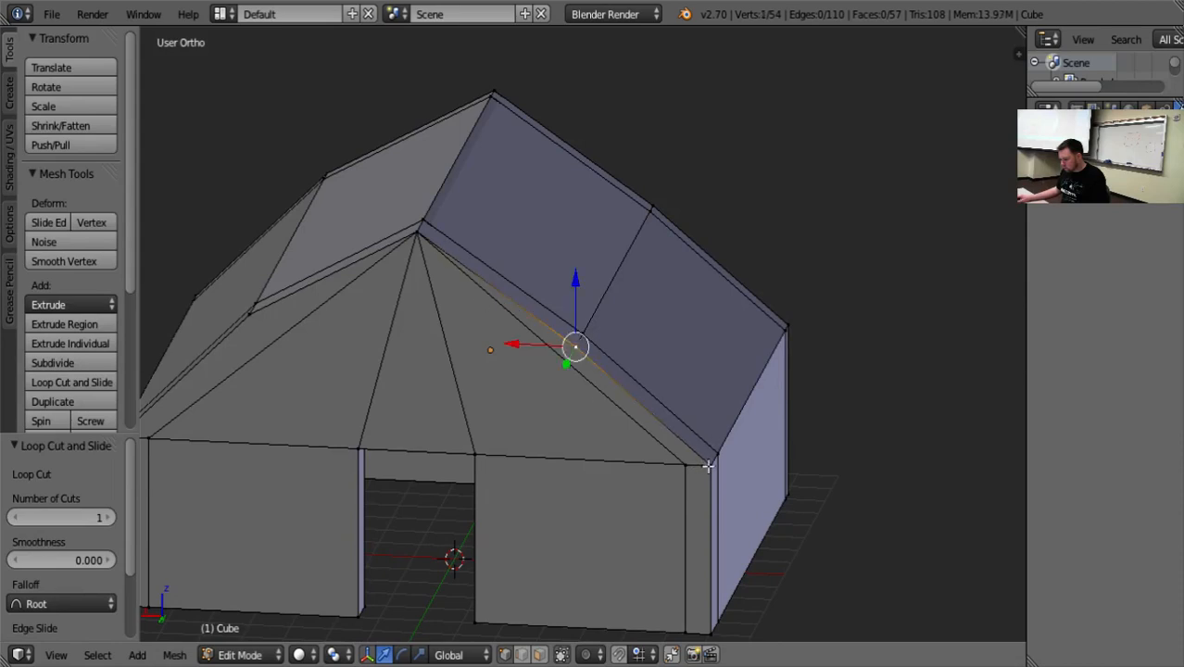
key(alt+m)
click(836, 526)
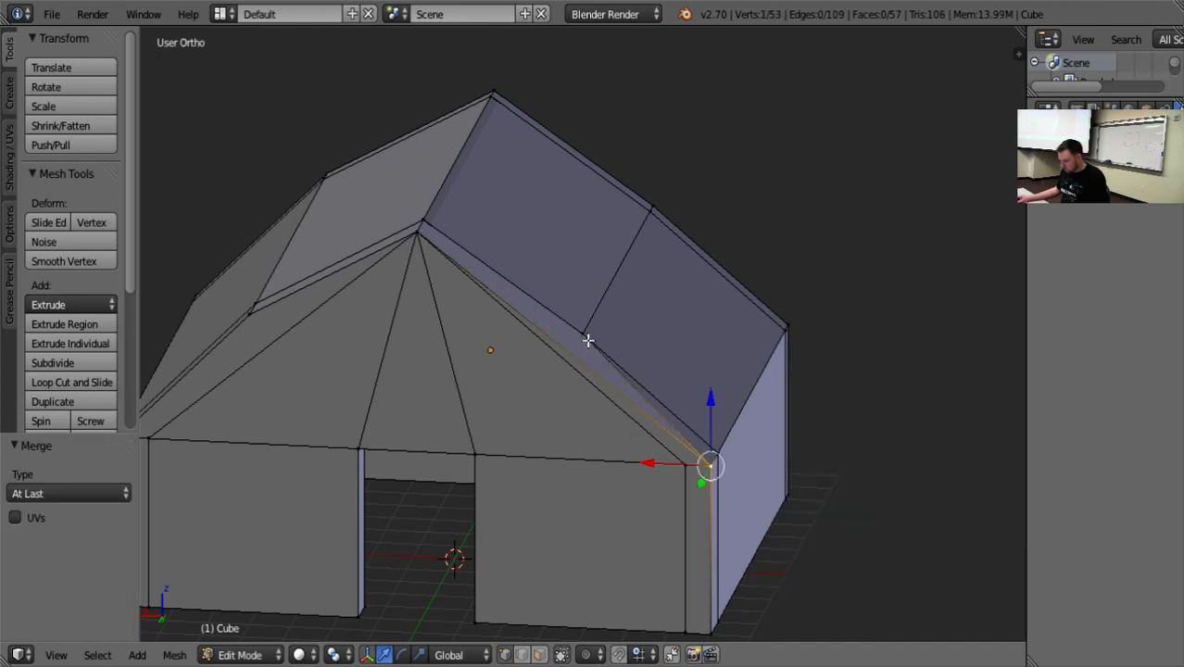
key(alt+m)
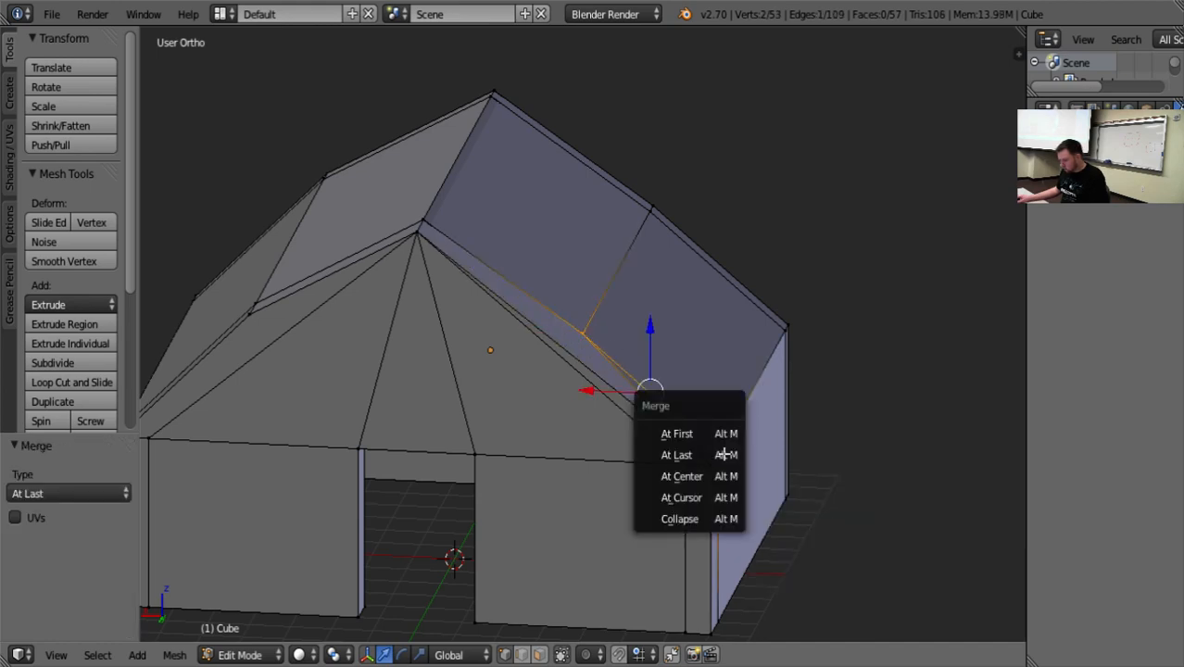
click(722, 453)
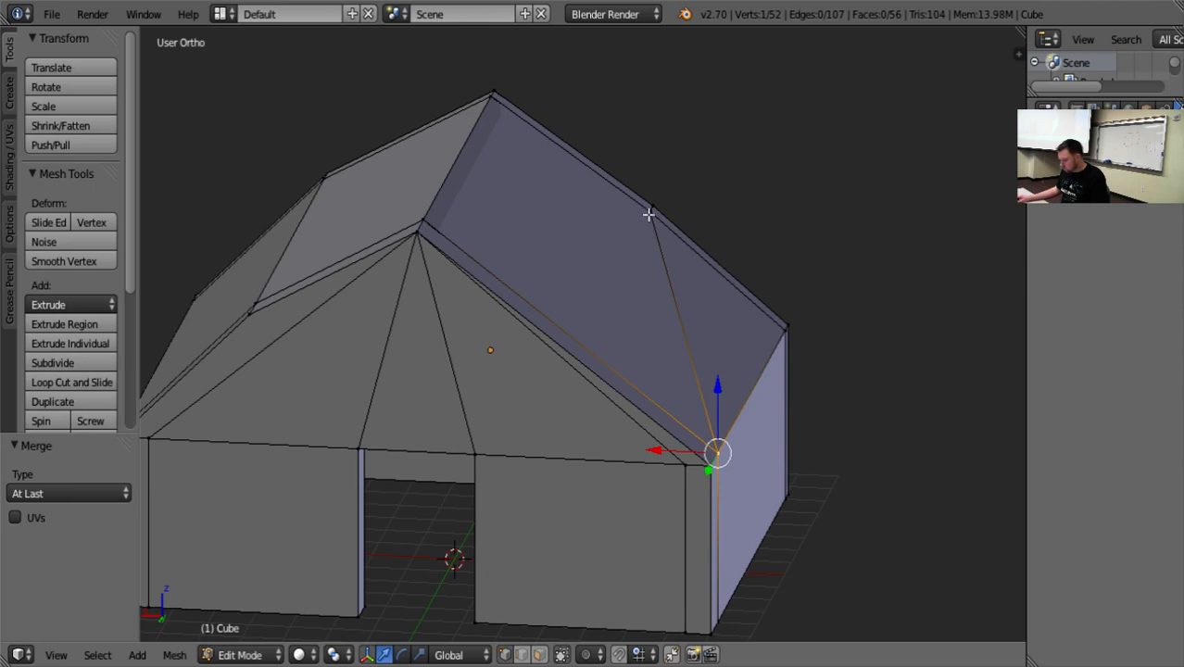
Merge the panel's two bend vertices at the opposite gable into their eave corners using At Last, and undo all the bend vertex merges.
key(alt+m)
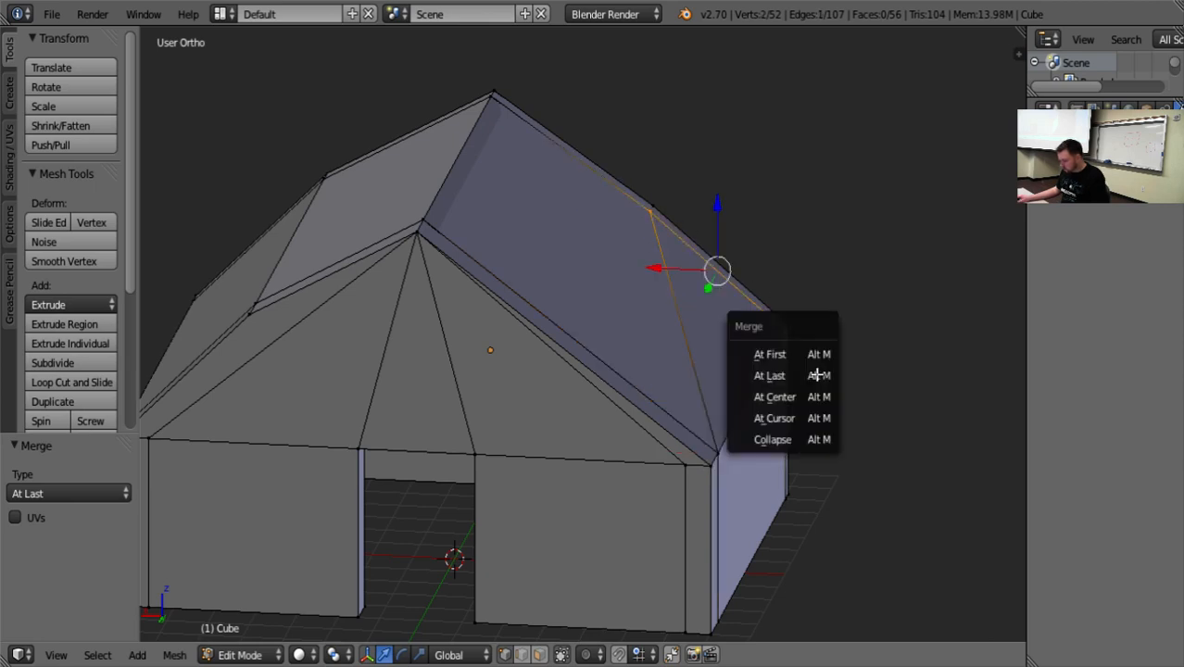
click(819, 370)
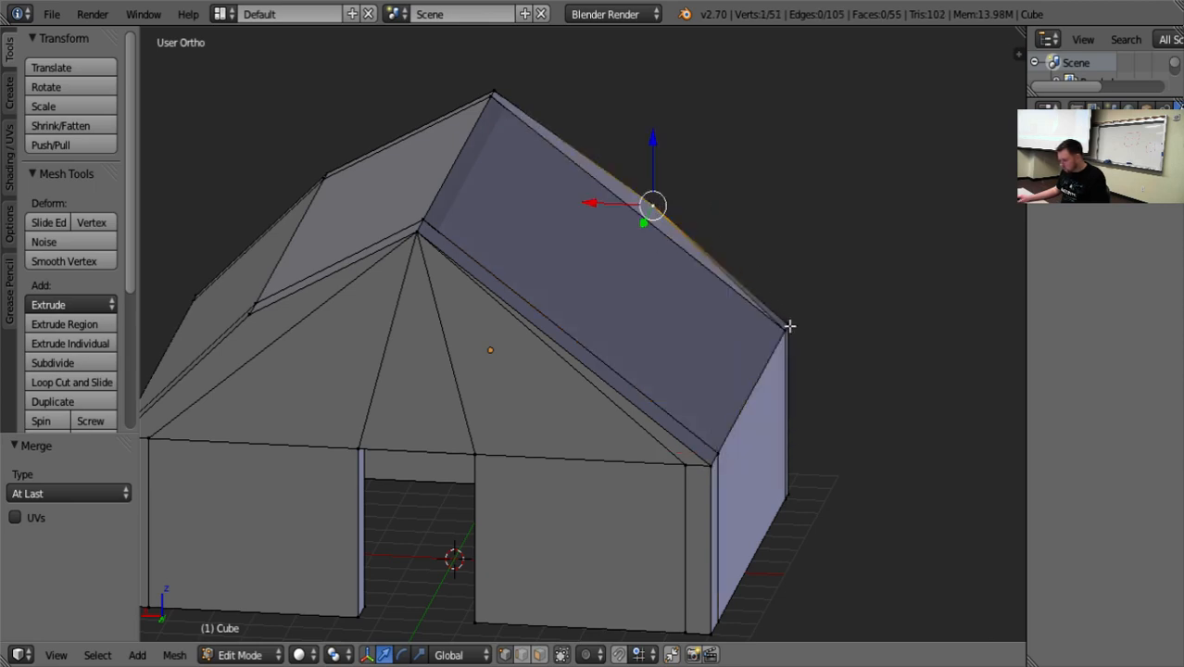
key(alt+m)
click(863, 373)
middle_drag(872, 483, 856, 435)
key(ctrl+z)
key(ctrl+z)
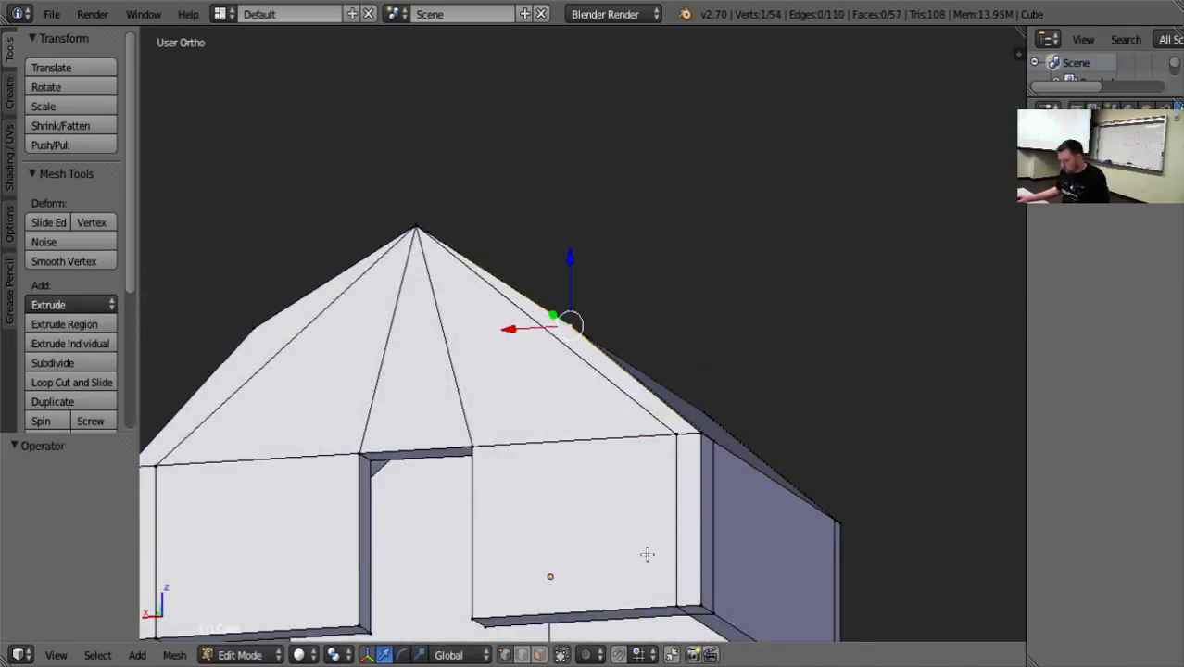
Select the roof panel's four bend vertices, raise them along Z, and move them 1.412 units along X toward the ridge.
middle_drag(646, 555, 642, 589)
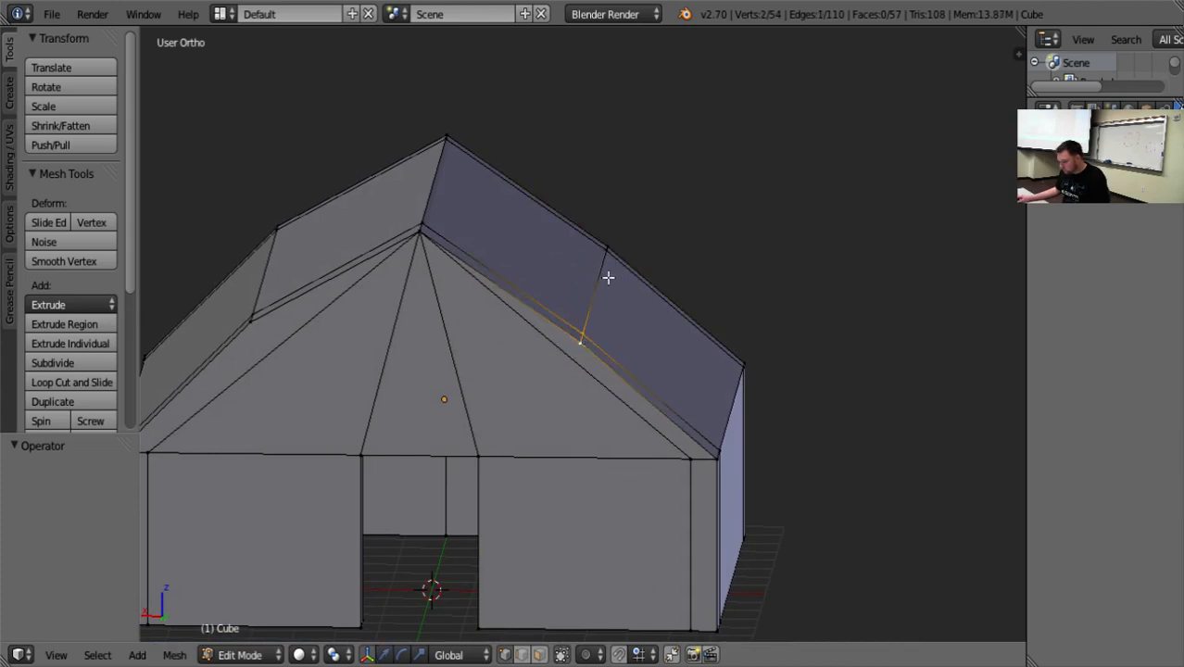
drag(593, 275, 598, 194)
drag(528, 206, 471, 198)
scroll(593, 384, down, 4)
middle_drag(532, 451, 555, 431)
scroll(542, 486, up, 4)
scroll(555, 431, down, 5)
middle_drag(427, 370, 438, 382)
Box-select the opposite roof panel's four bend vertices, raise them about 1.54 units along Z, and move them 1.524 units inward along X.
key(a)
middle_drag(375, 252, 399, 261)
key(b)
drag(359, 263, 368, 291)
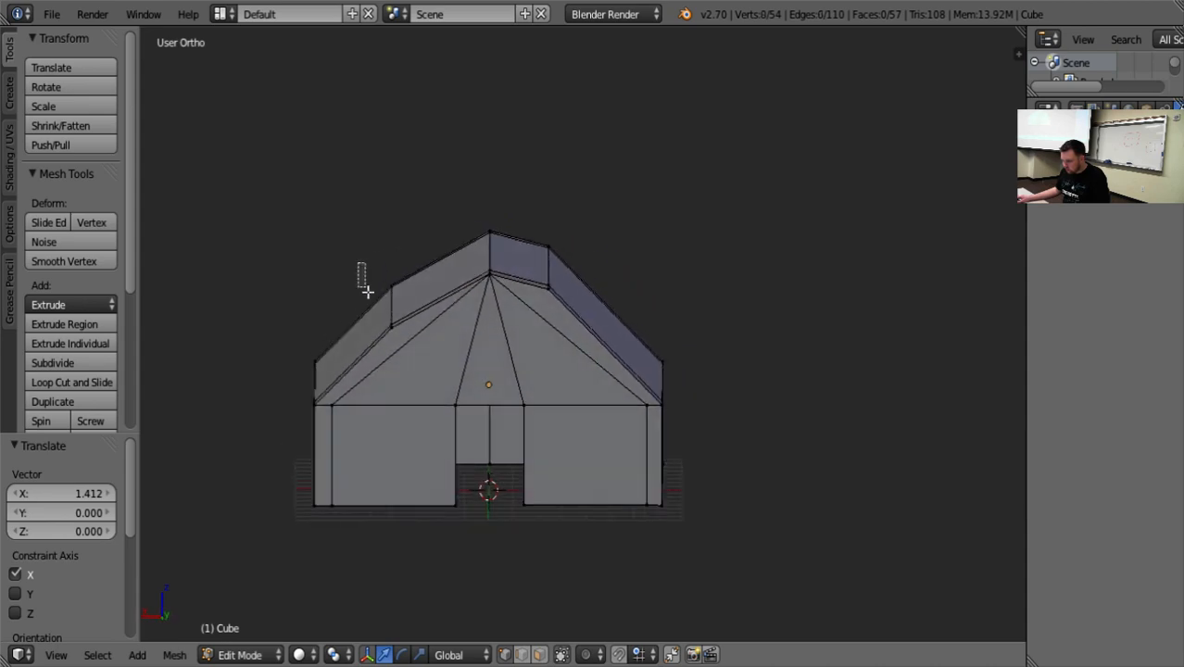
key(g)
key(z)
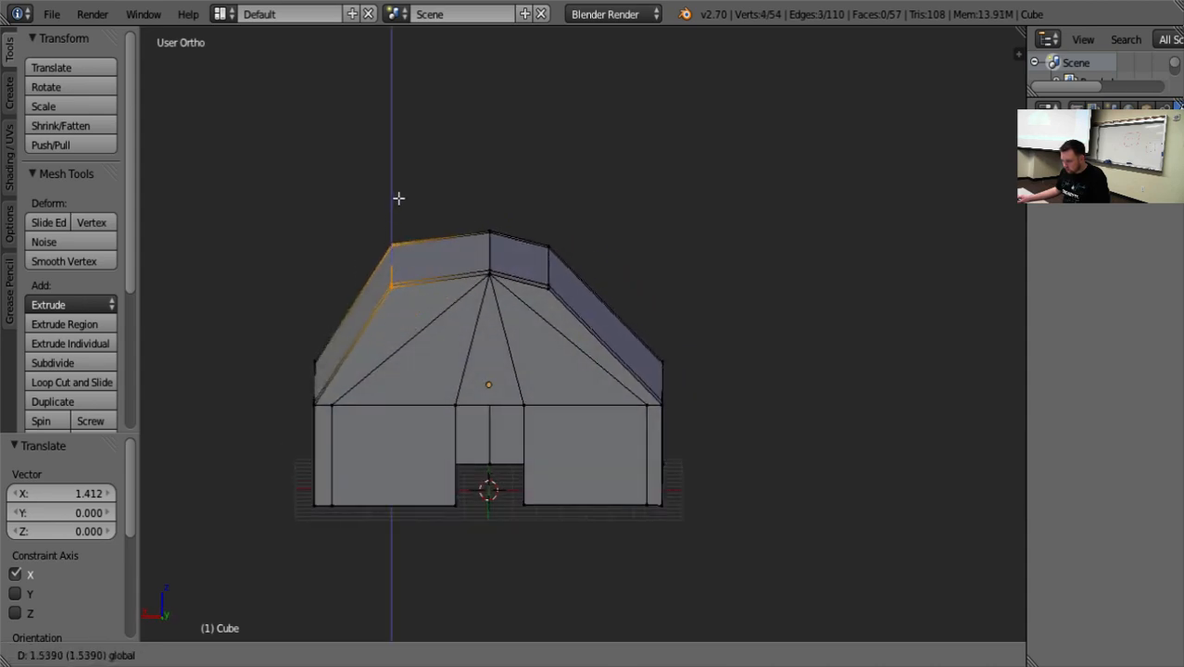
click(384, 232)
key(g)
key(x)
click(371, 255)
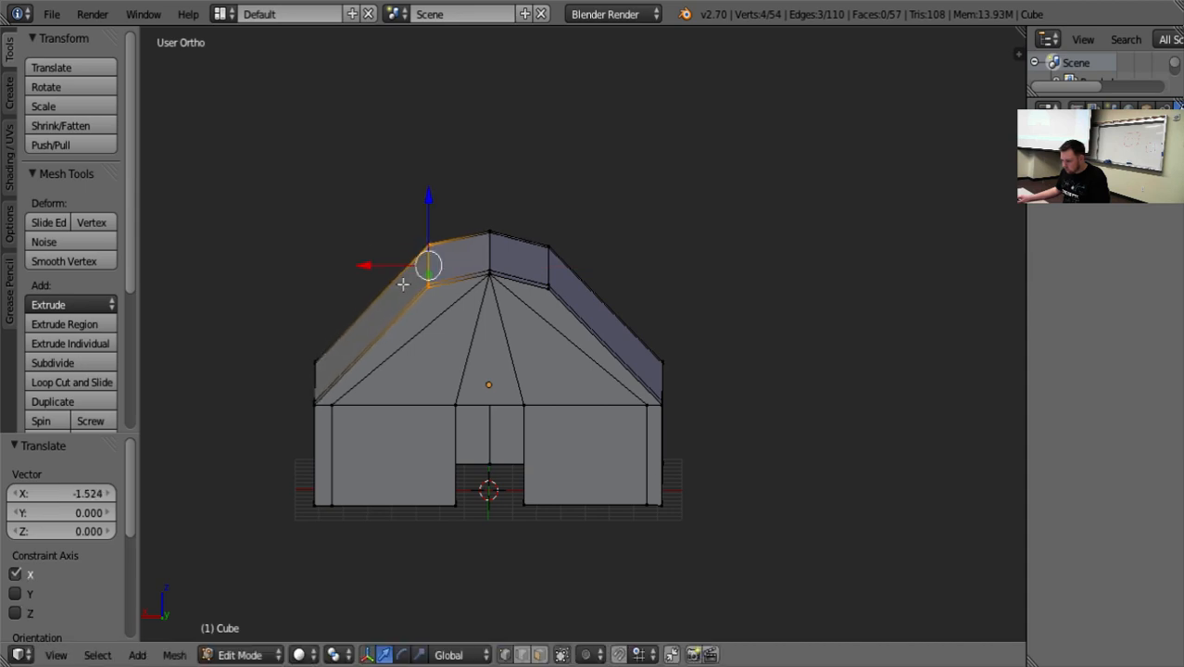
Examine the bent roof's profile and the ridge vertex from the doorway gable.
middle_drag(744, 510, 741, 479)
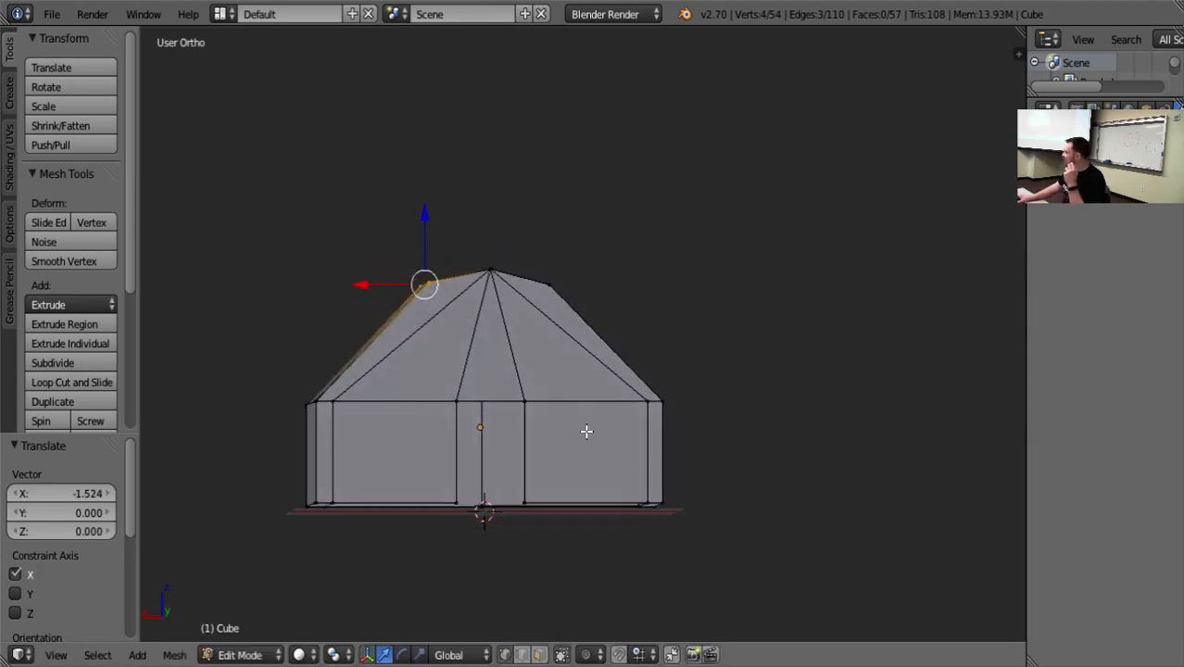
scroll(429, 324, up, 3)
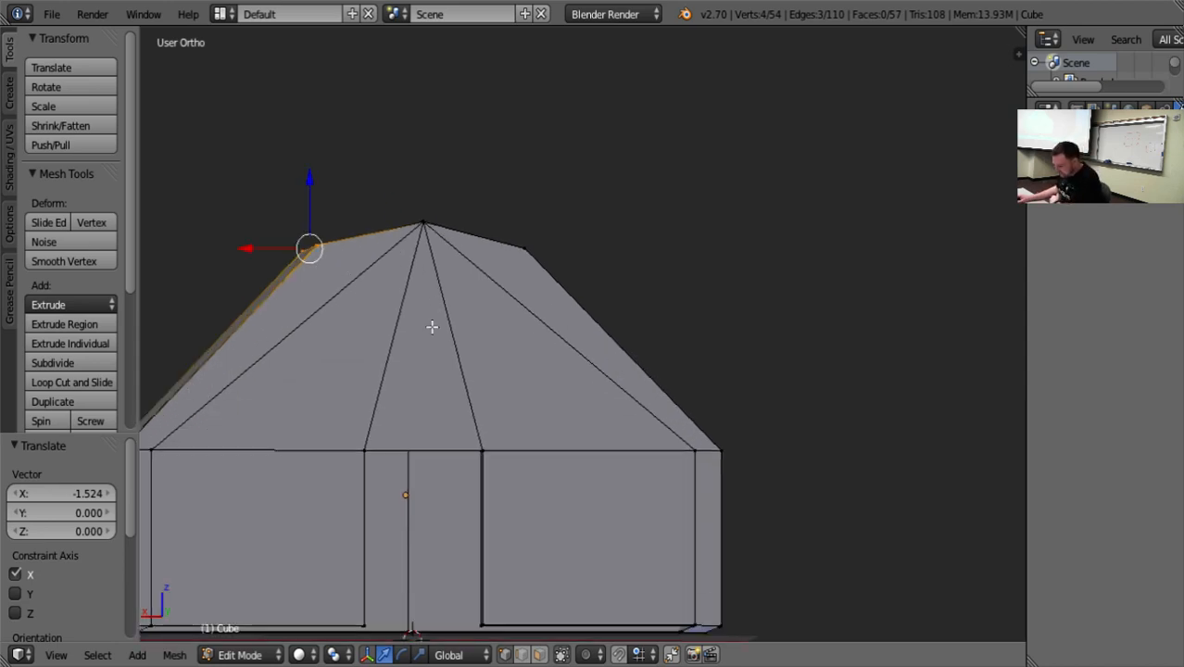
mouse_move(677, 301)
middle_down()
mouse_move(687, 299)
mouse_move(680, 306)
middle_up()
middle_drag(525, 310, 526, 310)
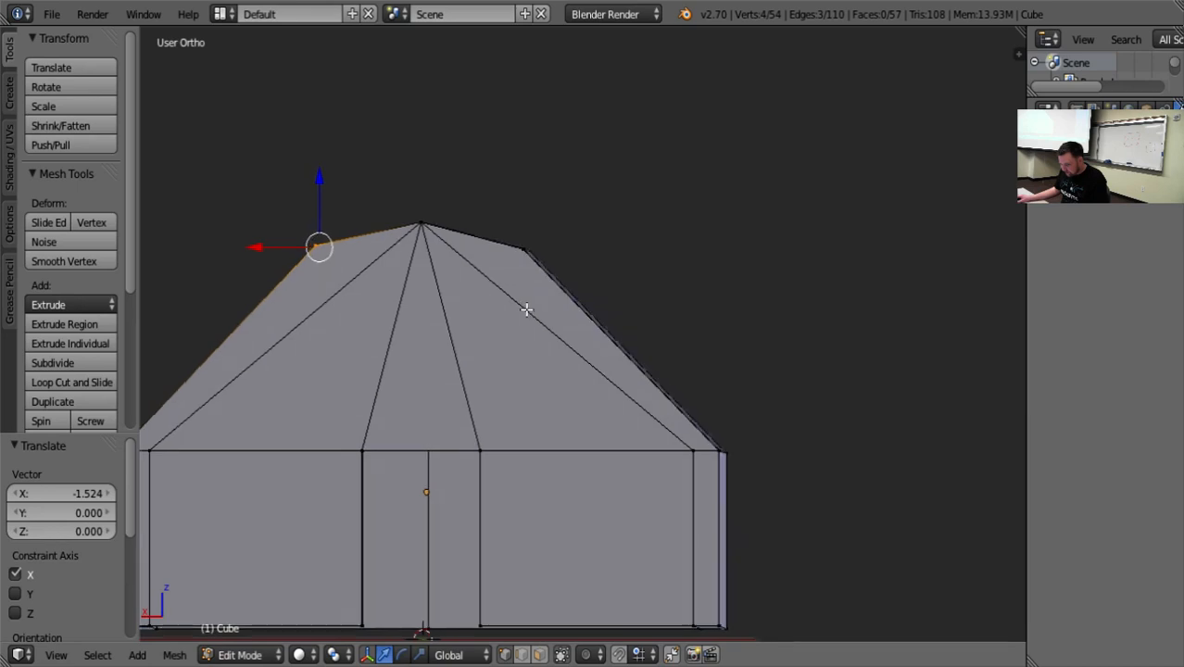
scroll(533, 319, down, 5)
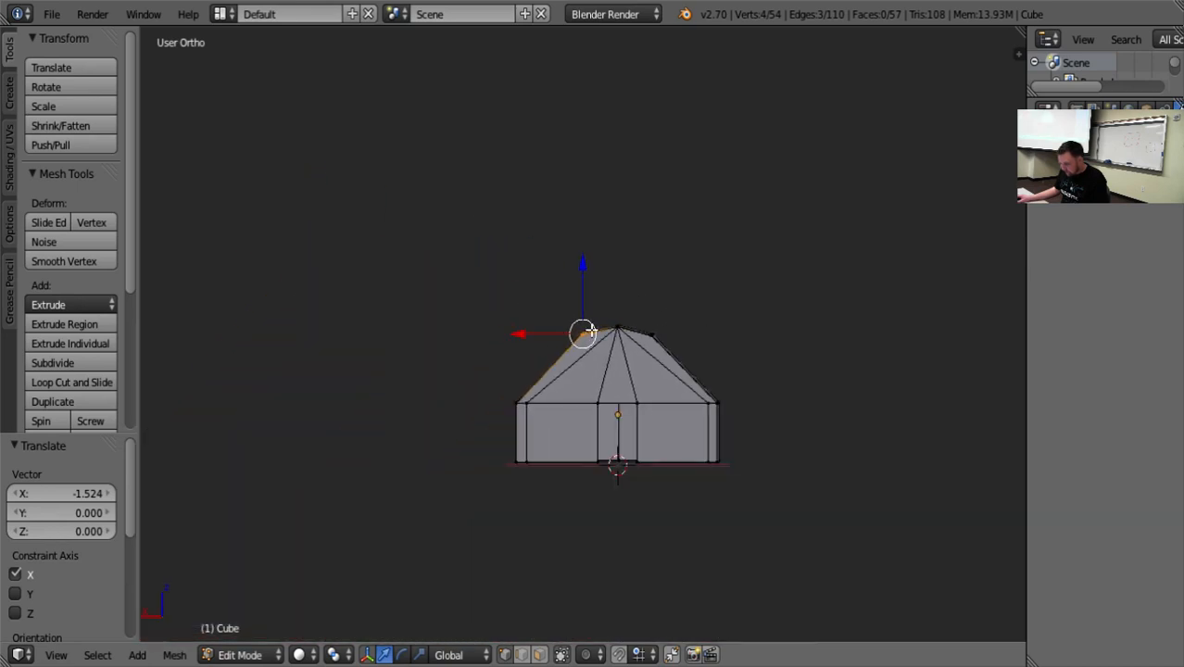
right_click(612, 330)
key(KP_Decimal)
scroll(678, 410, up, 6)
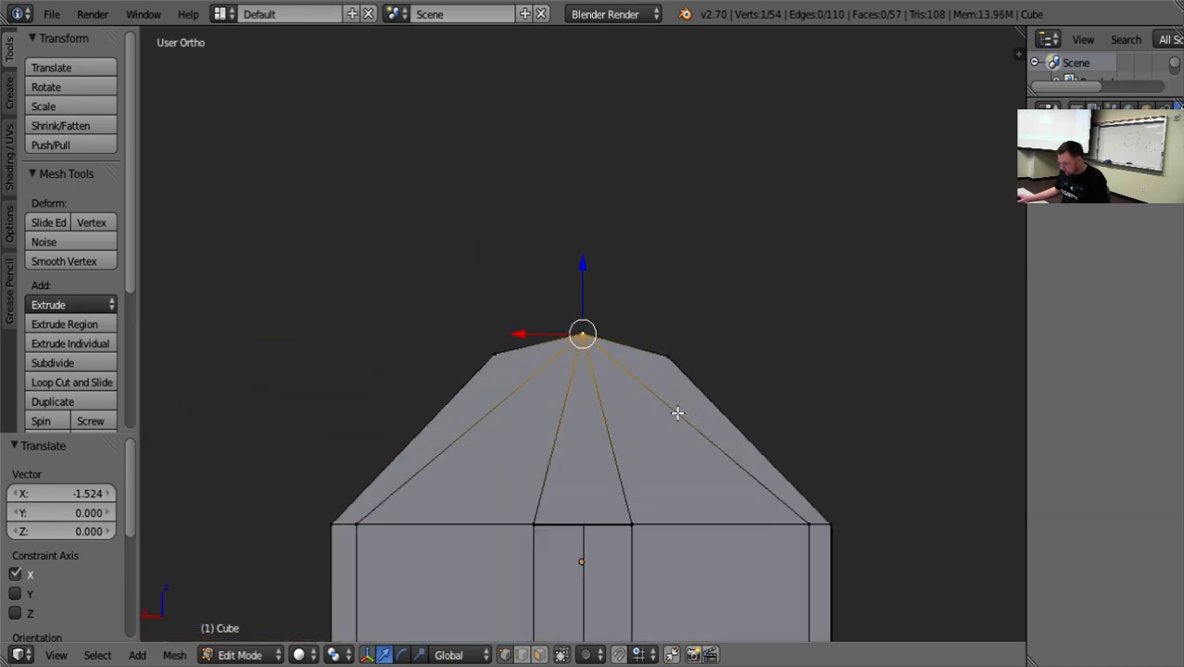
scroll(628, 423, down, 6)
Try a Subdivision Surface modifier on the building in Object Mode and view the smoothed roof up close.
key(Tab)
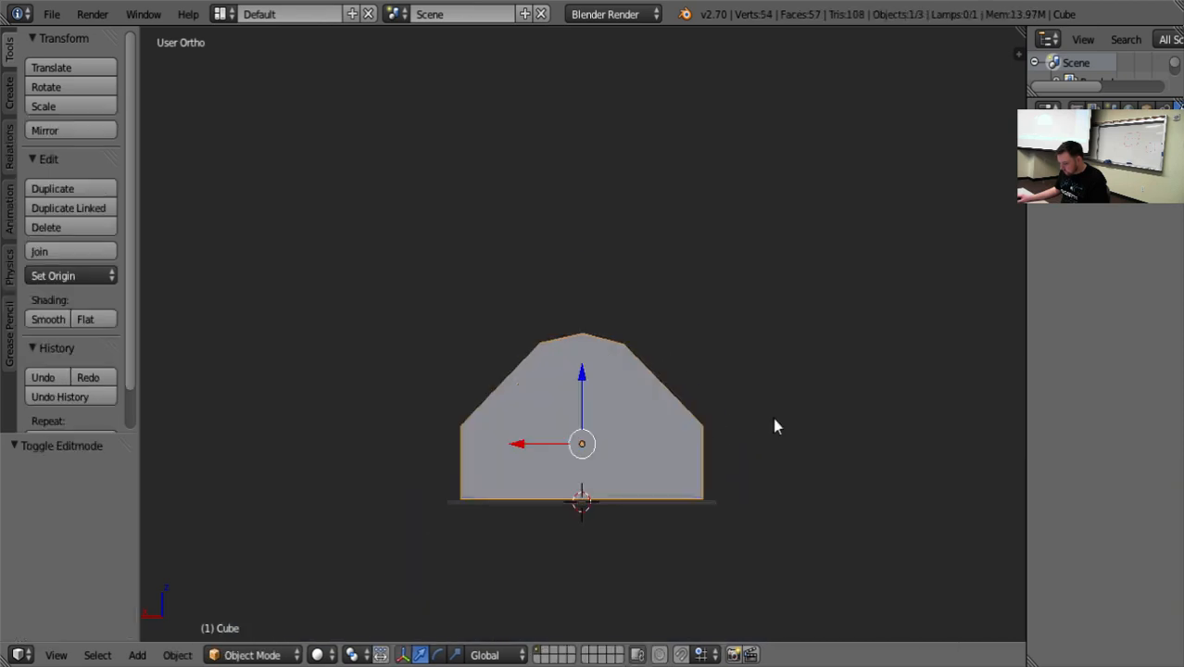
middle_drag(712, 455, 886, 472)
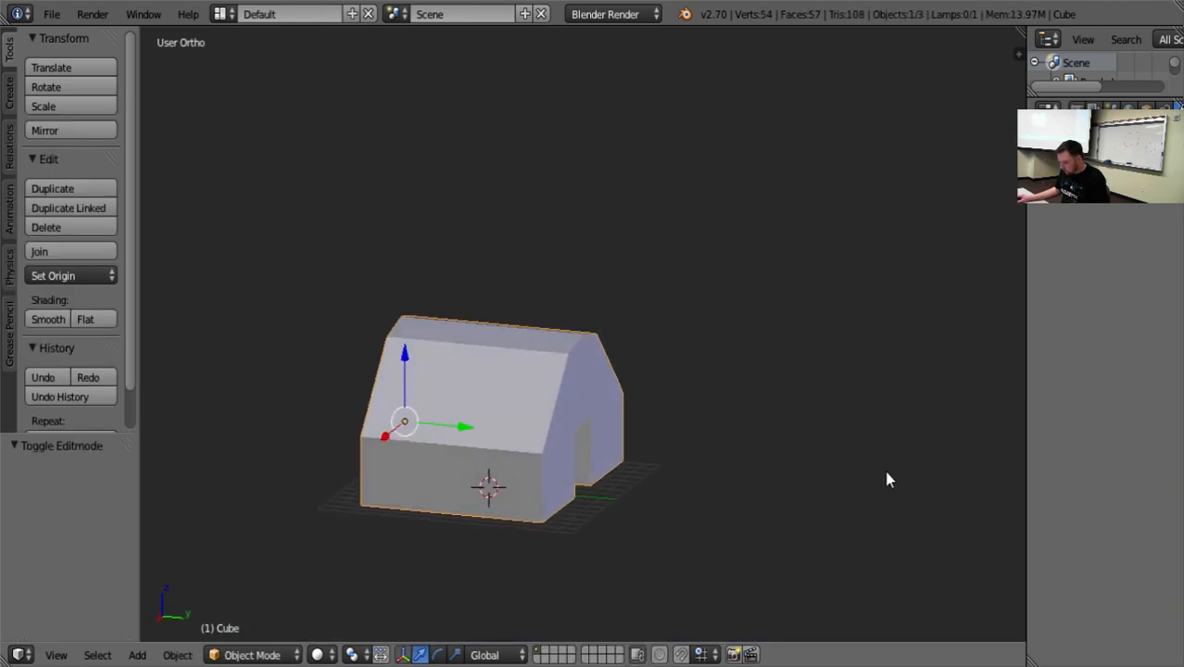
click(1094, 175)
click(778, 498)
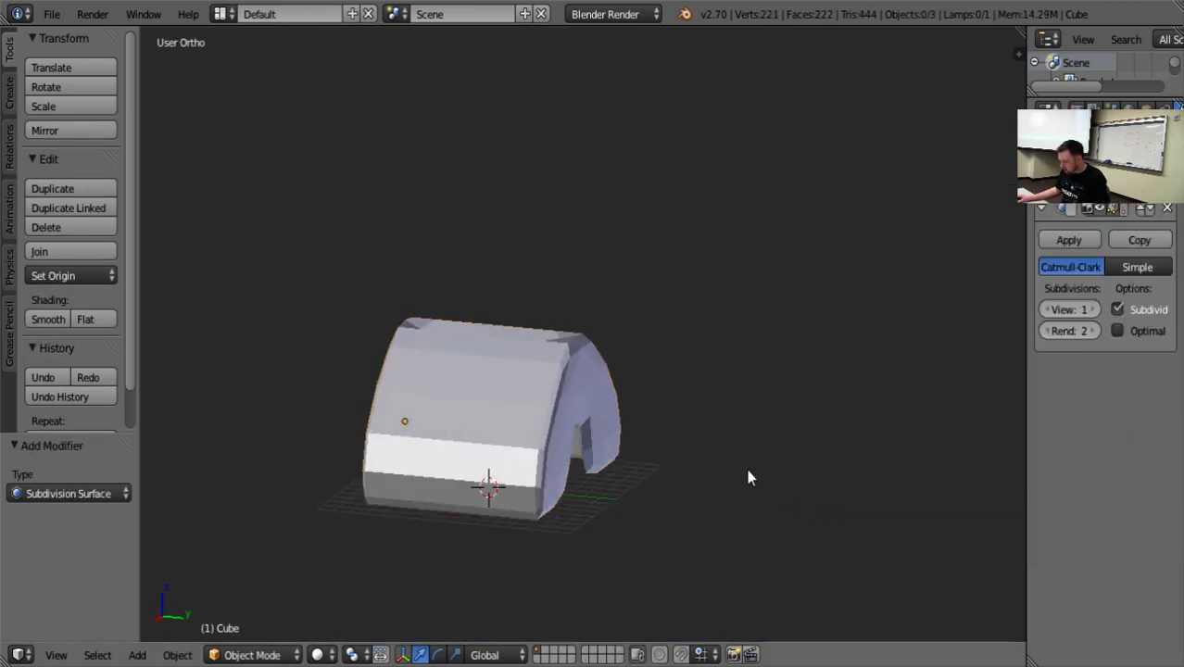
middle_drag(748, 476, 609, 560)
scroll(636, 517, up, 5)
middle_drag(637, 519, 735, 478)
Inspect the ridge vertex in Edit Mode and remove the Subdivision Surface modifier.
key(Tab)
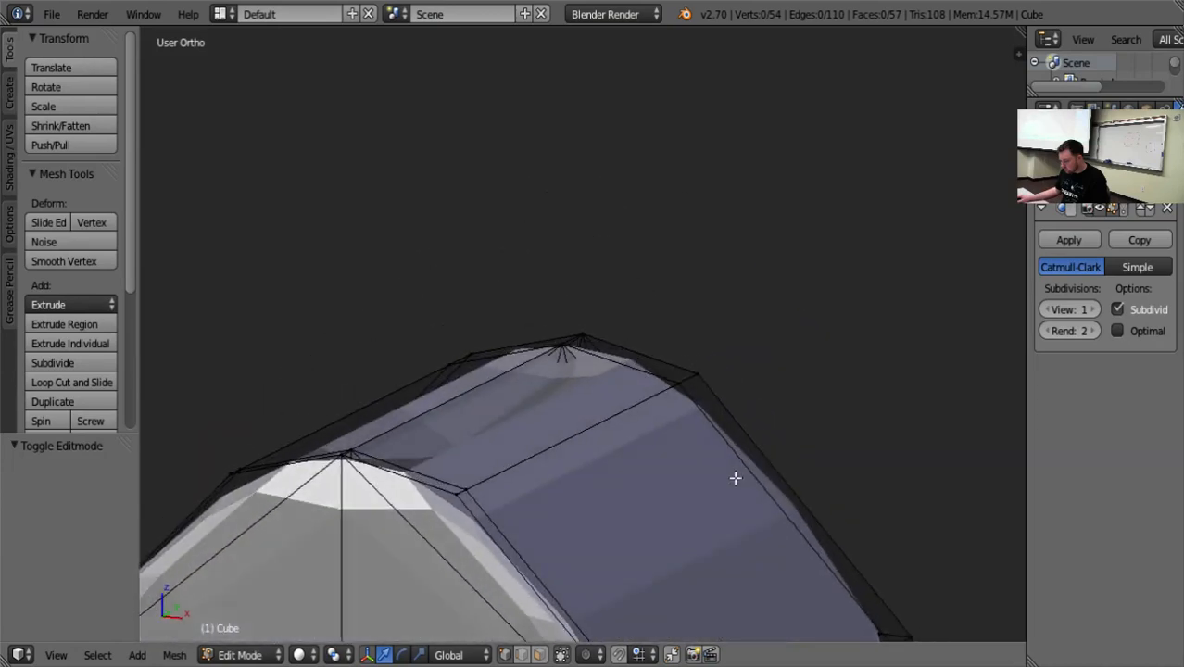
right_click(562, 350)
middle_drag(603, 423, 826, 499)
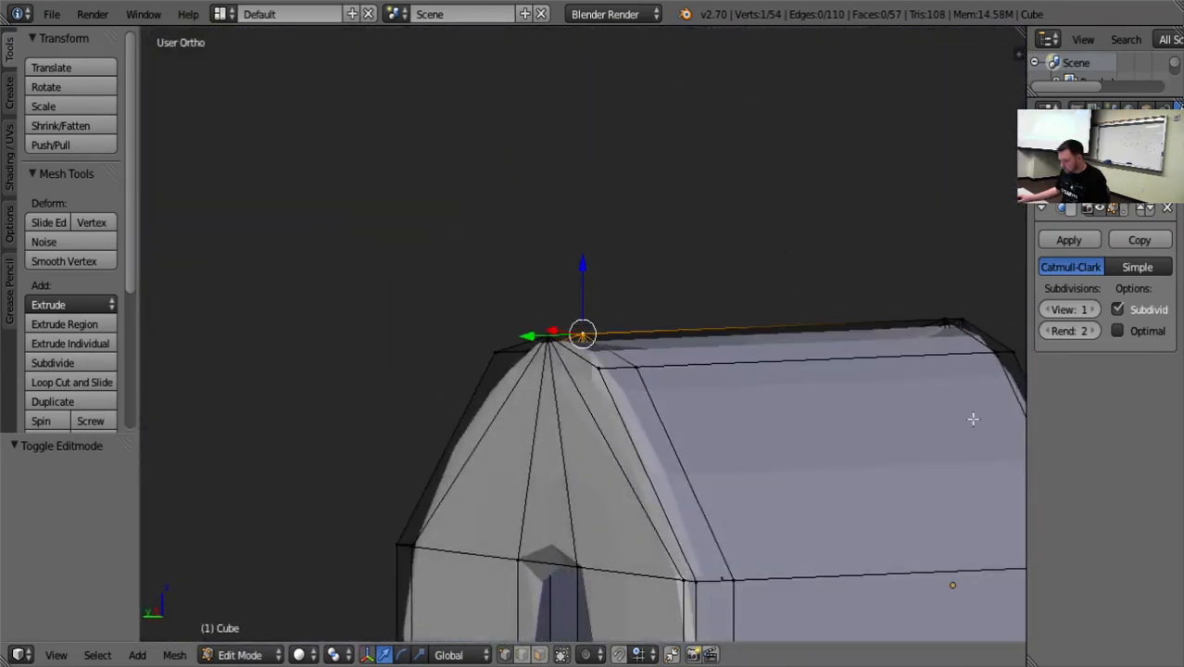
click(1169, 210)
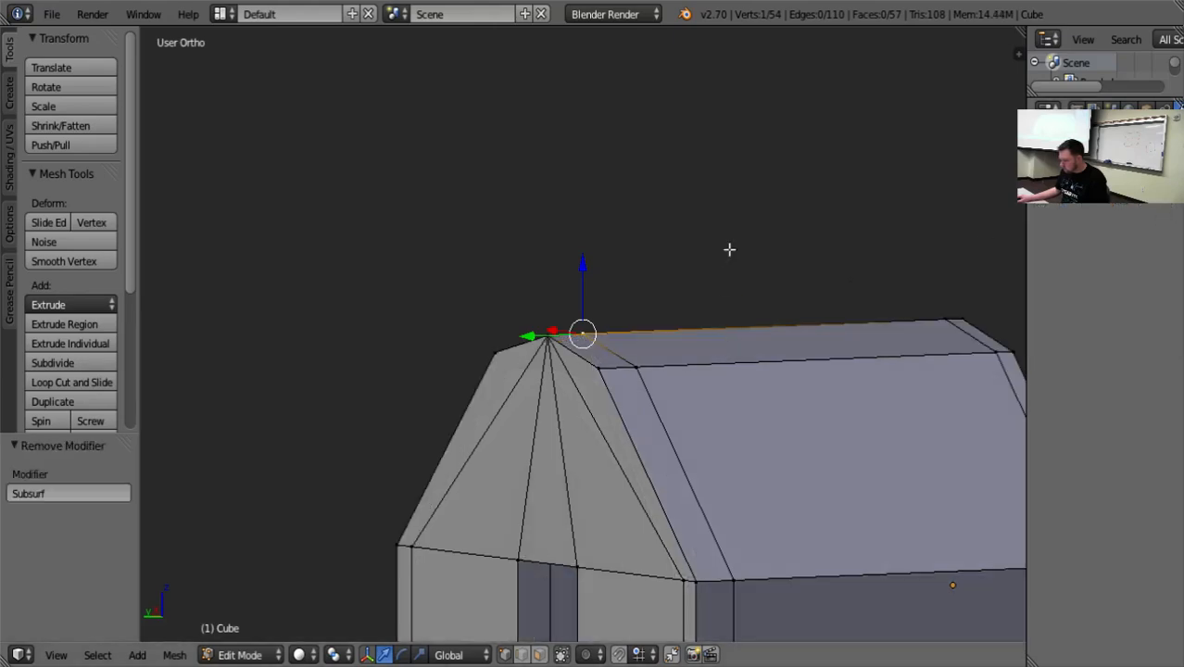
Clear the selection and examine the ridge and roof edges from inside the building.
key(a)
middle_drag(764, 291, 646, 436)
middle_drag(691, 384, 883, 322)
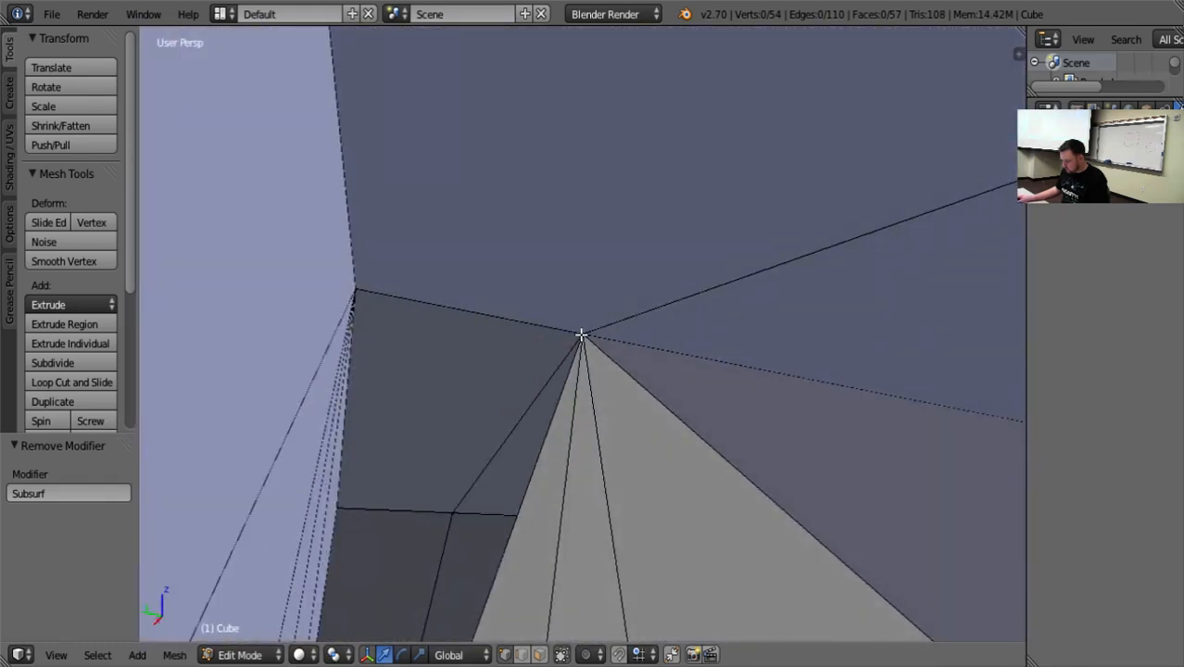
middle_drag(642, 420, 427, 421)
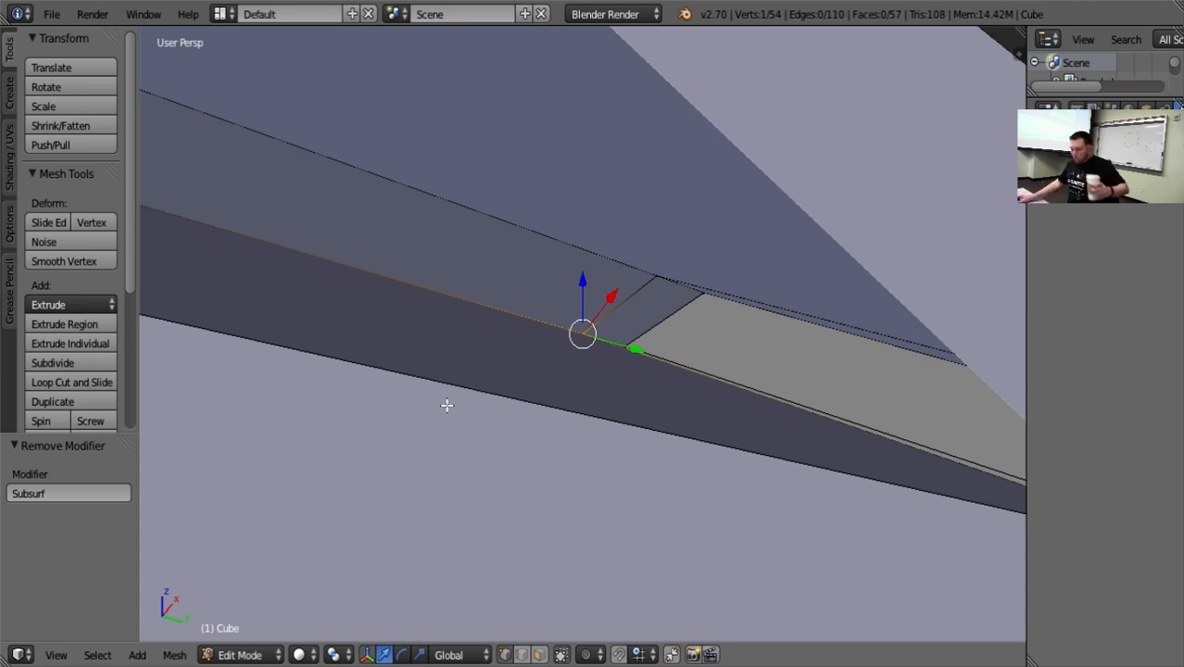
Start saving the model as a new Blender file named House.blend.
click(53, 14)
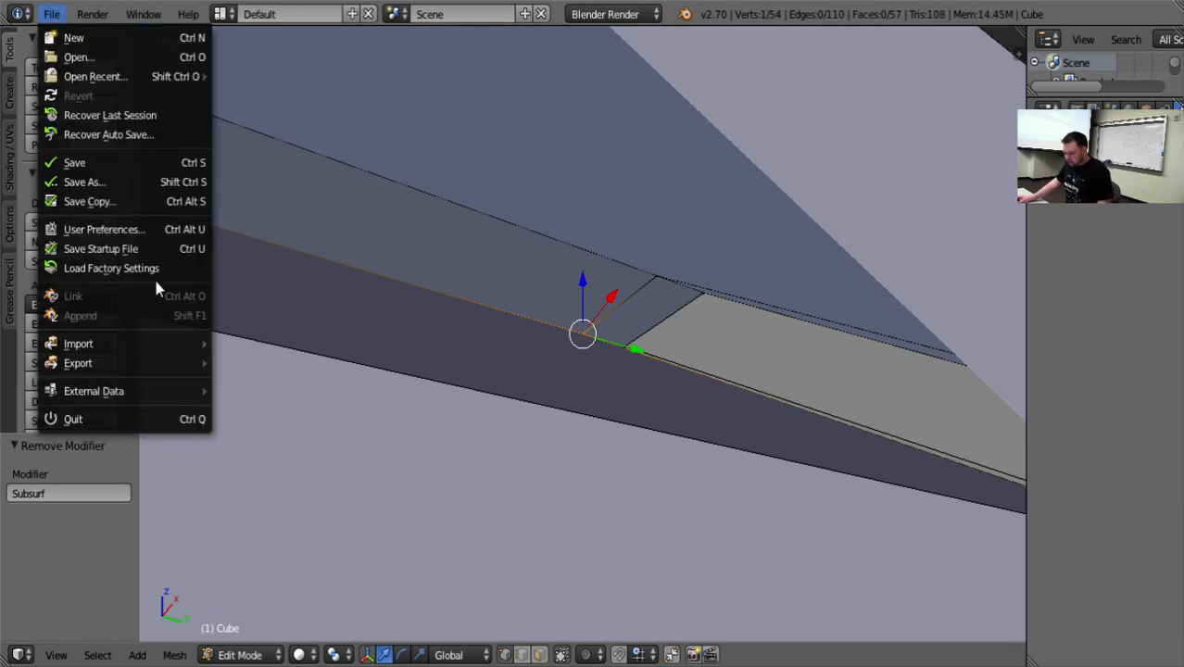
click(118, 178)
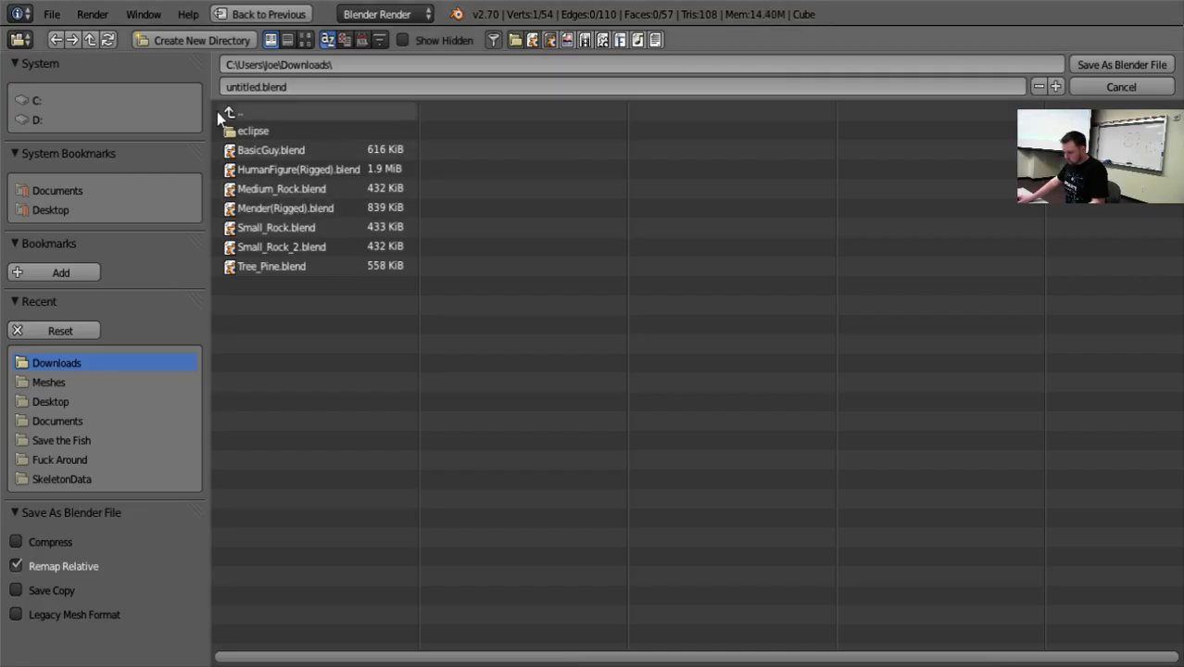
click(251, 84)
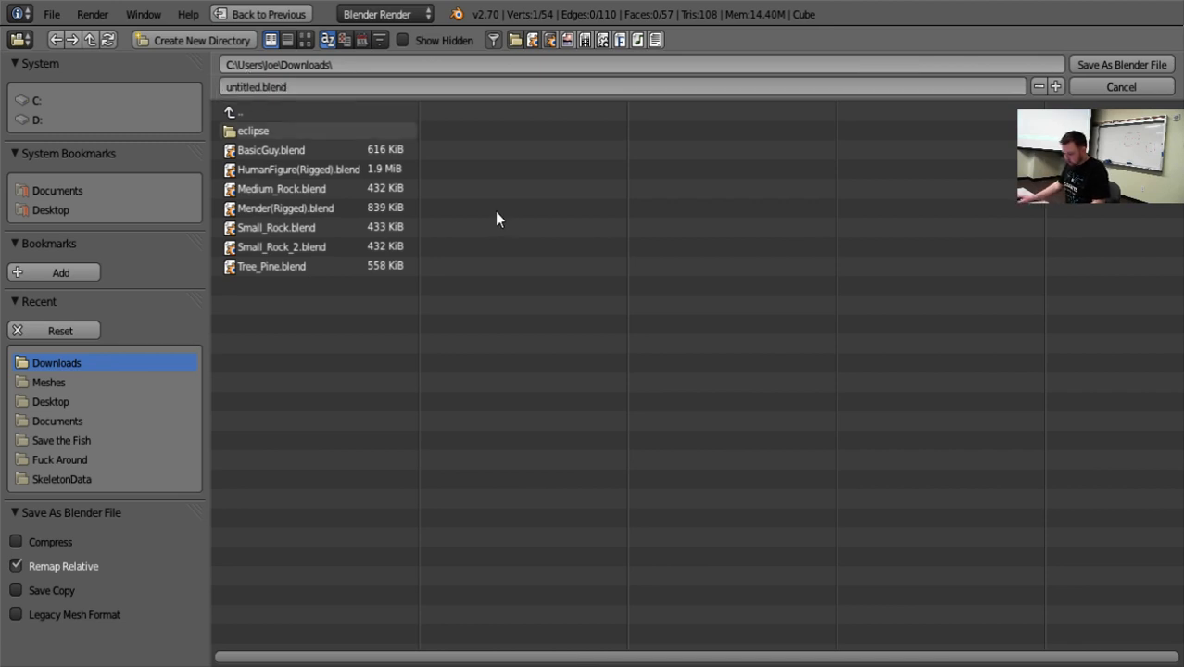
click(246, 86)
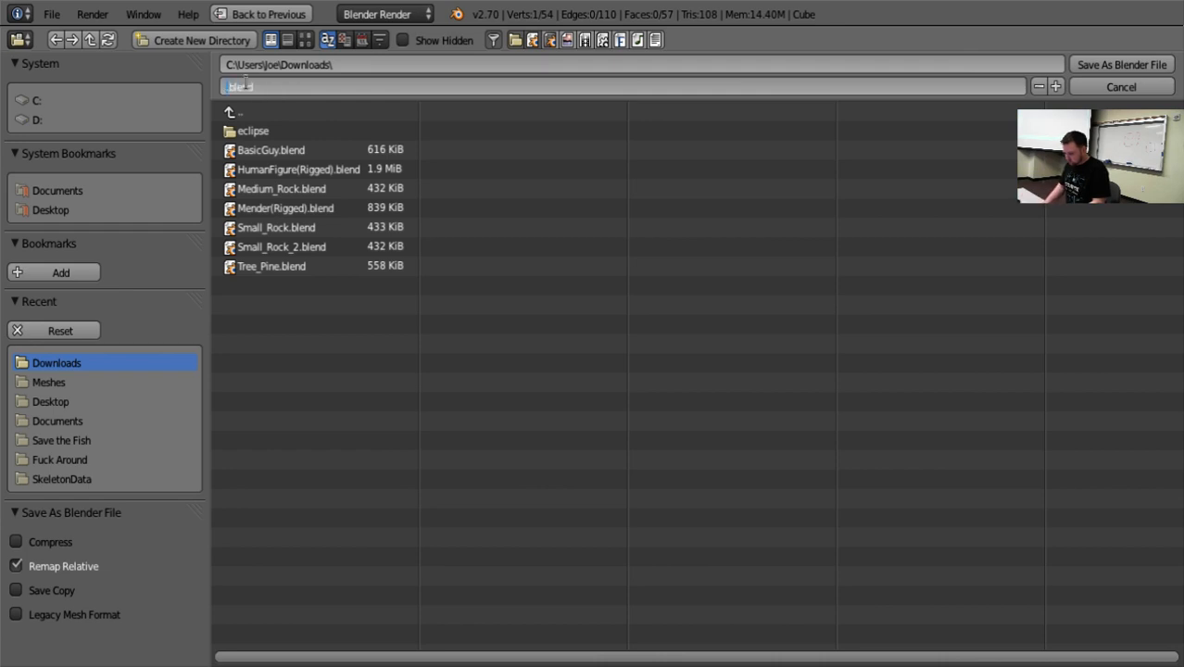
Save House.blend in the Assets\Meshes folder of C:\Development\Practice Project (GDC).
click(76, 421)
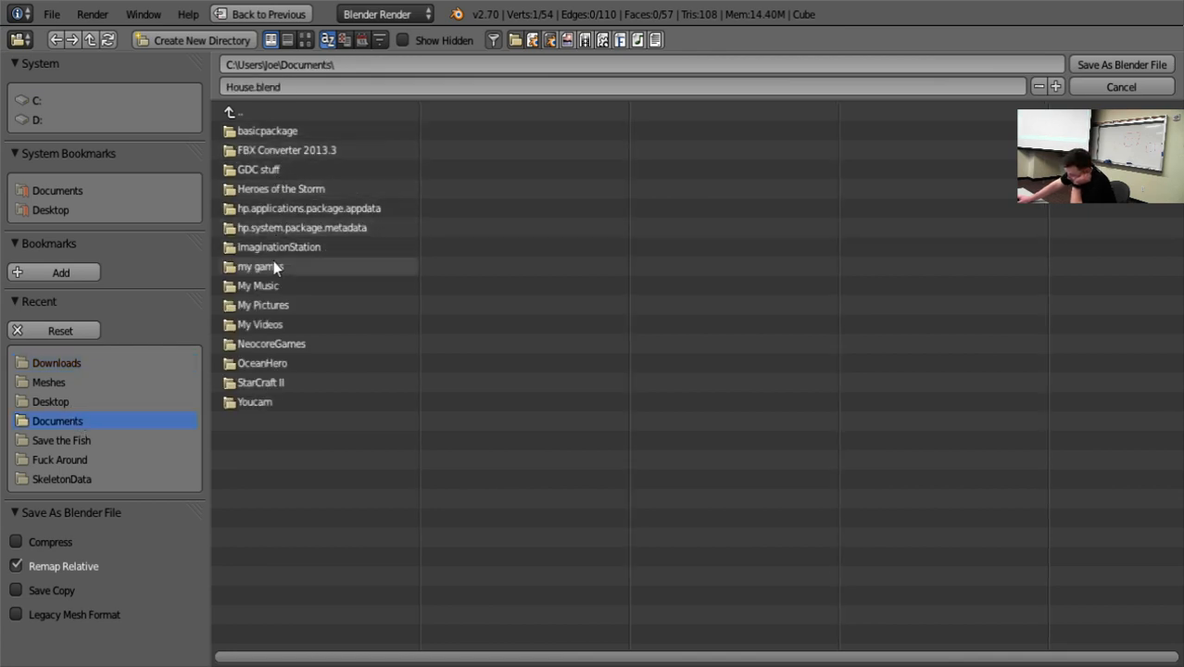
click(37, 102)
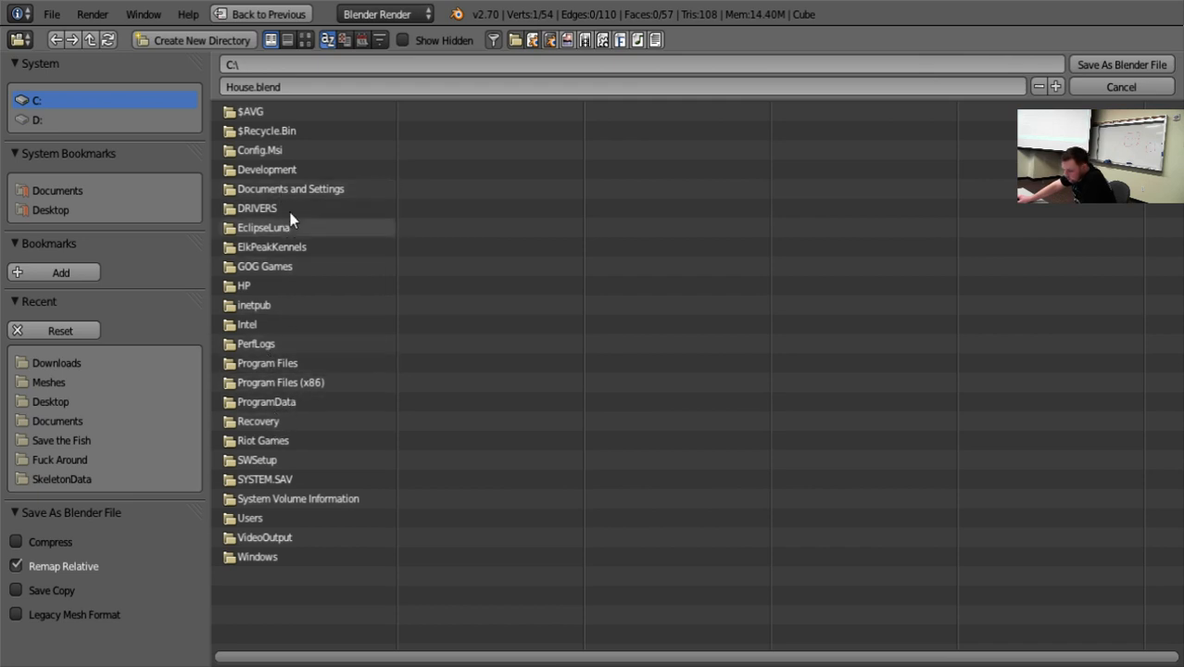
click(288, 171)
click(289, 153)
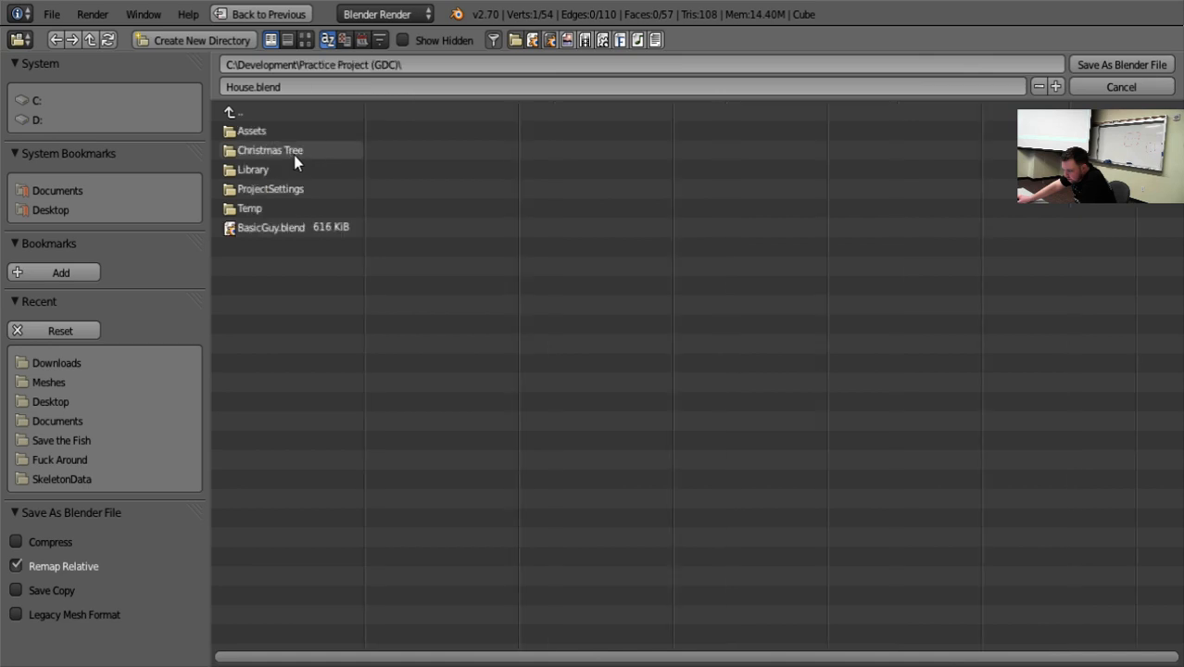
click(274, 136)
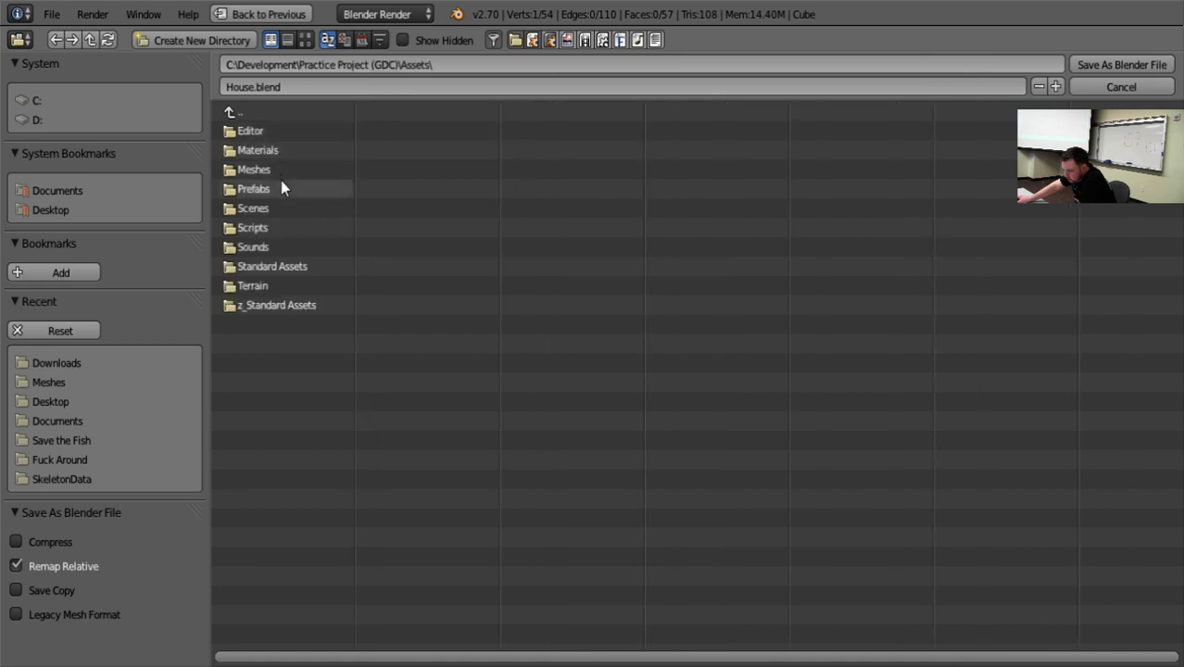
click(272, 172)
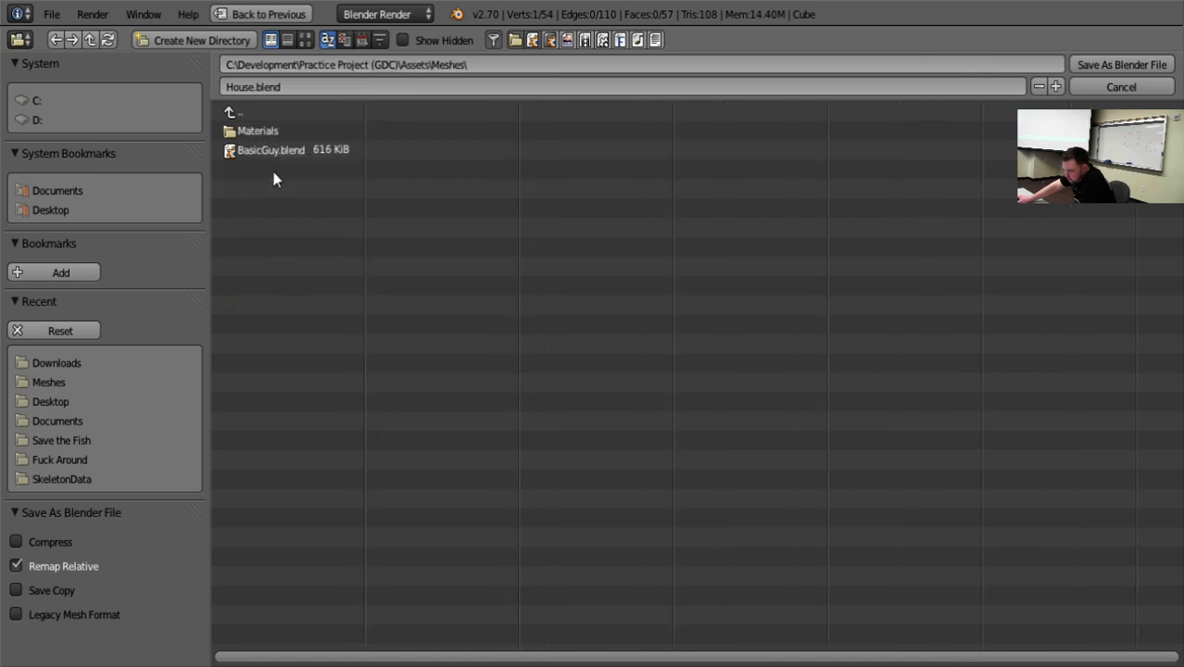
click(1094, 62)
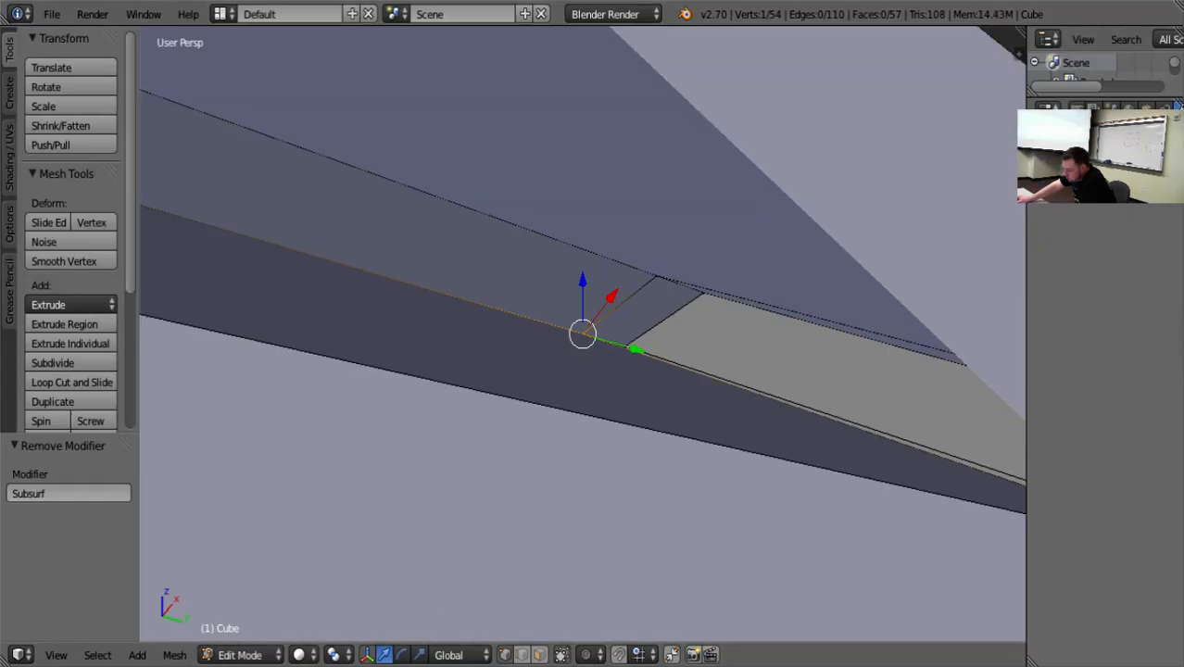
Switch to Unity, place the House model from Assets > Meshes into the scene, and focus the view on it.
key(alt+Tab)
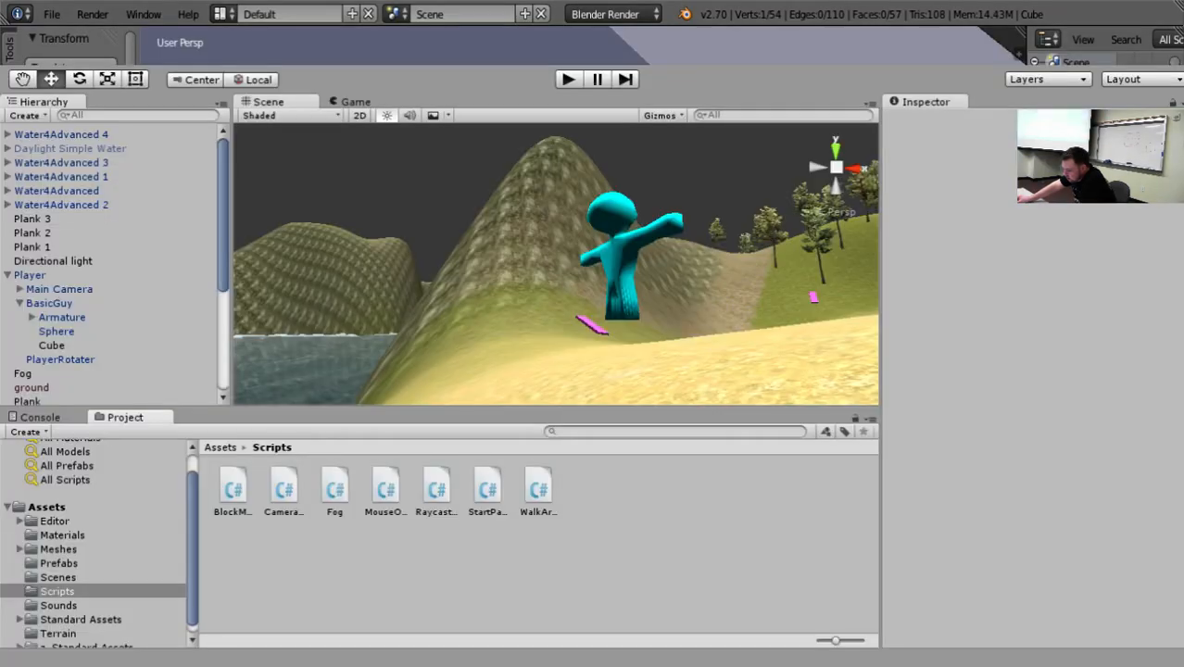
click(60, 550)
drag(336, 488, 698, 415)
key(f)
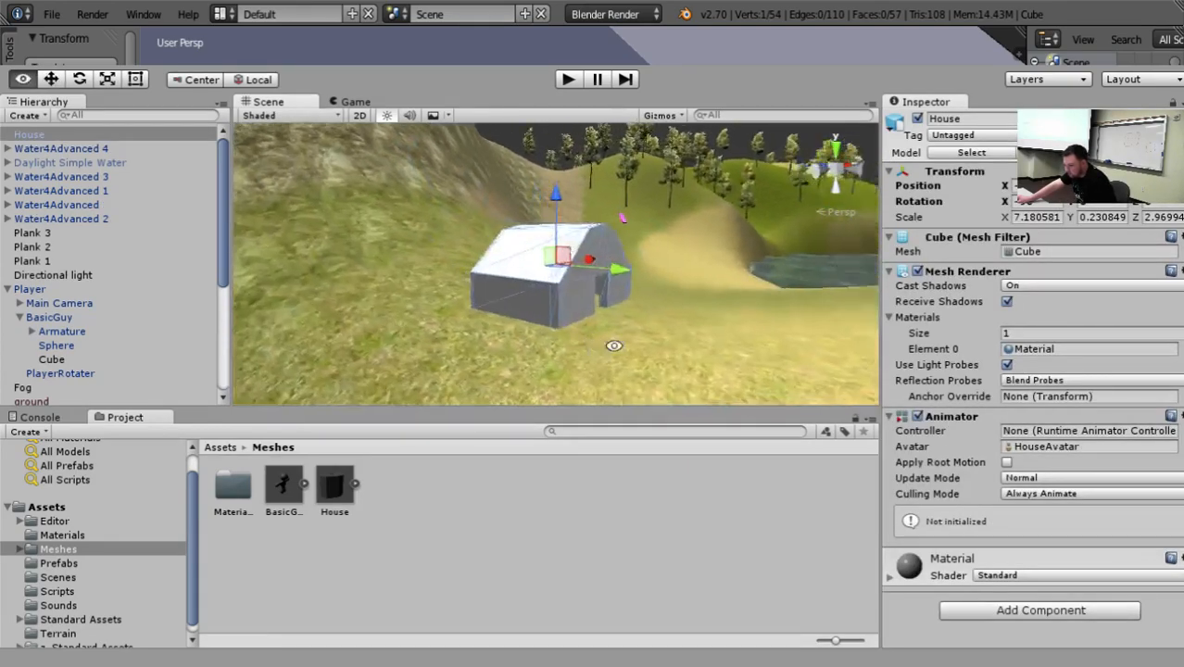
alt+drag(574, 320, 819, 244)
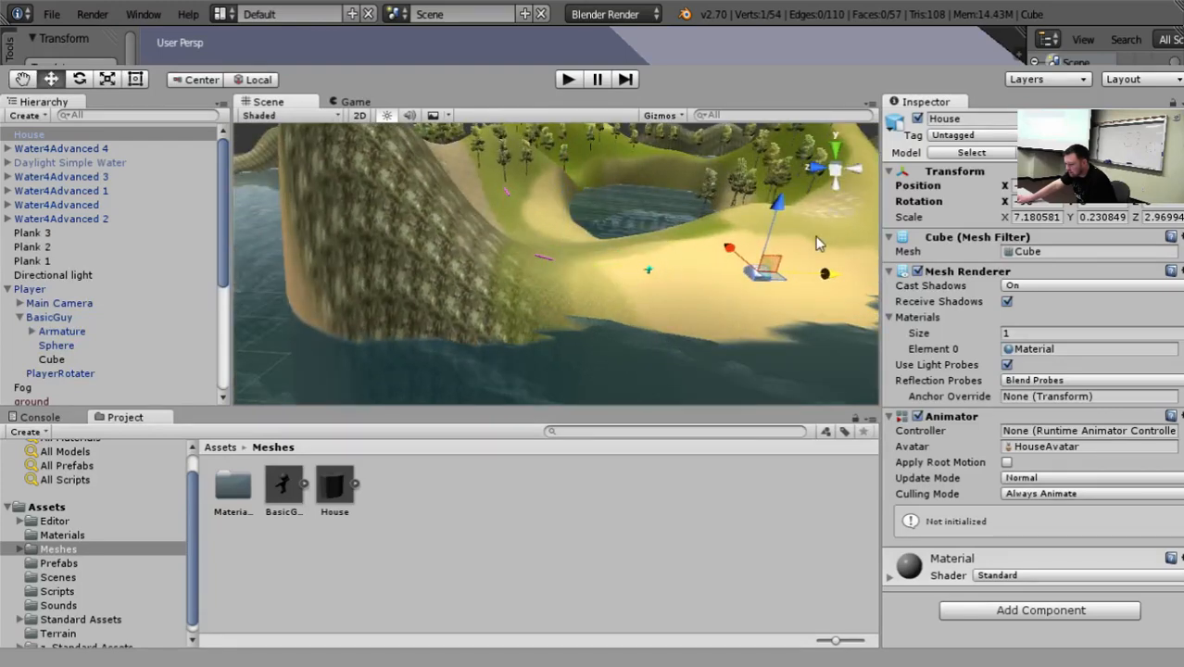
Move the house across the terrain to the sandy patch on the hilltop beside the lake.
scroll(819, 259, down, 7)
drag(730, 267, 682, 315)
key(f)
scroll(680, 313, down, 3)
alt+drag(556, 342, 574, 154)
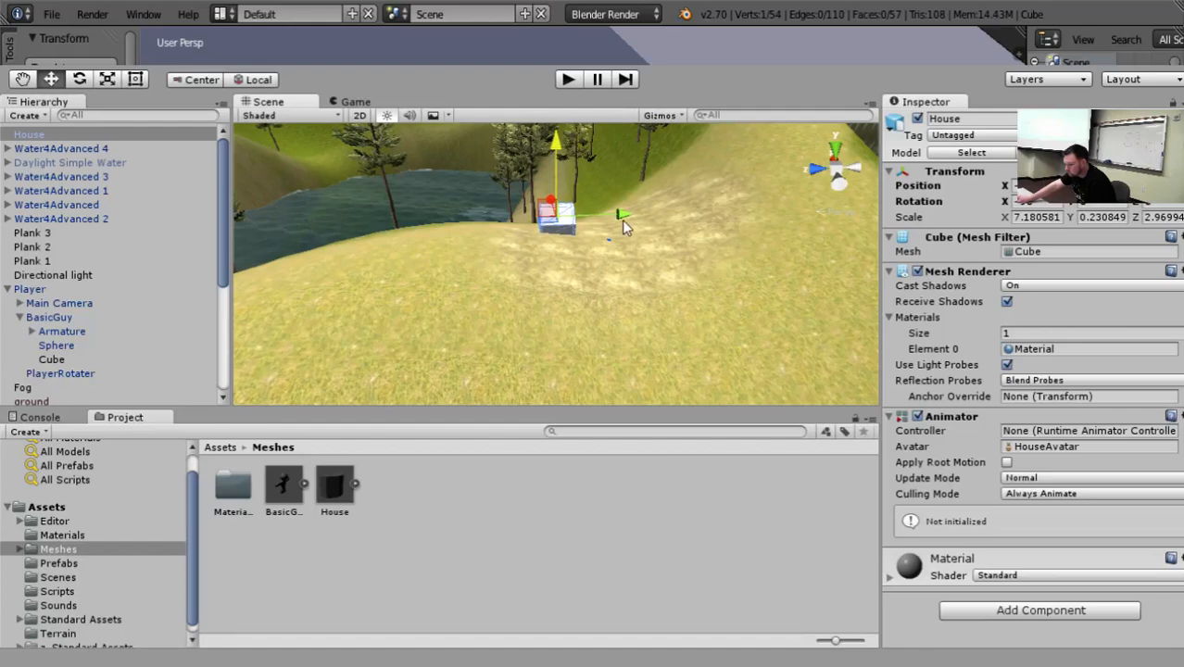
drag(622, 219, 938, 171)
Scale the house up uniformly to about 39.21 in X, 1.26 in Y and 16.2 in Z.
key(e)
key(r)
scroll(512, 229, down, 5)
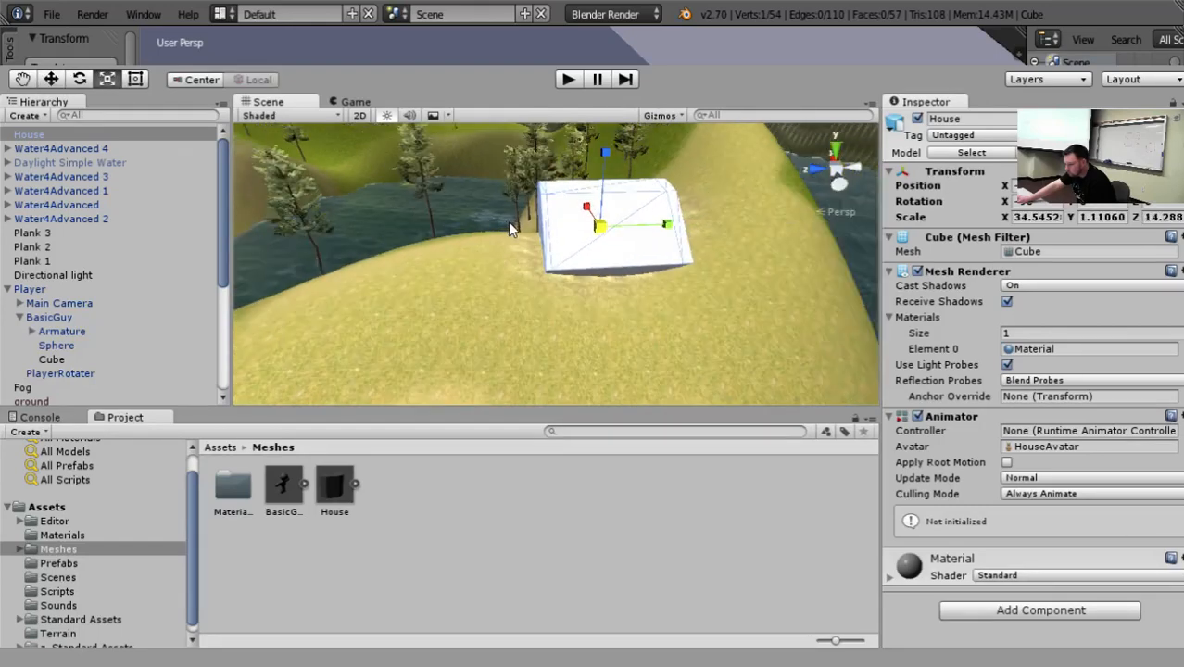
drag(600, 230, 671, 225)
drag(600, 232, 560, 243)
Reposition the enlarged house on the hilltop and rotate it so its doorway faces along the grassy ridge.
key(w)
alt+drag(445, 227, 600, 109)
scroll(713, 263, down, 5)
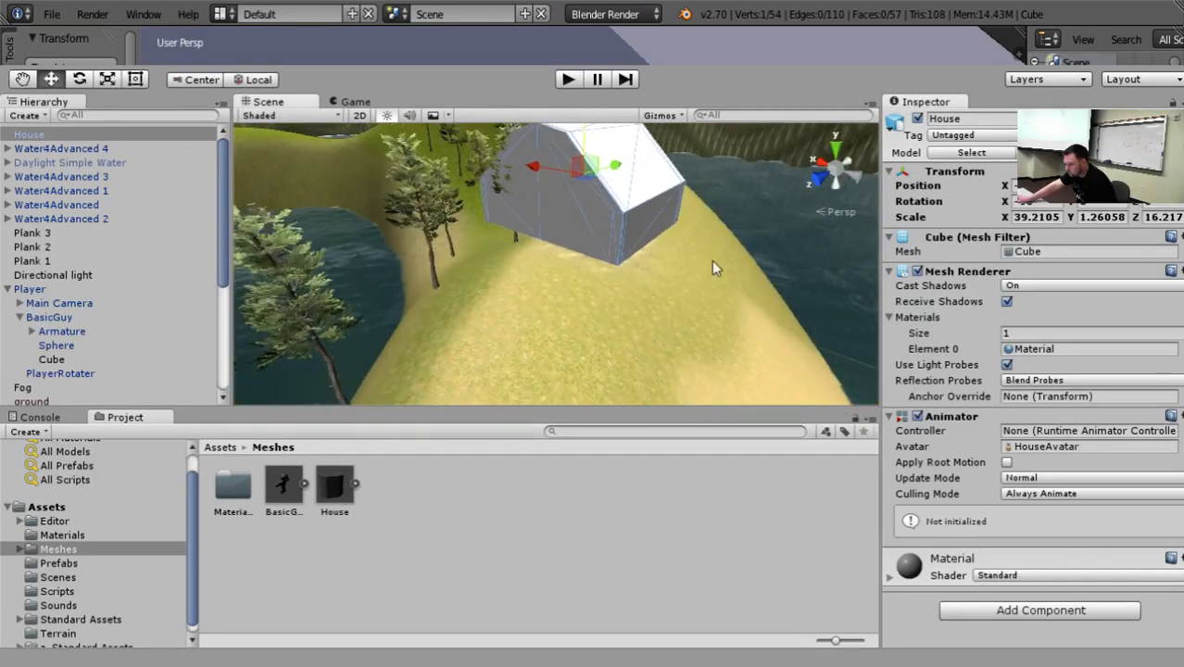
alt+drag(713, 280, 627, 289)
key(e)
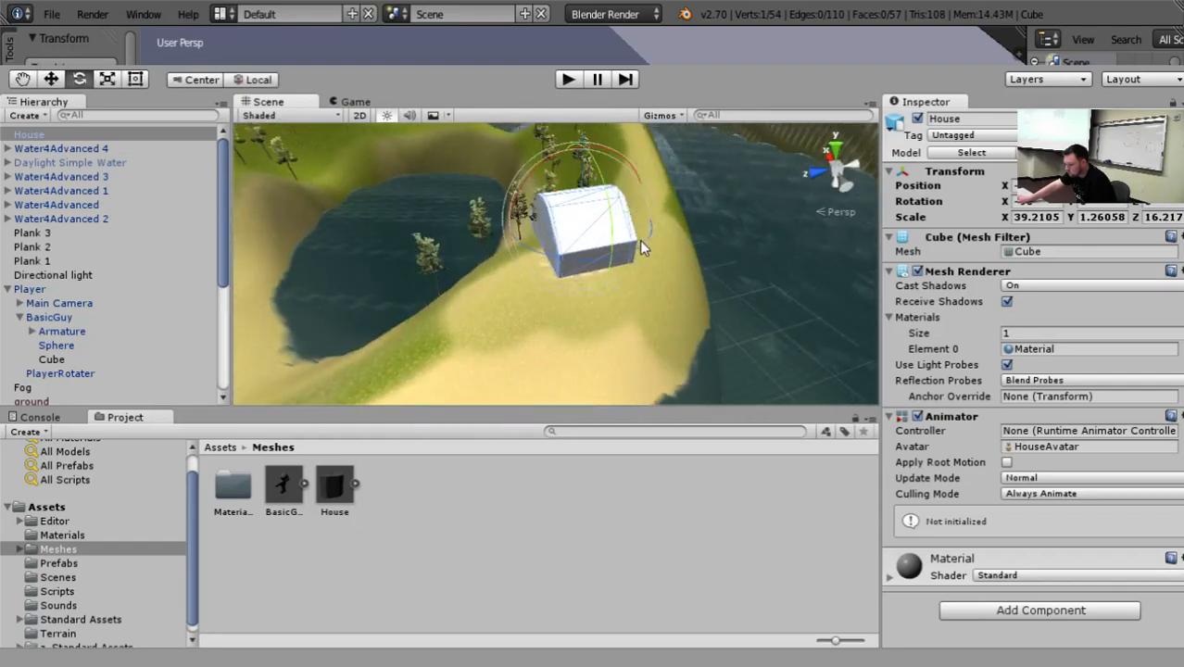
drag(639, 240, 662, 222)
Adjust the house's height so it sits on the hilltop ground.
key(w)
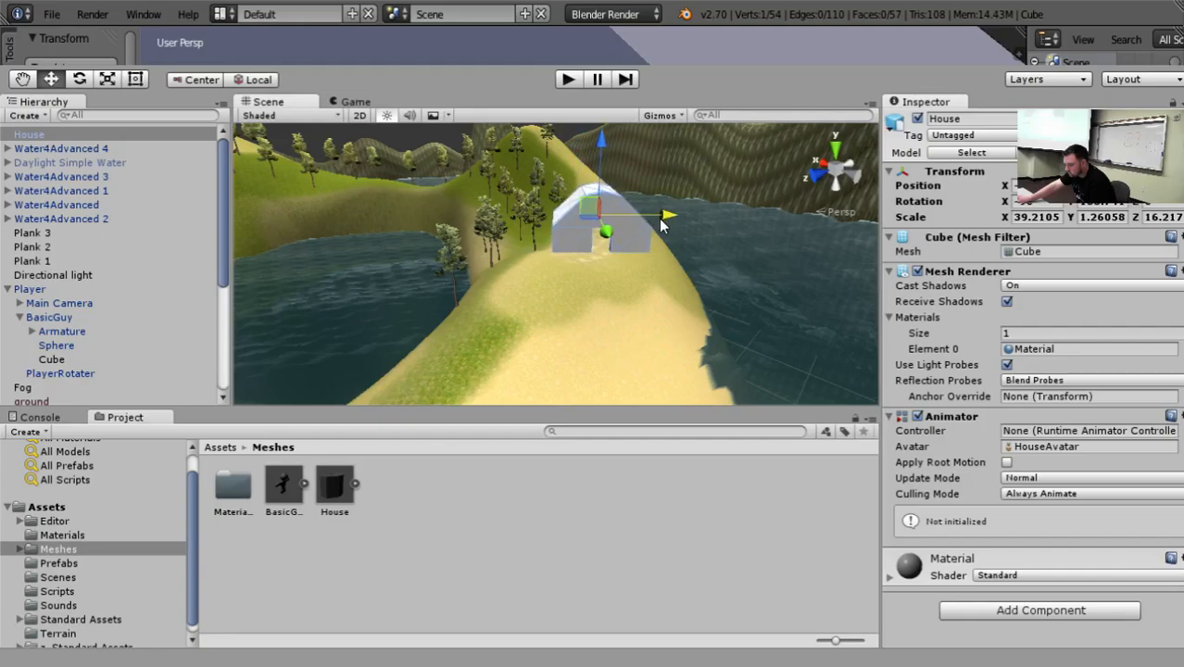
alt+drag(733, 312, 573, 224)
drag(603, 149, 2, 255)
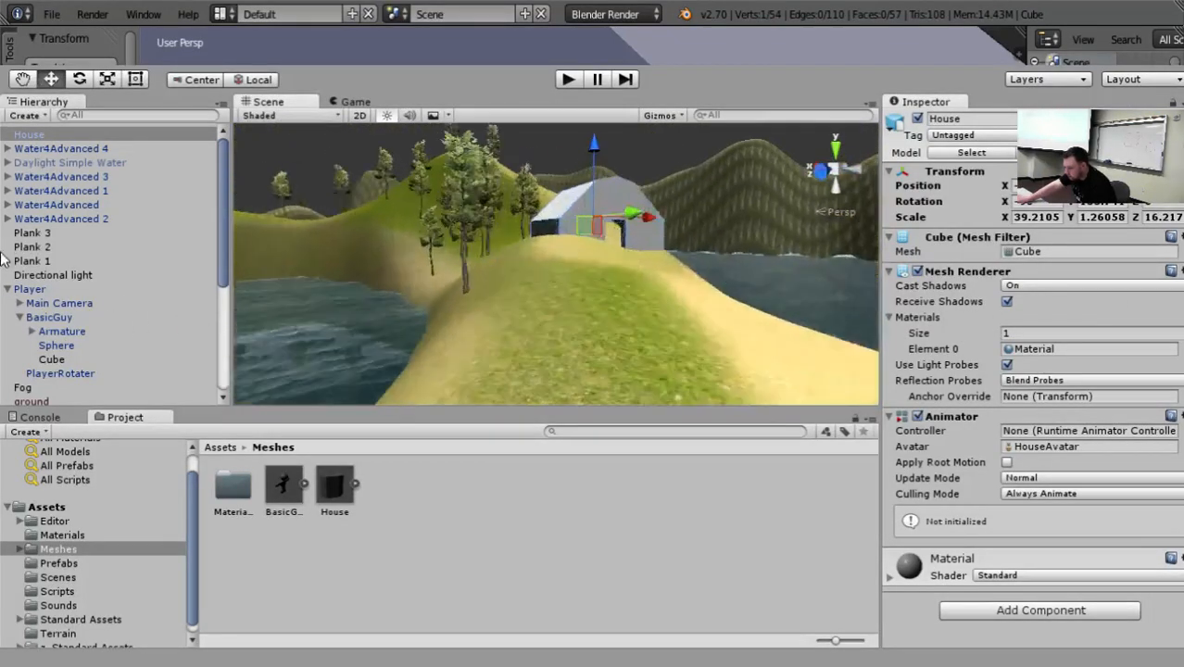
Select the Blueprints object, focus the view on it, and examine its placement inside the house.
scroll(101, 249, down, 5)
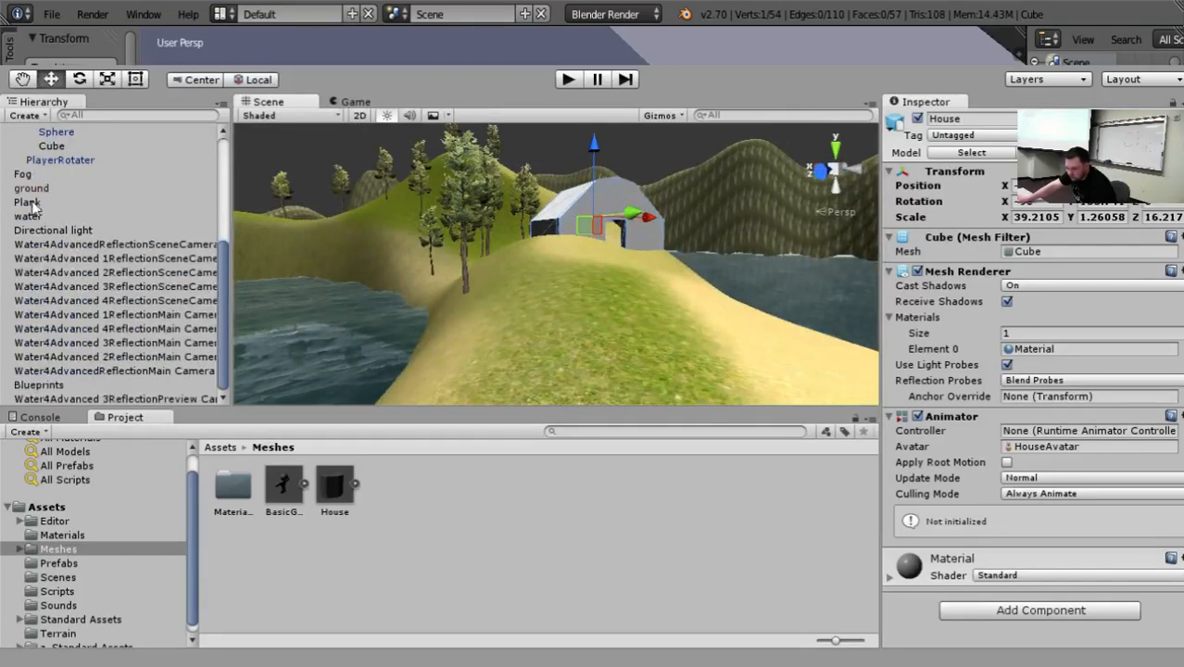
click(47, 386)
key(f)
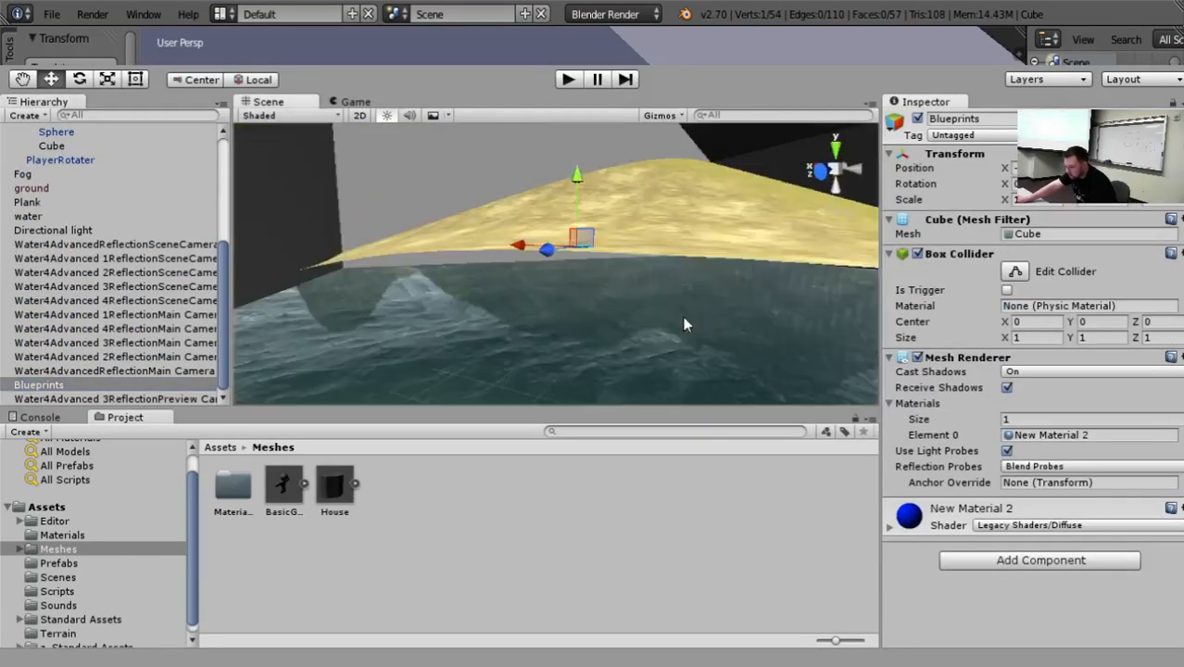
alt+drag(539, 330, 367, 269)
scroll(396, 218, down, 3)
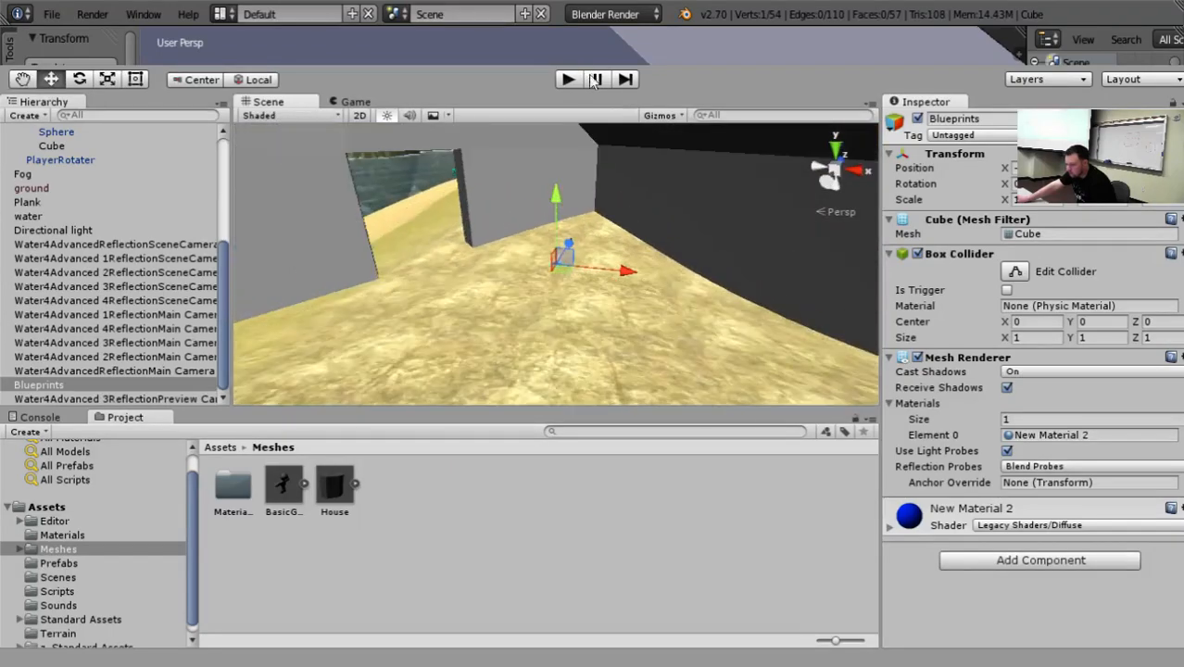
Run the game and walk the character along the sandy ridge up to the house's doorway.
click(568, 80)
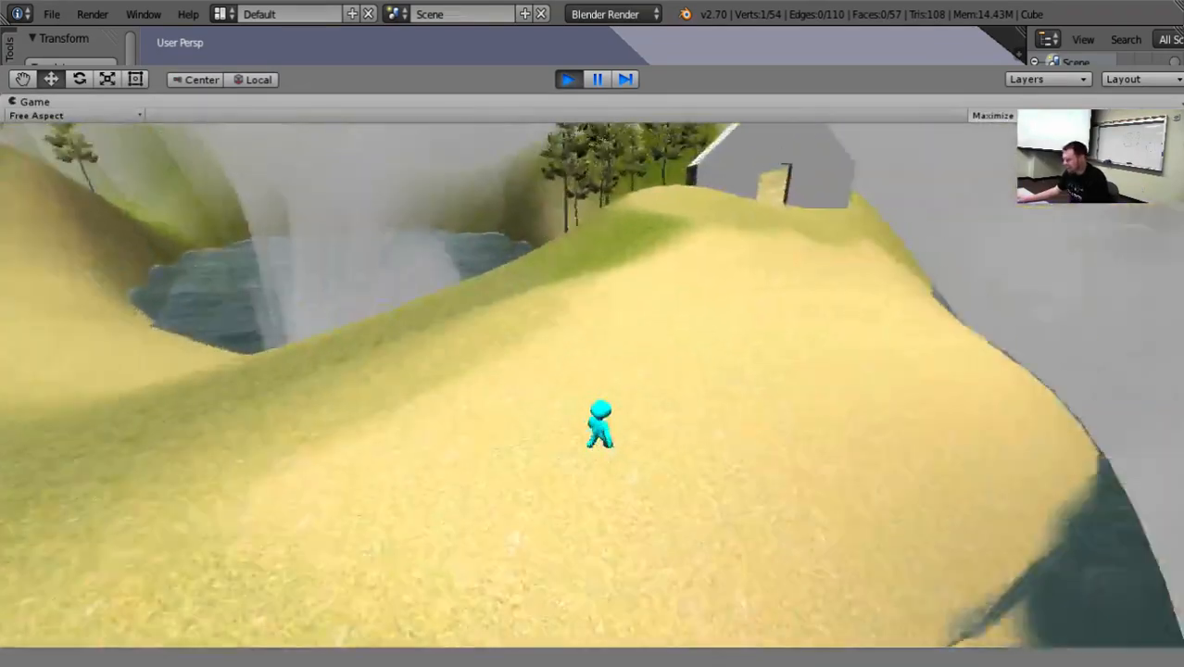
key(w)
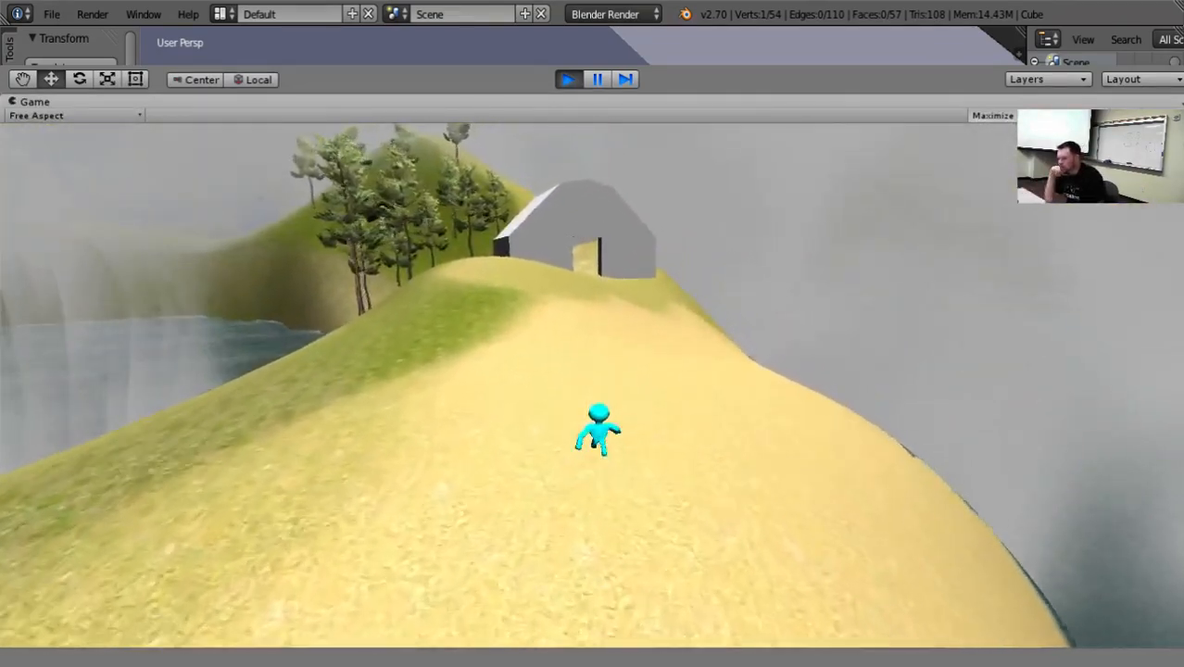
key(w)
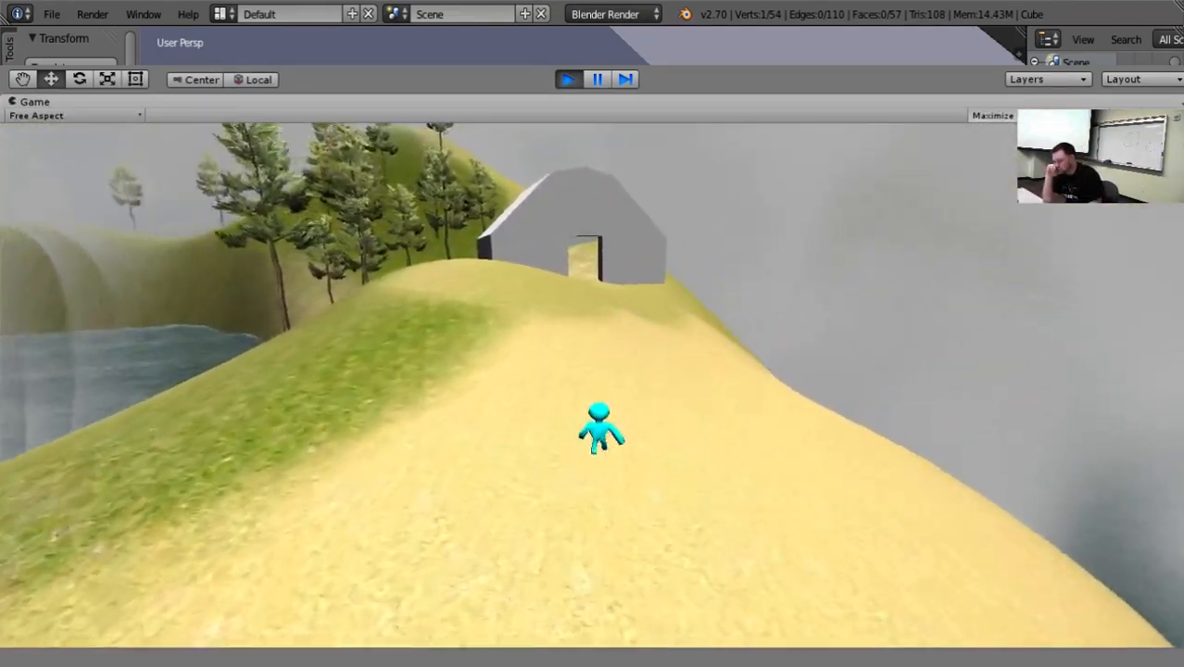
key(w)
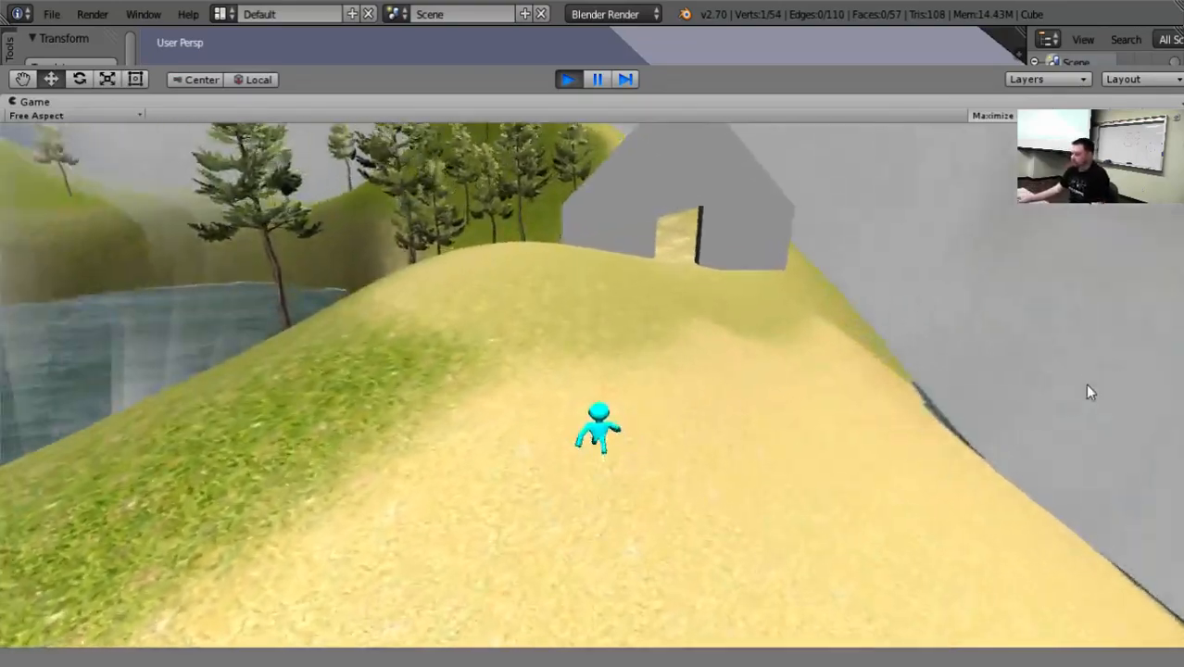
key(w)
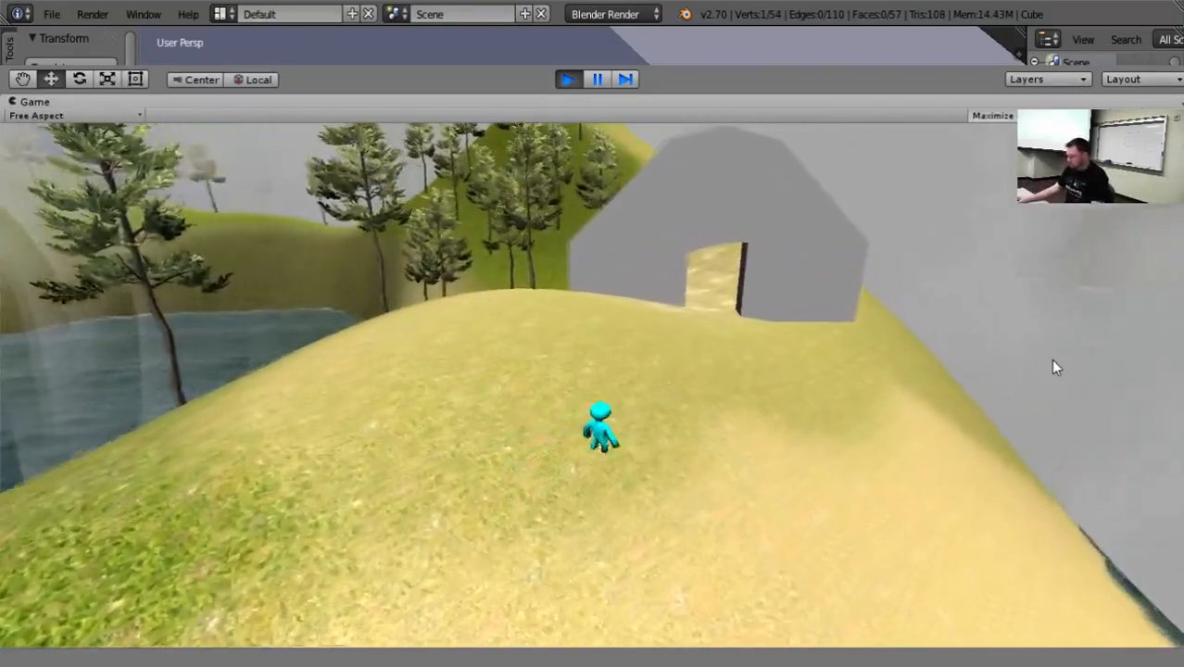
key(w)
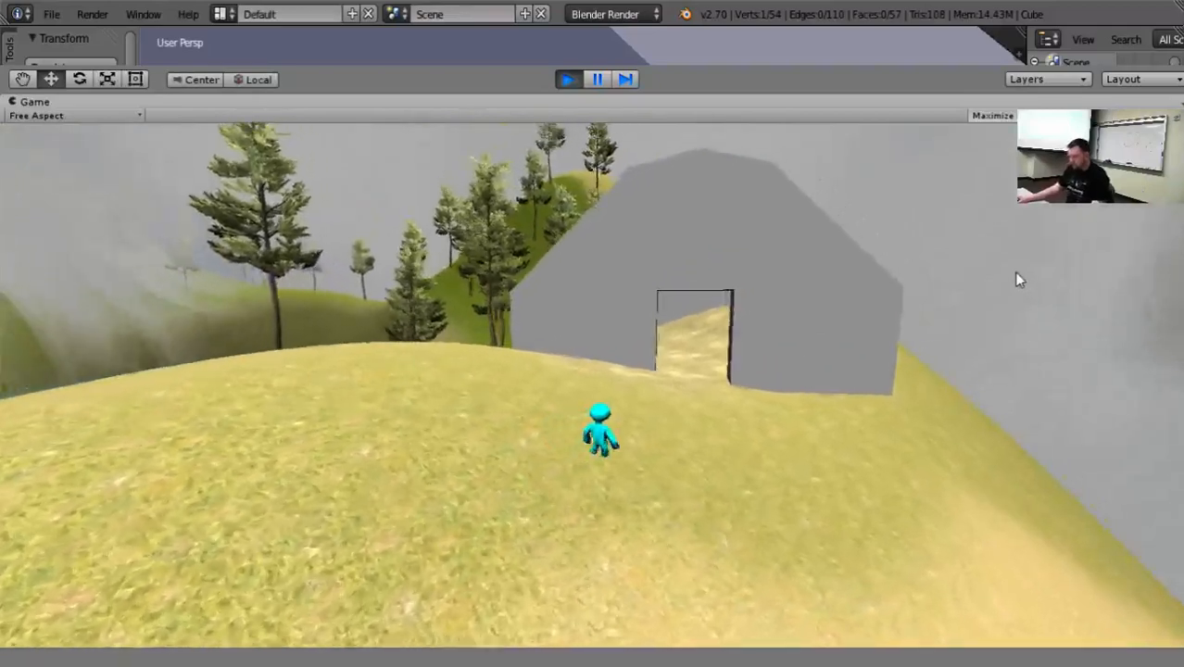
key(w)
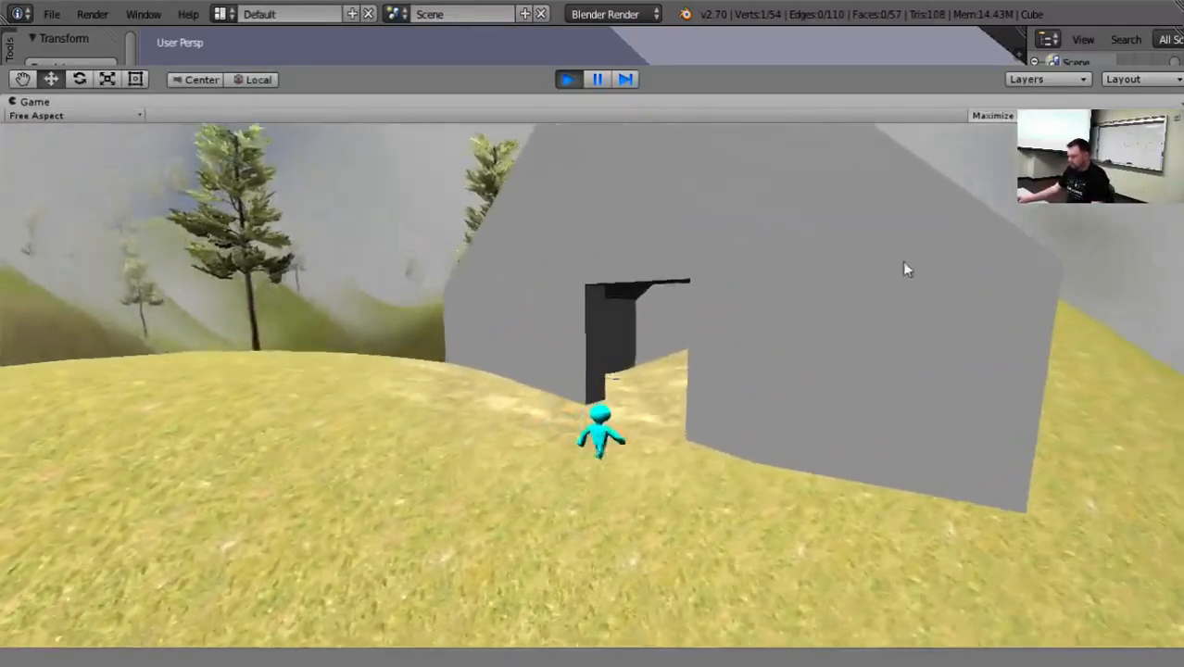
Walk the character around inside the house near the Blueprints object to test the walls, and stop the game.
key(w)
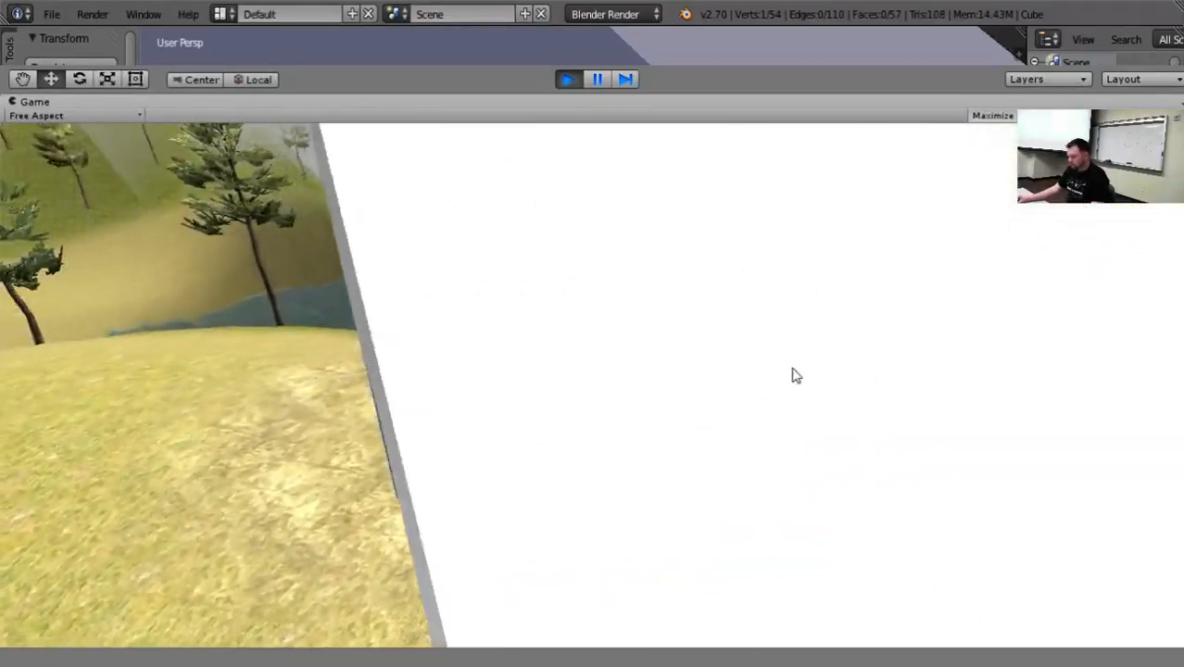
key(w)
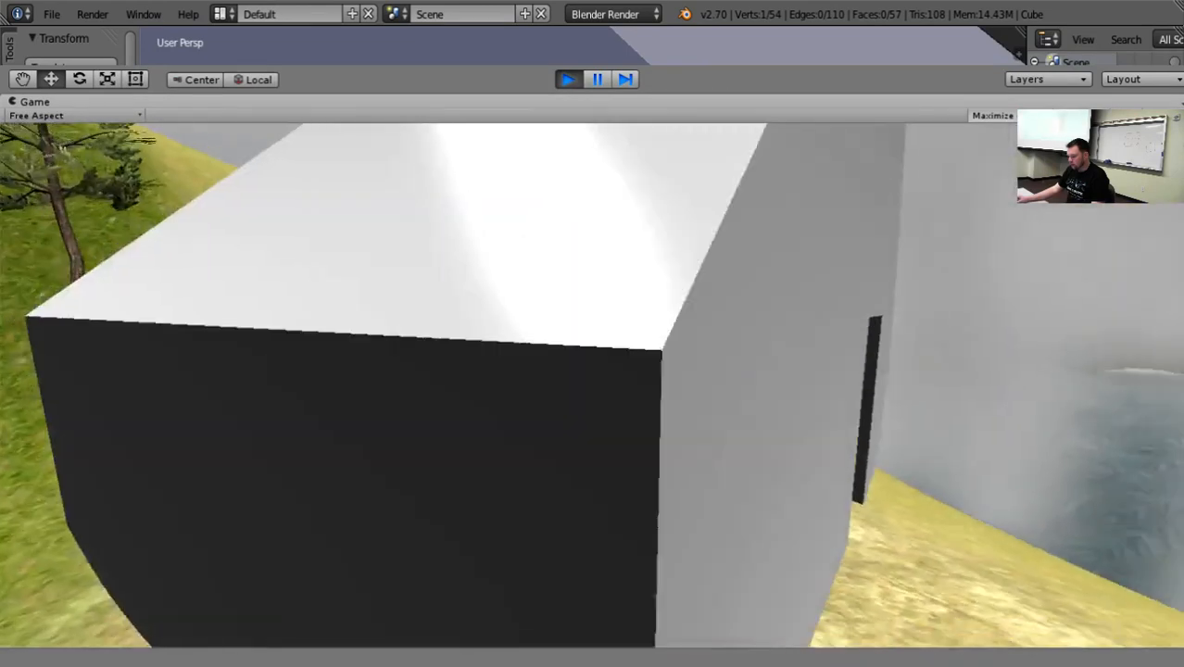
key(w)
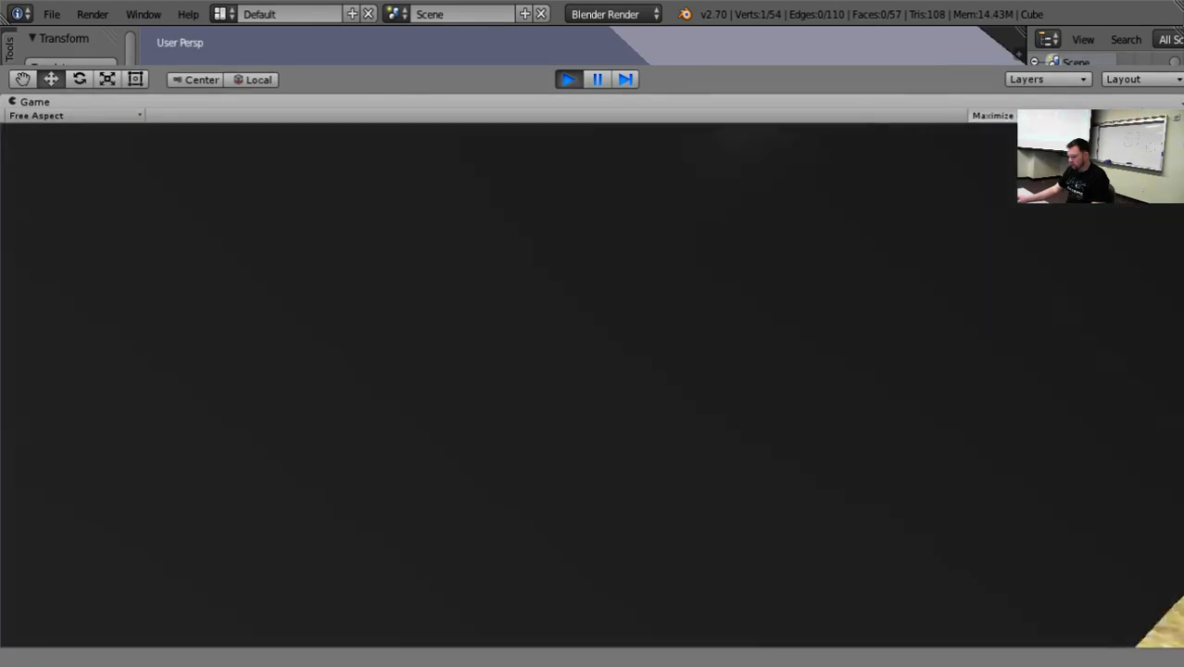
key(w)
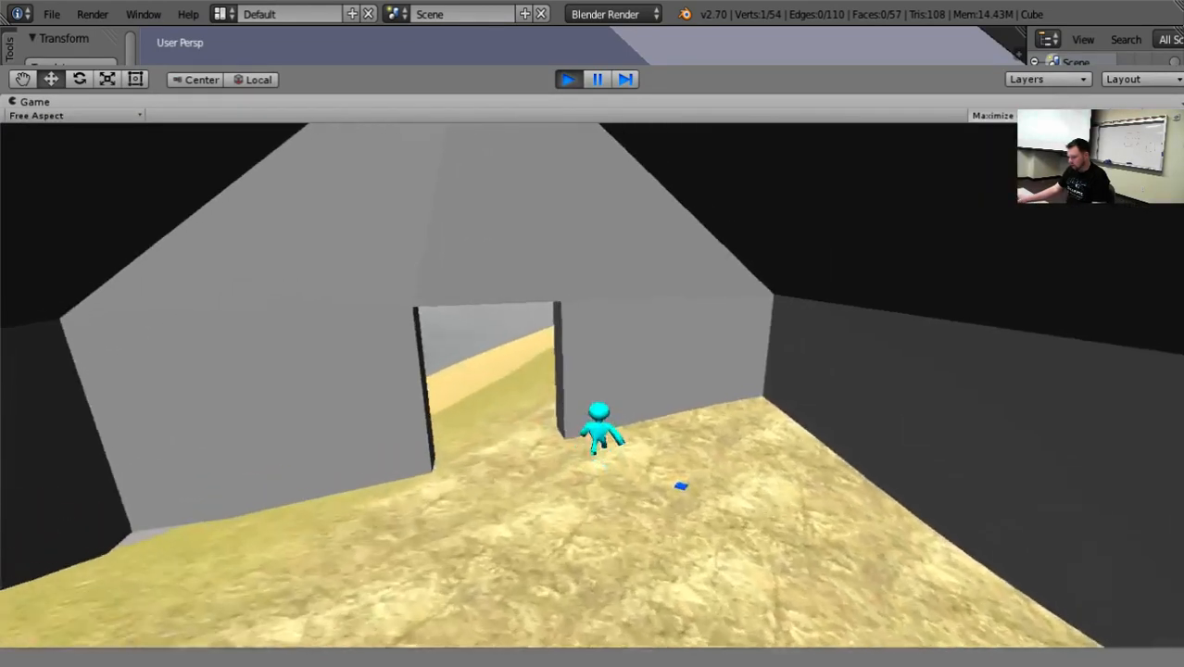
key(w)
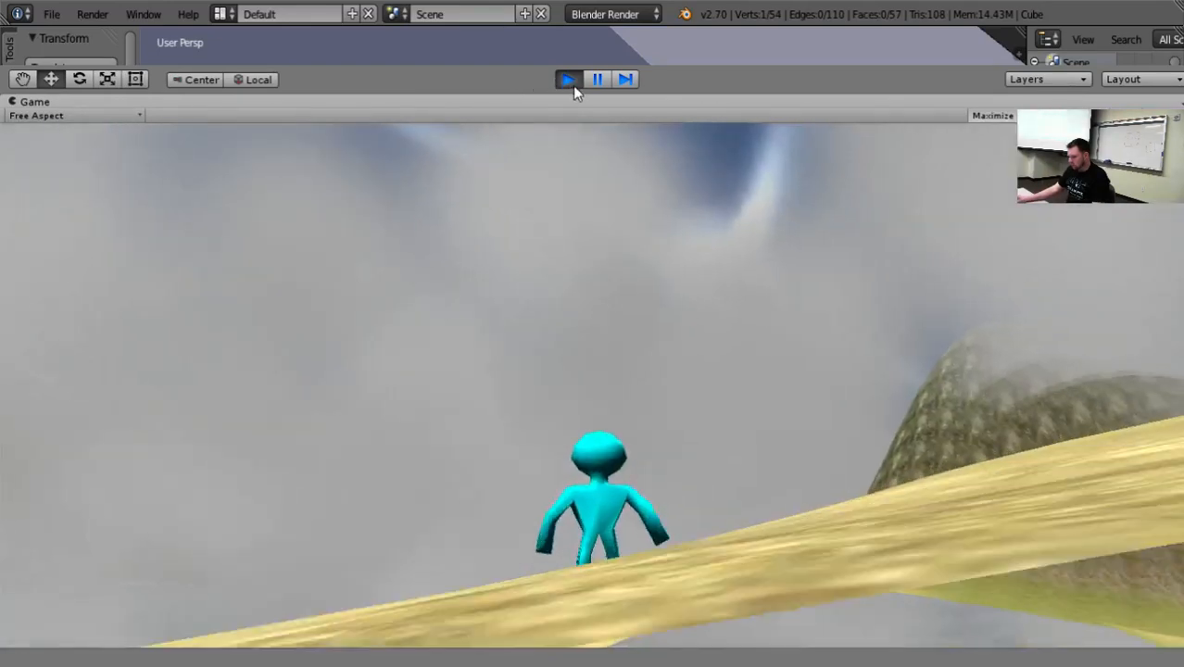
click(569, 80)
Add a Mesh Collider component to the House object.
click(522, 202)
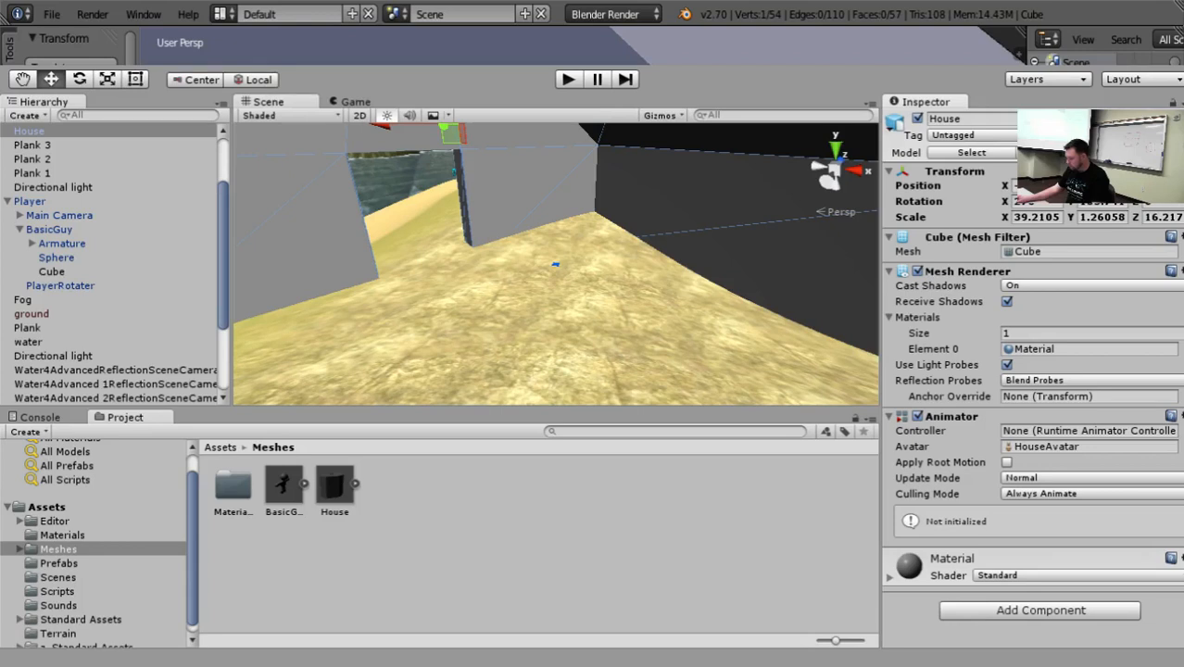
click(1032, 462)
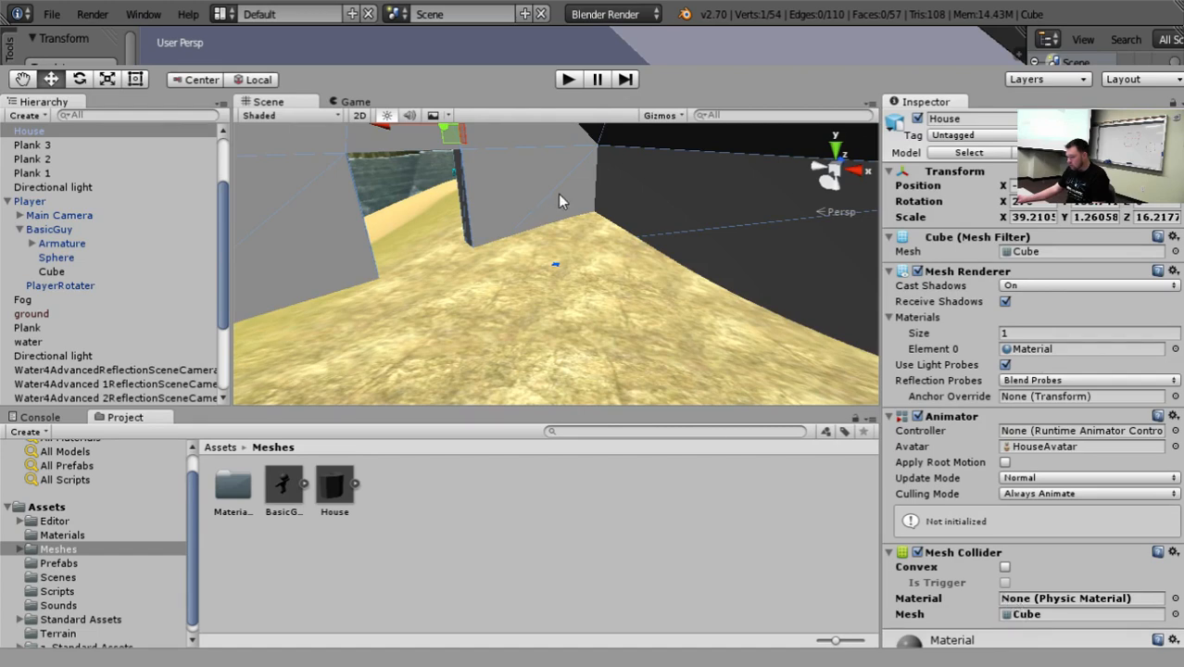
click(569, 80)
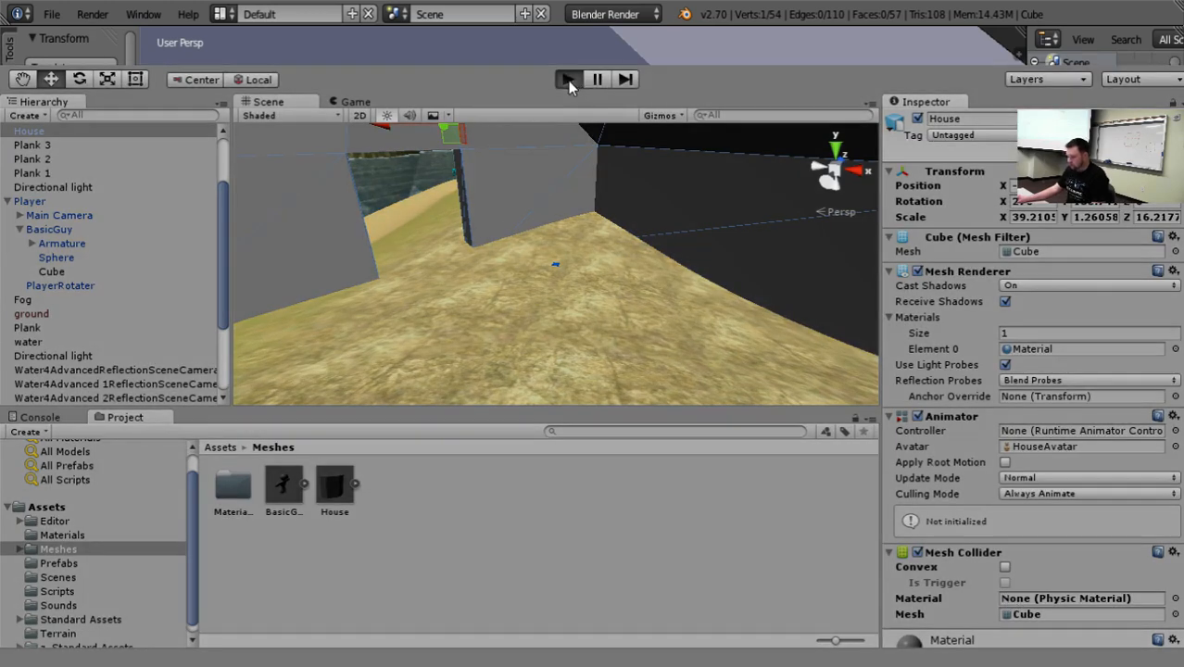
click(568, 80)
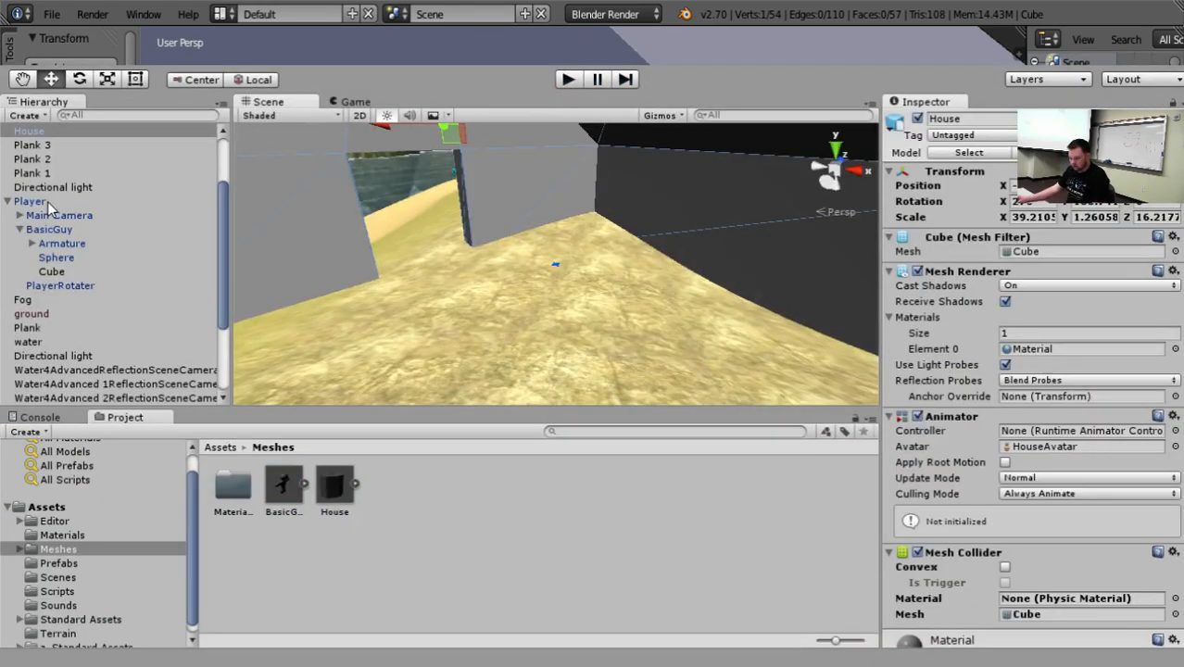
Move the Player object from the beach onto the grassy hilltop just in front of the house's doorway.
click(47, 201)
key(f)
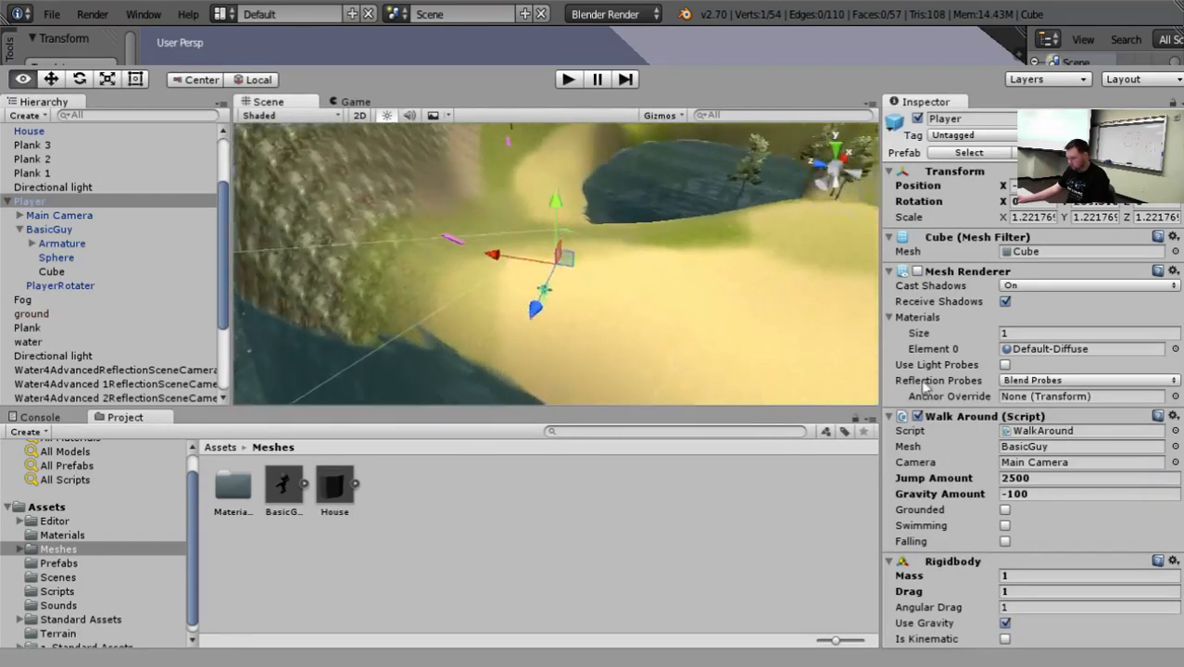
alt+drag(924, 388, 973, 393)
drag(487, 263, 808, 259)
scroll(808, 262, down, 10)
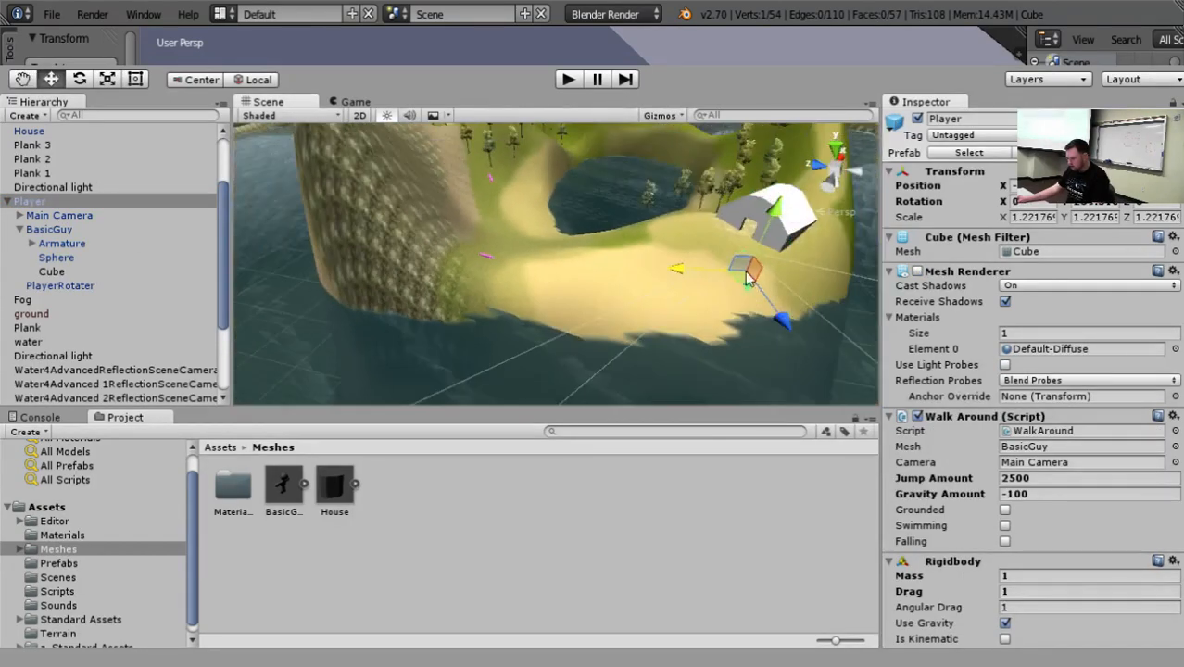
drag(786, 321, 755, 280)
drag(749, 167, 749, 150)
drag(675, 222, 640, 223)
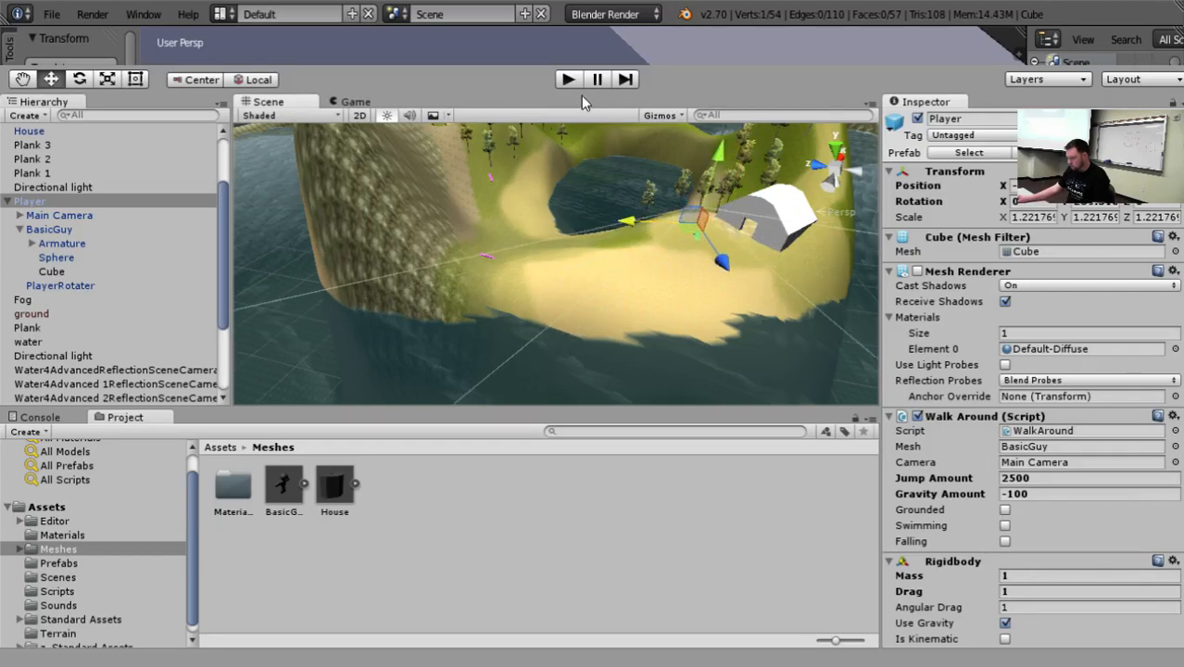
Run the game, walk the character against the front wall and into the house to test its collision, and stop the game.
click(574, 81)
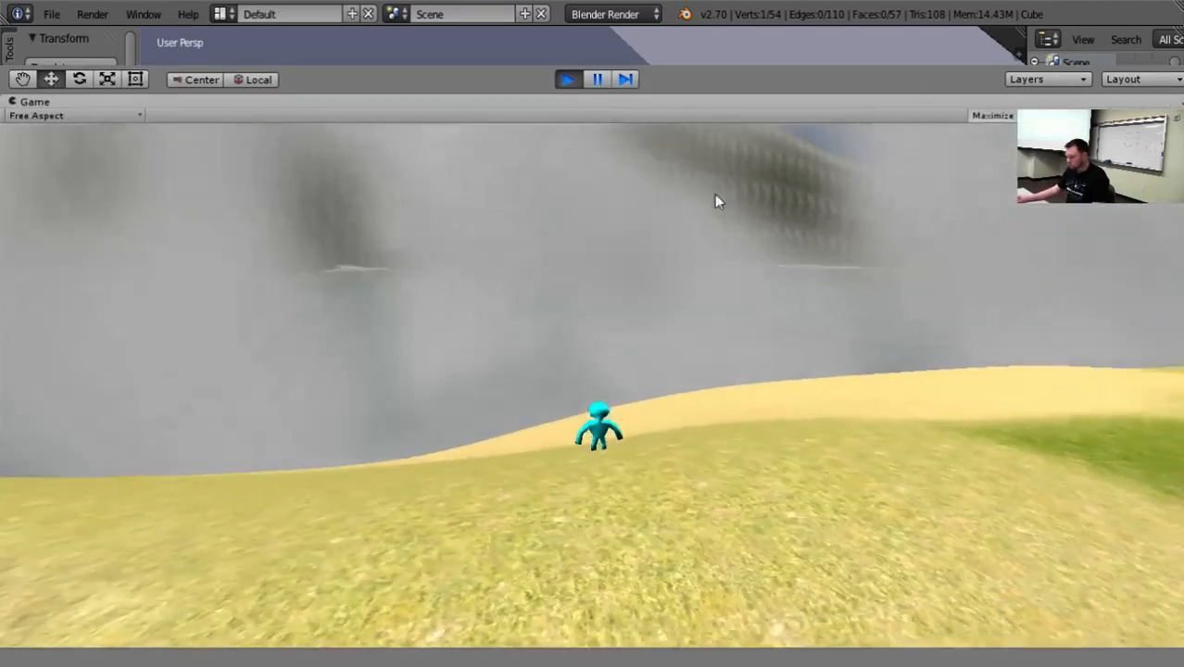
key(w)
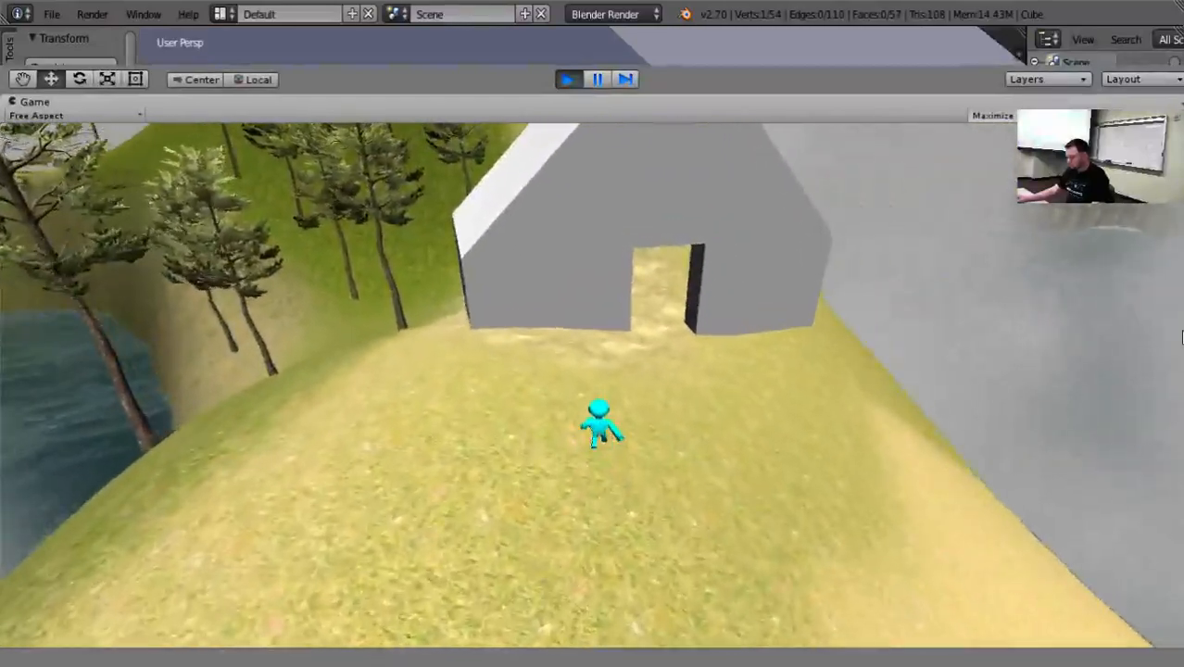
key(w)
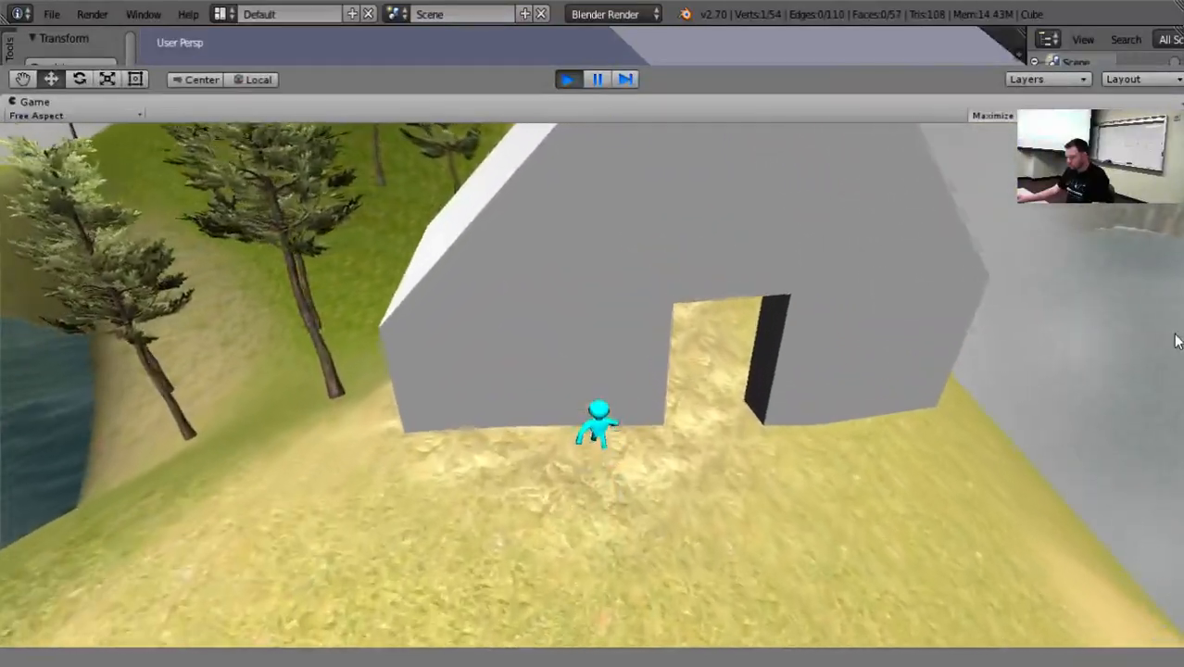
key(w)
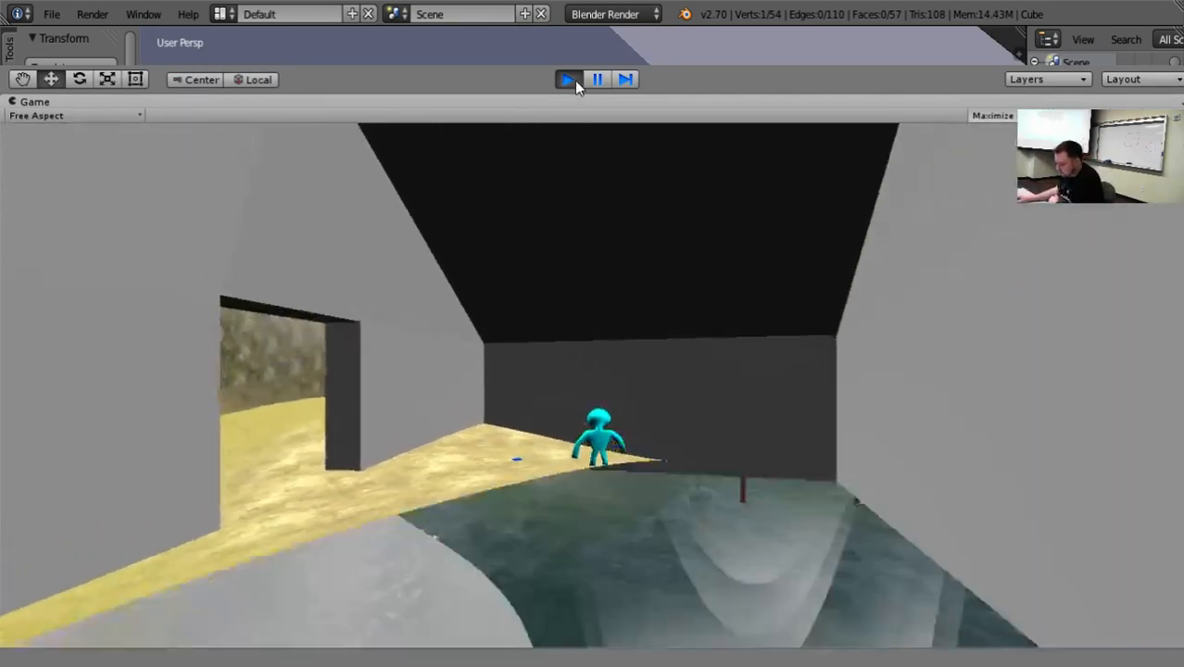
click(568, 79)
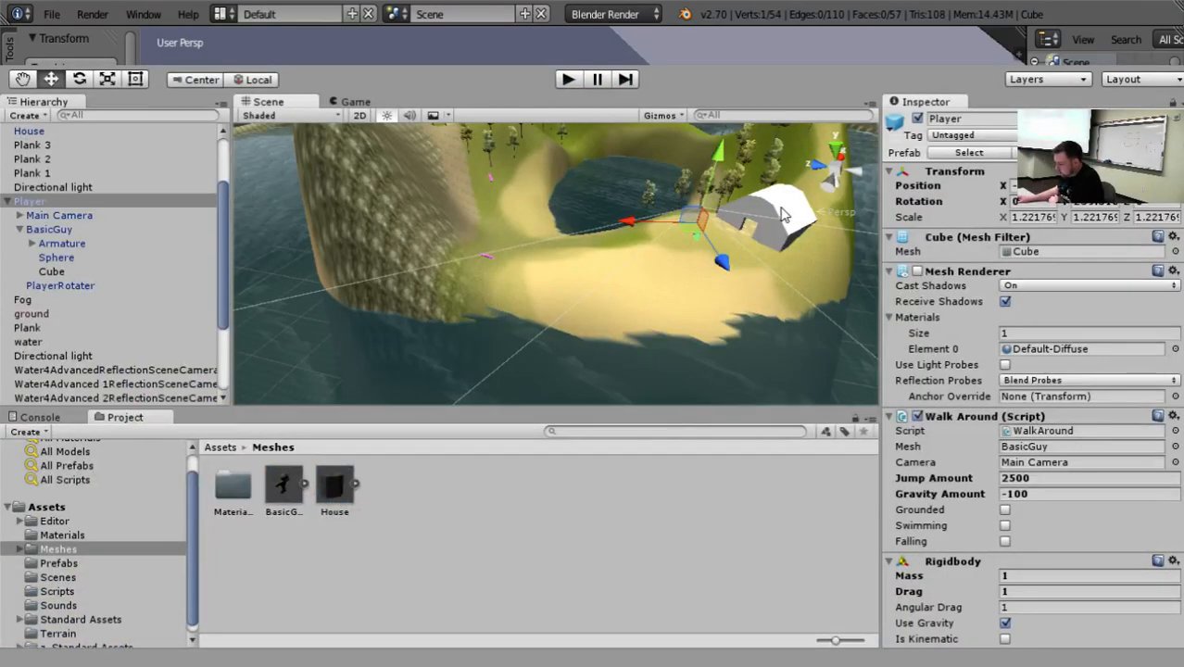
Remove the Animator component from the House object.
click(783, 215)
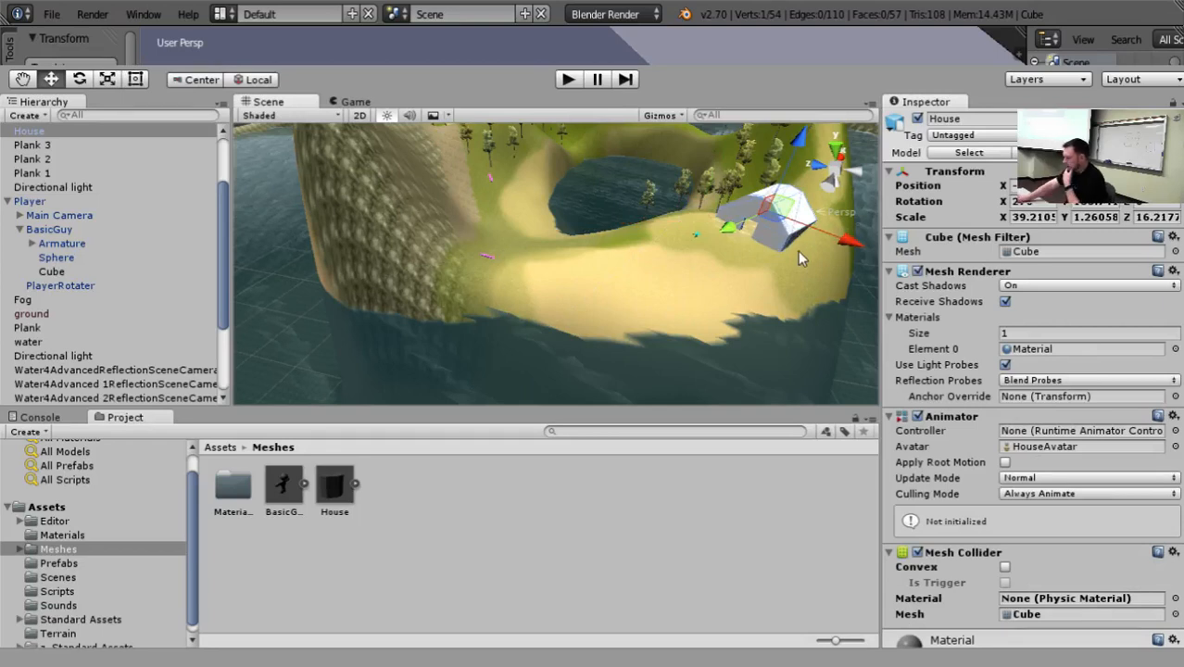
alt+drag(816, 350, 863, 351)
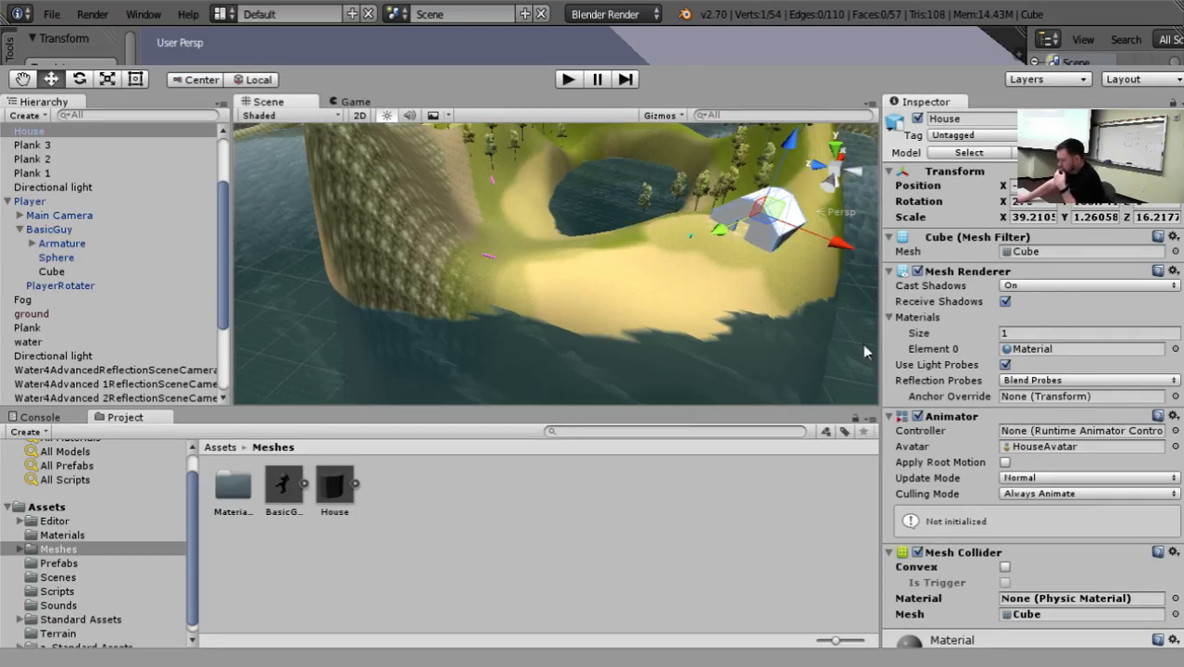
click(1165, 479)
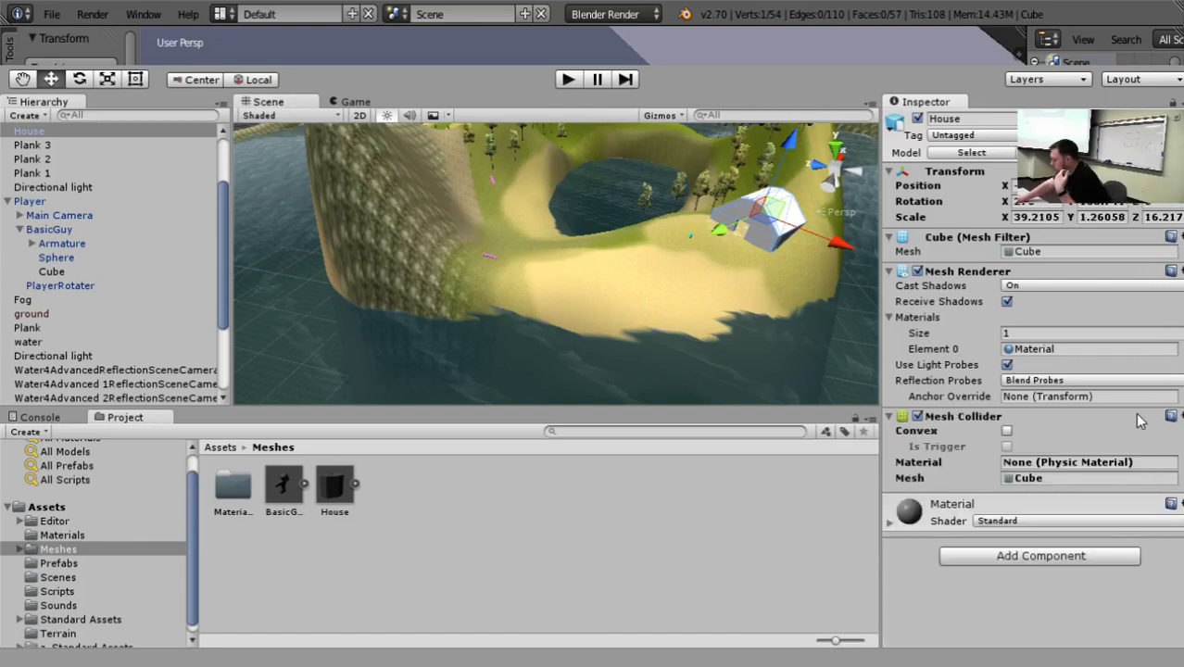
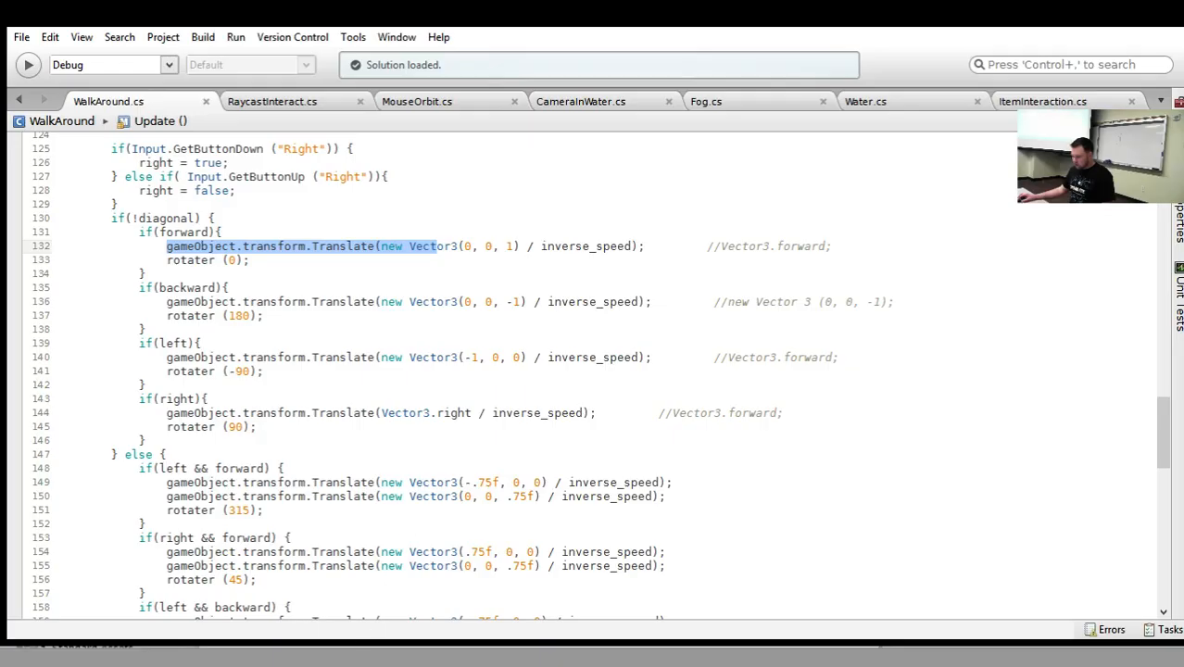
Insert an empty line below the Translate call in the forward block of WalkAround.cs.
click(374, 247)
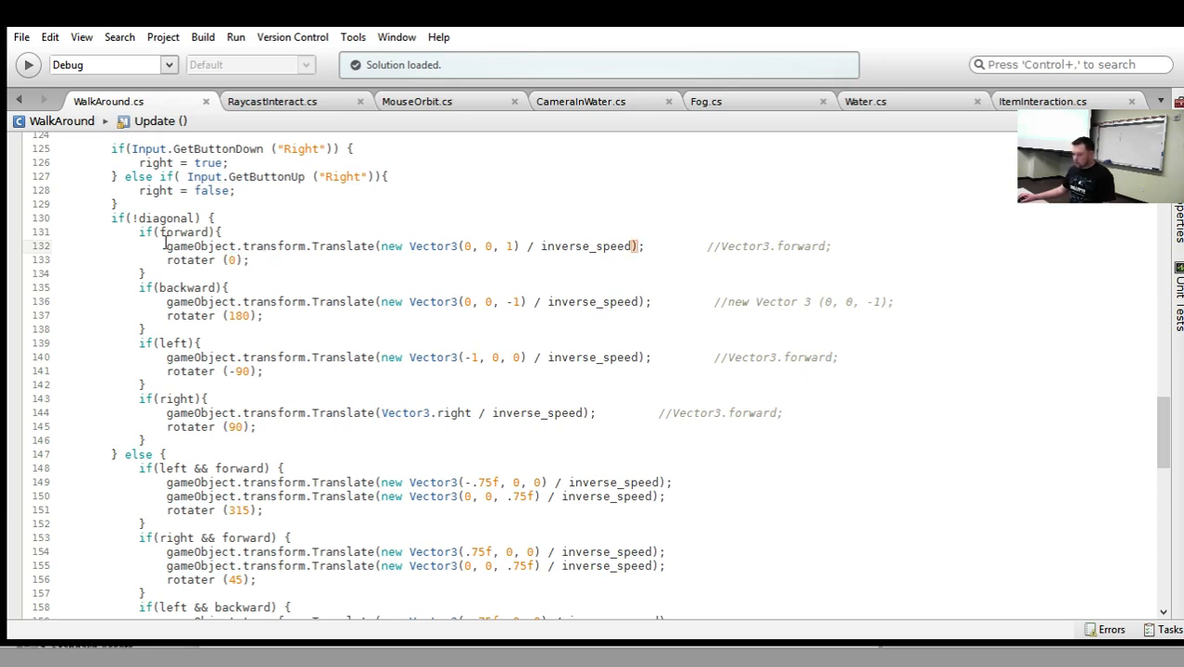
click(883, 246)
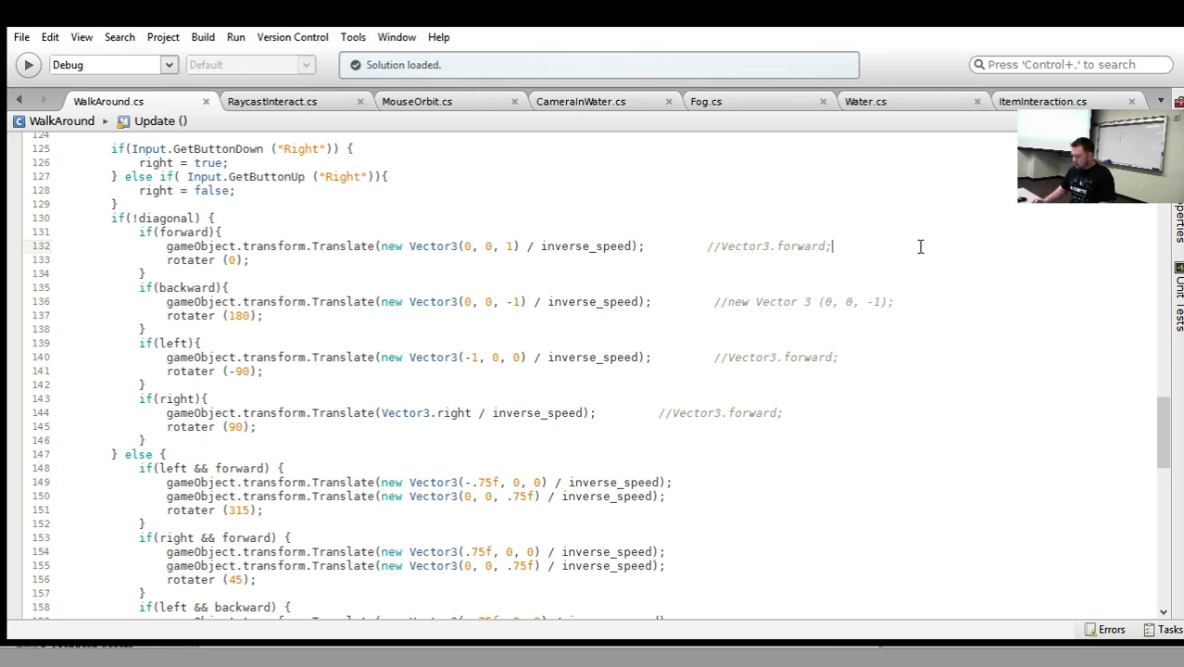
key(Return)
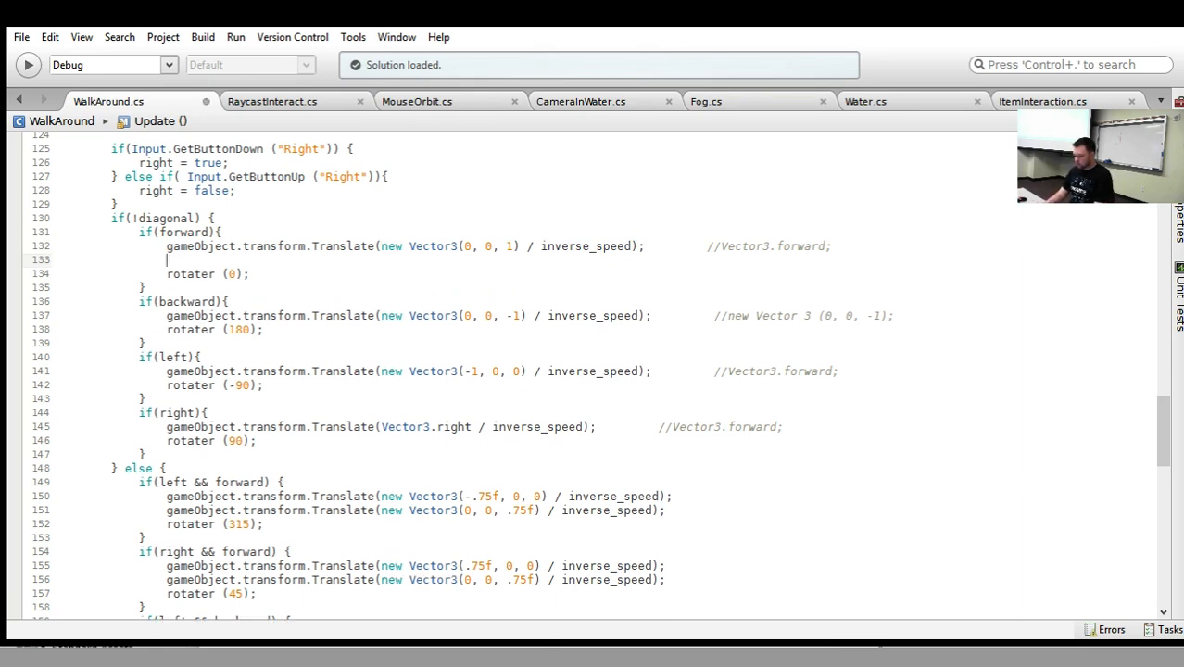
text(gameObject.)
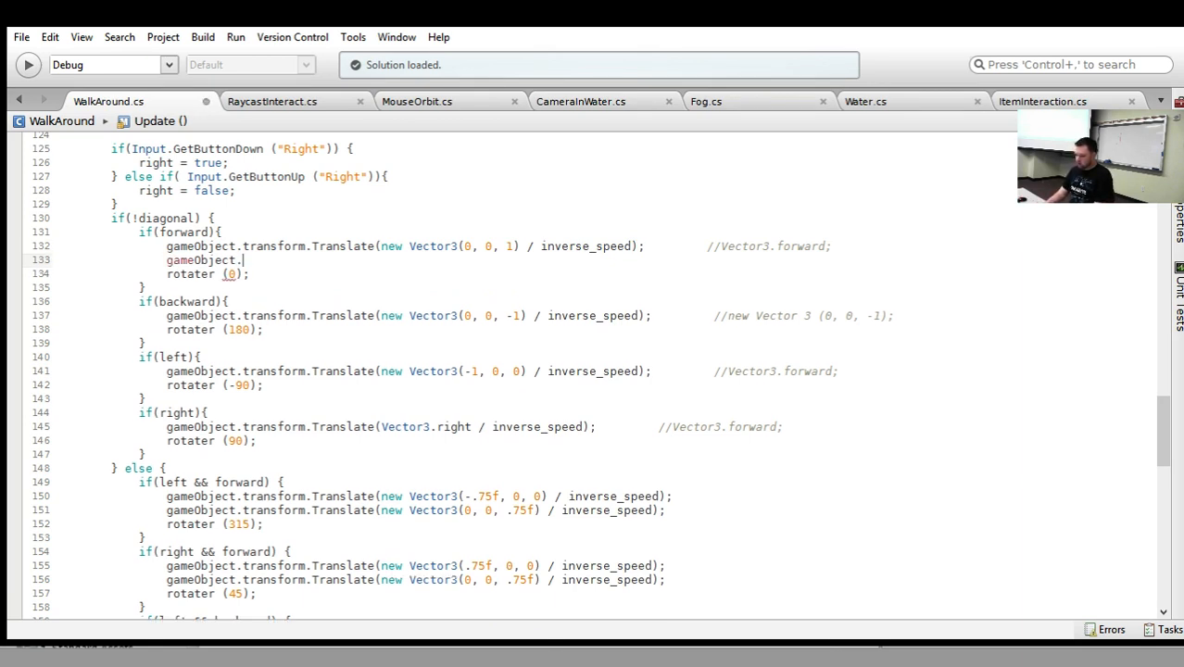
text(rigi)
key(BackSpace)
key(BackSpace)
key(BackSpace)
key(BackSpace)
key(BackSpace)
key(BackSpace)
key(BackSpace)
key(BackSpace)
key(BackSpace)
key(BackSpace)
key(BackSpace)
key(BackSpace)
key(BackSpace)
key(BackSpace)
key(BackSpace)
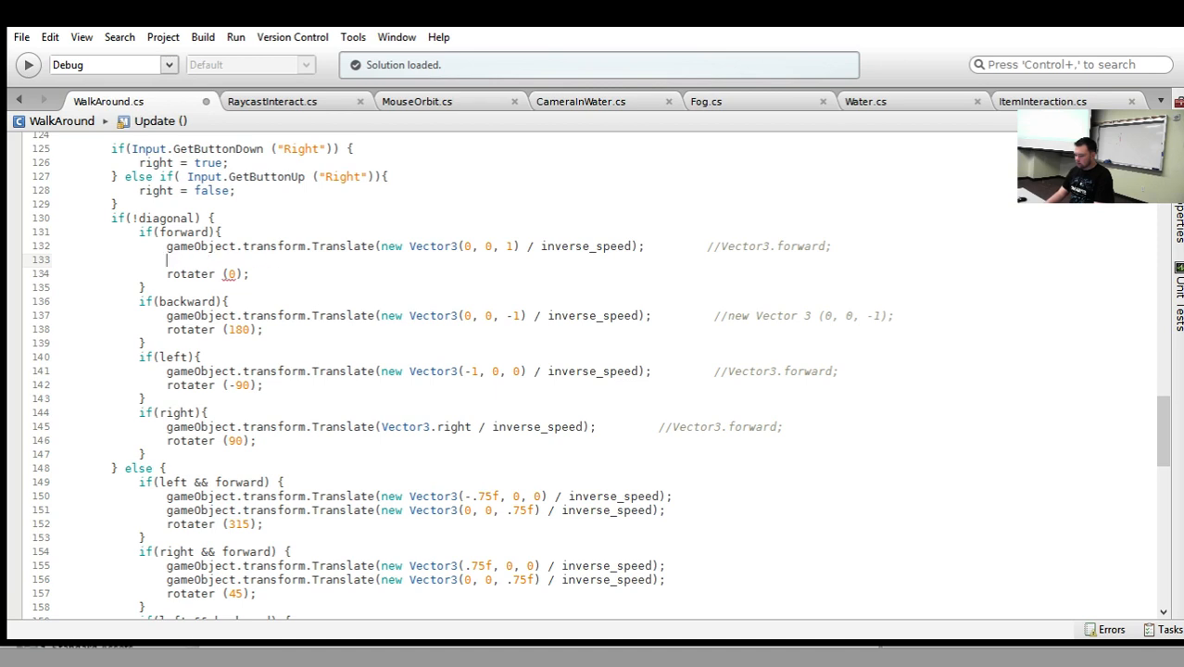
text(rid)
key(BackSpace)
key(BackSpace)
key(BackSpace)
key(BackSpace)
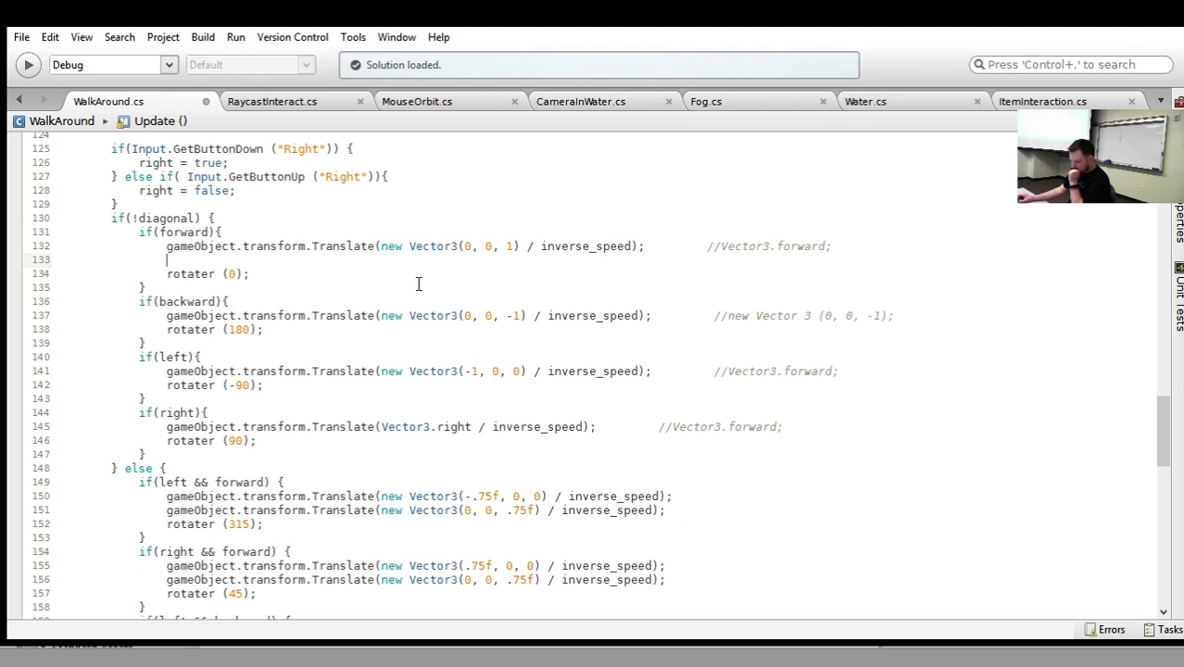
Copy the Rigidbody AddForce line from the jump code onto the empty line in the forward block.
scroll(419, 280, up, 4)
scroll(419, 280, up, 14)
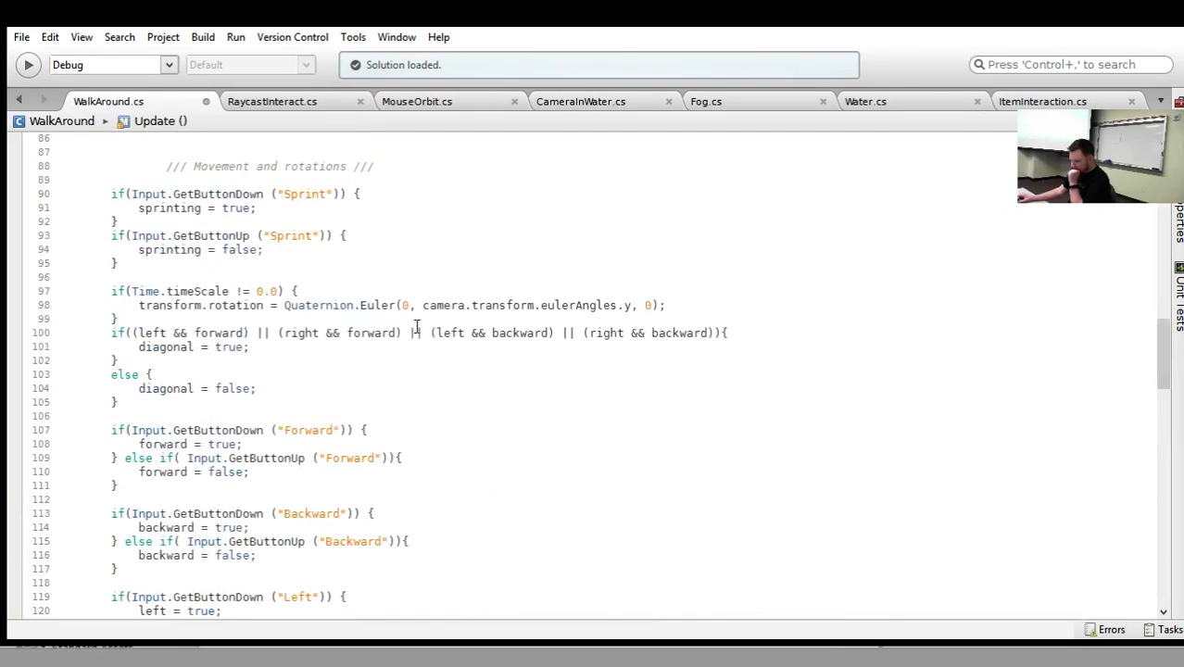
scroll(419, 317, up, 1)
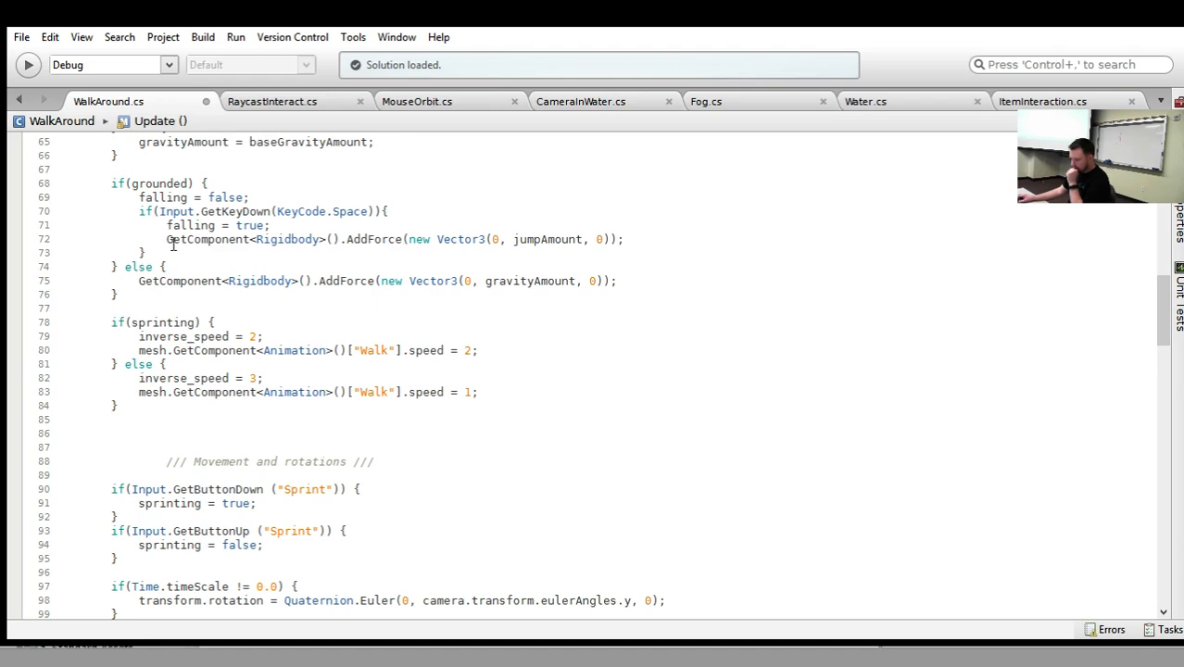
drag(166, 239, 621, 237)
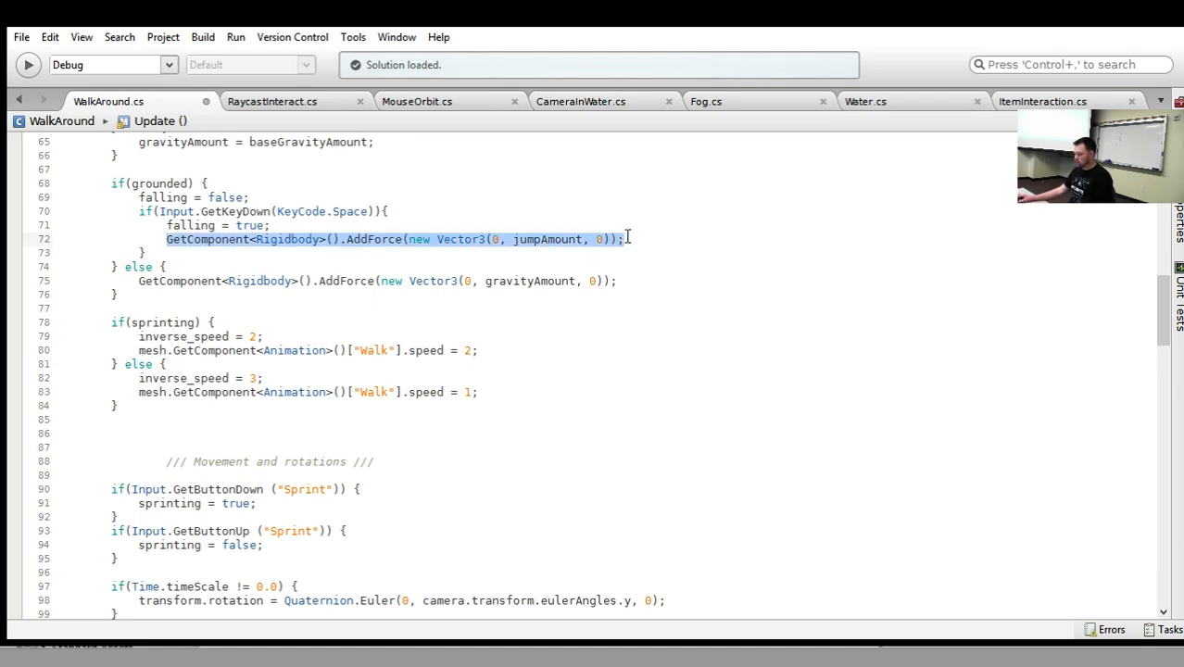
click(634, 252)
scroll(634, 251, down, 11)
scroll(362, 336, down, 7)
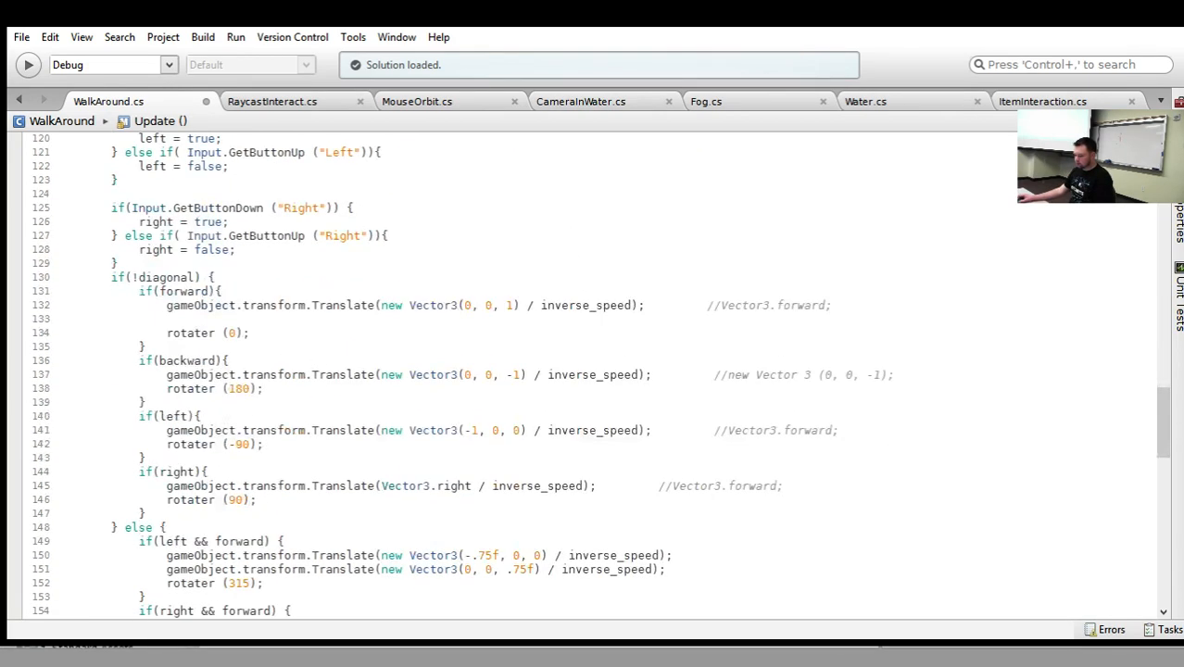
click(247, 323)
text(GetComponent<Rigidbody>().AddForce(new Vector3(0, jumpAmount, 0));)
click(165, 320)
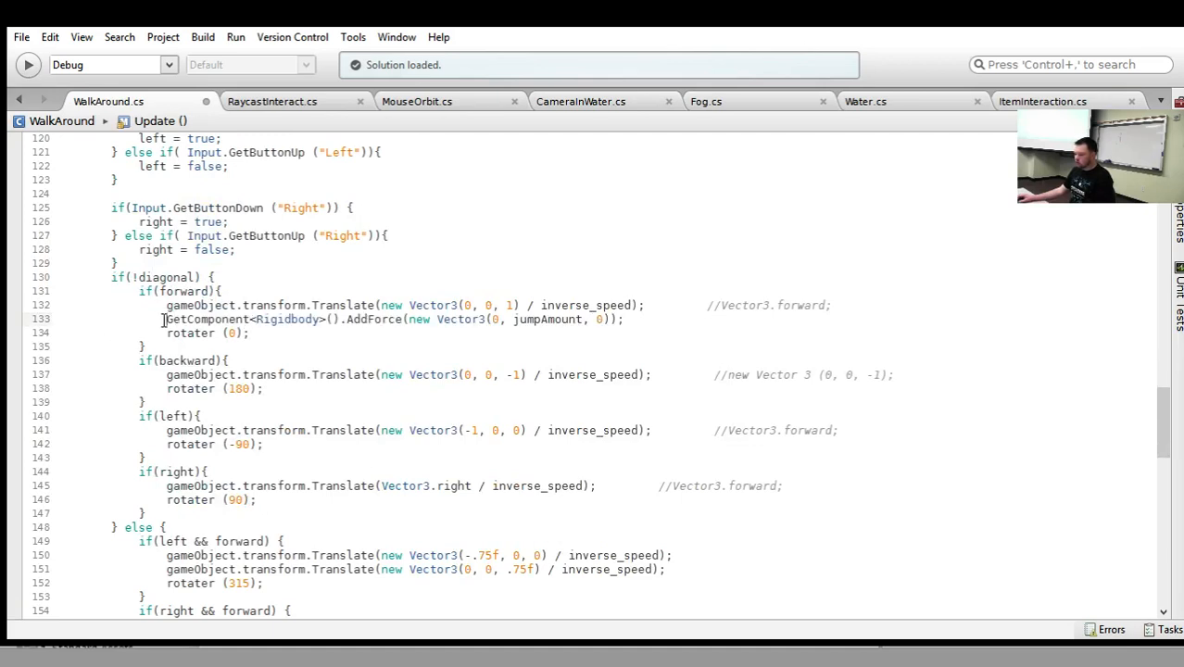
Change the forward block's AddForce vector to (0, 0, 1) and comment out its Translate line.
click(508, 318)
drag(514, 319, 585, 319)
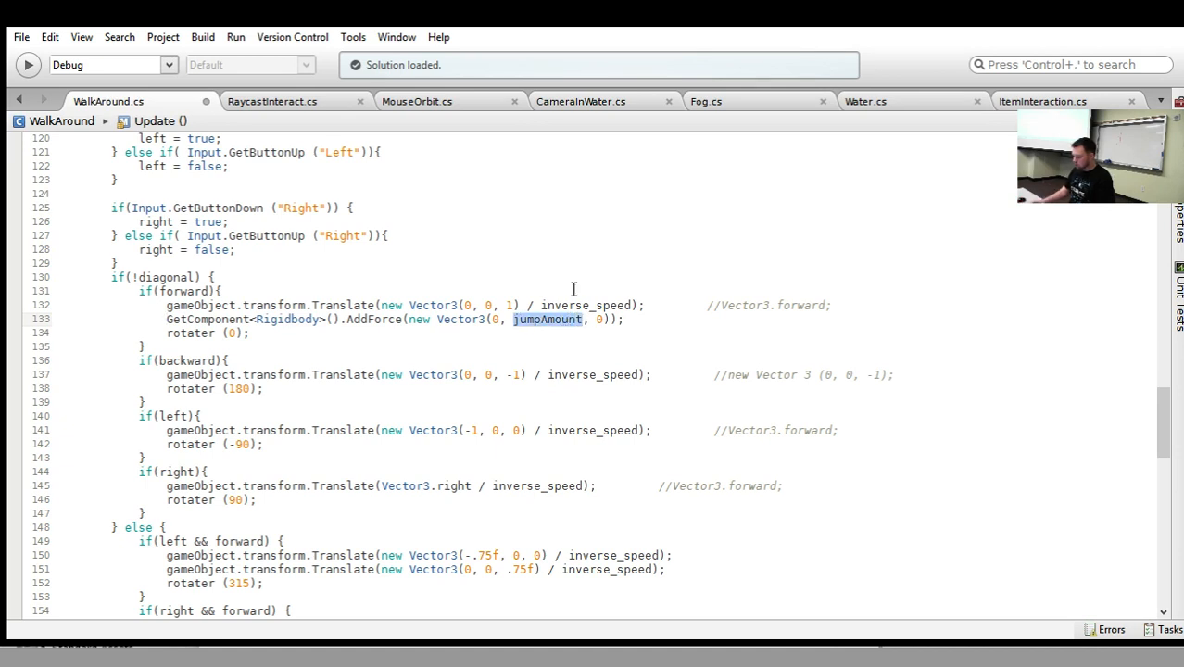
key(BackSpace)
text(0)
key(Right)
key(Right)
key(Right)
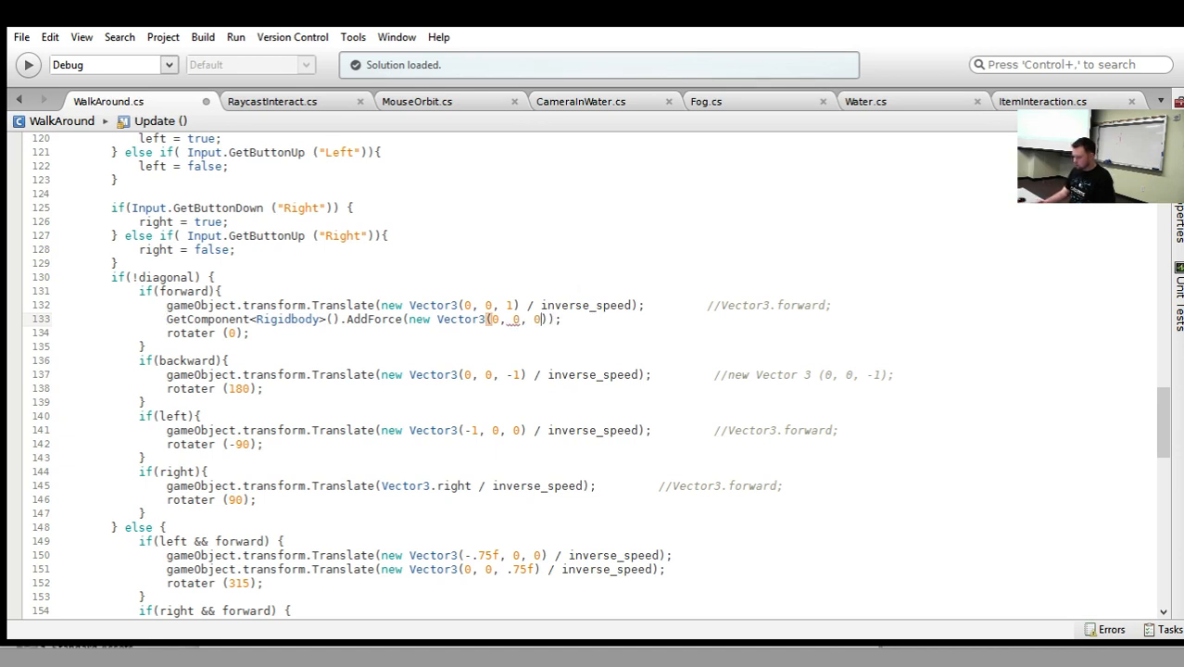
key(BackSpace)
text(1)
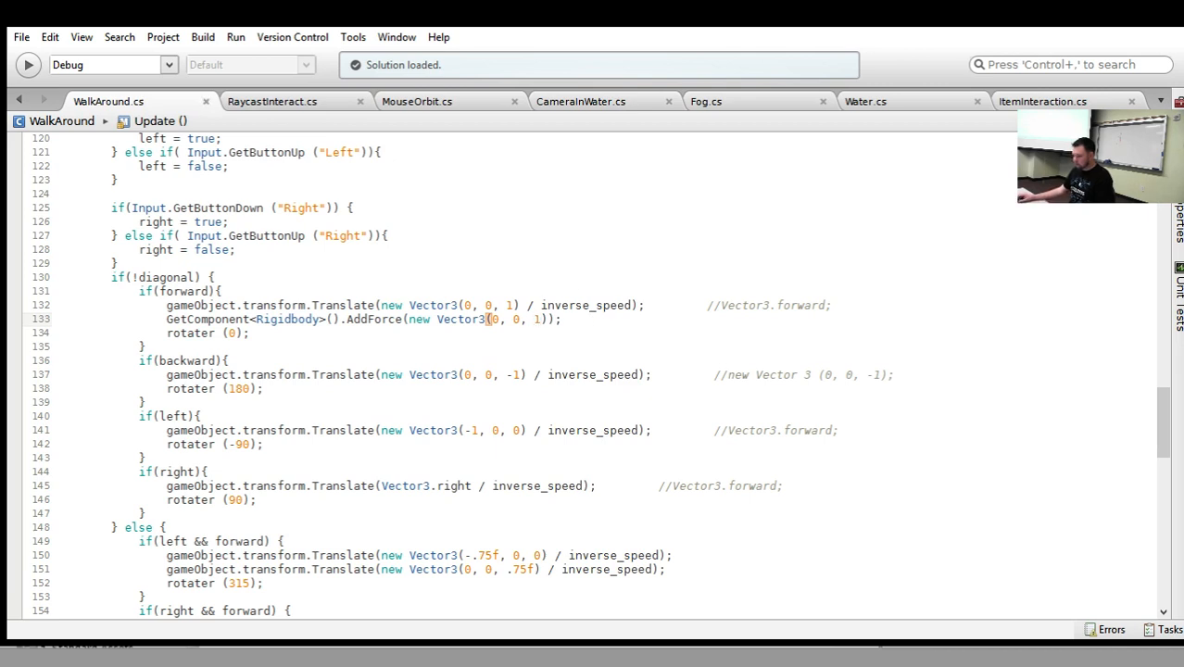
click(167, 305)
text(//)
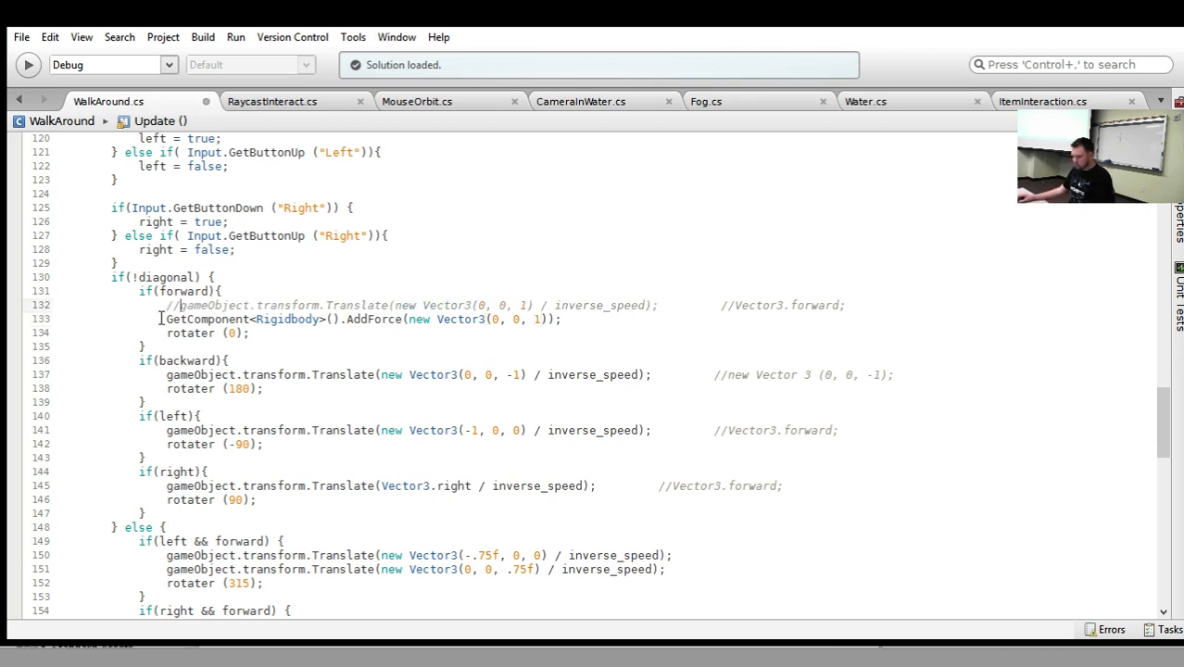
Copy the forward block's AddForce line beneath the Translate calls in the backward, left and right blocks.
drag(160, 318, 564, 318)
key(ctrl+c)
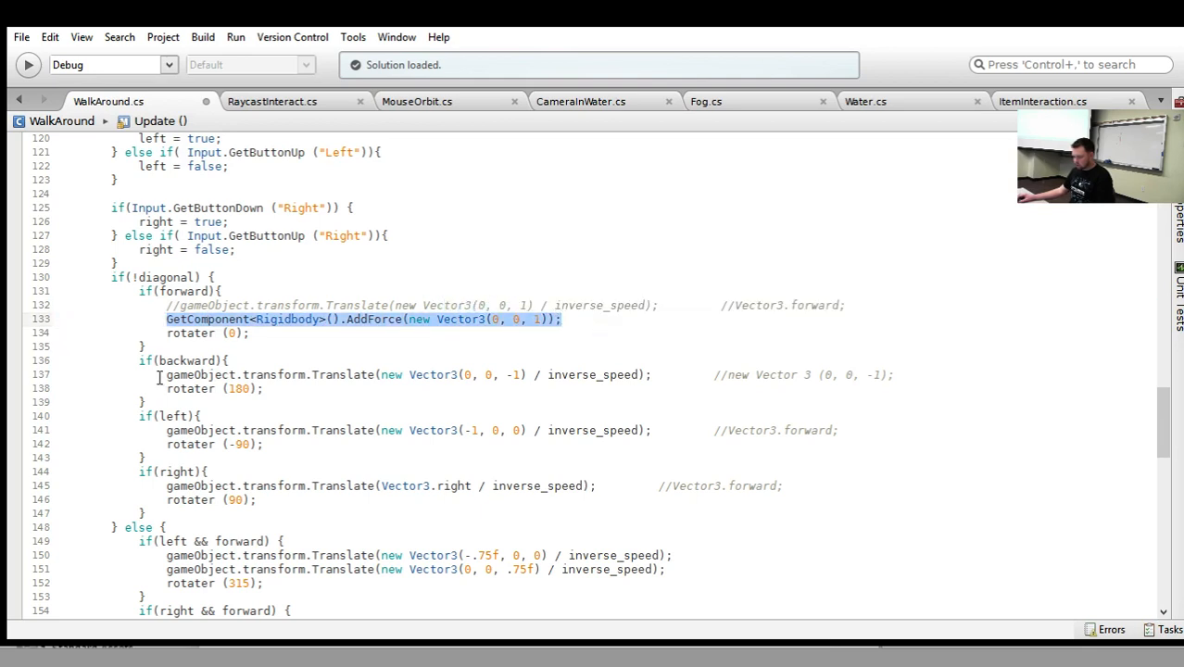
click(677, 376)
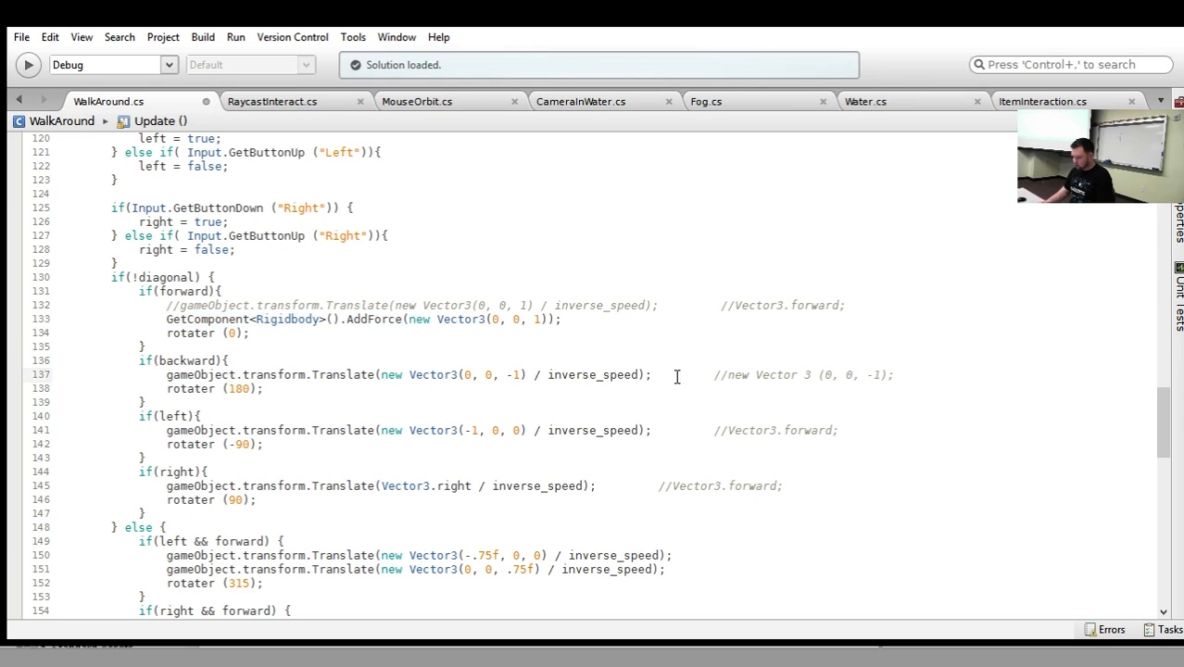
key(Return)
key(ctrl+v)
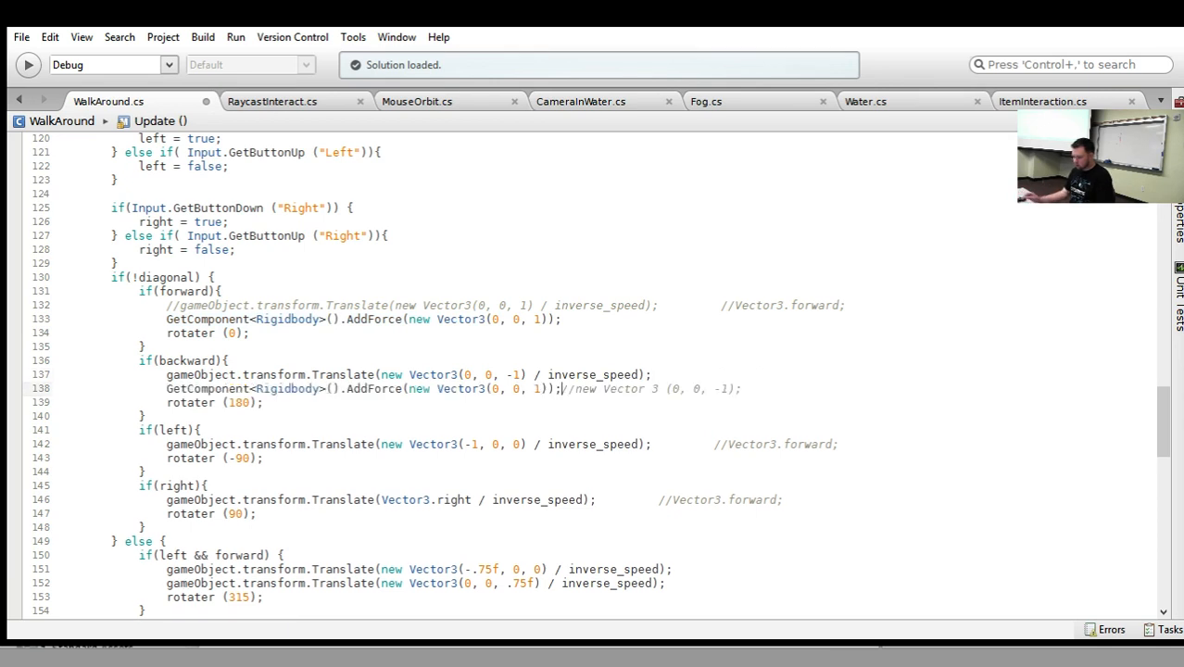
click(659, 445)
click(653, 445)
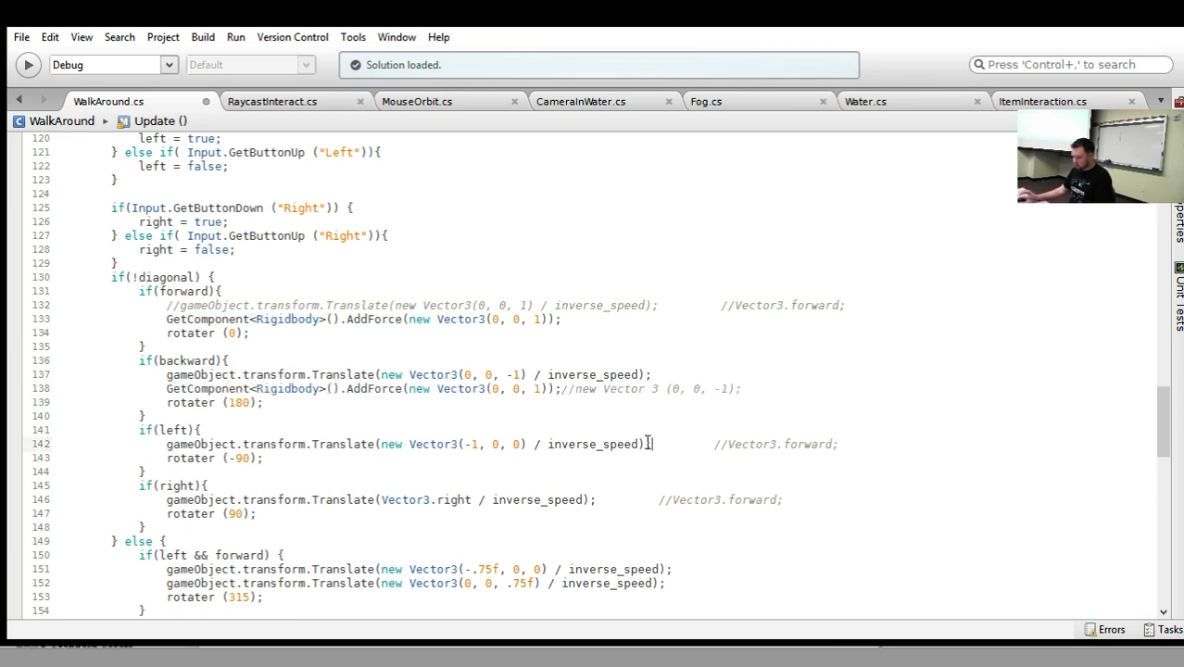
click(880, 444)
key(Return)
key(ctrl+v)
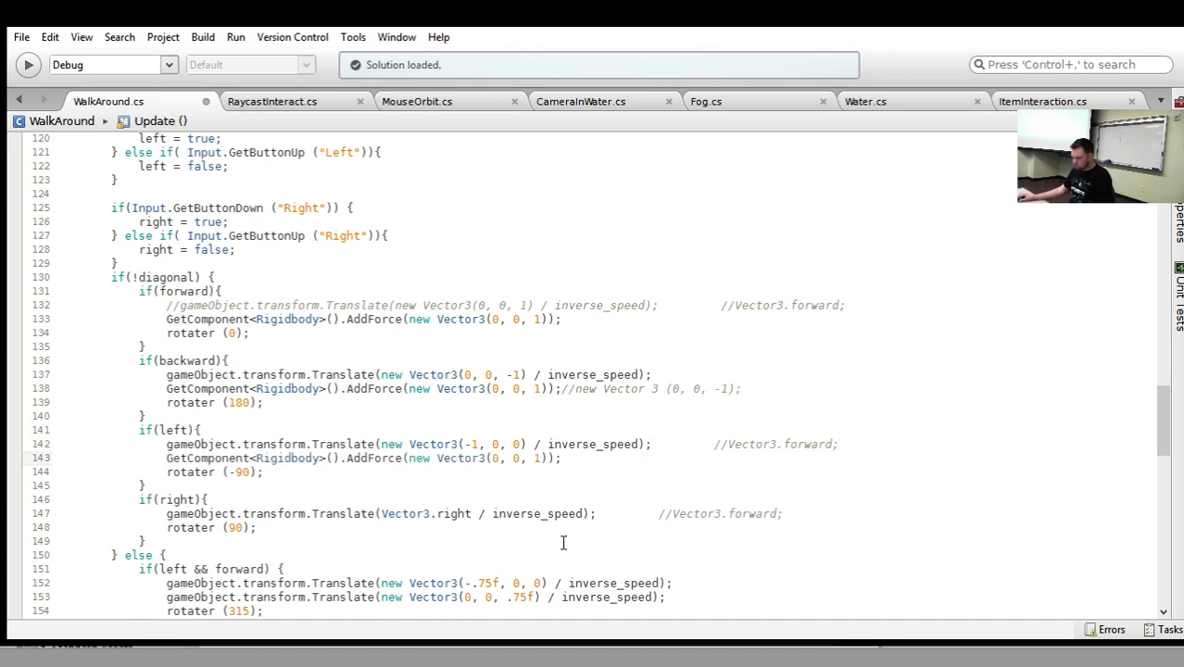
click(793, 513)
key(Return)
key(ctrl+v)
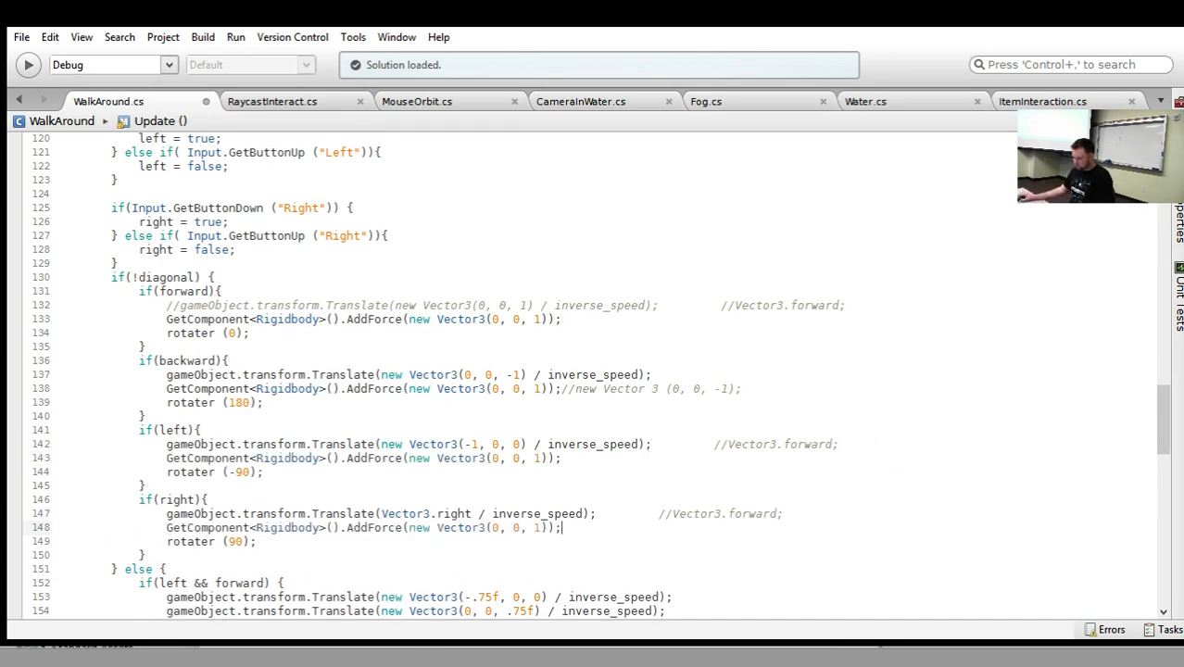
Comment out the Translate calls in the non-diagonal backward, left and right blocks.
click(168, 375)
text(//)
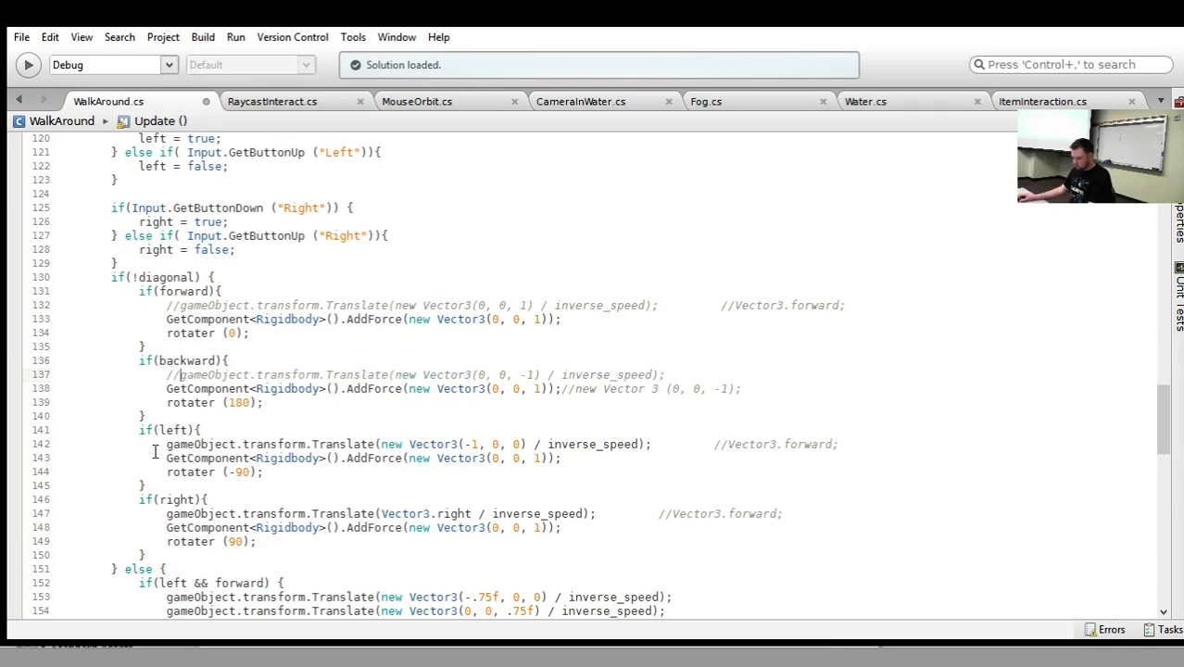
click(167, 444)
text(//)
click(167, 513)
text(//)
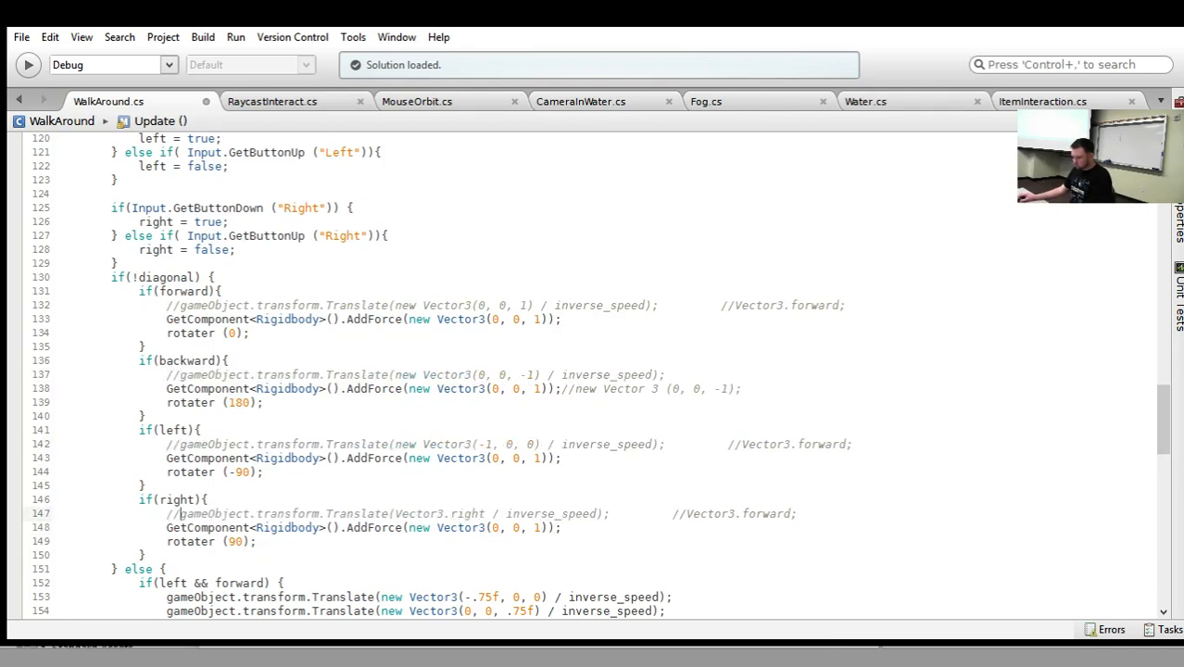
Set the backward block's AddForce vector to (0, 0, -1).
click(533, 389)
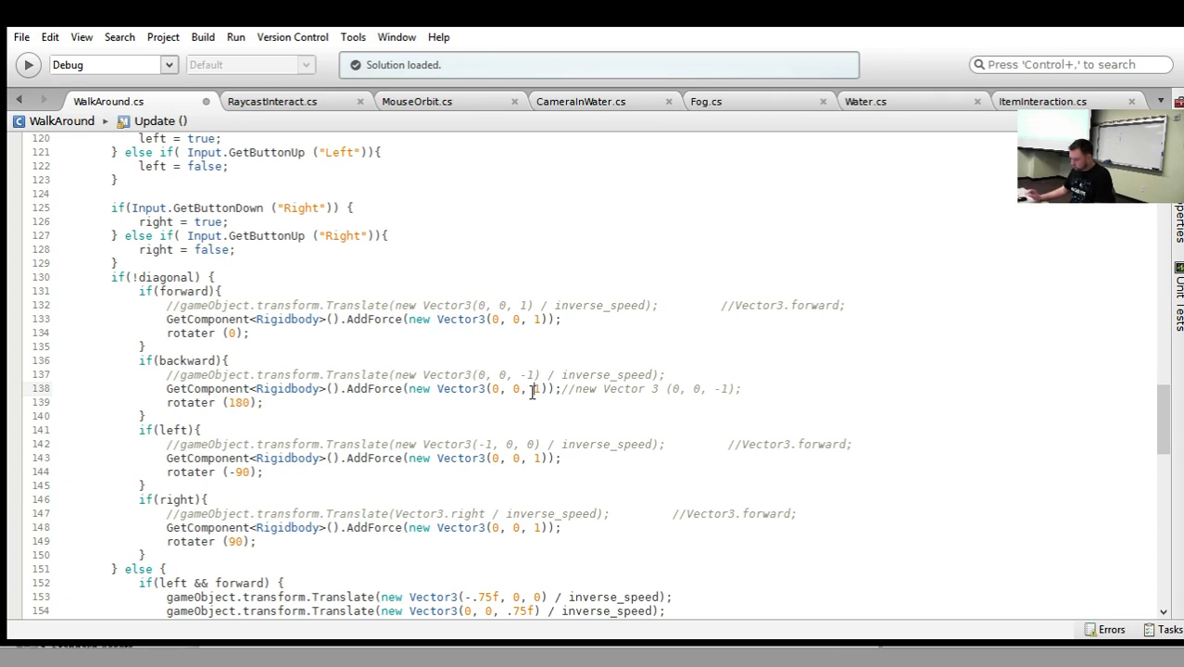
text(-1)
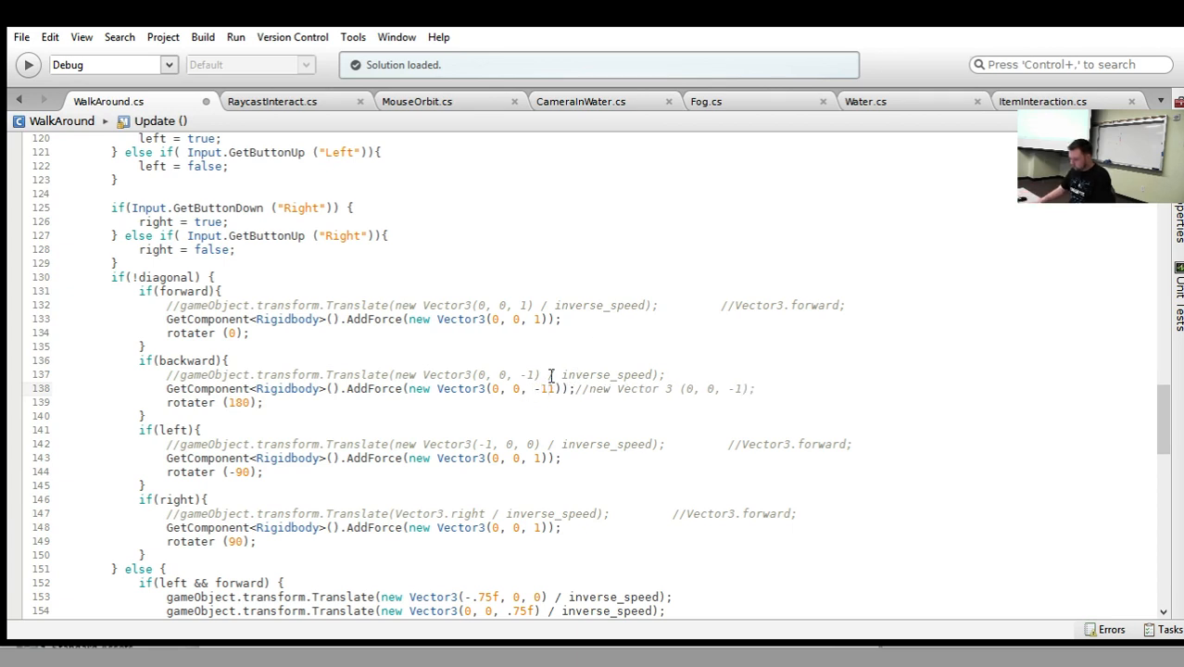
key(BackSpace)
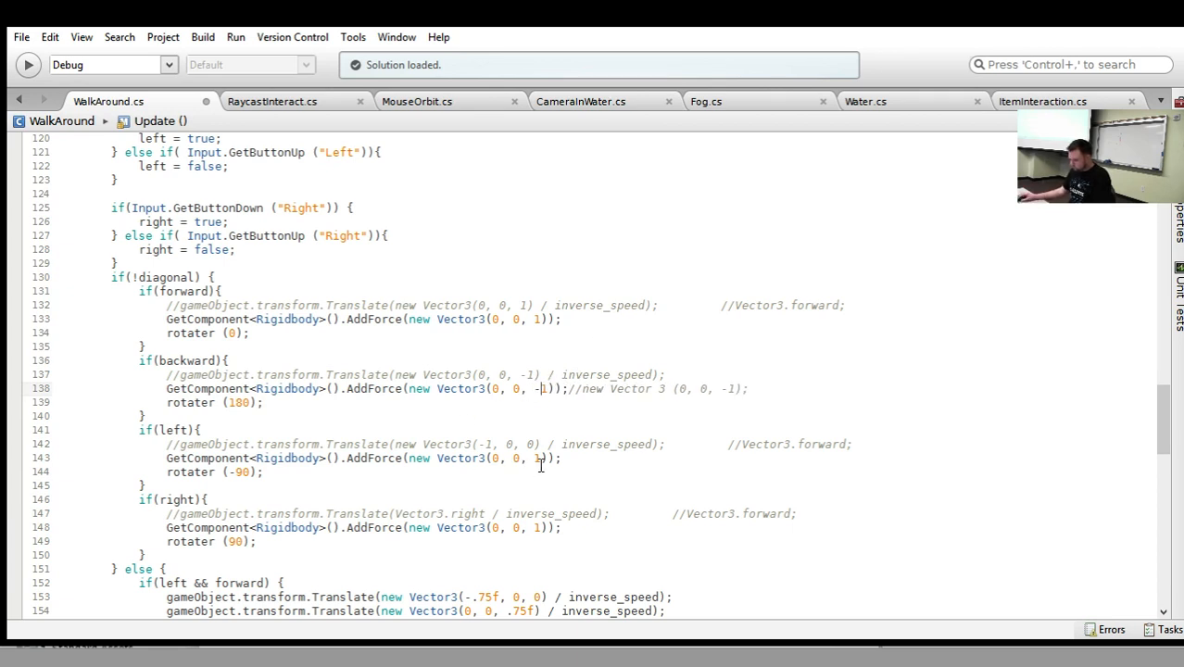
Set the left block's AddForce vector to (-1, 0, 0).
click(497, 458)
key(BackSpace)
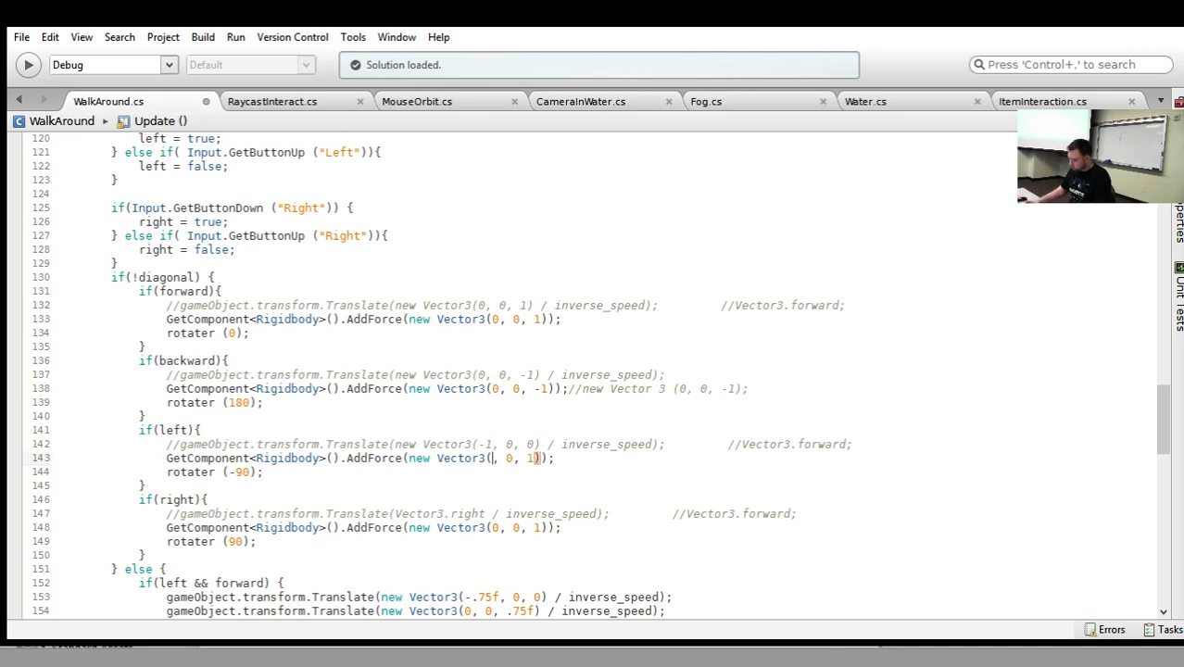
text(-1)
key(Right)
key(Right)
key(Right)
key(Right)
key(Right)
key(Right)
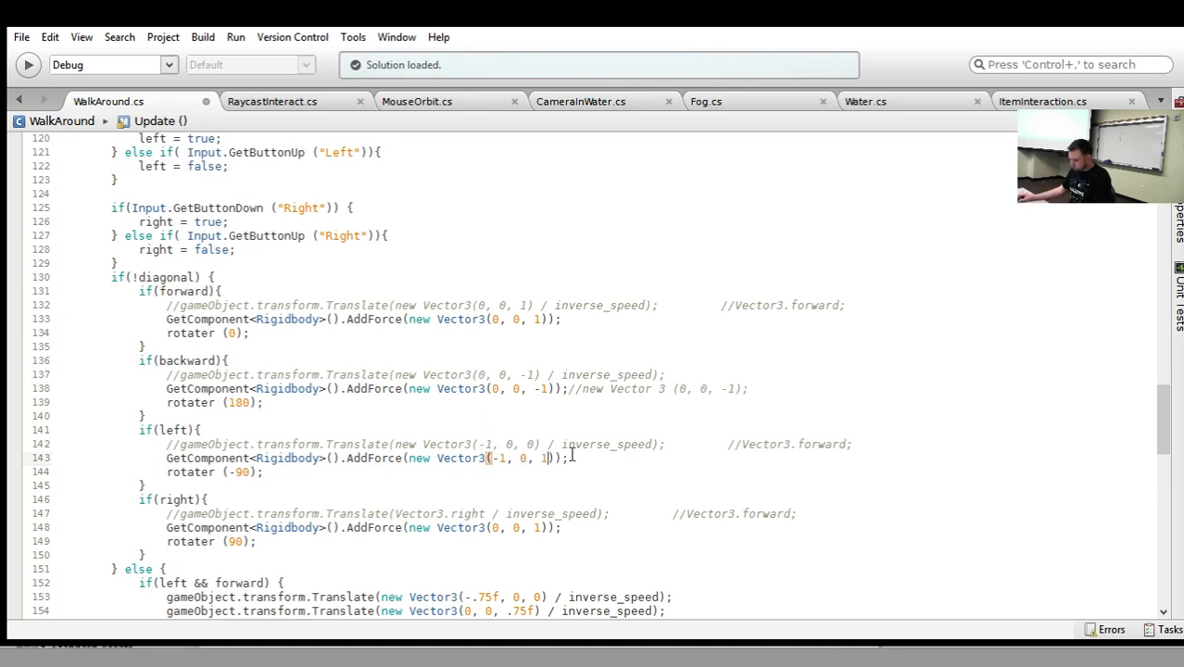
key(BackSpace)
text(0)
Set the right block's AddForce vector to (1, 0, 0).
click(545, 527)
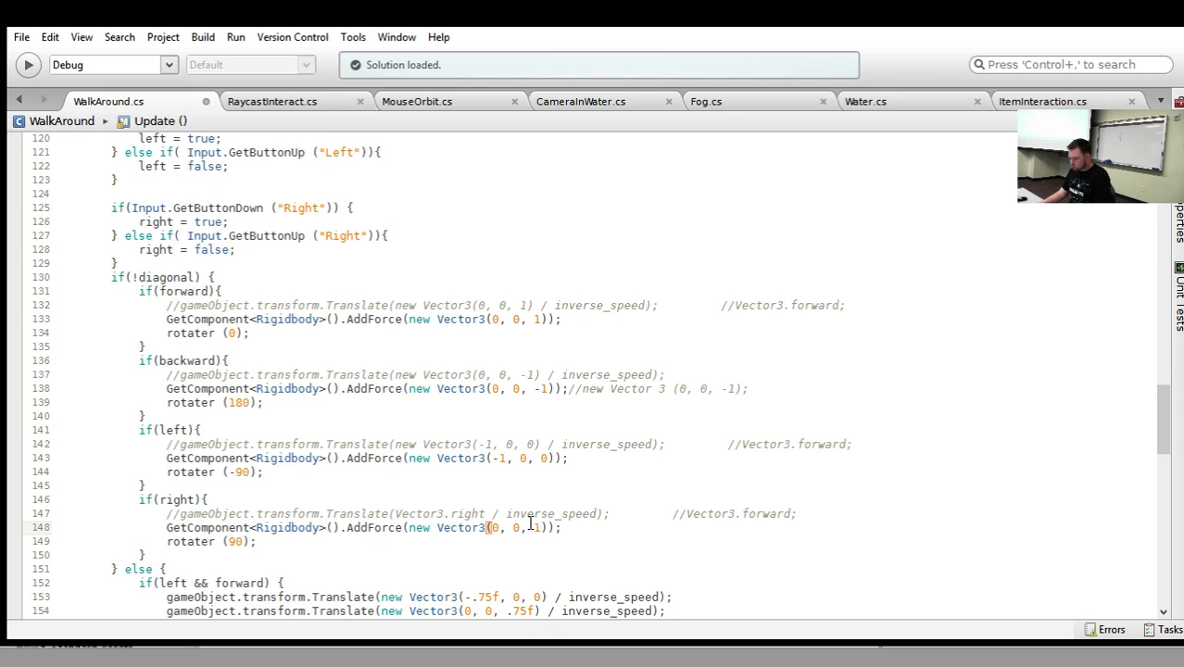
key(BackSpace)
text(0)
key(BackSpace)
text(1)
click(574, 395)
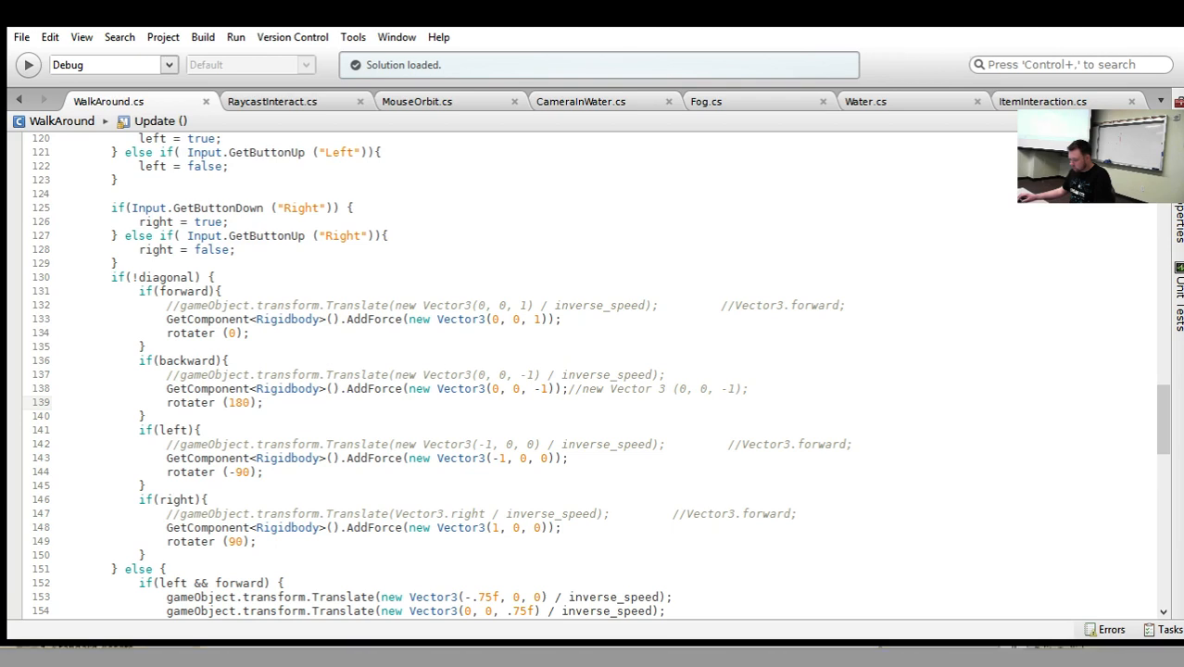
Raise the force strength to (0, 0, 20) in the forward block and (0, 0, -20) in the backward block.
click(540, 319)
key(BackSpace)
text(20)
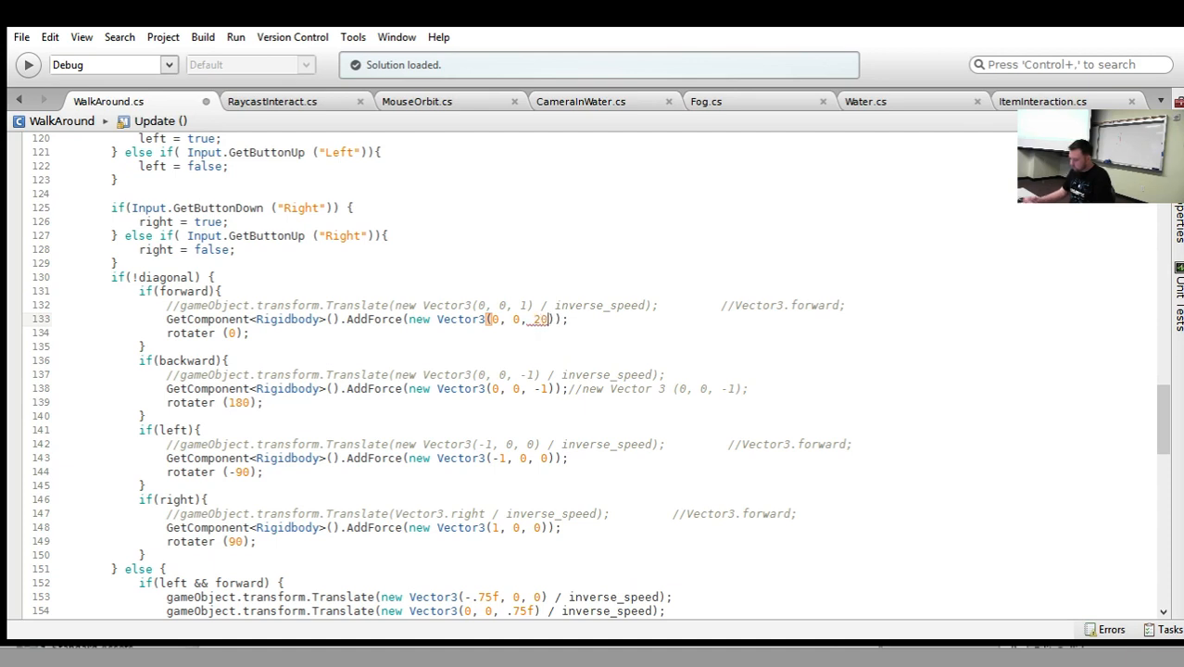
click(531, 381)
key(Delete)
text(20)
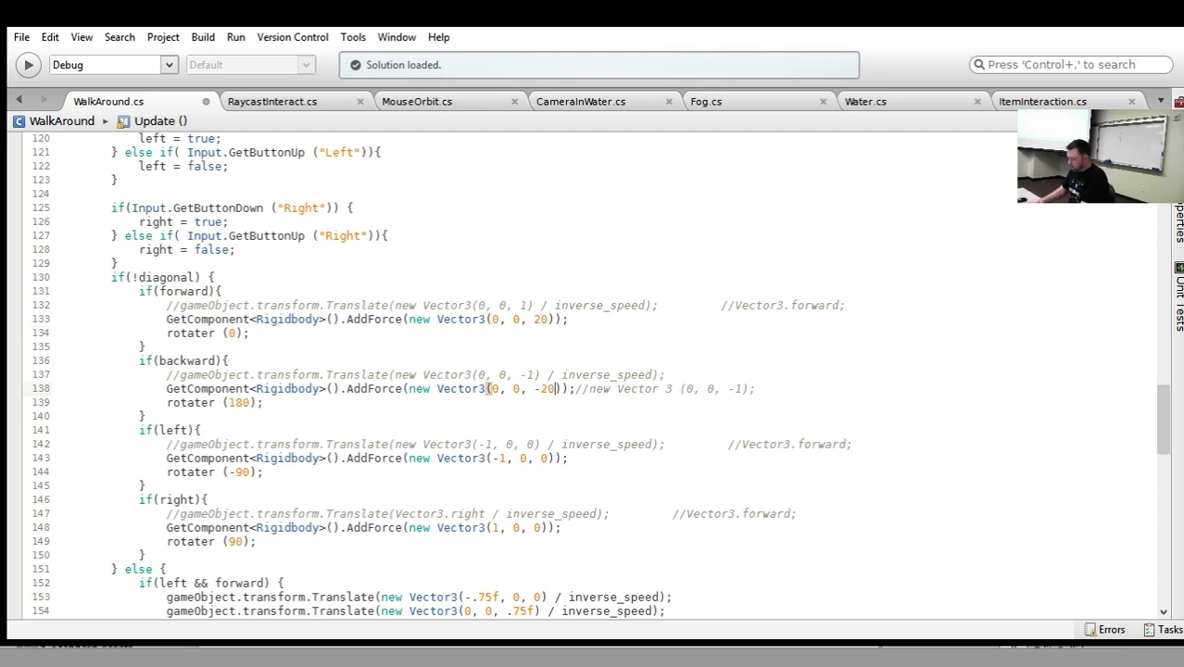
Raise the force strength to (-20, 0, 0) in the left block and (20, 0, 0) in the right block.
click(508, 457)
key(BackSpace)
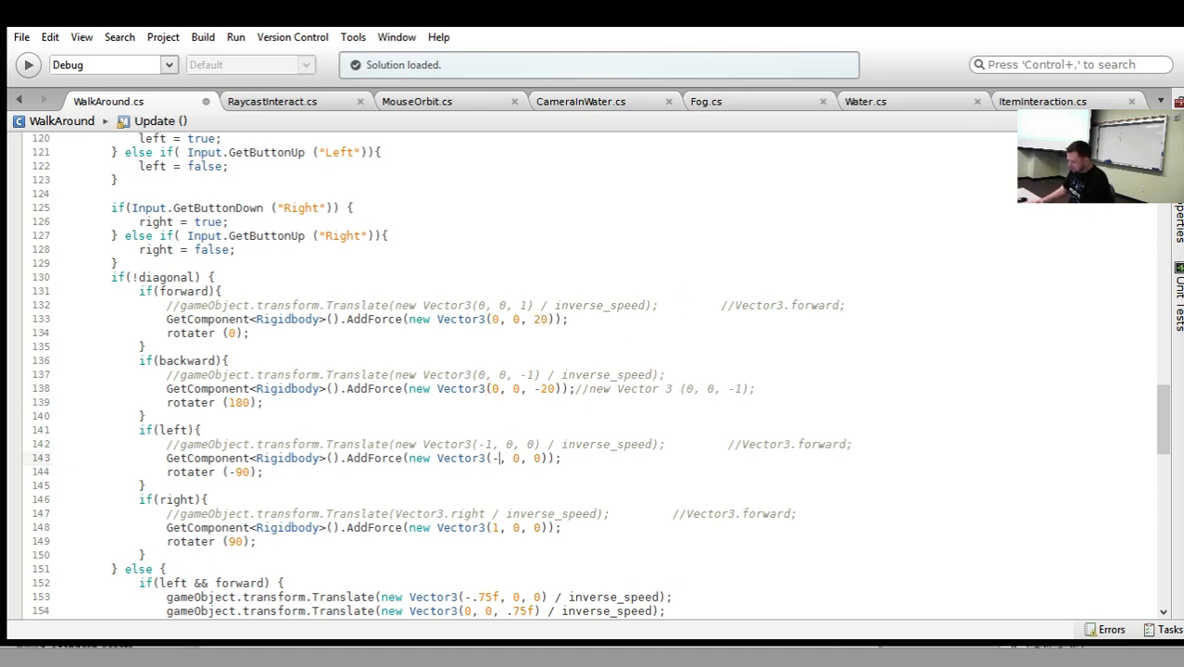
text(20)
click(501, 528)
key(BackSpace)
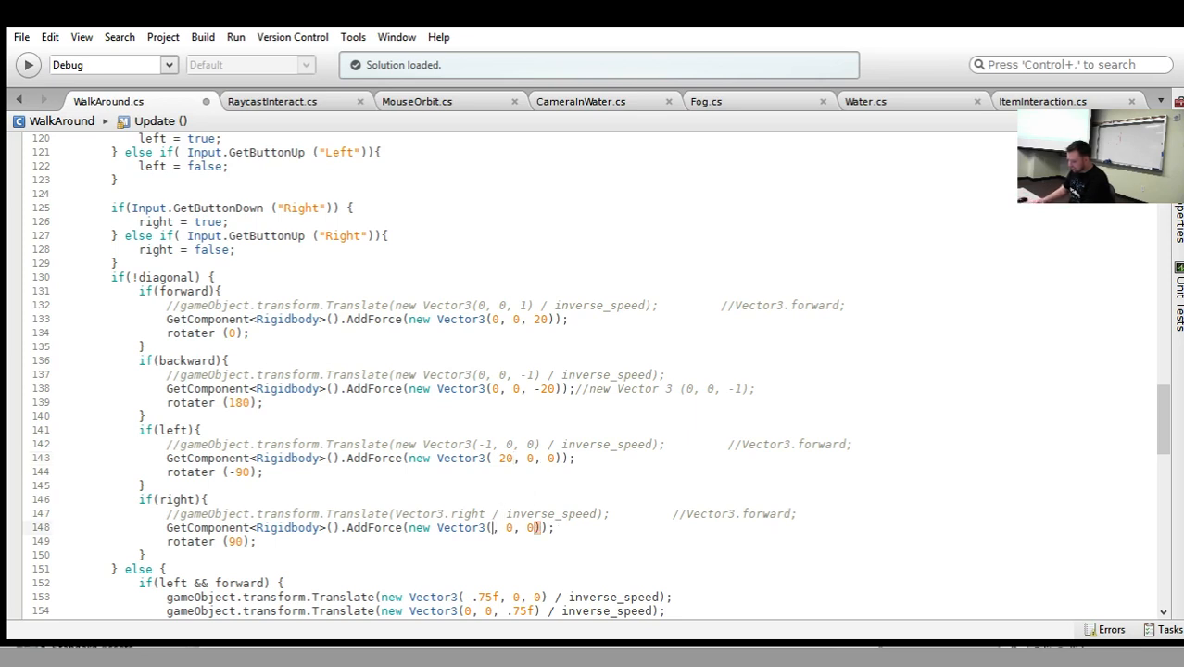
text(20)
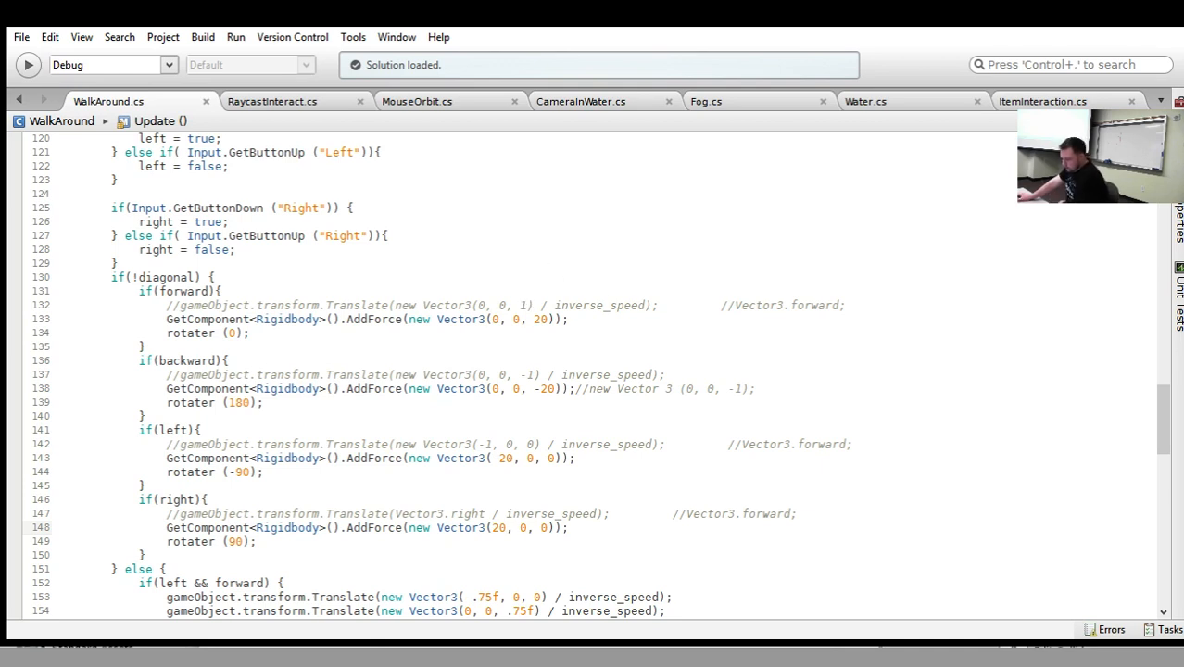
Replace the forward block's AddForce vector with mesh.transform.forward * 20 and save the WalkAround script.
click(582, 333)
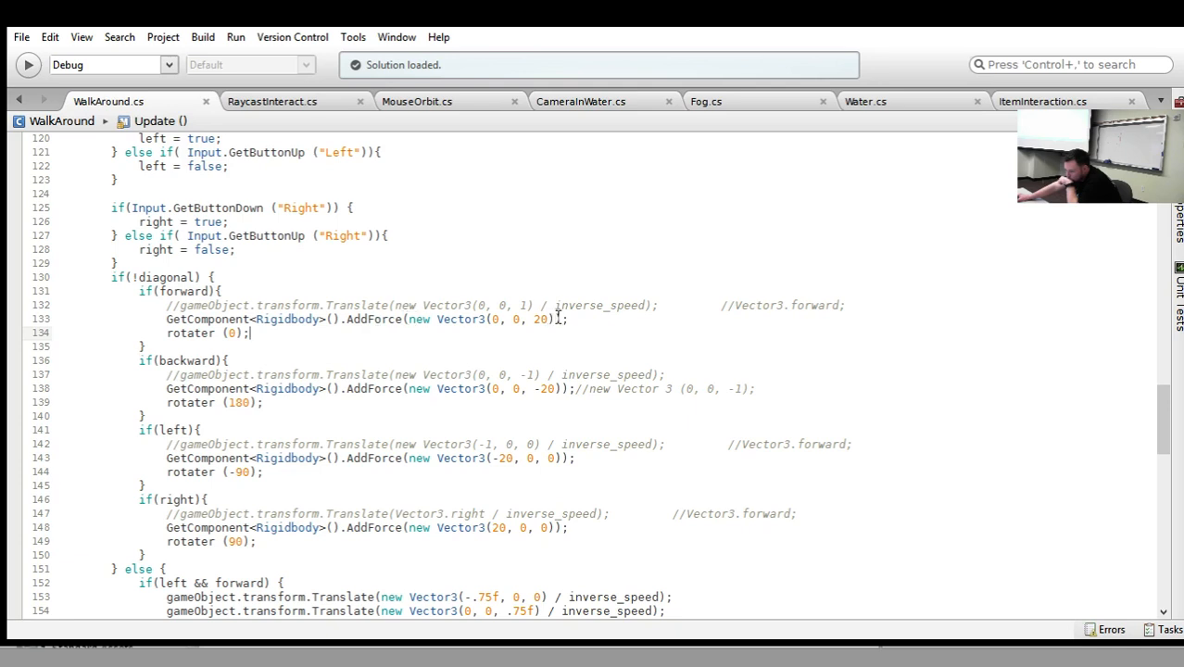
drag(557, 318, 413, 324)
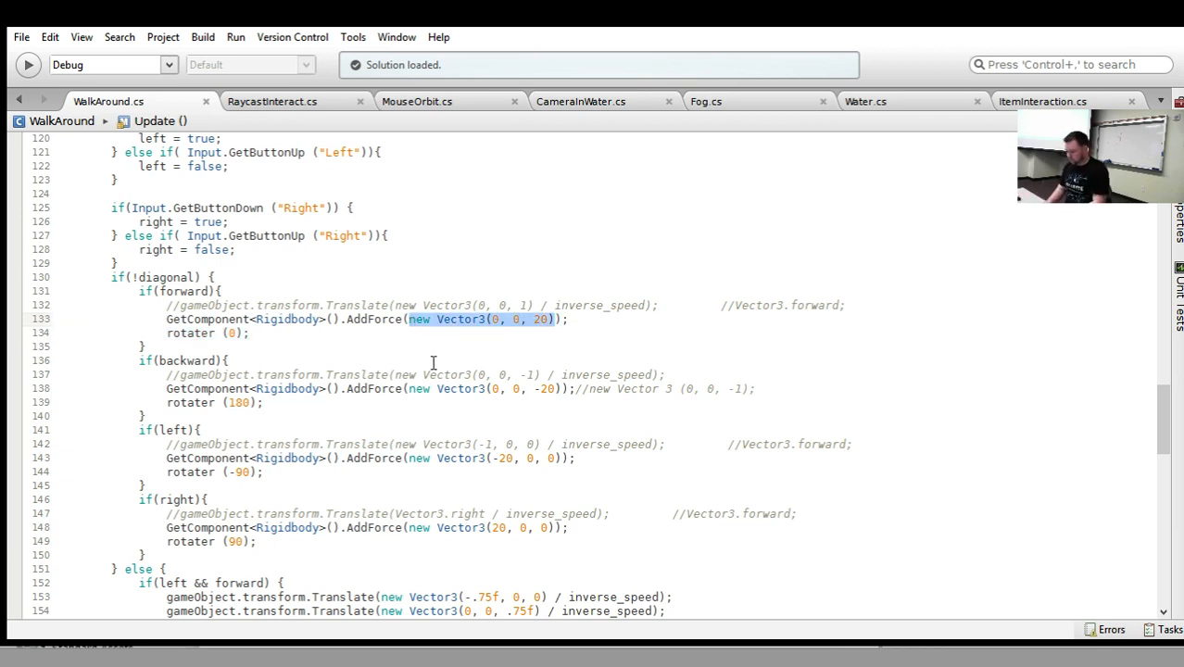
text(mesh.tr)
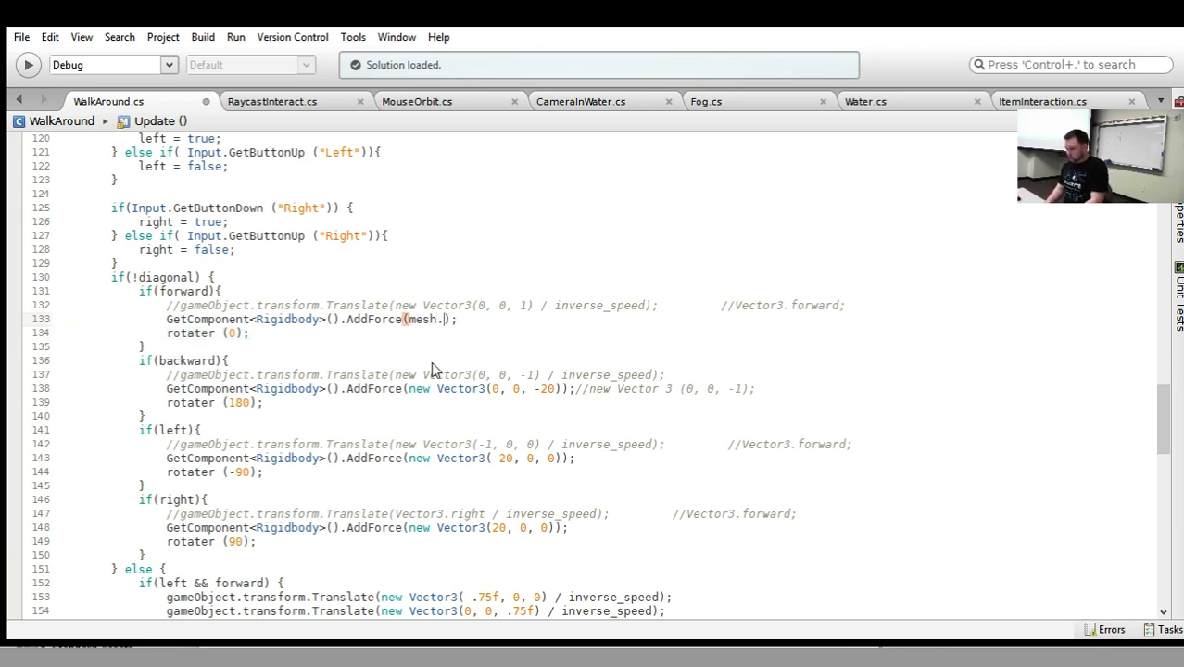
text(ansform)
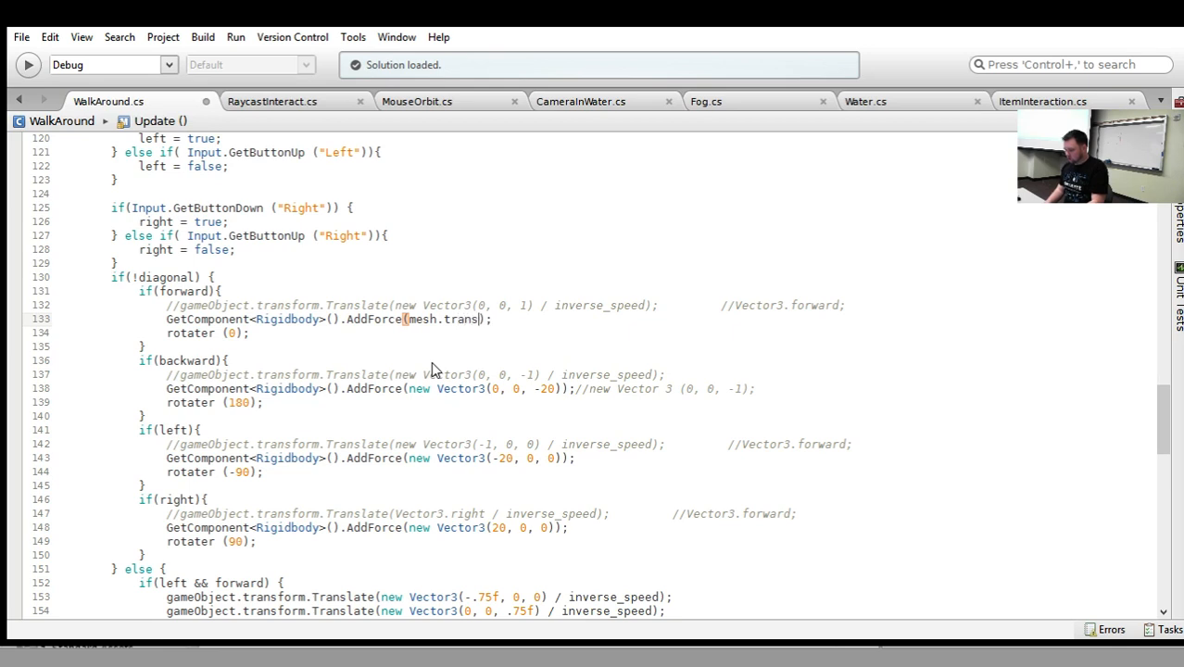
text(.forward)
click(620, 353)
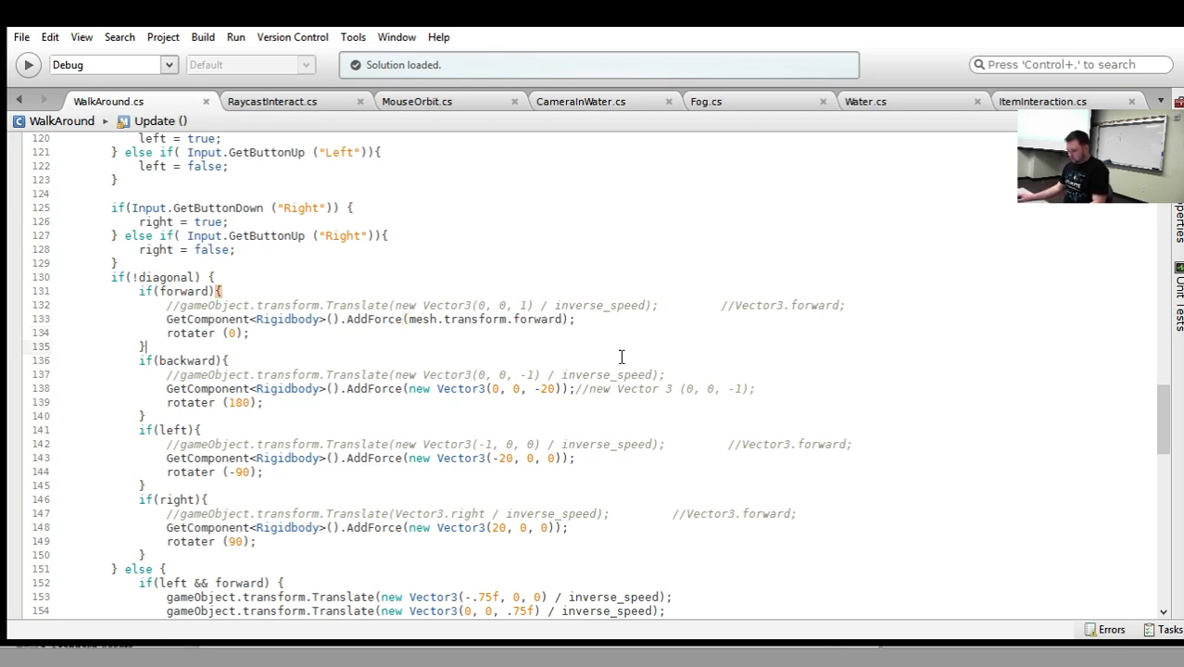
key(ctrl+s)
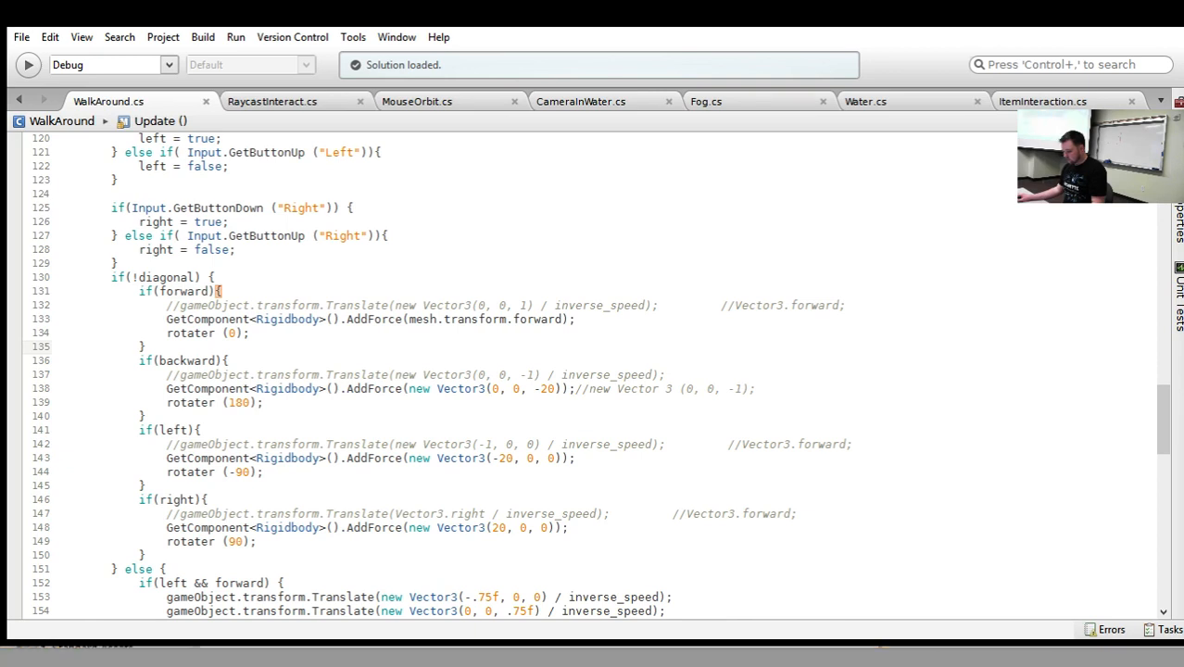
click(563, 319)
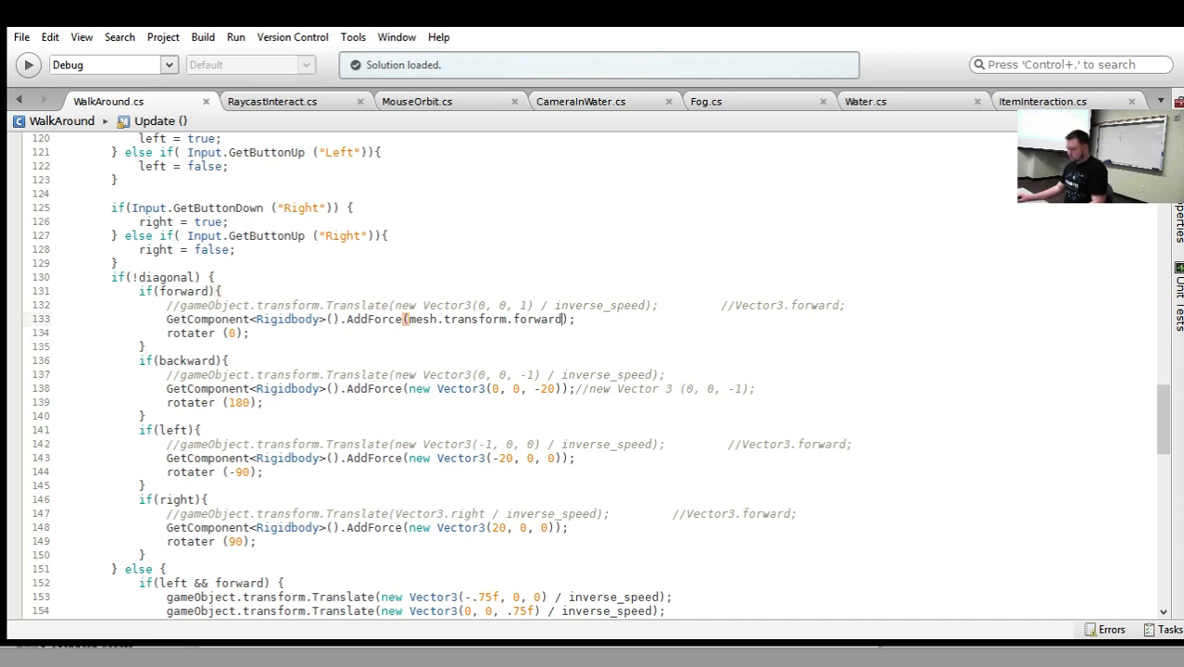
text(* 20)
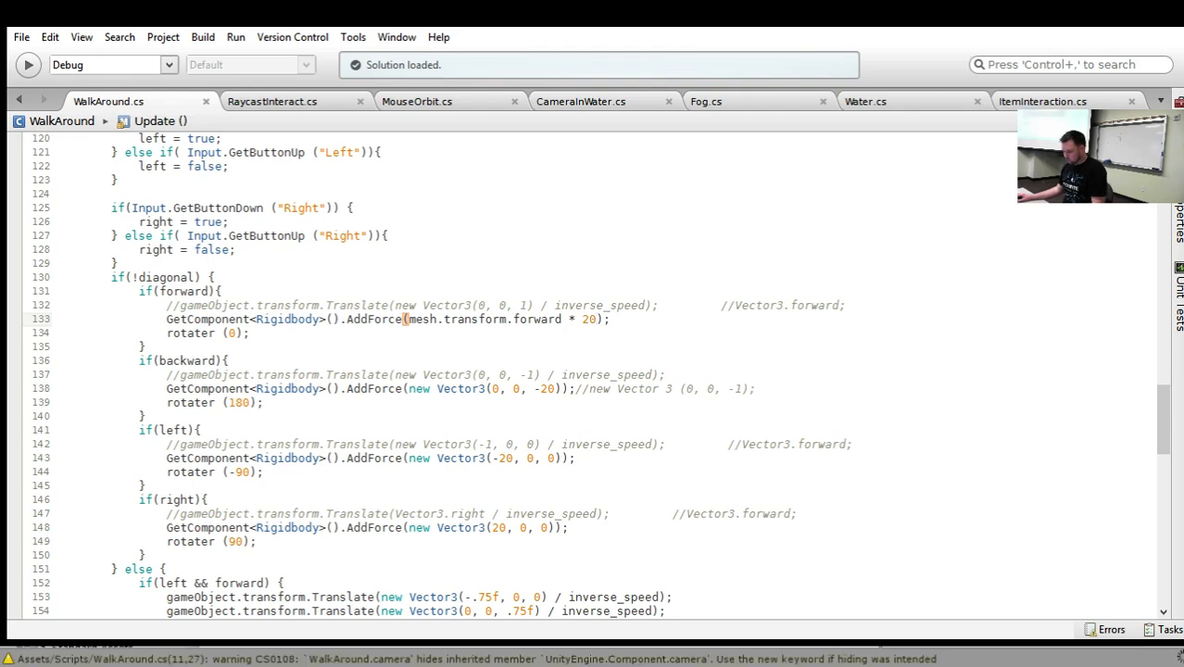
Switch to Unity, play the game, walk the player against the house walls and through the doorway, and stop the game.
key(alt+Tab)
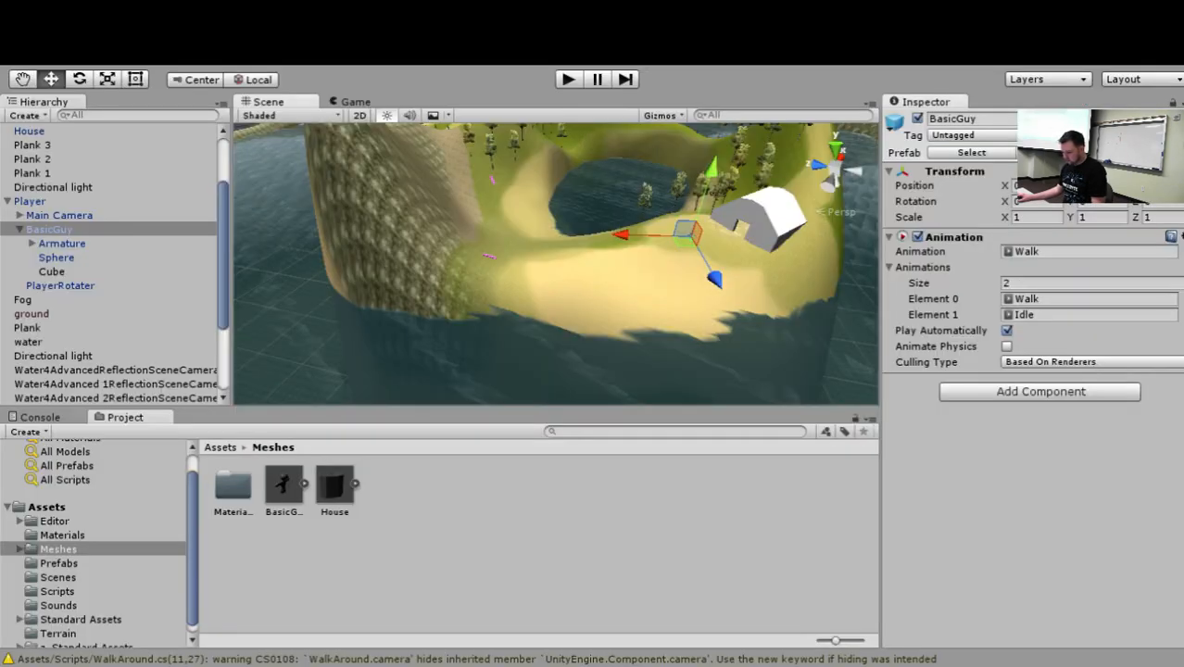
click(569, 79)
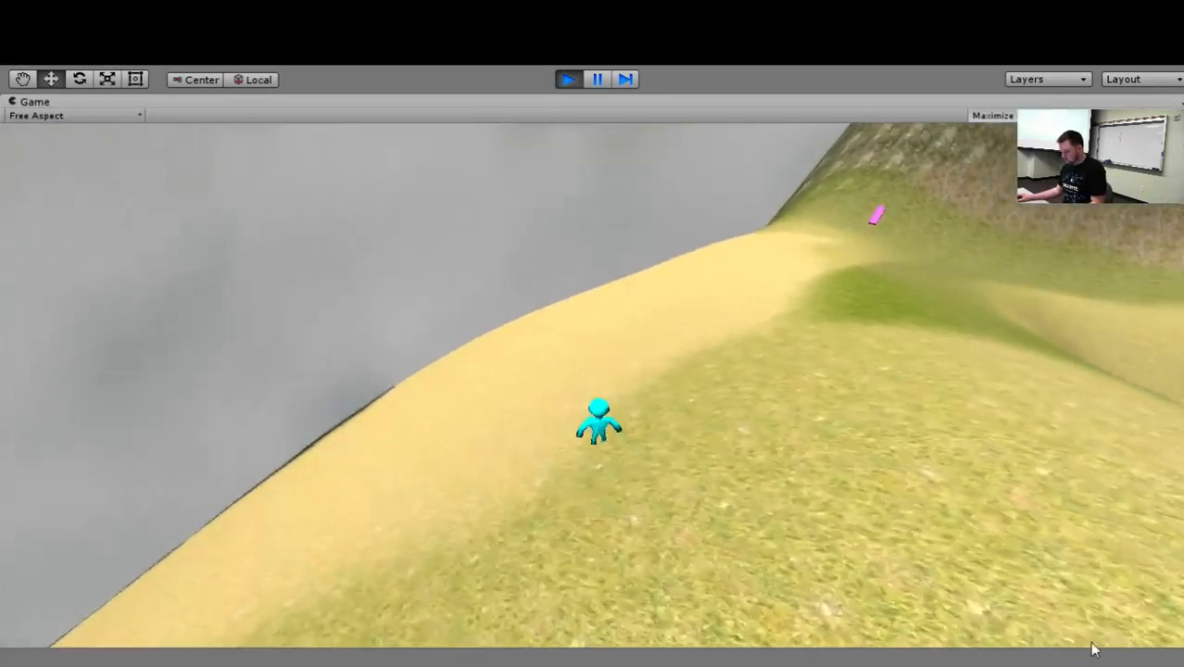
key(w)
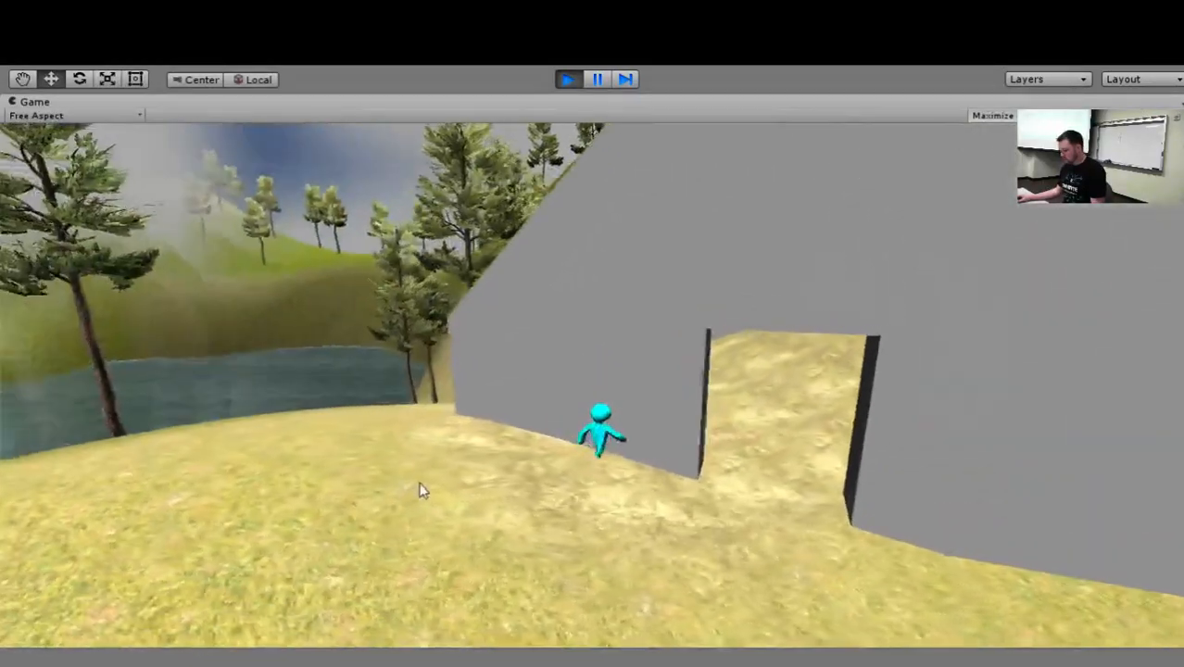
key(w)
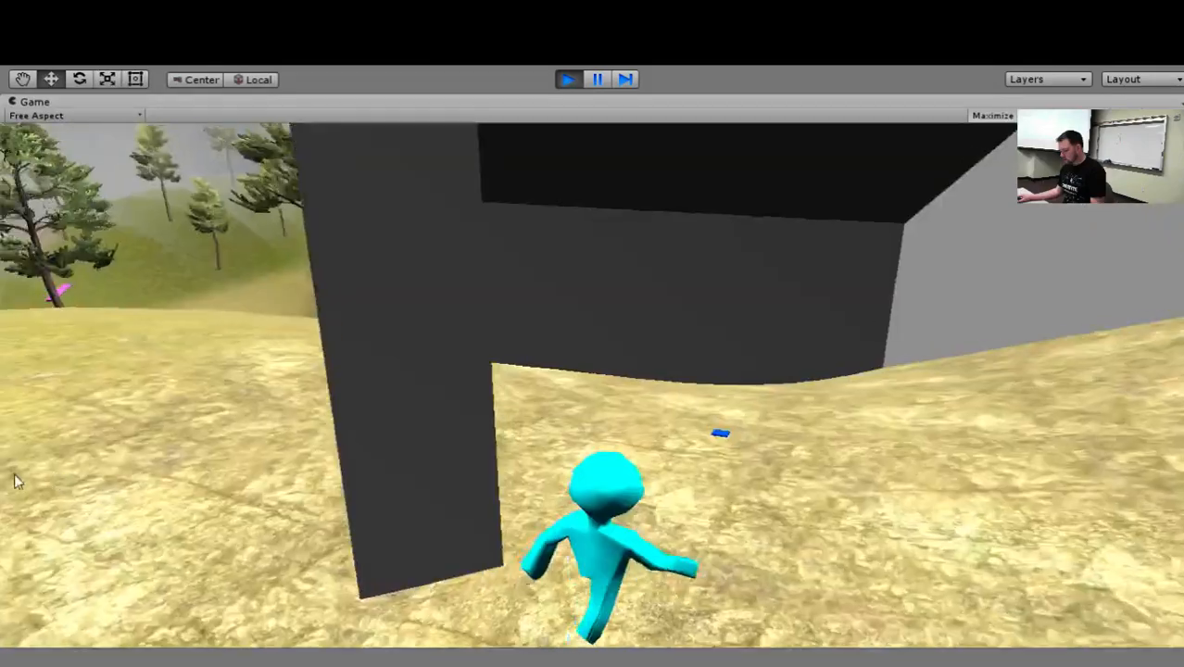
key(w)
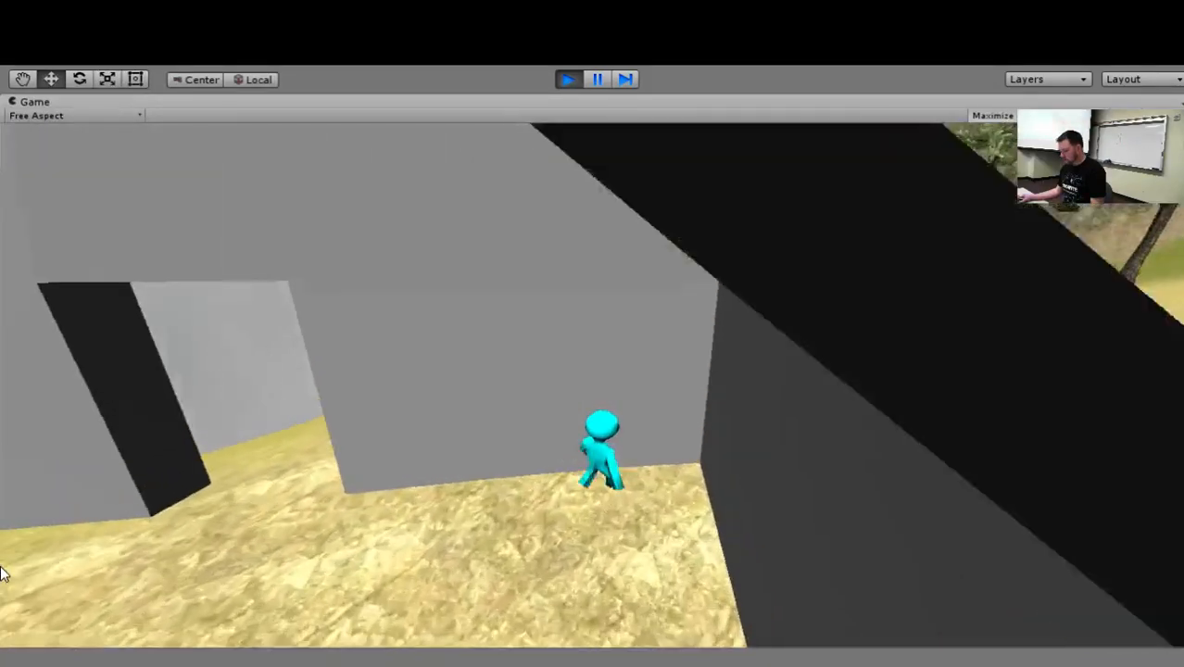
key(w)
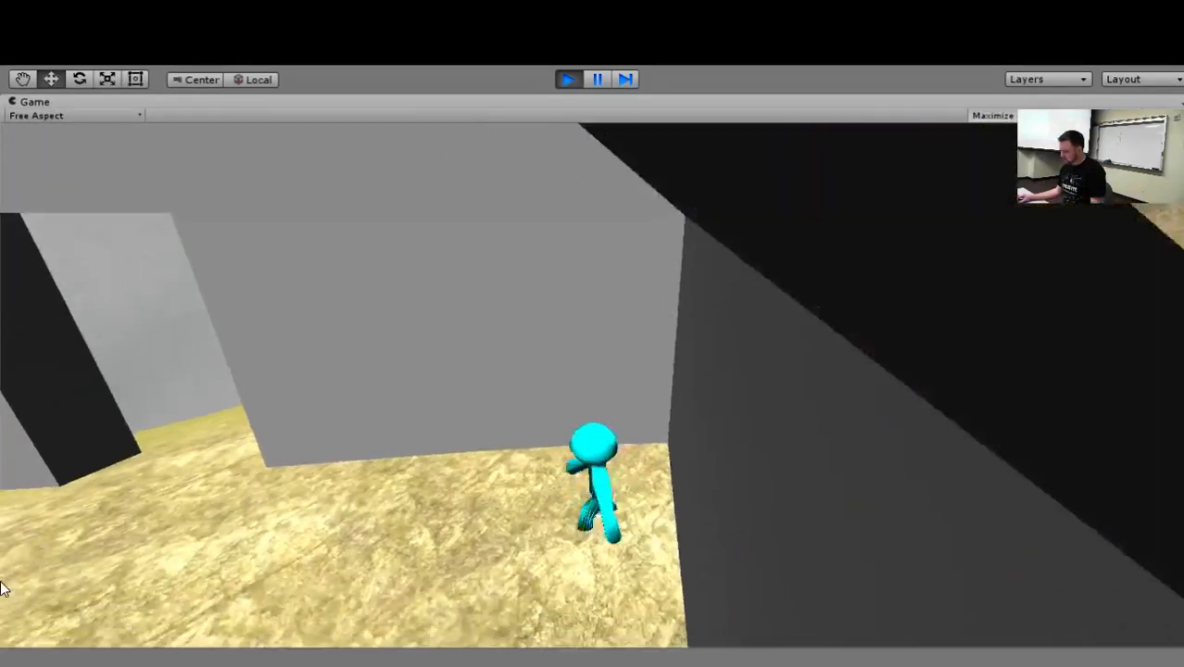
key(w)
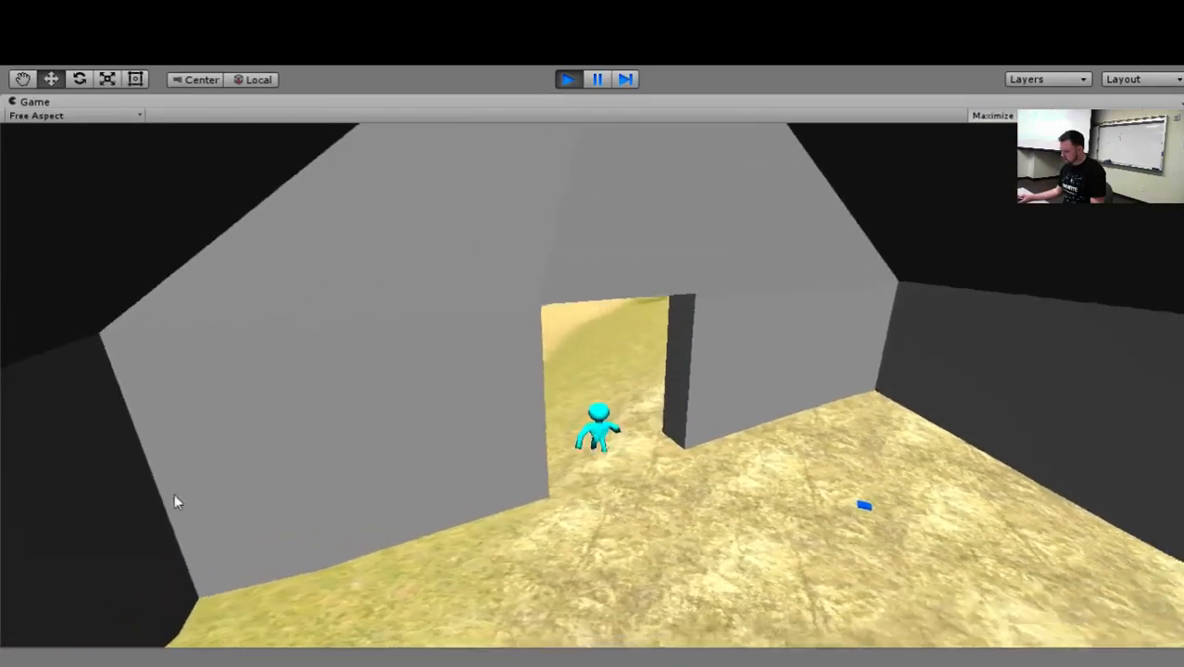
key(w)
click(568, 80)
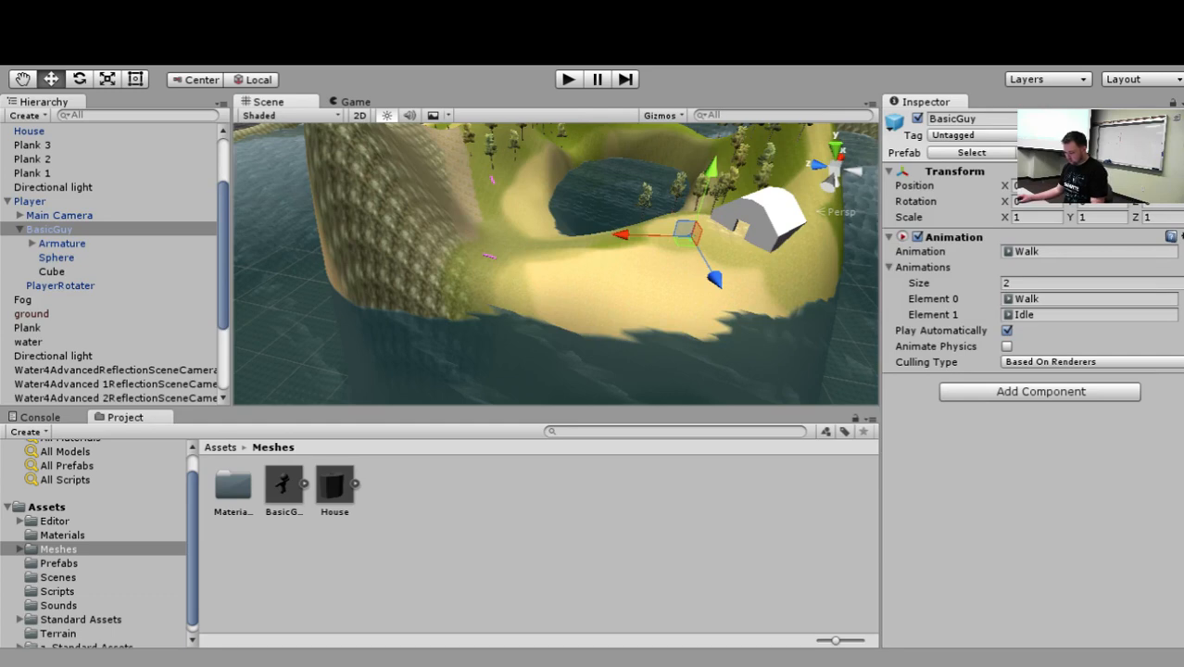
Play the game again, walk the player against the house's front wall beside the doorway, and stop it.
click(566, 80)
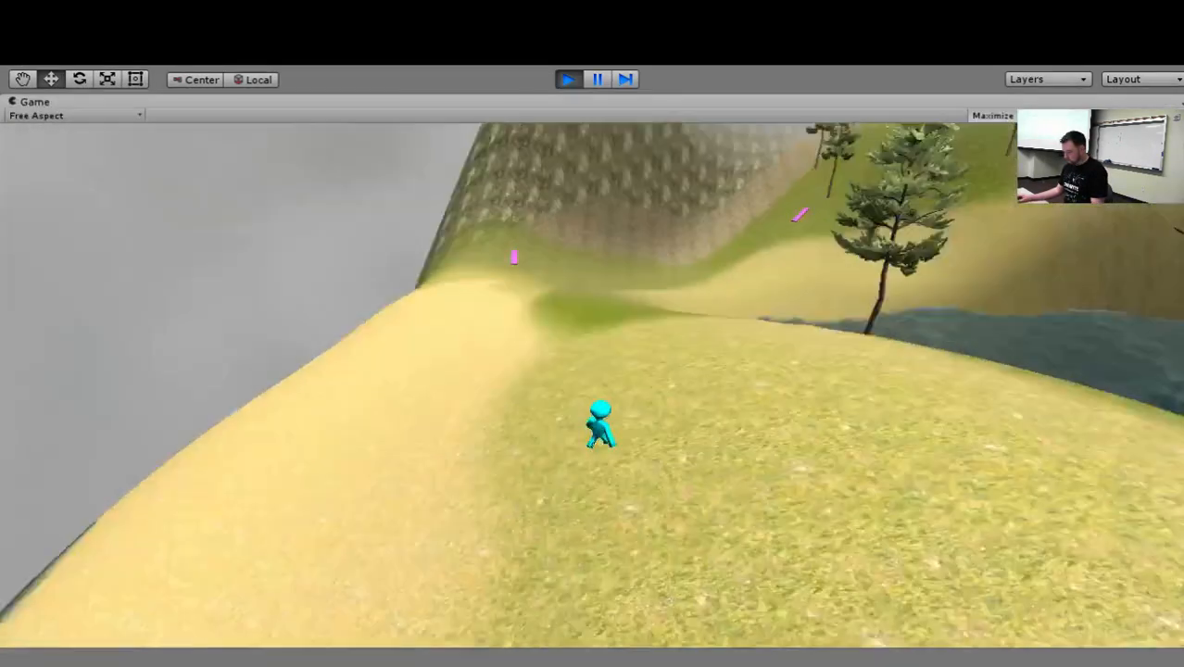
key(w)
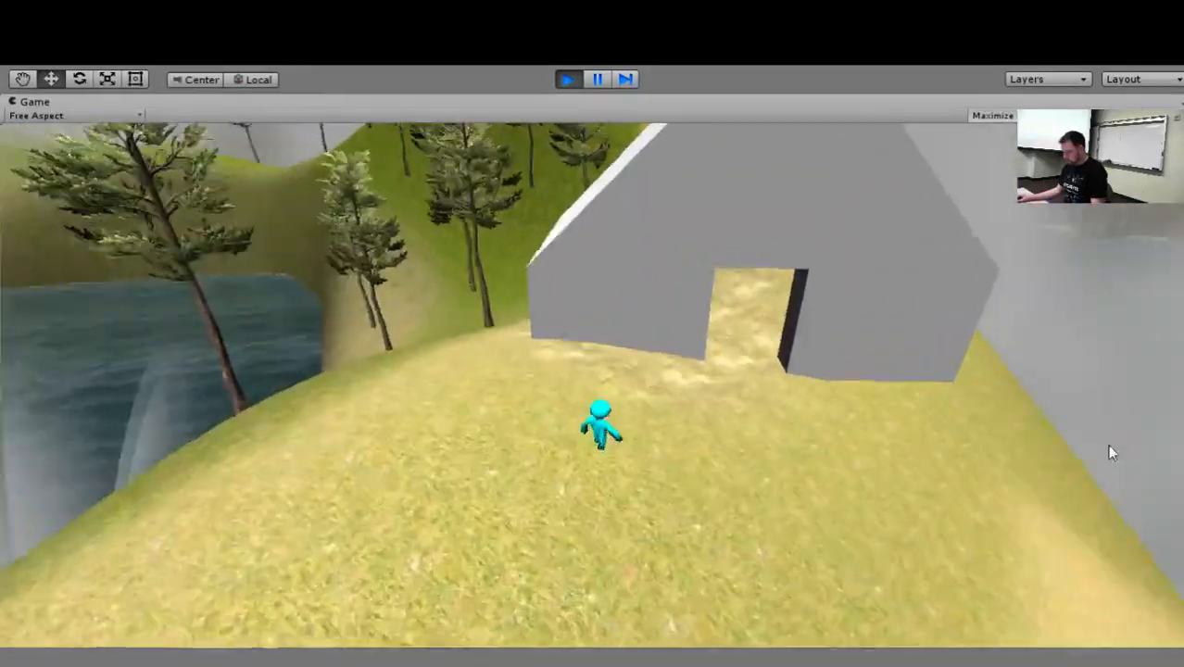
key(w)
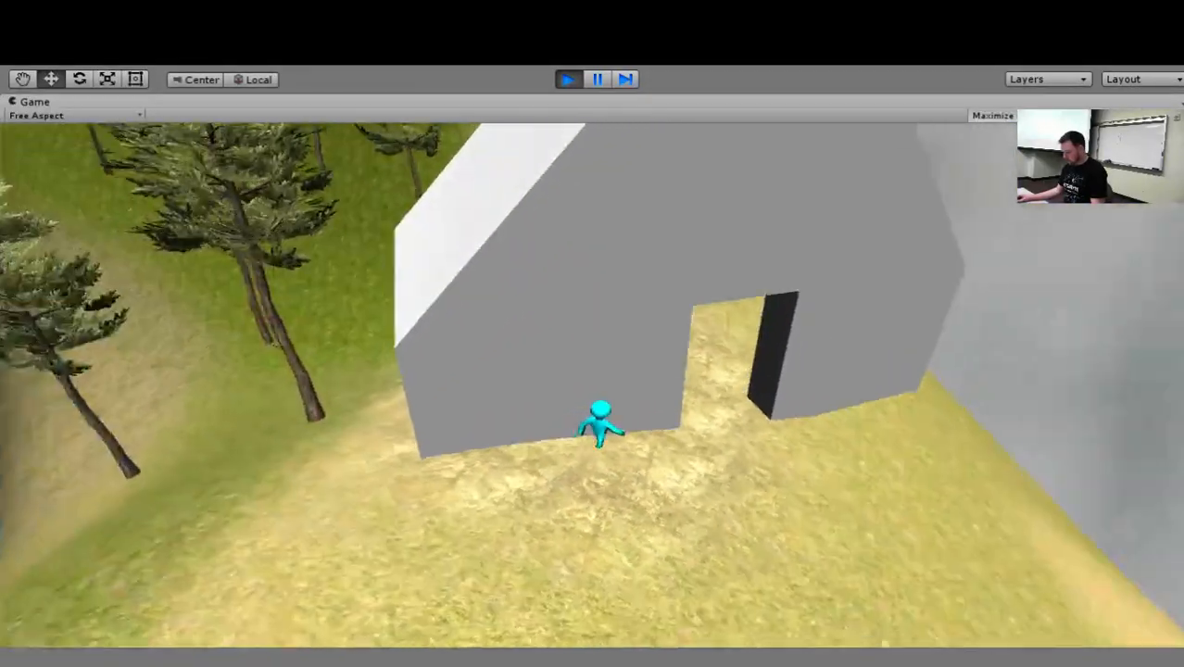
key(w)
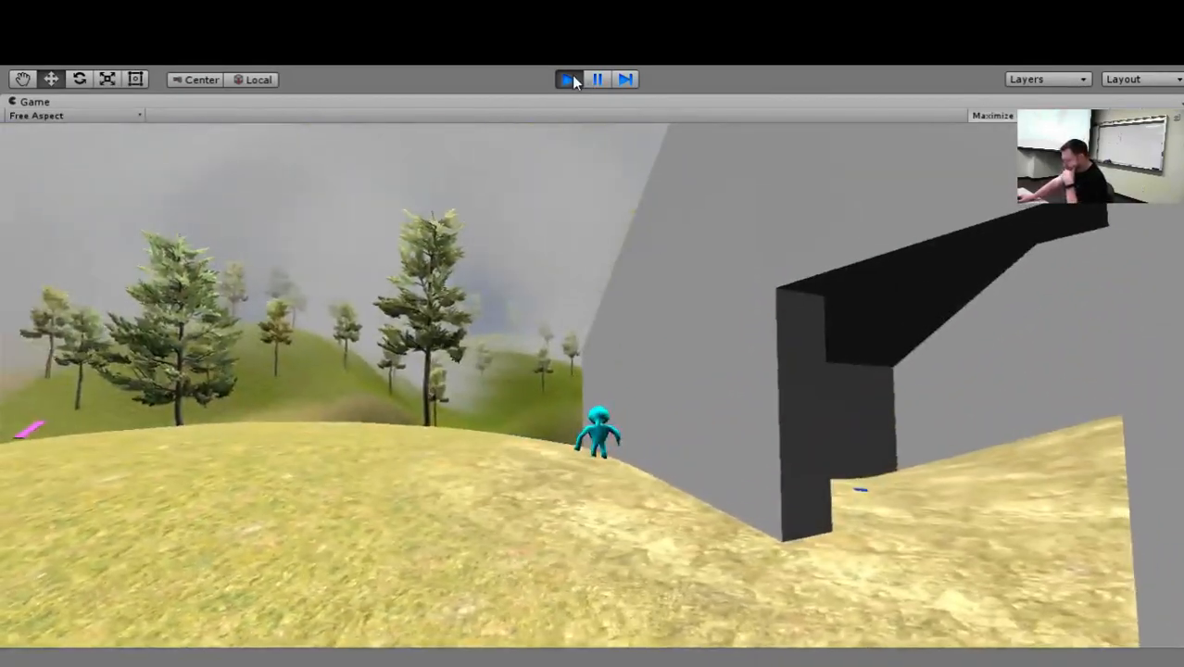
click(568, 78)
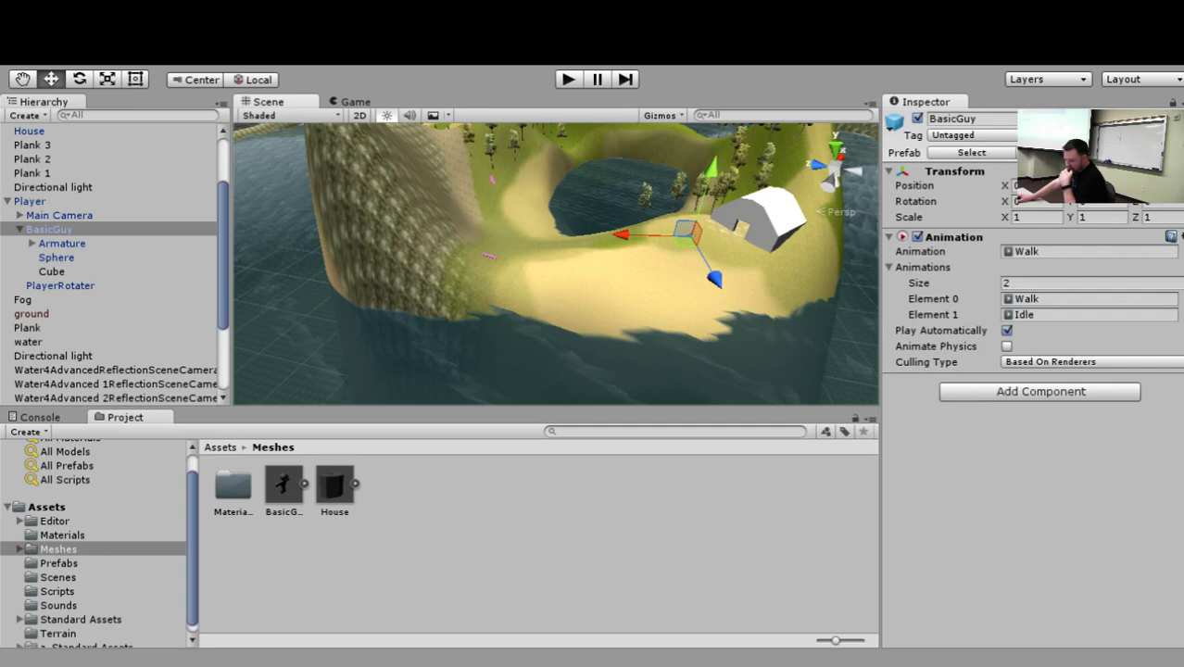
Restart the game and walk the player along the front wall and through the doorway into the house.
click(570, 79)
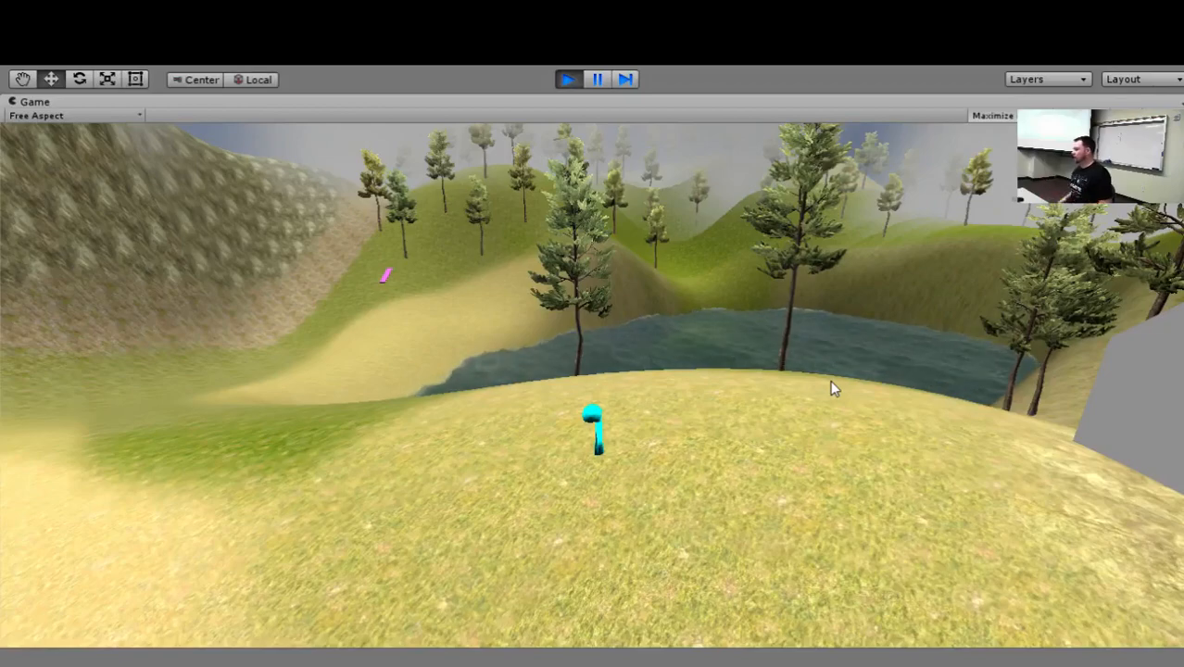
key(w)
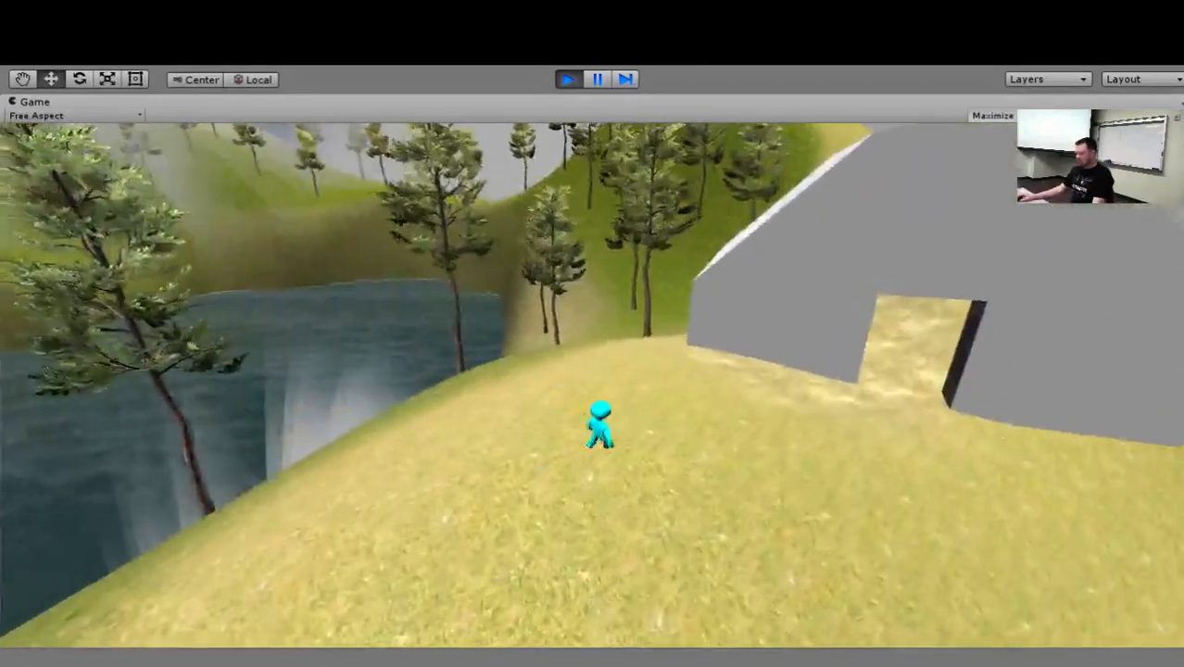
key(w)
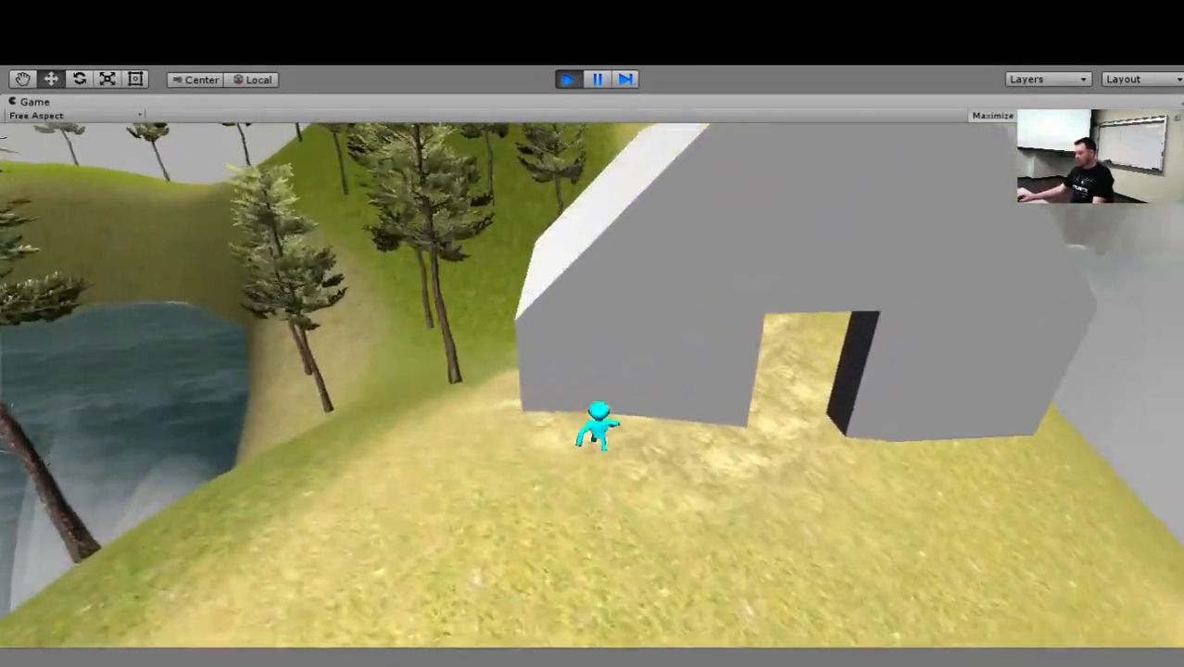
key(w)
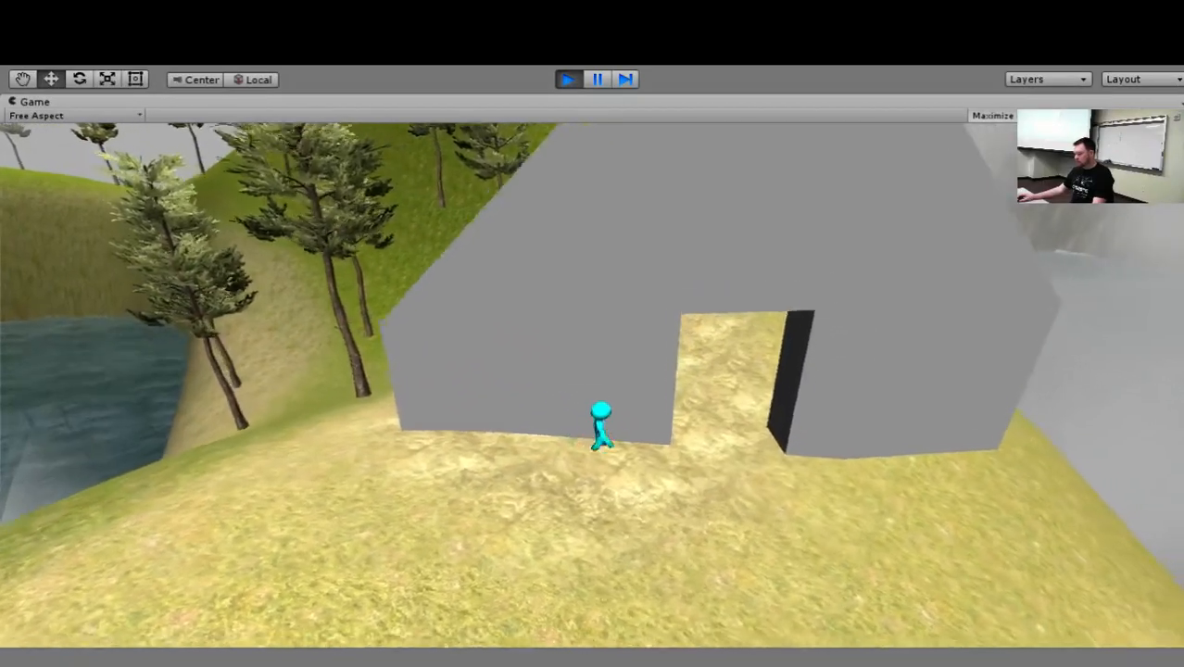
key(w)
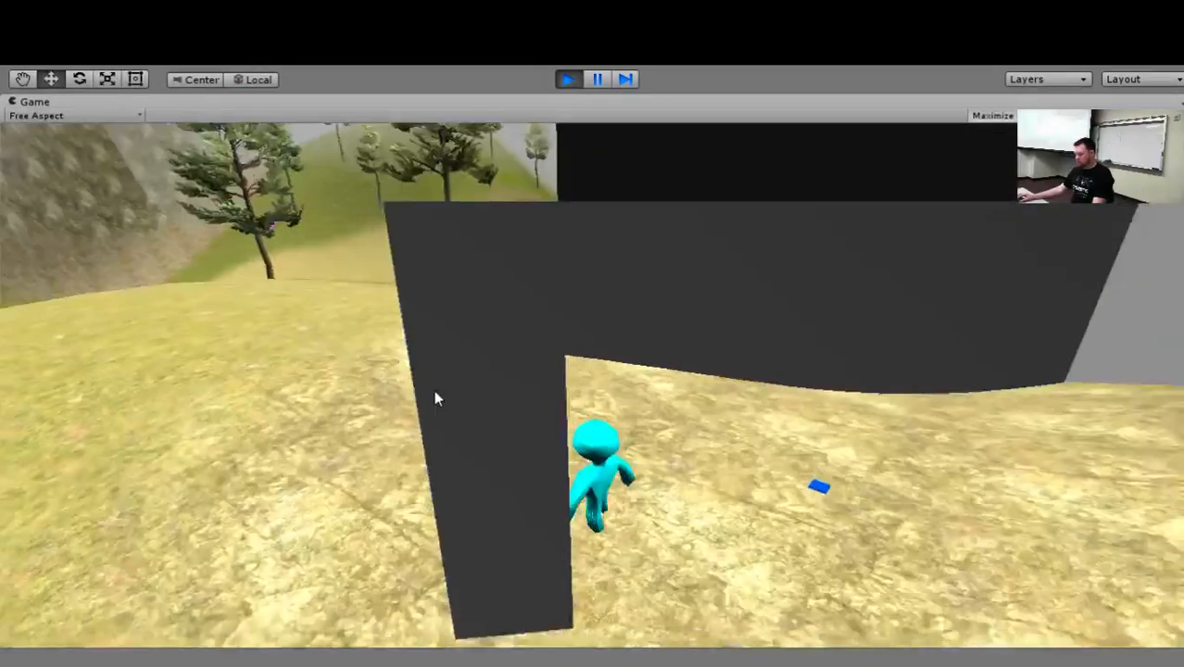
key(w)
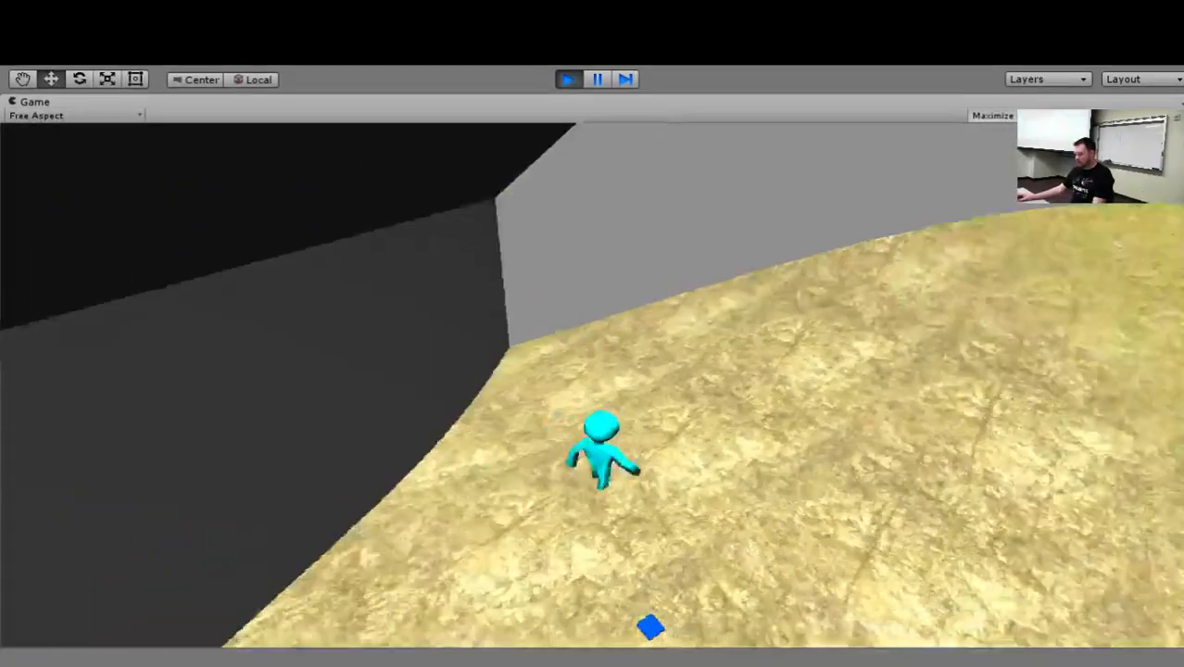
Move the player sideways, forward and backward inside the house to test collision with the back wall and corner.
key(d)
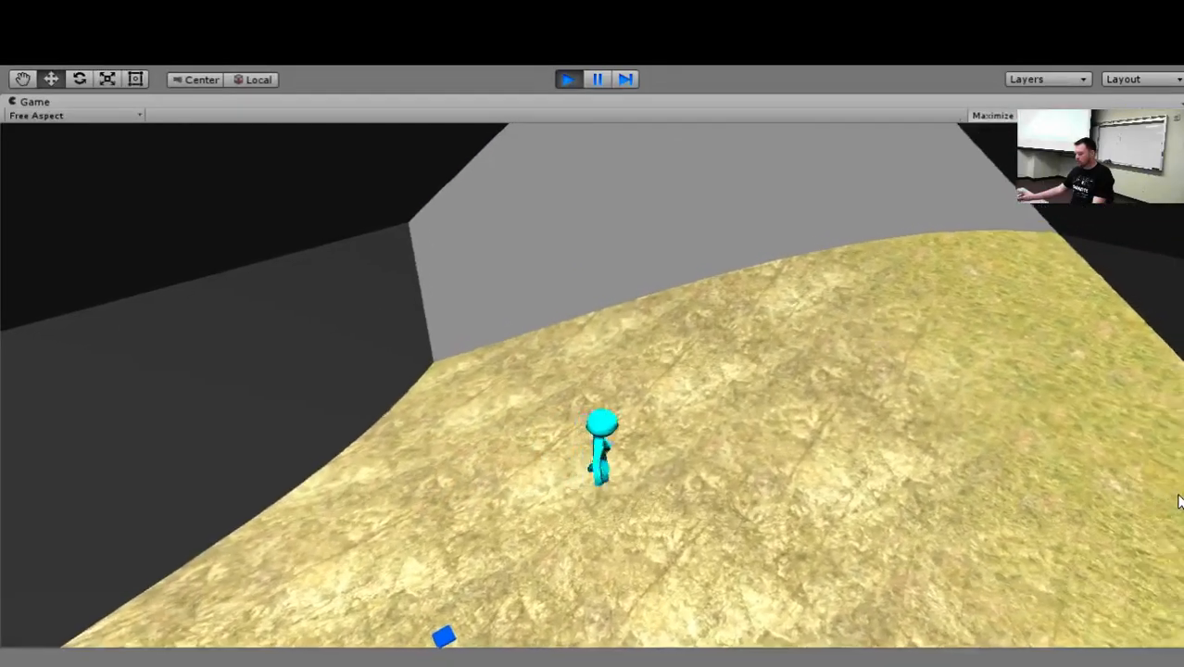
key(a)
key(d)
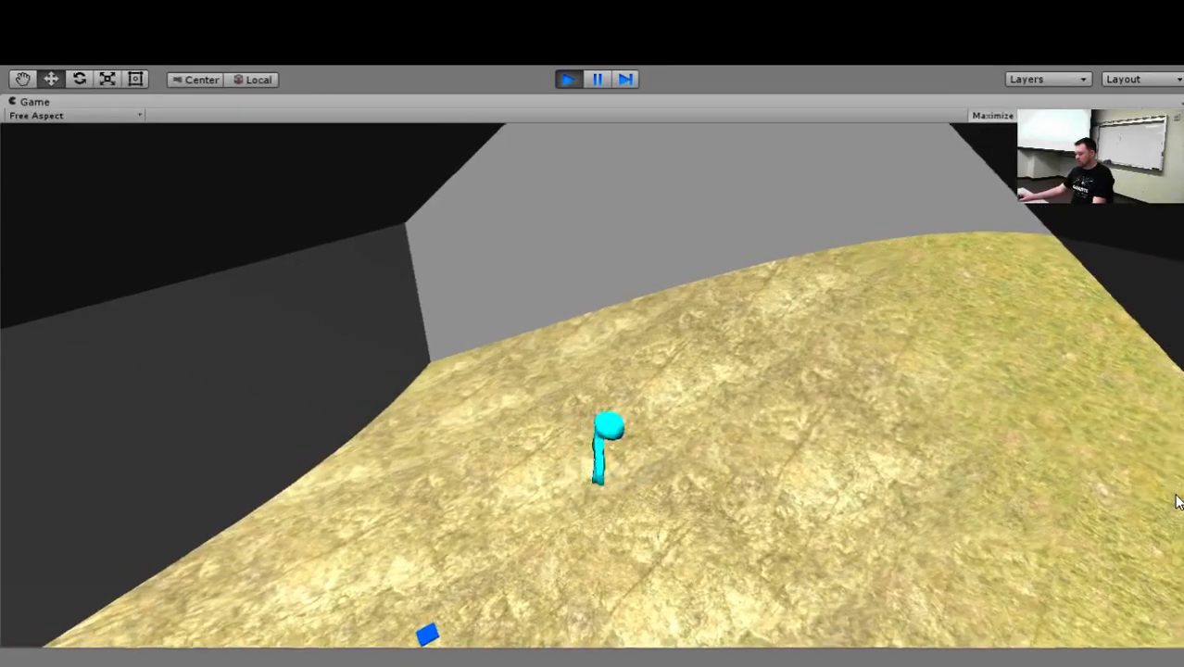
key(w)
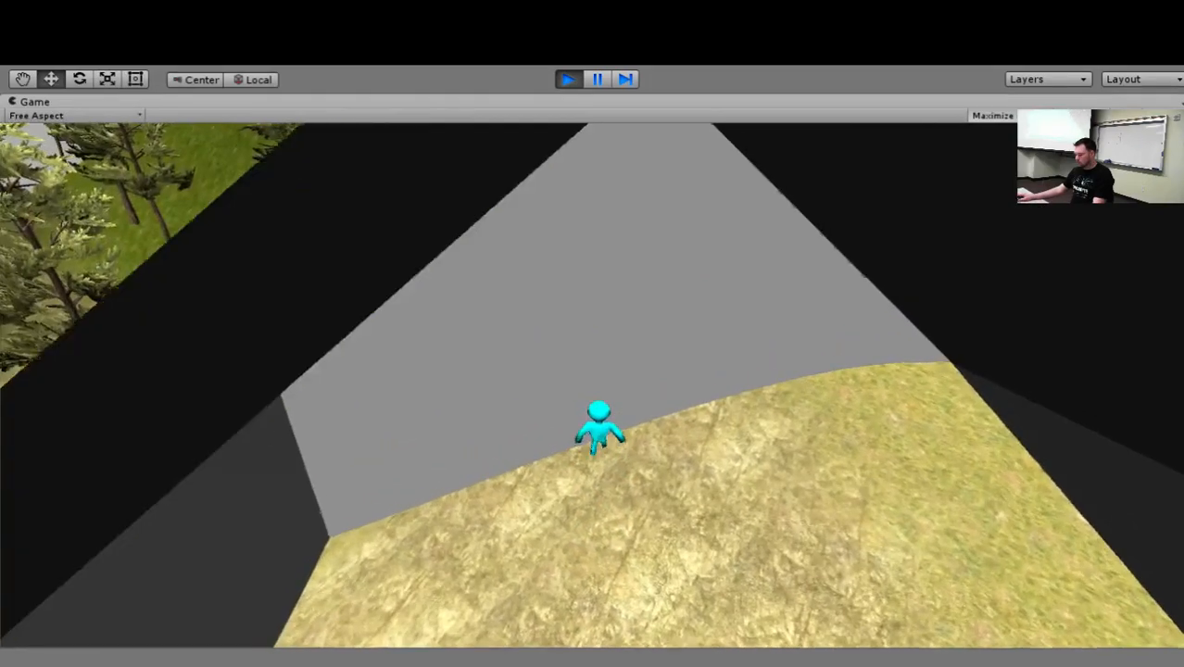
key(d)
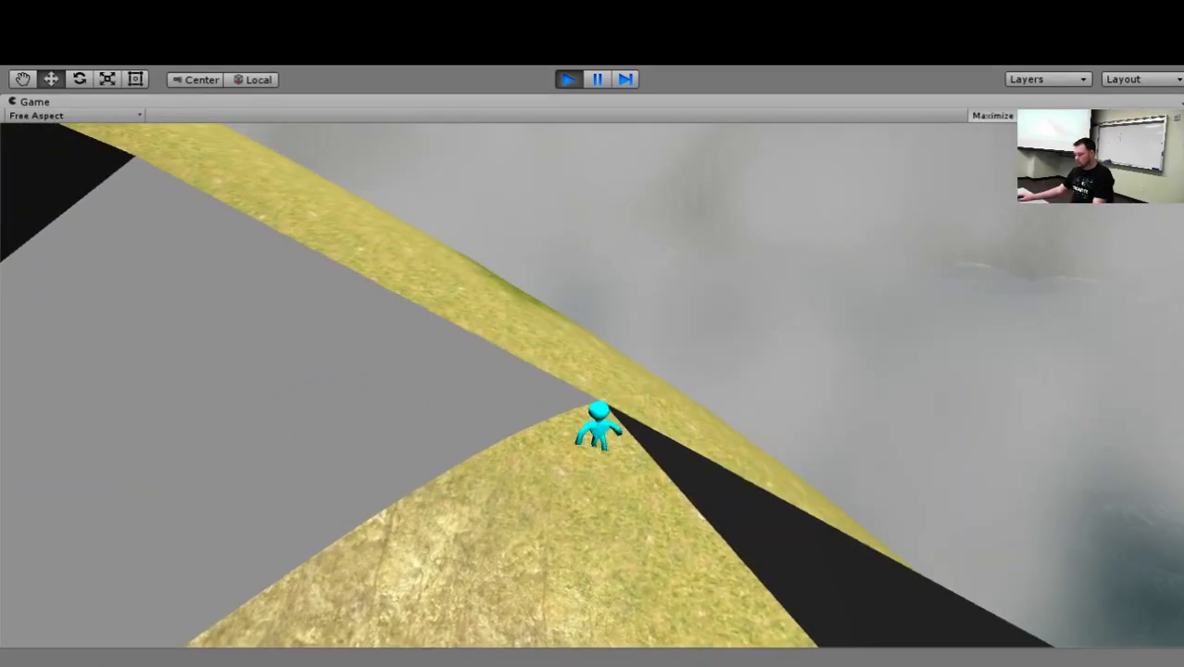
key(s)
key(w)
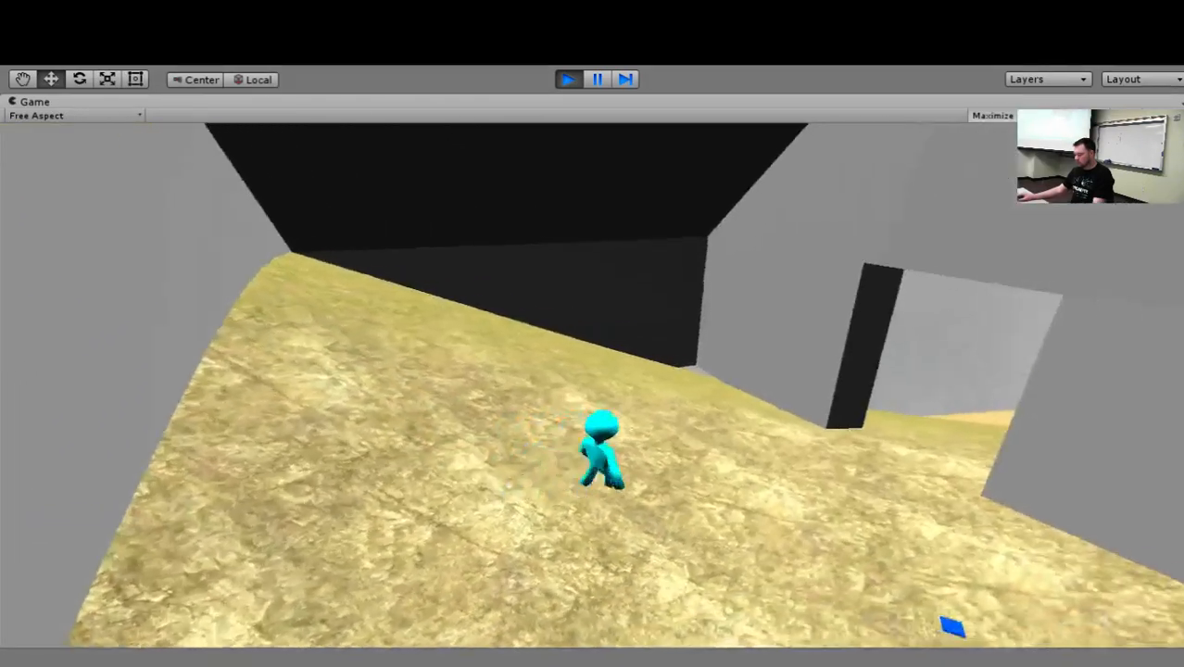
Walk the player out through the doorway and around the outside of the house, and stop the game.
key(w)
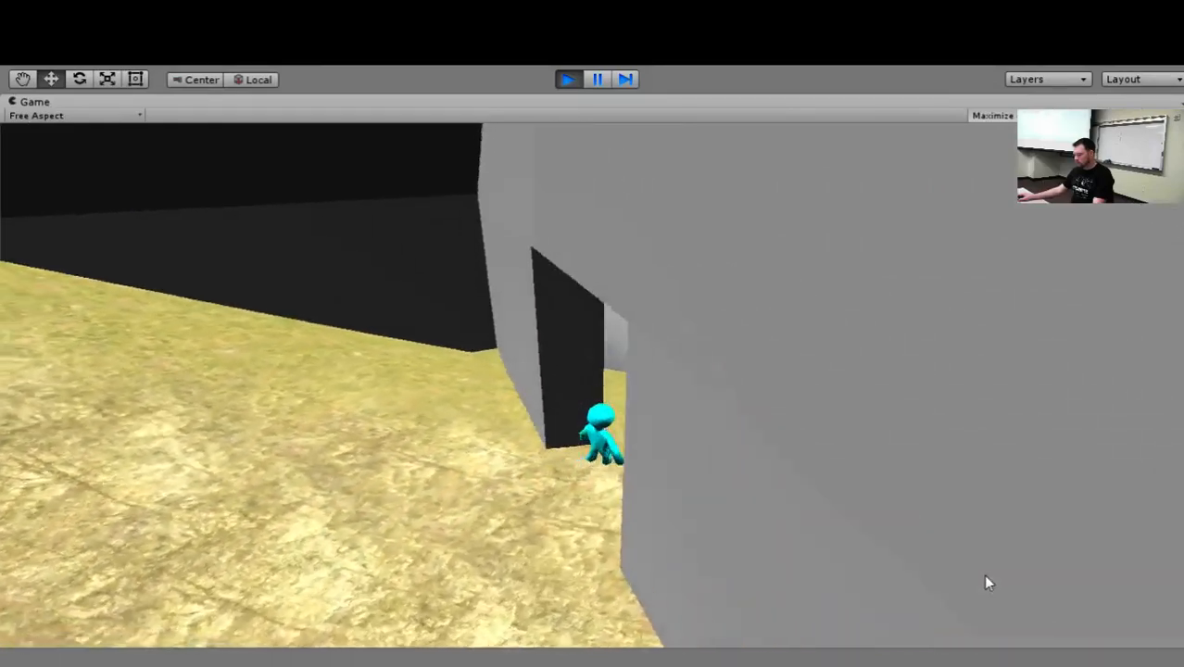
key(s)
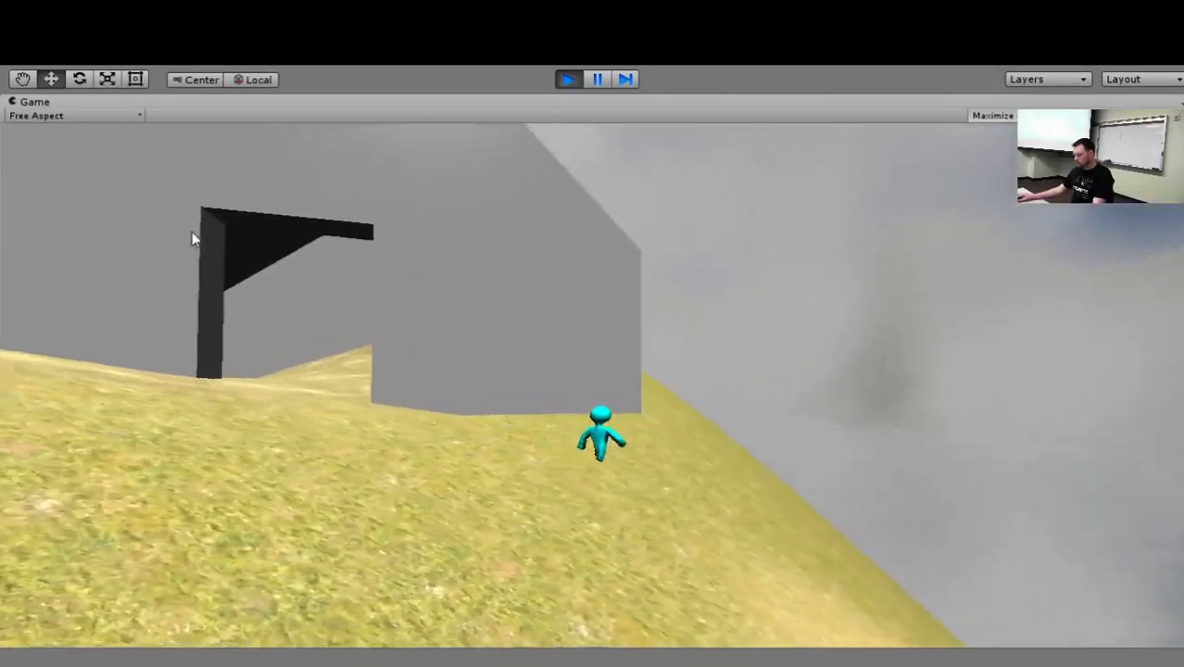
key(w)
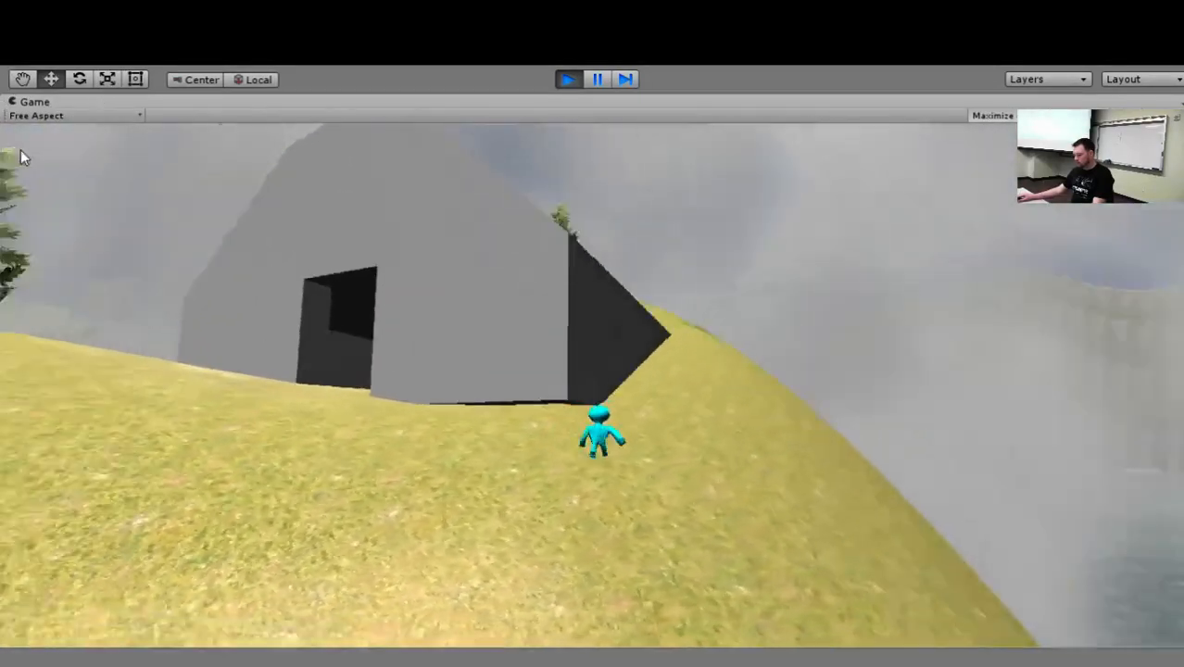
key(w)
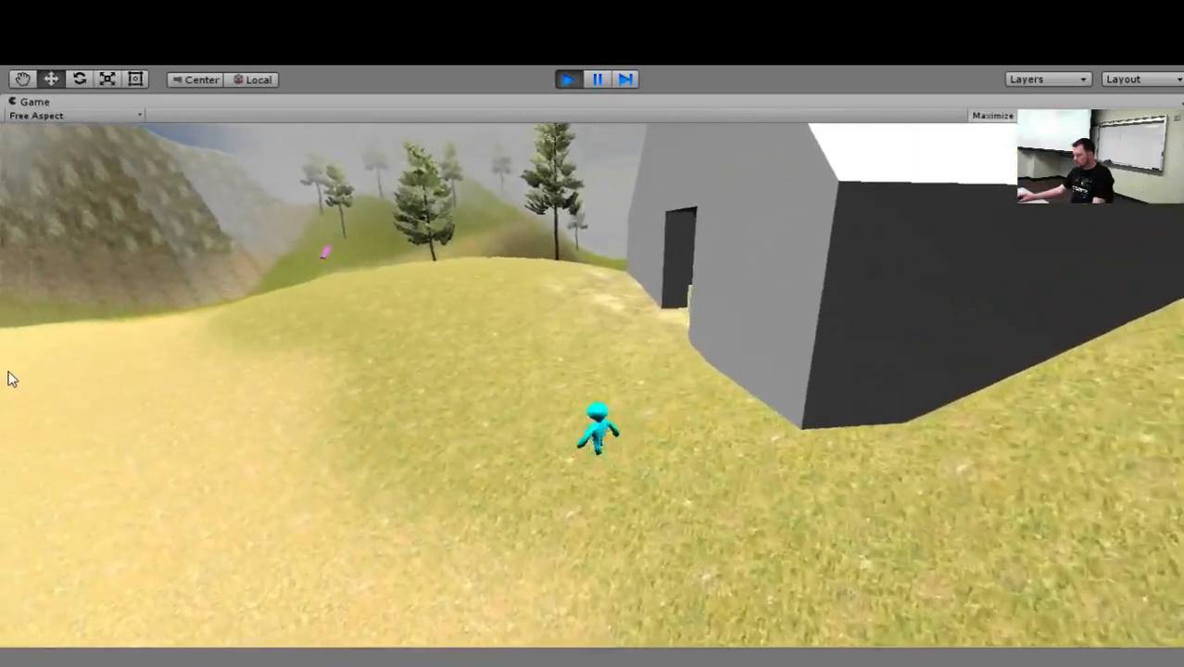
key(w)
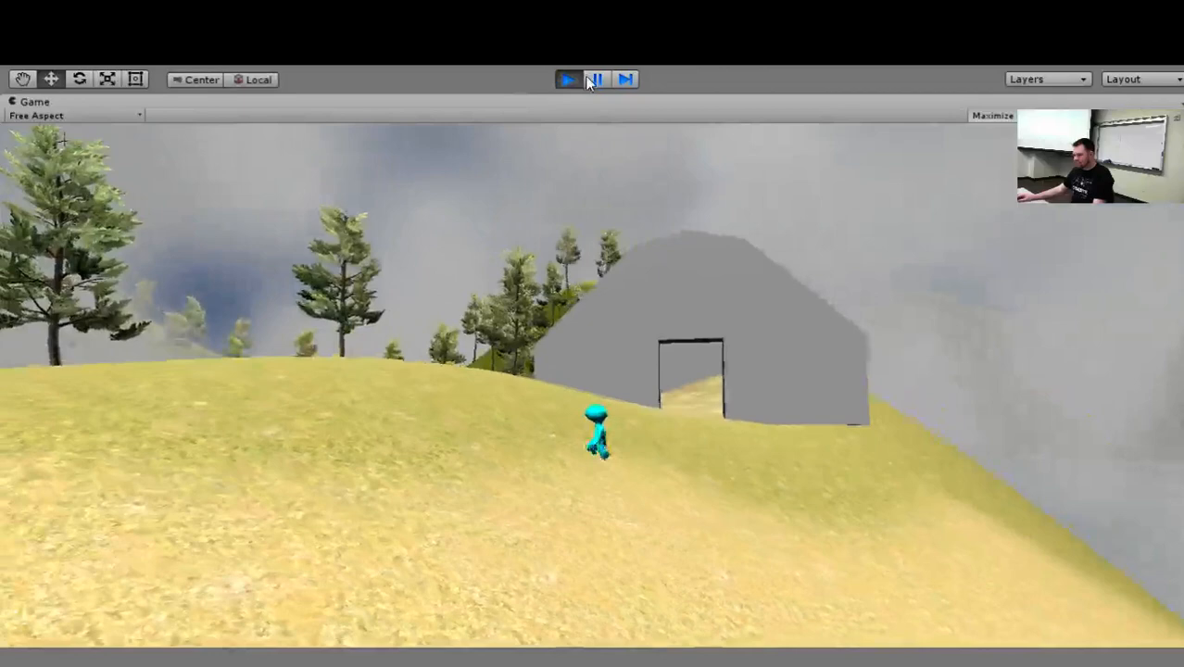
click(576, 79)
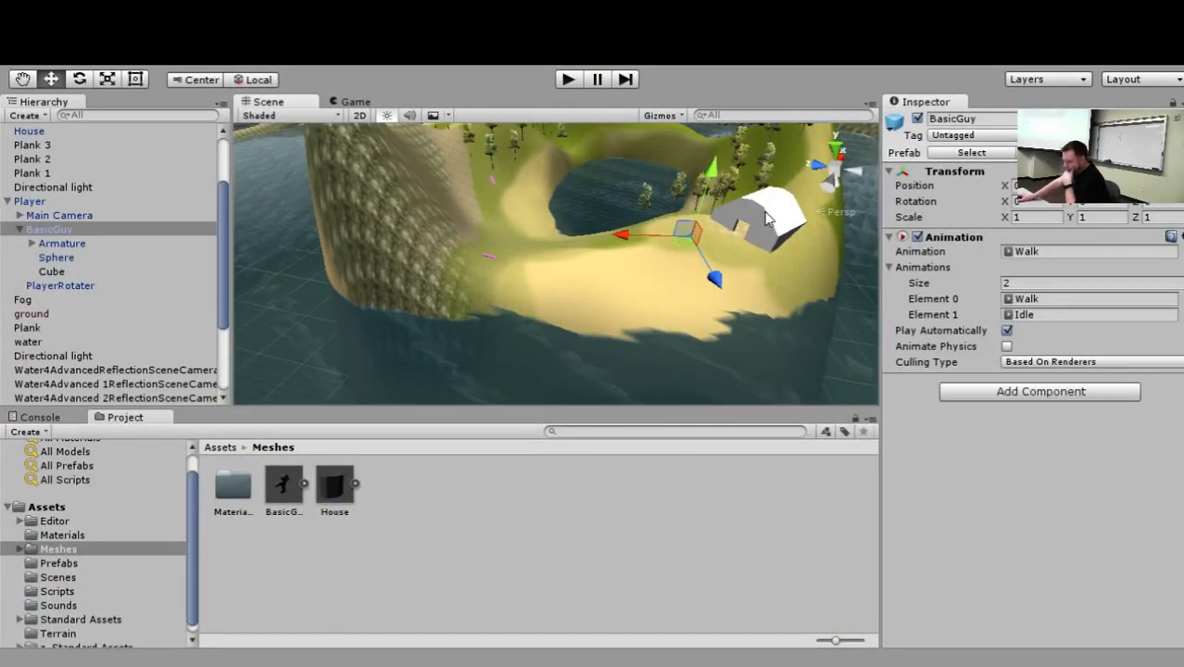
Select the house to inspect its components, switch to the code editor and review the directional movement code in WalkAround.cs.
click(766, 219)
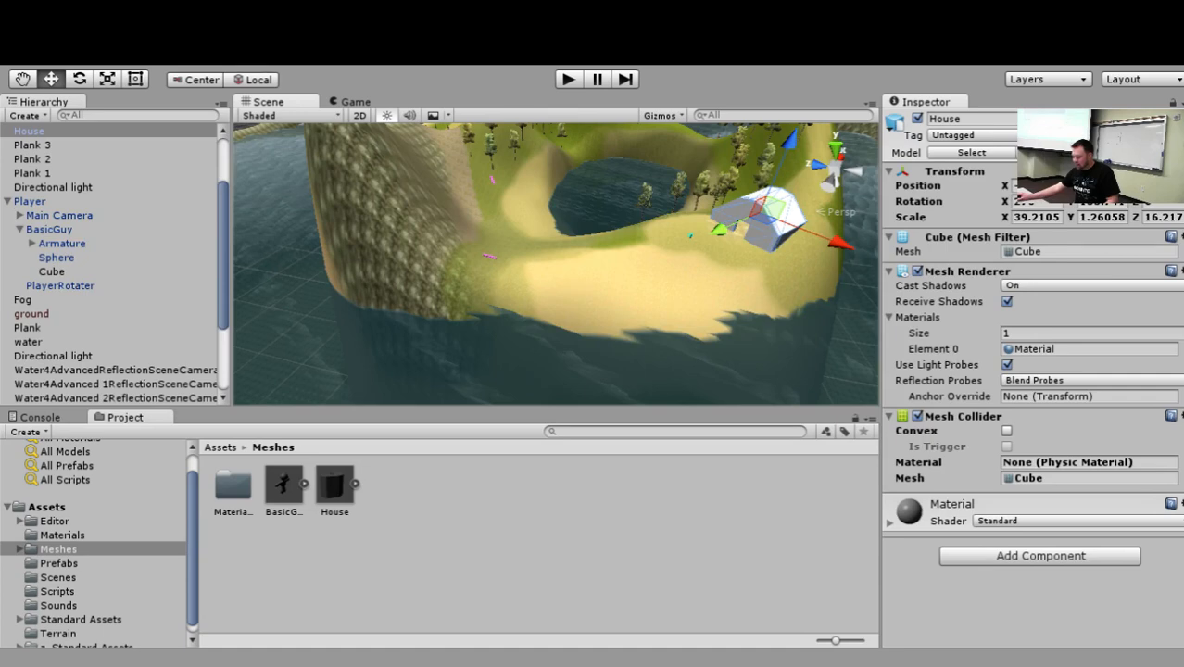
key(alt+Tab)
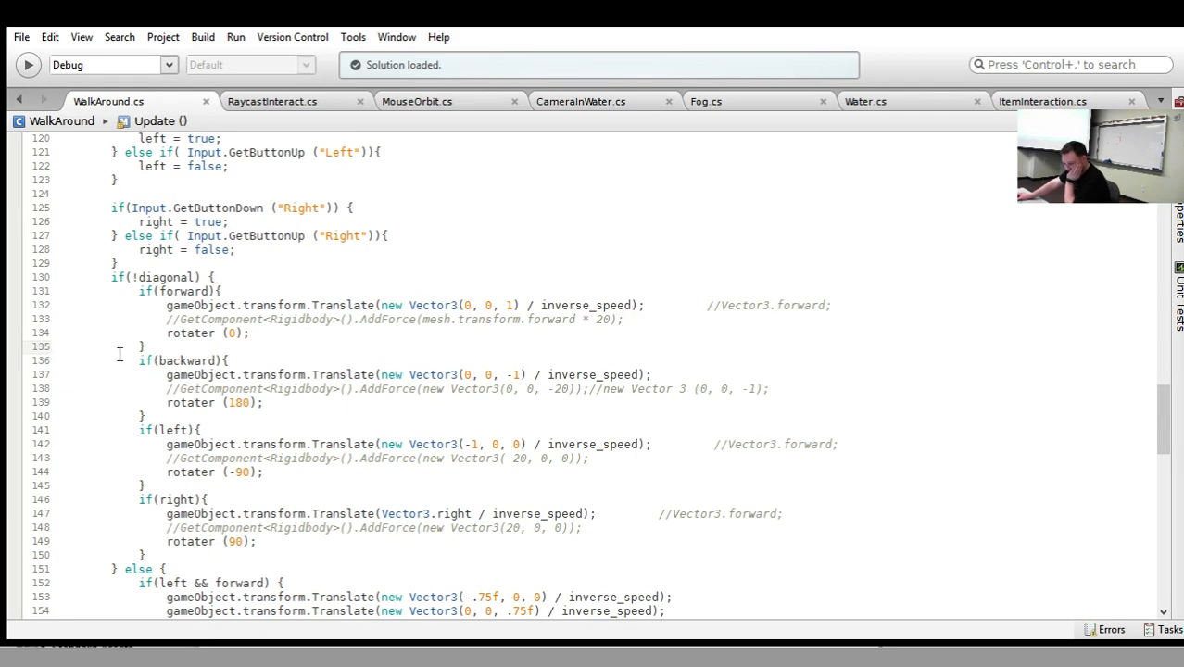
scroll(119, 354, up, 4)
scroll(151, 357, down, 8)
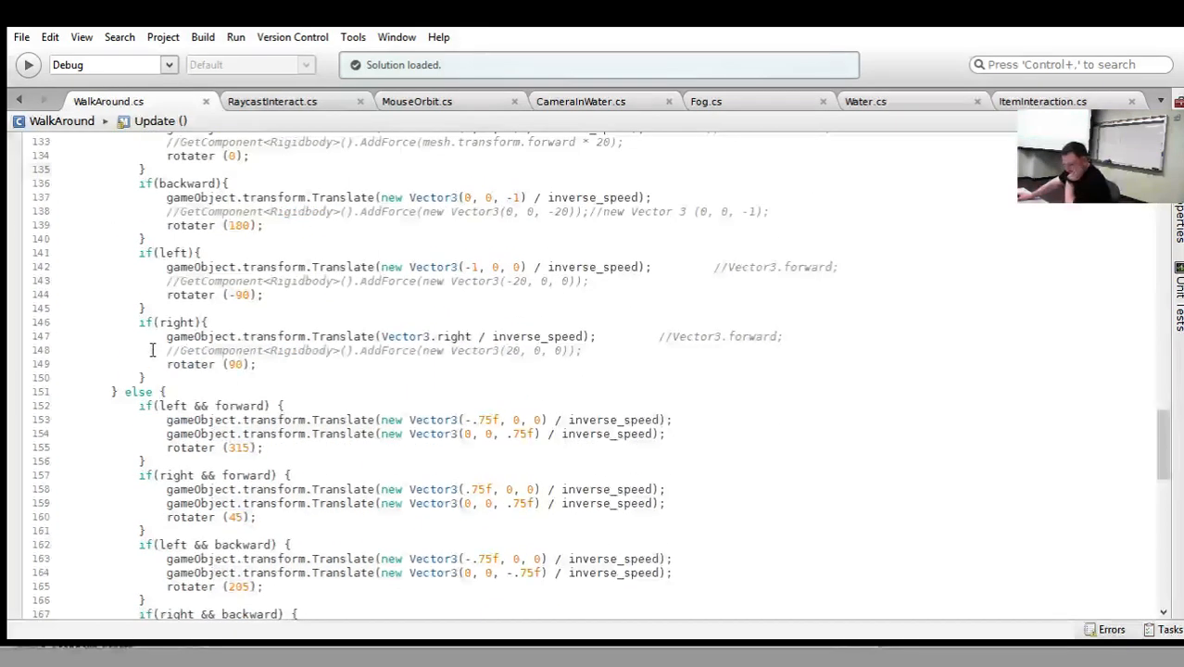
scroll(172, 350, down, 1)
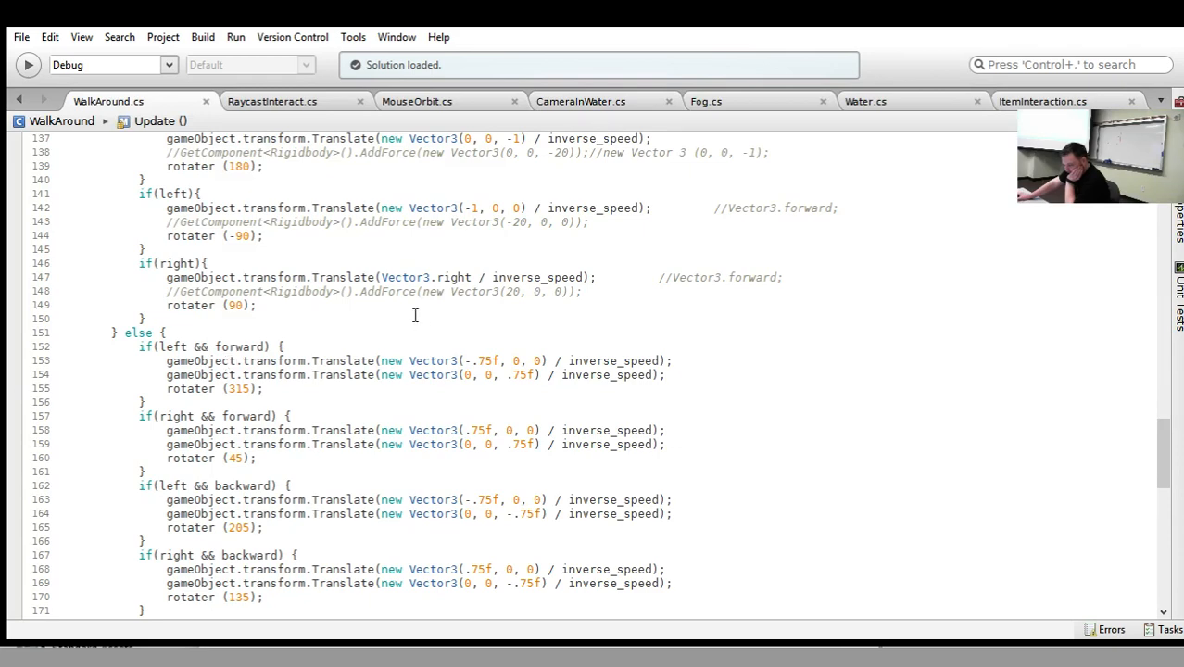
scroll(394, 302, up, 1)
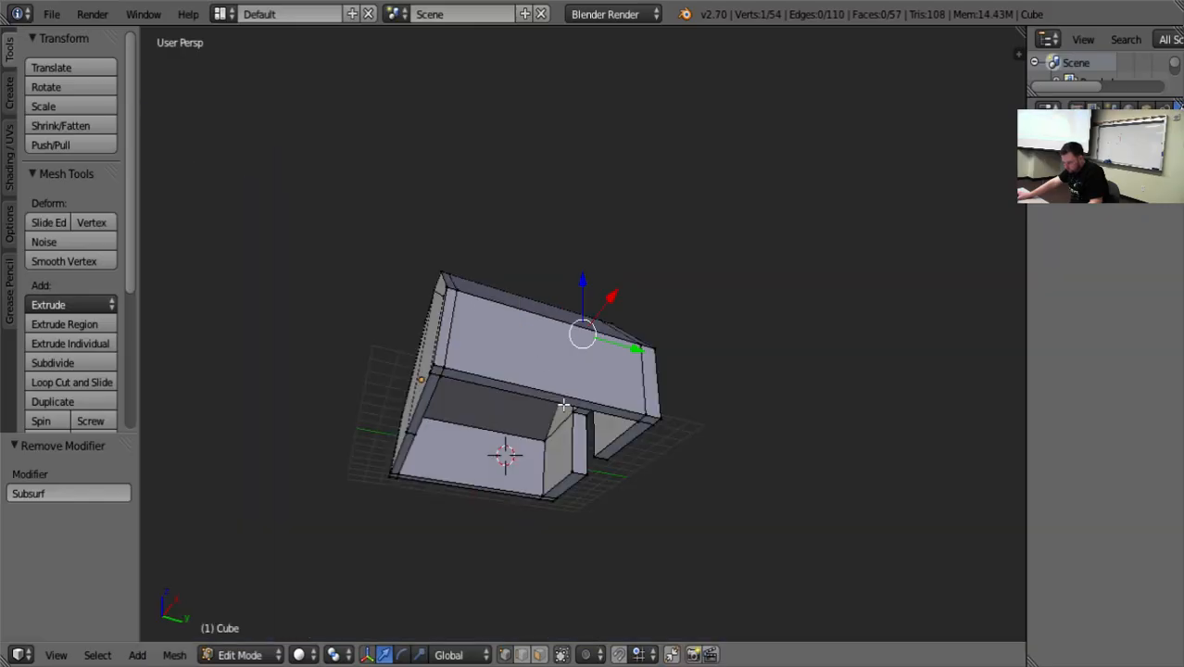
Switch to Blender and add a loop cut across the narrow upper segment of the house's front gable.
scroll(538, 472, down, 4)
middle_drag(561, 484, 663, 519)
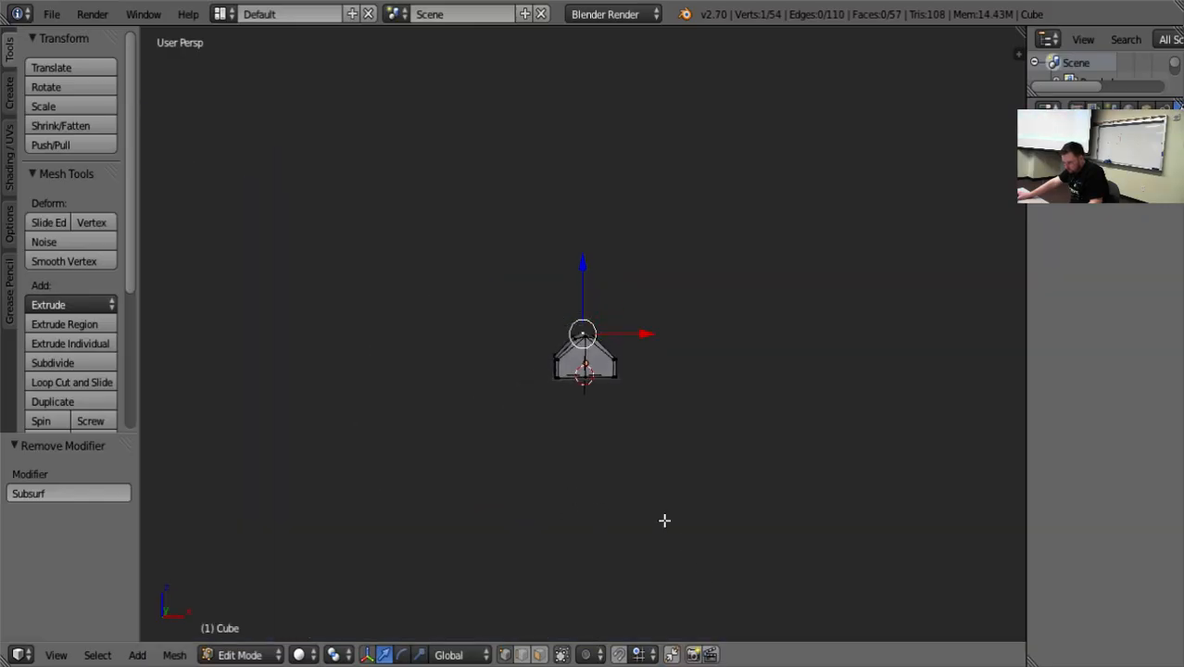
scroll(681, 492, up, 4)
middle_drag(696, 469, 310, 459)
scroll(630, 452, up, 3)
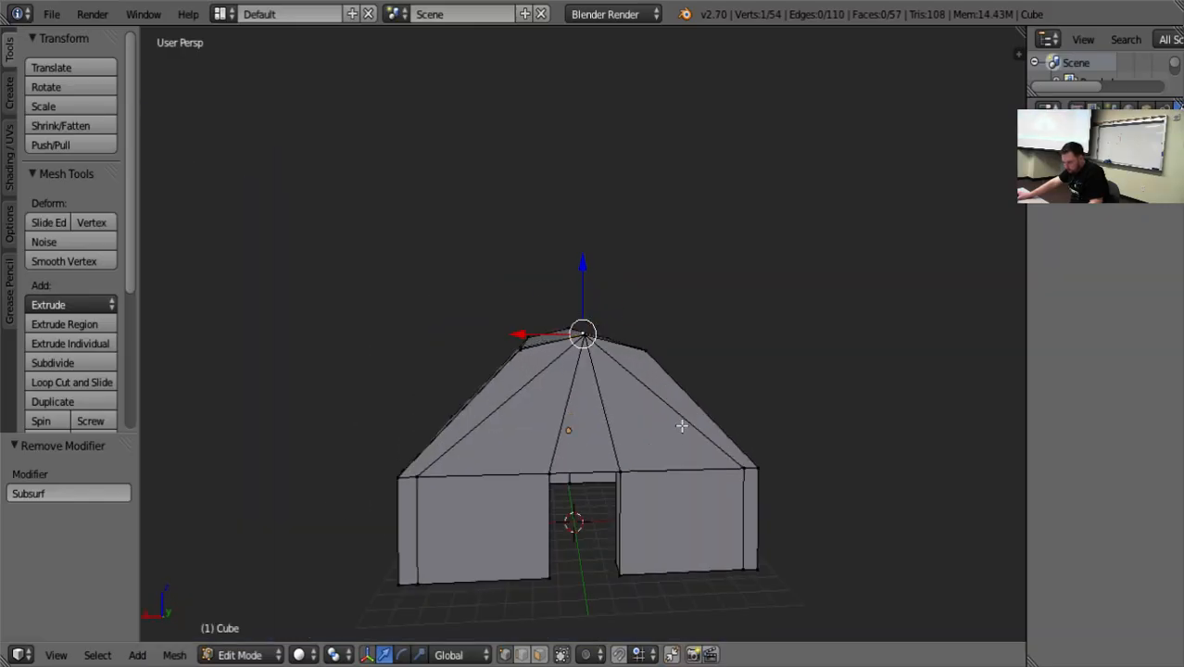
middle_drag(682, 426, 665, 417)
key(ctrl+r)
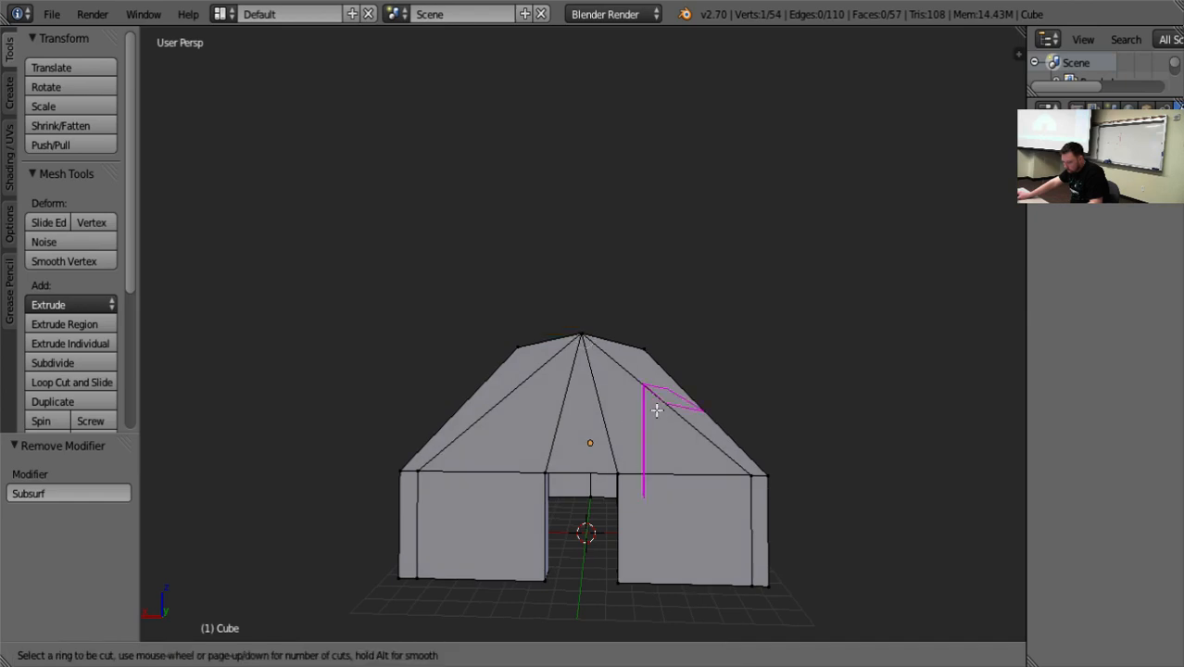
click(655, 404)
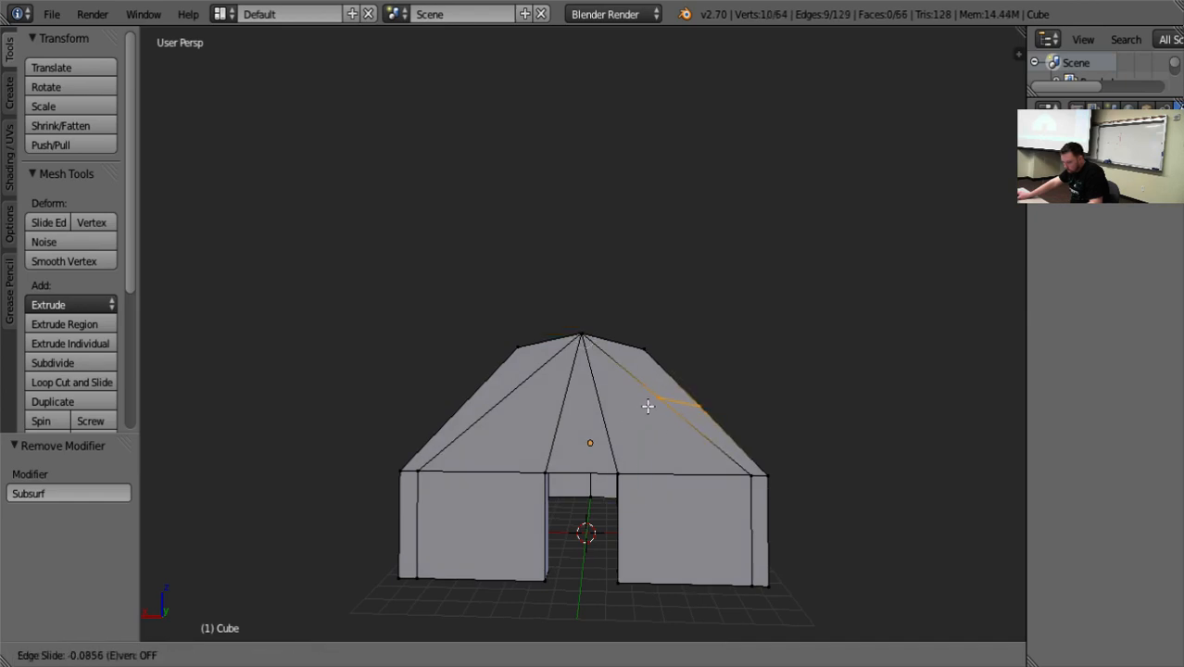
click(646, 404)
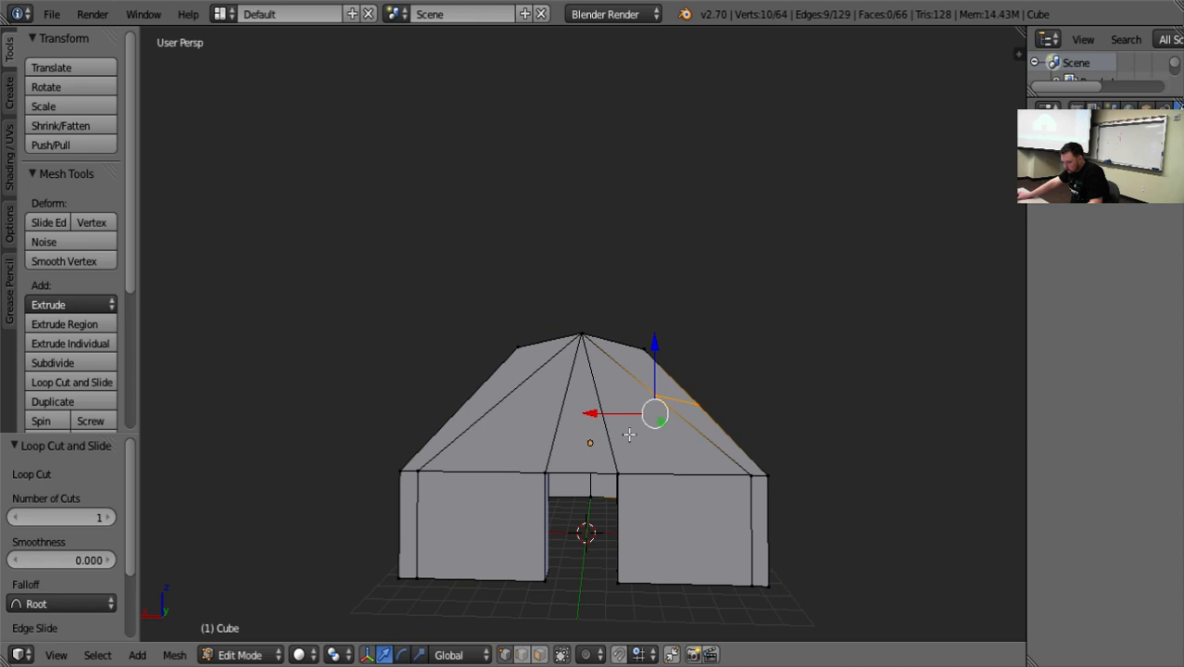
Add a second loop cut across the lower gable and a third running down the front wall beside the doorway, and deselect everything.
key(ctrl+r)
click(634, 432)
click(634, 431)
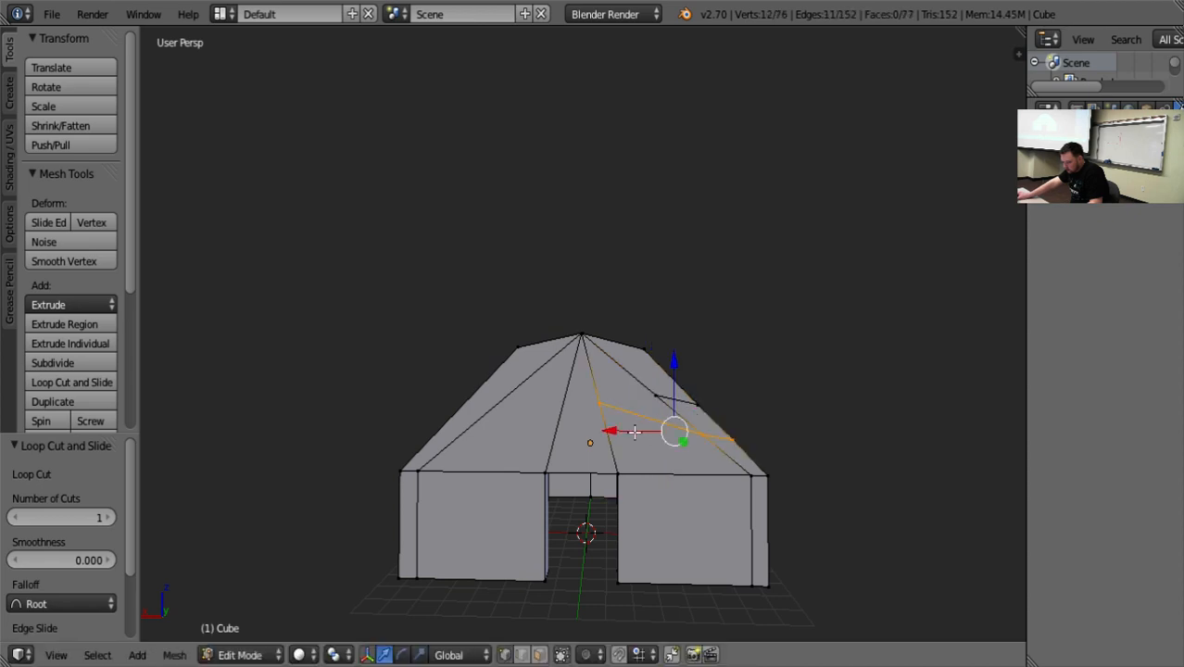
middle_drag(772, 485, 762, 474)
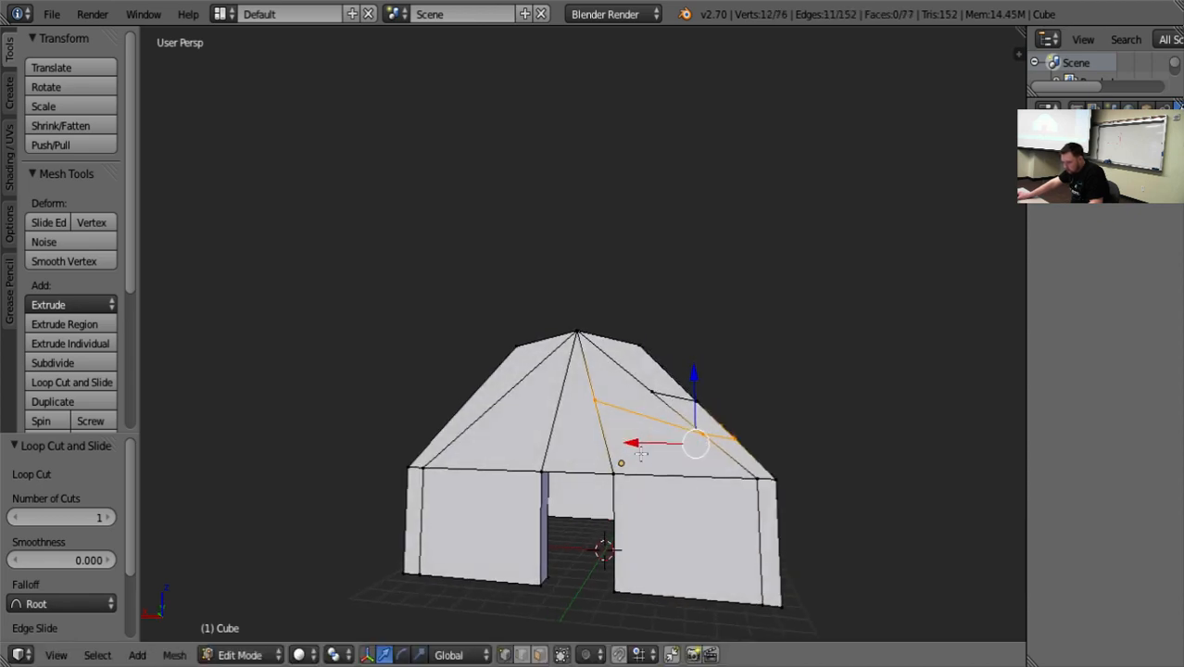
key(ctrl+r)
click(646, 391)
click(646, 395)
key(a)
middle_drag(694, 523, 701, 515)
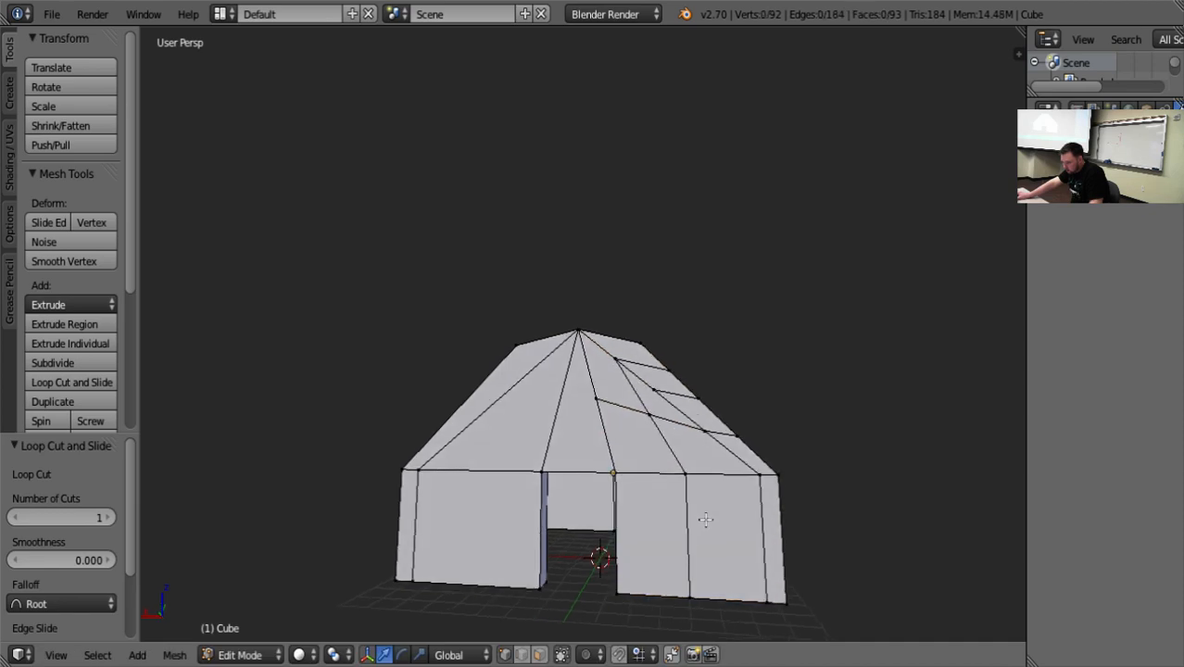
Try to move only the front vertex where the gable cuts cross, lowering it and shifting it 0.602 along X.
right_click(659, 420)
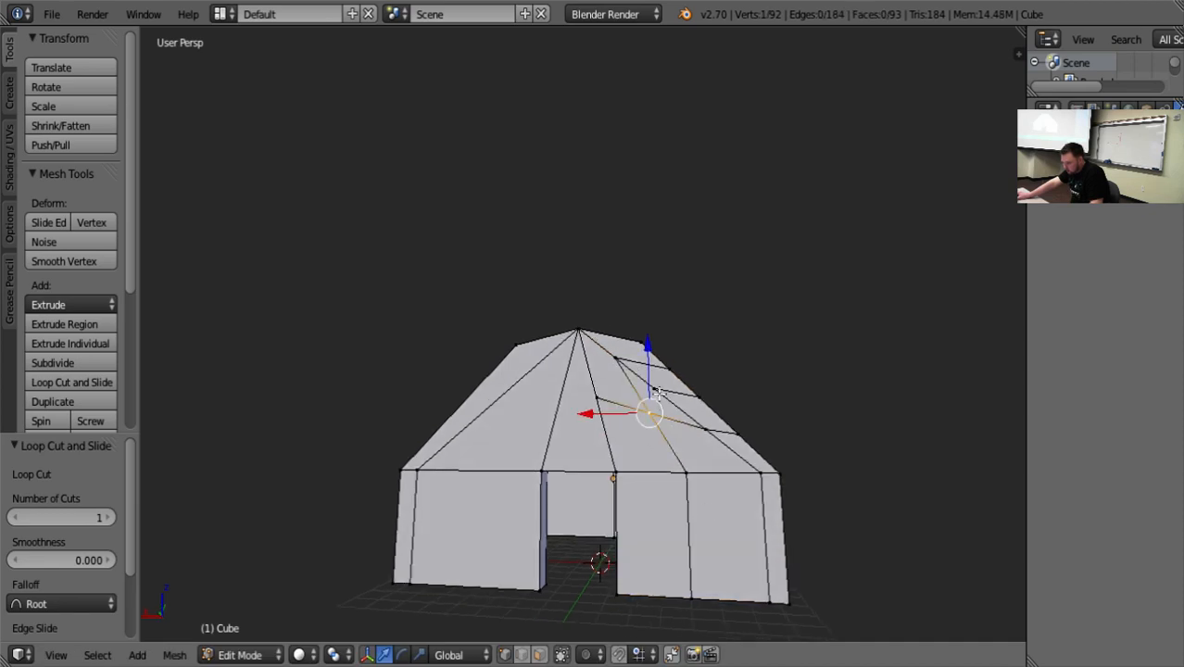
middle_drag(699, 459, 708, 469)
mouse_move(649, 347)
mouse_down()
mouse_move(649, 380)
mouse_move(649, 368)
mouse_up()
drag(595, 439, 588, 439)
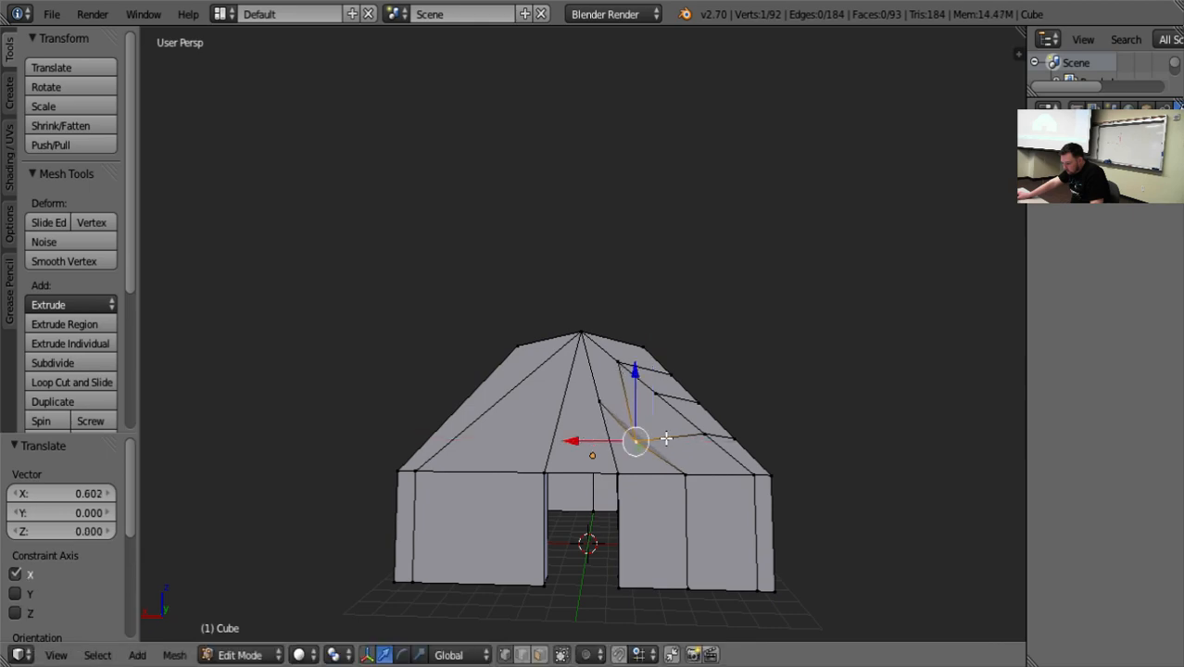
scroll(928, 408, up, 10)
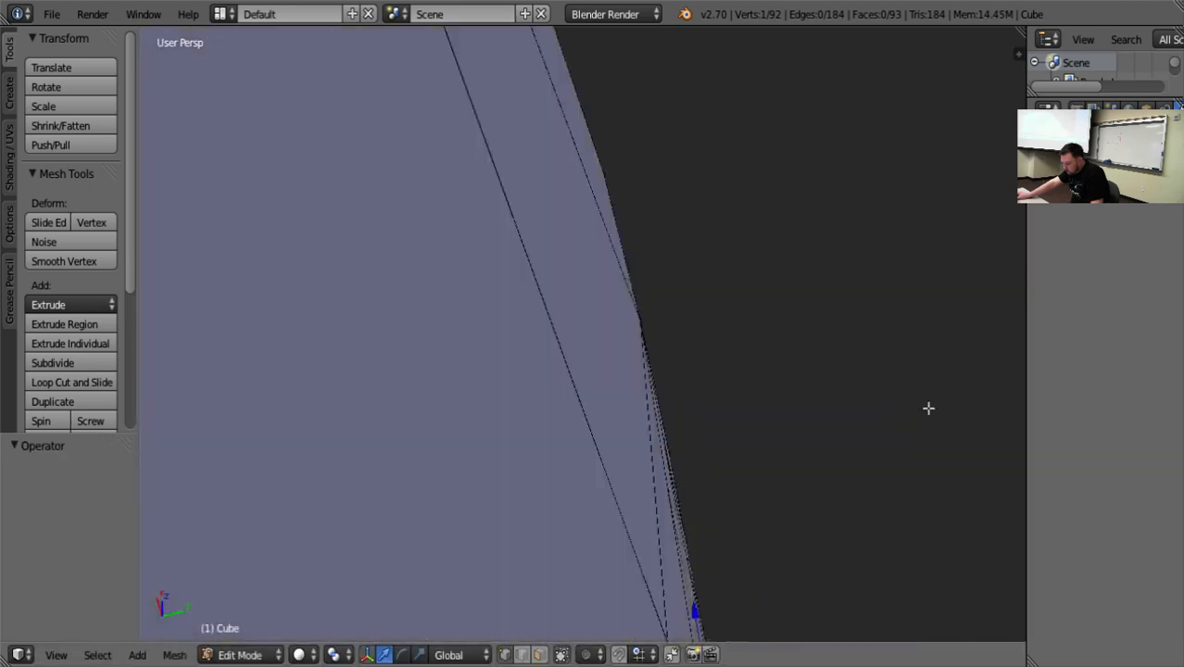
middle_drag(929, 407, 134, 486)
key(KP_Decimal)
Allow selection through the mesh so that hidden vertices behind the front wall can also be picked.
middle_drag(594, 518, 625, 499)
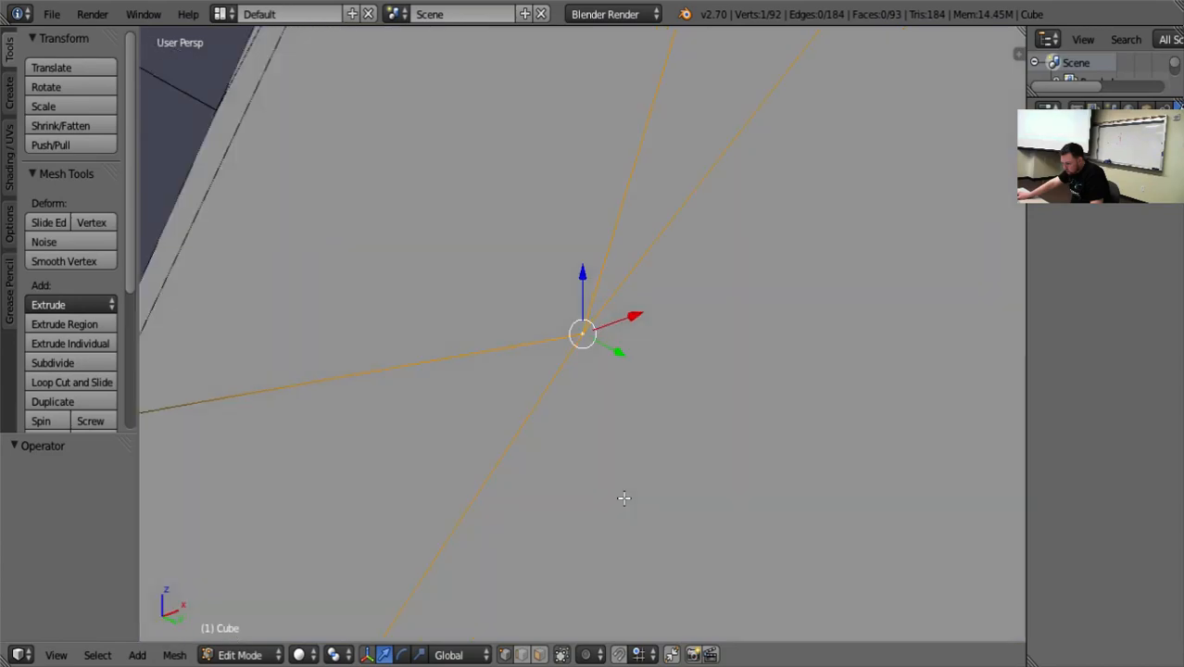
middle_drag(627, 436, 589, 578)
click(564, 657)
middle_drag(526, 519, 584, 478)
Select the front and back vertices where the gable cuts cross, lower them and shift them 0.542 along X.
right_click(531, 227)
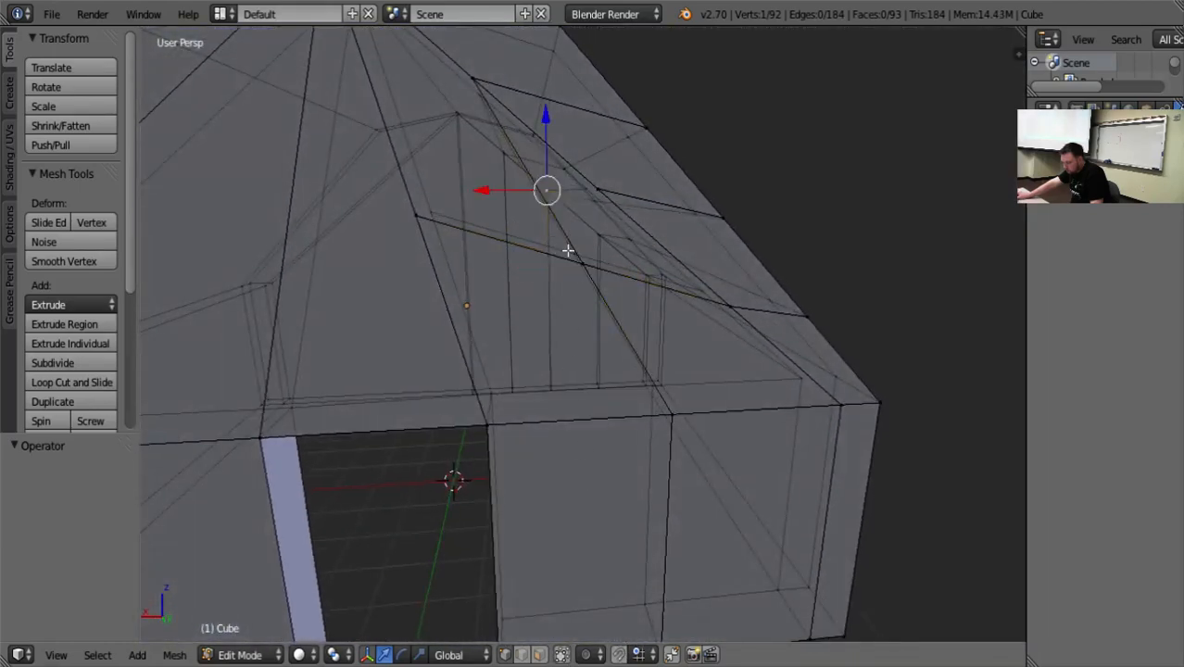
right_click(570, 252)
key(q)
shift+click(584, 267)
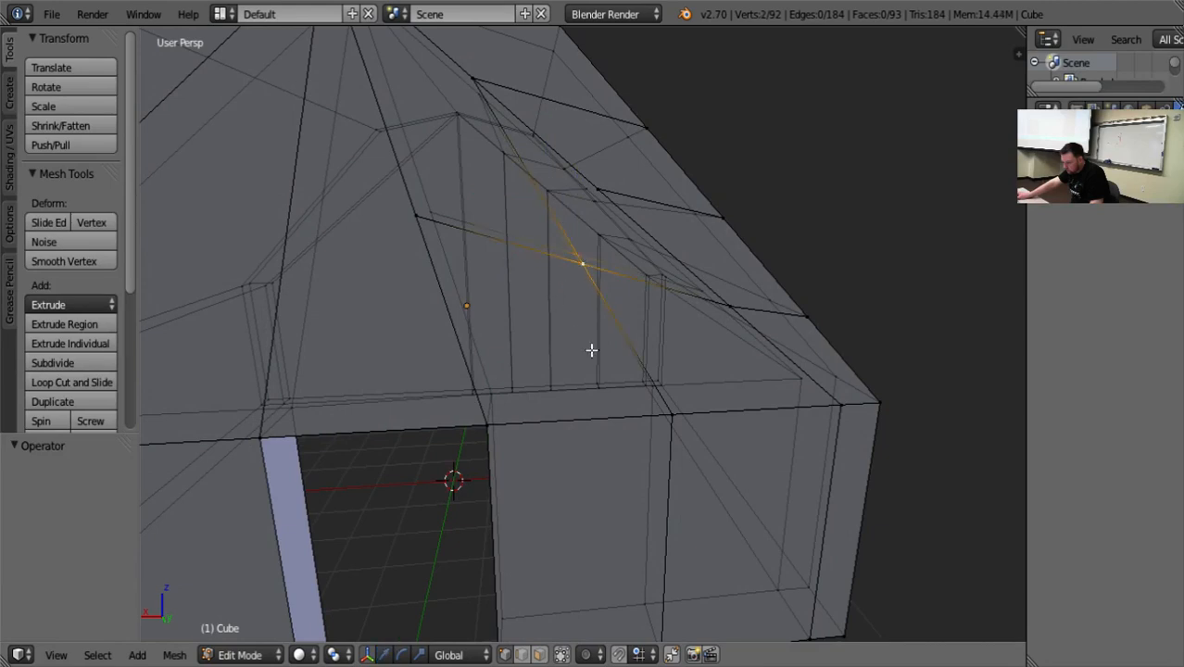
key(w)
drag(574, 193, 567, 245)
drag(537, 308, 484, 293)
Select the front and back vertices at the upper gable cut, move them -1.005 along Z and -0.554 along X above the lower pair.
middle_drag(457, 81, 531, 127)
right_click(478, 93)
scroll(531, 127, down, 2)
key(ctrl+space)
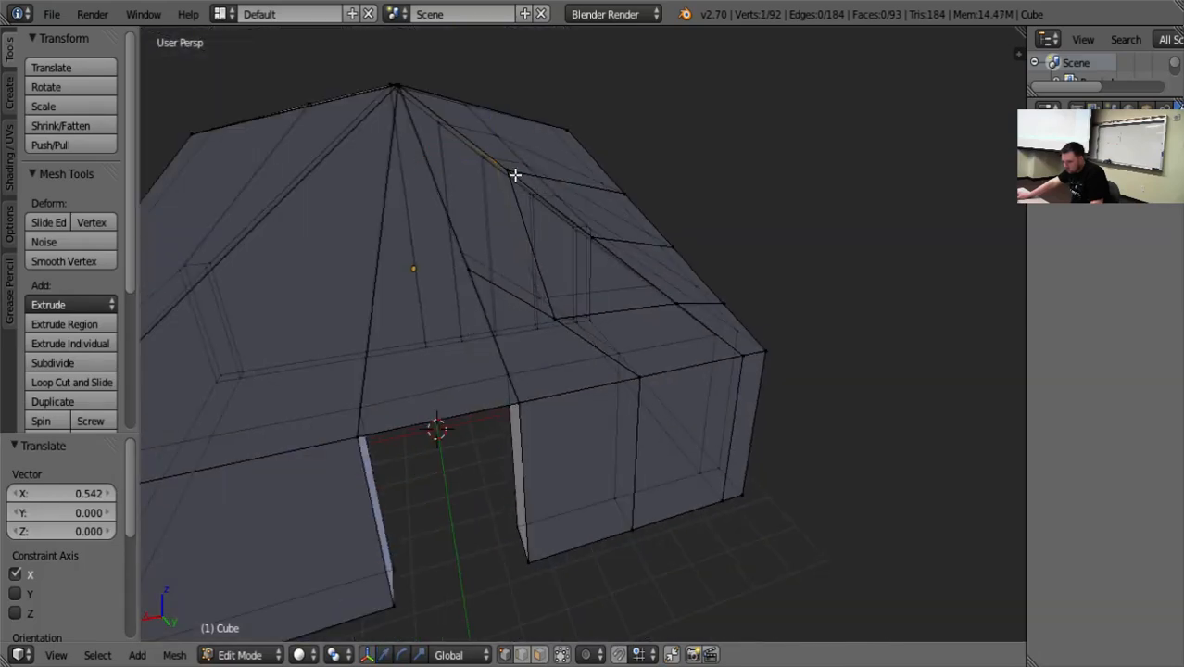
shift+right_click(513, 175)
middle_drag(542, 203, 539, 254)
key(ctrl+space)
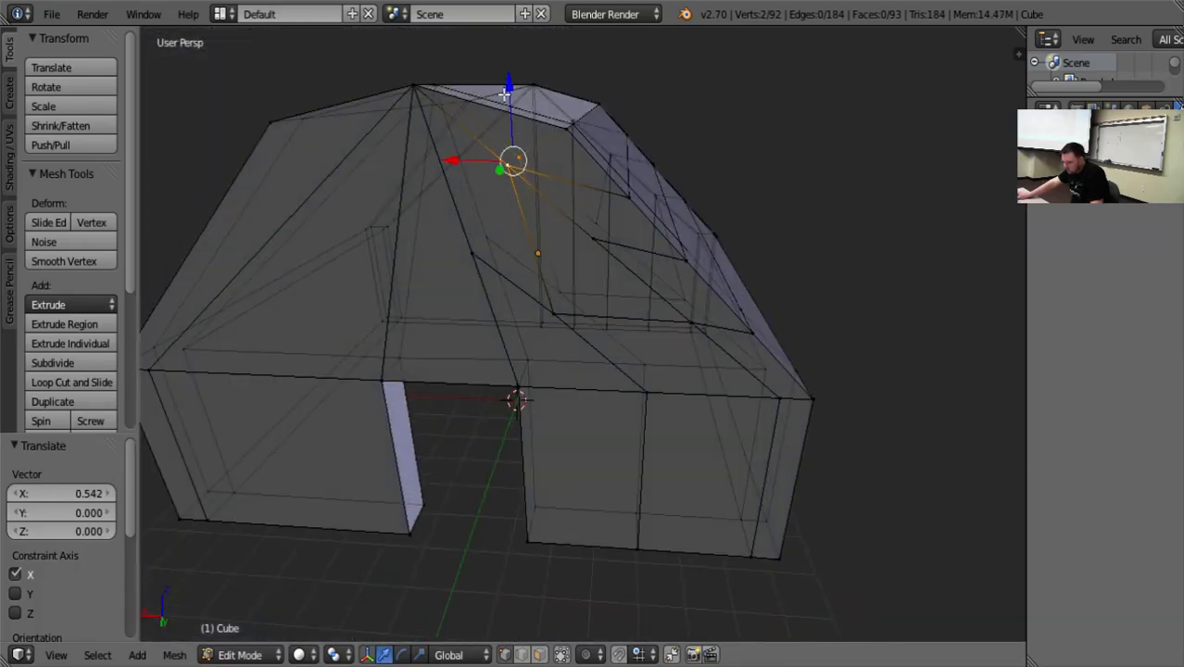
drag(509, 91, 533, 154)
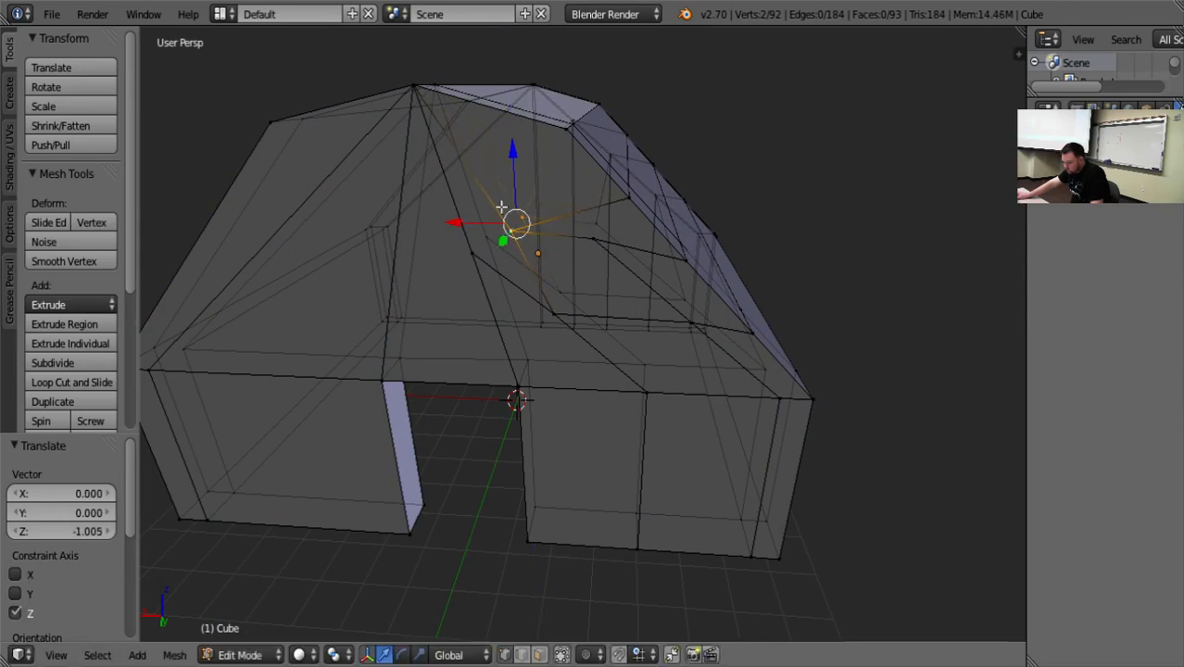
drag(455, 220, 486, 223)
middle_drag(593, 394, 609, 365)
Move the two outer vertex pairs inward to form a rectangular outline on the gable, and shift its upper inner corner -0.171 along X.
right_click(689, 320)
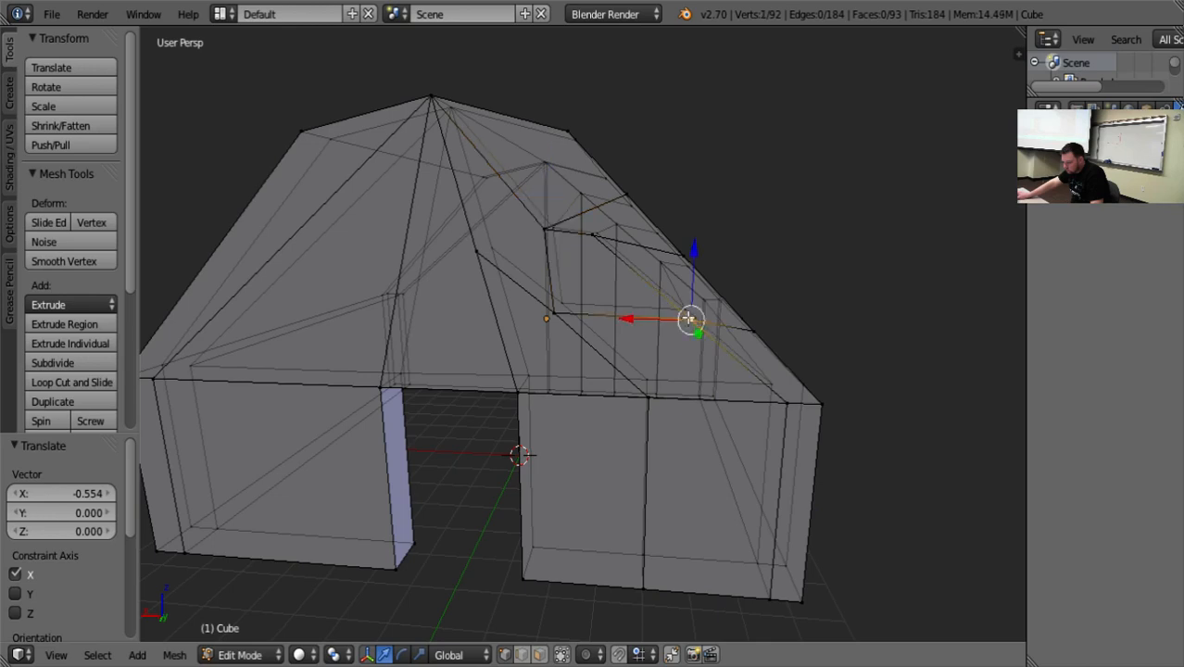
key(q)
shift+click(684, 310)
key(w)
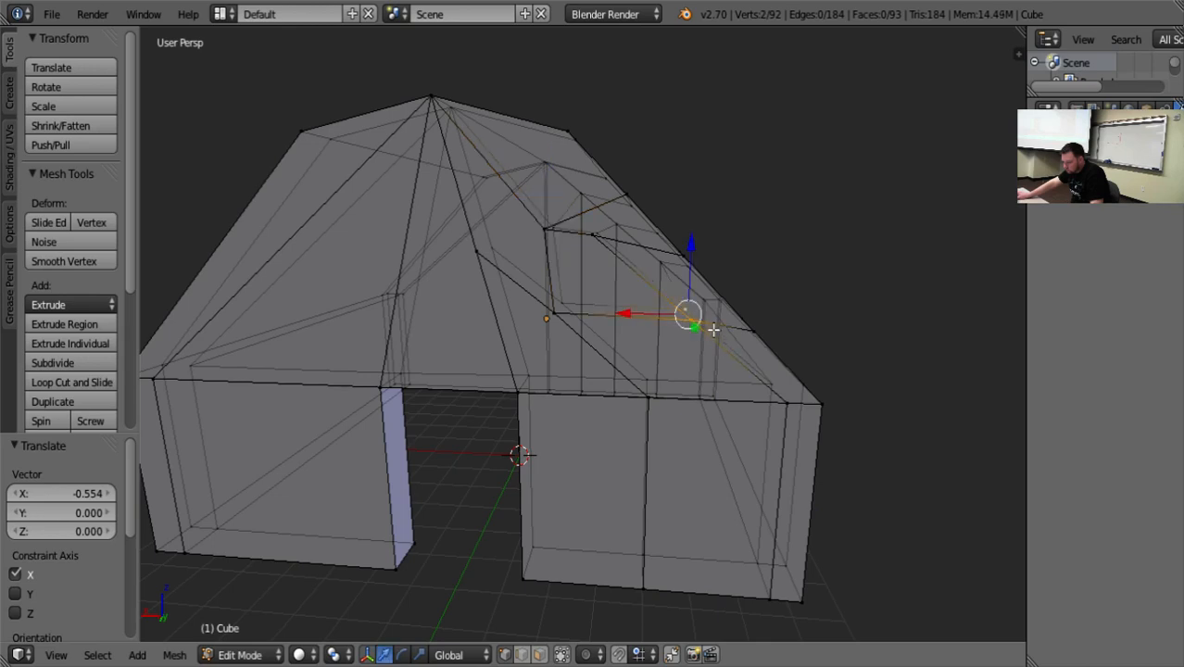
drag(642, 318, 572, 239)
right_click(594, 235)
middle_drag(620, 362, 630, 344)
right_click(563, 241)
drag(490, 230, 500, 233)
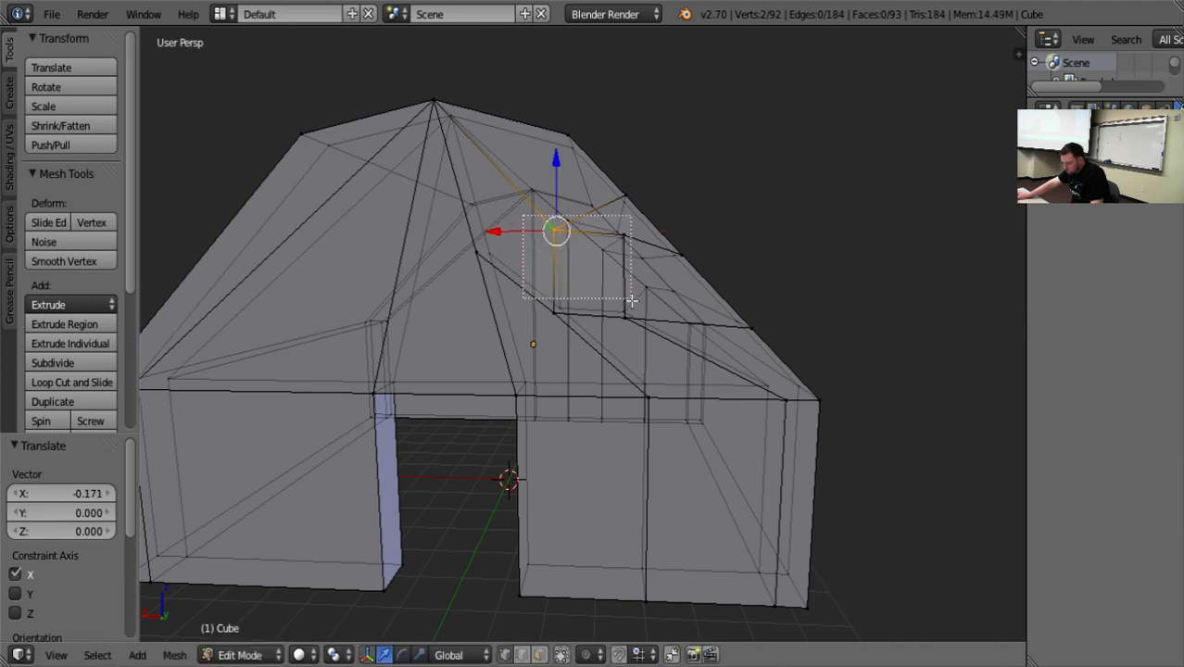
Select the front and back vertices at the gable rectangle's lower outer corner and raise them 0.017 along Z.
middle_drag(610, 307, 613, 271)
key(b)
drag(632, 250, 613, 229)
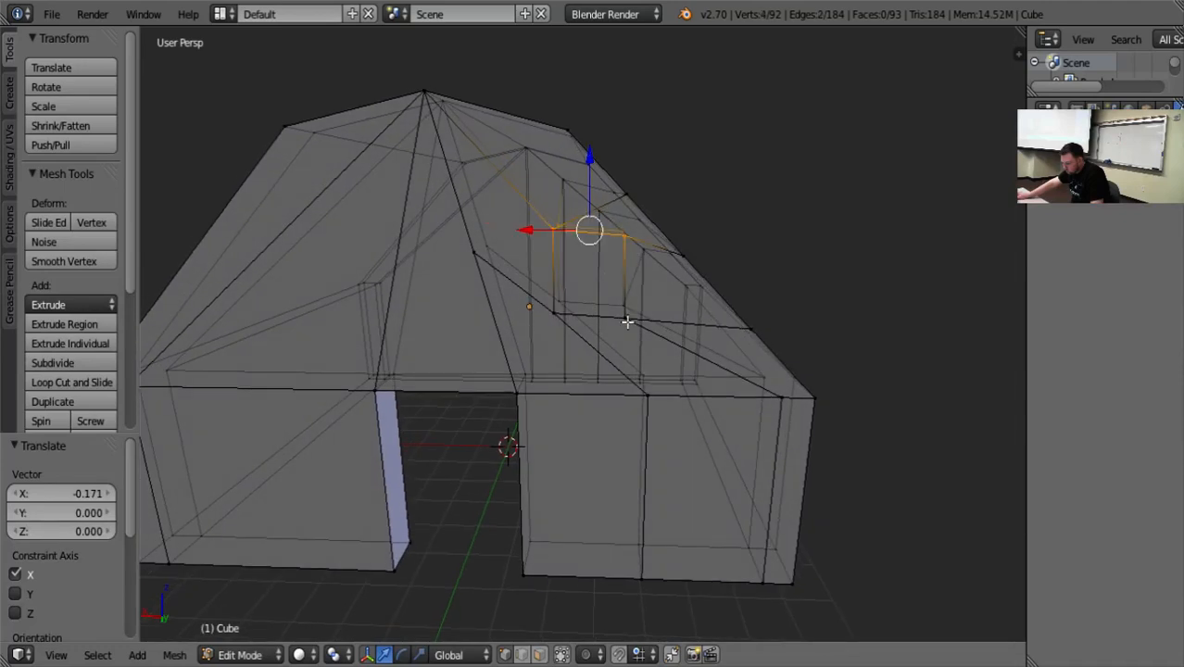
middle_drag(565, 326, 554, 318)
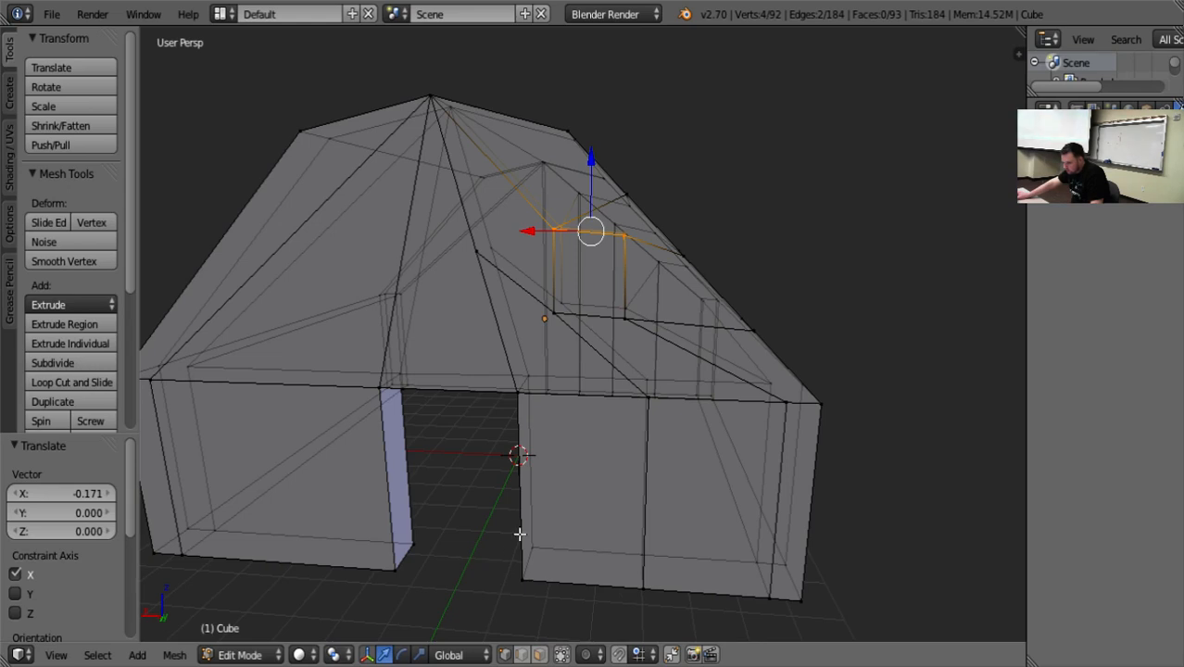
middle_drag(520, 534, 515, 393)
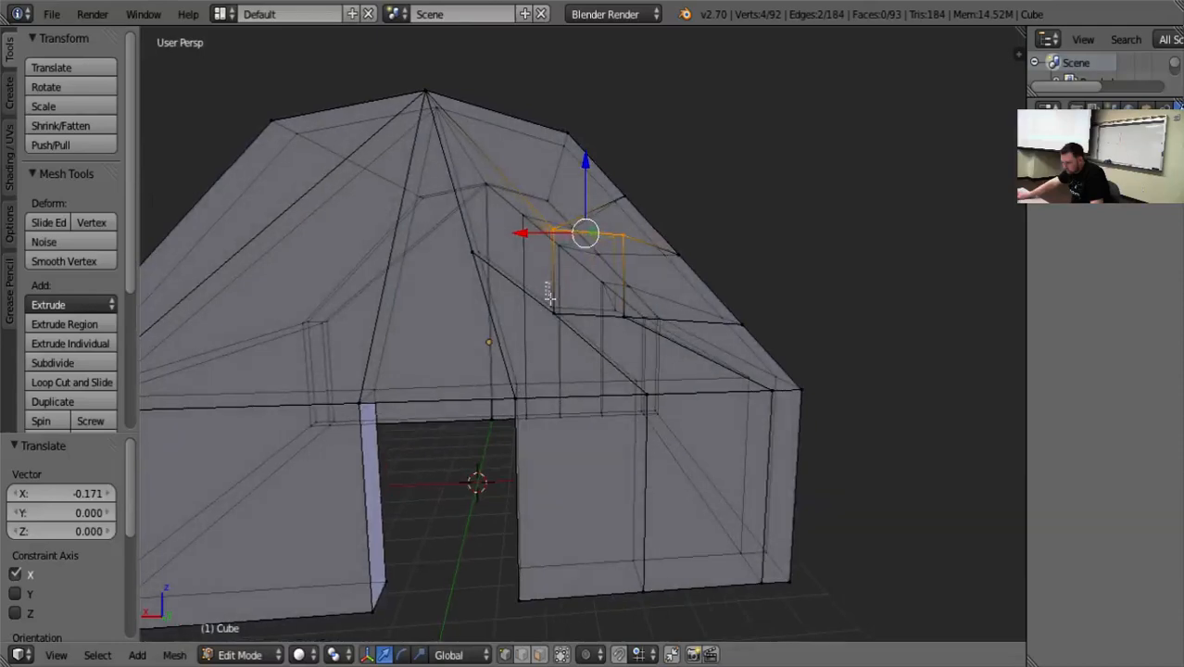
middle_drag(522, 300, 628, 351)
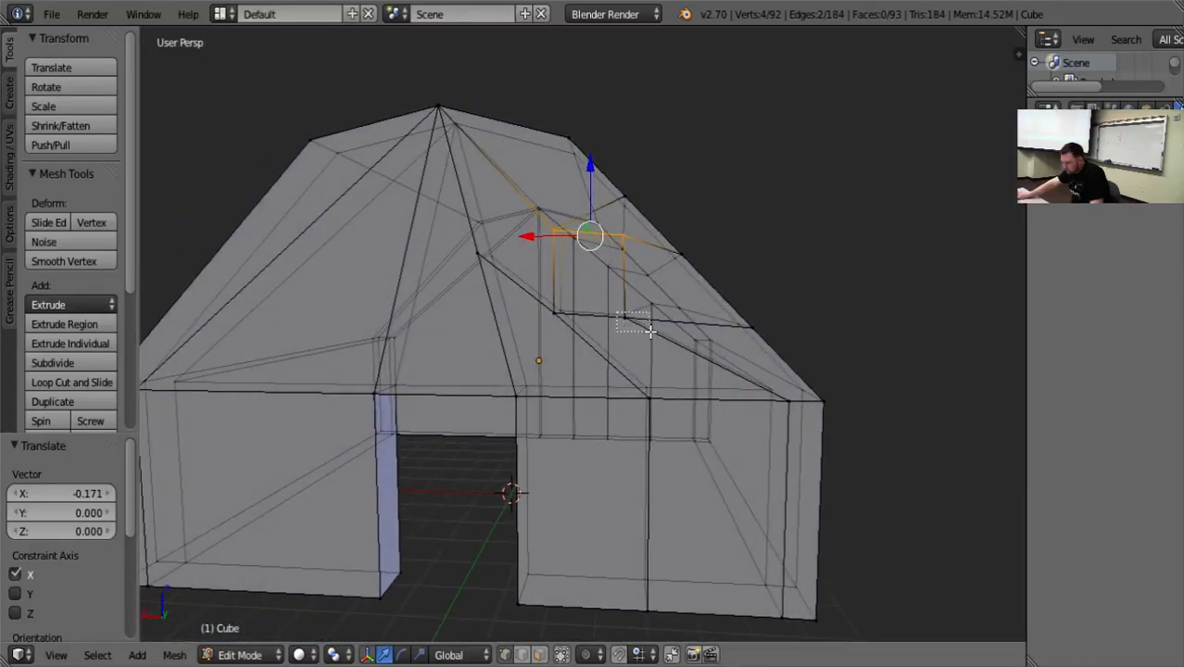
drag(650, 331, 650, 332)
mouse_move(651, 333)
middle_down()
mouse_move(658, 378)
mouse_move(635, 345)
middle_up()
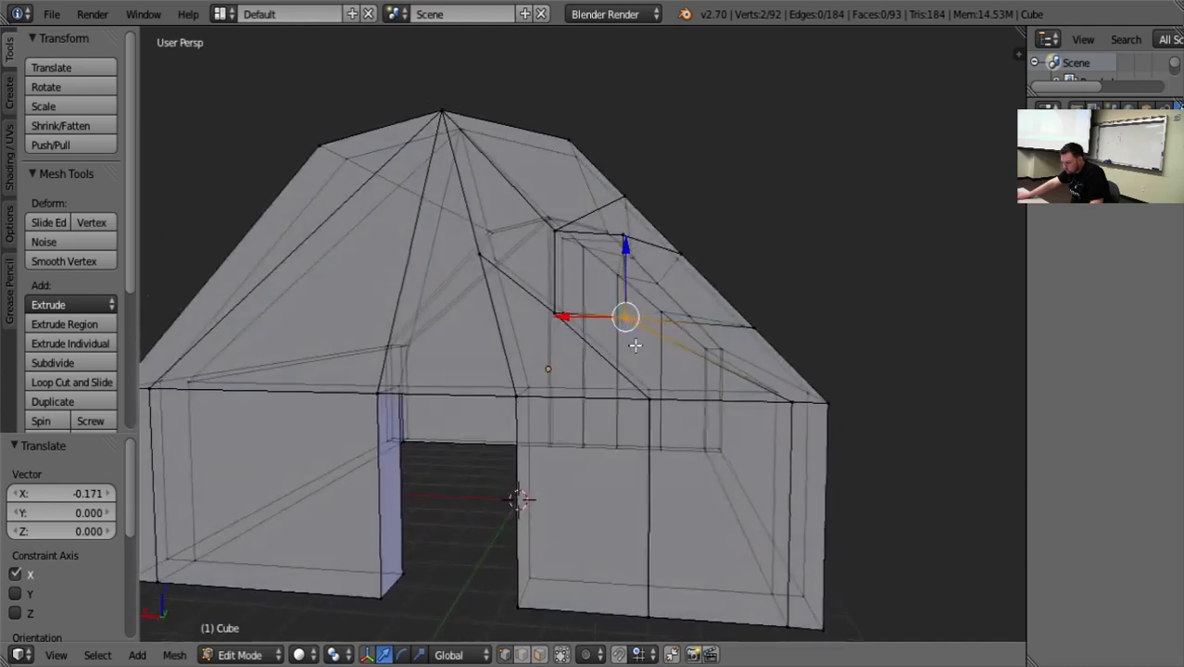
middle_drag(613, 302, 615, 281)
key(g)
key(z)
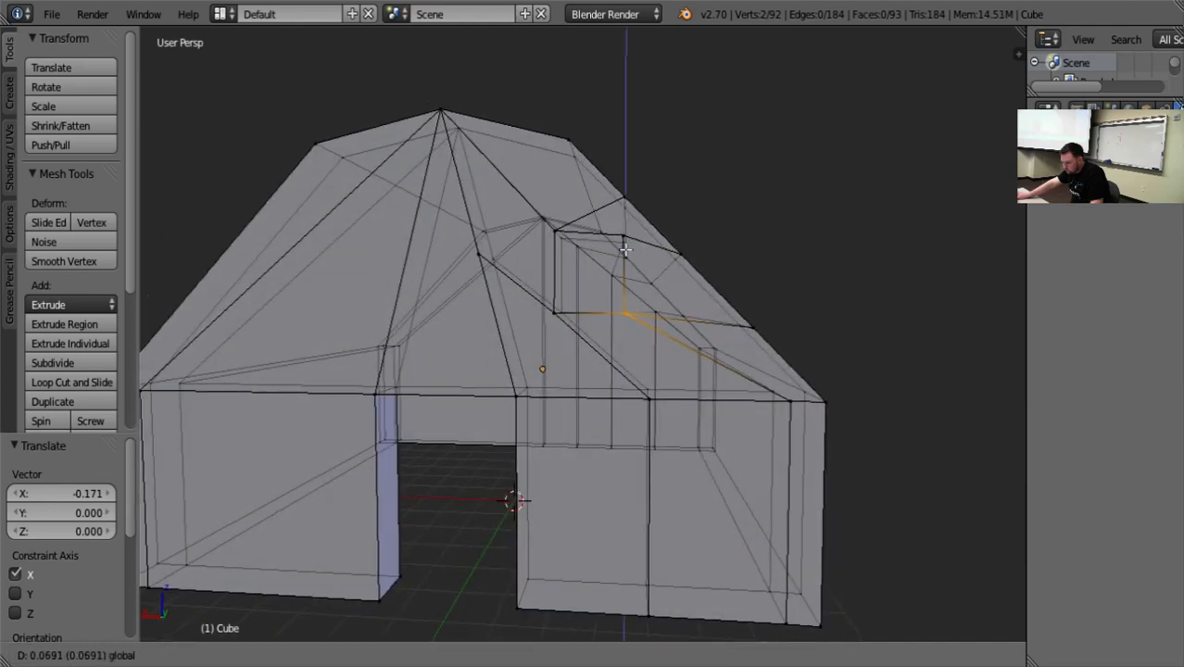
click(628, 252)
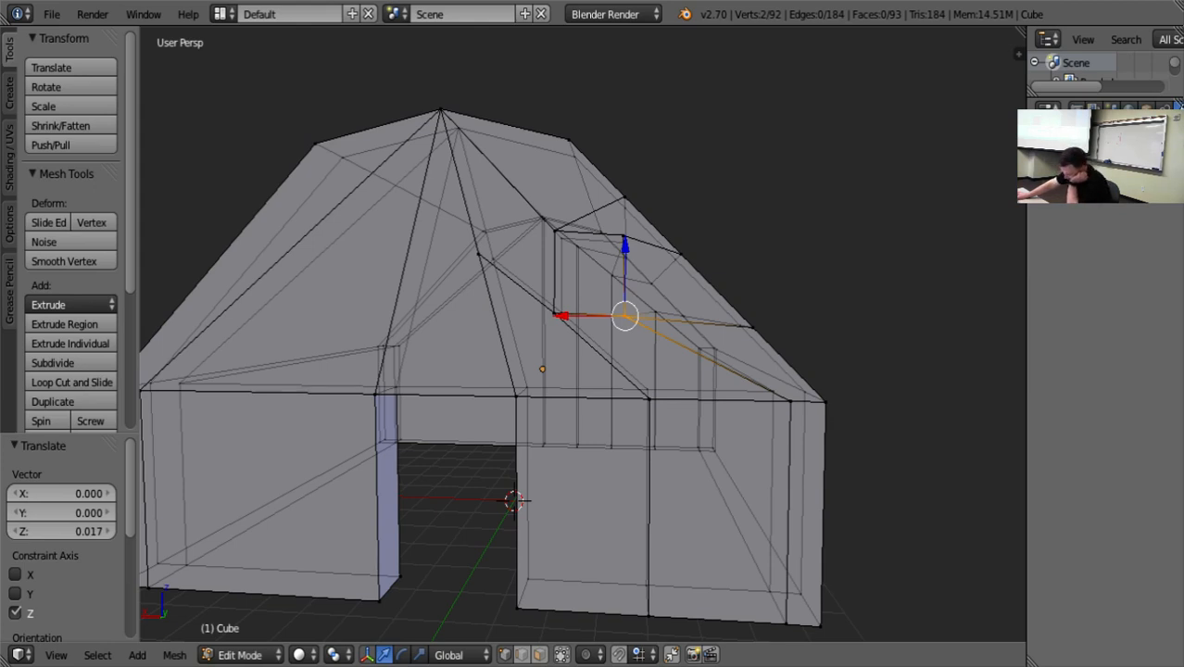
Limit selection to visible geometry and delete the front and back faces inside the rectangular gable outline.
key(a)
middle_drag(890, 216, 814, 282)
scroll(634, 317, up, 4)
scroll(635, 317, down, 3)
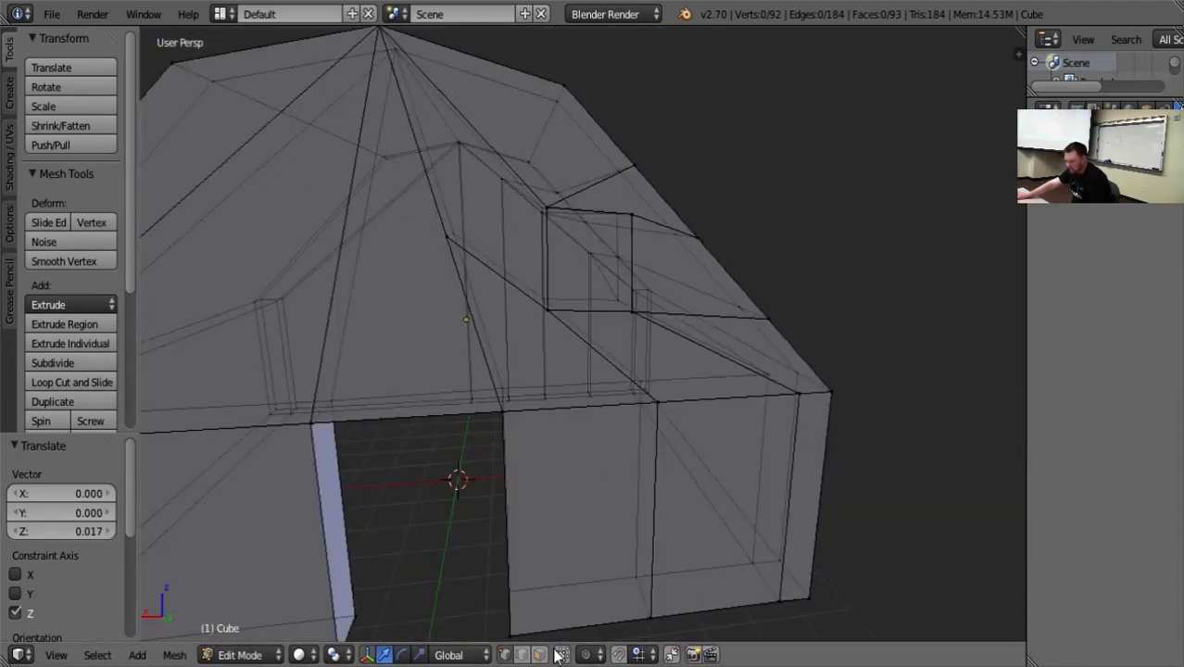
right_click(602, 266)
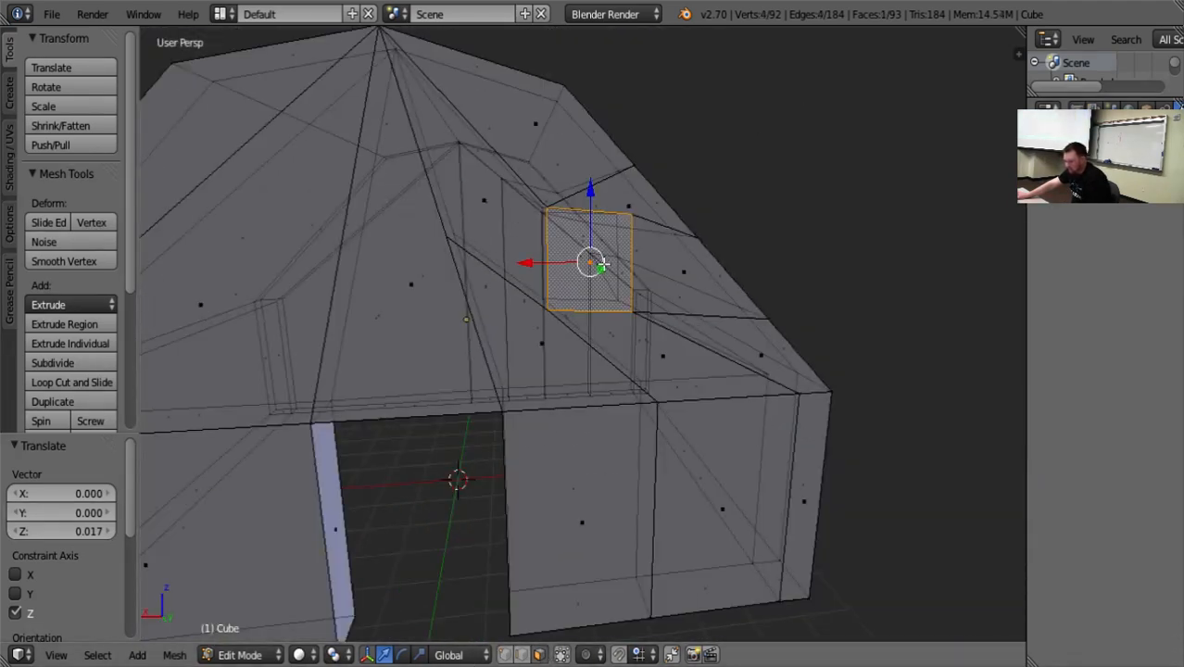
click(562, 655)
key(x)
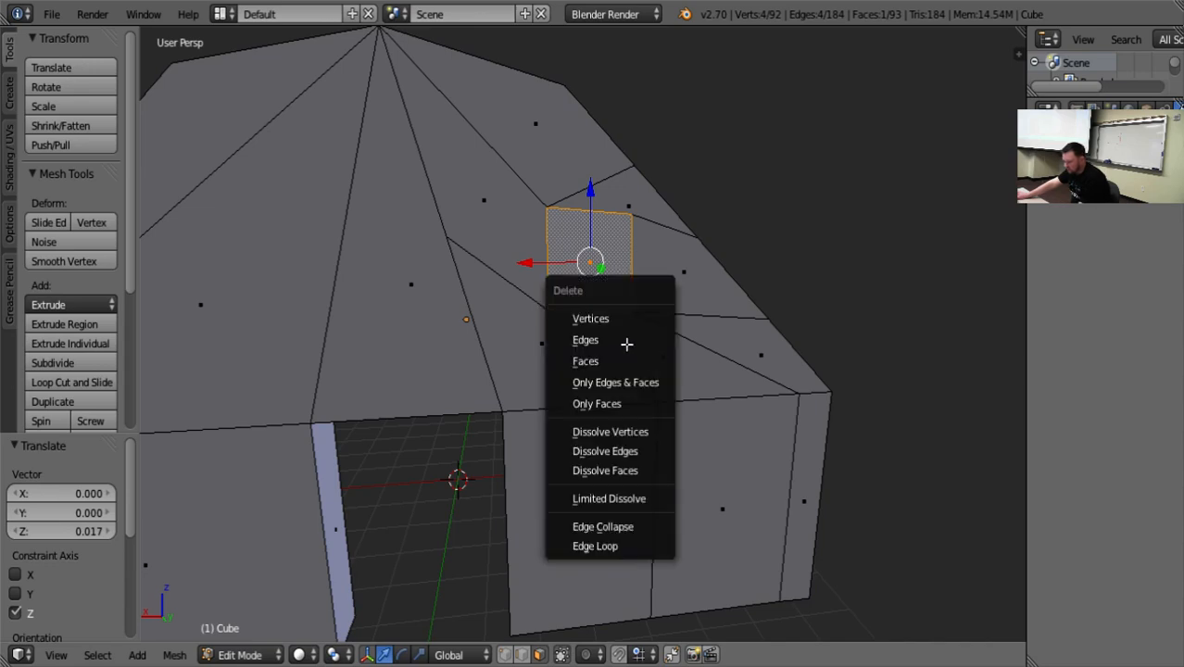
click(617, 361)
right_click(587, 267)
key(x)
click(586, 267)
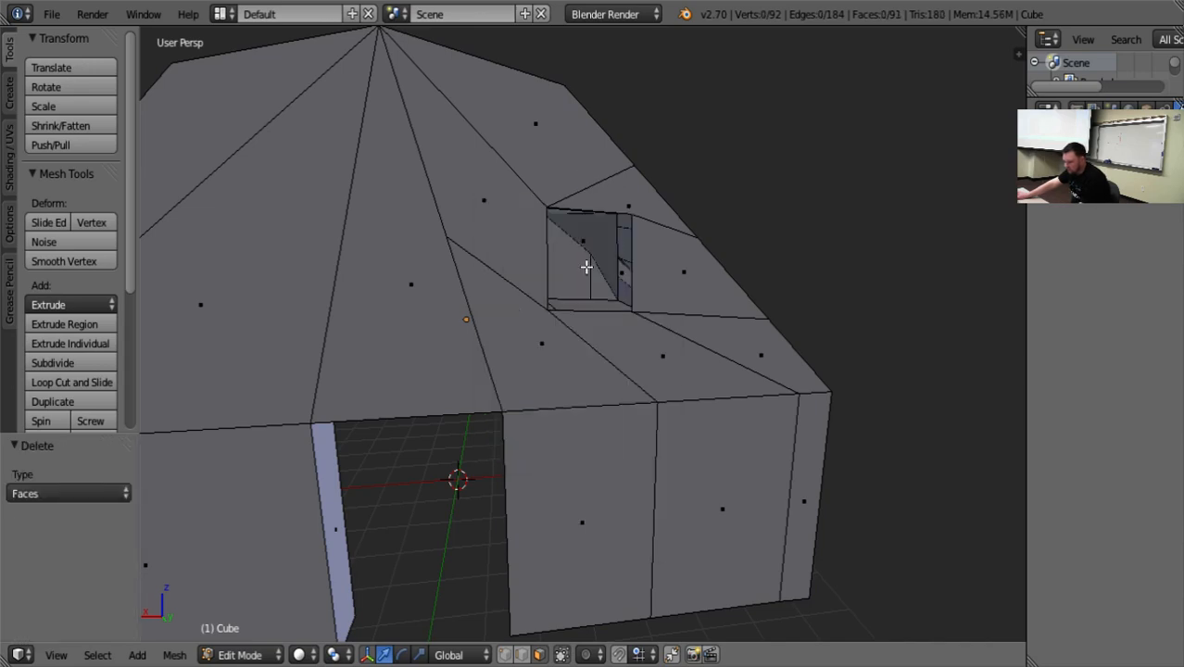
Fill the wall thickness on the window opening's ridge side and bottom with faces between the front and back edges.
middle_drag(756, 215, 704, 204)
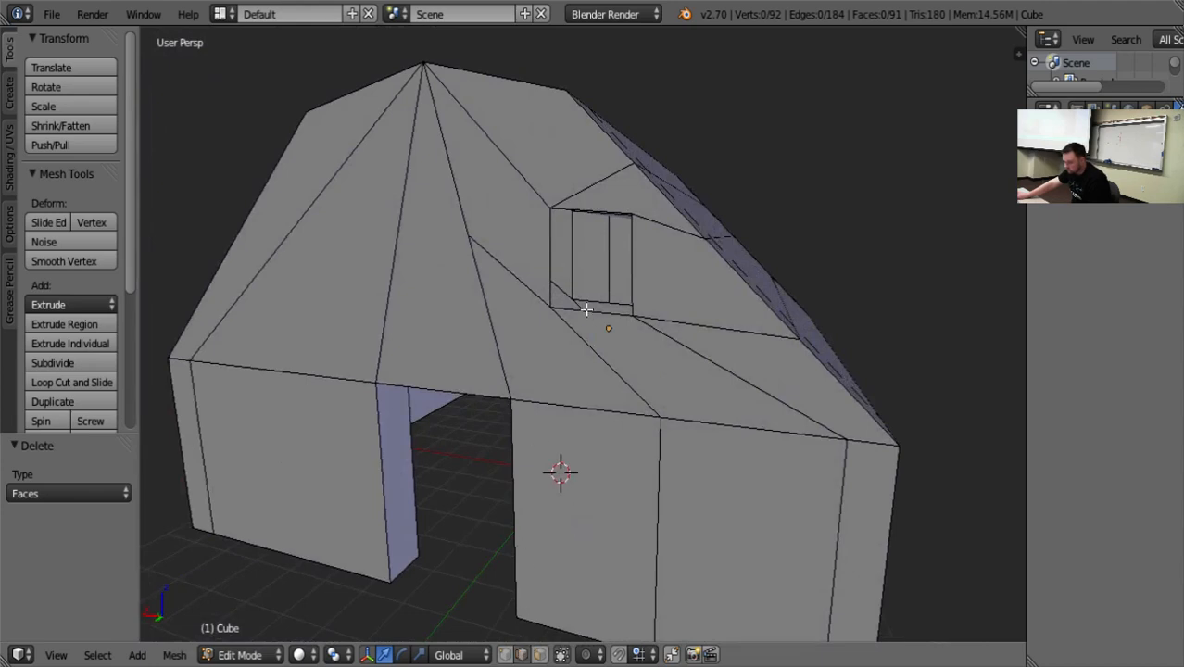
alt+right_click(576, 272)
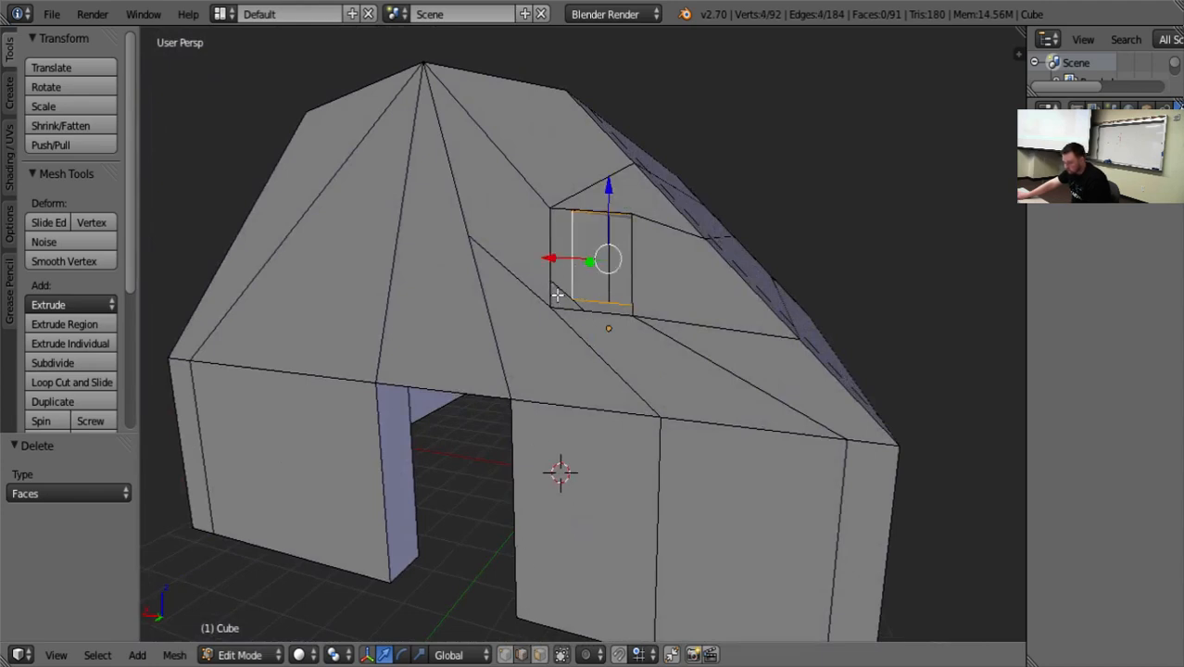
right_click(555, 277)
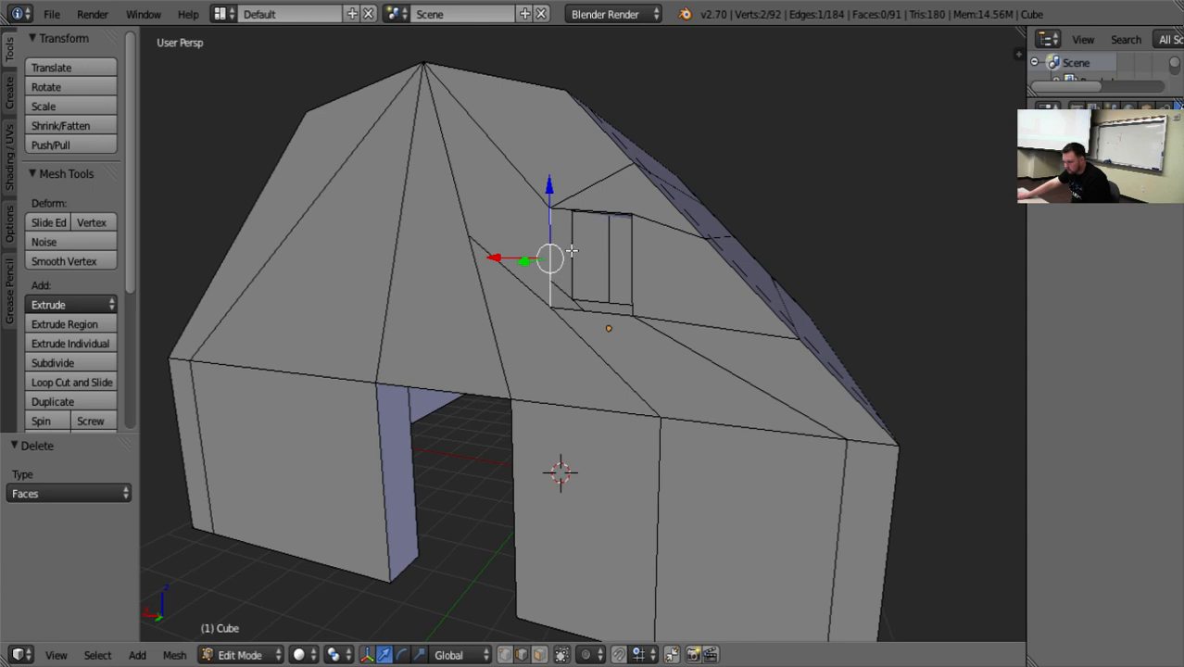
shift+right_click(573, 251)
key(f)
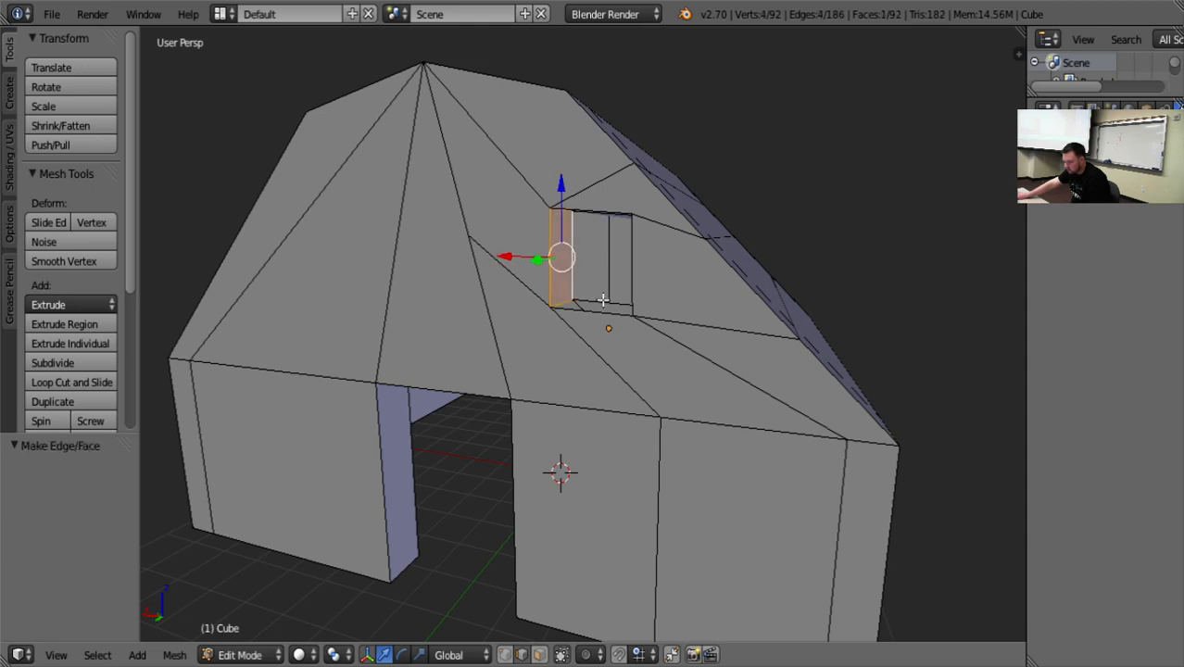
right_click(604, 302)
shift+right_click(607, 331)
Fill the window opening's outer side and top with faces joining its front and back edges.
middle_drag(584, 387, 628, 307)
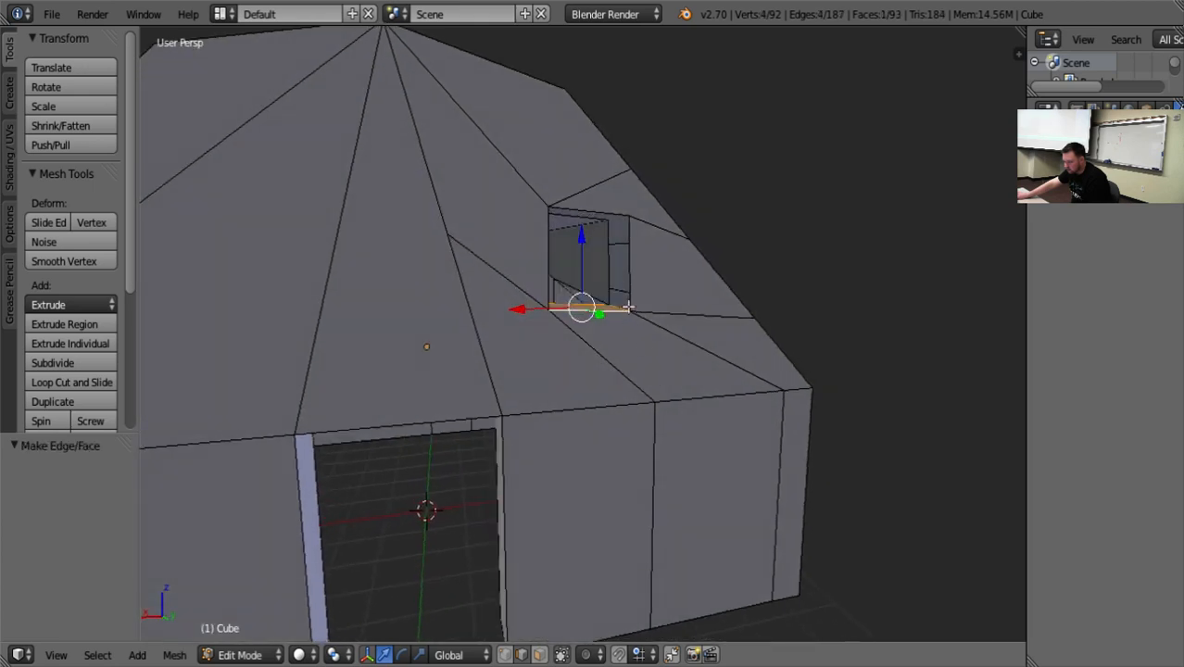
right_click(608, 268)
shift+right_click(634, 305)
key(f)
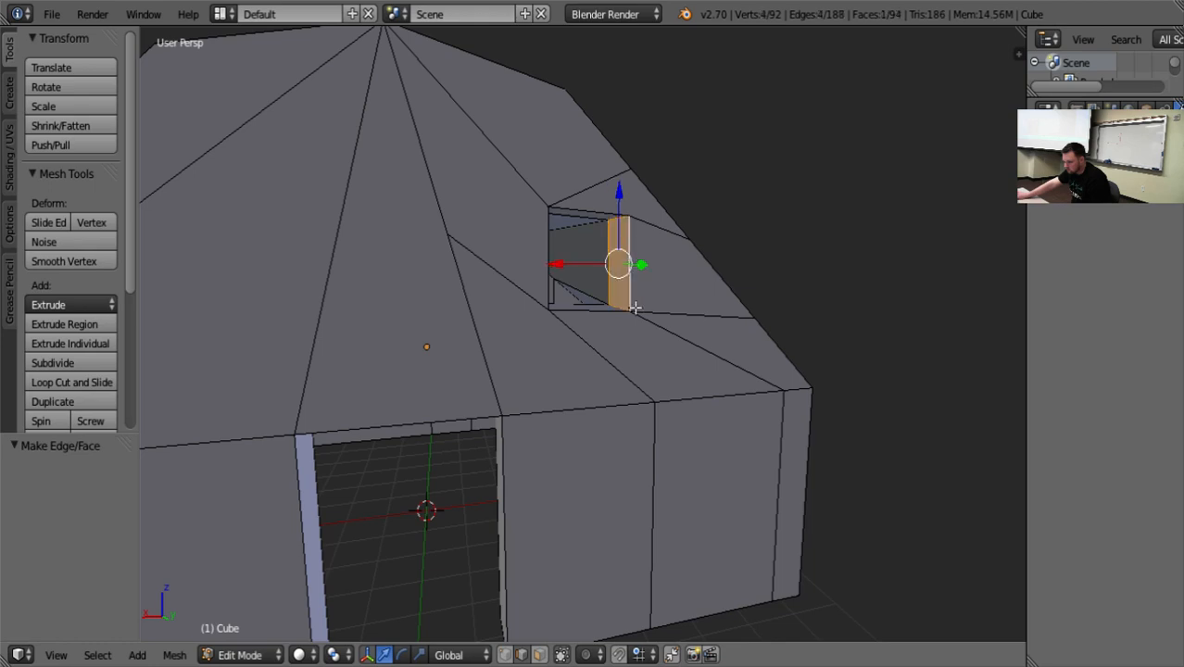
right_click(579, 219)
key(ctrl+space)
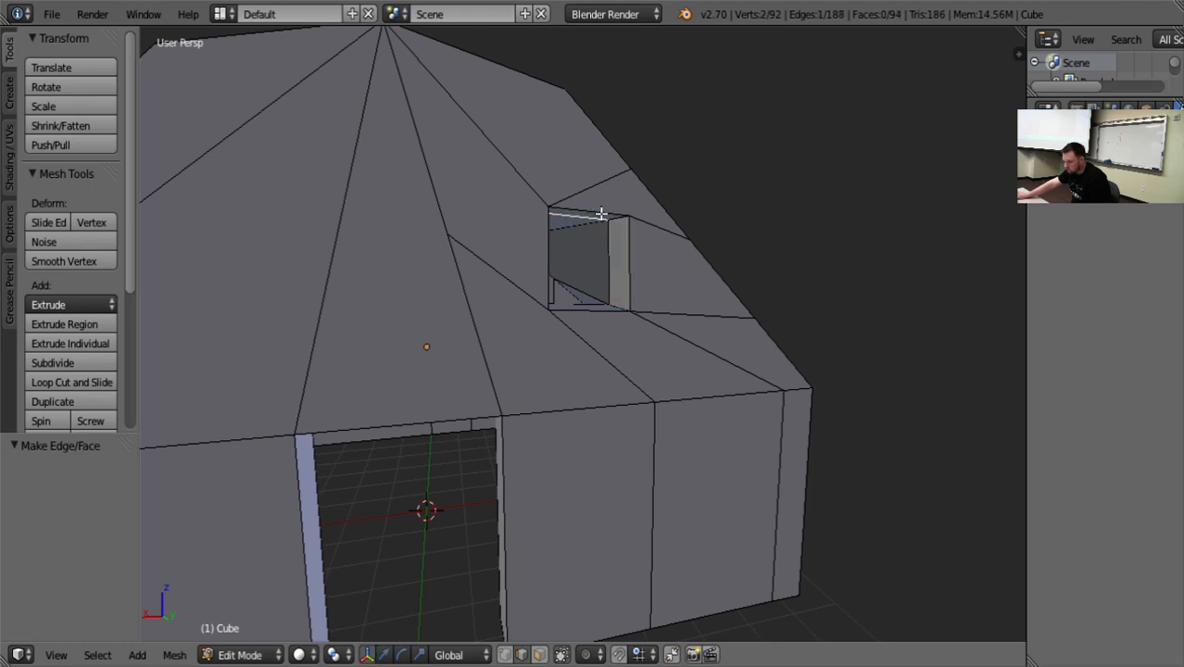
From inside the house, spread the window's two lower corners apart along X and move the upper ridge-side corner 0.728 along X.
middle_drag(841, 300, 365, 257)
scroll(398, 284, up, 5)
scroll(394, 285, down, 10)
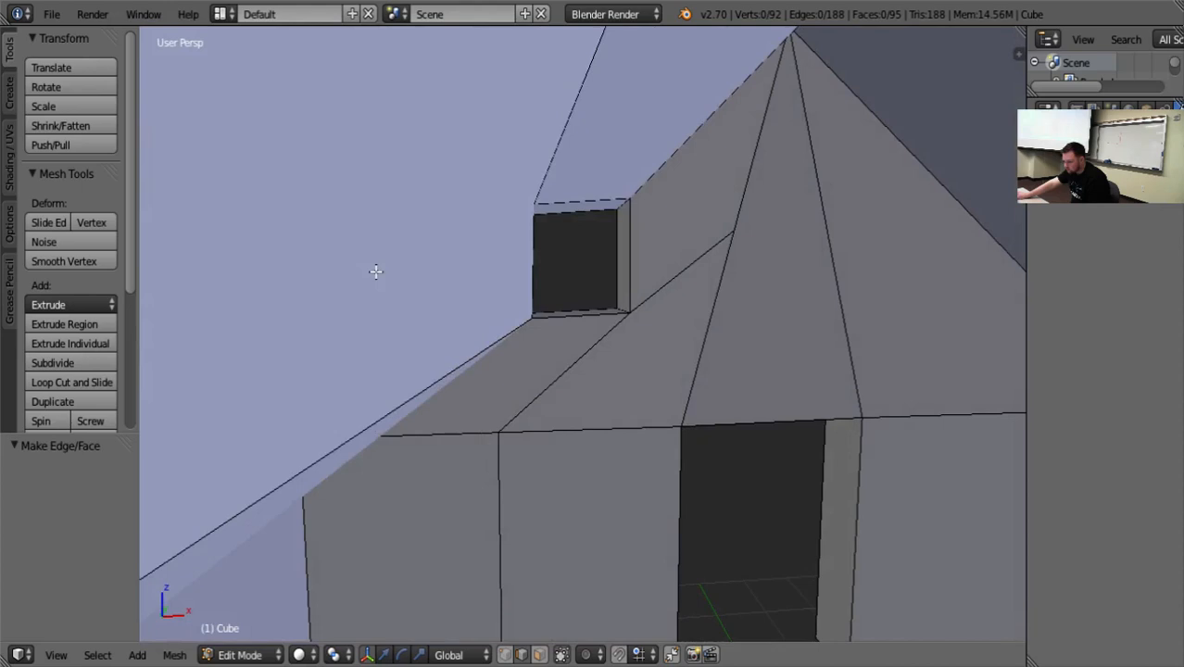
middle_drag(375, 271, 356, 272)
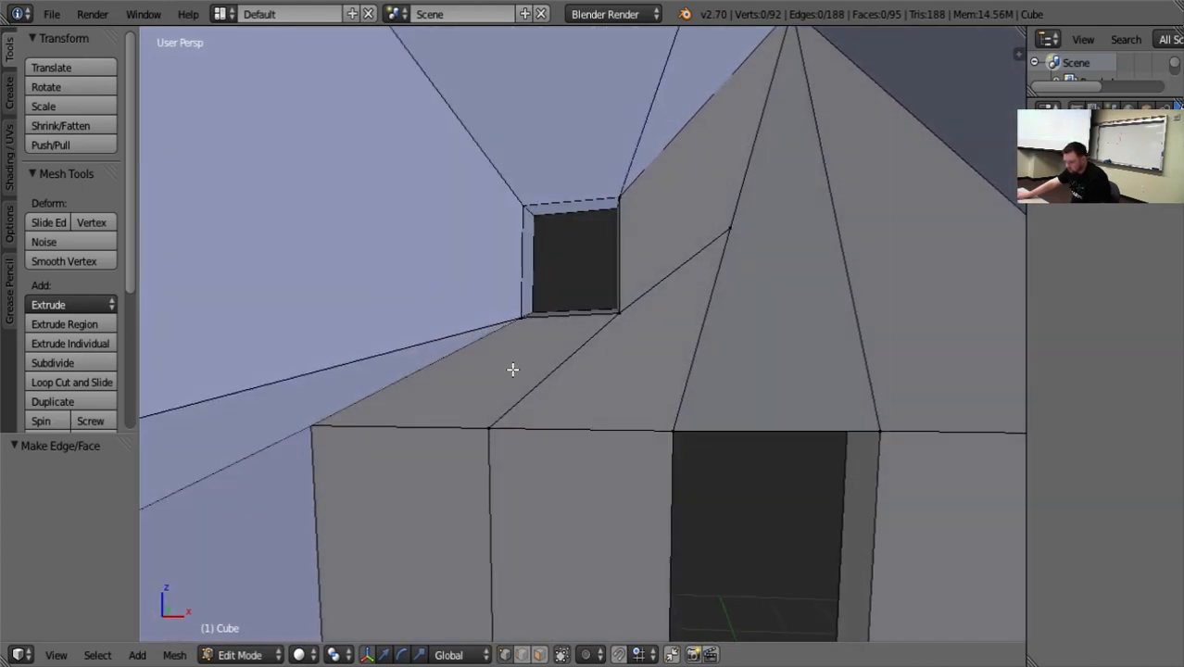
right_click(521, 318)
drag(589, 318, 475, 291)
right_click(620, 319)
drag(684, 318, 717, 319)
right_click(631, 192)
drag(675, 194, 746, 202)
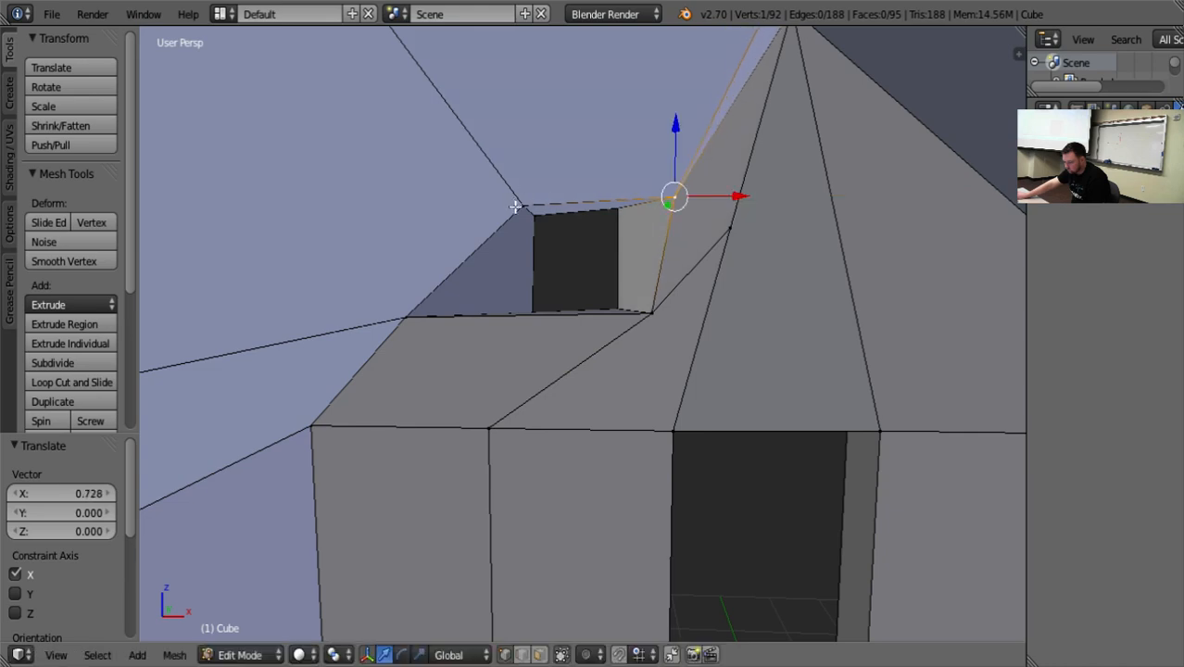
Raise the window's interior upper ridge-side corner vertex 0.570 along Z.
right_click(515, 205)
middle_drag(603, 213, 558, 263)
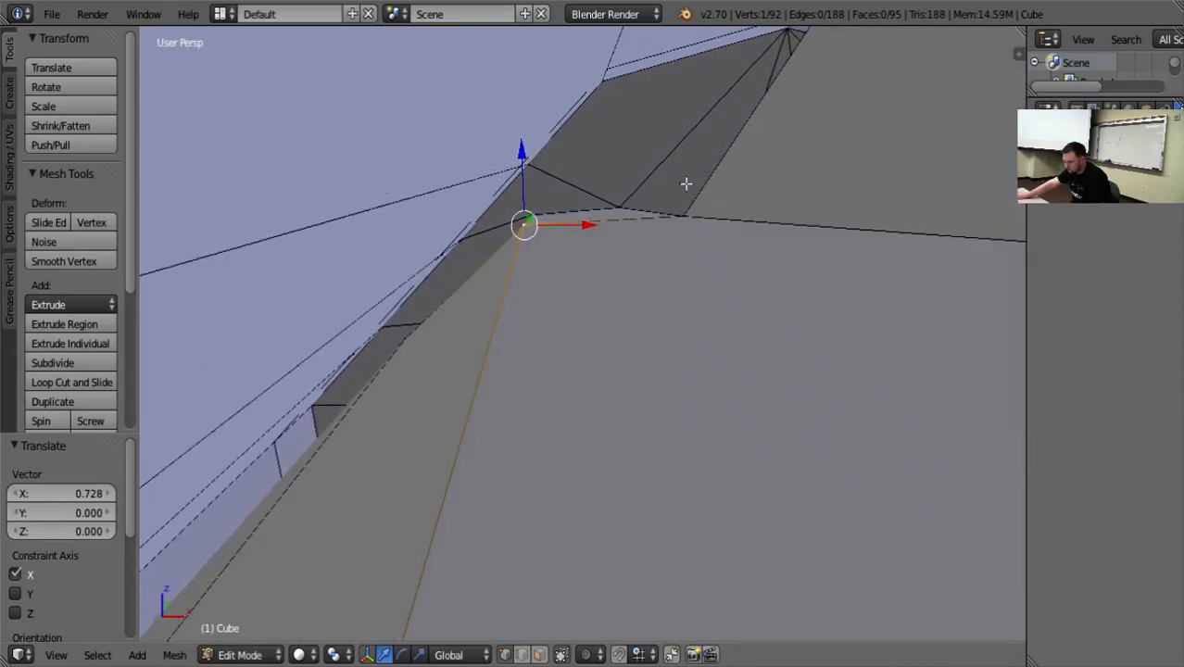
right_click(687, 211)
key(g)
key(z)
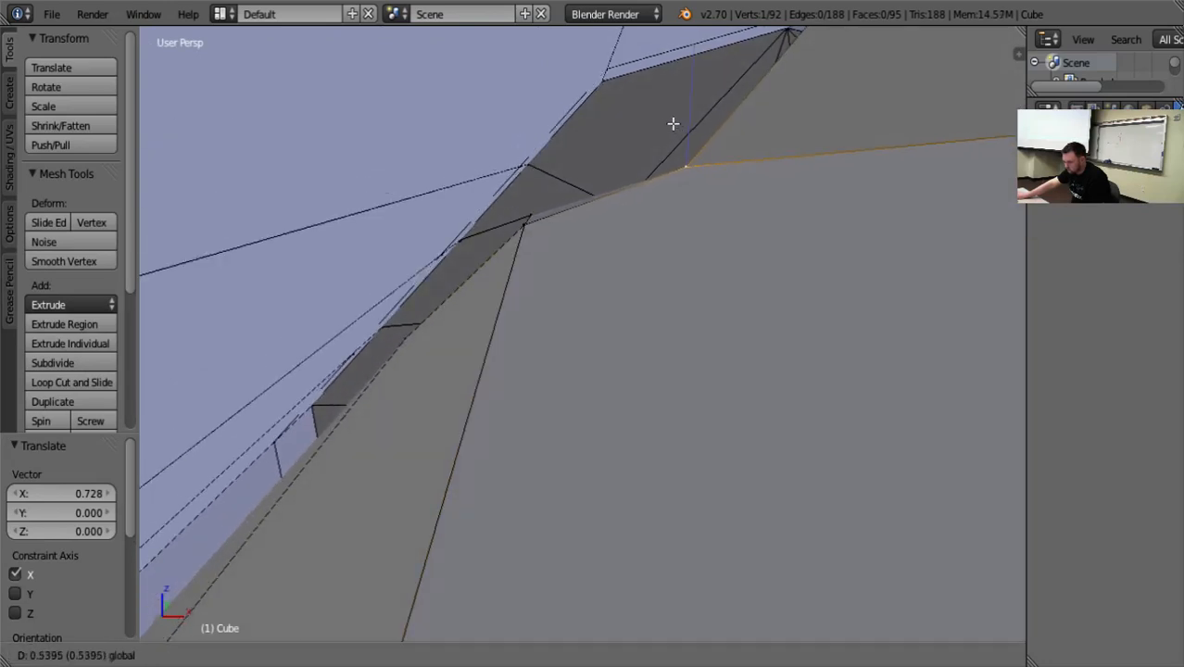
click(671, 270)
mouse_move(672, 269)
middle_down()
mouse_move(664, 257)
mouse_move(656, 277)
middle_up()
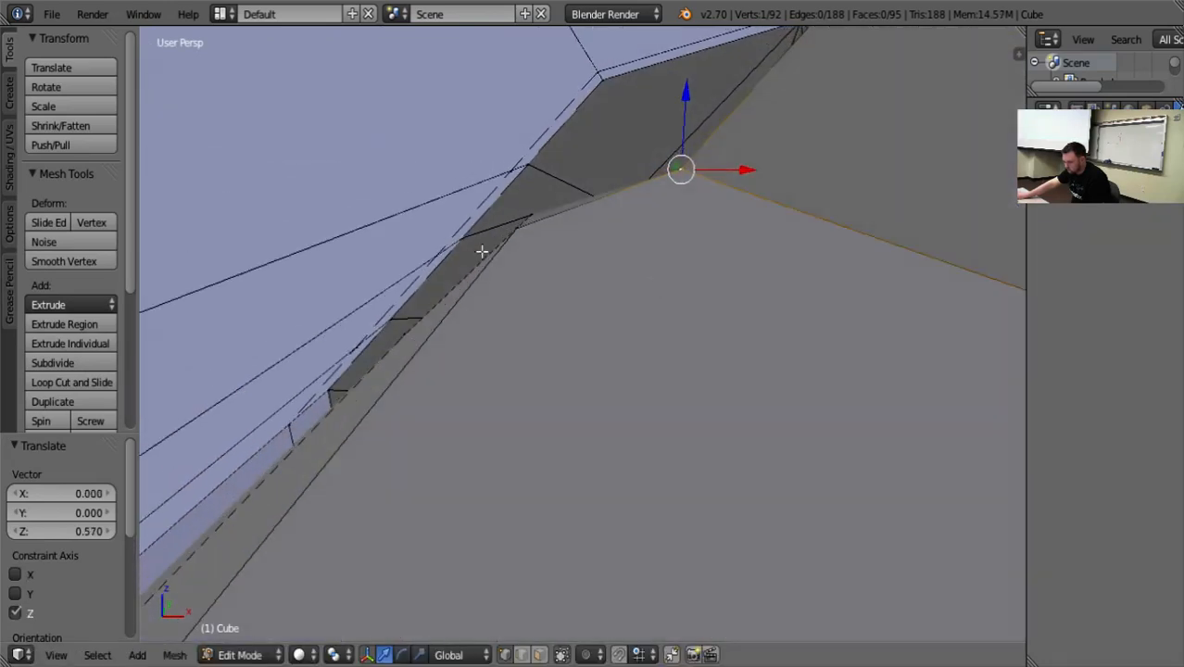
Raise the window's interior upper outer corner 0.207 along Z and the upper ridge-side corner a further 0.421.
right_click(517, 233)
drag(516, 192, 518, 174)
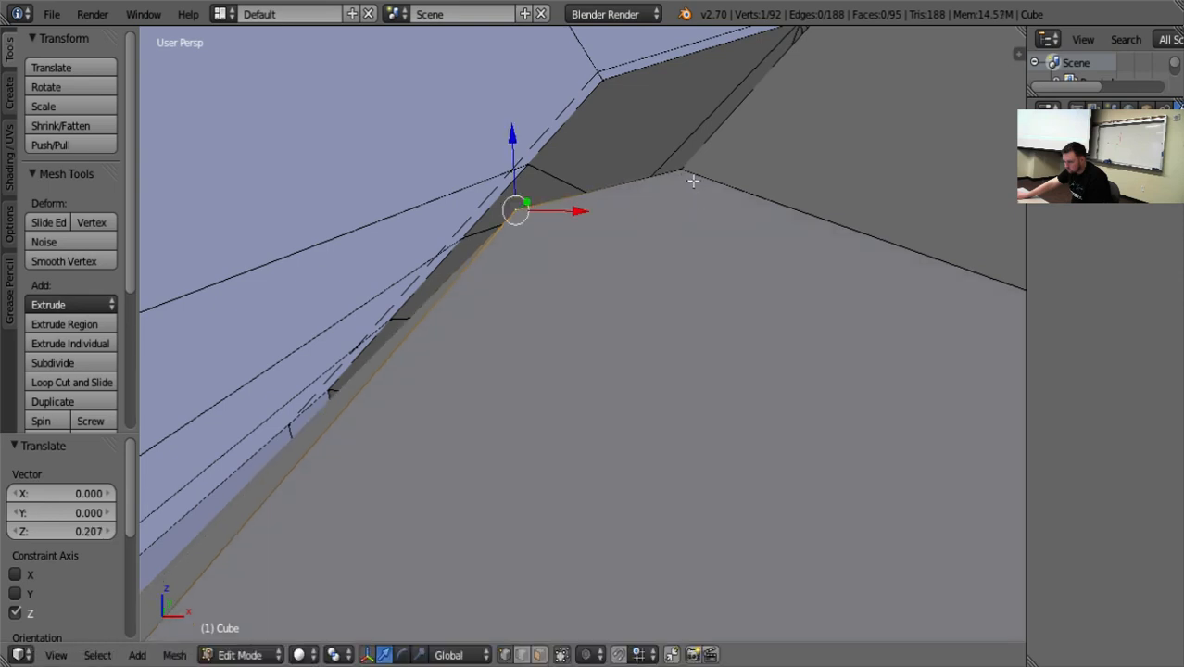
right_click(686, 173)
drag(724, 175, 671, 165)
drag(629, 102, 631, 75)
Move the window's interior lower outer corner vertex 0.700 along X and 0.347 along Y.
middle_drag(656, 341, 569, 405)
scroll(604, 357, down, 5)
right_click(414, 321)
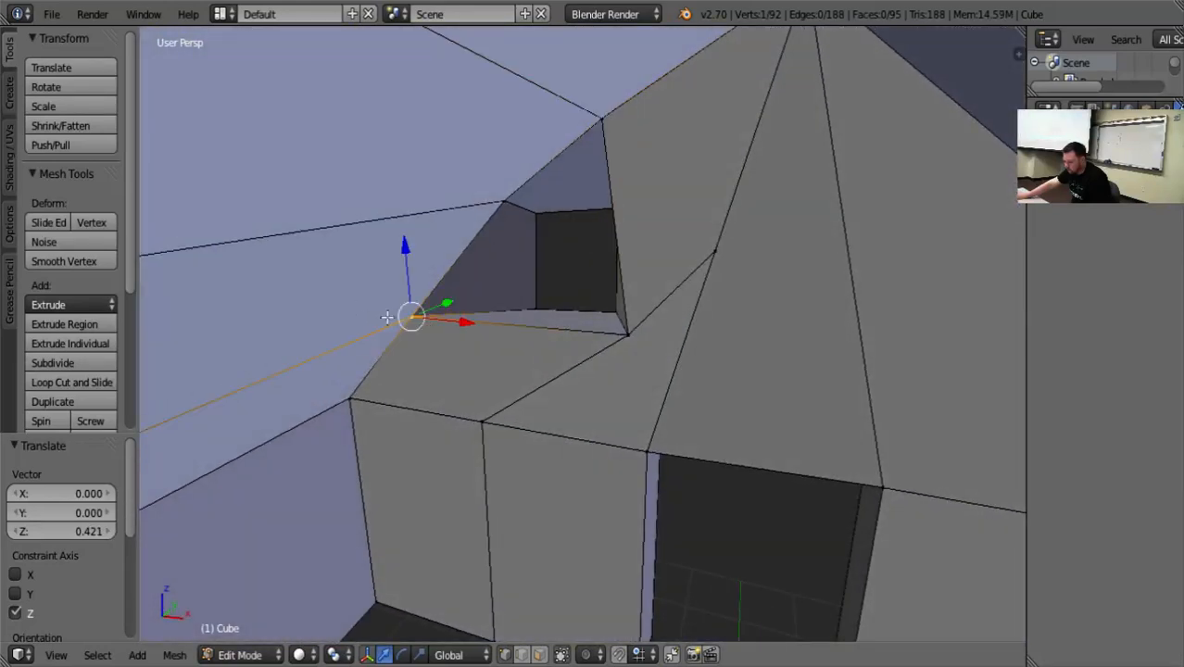
drag(458, 326, 500, 331)
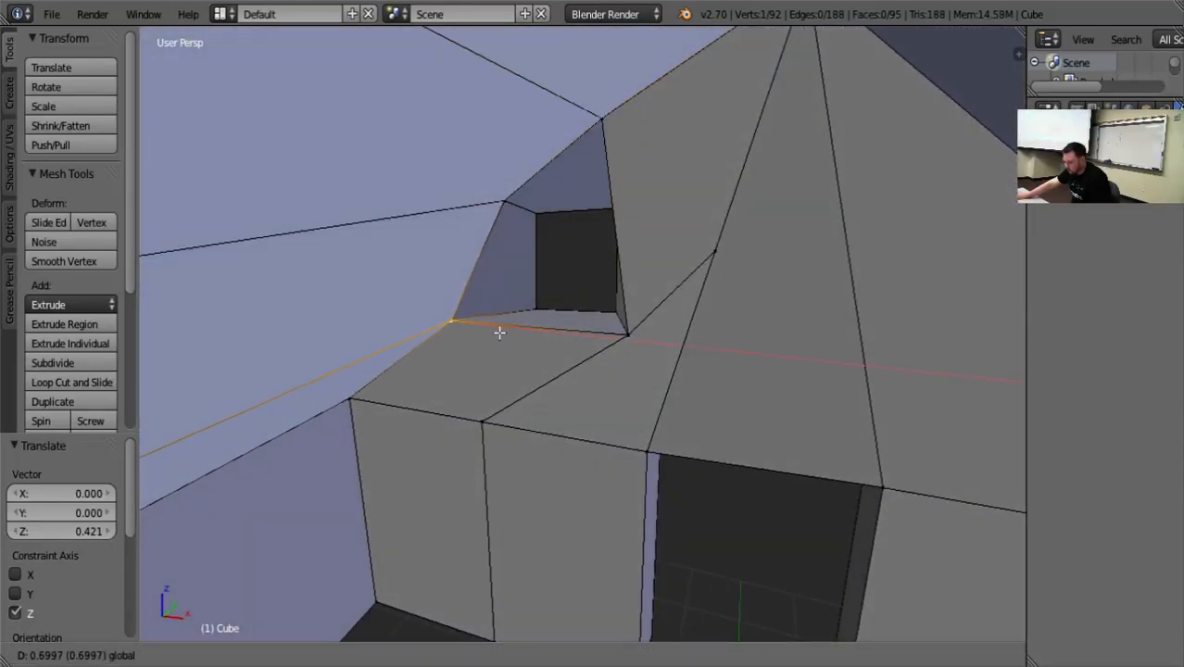
middle_drag(499, 331, 320, 431)
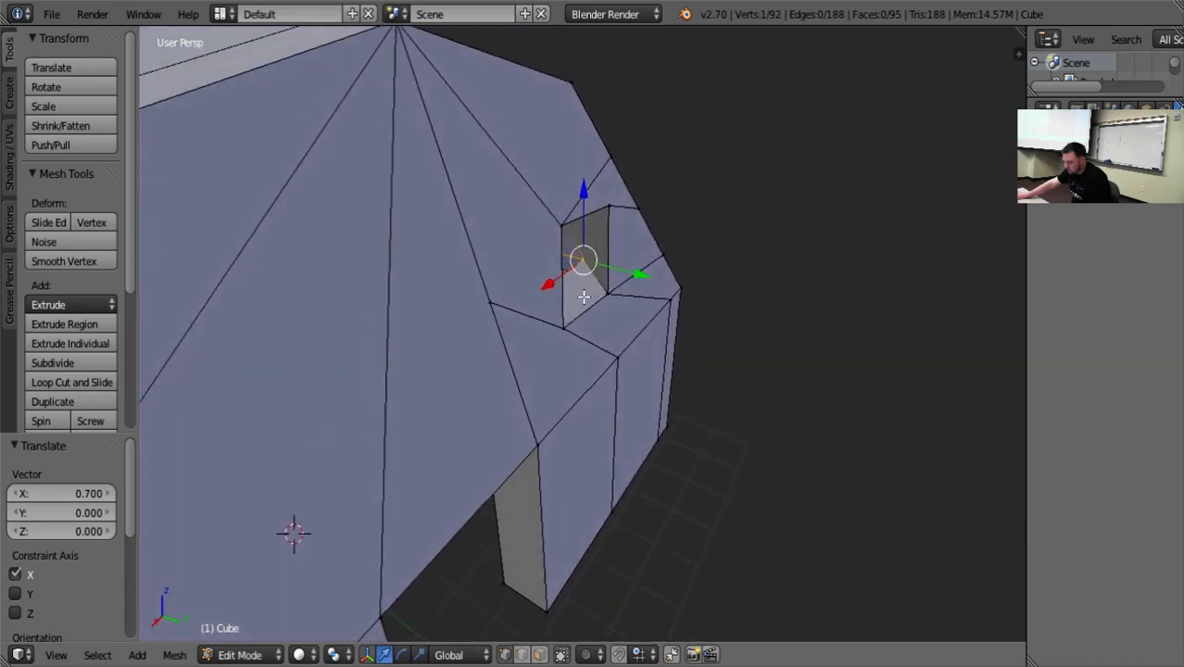
key(g)
key(y)
click(579, 295)
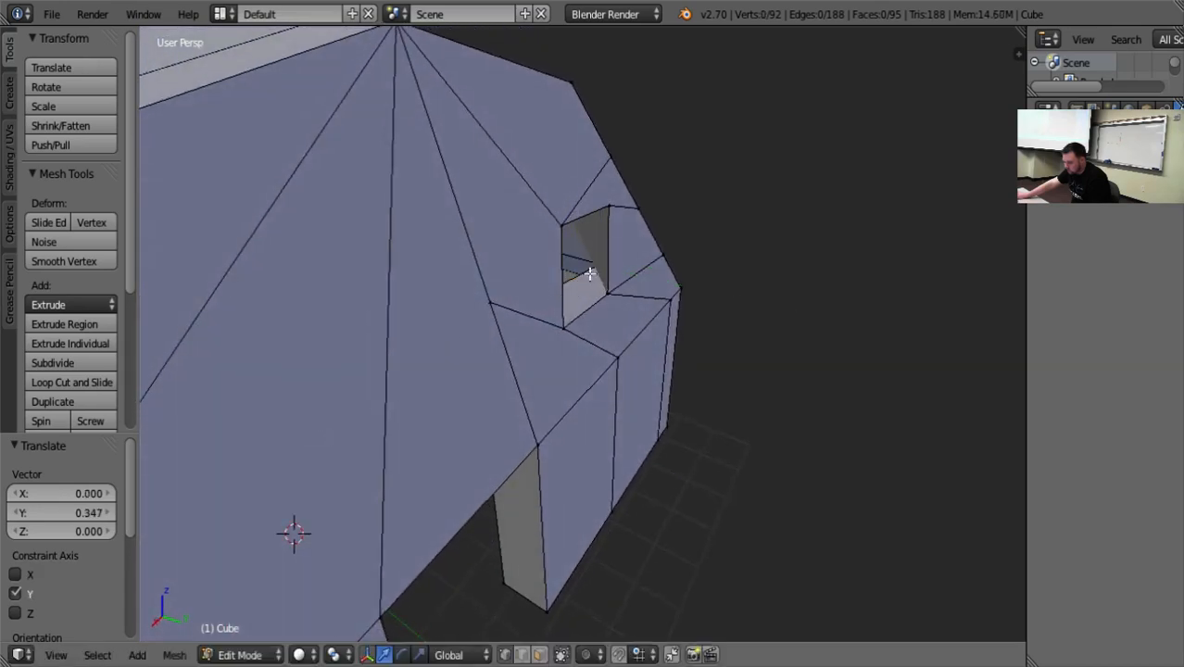
Reselect the window's interior lower outer corner vertex and adjust it along X, finishing with a 0.319 move.
middle_drag(590, 275, 476, 304)
right_click(568, 266)
key(g)
key(x)
click(533, 318)
key(g)
key(x)
click(553, 301)
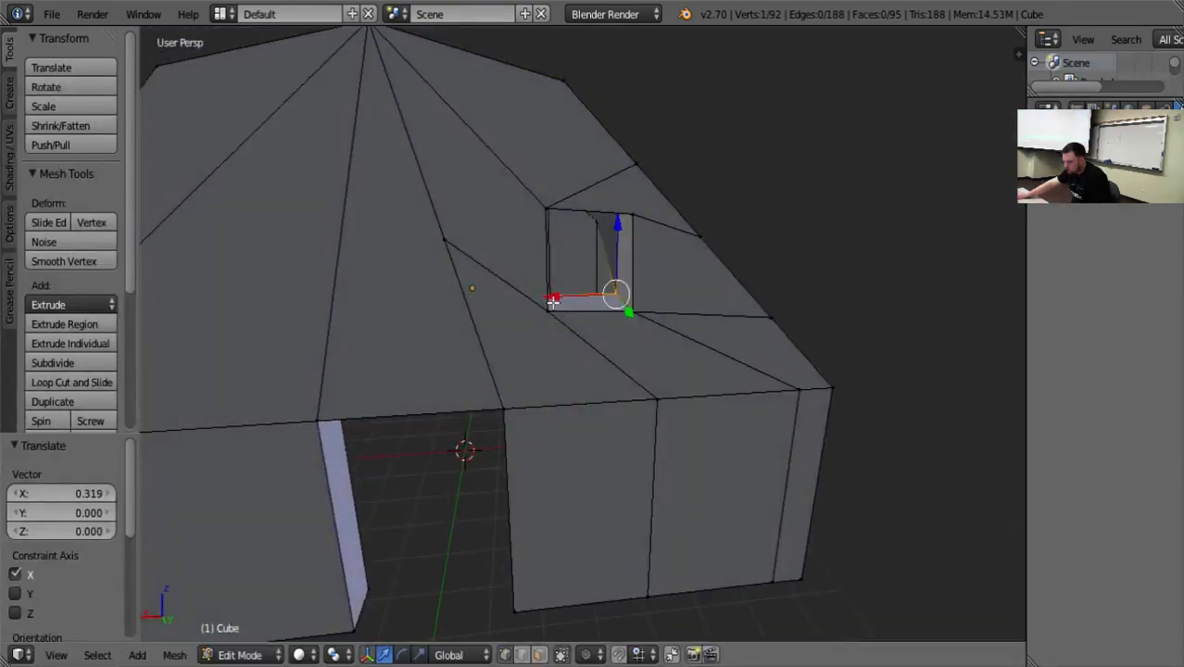
Move the window's interior upper ridge-side corner -0.803 along Z and its lower ridge-side corner -0.285 along X.
middle_drag(579, 341, 621, 405)
right_click(610, 189)
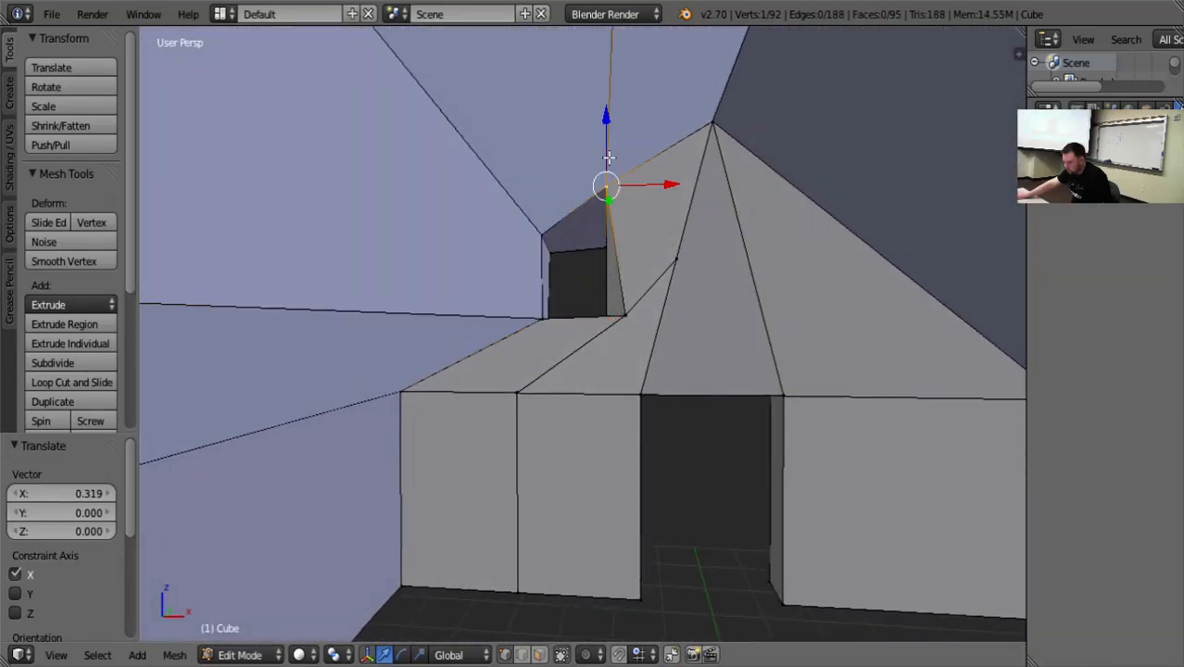
key(g)
key(z)
click(624, 307)
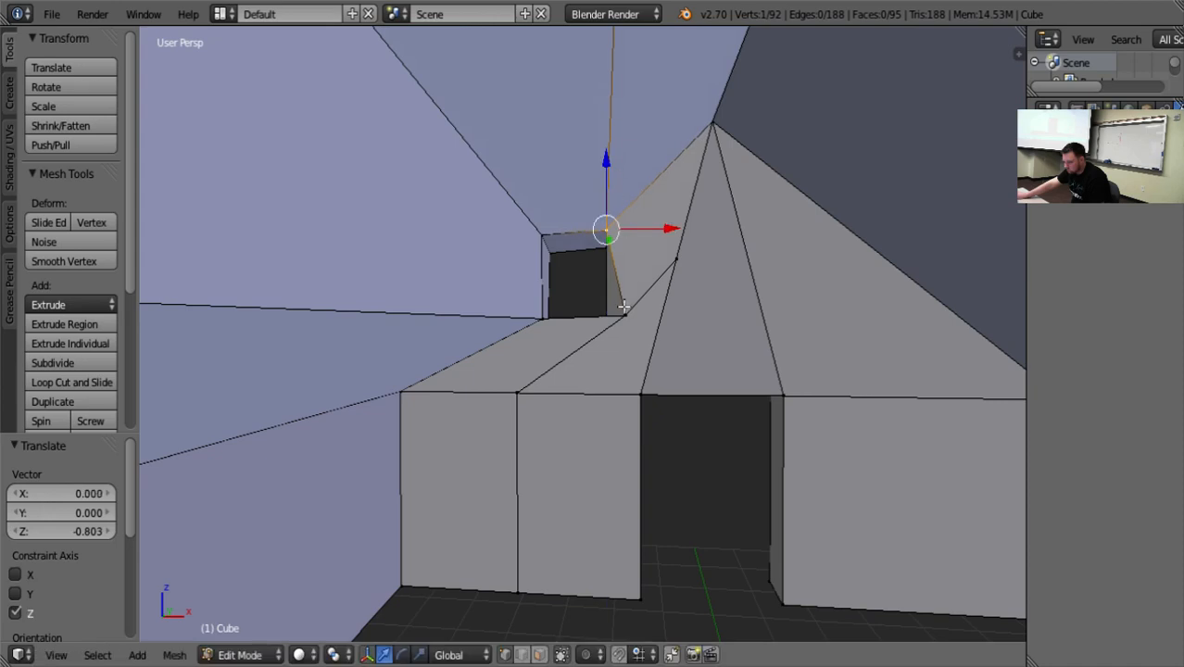
key(g)
key(x)
click(677, 320)
key(a)
Return to Object Mode and examine the house's window opening from several sides.
middle_drag(643, 498, 673, 515)
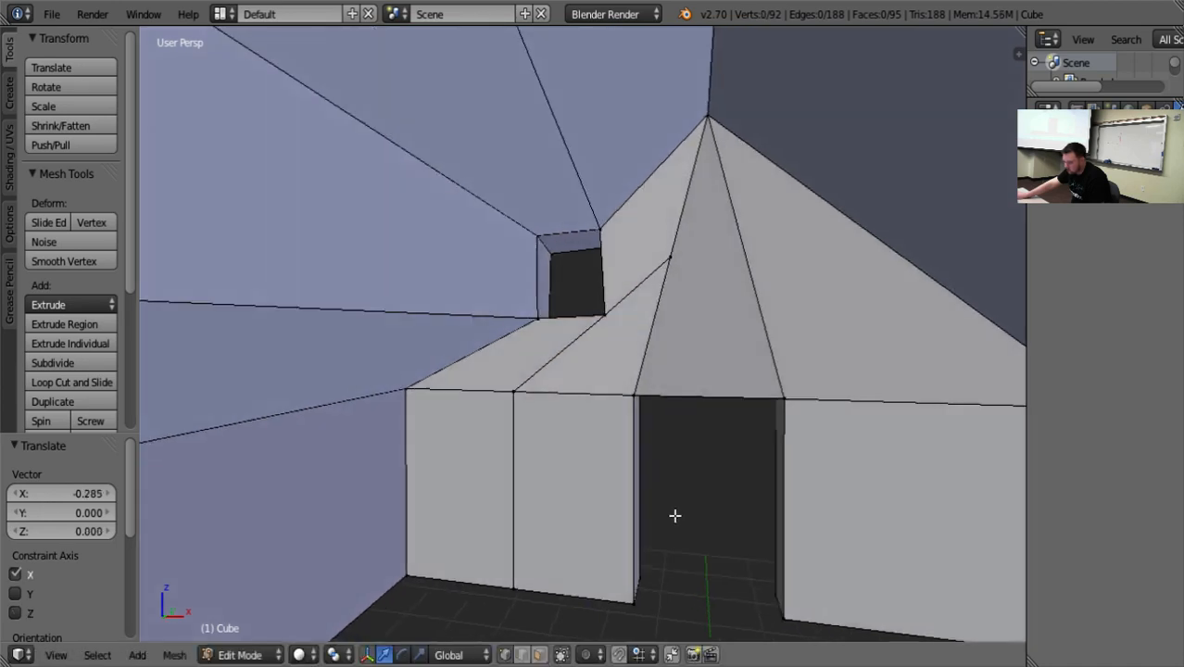
scroll(684, 496, down, 8)
middle_drag(690, 476, 667, 494)
key(Tab)
scroll(668, 495, up, 5)
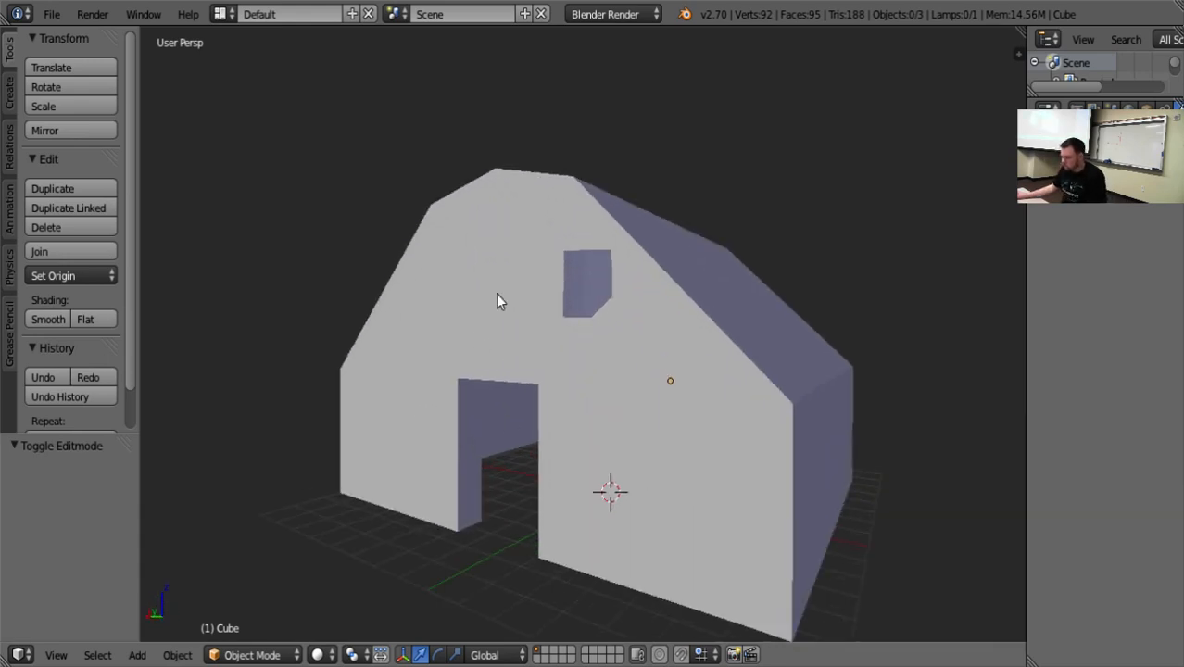
middle_drag(498, 299, 605, 488)
scroll(584, 420, down, 5)
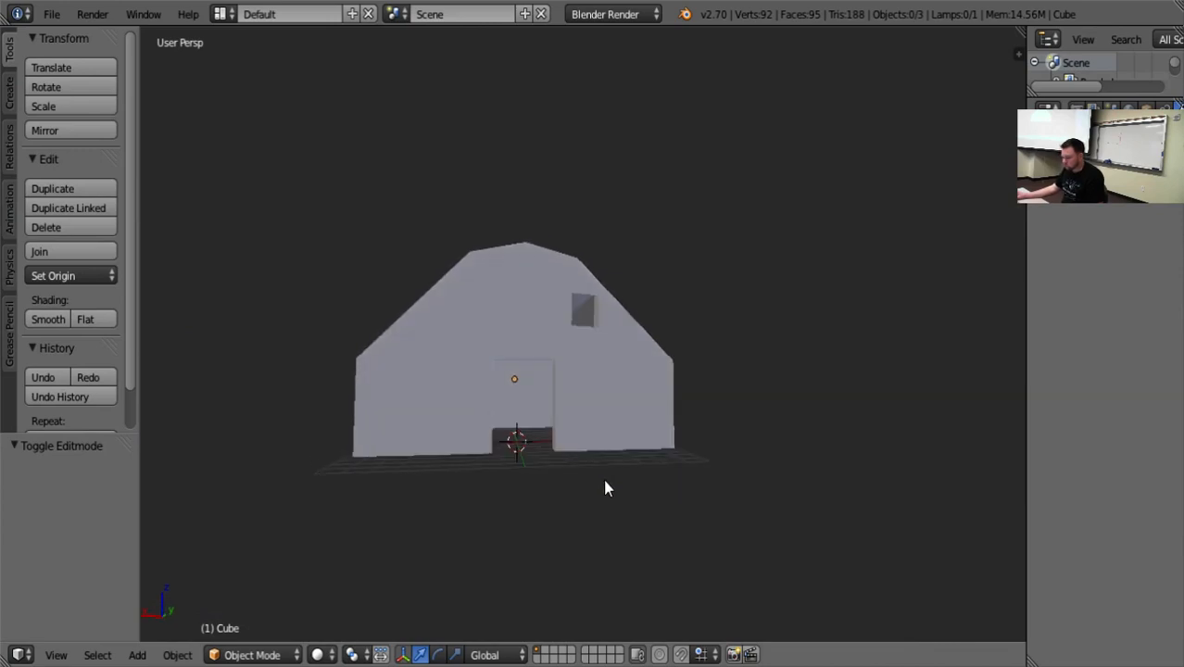
Select the house, raise it slightly along Z above the grid, and enter Edit Mode.
right_click(585, 394)
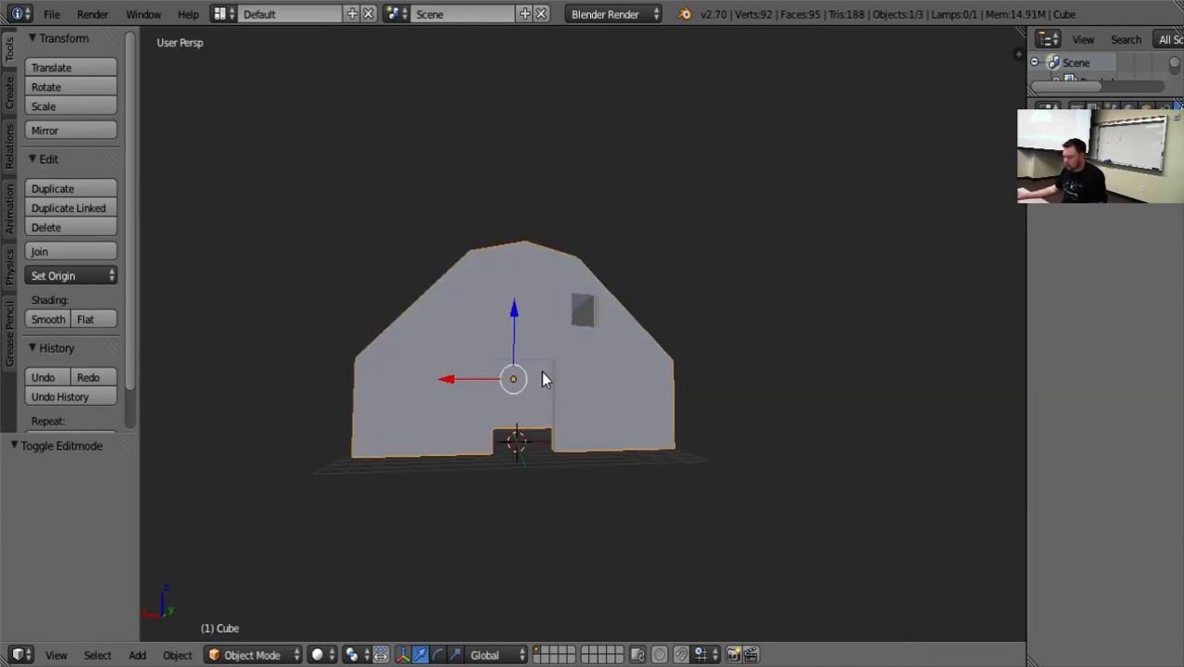
drag(515, 311, 517, 281)
key(Tab)
middle_drag(581, 538, 576, 512)
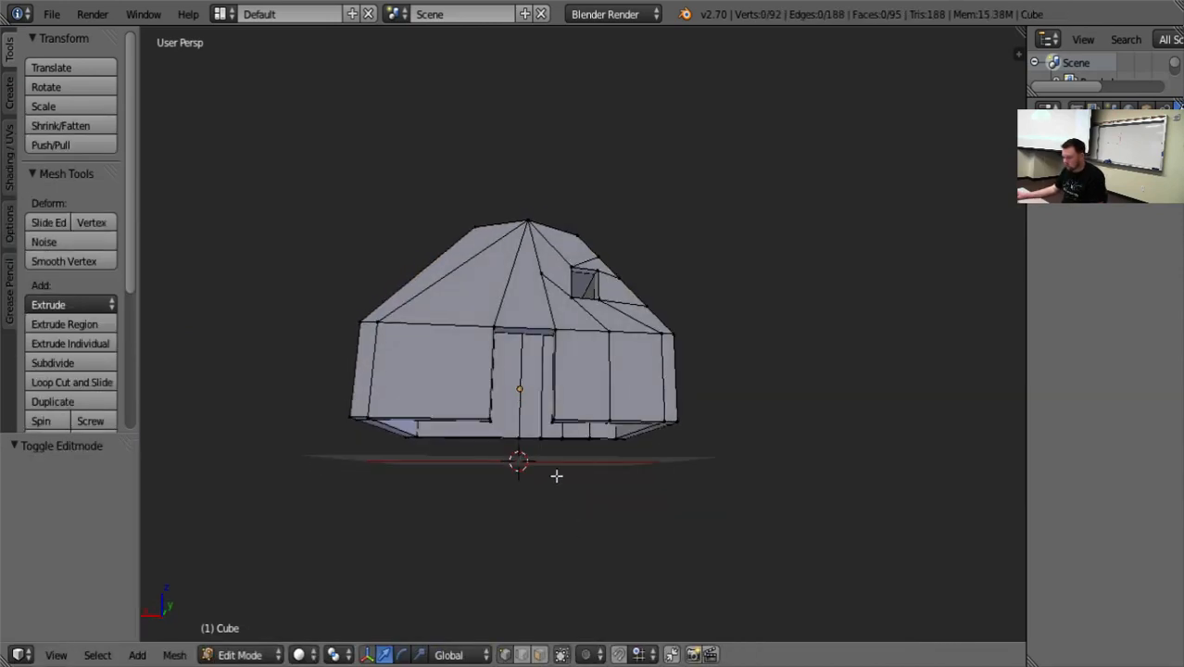
Try to extrude the bottom rim of the house walls slightly downward along Z.
key(b)
drag(679, 471, 326, 405)
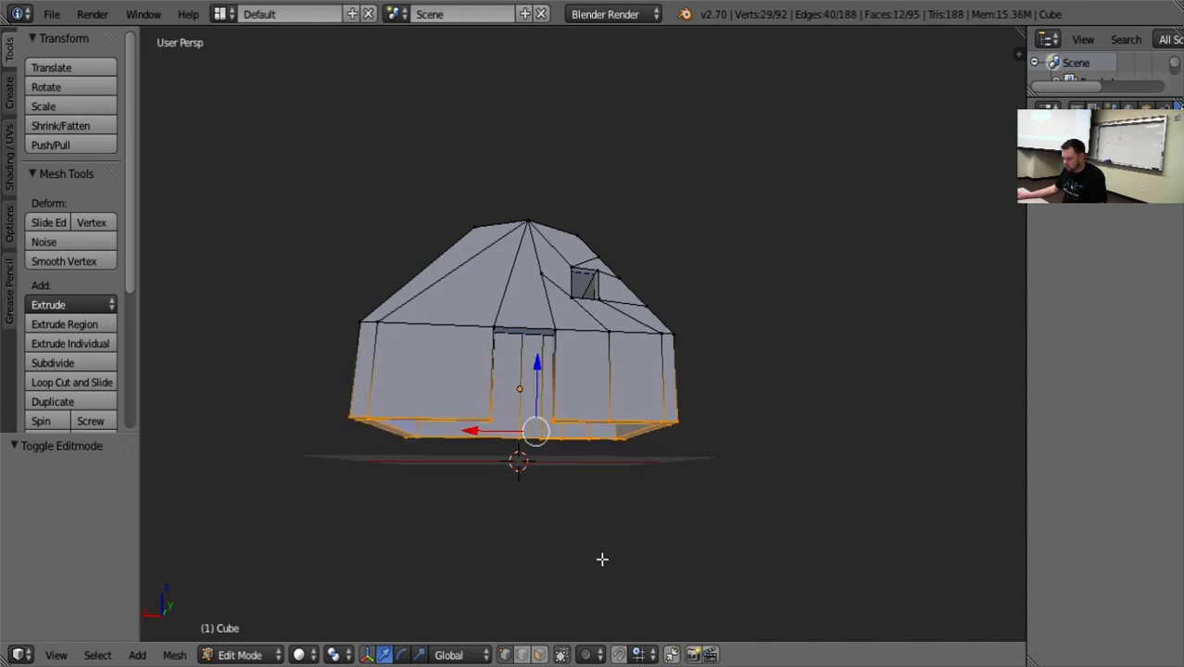
click(78, 334)
right_click(500, 390)
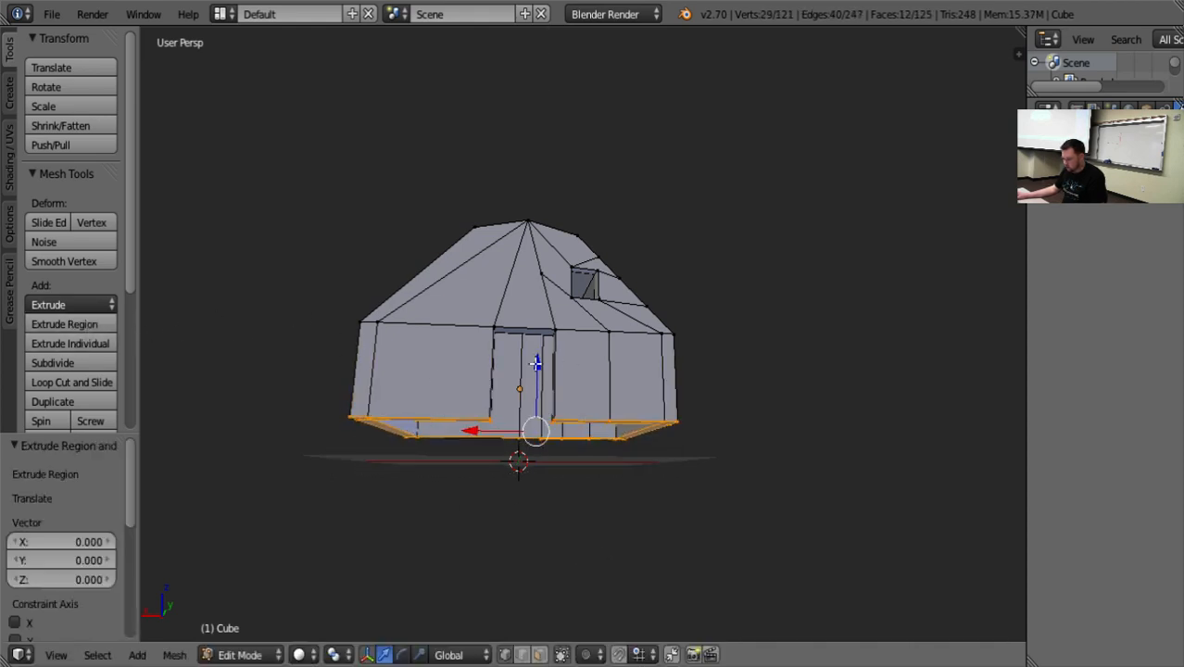
drag(537, 364, 536, 373)
key(a)
middle_drag(562, 487, 868, 502)
middle_drag(661, 506, 658, 481)
Undo the downward extrusion of the house's bottom rim.
key(ctrl+z)
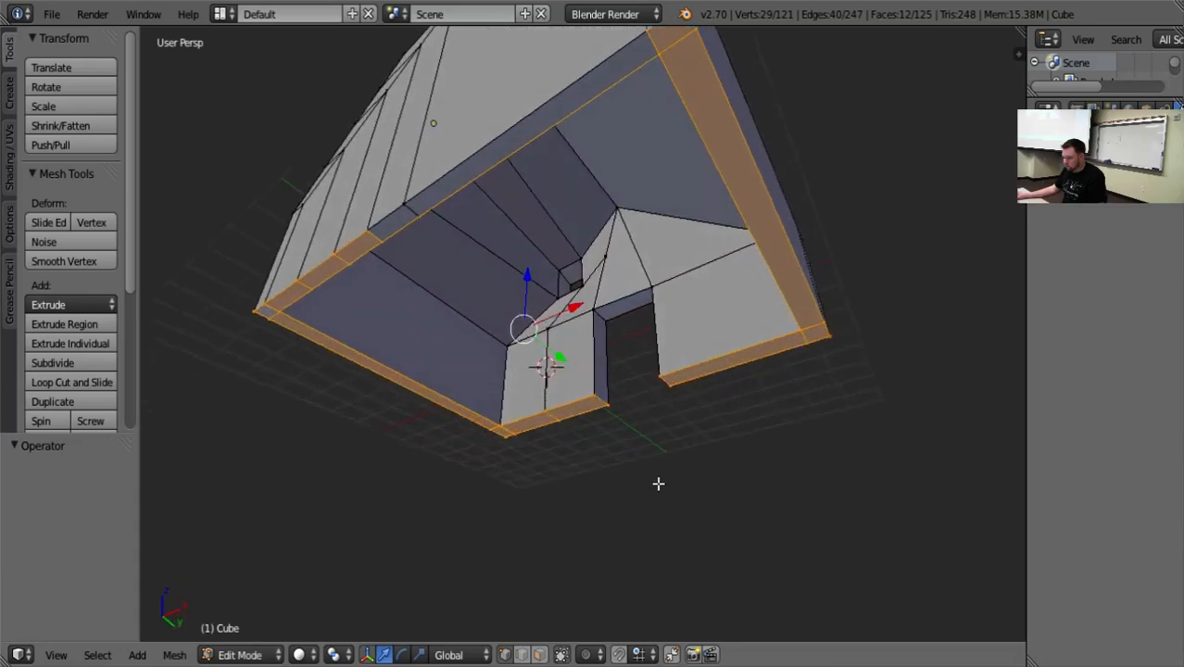
shift+right_click(404, 196)
middle_drag(404, 196, 592, 295)
key(ctrl+z)
key(ctrl+z)
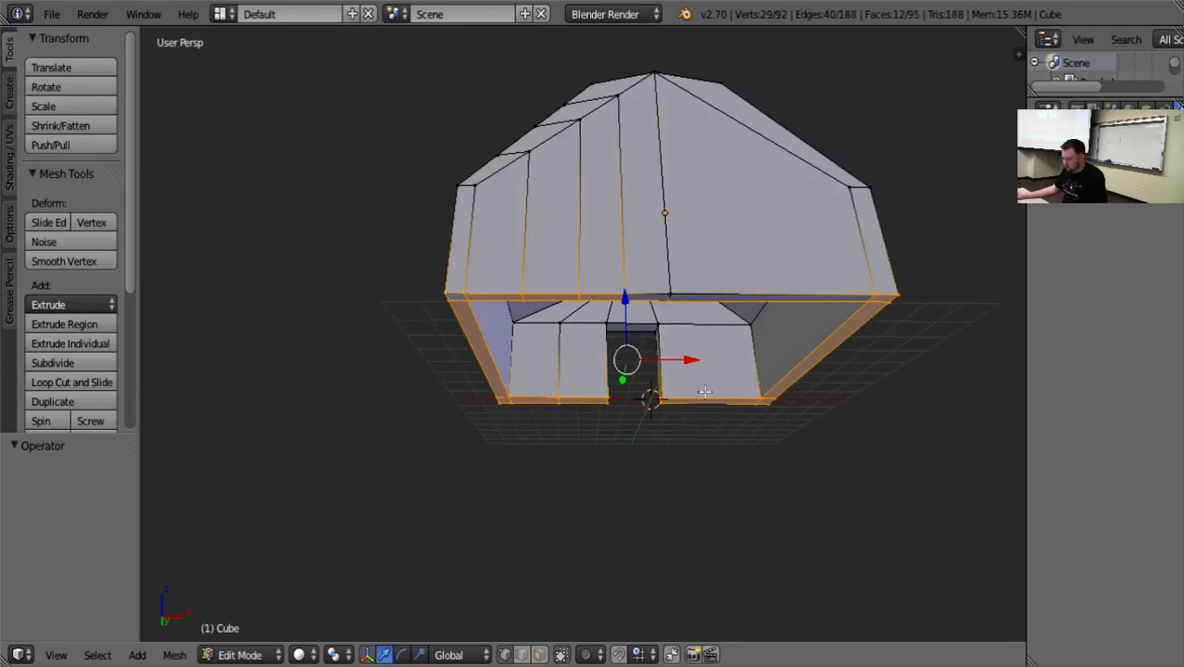
Box-select the entire bottom rim of the house, covering the front, side and back walls.
key(a)
key(b)
drag(802, 460, 517, 387)
key(b)
drag(828, 283, 918, 329)
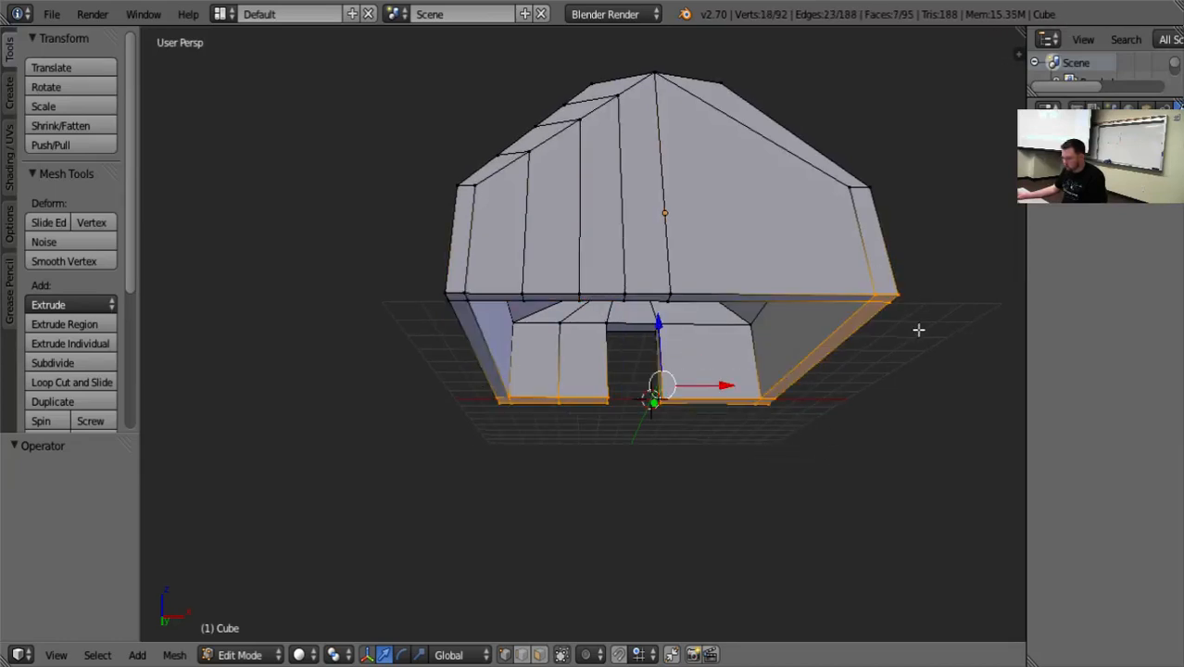
key(b)
drag(403, 267, 740, 309)
middle_drag(521, 330, 653, 430)
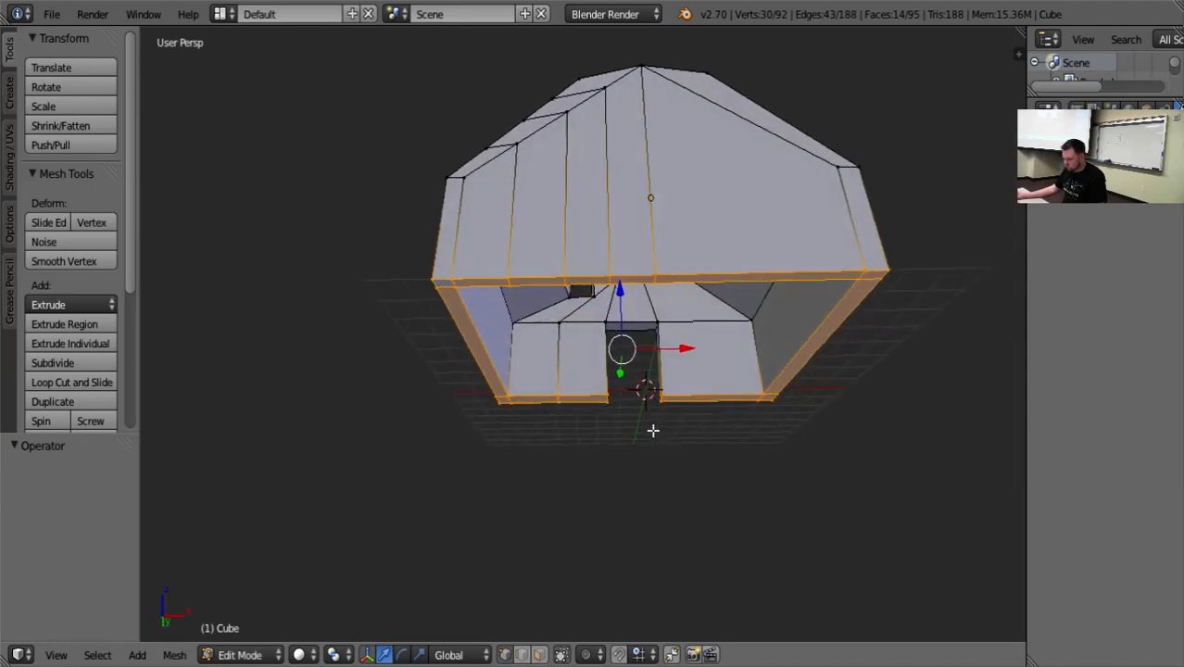
Extrude the selected bottom rim and move it -0.935 along Z.
key(e)
right_click(650, 426)
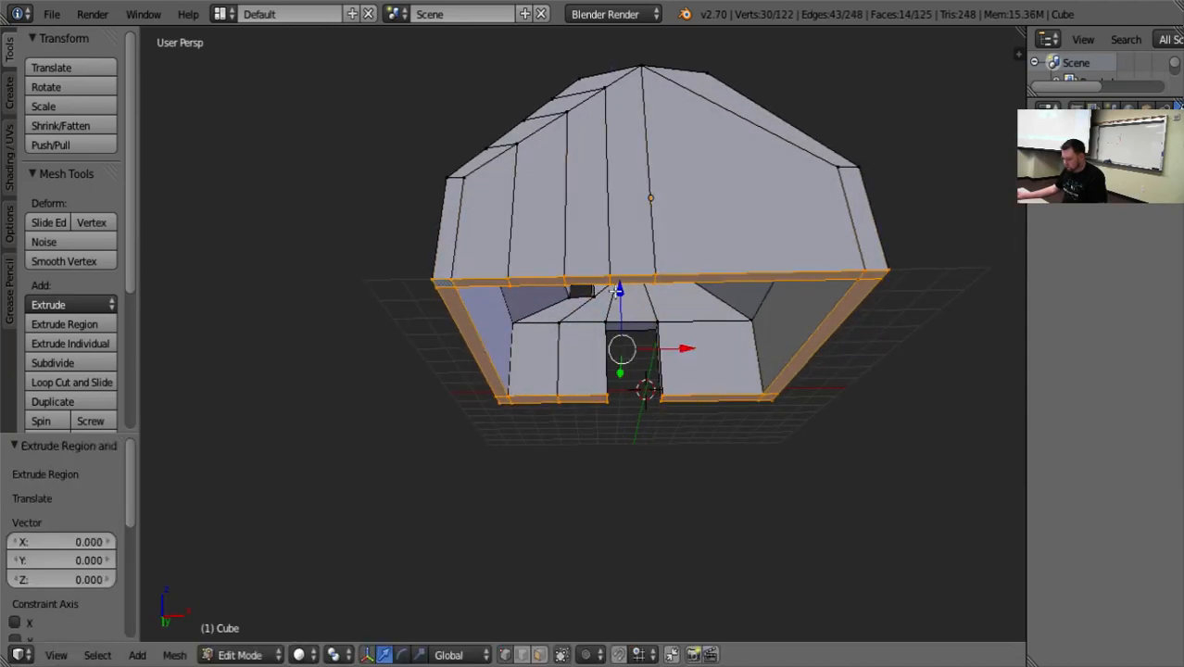
drag(616, 290, 616, 315)
key(a)
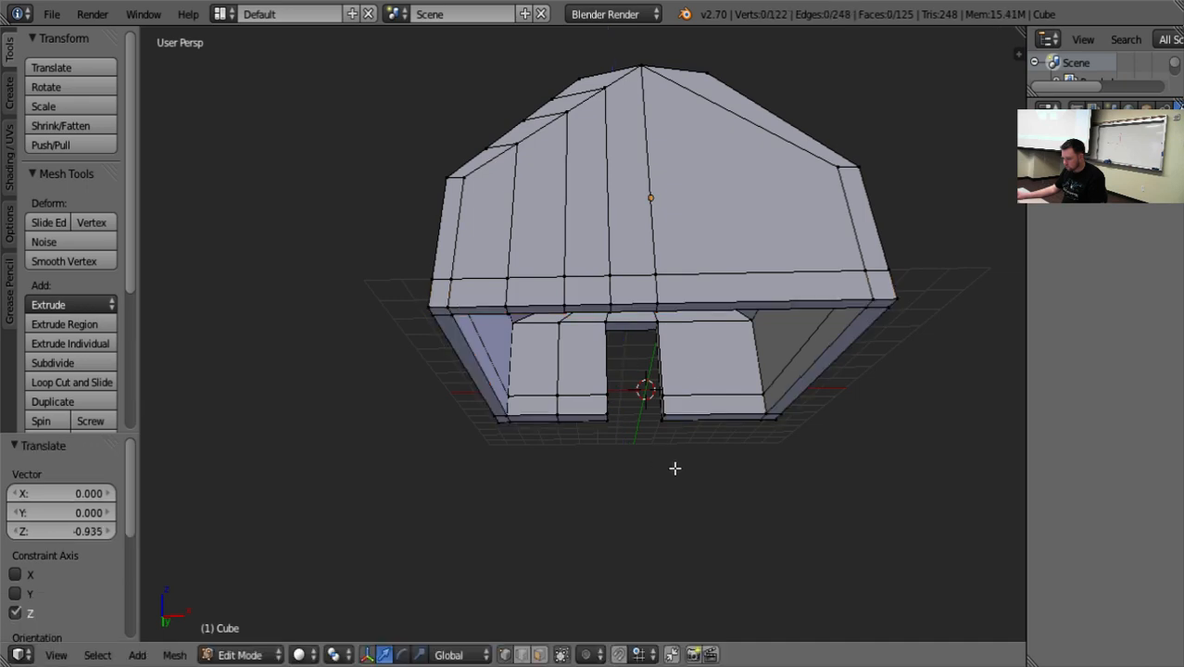
middle_drag(701, 481, 817, 480)
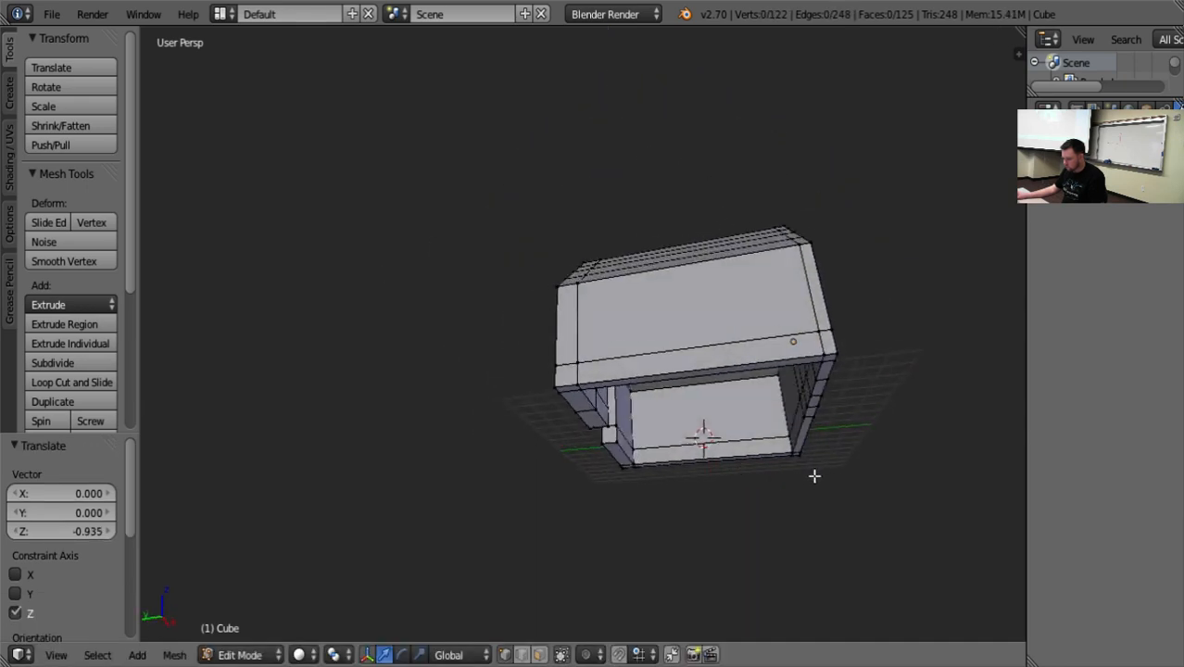
Undo the full rim extrusion and clear the vertex selection.
key(ctrl+z)
key(ctrl+z)
key(ctrl+z)
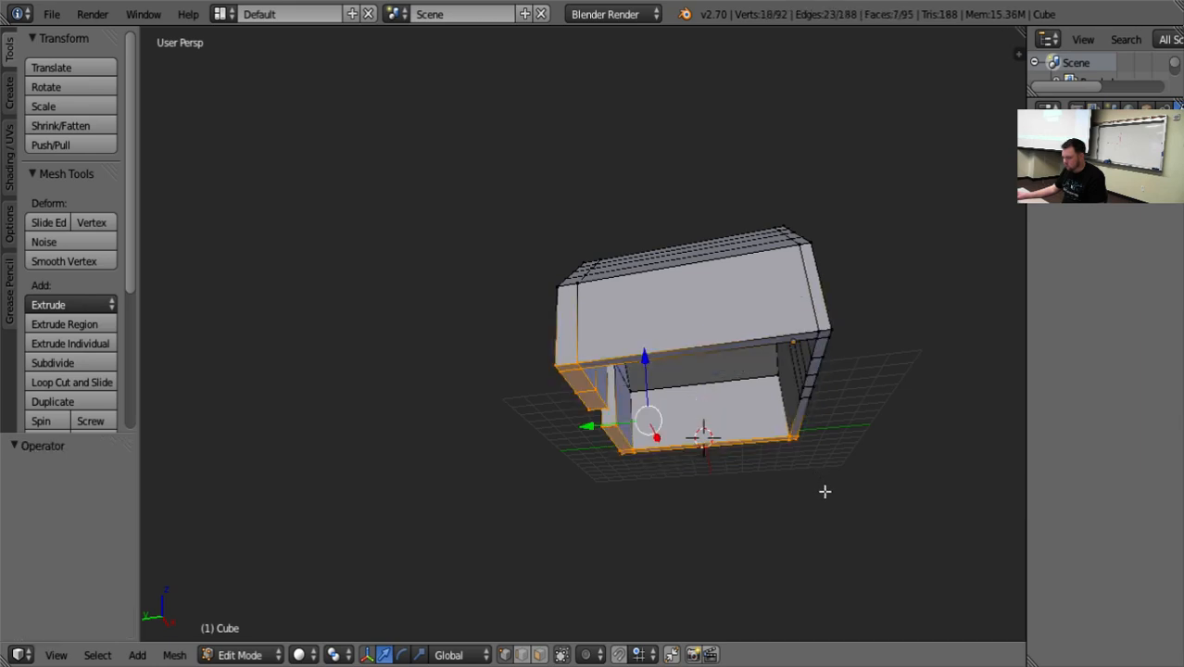
key(a)
middle_drag(805, 466, 827, 512)
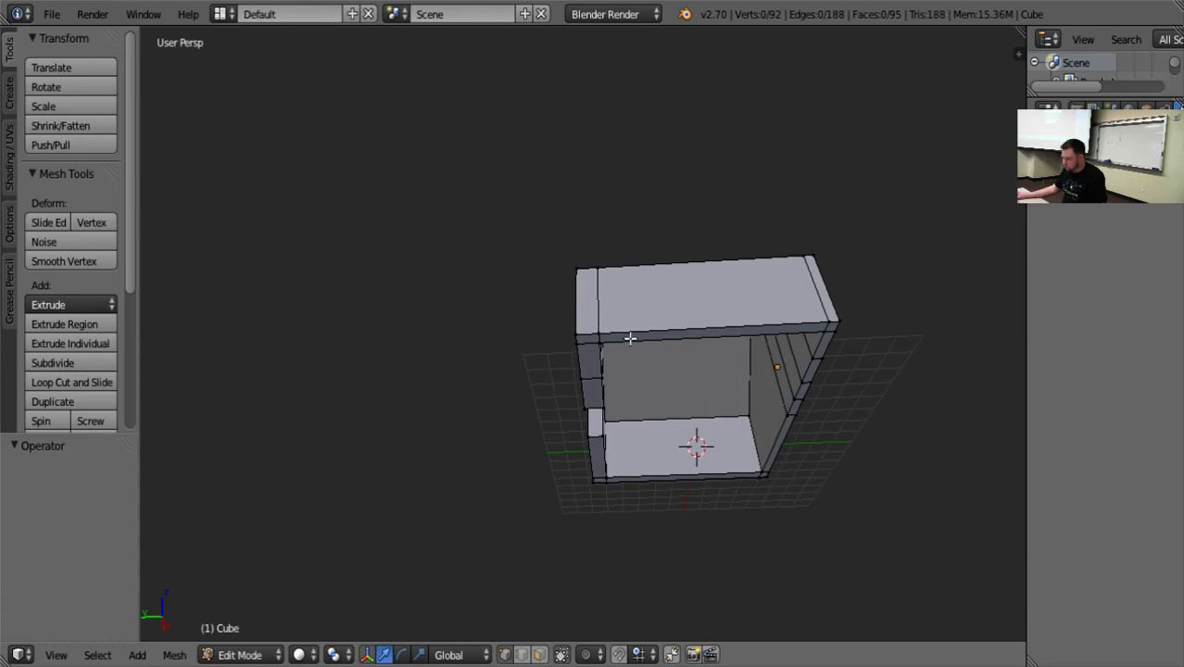
Select the long bottom faces of both side walls, extrude them, and move them -0.583 along Z.
right_click(715, 336)
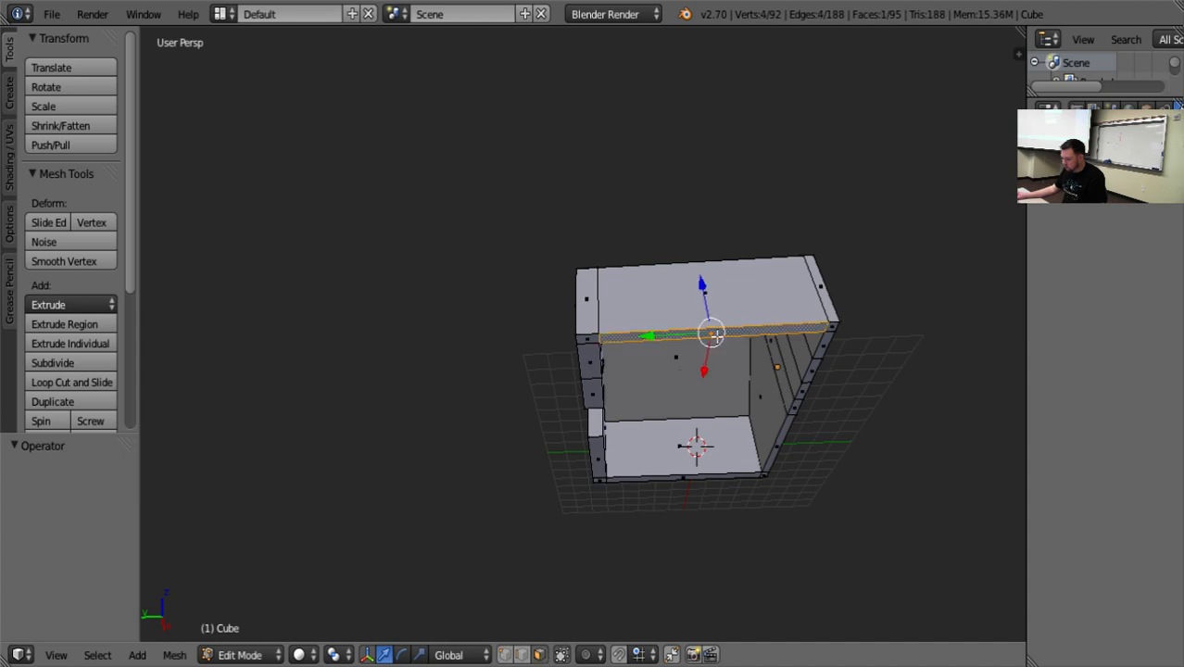
shift+right_click(659, 481)
middle_drag(653, 508, 697, 529)
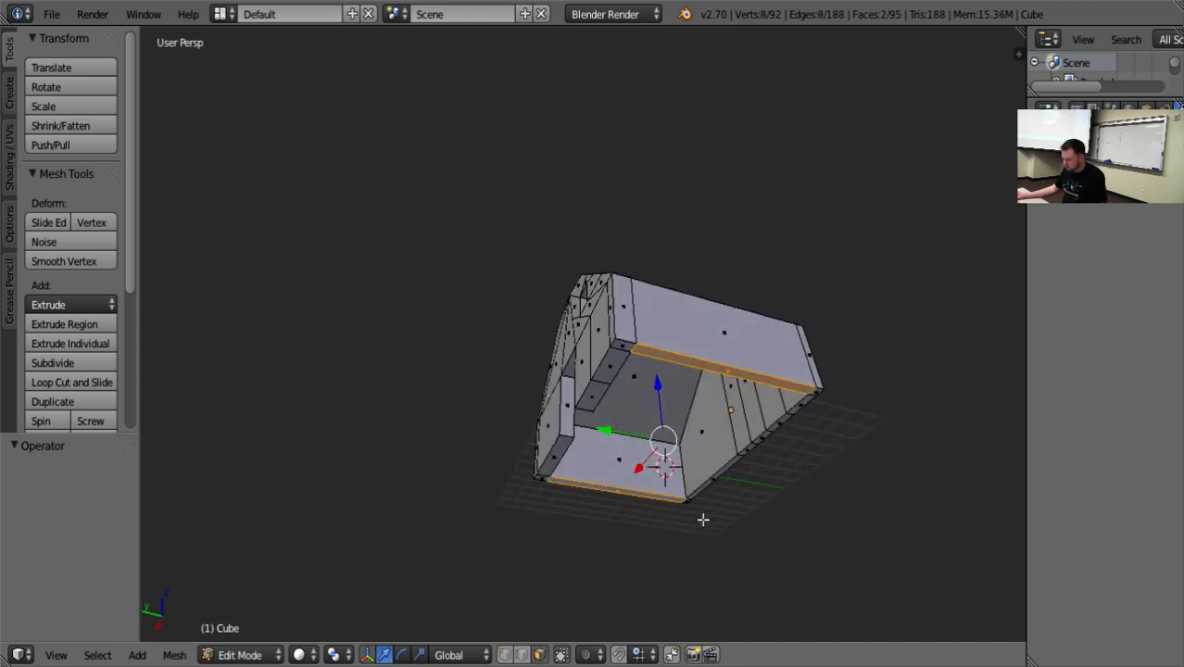
key(e)
right_click(702, 510)
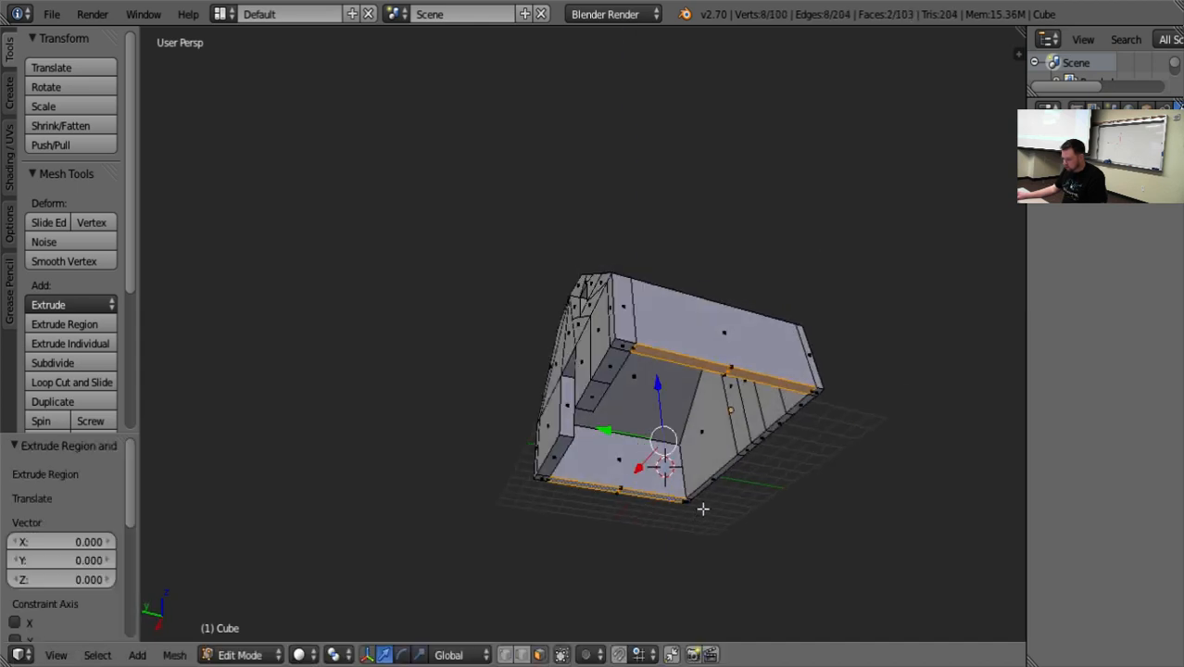
drag(652, 380, 657, 392)
click(657, 392)
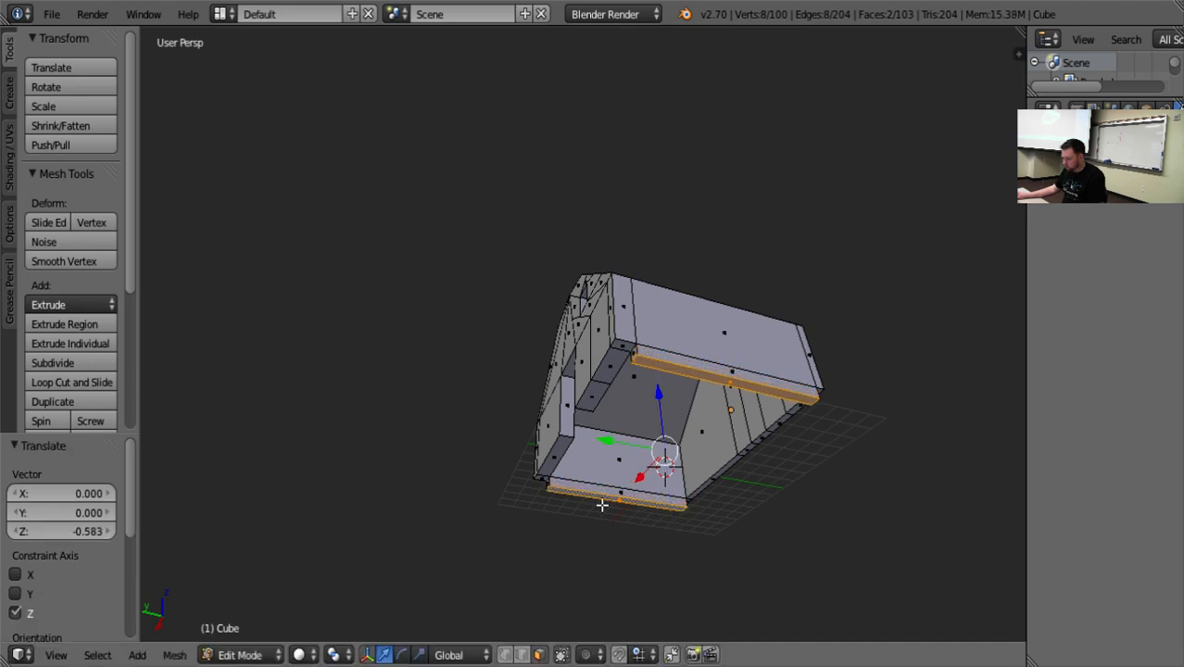
Extrude the inner face of one side wall's new base strip -13.062 along X to form a floor slab.
key(a)
right_click(591, 493)
middle_drag(593, 489, 669, 537)
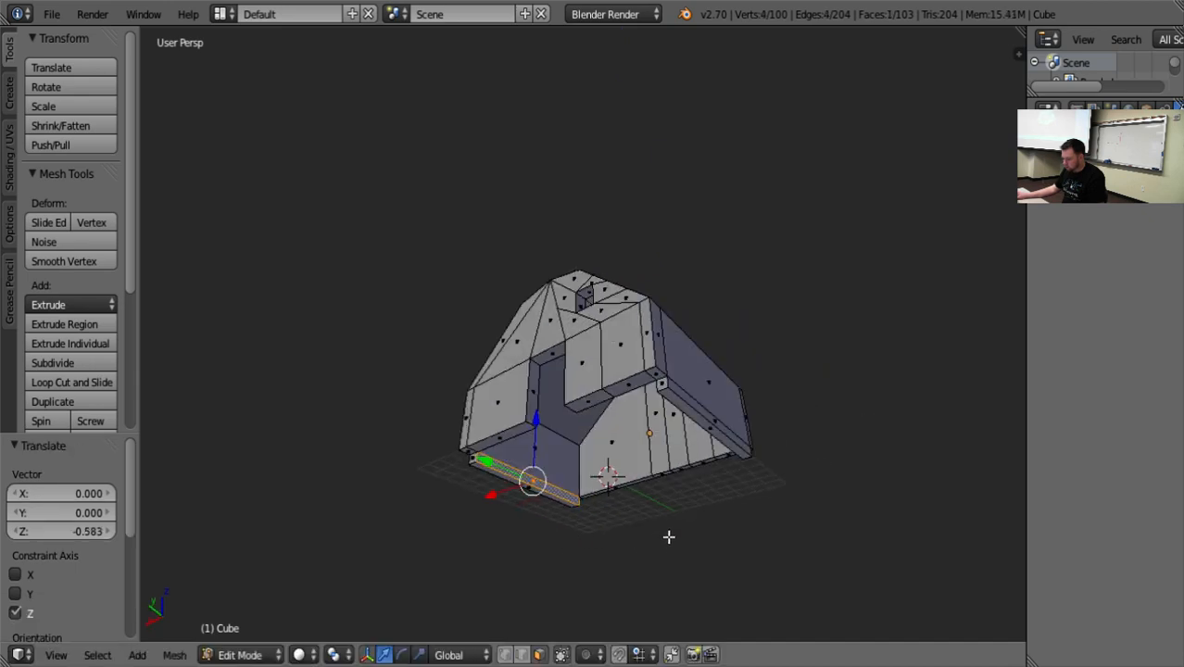
key(e)
right_click(670, 532)
drag(488, 498, 675, 483)
middle_drag(610, 480, 617, 486)
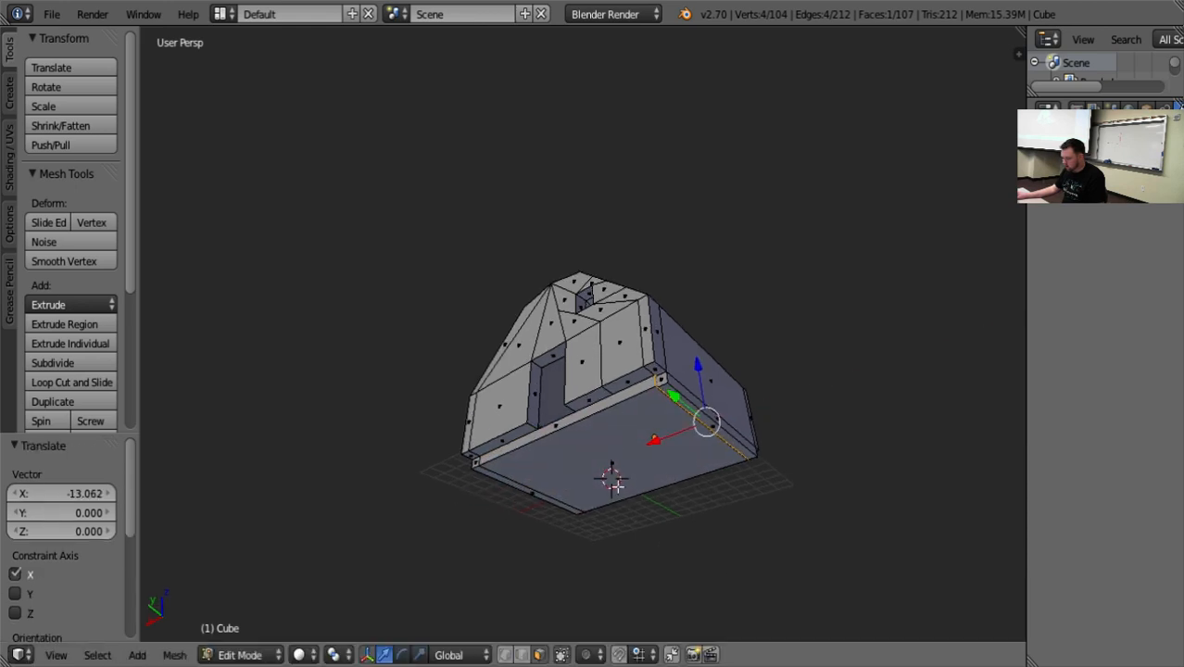
Box-select the lower vertices of the floor slab from the front.
right_click(589, 399)
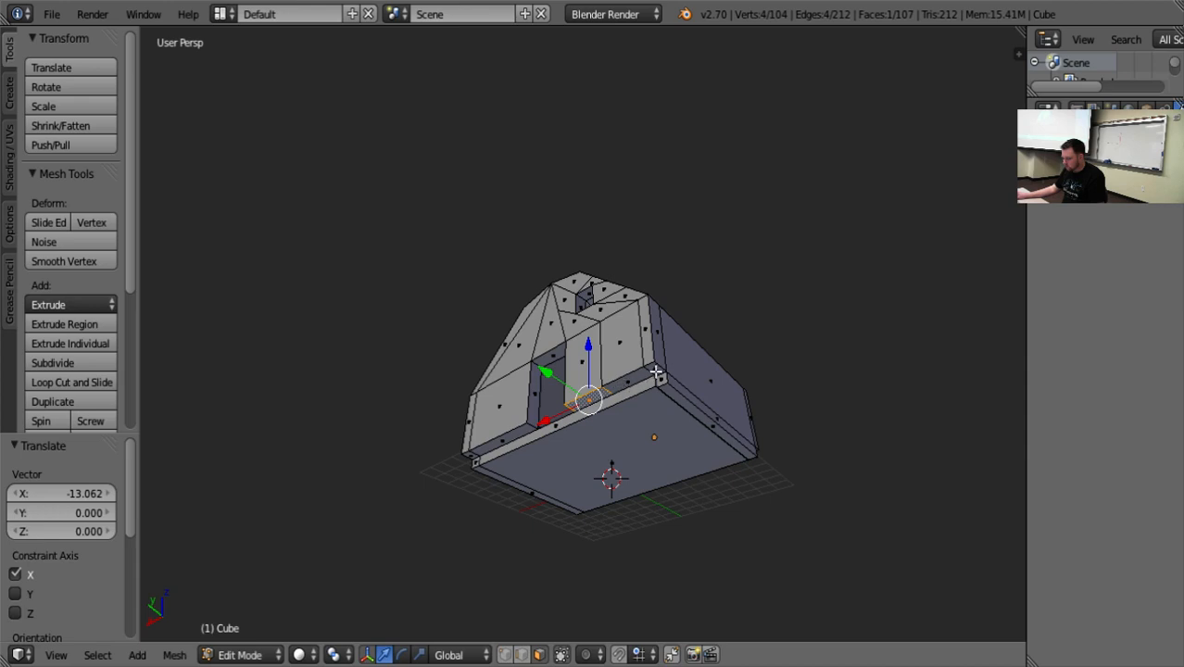
middle_drag(656, 373, 710, 452)
right_click(724, 445)
right_click(614, 500)
middle_drag(614, 500, 668, 545)
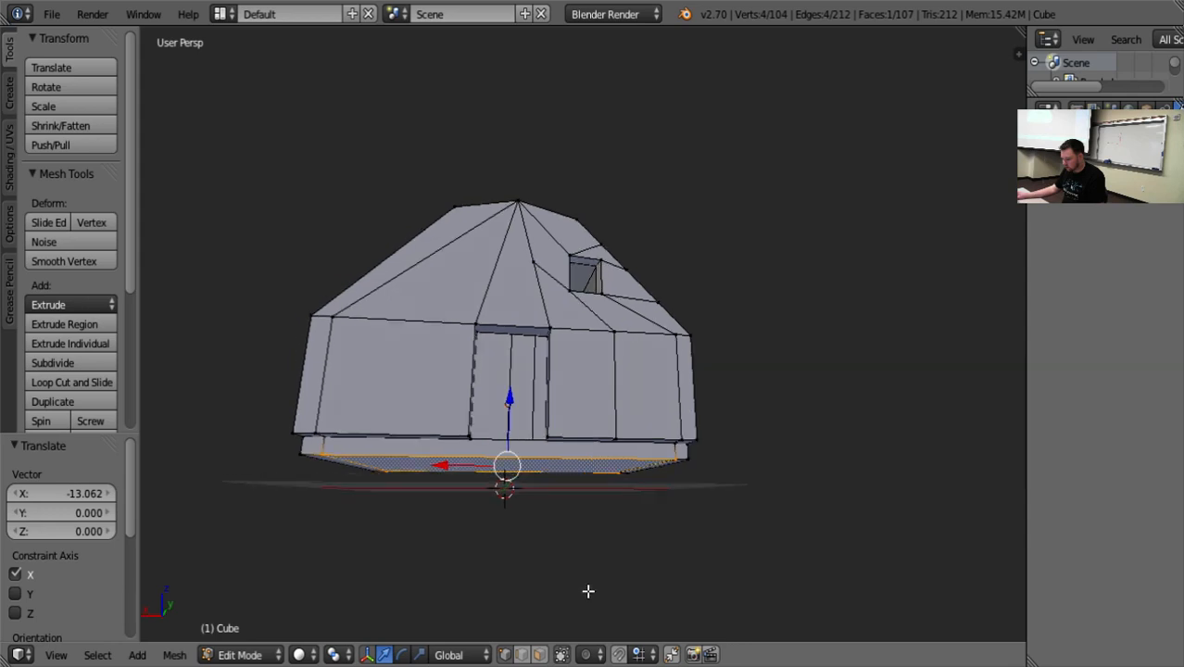
key(b)
drag(707, 548, 296, 467)
middle_drag(297, 467, 484, 578)
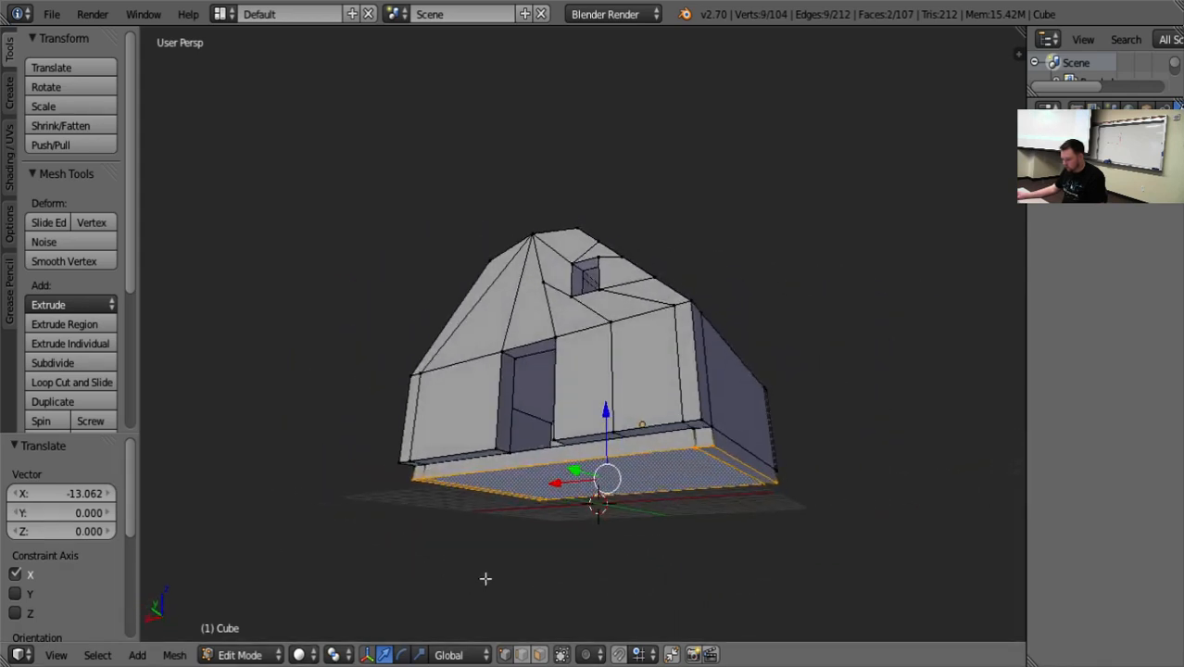
Try to raise the selected floor slab vertices along Z to thin the slab.
key(g)
key(z)
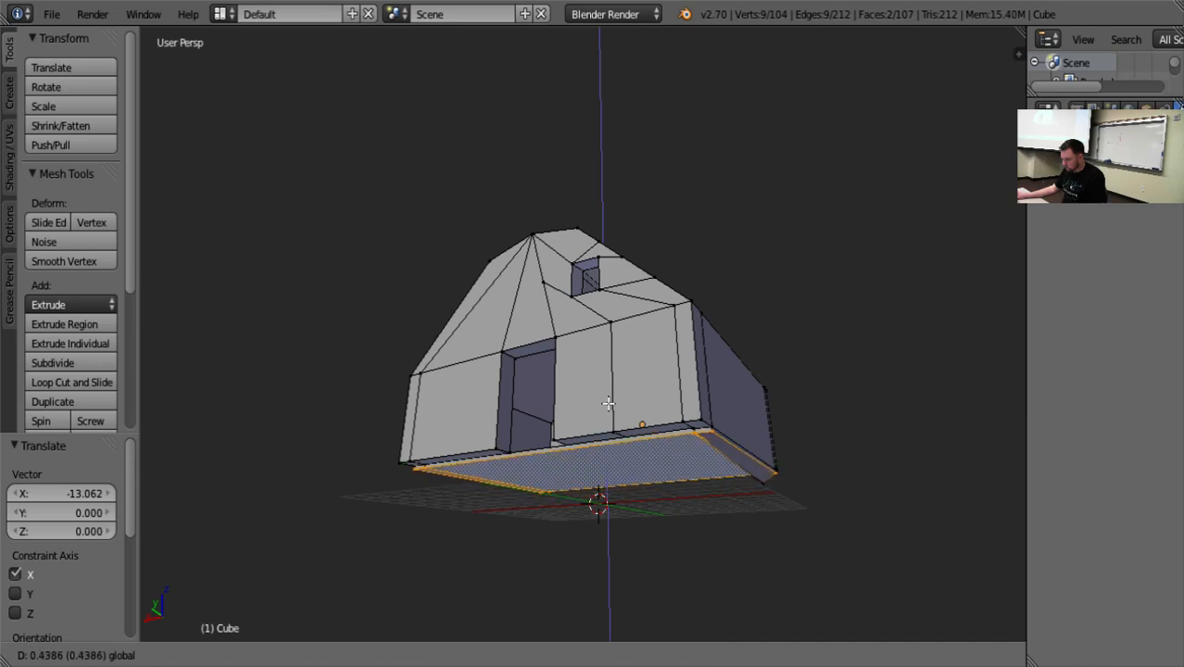
click(608, 400)
key(ctrl+z)
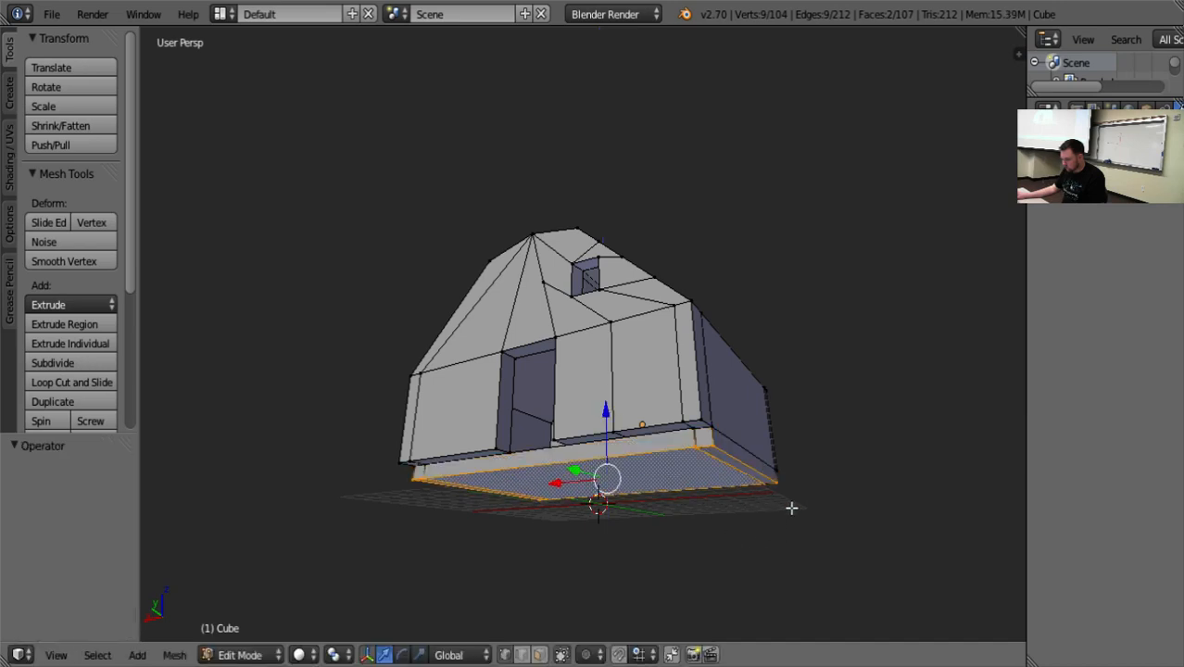
Add the missed back corner vertex to the selection and raise the slab's underside 0.563 along Z.
shift+right_click(770, 484)
key(g)
key(z)
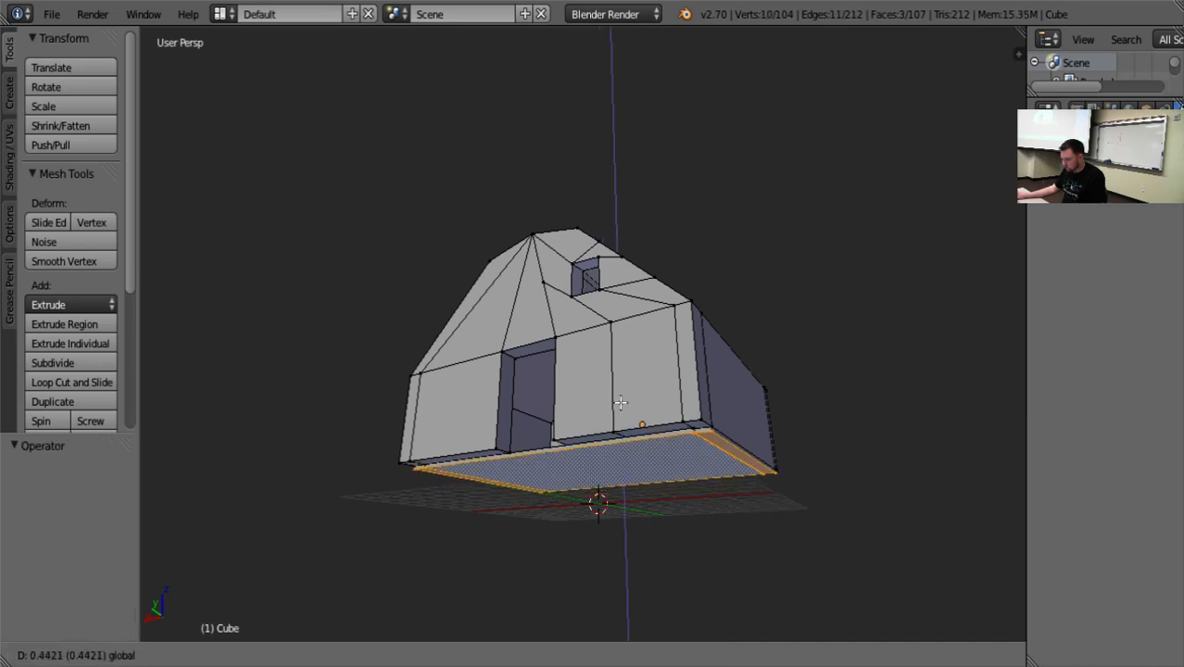
click(620, 413)
key(a)
middle_drag(661, 555, 701, 537)
scroll(637, 505, down, 6)
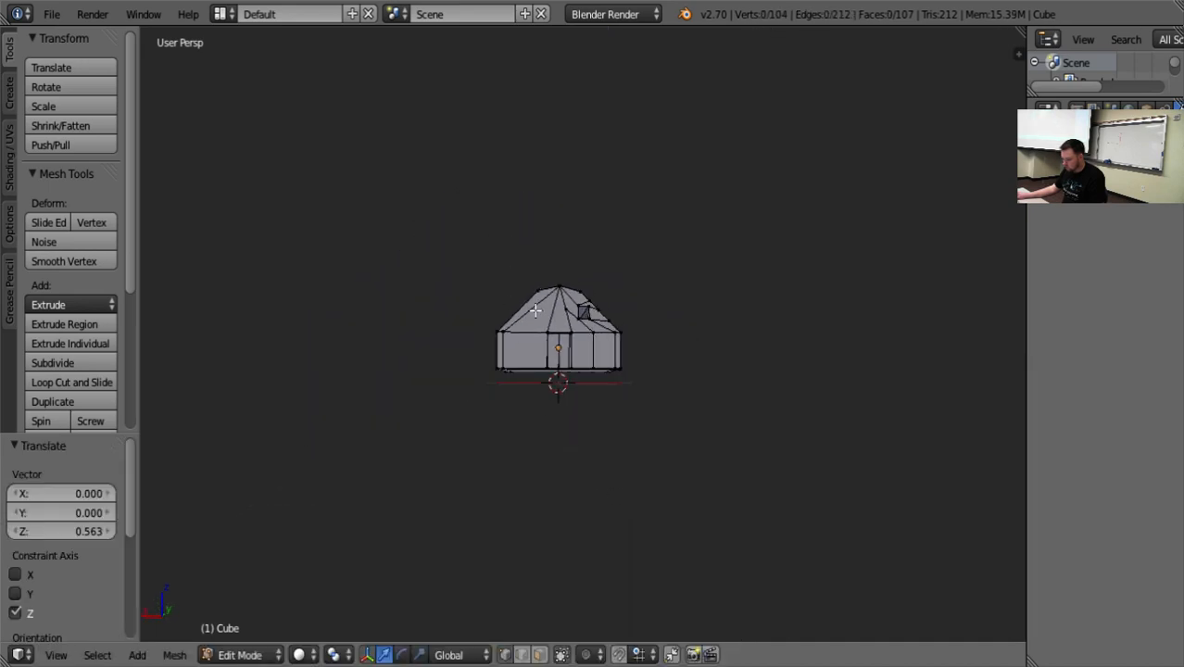
Return to Object Mode, move the house -0.976 along Z towards the grid, and deselect it.
key(Tab)
key(g)
key(z)
click(571, 315)
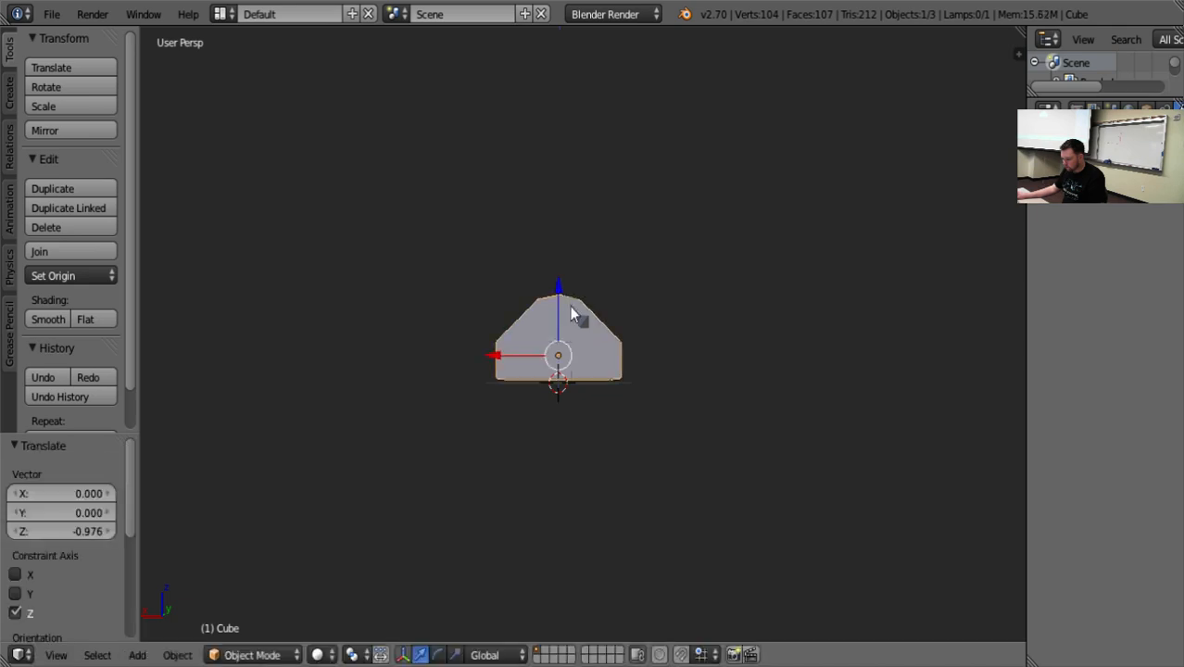
key(a)
Examine the house from the front, side and back, alternating between Edit Mode and Object Mode.
scroll(735, 523, up, 5)
mouse_move(735, 524)
middle_down()
mouse_move(727, 471)
mouse_move(788, 368)
mouse_move(966, 390)
mouse_move(733, 524)
middle_up()
scroll(643, 435, up, 4)
key(Tab)
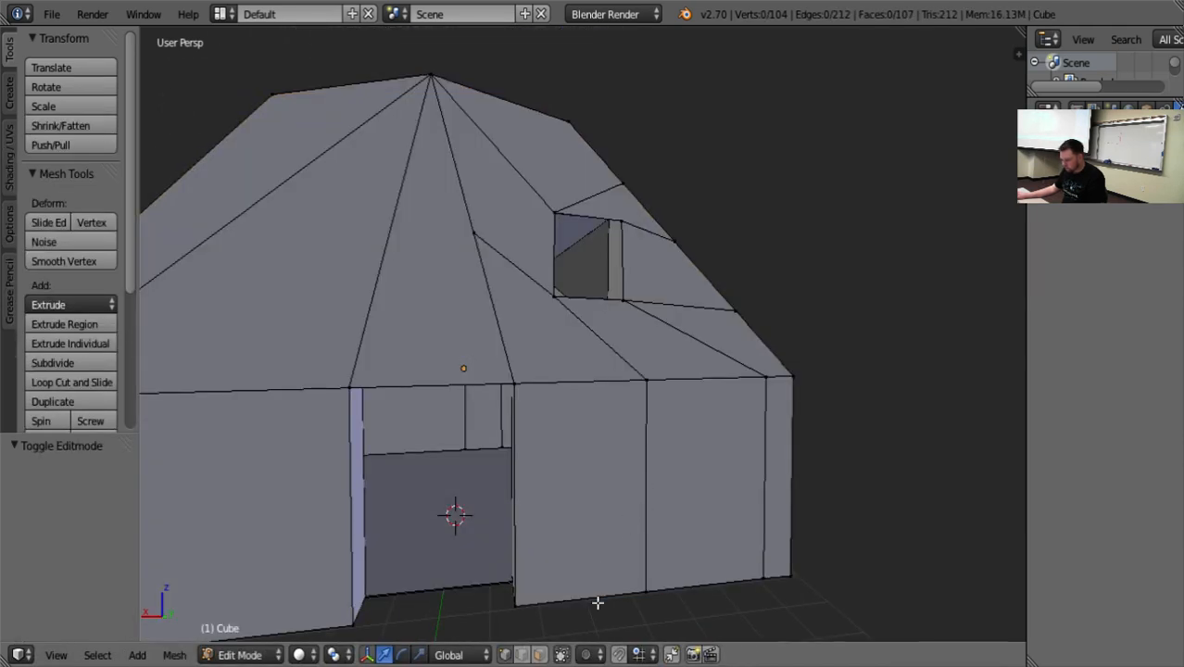
scroll(598, 603, down, 6)
middle_drag(623, 581, 490, 594)
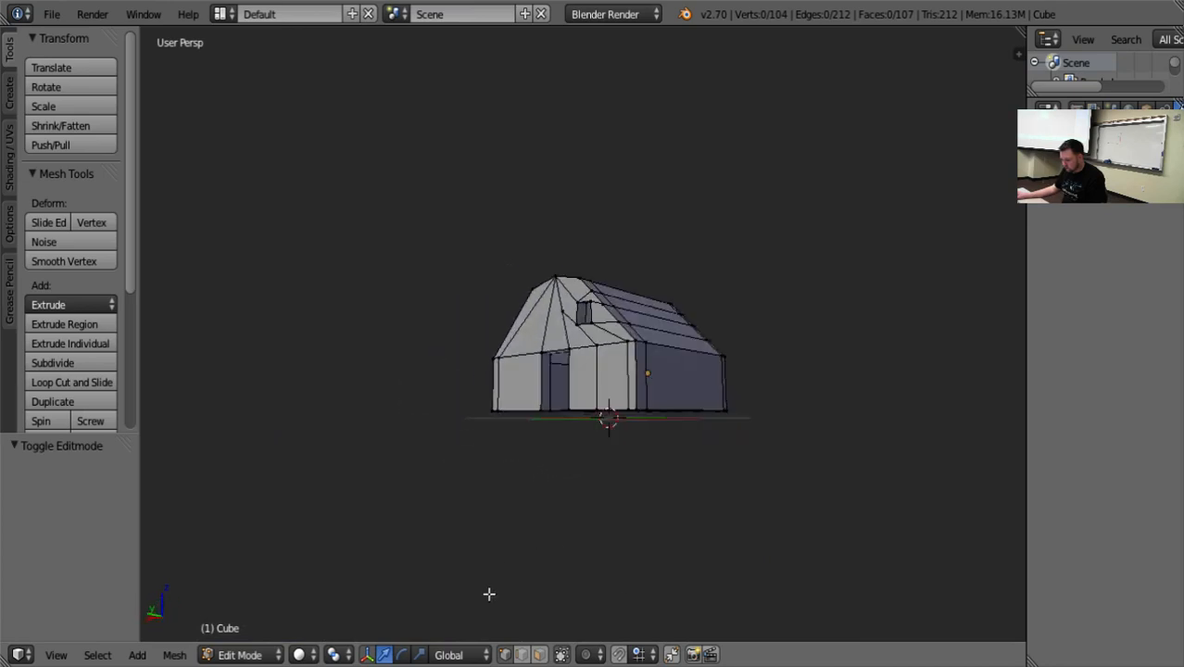
scroll(489, 594, up, 3)
middle_drag(608, 569, 714, 578)
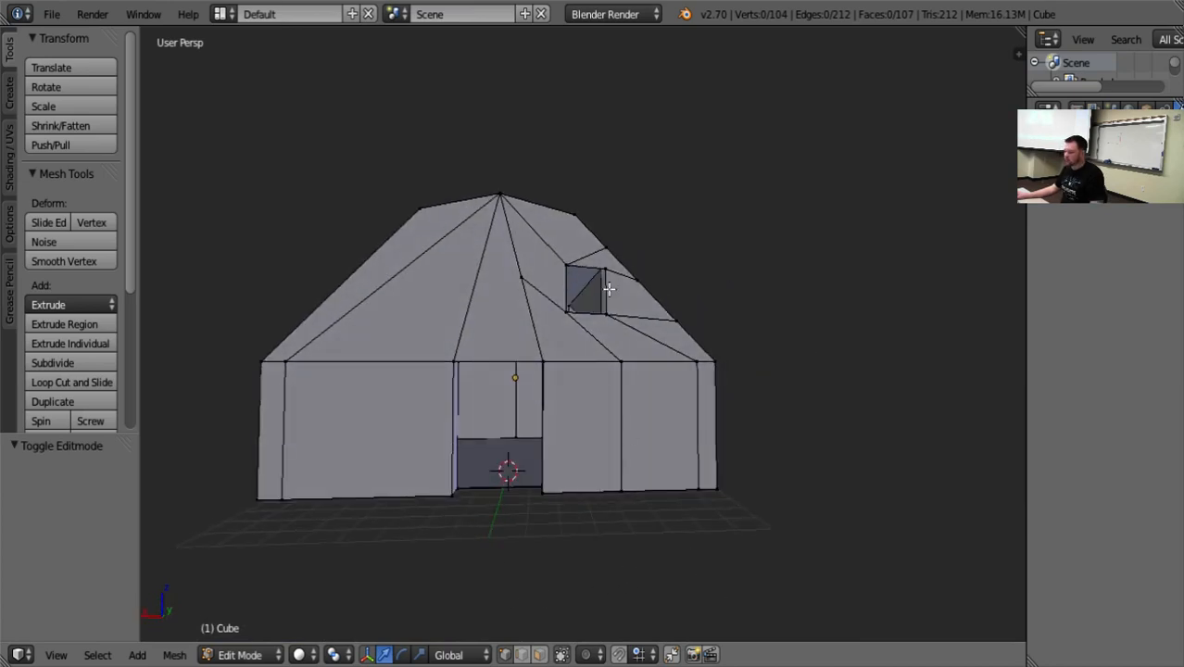
key(Tab)
mouse_move(756, 298)
middle_down()
mouse_move(732, 394)
mouse_move(759, 378)
mouse_move(695, 259)
mouse_move(561, 264)
mouse_move(647, 293)
mouse_move(809, 294)
mouse_move(872, 357)
mouse_move(775, 347)
mouse_move(708, 258)
mouse_move(568, 229)
mouse_move(613, 298)
mouse_move(740, 294)
middle_up()
key(Tab)
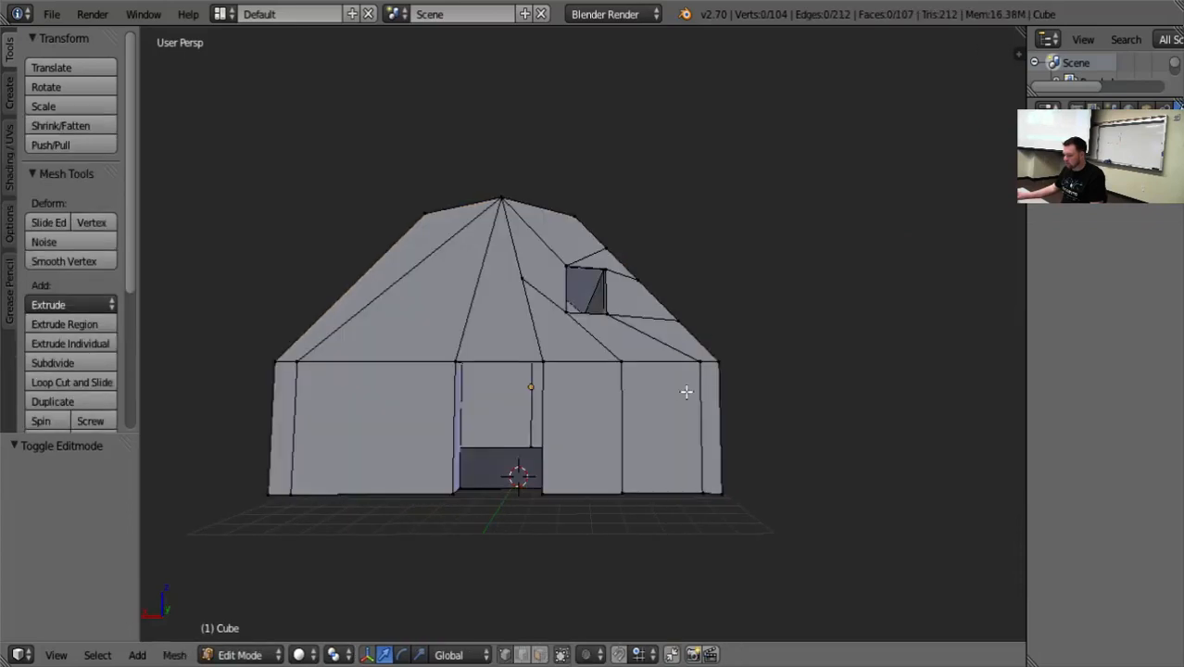
middle_drag(687, 392, 646, 373)
middle_drag(895, 380, 660, 375)
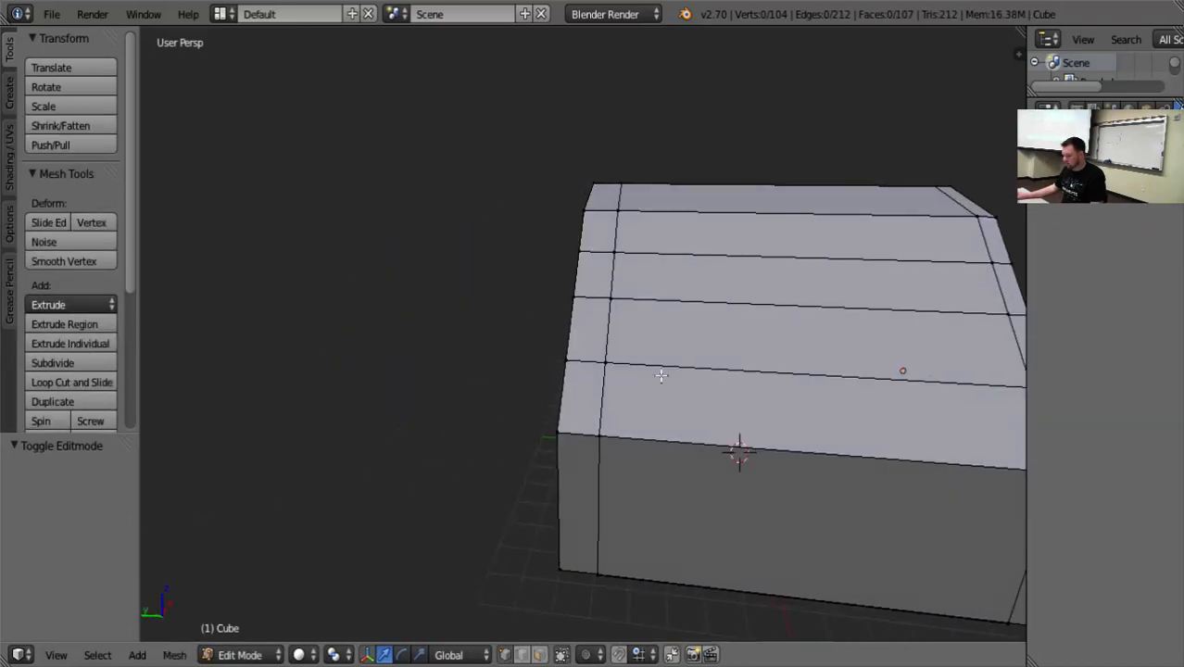
scroll(928, 360, down, 8)
middle_drag(927, 359, 766, 346)
key(Tab)
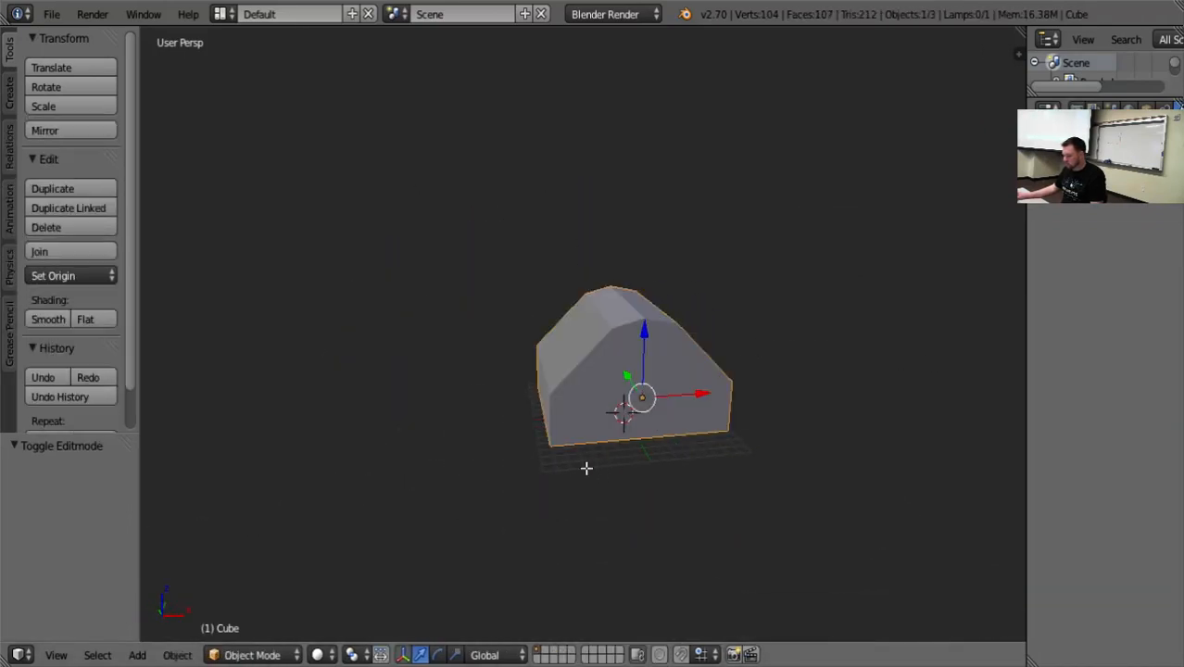
key(Tab)
middle_drag(529, 484, 930, 500)
Return to Object Mode and add a Subdivision Surface modifier to the house.
key(Tab)
click(1108, 176)
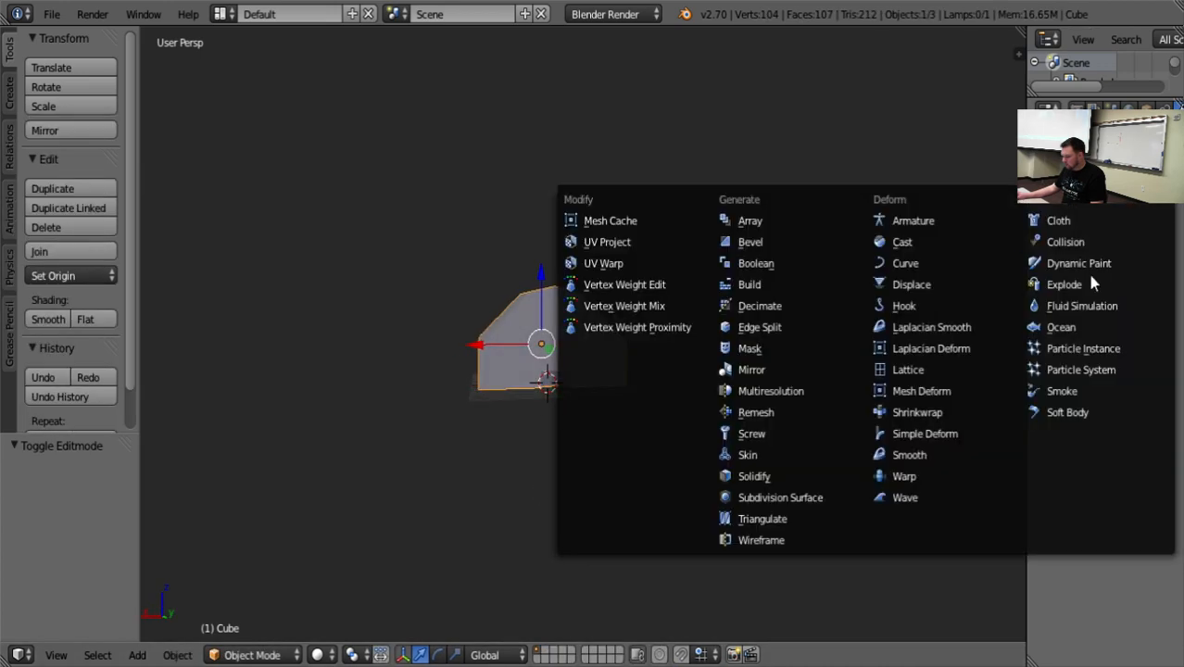
click(805, 498)
scroll(663, 499, up, 5)
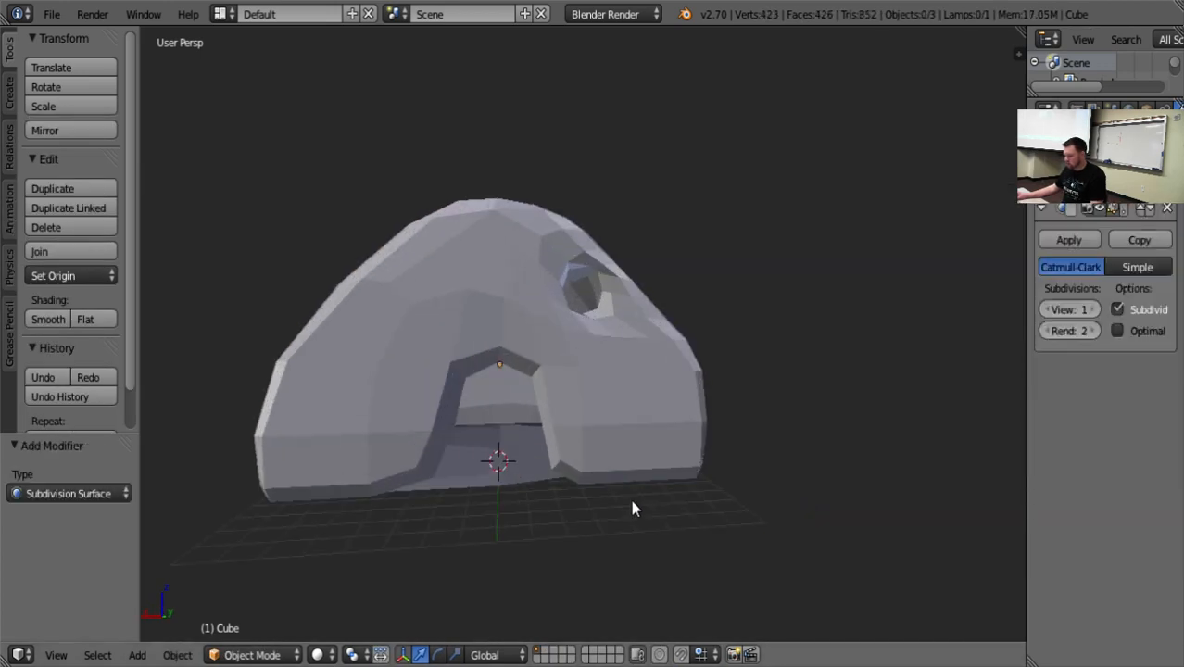
Examine the subdivided house's underside and floor against its original mesh cage in Edit Mode, leaving all vertices deselected.
middle_drag(633, 508, 511, 314)
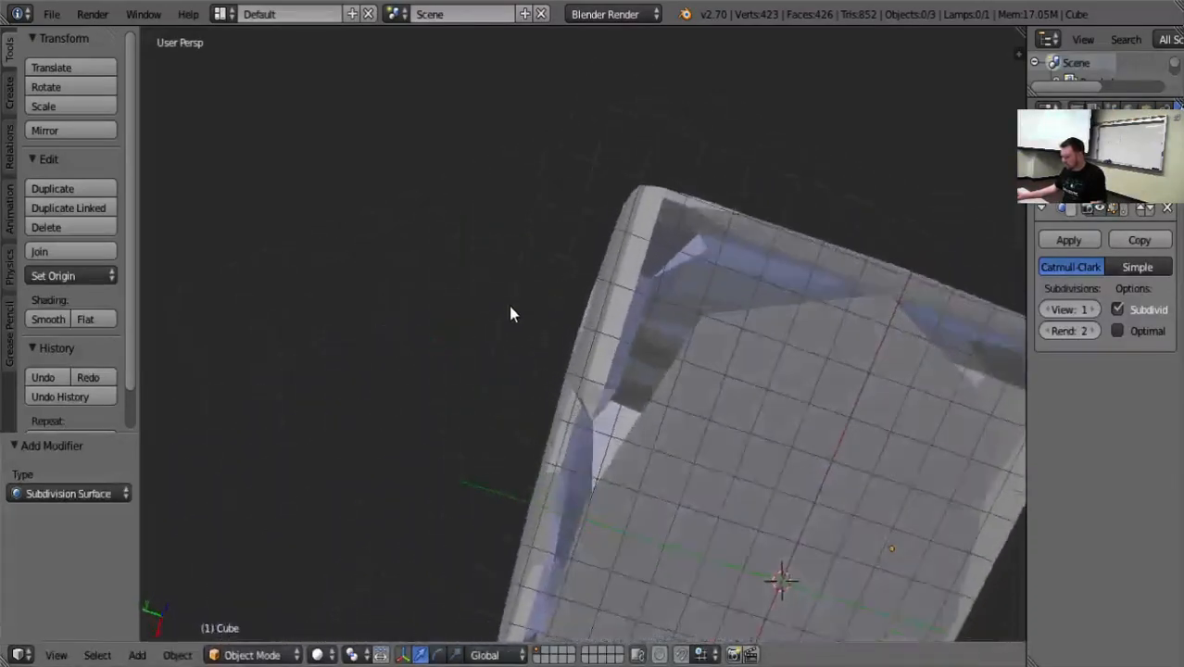
key(Tab)
shift+middle_drag(745, 446, 648, 467)
right_click(681, 180)
key(KP_Decimal)
key(a)
scroll(648, 468, down, 9)
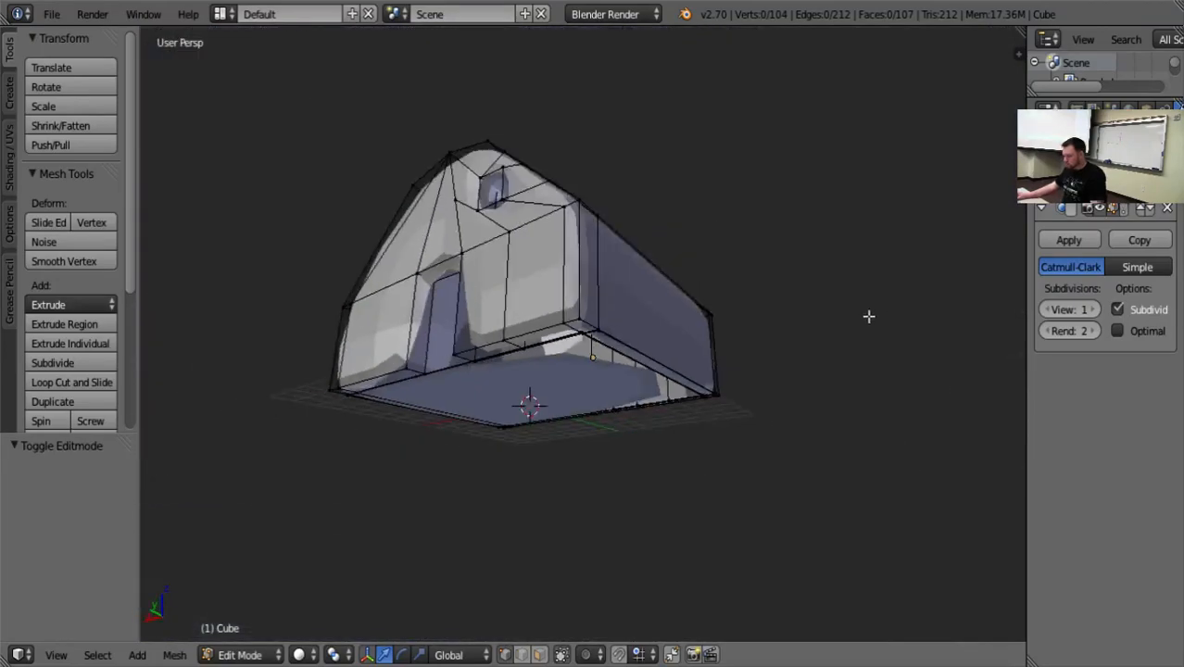
Return to Object Mode, inspect the subdivided house's doorway and window from the front, and deselect the house.
key(Tab)
middle_drag(856, 355, 918, 399)
scroll(908, 417, up, 3)
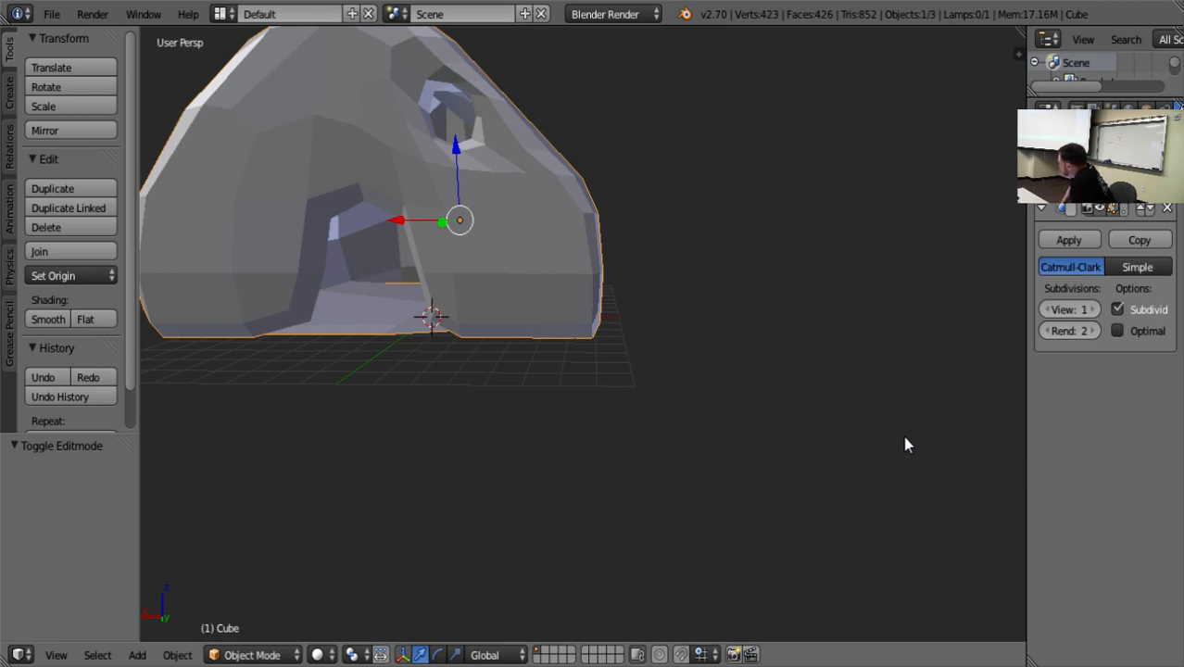
middle_drag(905, 438, 906, 443)
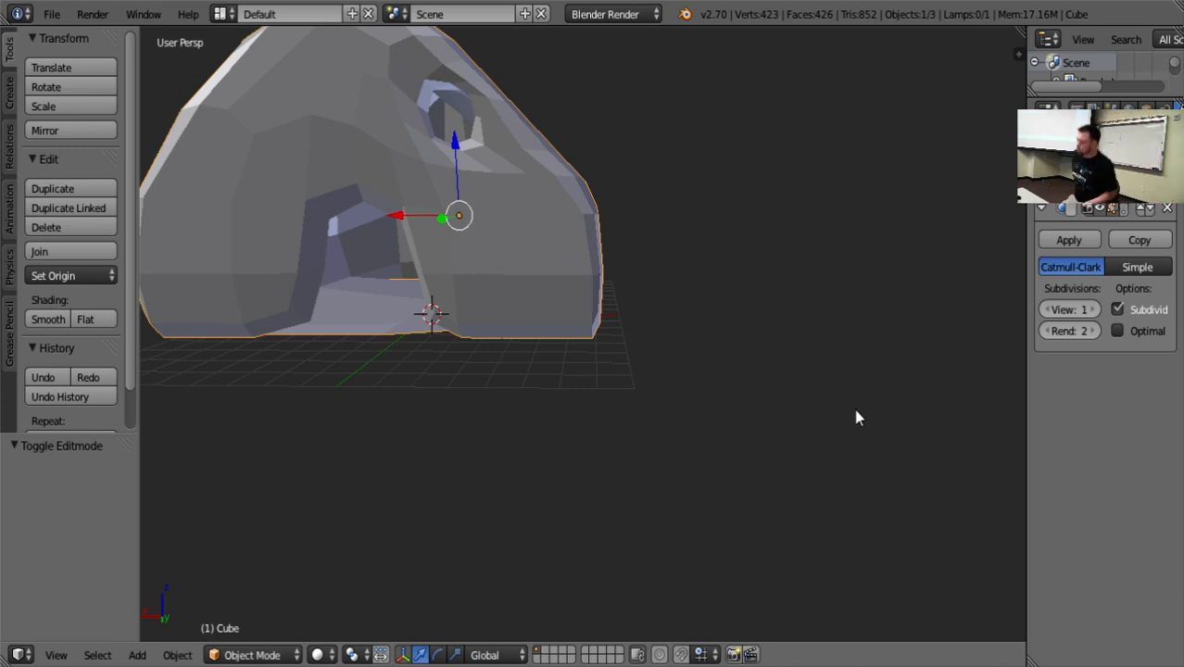
scroll(405, 296, down, 5)
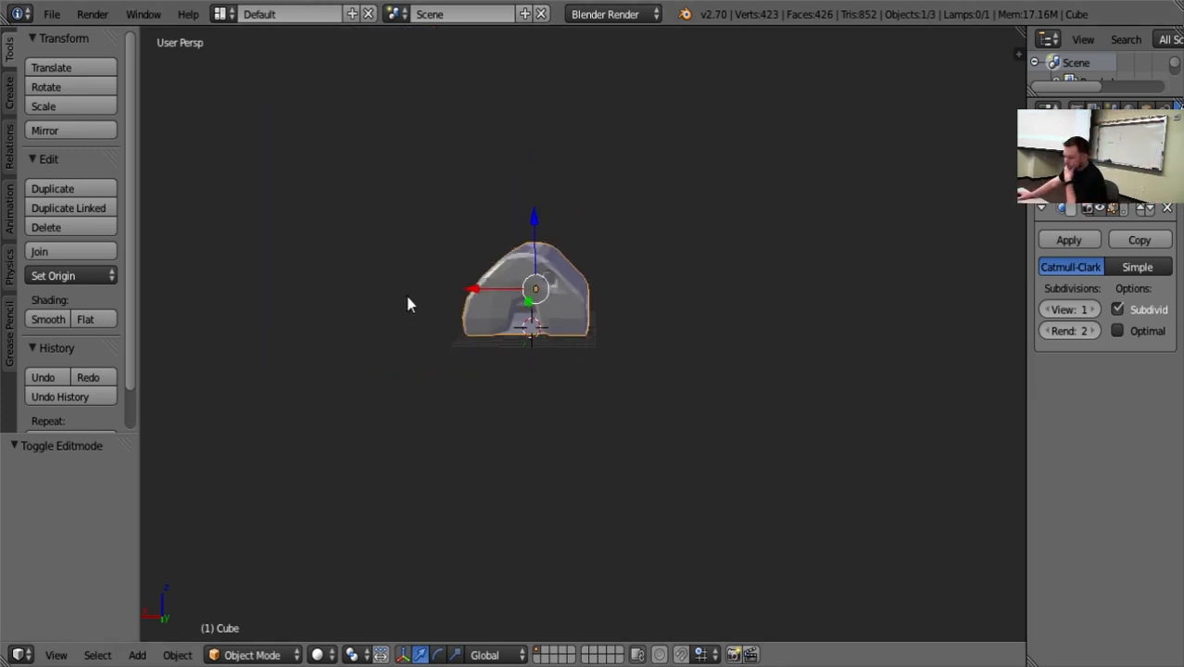
scroll(416, 306, up, 2)
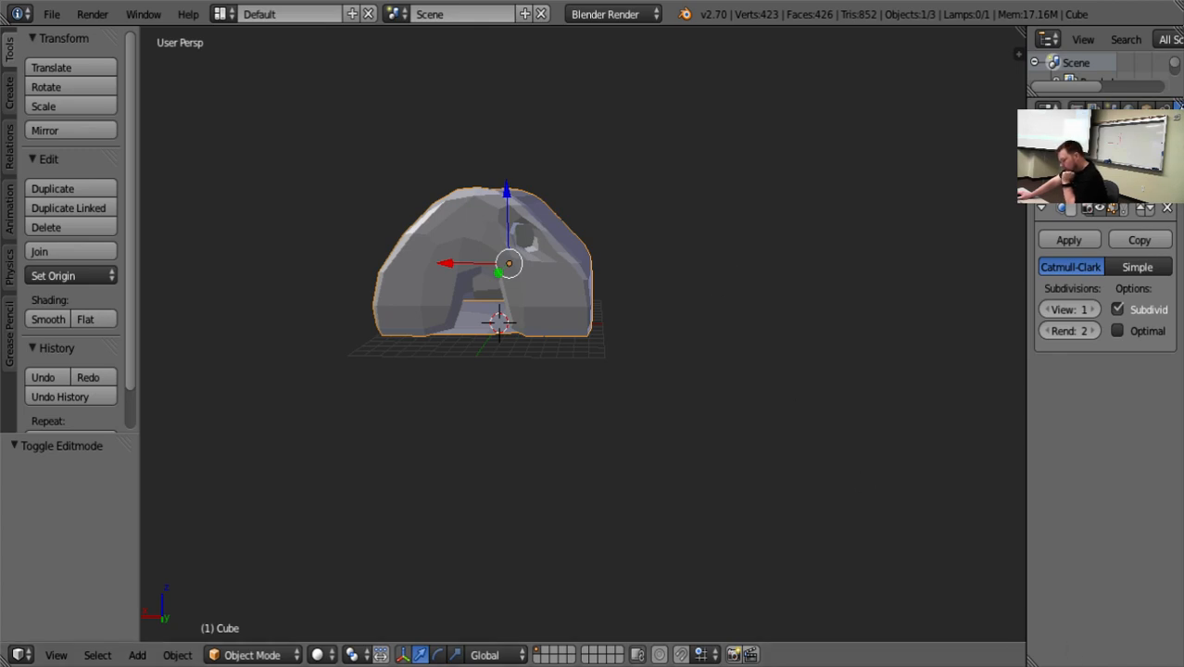
key(a)
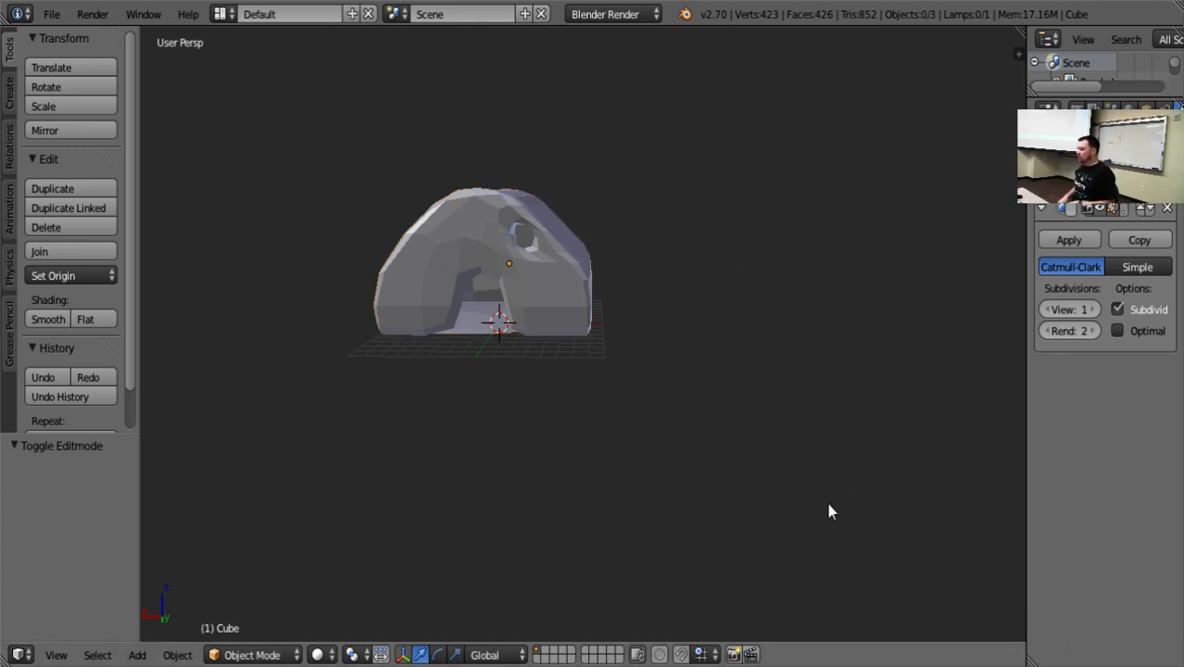